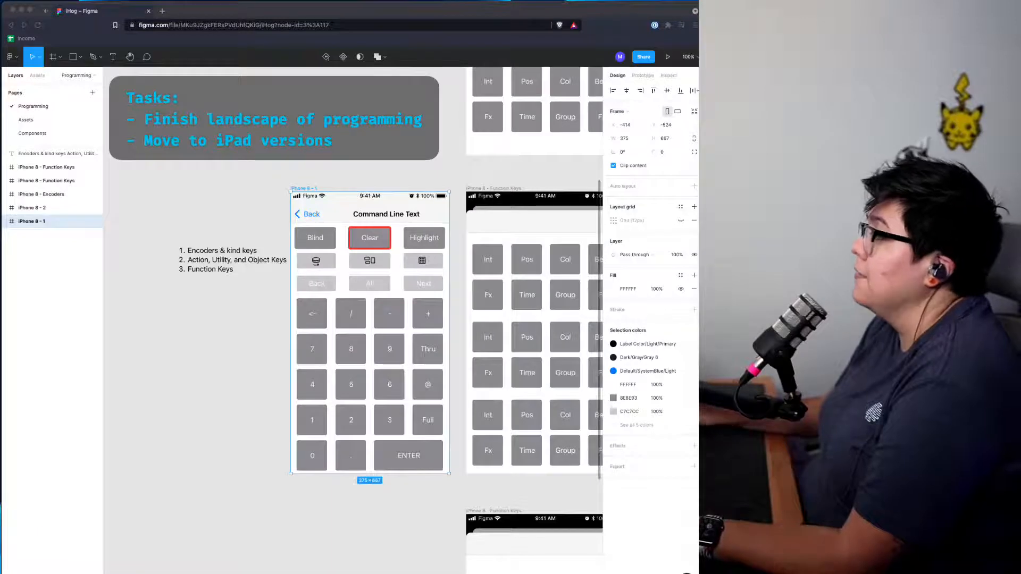
Step: Examine the iPhone programming, function key and landscape frames across the canvas
{"action": "scroll", "coordinate": [412, 397], "scroll_direction": "left", "scroll_amount": 6}
{"action": "scroll", "coordinate": [412, 397], "scroll_direction": "right", "scroll_amount": 12}
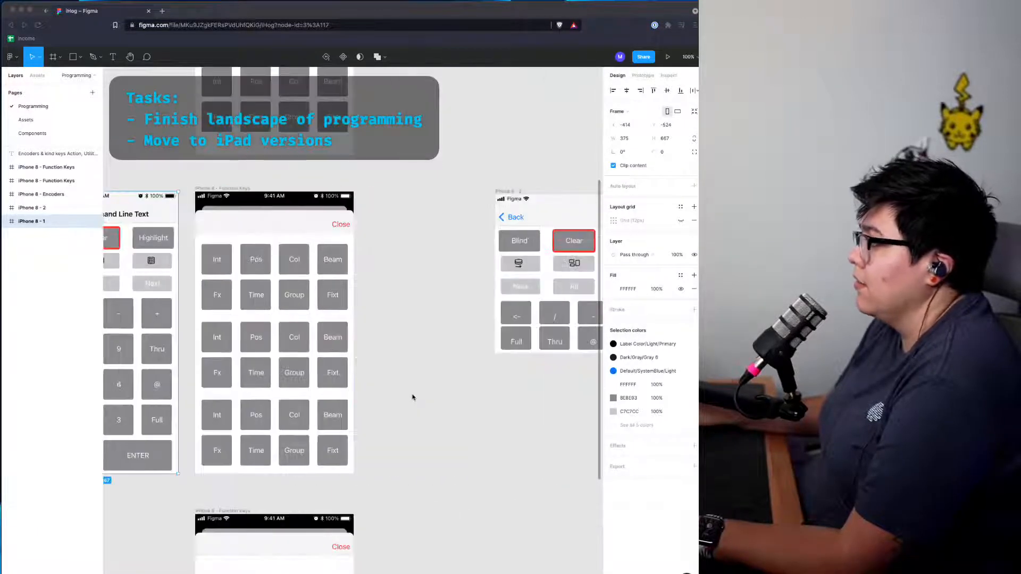
{"action": "scroll", "coordinate": [352, 319], "scroll_direction": "down", "scroll_amount": 5}
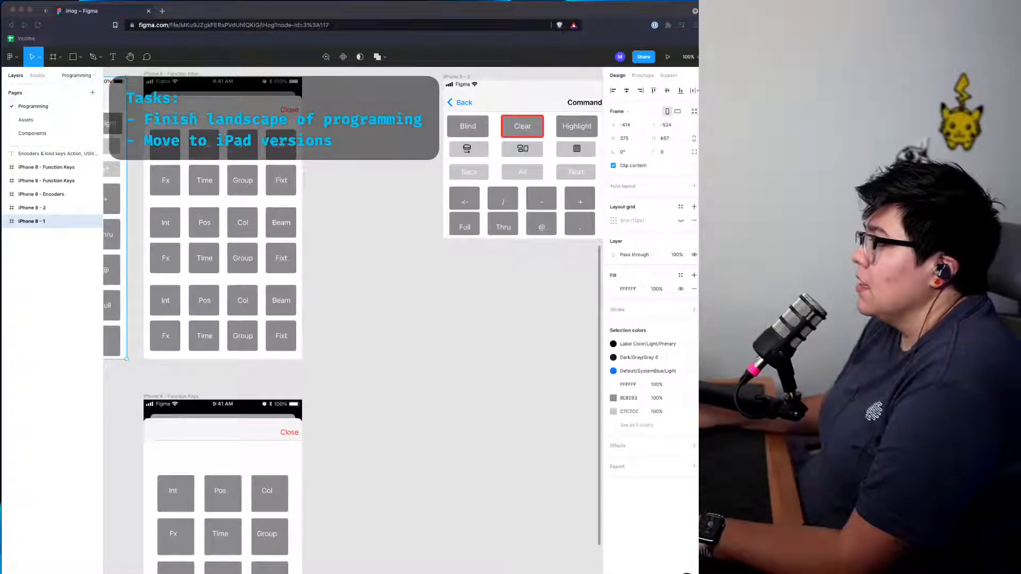
{"action": "scroll", "coordinate": [282, 358], "scroll_direction": "down", "scroll_amount": 8}
{"action": "scroll", "coordinate": [282, 358], "scroll_direction": "up", "scroll_amount": 9}
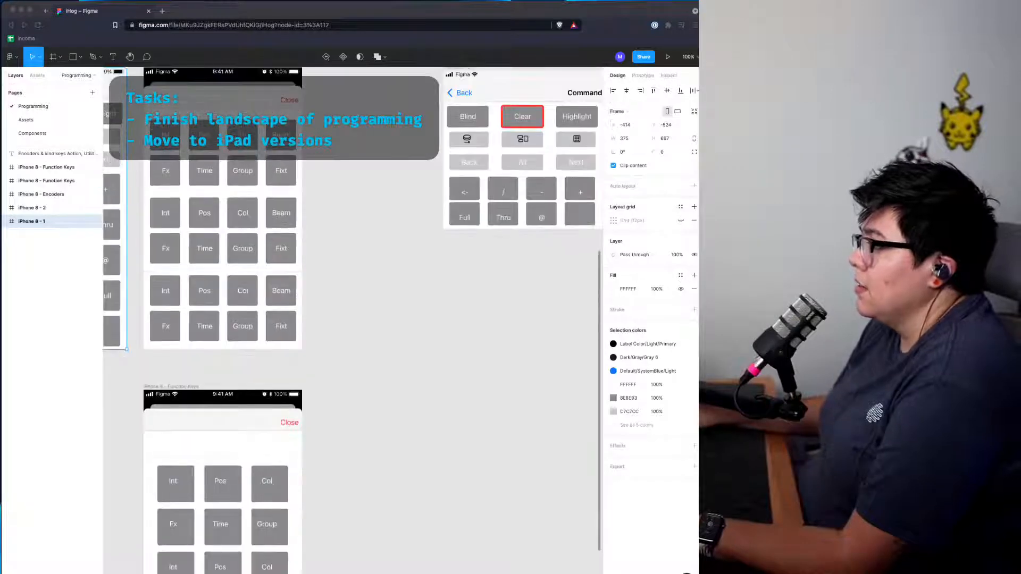
{"action": "scroll", "coordinate": [282, 356], "scroll_direction": "up", "scroll_amount": 10}
{"action": "scroll", "coordinate": [284, 361], "scroll_direction": "right", "scroll_amount": 8}
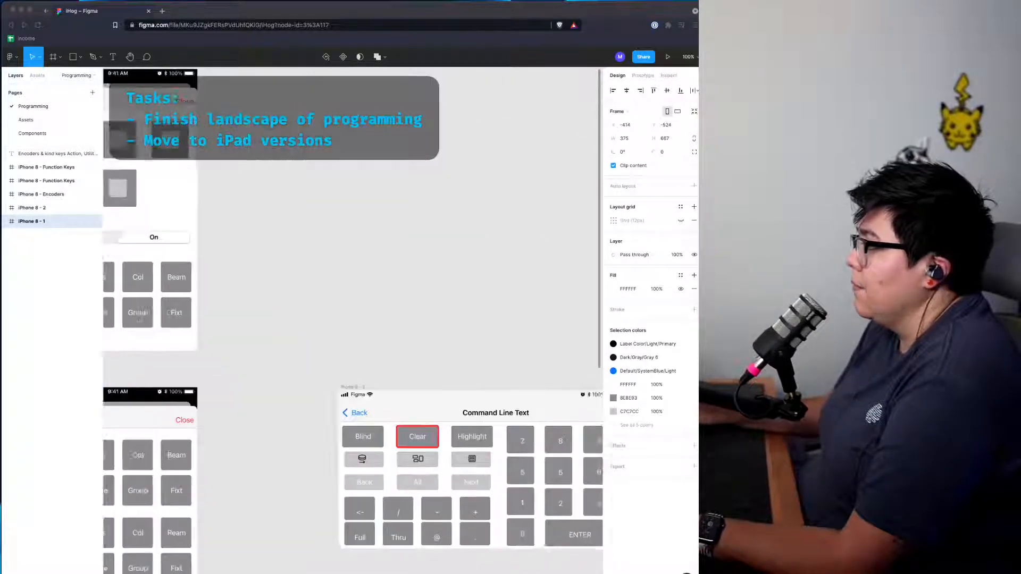
{"action": "scroll", "coordinate": [286, 368], "scroll_direction": "right", "scroll_amount": 2}
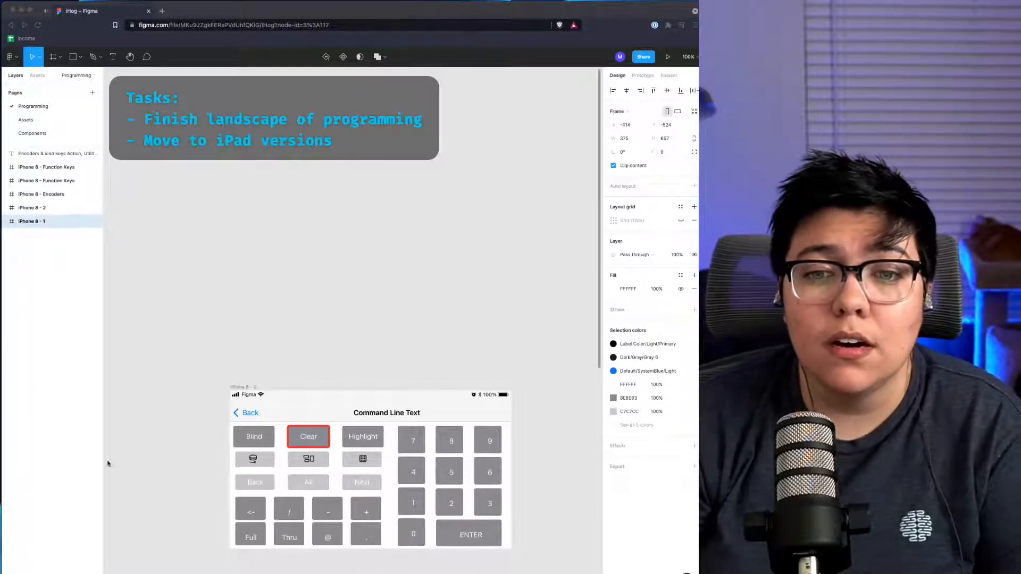
{"action": "scroll", "coordinate": [414, 391], "scroll_direction": "down", "scroll_amount": 5}
{"action": "scroll", "coordinate": [417, 394], "scroll_direction": "up", "scroll_amount": 1}
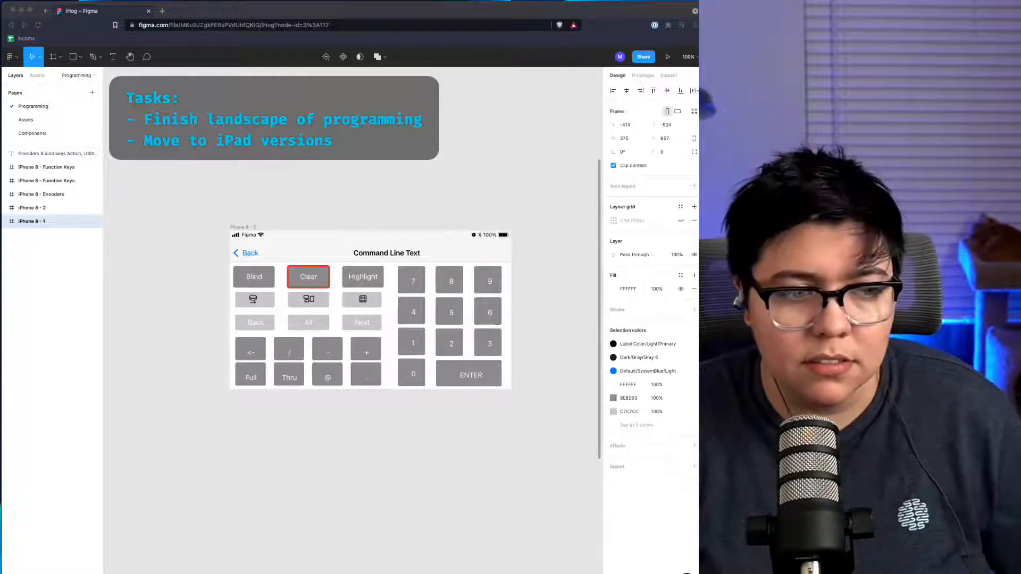
{"action": "left_click", "coordinate": [419, 191]}
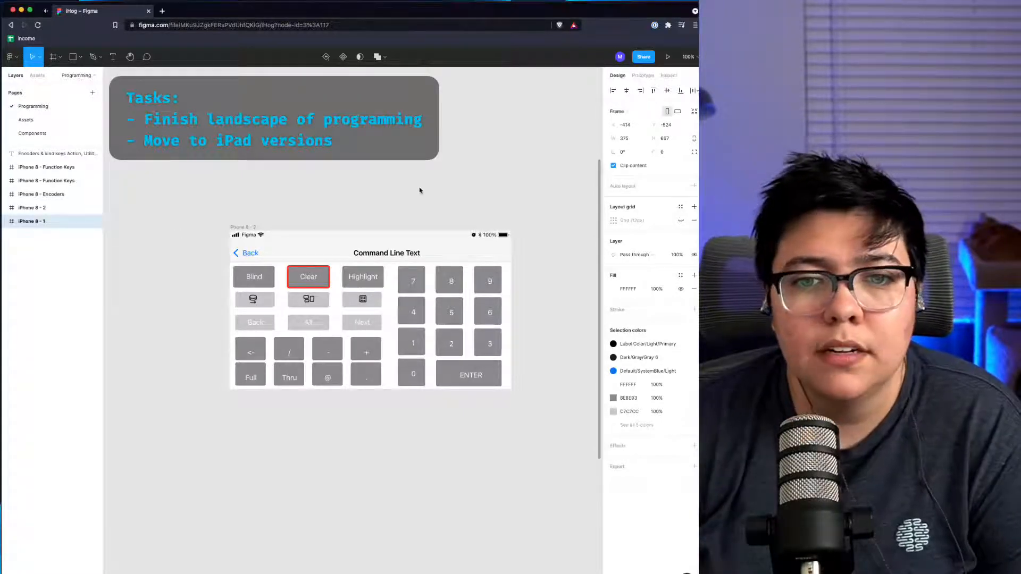
{"action": "scroll", "coordinate": [319, 319], "scroll_direction": "right", "scroll_amount": 1}
{"action": "scroll", "coordinate": [312, 353], "scroll_direction": "left", "scroll_amount": 5}
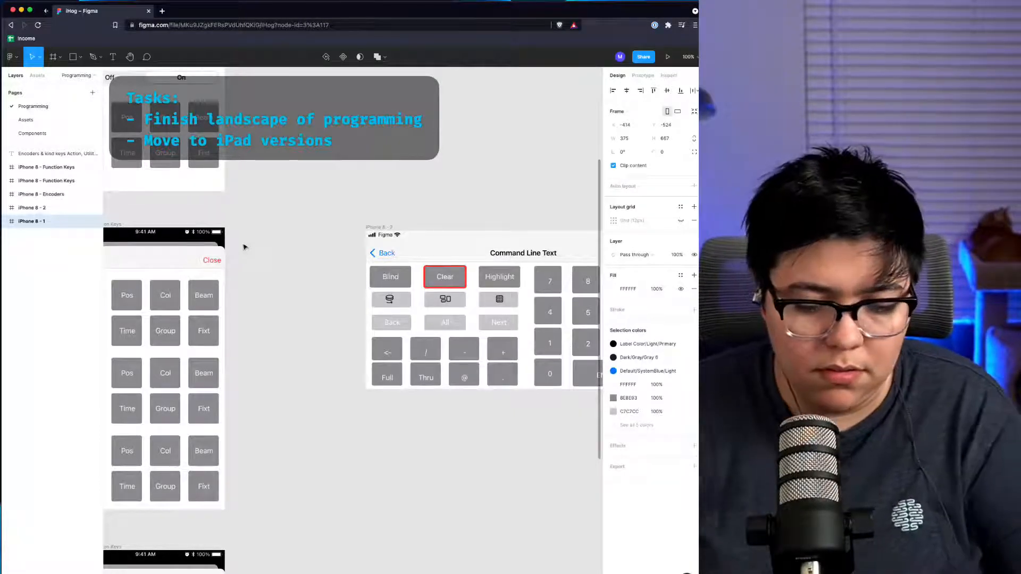
Step: Switch to the RØDECaster Pro app through the launcher
{"action": "key", "text": "alt+space"}
{"action": "type", "text": "ro"}
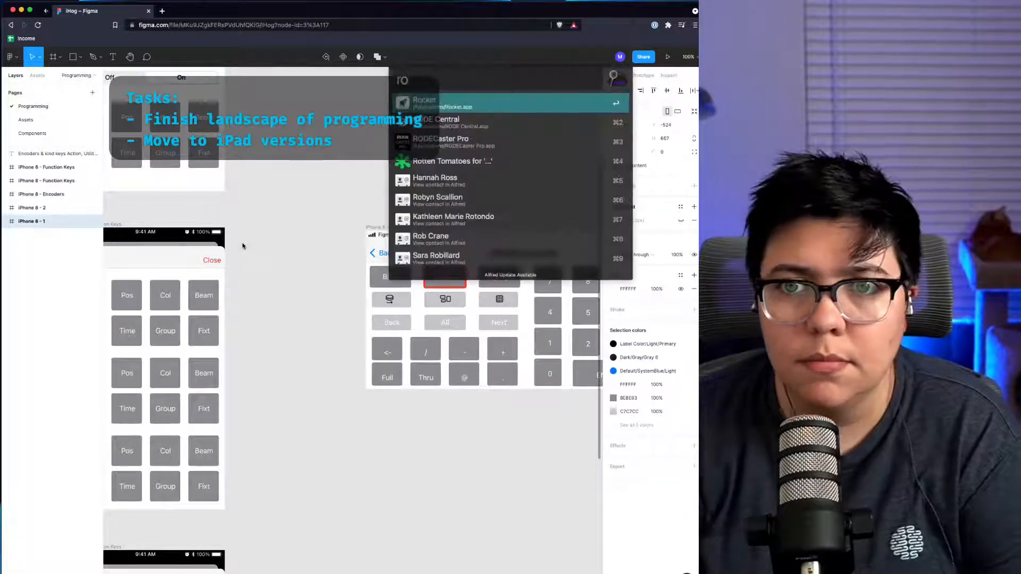
{"action": "key", "text": "Down"}
{"action": "key", "text": "Down"}
{"action": "key", "text": "Return"}
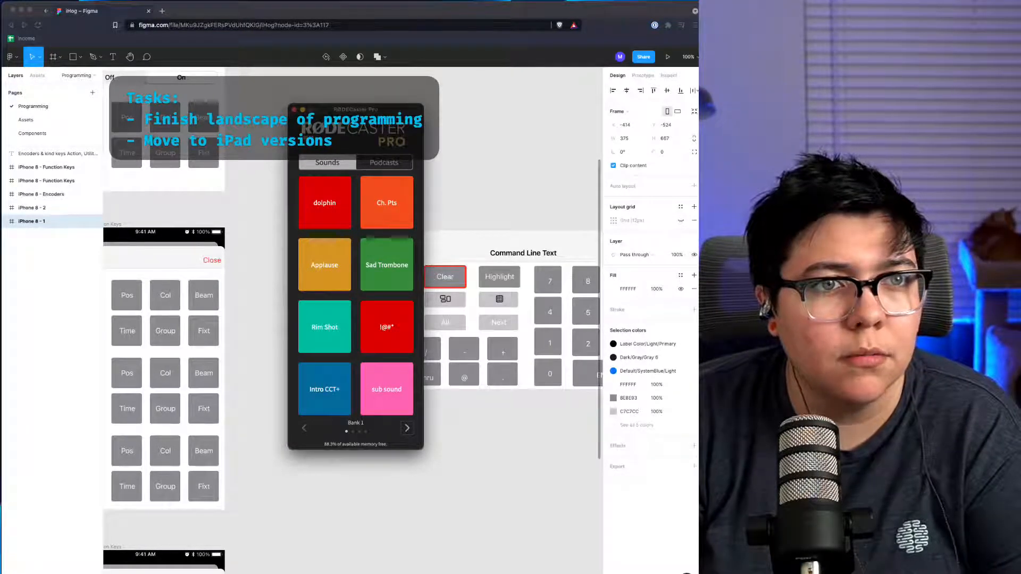
Step: Lower the compressor Ratio slider slightly, then close the compressor and RØDECaster Pro windows
{"action": "key", "text": "super+Tab"}
{"action": "left_click_drag", "start_coordinate": [2, 2], "coordinate": [280, 205]}
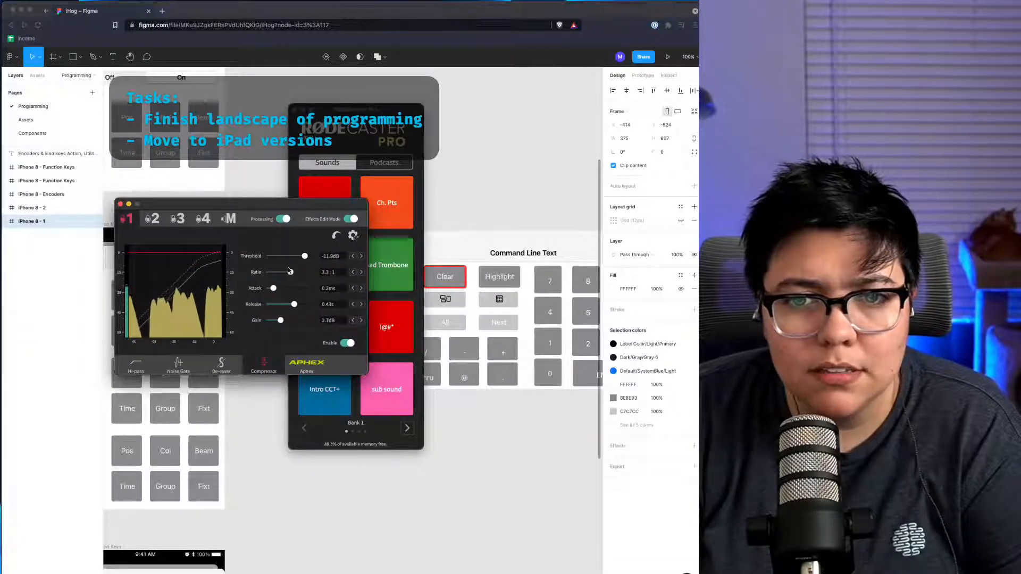
{"action": "left_click_drag", "start_coordinate": [290, 272], "coordinate": [274, 289]}
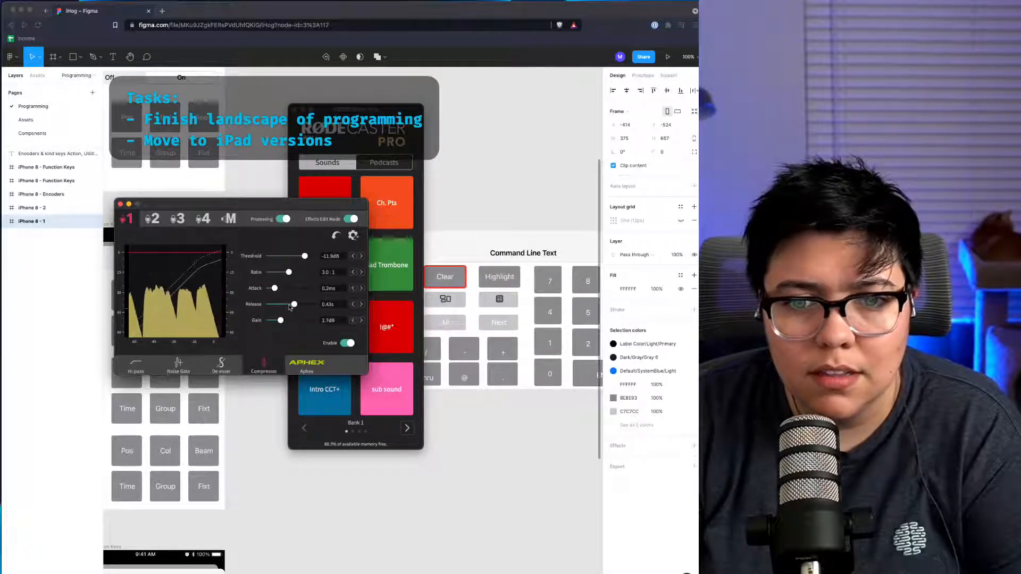
{"action": "left_click", "coordinate": [120, 203]}
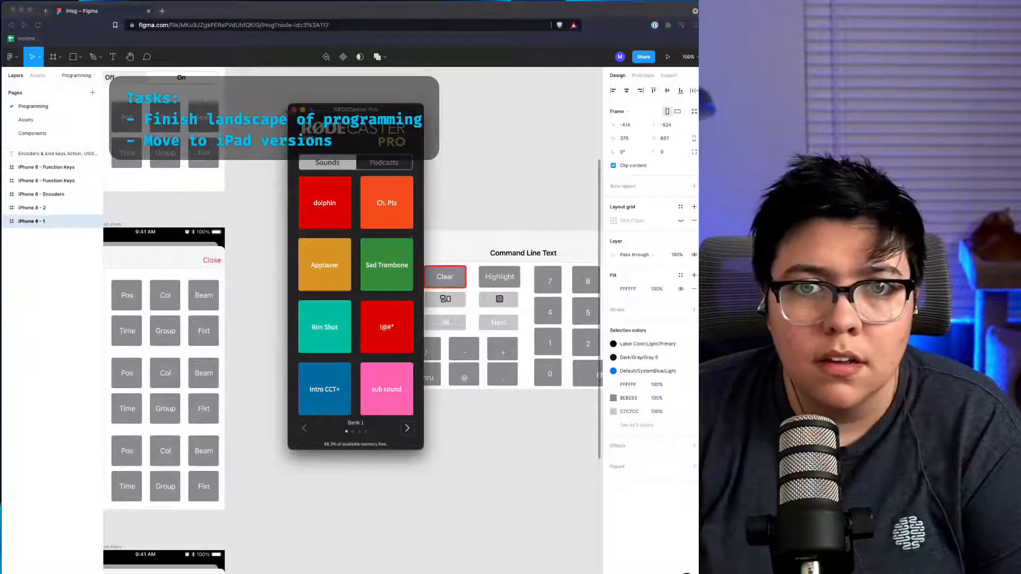
{"action": "left_click", "coordinate": [292, 110]}
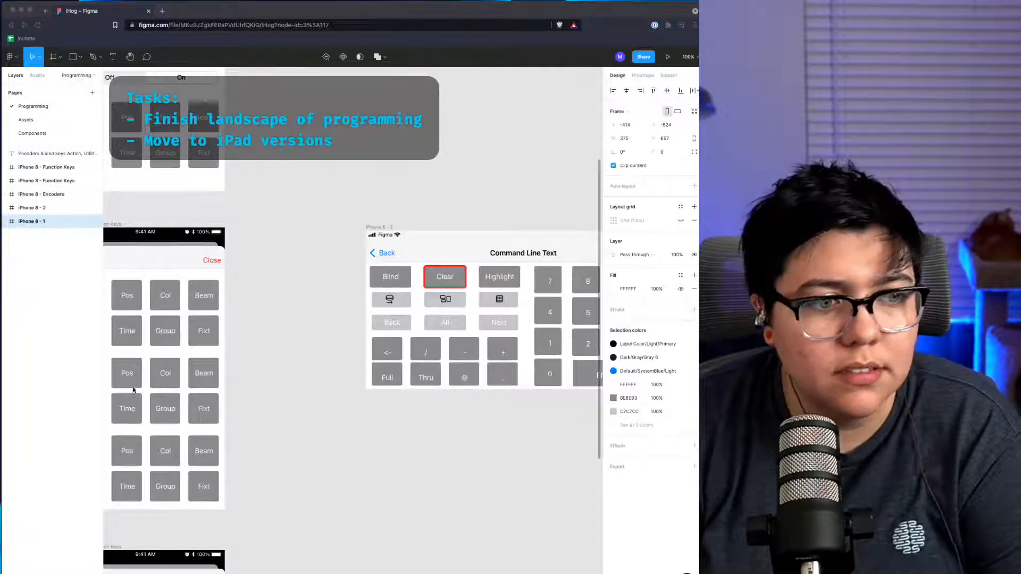
Step: Review the portrait command line layout next to the function key frames
{"action": "left_click", "coordinate": [311, 378]}
{"action": "scroll", "coordinate": [312, 376], "scroll_direction": "right", "scroll_amount": 5}
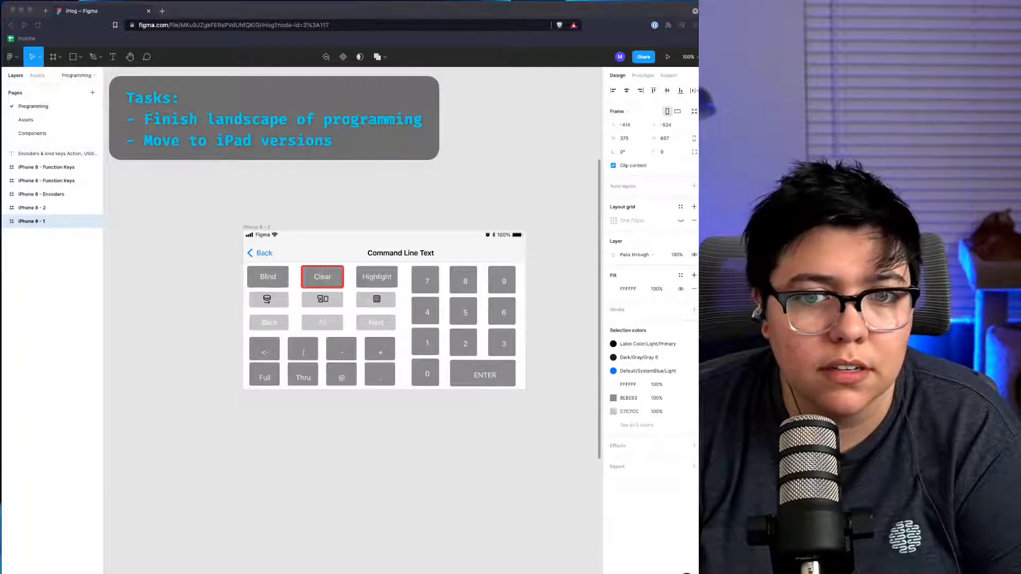
{"action": "scroll", "coordinate": [384, 310], "scroll_direction": "right", "scroll_amount": 1}
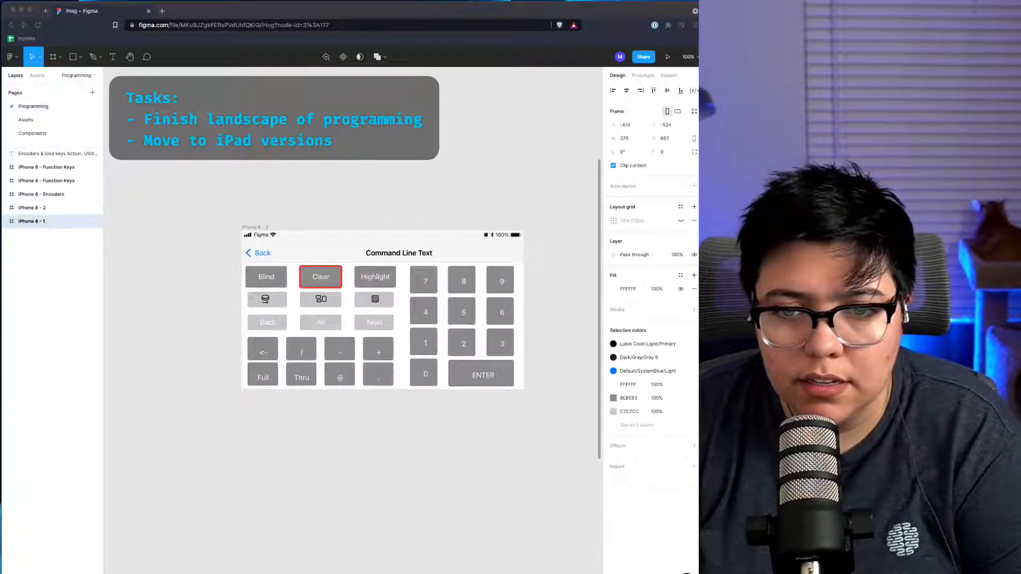
{"action": "scroll", "coordinate": [313, 310], "scroll_direction": "right", "scroll_amount": 10}
{"action": "scroll", "coordinate": [384, 310], "scroll_direction": "left", "scroll_amount": 12}
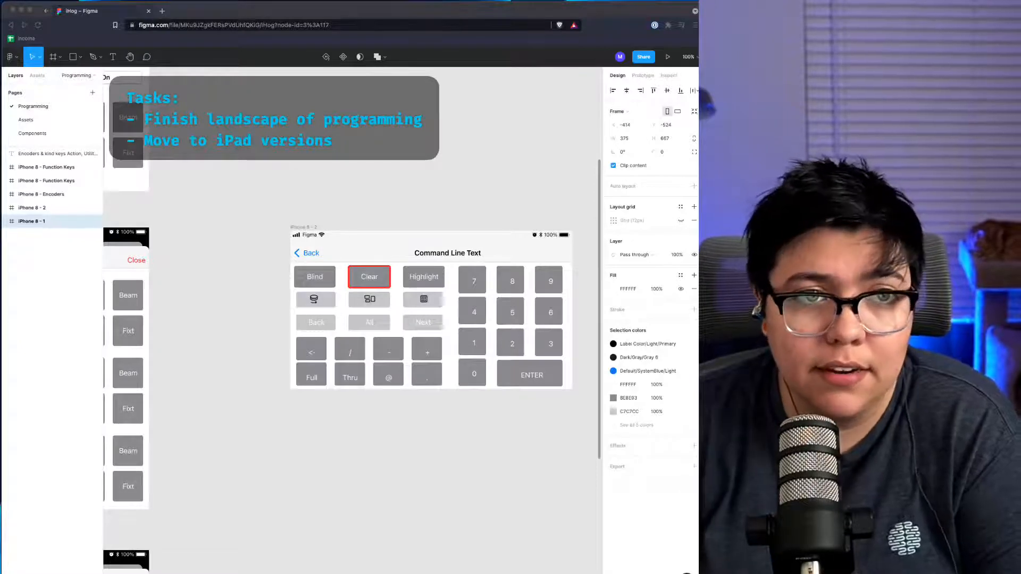
{"action": "scroll", "coordinate": [391, 239], "scroll_direction": "left", "scroll_amount": 10}
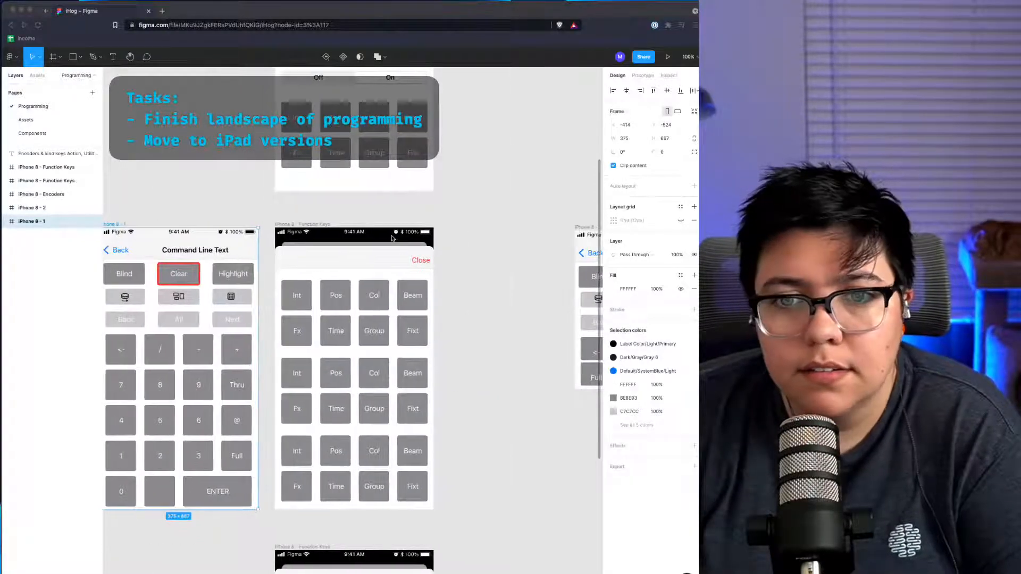
{"action": "scroll", "coordinate": [392, 239], "scroll_direction": "down", "scroll_amount": 4}
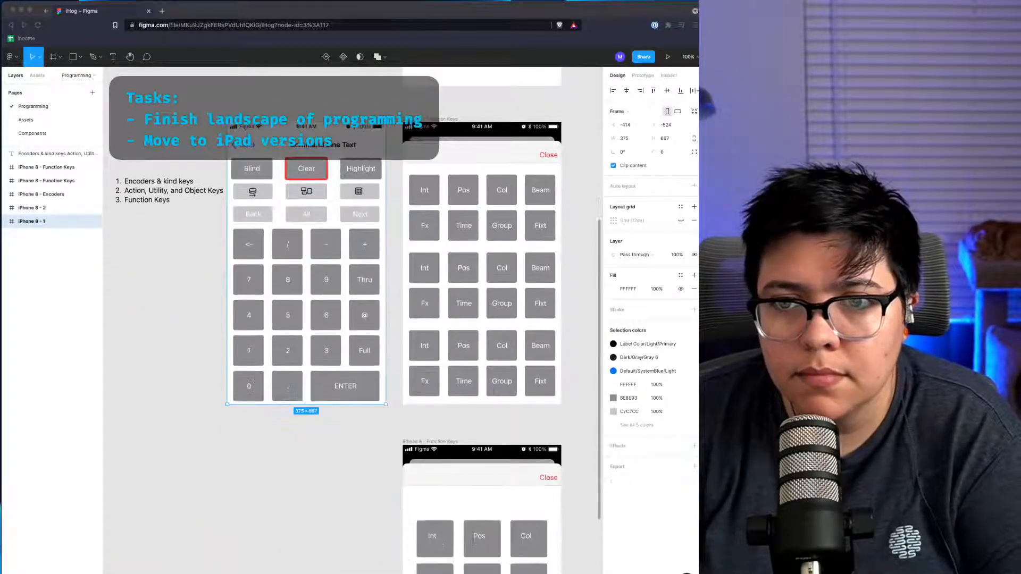
{"action": "scroll", "coordinate": [391, 239], "scroll_direction": "right", "scroll_amount": 3}
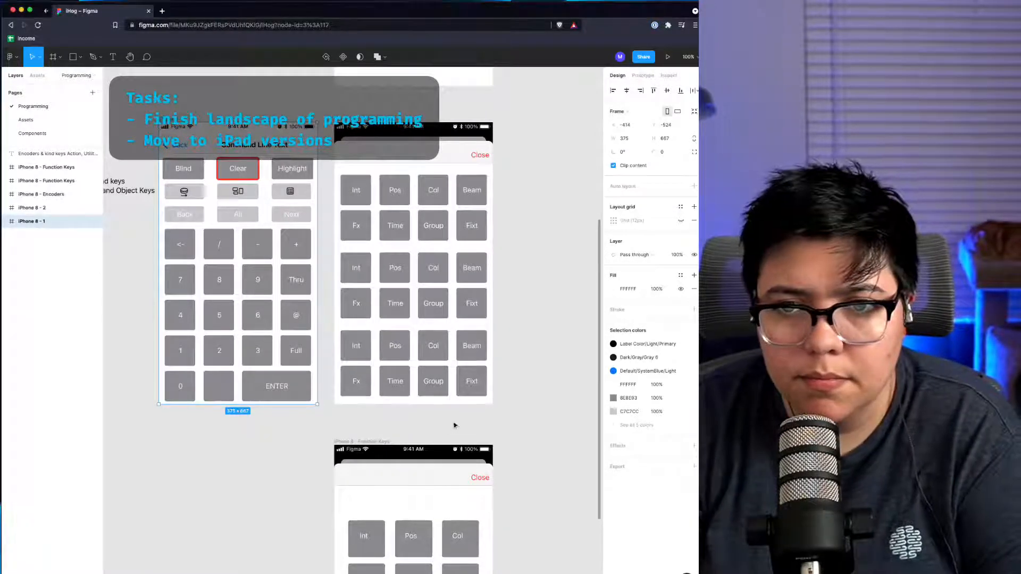
{"action": "scroll", "coordinate": [400, 206], "scroll_direction": "up", "scroll_amount": 2}
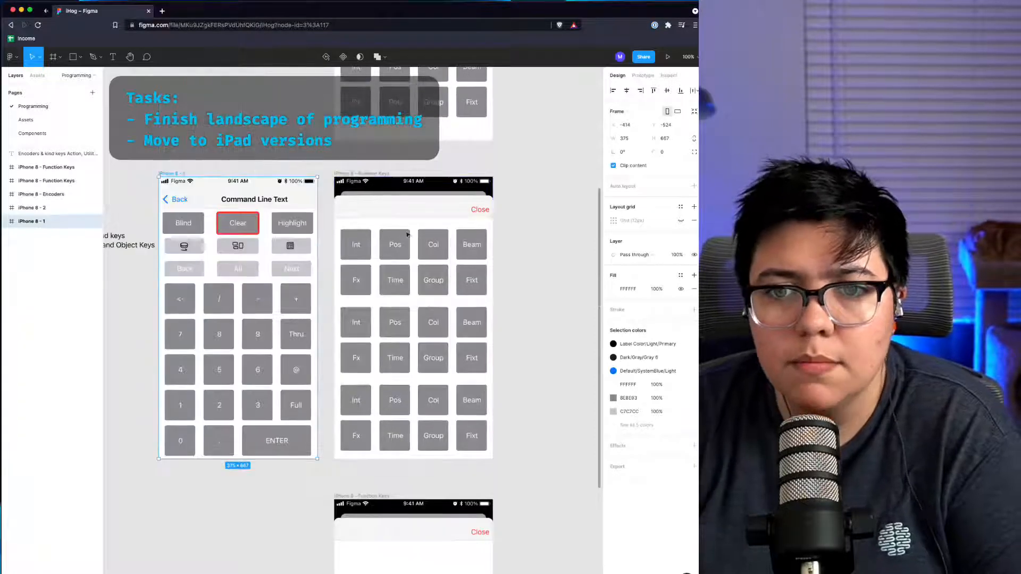
{"action": "left_click", "coordinate": [385, 173]}
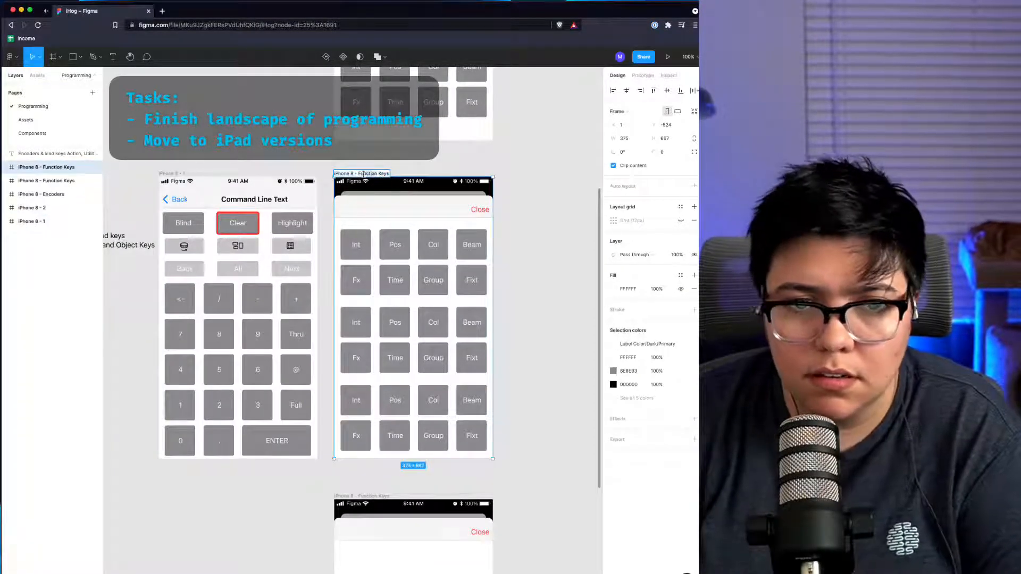
{"action": "double_click", "coordinate": [366, 174]}
{"action": "type", "text": "Utility/Object/Ac"}
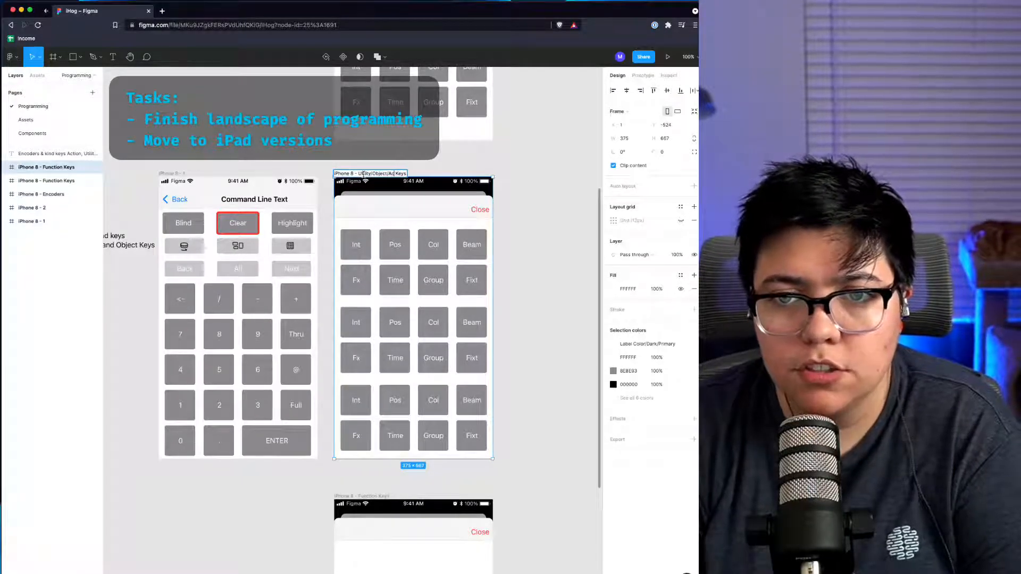
{"action": "type", "text": "tion"}
{"action": "key", "text": "Escape"}
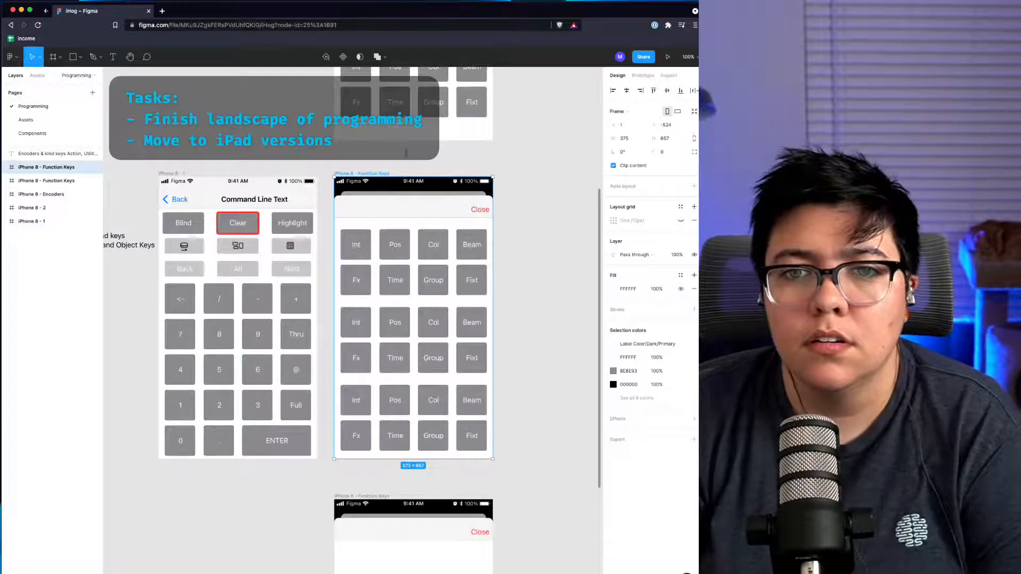
Step: Rename the Function Keys frame beside the portrait layout to iPhone 8 - Utility Action Object Keys
{"action": "double_click", "coordinate": [367, 173]}
{"action": "type", "text": "U"}
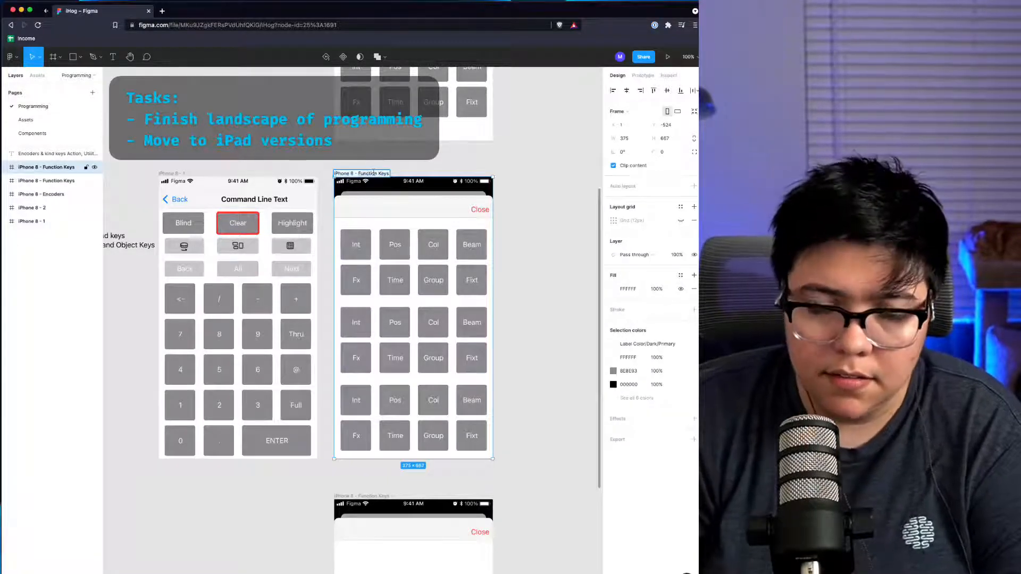
{"action": "type", "text": "tility A"}
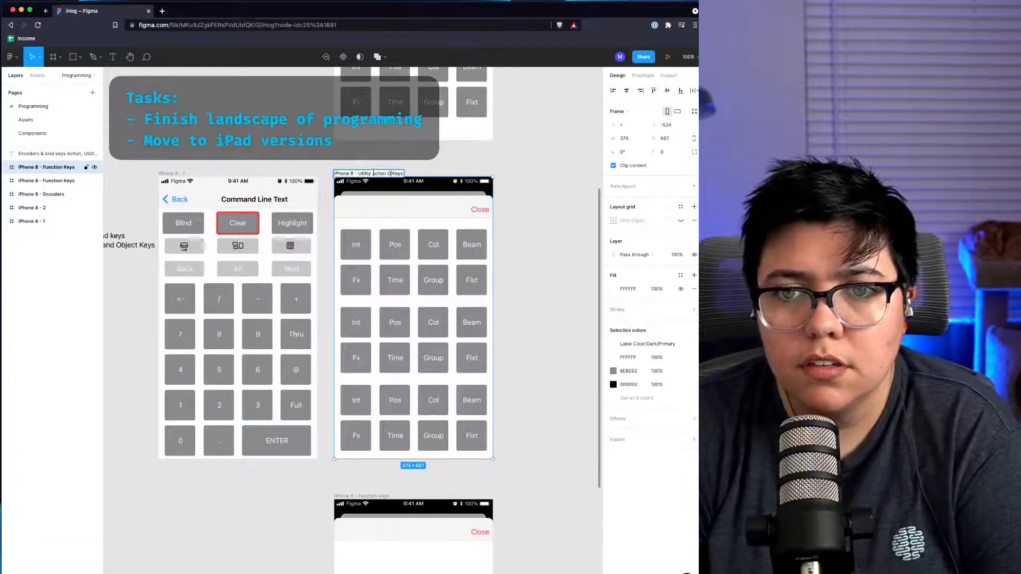
{"action": "type", "text": "ction Object"}
{"action": "key", "text": "Return"}
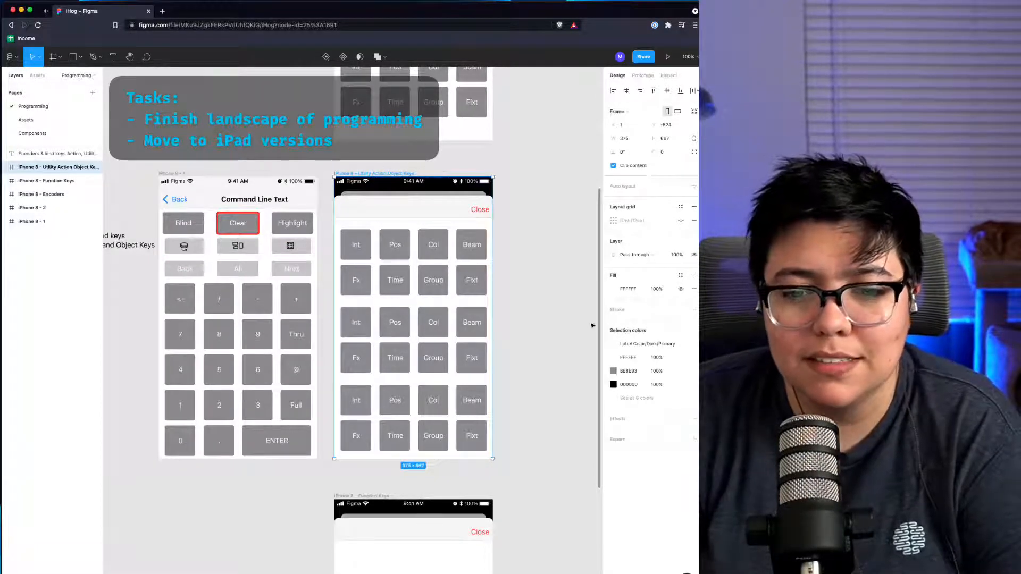
{"action": "key", "text": "Escape"}
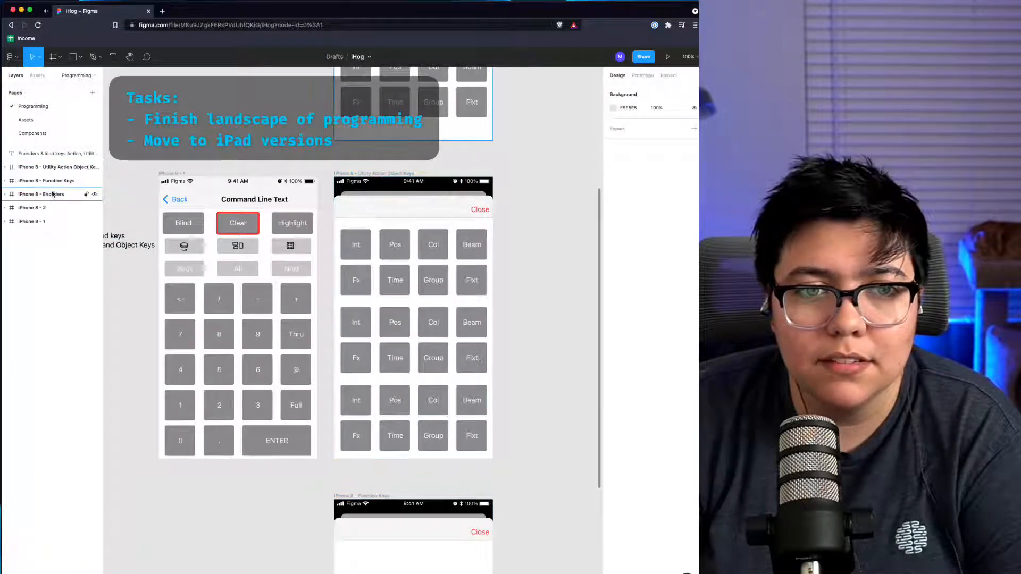
Step: Rename the iPhone 8 - 2 frame to iPhone 8 - Landscape Programming
{"action": "left_click", "coordinate": [53, 167]}
{"action": "left_click", "coordinate": [53, 194]}
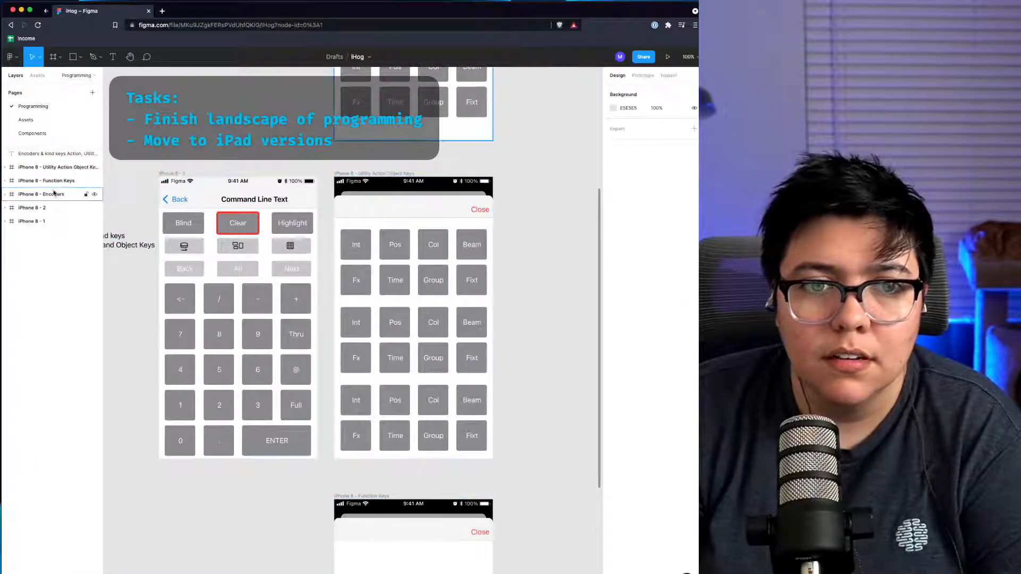
{"action": "left_click", "coordinate": [53, 207]}
{"action": "scroll", "coordinate": [546, 228], "scroll_direction": "right", "scroll_amount": 6}
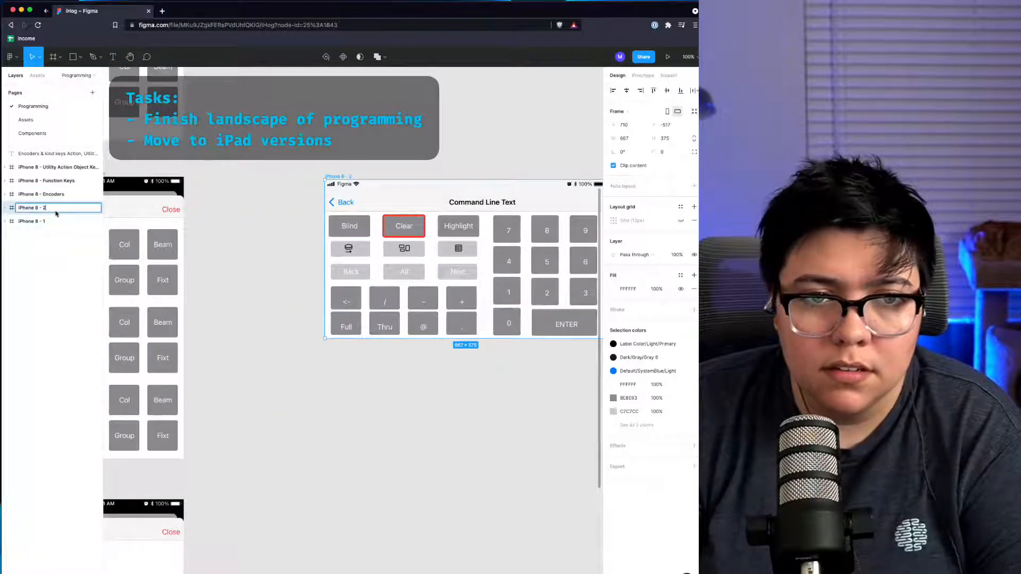
{"action": "key", "text": "BackSpace"}
{"action": "type", "text": "Landsc"}
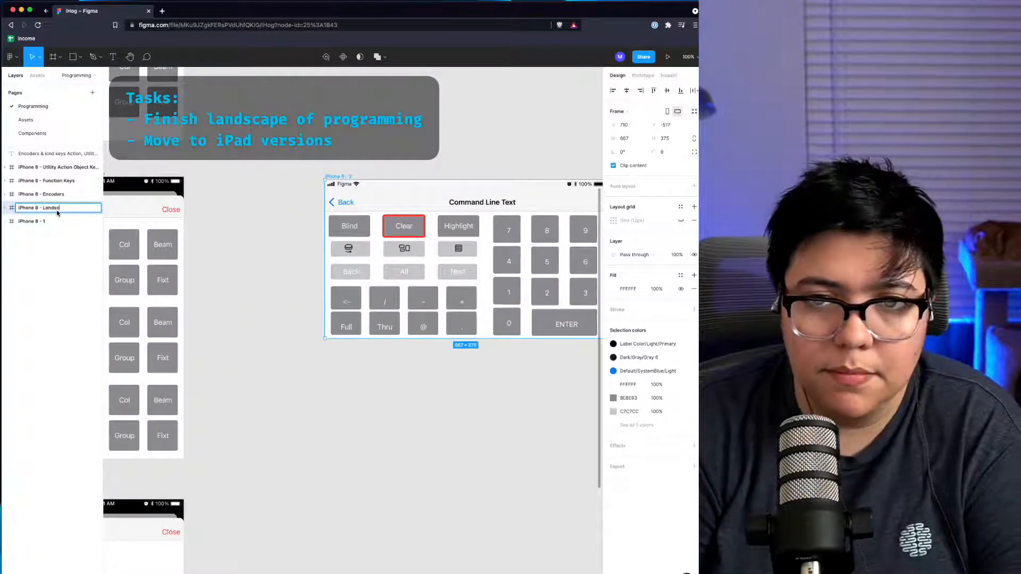
{"action": "type", "text": "ape Pr"}
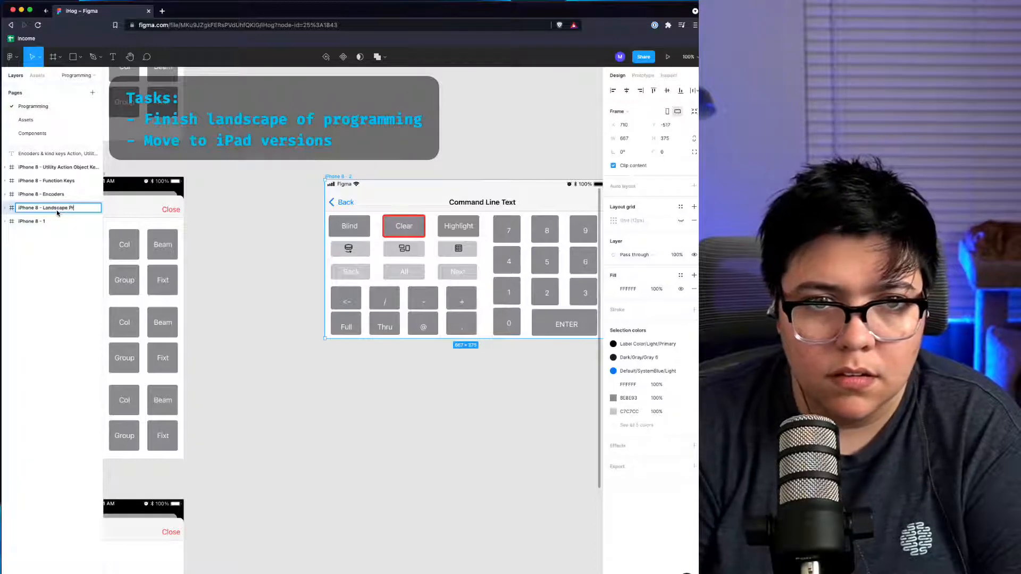
{"action": "type", "text": "ogramming"}
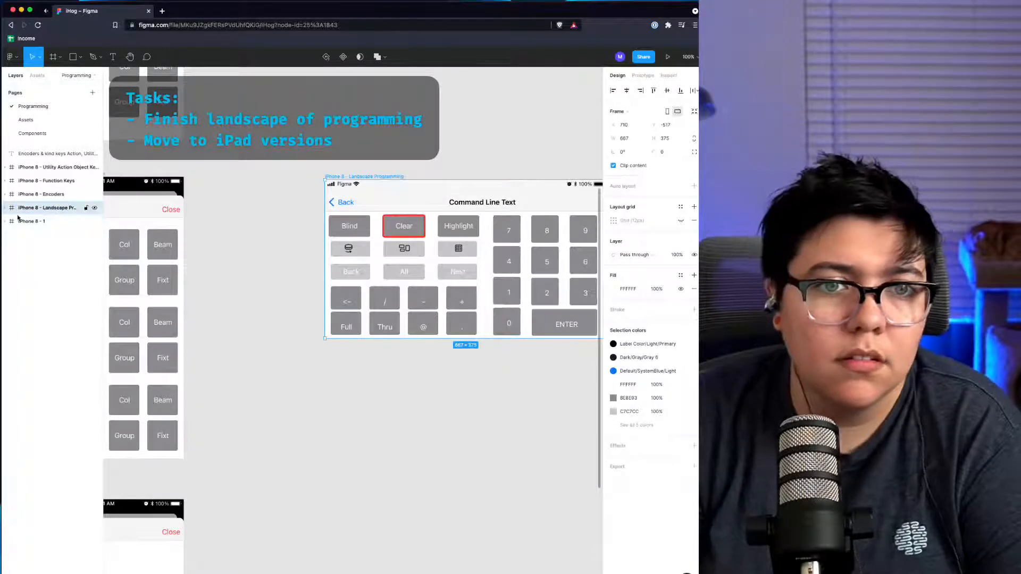
Step: Rename the iPhone 8 - 1 frame to iPhone 8 - Portrait Programming
{"action": "double_click", "coordinate": [57, 224]}
{"action": "key", "text": "BackSpace"}
{"action": "type", "text": "Portra"}
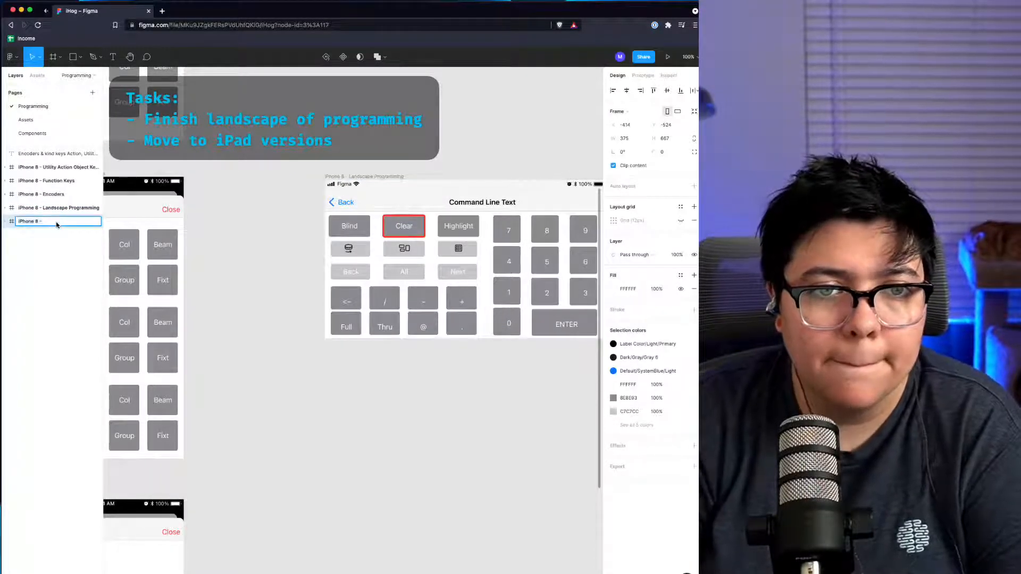
{"action": "type", "text": "it "}
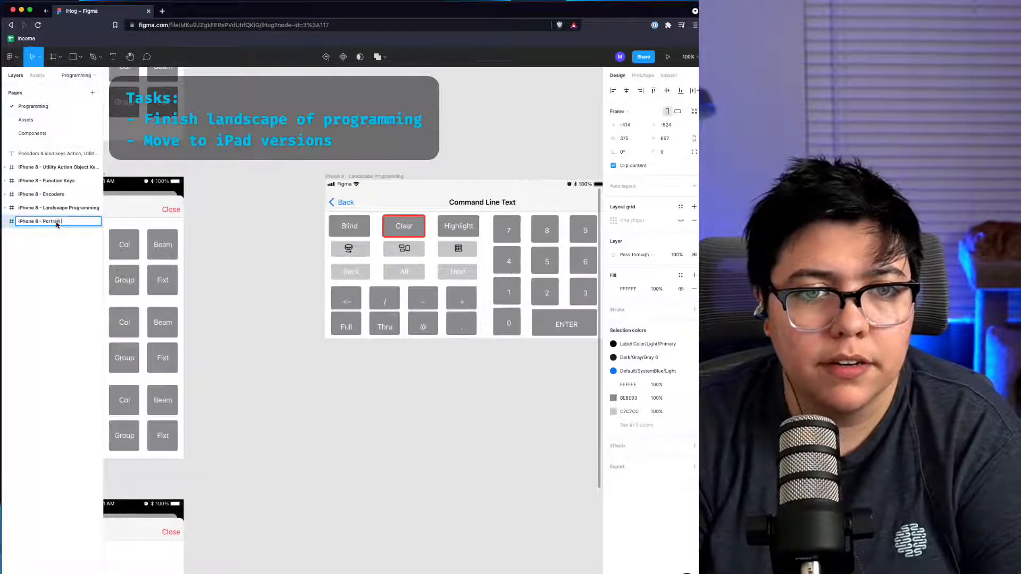
{"action": "type", "text": "Programming"}
{"action": "key", "text": "Return"}
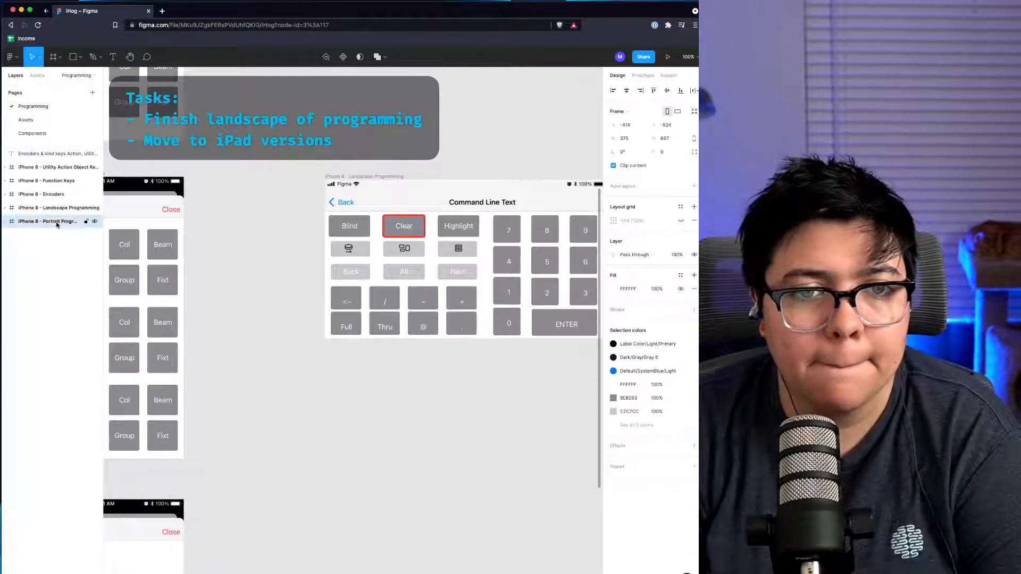
{"action": "key", "text": "Escape"}
{"action": "scroll", "coordinate": [228, 244], "scroll_direction": "left", "scroll_amount": 6}
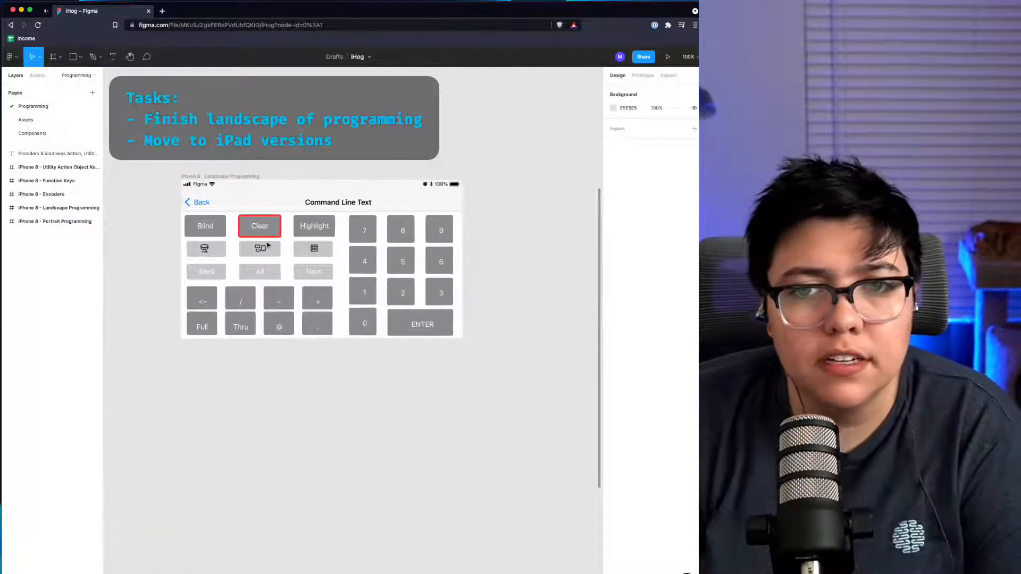
{"action": "scroll", "coordinate": [282, 287], "scroll_direction": "left", "scroll_amount": 4}
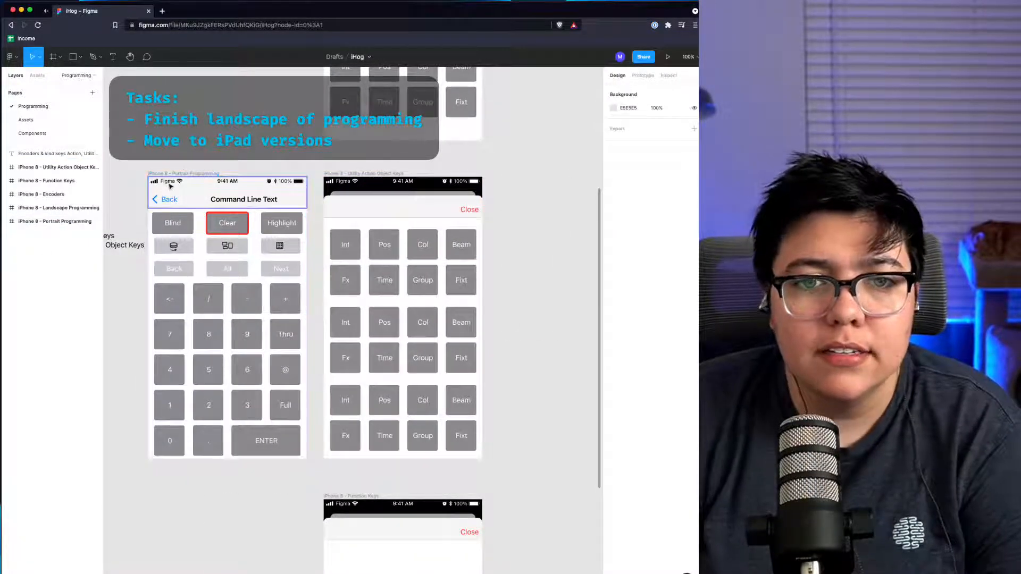
{"action": "right_click", "coordinate": [182, 174]}
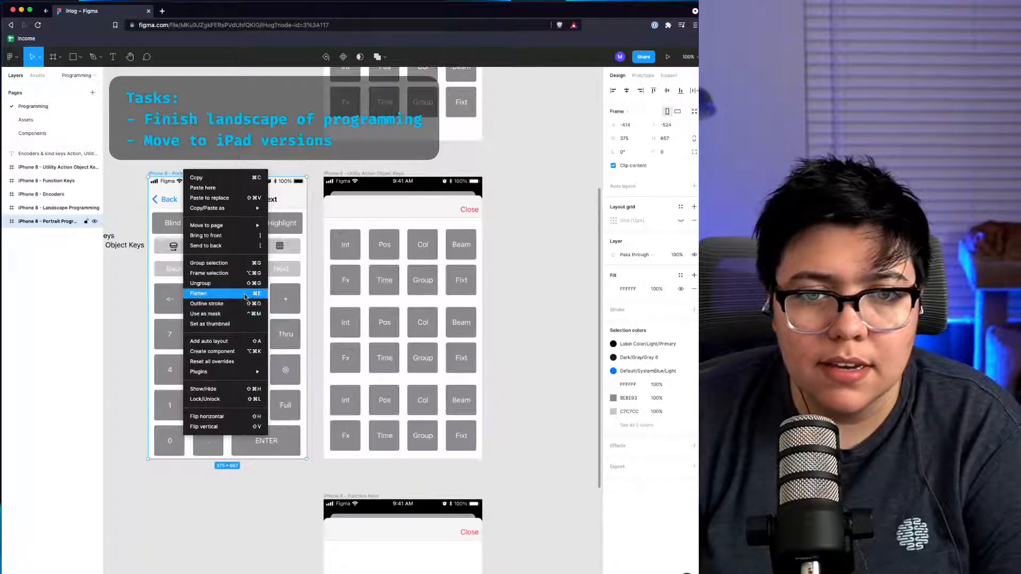
{"action": "mouse_move", "coordinate": [248, 374]}
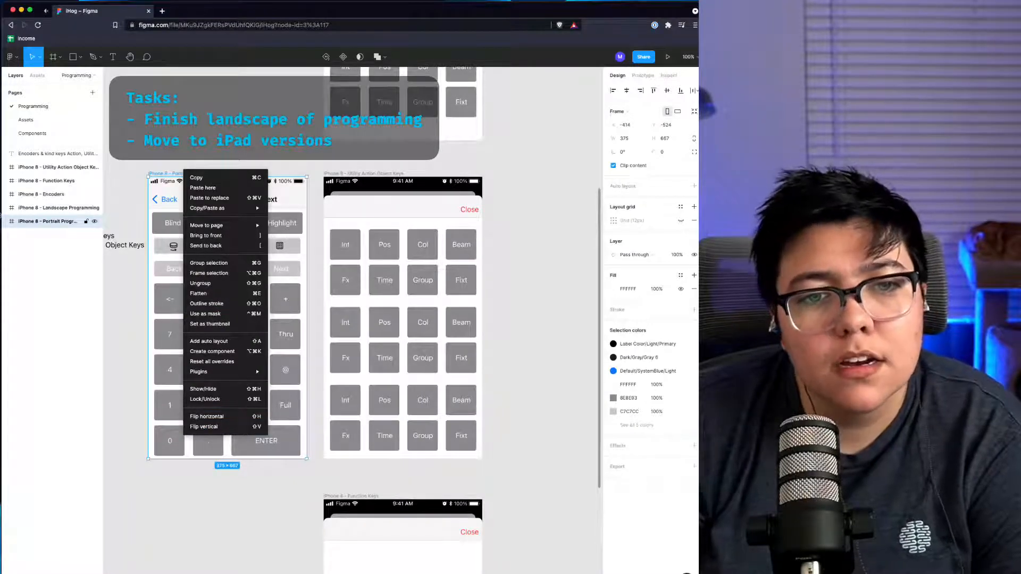
{"action": "left_click", "coordinate": [16, 222]}
{"action": "right_click", "coordinate": [24, 224]}
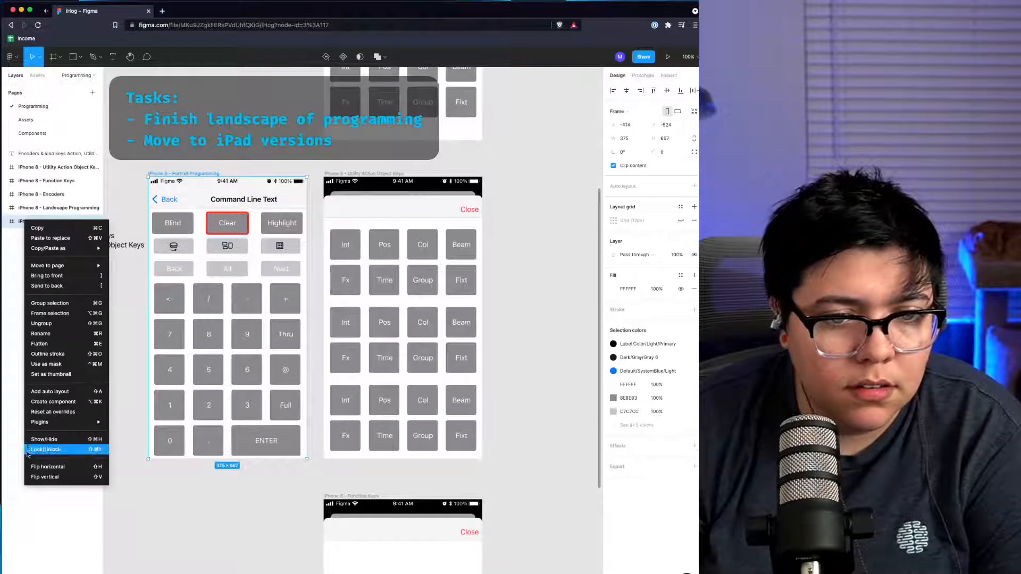
{"action": "mouse_move", "coordinate": [33, 425]}
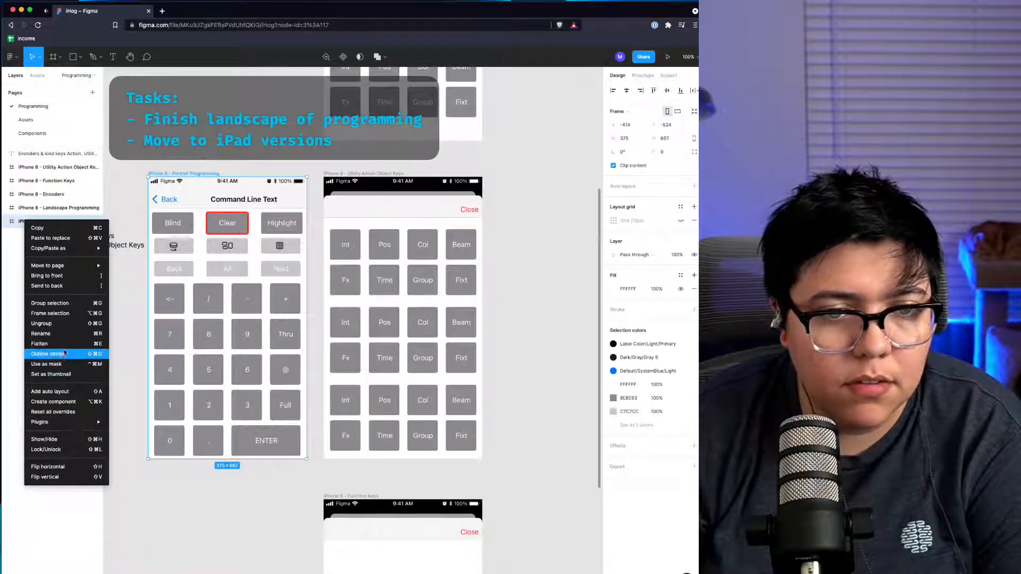
{"action": "mouse_move", "coordinate": [48, 265]}
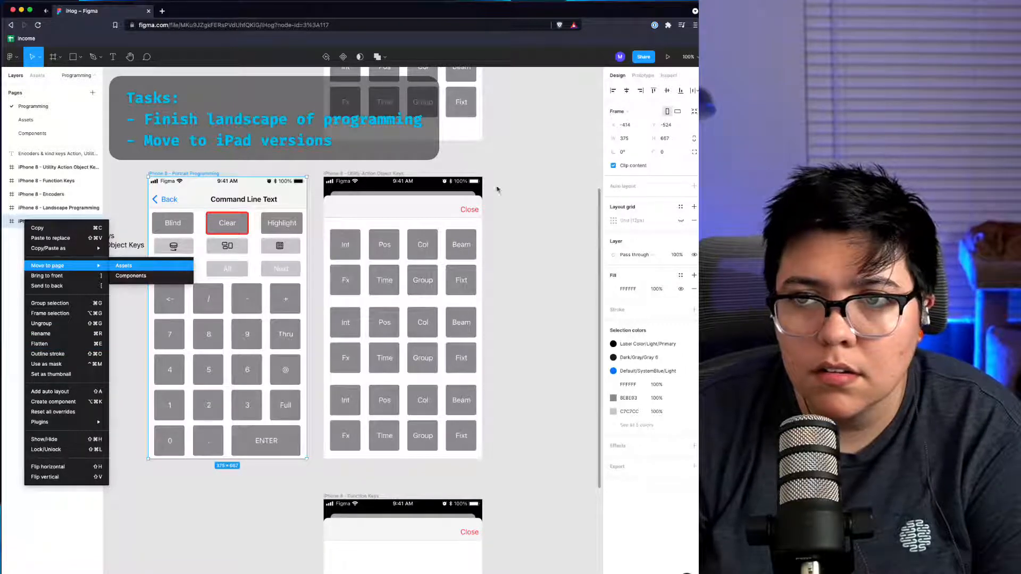
{"action": "left_click", "coordinate": [539, 164]}
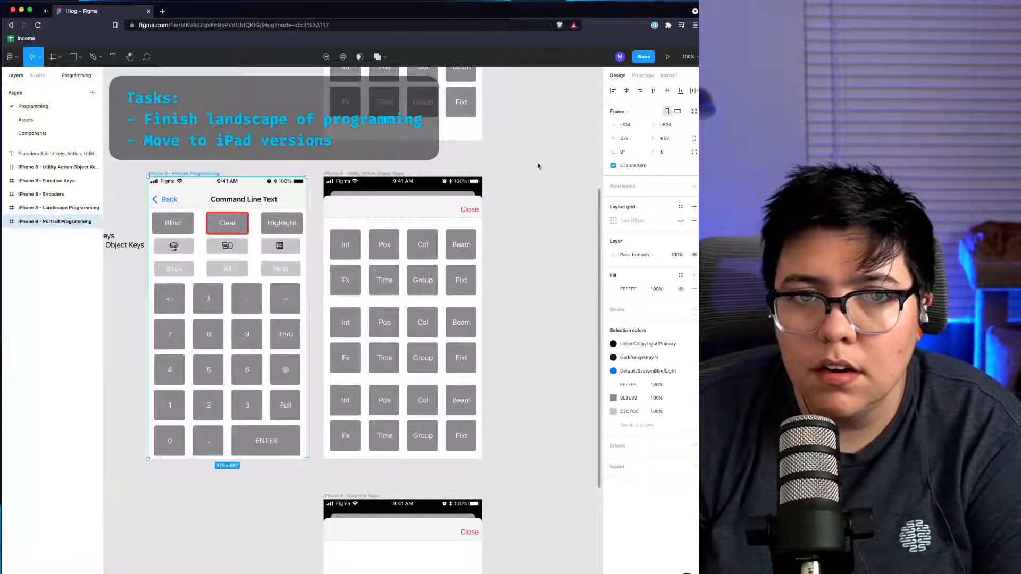
{"action": "left_click", "coordinate": [12, 221]}
{"action": "right_click", "coordinate": [40, 224]}
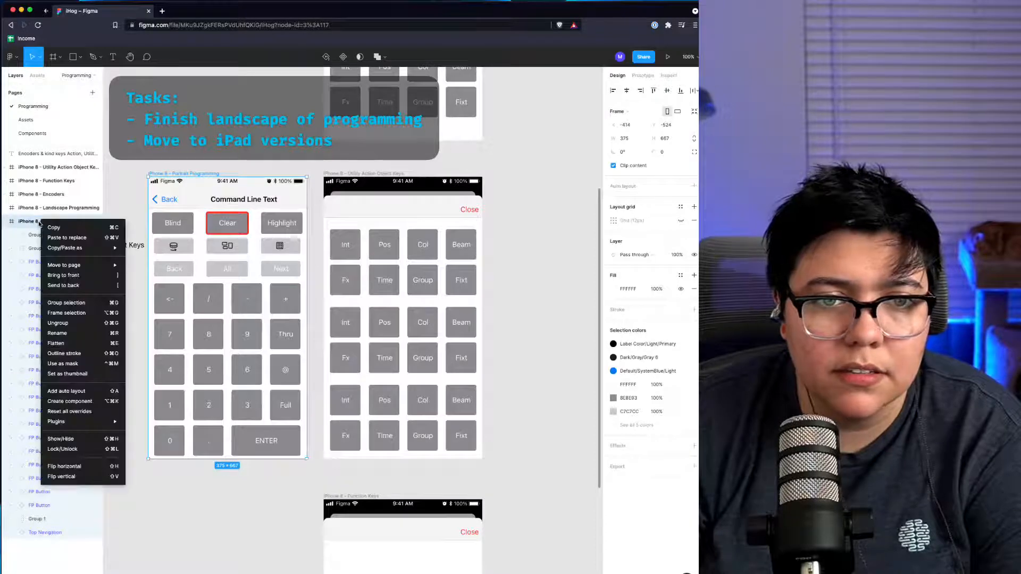
{"action": "left_click", "coordinate": [161, 140]}
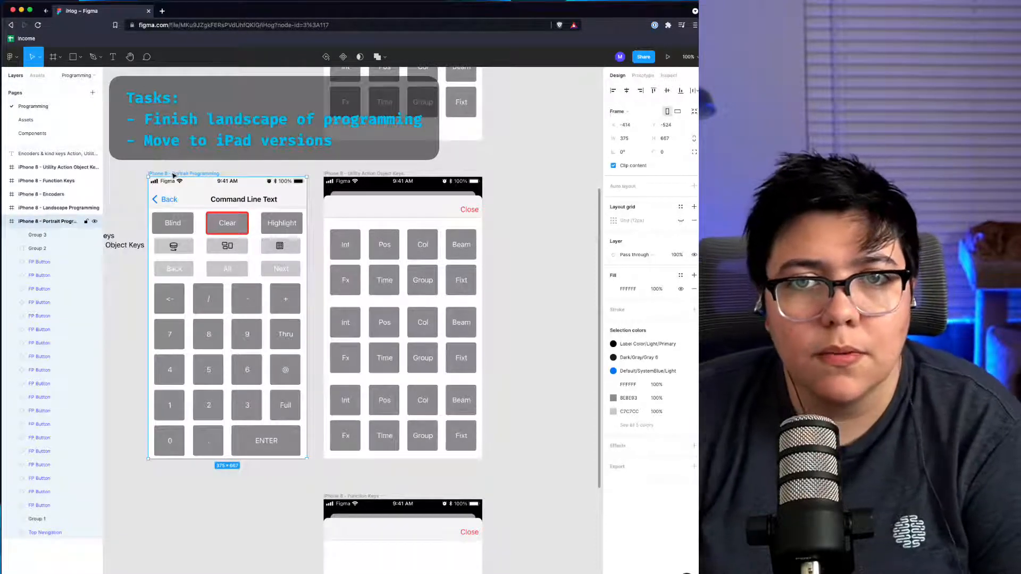
Step: Review the Utility Action Object Keys frame and the neighbouring phone frames on the canvas
{"action": "scroll", "coordinate": [221, 169], "scroll_direction": "left", "scroll_amount": 1}
{"action": "scroll", "coordinate": [266, 173], "scroll_direction": "right", "scroll_amount": 5}
{"action": "scroll", "coordinate": [314, 177], "scroll_direction": "down", "scroll_amount": 2}
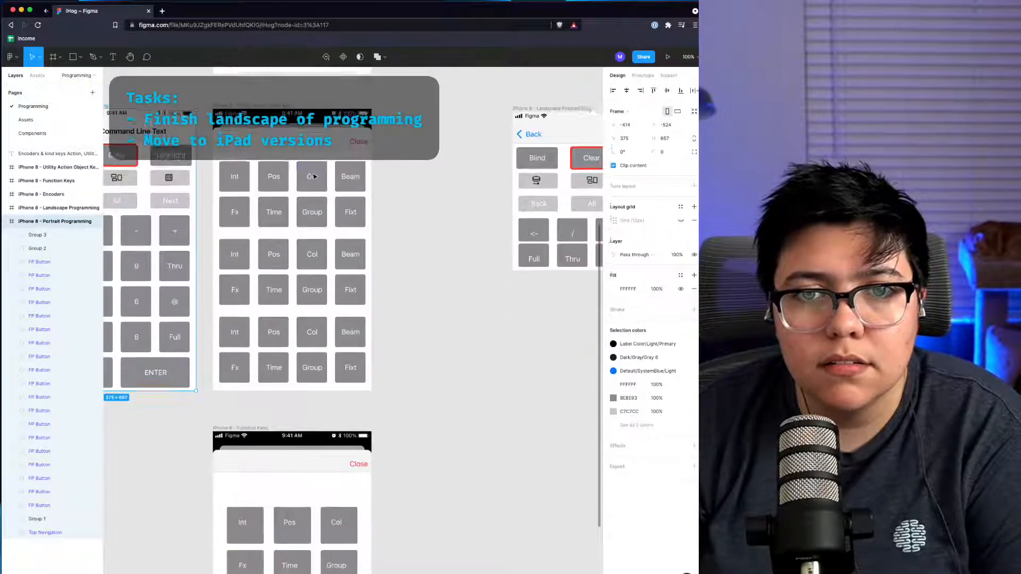
{"action": "scroll", "coordinate": [313, 177], "scroll_direction": "up", "scroll_amount": 6}
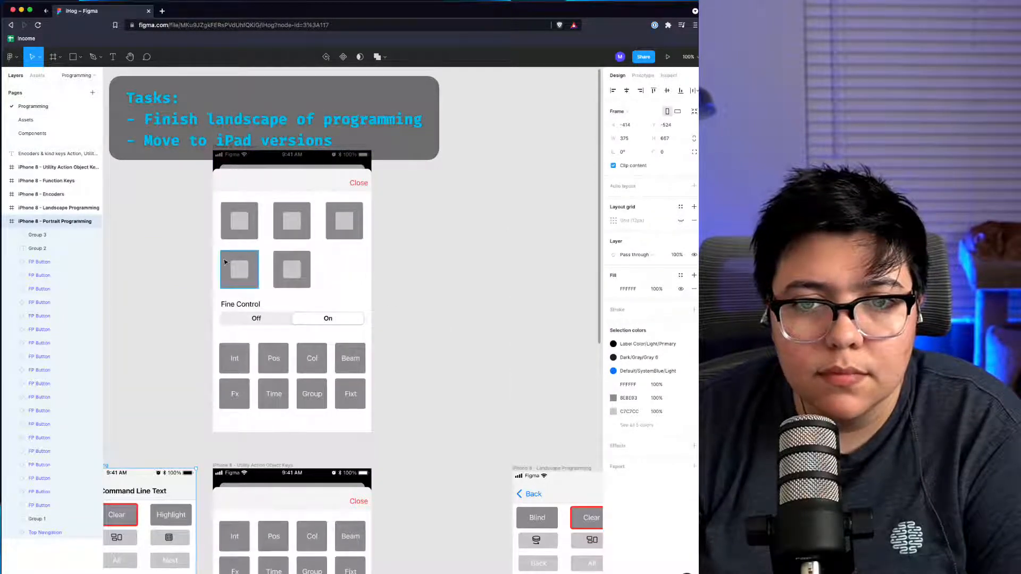
{"action": "scroll", "coordinate": [406, 308], "scroll_direction": "down", "scroll_amount": 3}
{"action": "scroll", "coordinate": [407, 308], "scroll_direction": "down", "scroll_amount": 4}
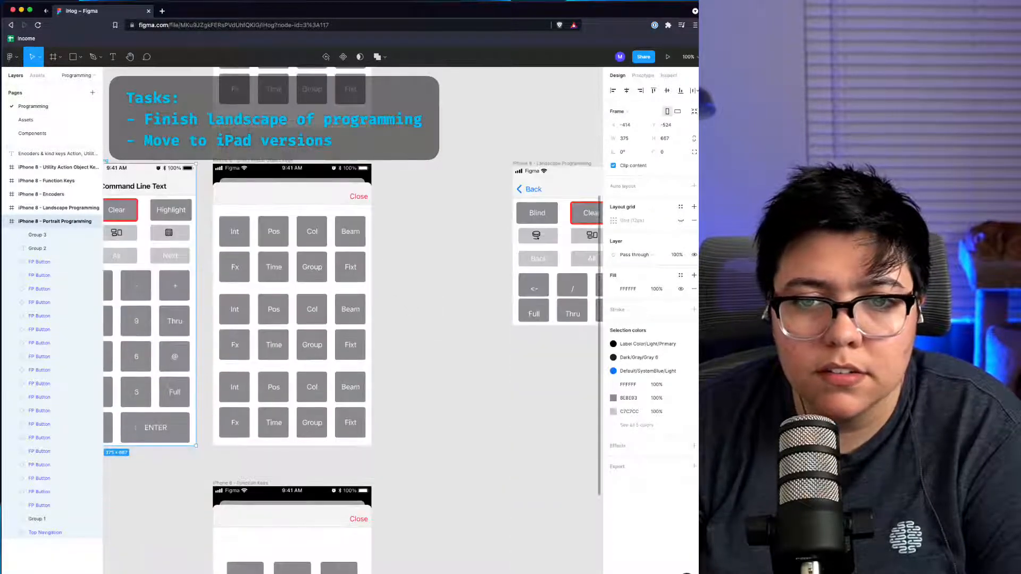
{"action": "left_click", "coordinate": [237, 234]}
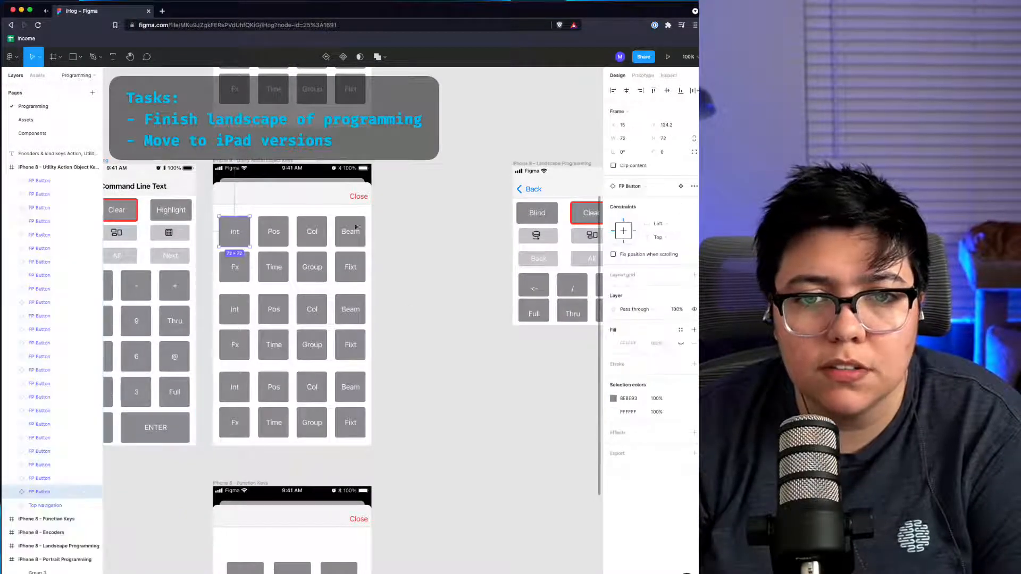
Step: Open a new browser tab and go to the etcconnect.com website
{"action": "key", "text": "super+t"}
{"action": "type", "text": "etcconnect.com"}
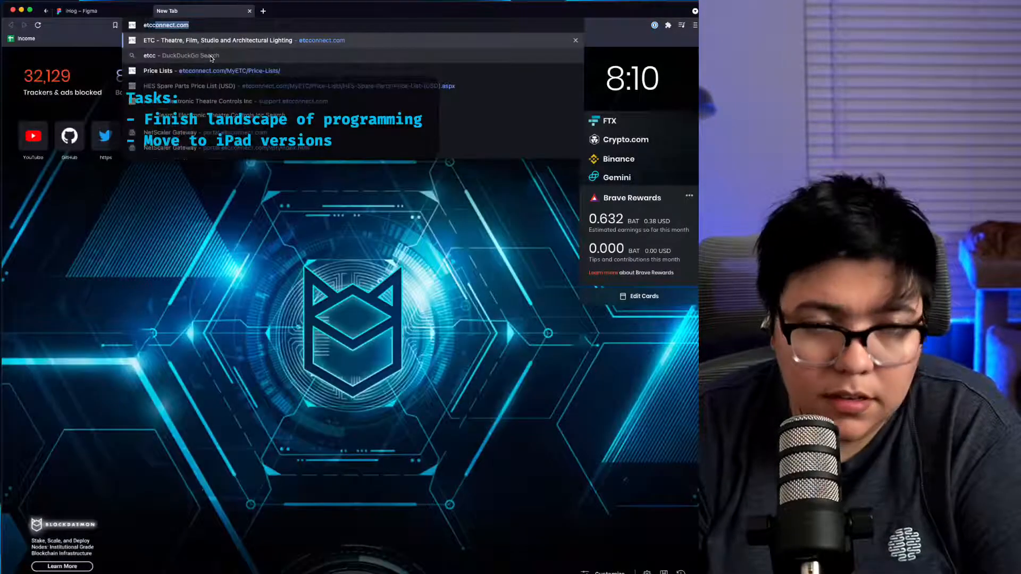
{"action": "key", "text": "Return"}
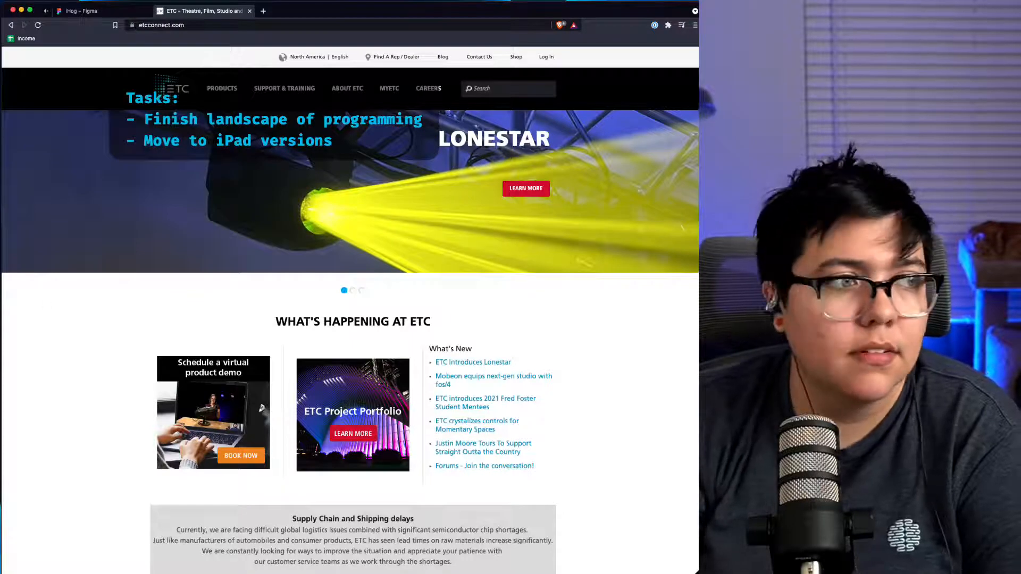
Step: Navigate through High End Systems and Hog 4 to the Full Boar 4 console's Software page
{"action": "mouse_move", "coordinate": [253, 89]}
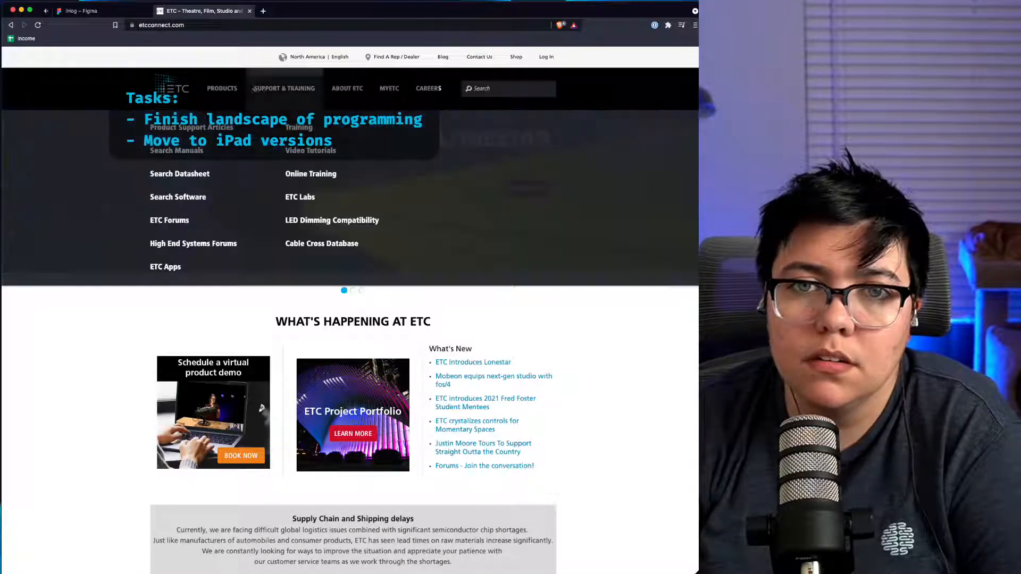
{"action": "mouse_move", "coordinate": [217, 84]}
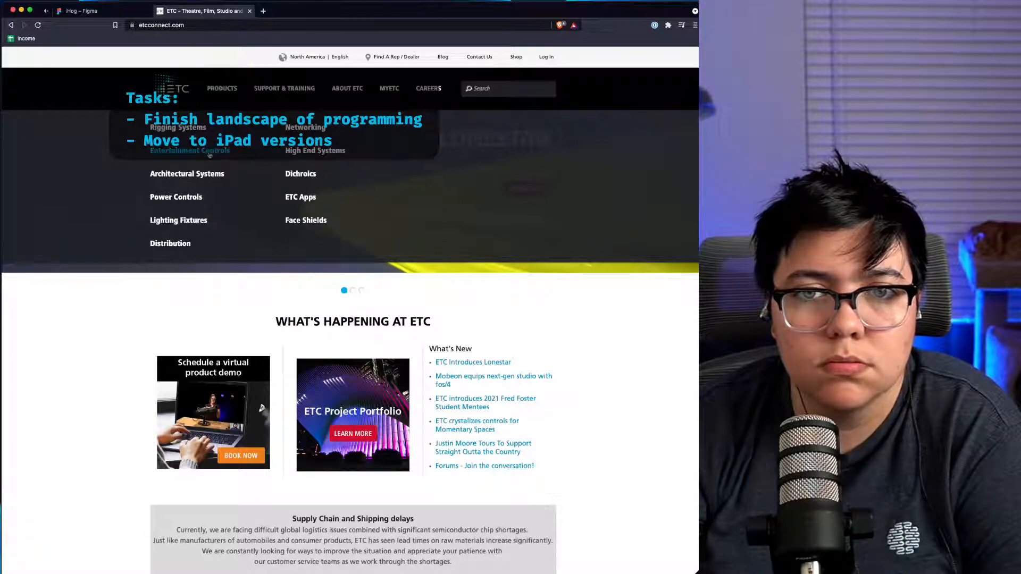
{"action": "left_click", "coordinate": [316, 153]}
{"action": "scroll", "coordinate": [329, 292], "scroll_direction": "down", "scroll_amount": 5}
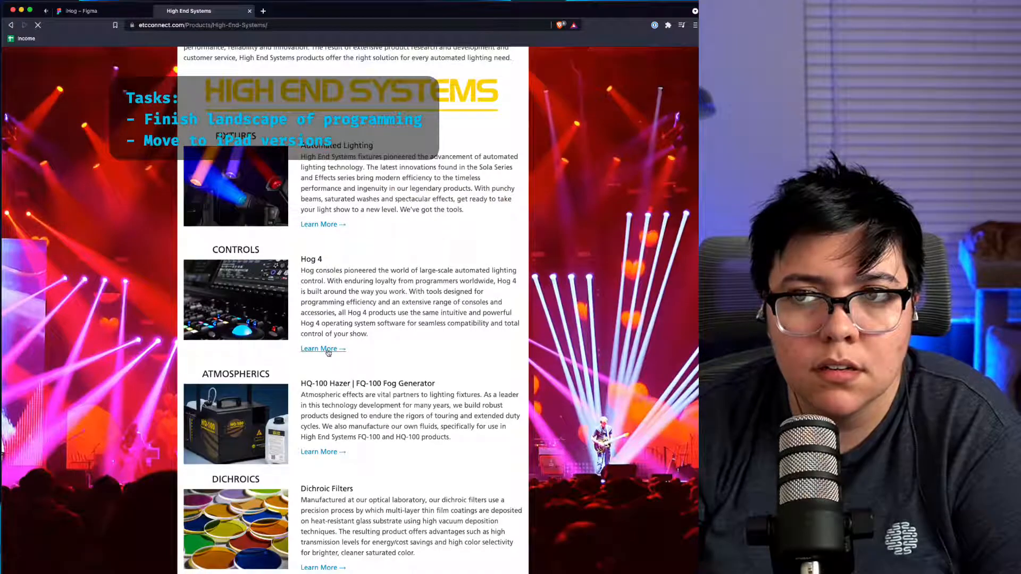
{"action": "left_click", "coordinate": [328, 351]}
{"action": "scroll", "coordinate": [470, 482], "scroll_direction": "down", "scroll_amount": 5}
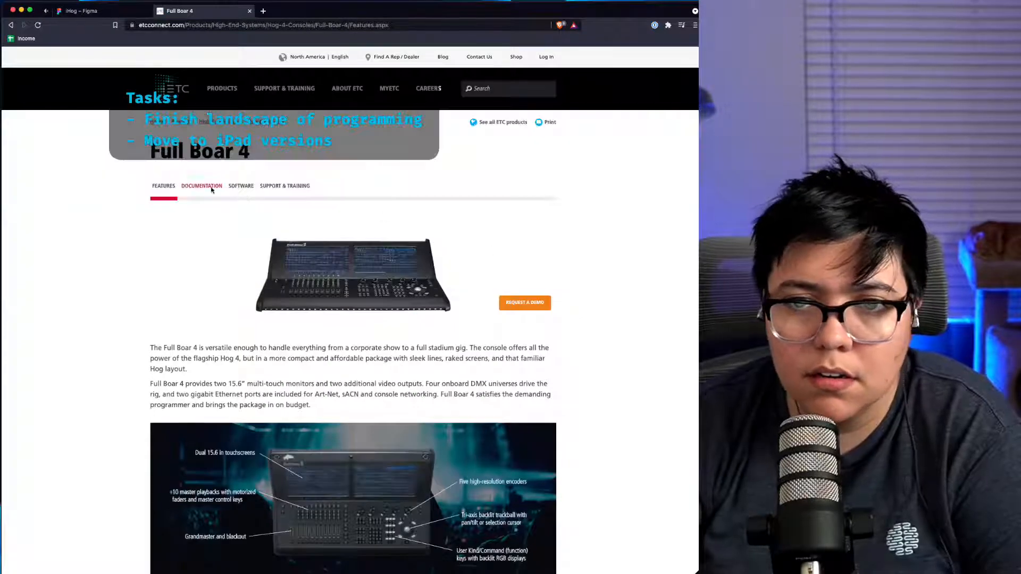
{"action": "left_click", "coordinate": [245, 193]}
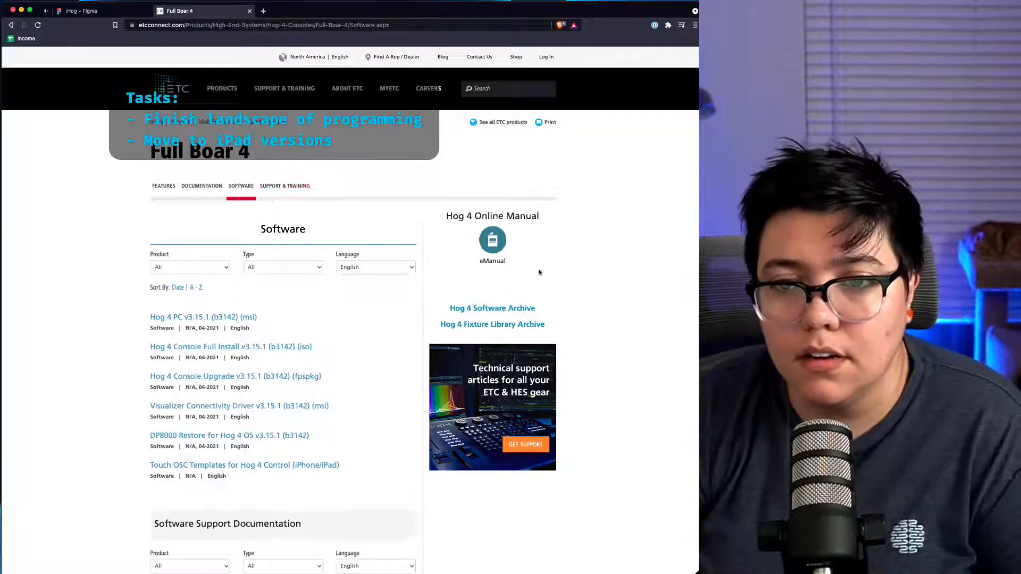
Step: Open the Hog 4 online manual and browse to its front panel diagrams
{"action": "left_click", "coordinate": [490, 242]}
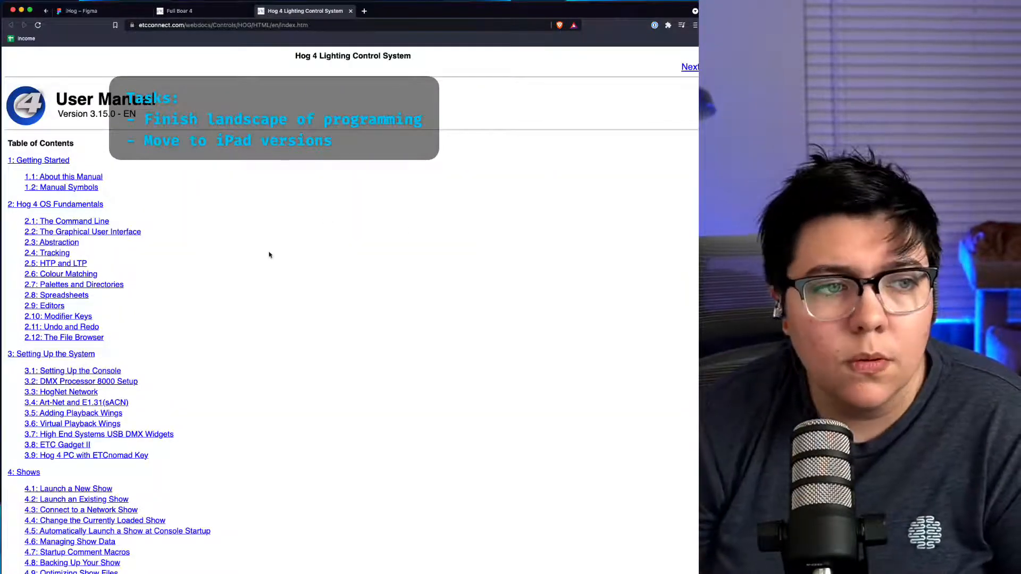
{"action": "scroll", "coordinate": [269, 255], "scroll_direction": "down", "scroll_amount": 8}
{"action": "scroll", "coordinate": [269, 255], "scroll_direction": "down", "scroll_amount": 20}
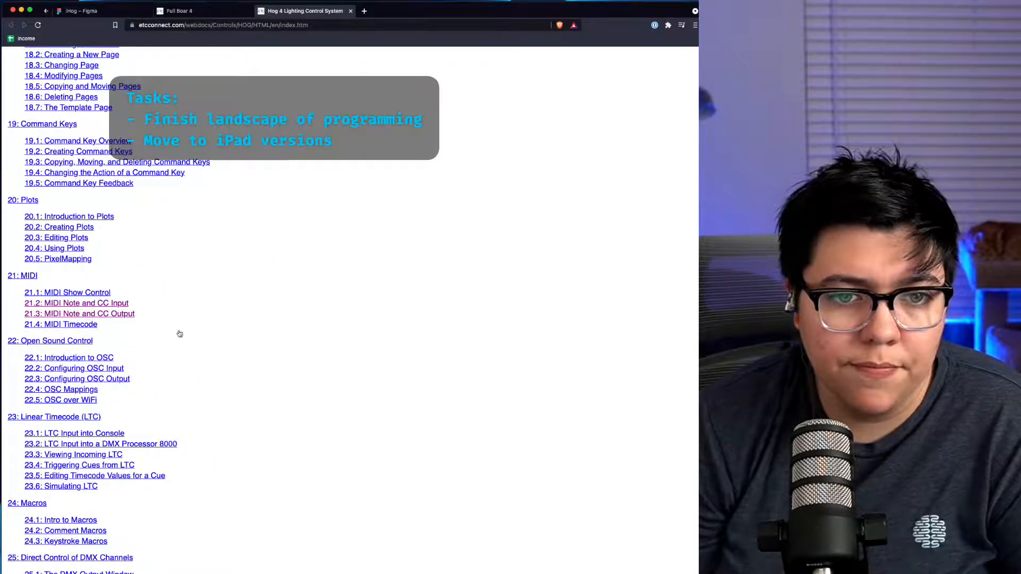
{"action": "scroll", "coordinate": [214, 339], "scroll_direction": "down", "scroll_amount": 8}
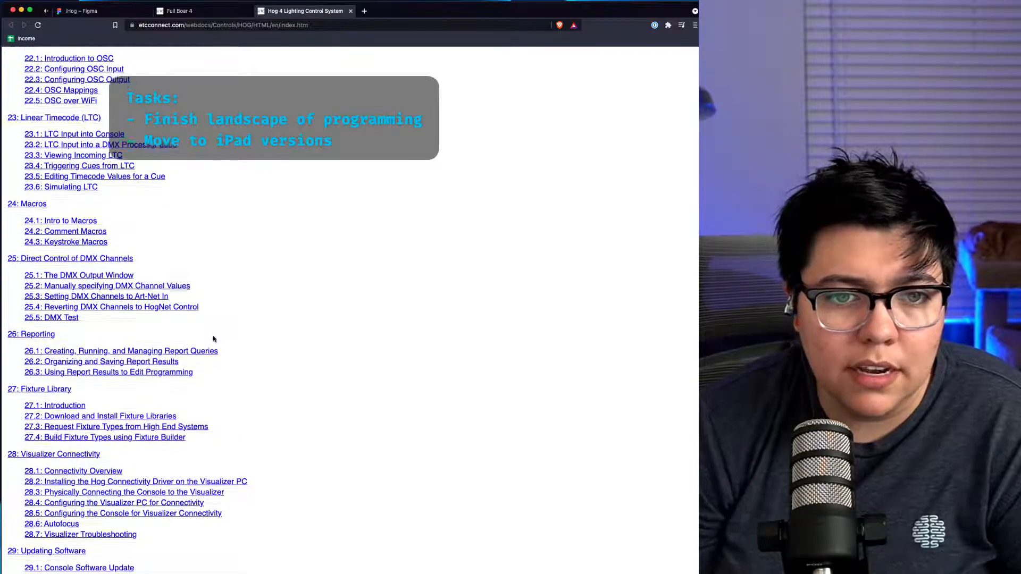
{"action": "scroll", "coordinate": [213, 339], "scroll_direction": "down", "scroll_amount": 1}
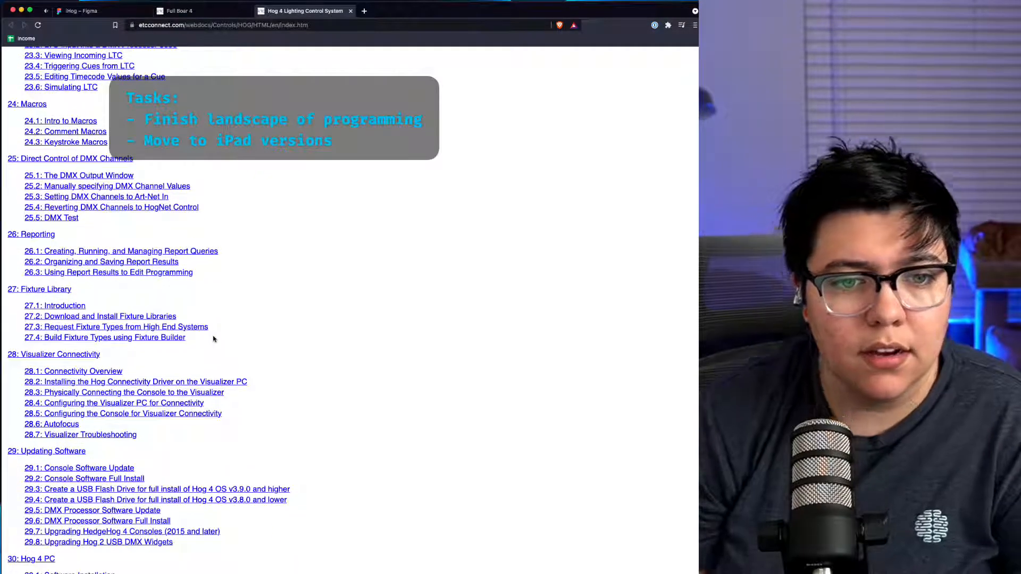
{"action": "scroll", "coordinate": [202, 361], "scroll_direction": "down", "scroll_amount": 4}
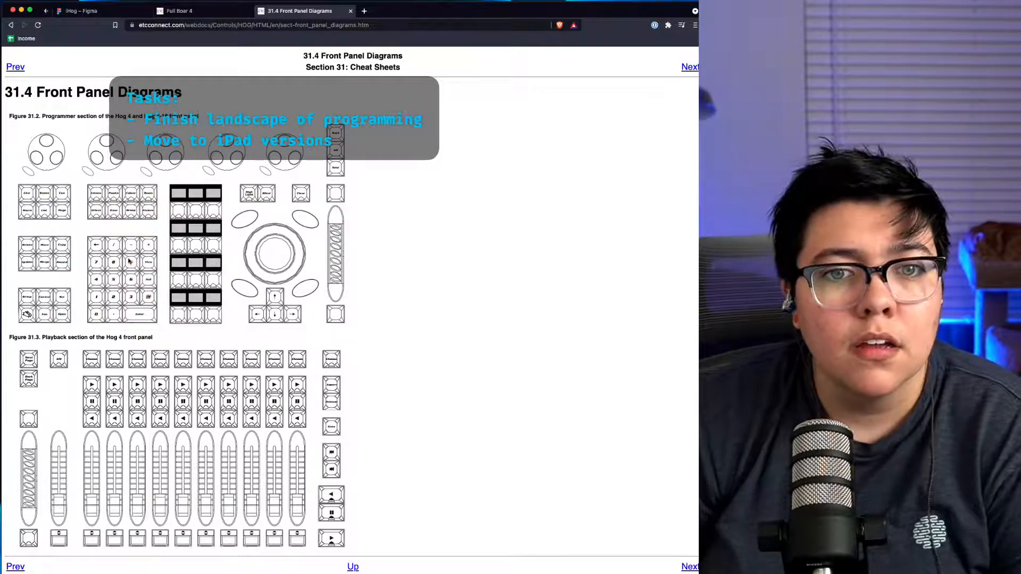
{"action": "scroll", "coordinate": [131, 262], "scroll_direction": "up", "scroll_amount": 3}
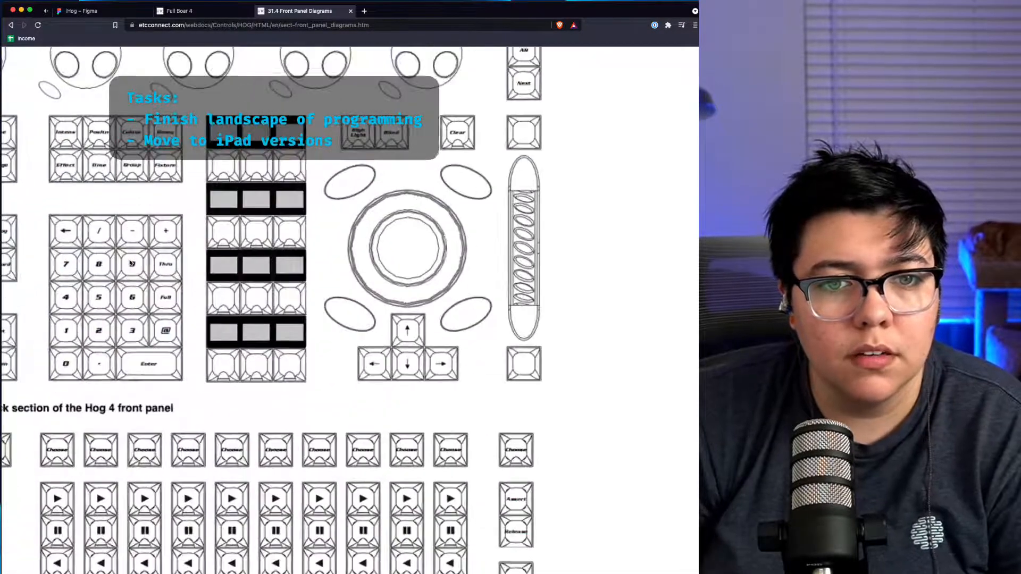
{"action": "scroll", "coordinate": [121, 261], "scroll_direction": "left", "scroll_amount": 2}
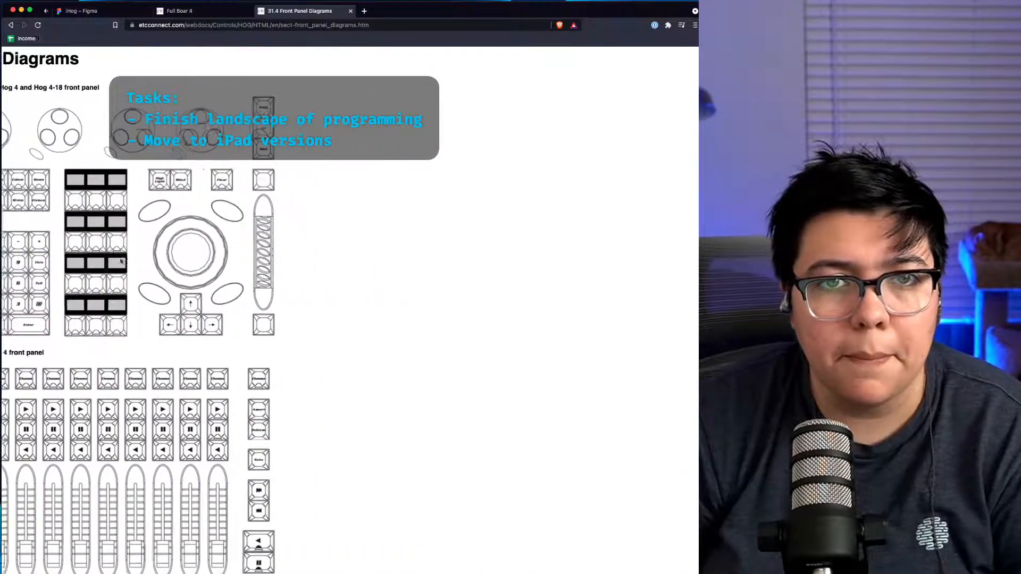
Step: Detach the manual tab into its own window beside the site and switch back to the Figma tab
{"action": "left_click_drag", "start_coordinate": [293, 16], "coordinate": [402, 10]}
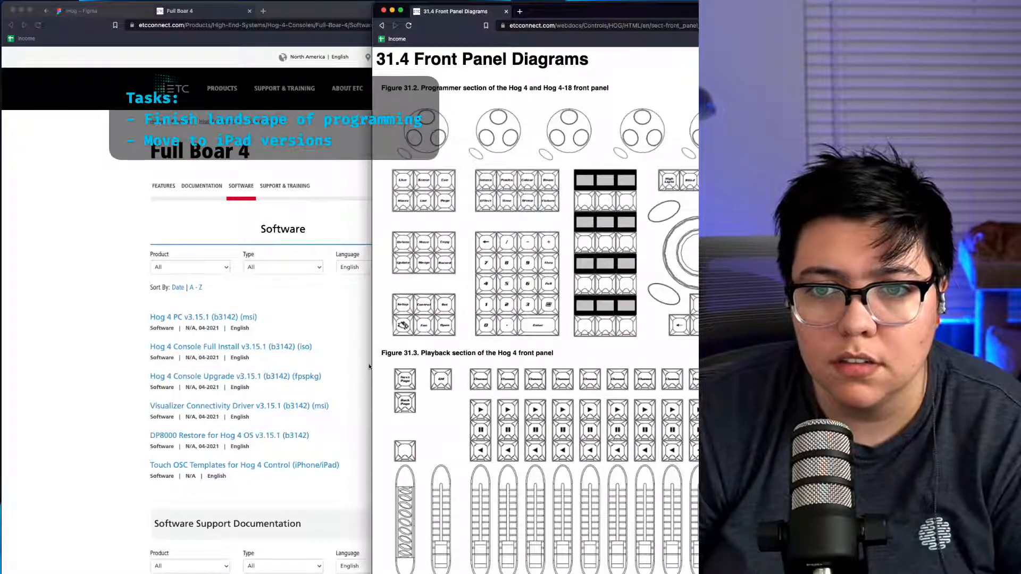
{"action": "left_click", "coordinate": [11, 220]}
{"action": "left_click", "coordinate": [80, 11]}
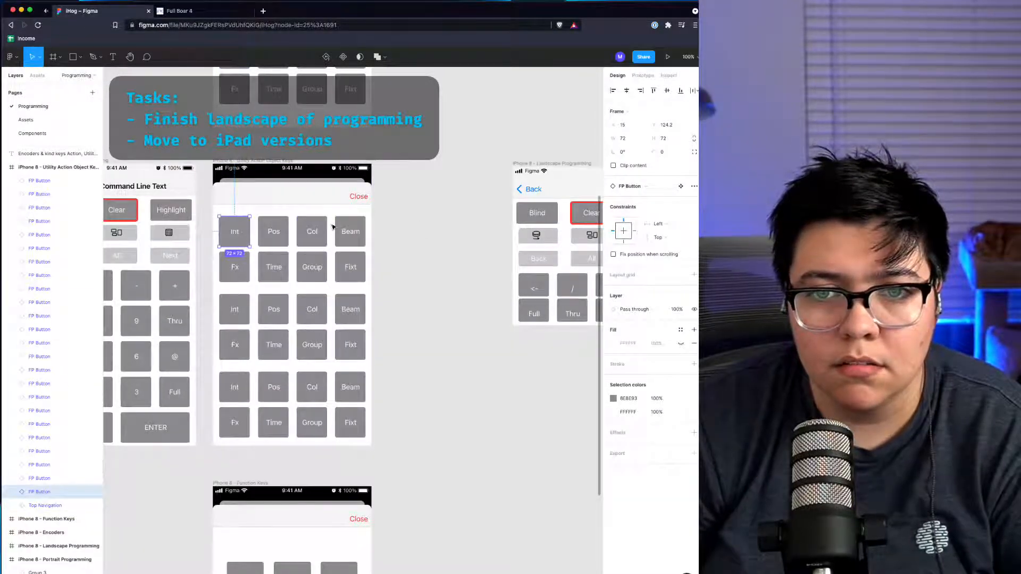
Step: Delete the Beam and Fixt button column from the Utility Action Object Keys frame
{"action": "left_click_drag", "start_coordinate": [332, 222], "coordinate": [372, 425]}
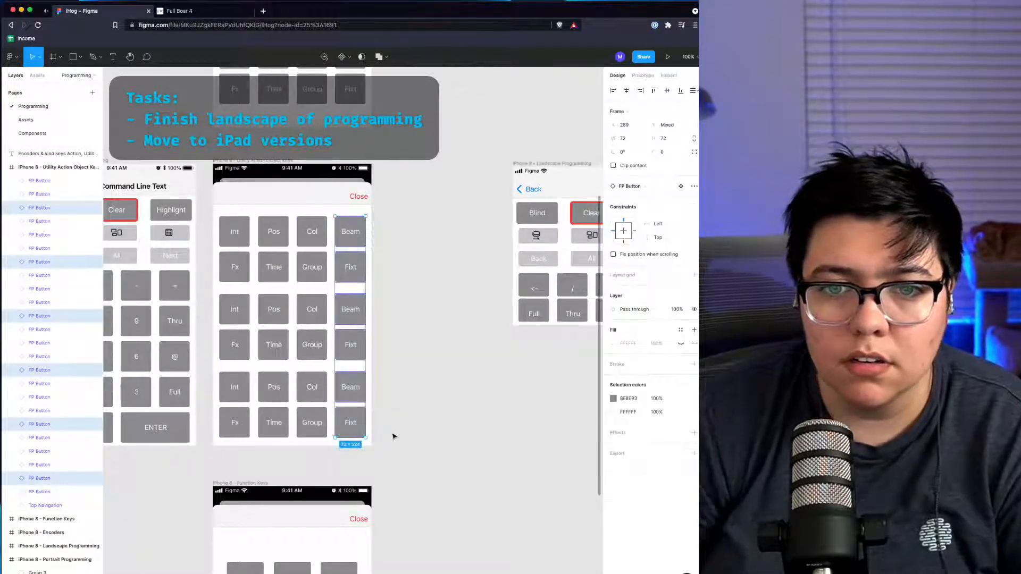
{"action": "key", "text": "Delete"}
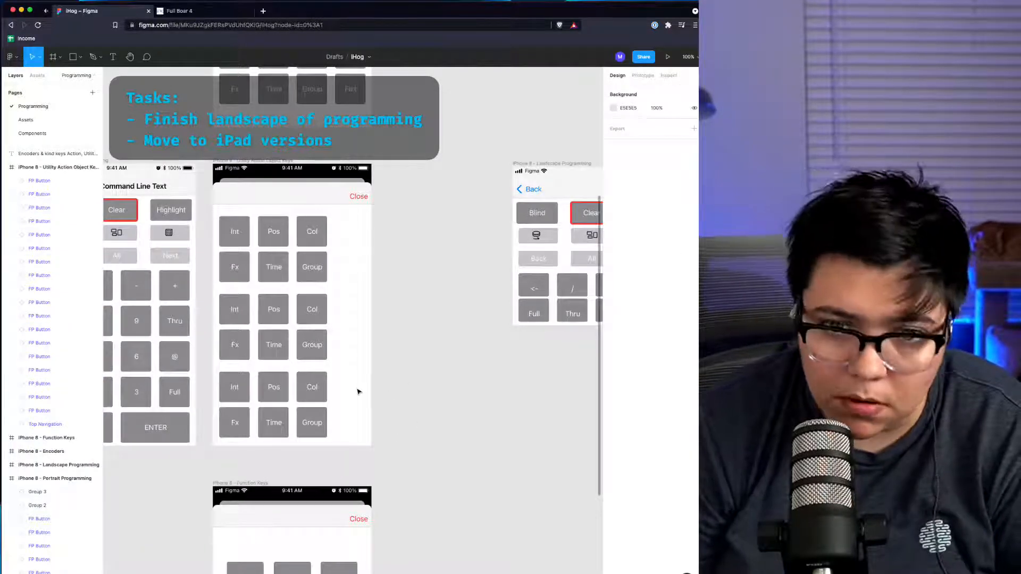
Step: Shift all the buttons in the function keys frame slightly right to center them
{"action": "left_click_drag", "start_coordinate": [349, 442], "coordinate": [219, 224]}
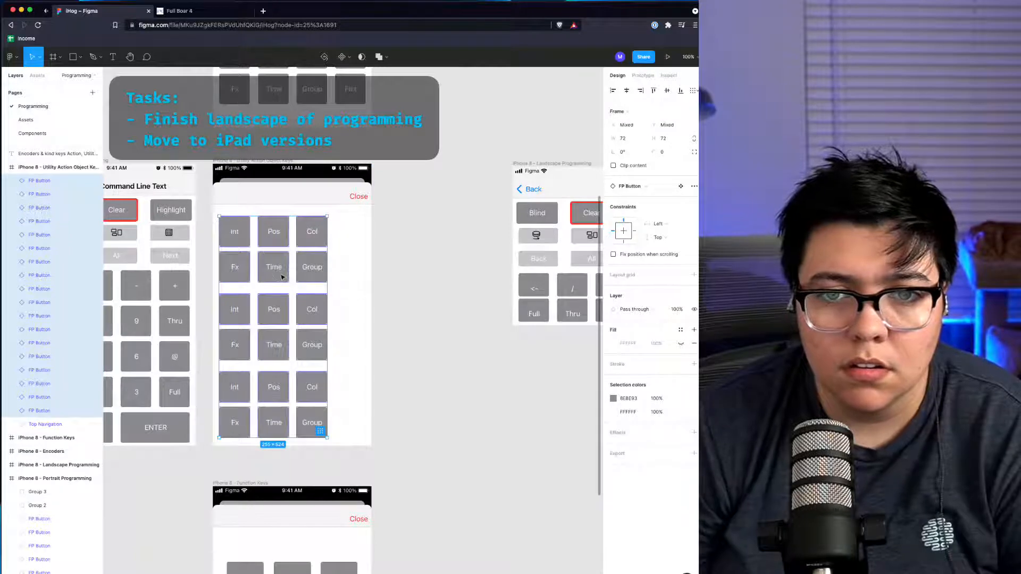
{"action": "left_click_drag", "start_coordinate": [281, 275], "coordinate": [301, 276]}
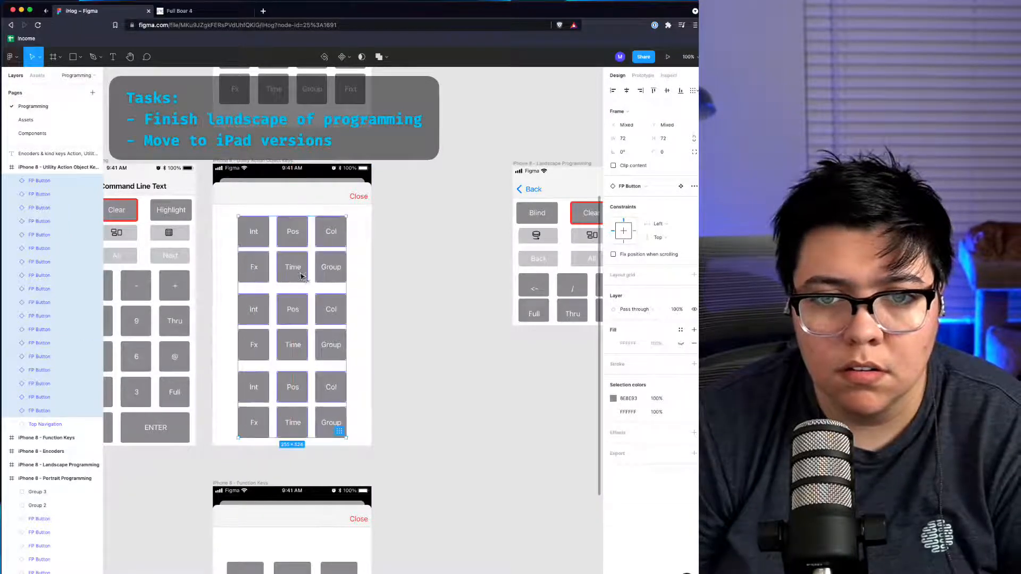
{"action": "left_click", "coordinate": [454, 324]}
Step: Compare the button layout with the Hog 4 front panel diagram in the manual window
{"action": "key", "text": "super+grave"}
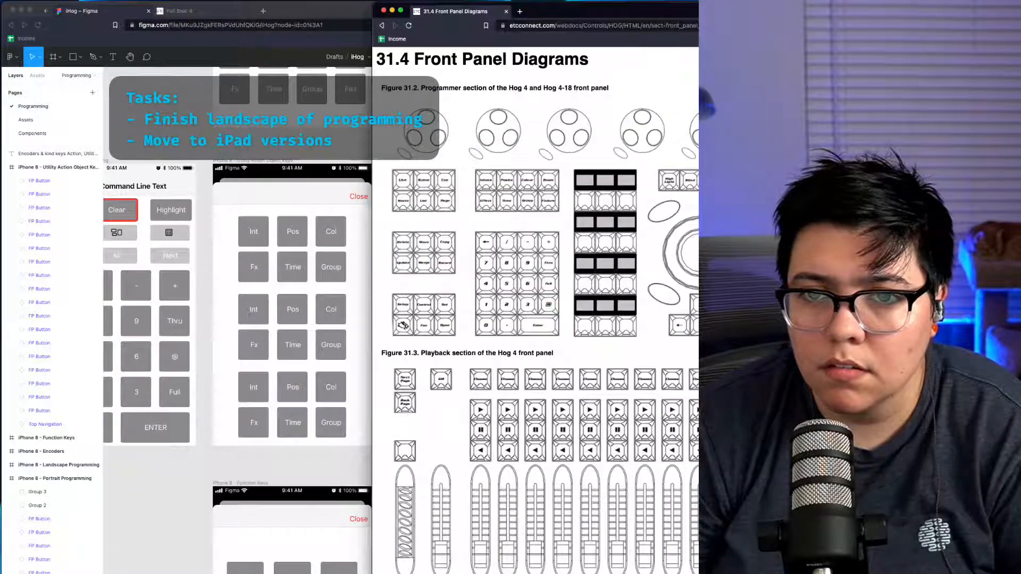
{"action": "left_click_drag", "start_coordinate": [617, 227], "coordinate": [665, 236]}
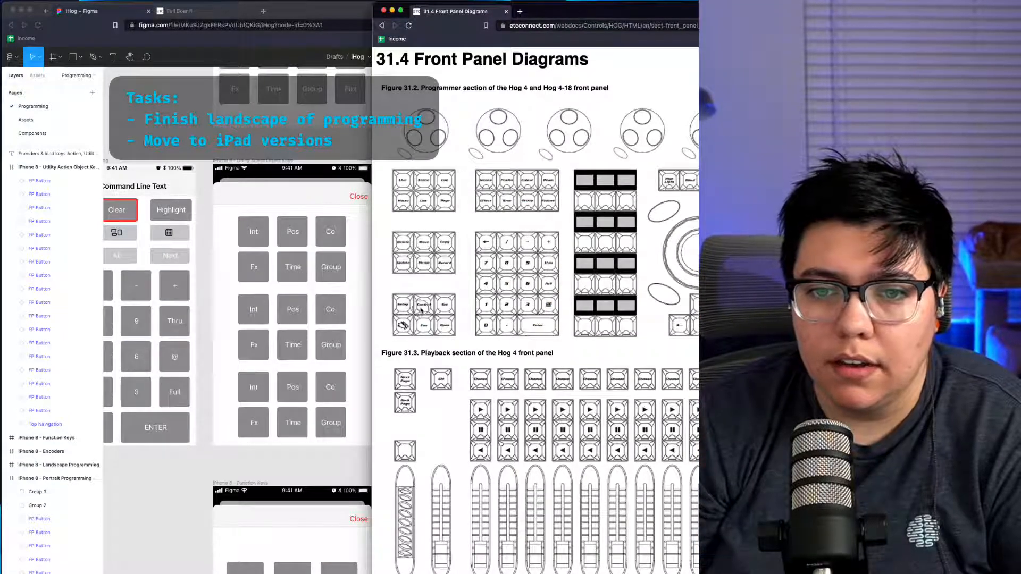
{"action": "left_click", "coordinate": [213, 478]}
{"action": "scroll", "coordinate": [219, 467], "scroll_direction": "right", "scroll_amount": 2}
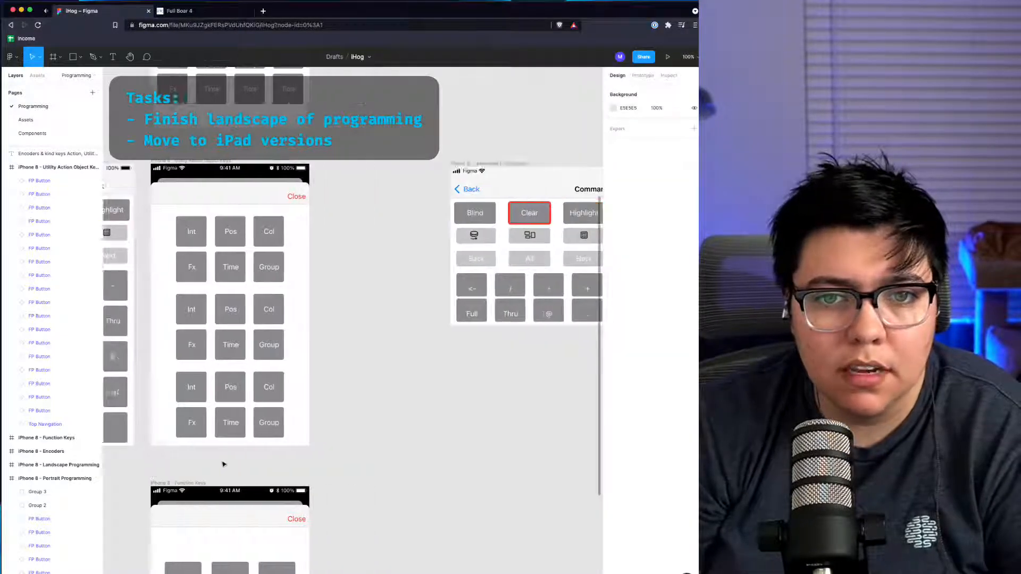
{"action": "scroll", "coordinate": [219, 465], "scroll_direction": "left", "scroll_amount": 5}
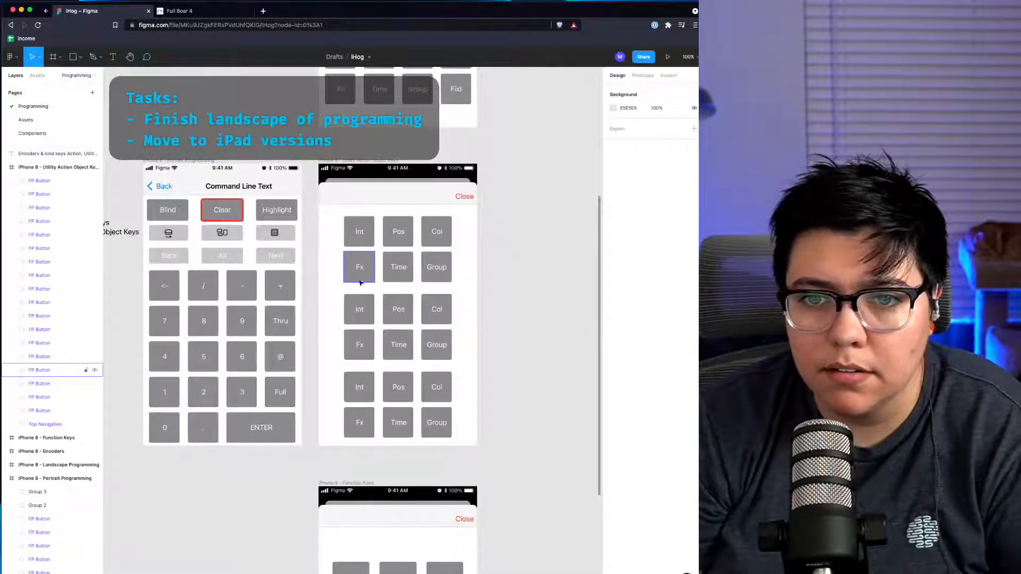
Step: Group the top two rows of six buttons in the function keys frame
{"action": "left_click_drag", "start_coordinate": [453, 290], "coordinate": [339, 213]}
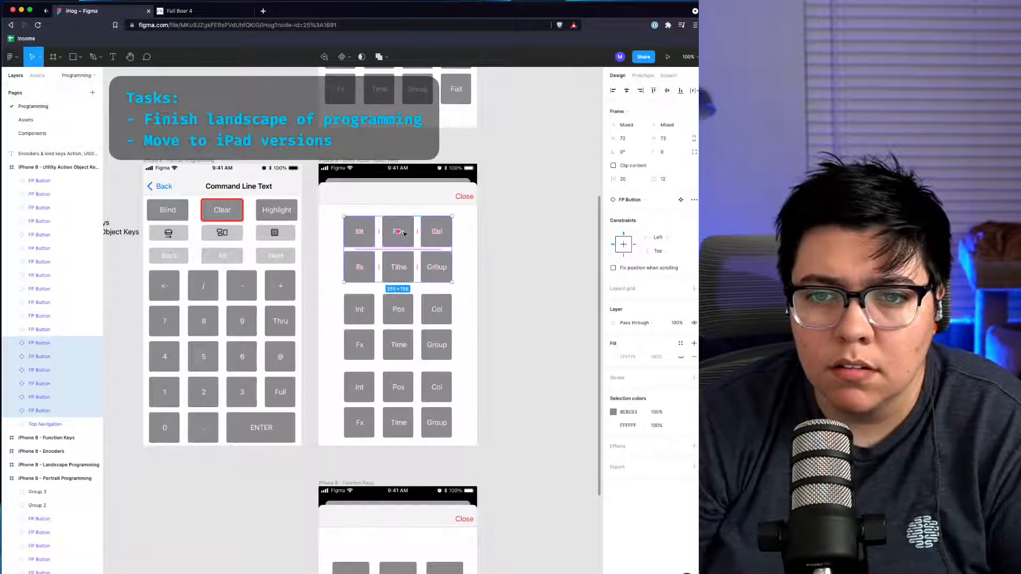
{"action": "key", "text": "Escape"}
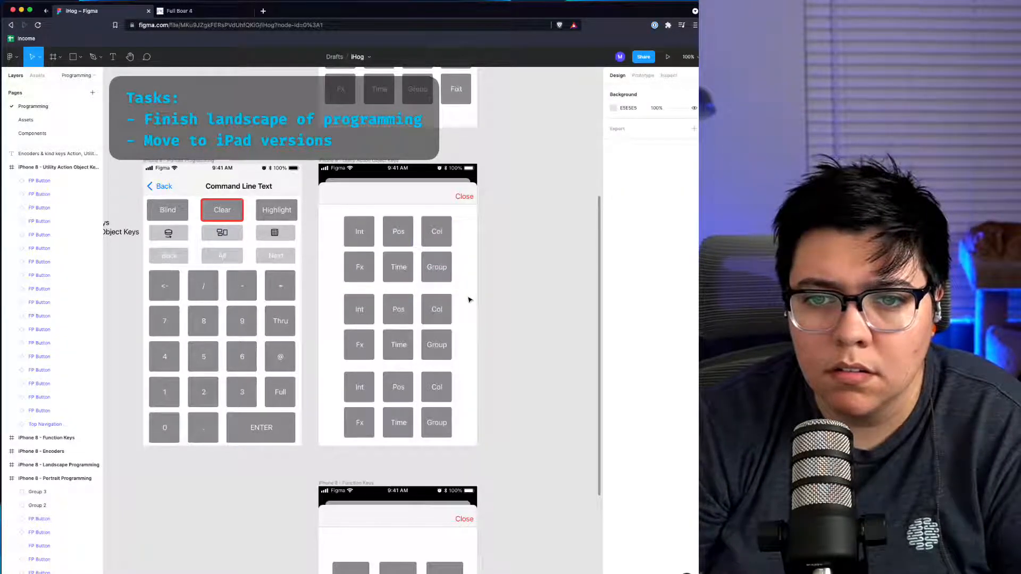
{"action": "left_click_drag", "start_coordinate": [466, 291], "coordinate": [407, 254]}
{"action": "key", "text": "super+z"}
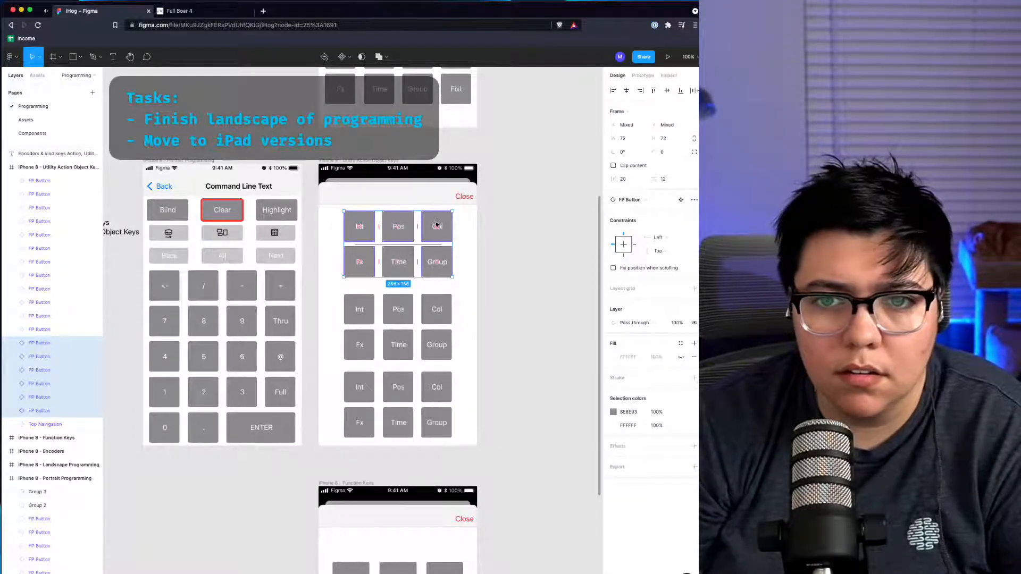
{"action": "mouse_move", "coordinate": [433, 243]}
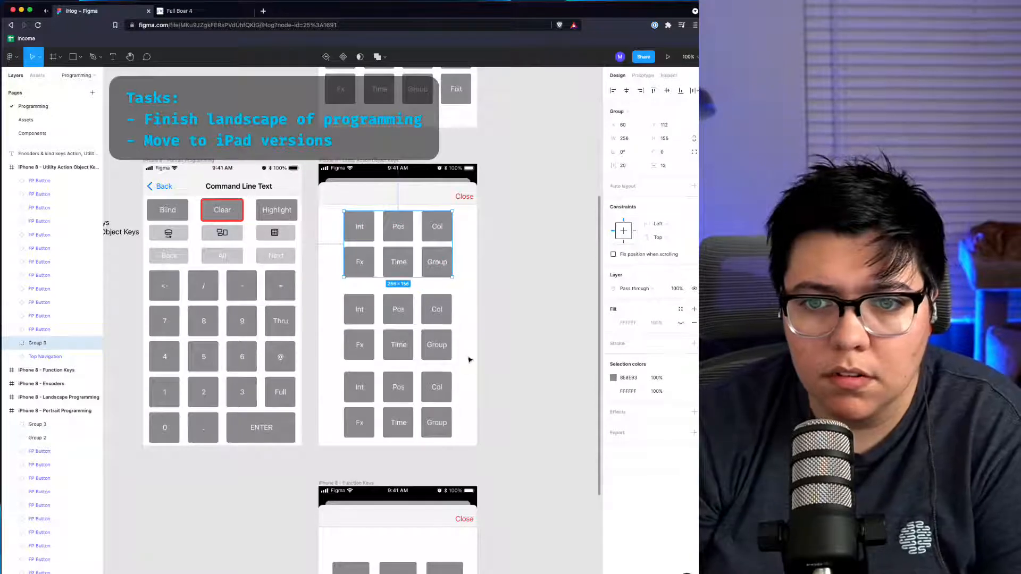
Step: Group the middle six buttons and the bottom six buttons into separate groups
{"action": "left_click_drag", "start_coordinate": [459, 359], "coordinate": [307, 289]}
{"action": "key", "text": "Return"}
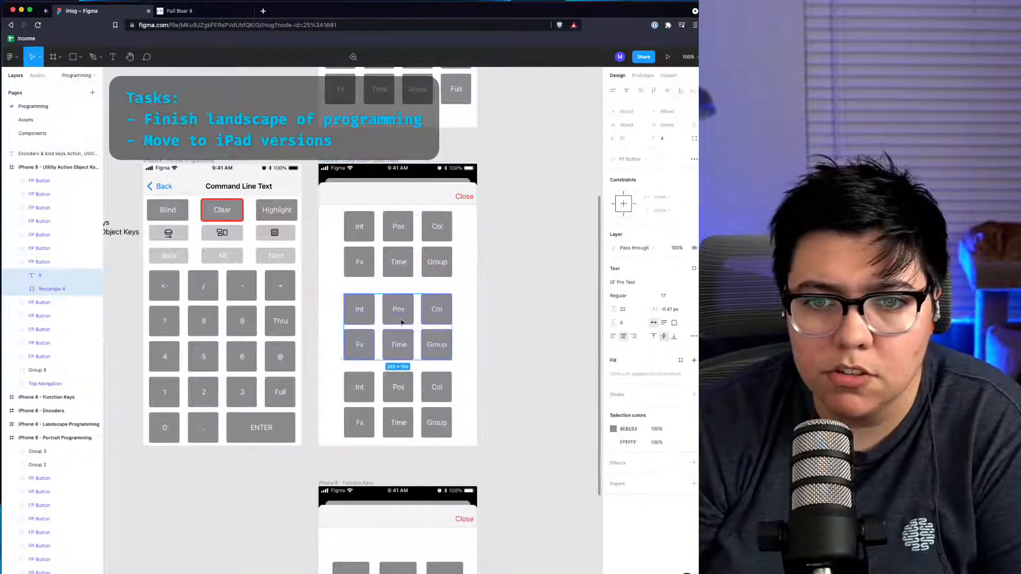
{"action": "left_click", "coordinate": [460, 339]}
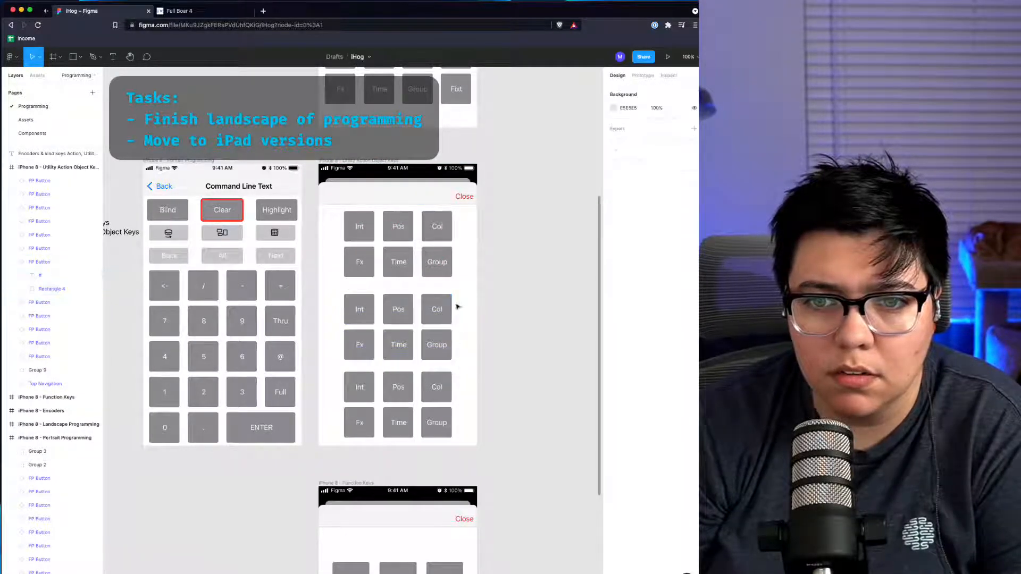
{"action": "left_click_drag", "start_coordinate": [456, 280], "coordinate": [324, 364]}
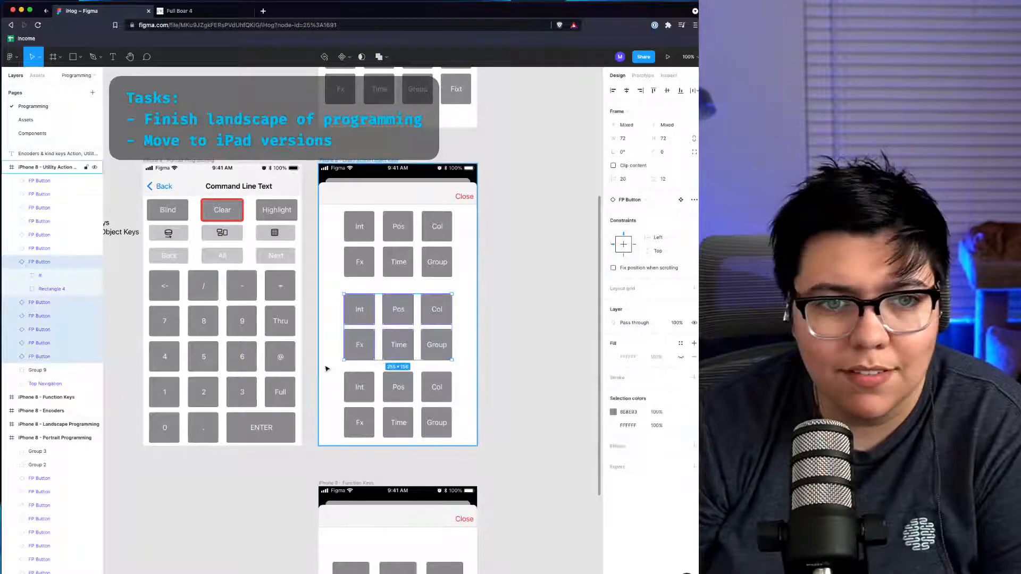
{"action": "key", "text": "super+g"}
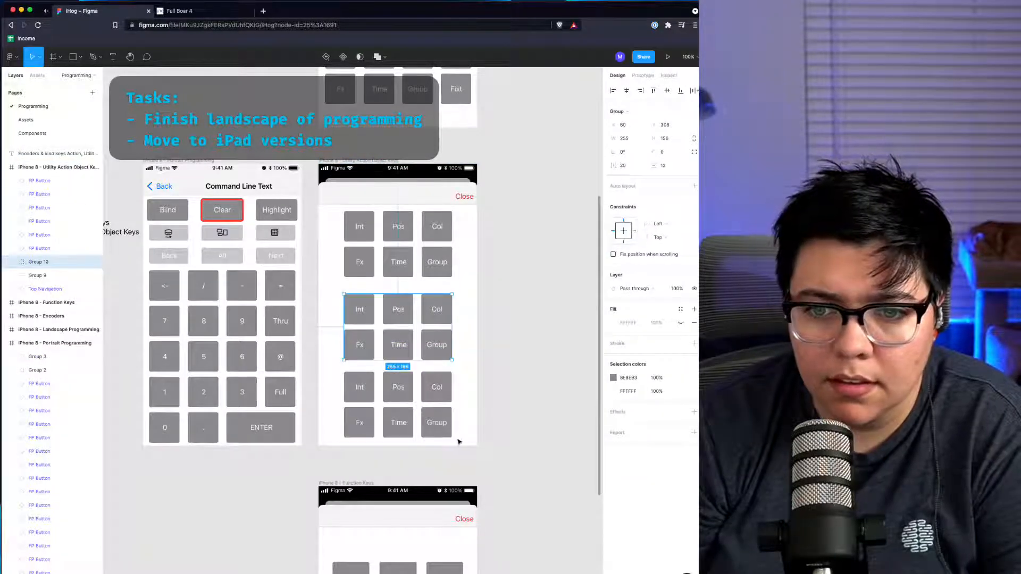
{"action": "left_click_drag", "start_coordinate": [458, 444], "coordinate": [325, 371]}
{"action": "key", "text": "super+g"}
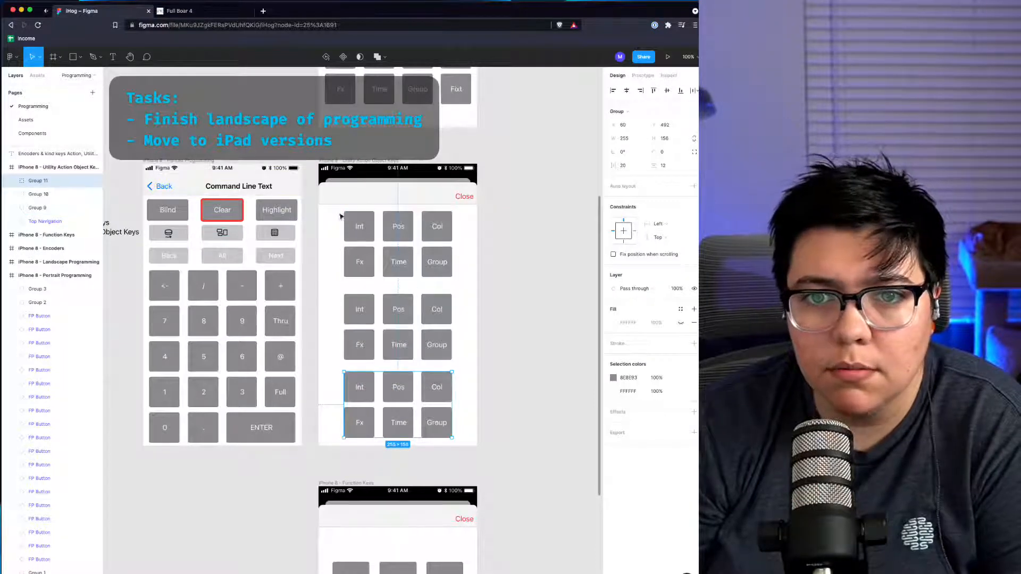
Step: Distribute the three button groups with equal vertical spacing
{"action": "left_click_drag", "start_coordinate": [333, 209], "coordinate": [478, 450]}
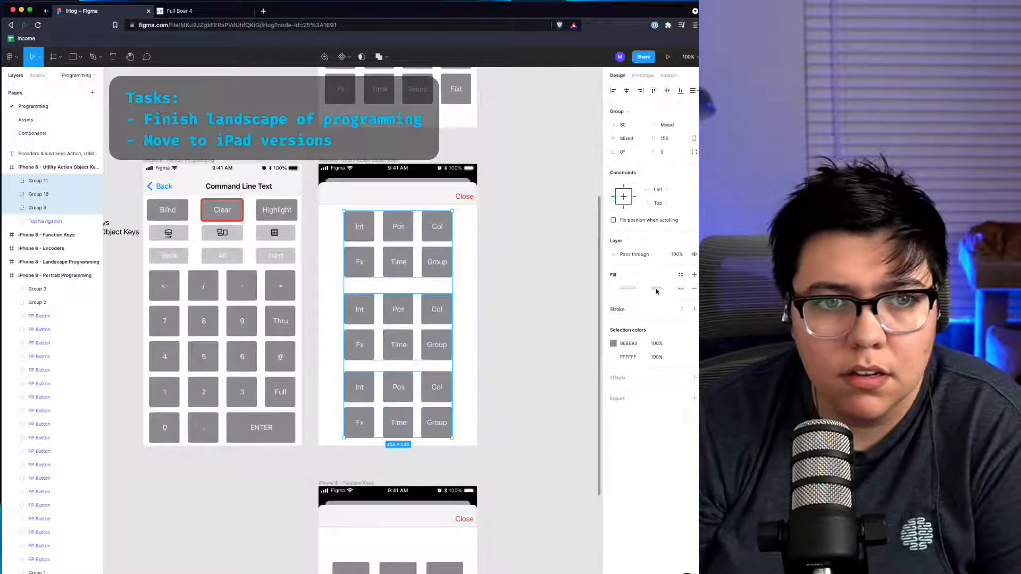
{"action": "left_click", "coordinate": [694, 92]}
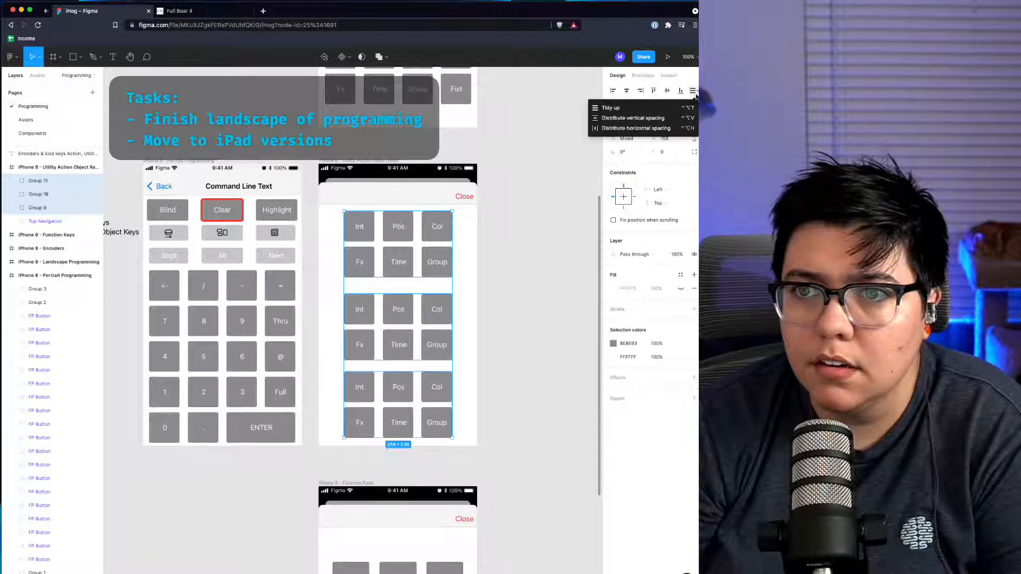
{"action": "left_click", "coordinate": [624, 121]}
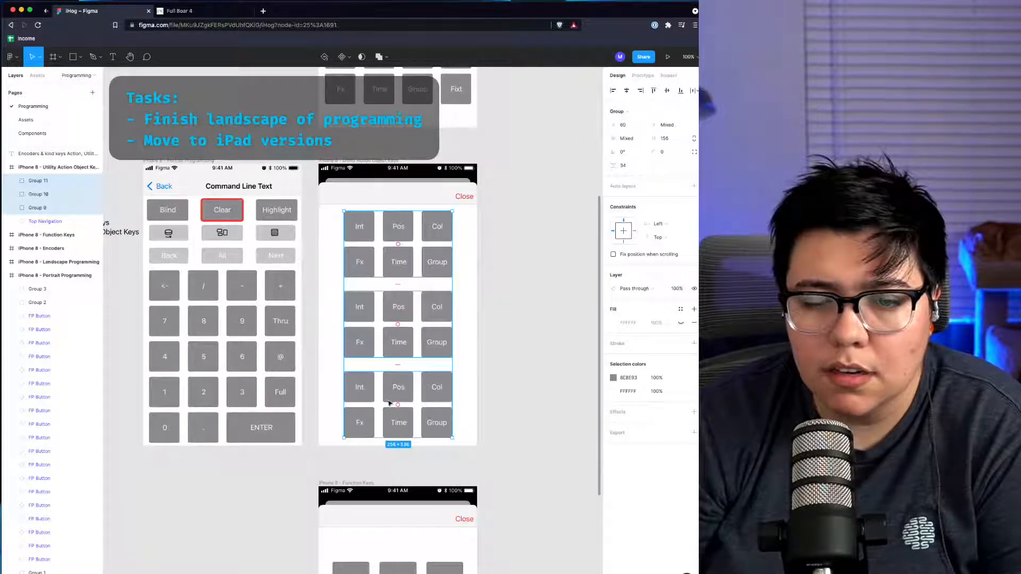
{"action": "left_click", "coordinate": [494, 349]}
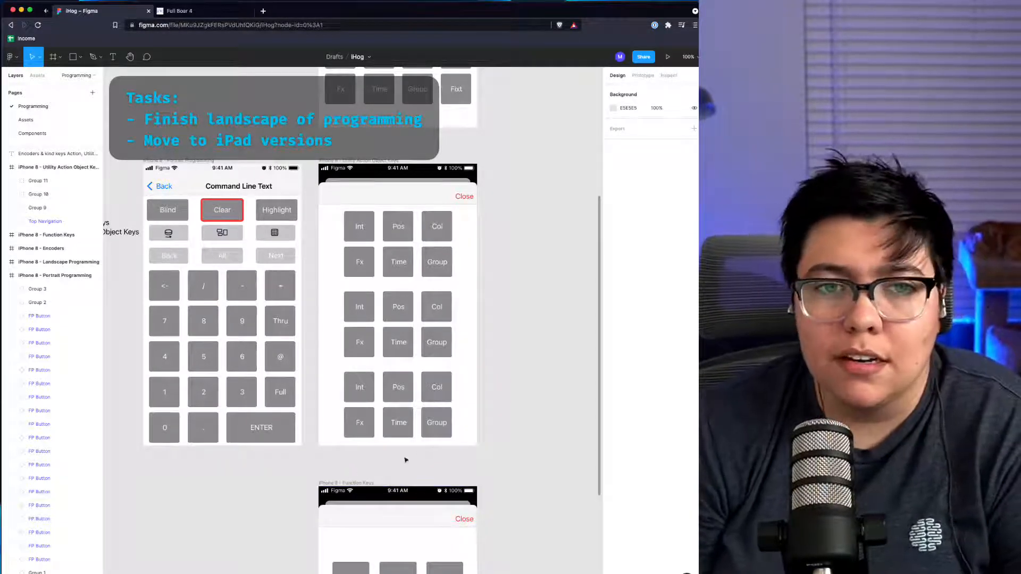
Step: Arrange the Figma window and the manual window side by side, resizing Figma wider
{"action": "left_click", "coordinate": [364, 234]}
{"action": "left_click_drag", "start_coordinate": [437, 4], "coordinate": [319, 9]}
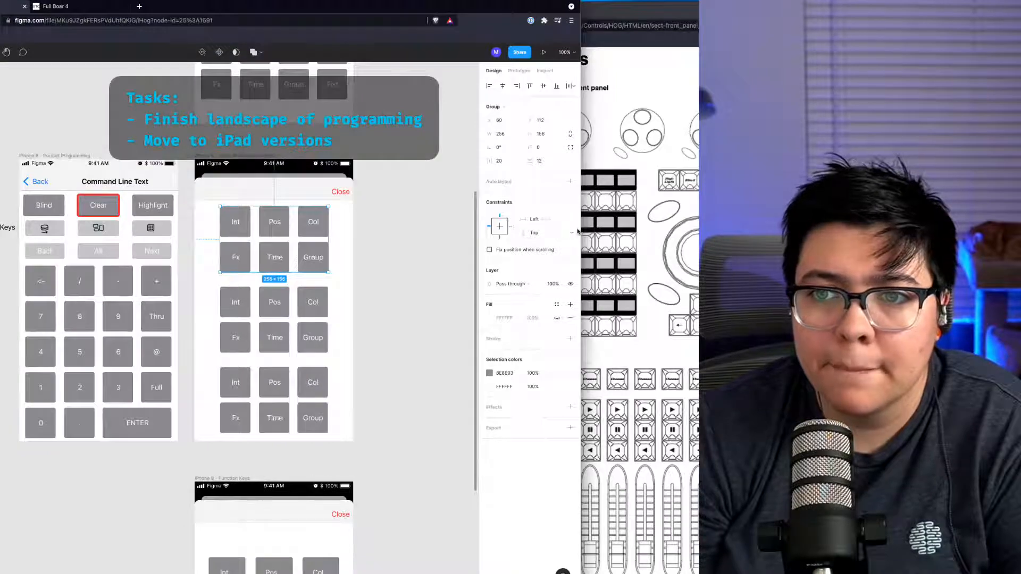
{"action": "left_click_drag", "start_coordinate": [581, 230], "coordinate": [442, 247]}
{"action": "left_click_drag", "start_coordinate": [546, 11], "coordinate": [748, 6]}
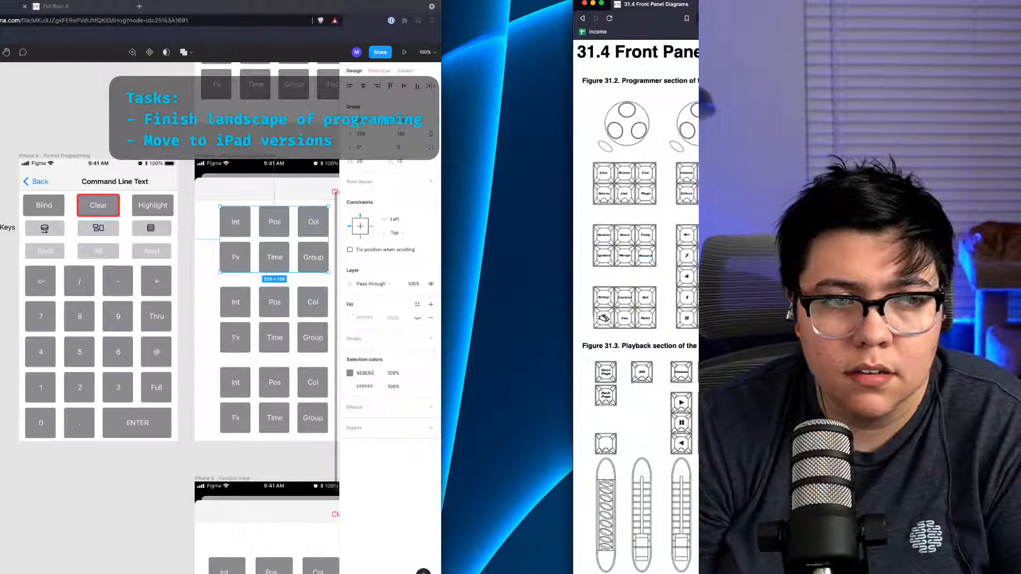
{"action": "left_click", "coordinate": [442, 266]}
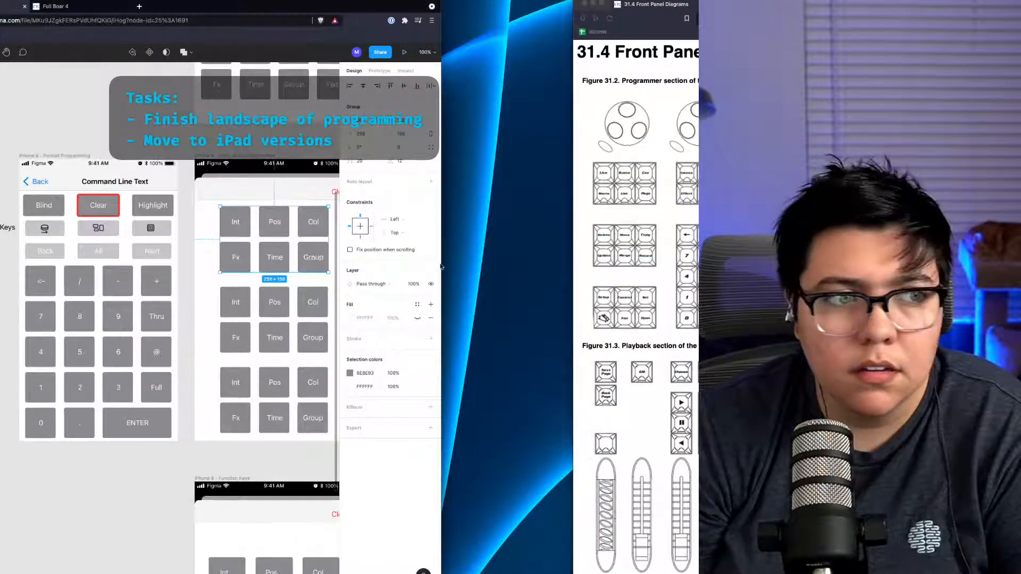
{"action": "left_click_drag", "start_coordinate": [440, 266], "coordinate": [570, 257]}
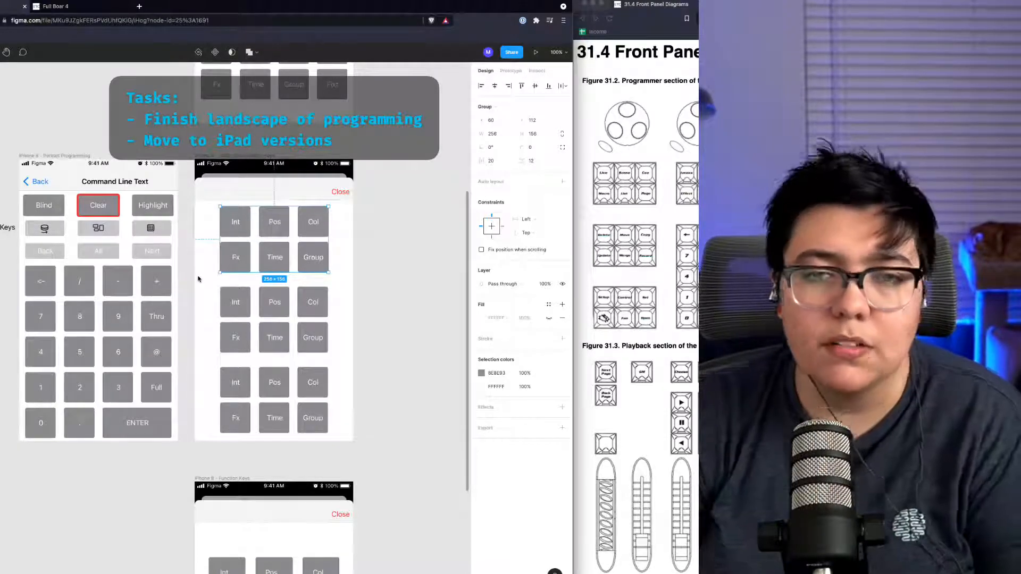
Step: Relabel the top group's buttons as Live, Scene, Cue, Macro, List and Page
{"action": "double_click", "coordinate": [241, 223]}
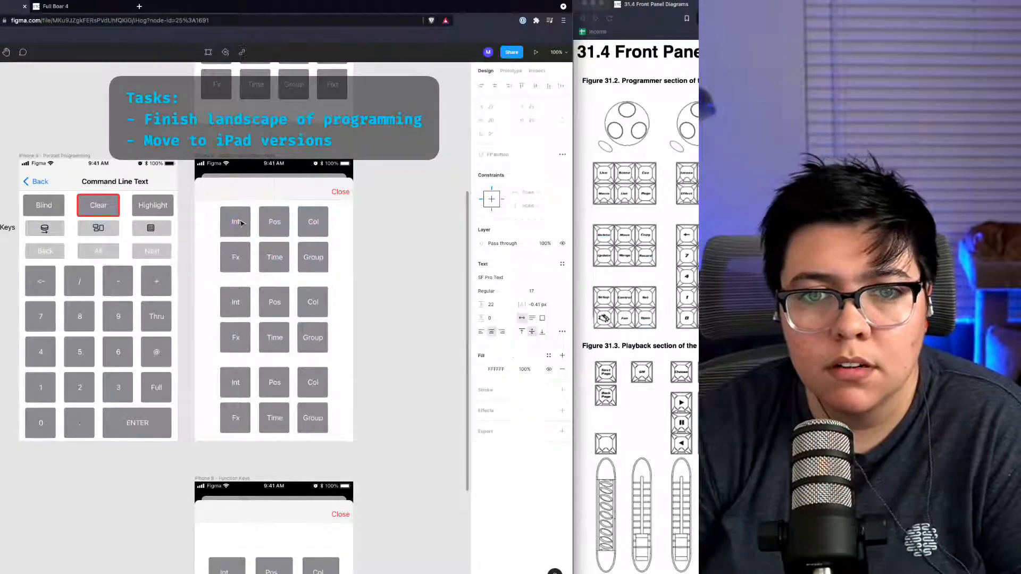
{"action": "double_click", "coordinate": [239, 223]}
{"action": "type", "text": "Live"}
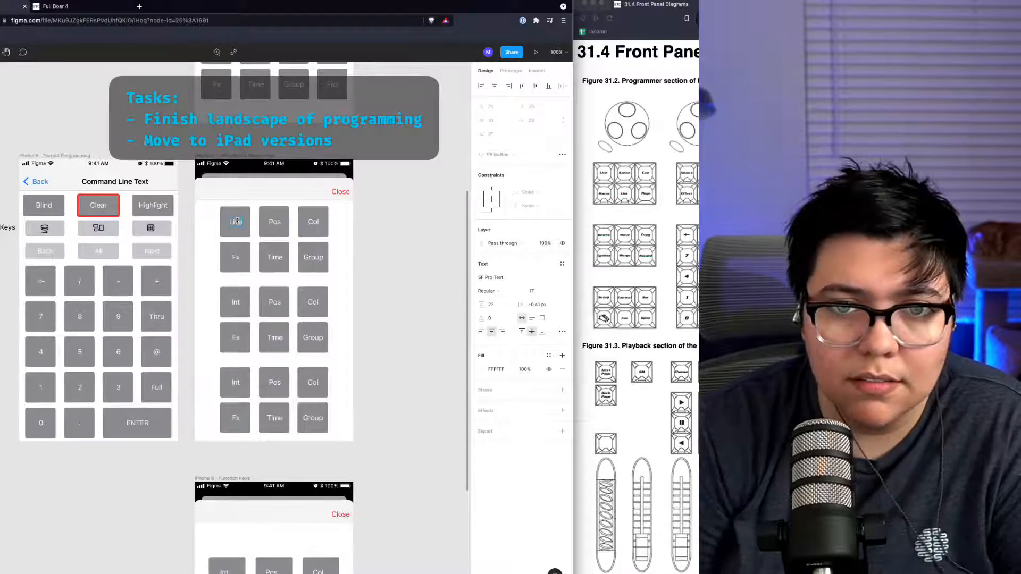
{"action": "left_click", "coordinate": [276, 224]}
{"action": "type", "text": "S"}
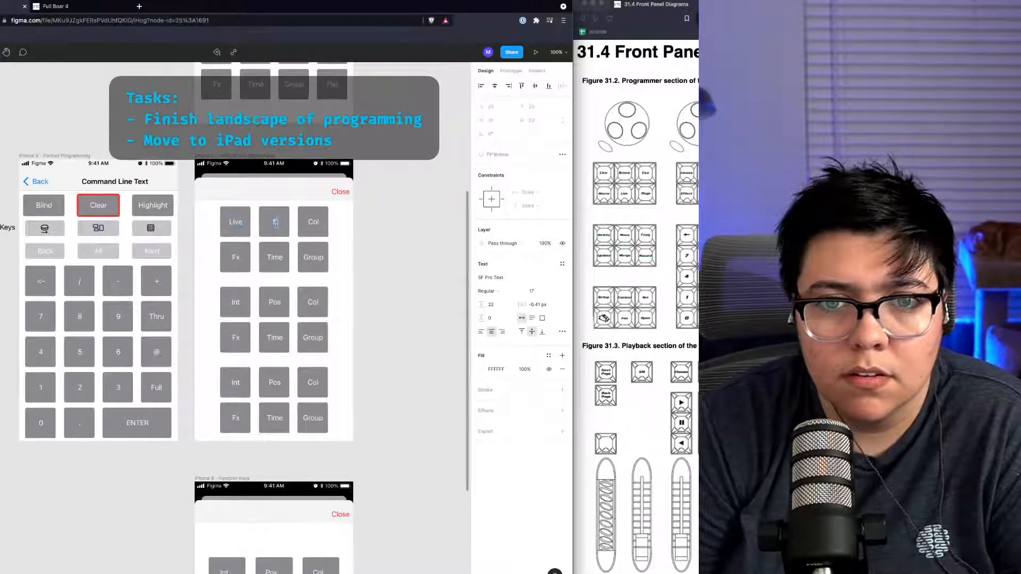
{"action": "type", "text": "cene"}
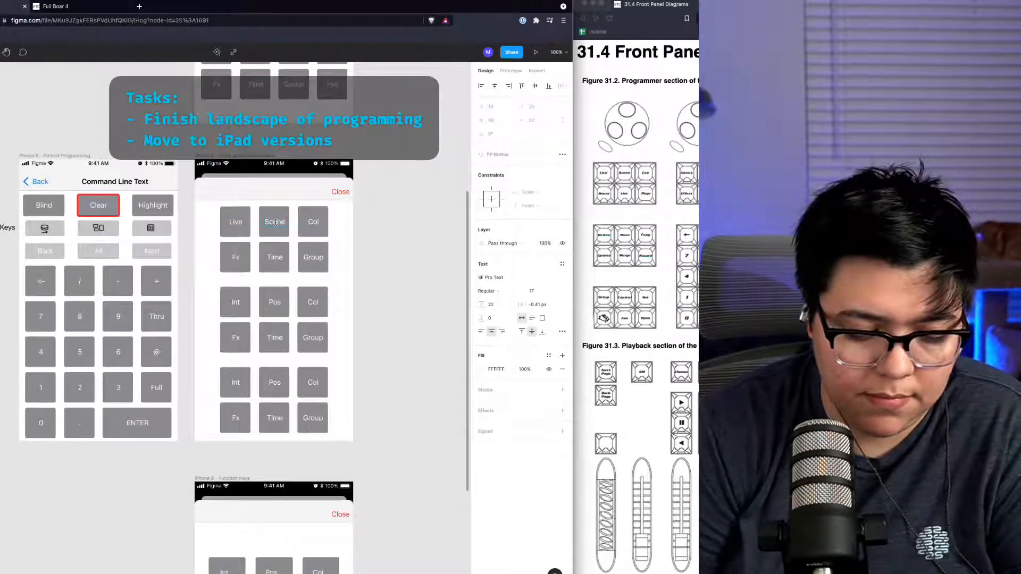
{"action": "left_click", "coordinate": [308, 222]}
{"action": "type", "text": "C"}
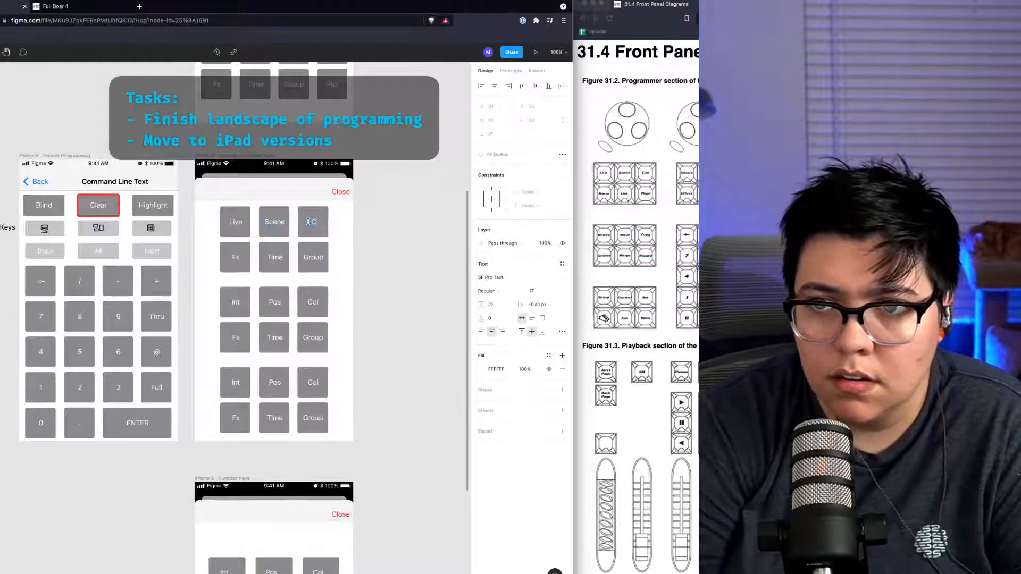
{"action": "type", "text": "ue"}
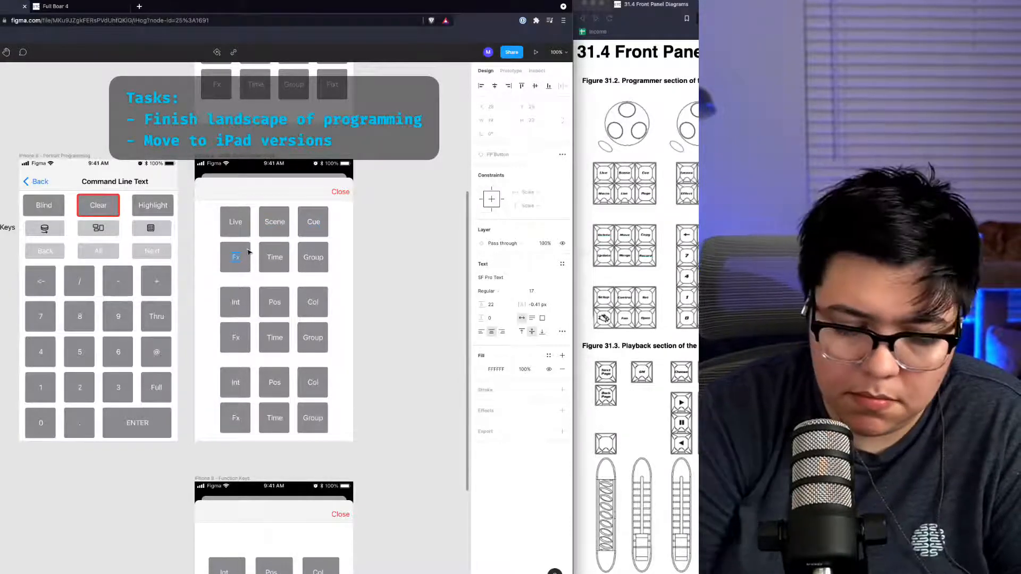
{"action": "type", "text": "Macro"}
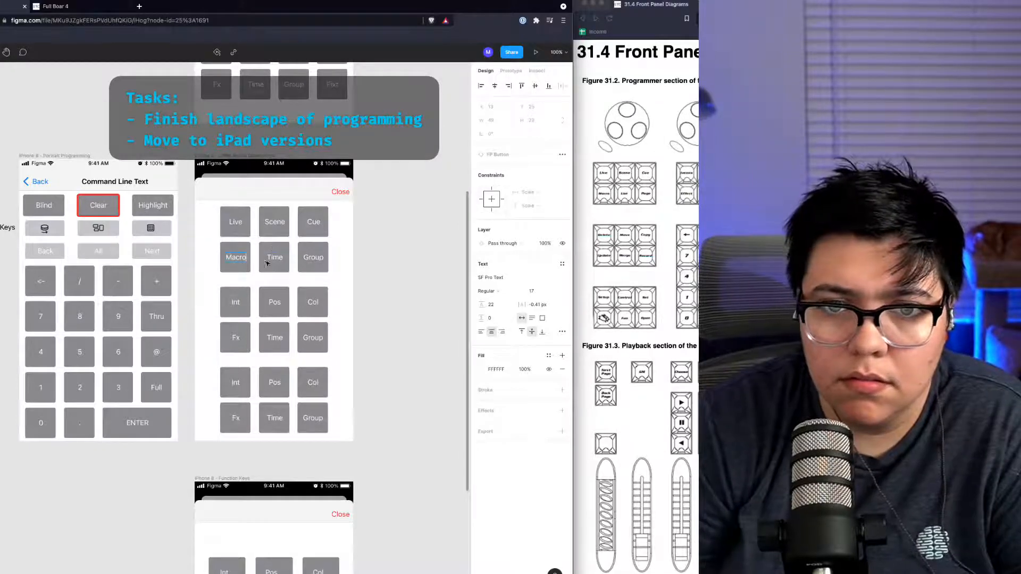
{"action": "type", "text": "List"}
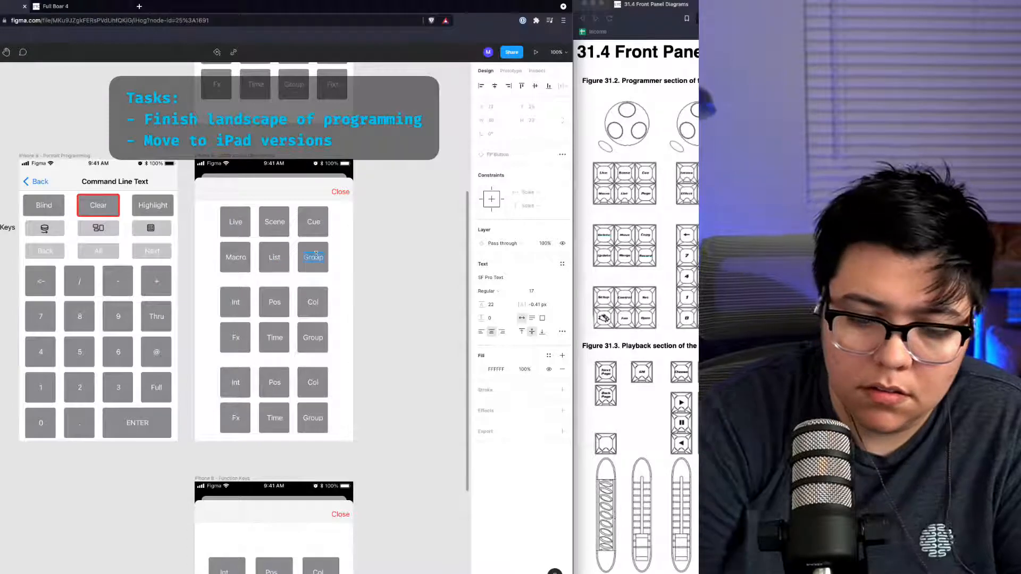
{"action": "type", "text": "Page"}
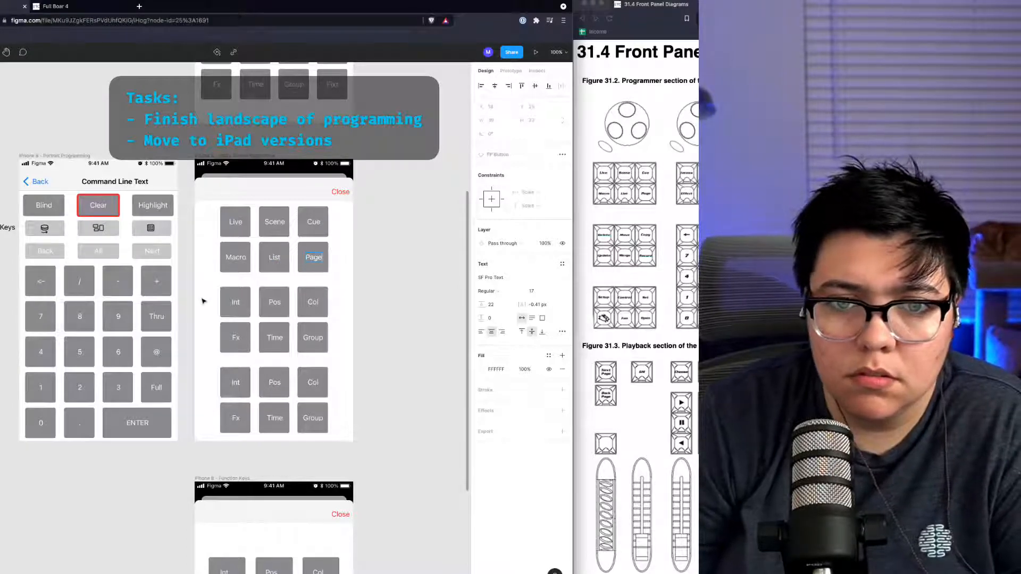
Step: Relabel the middle group's buttons as Delete, Move, Copy, Update, Merge and Record
{"action": "double_click", "coordinate": [231, 303]}
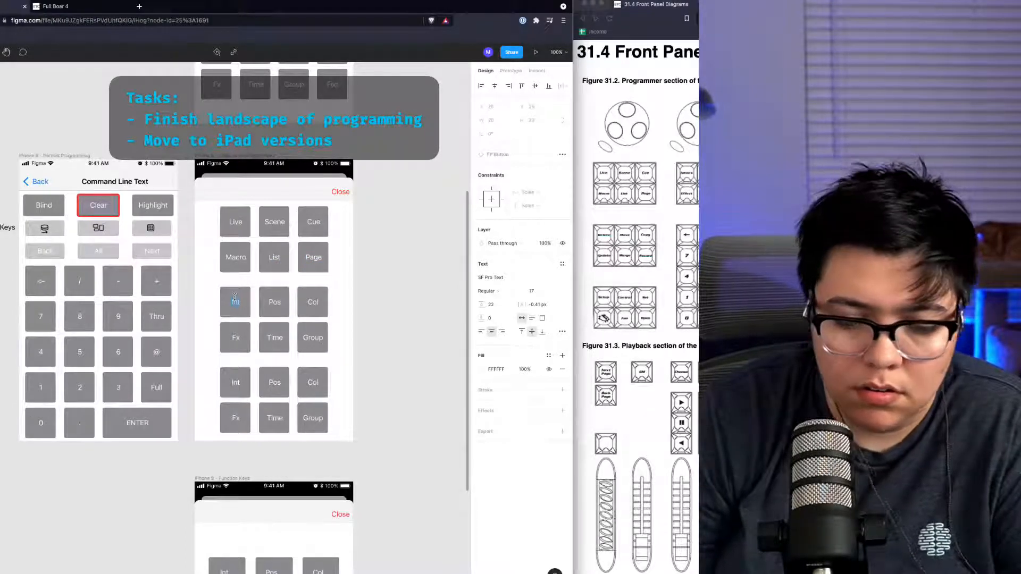
{"action": "type", "text": "Delete"}
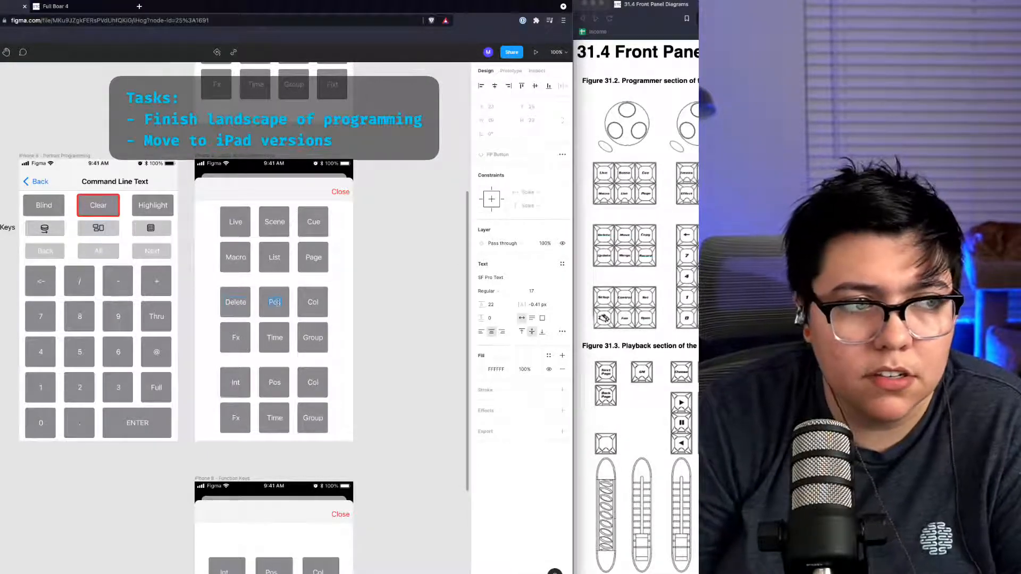
{"action": "type", "text": "Move"}
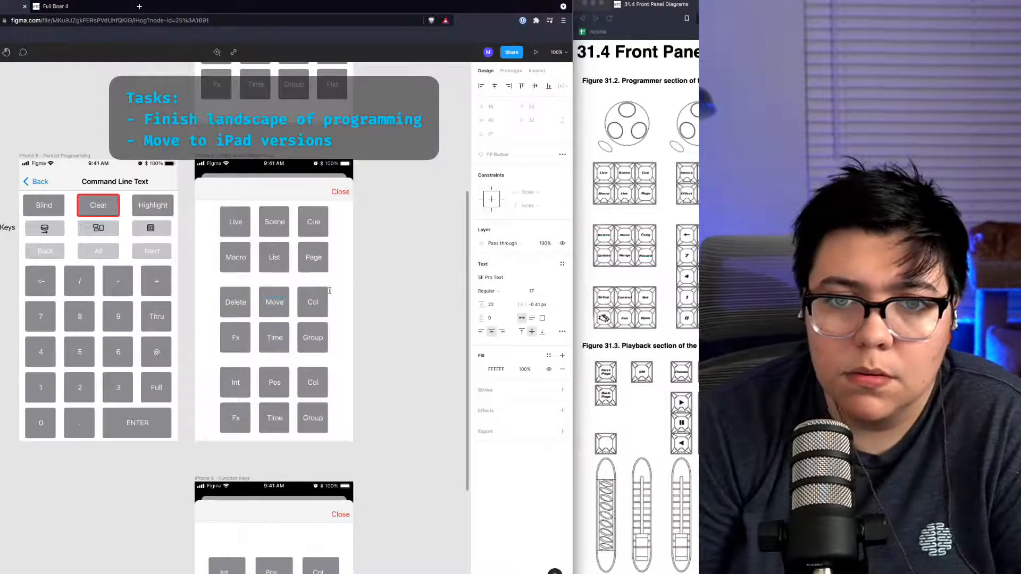
{"action": "type", "text": "Co"}
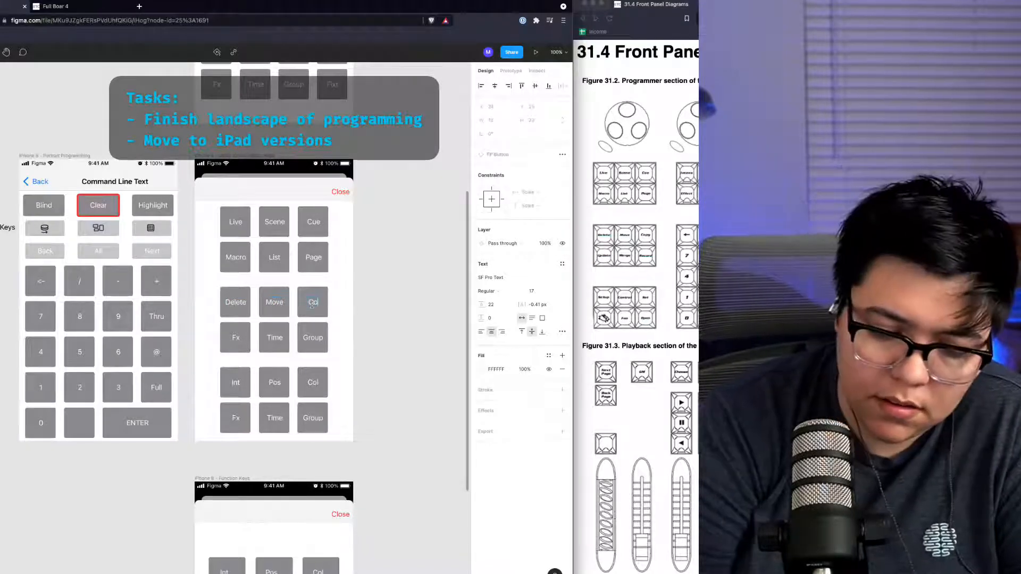
{"action": "double_click", "coordinate": [235, 339]}
{"action": "type", "text": "Upda"}
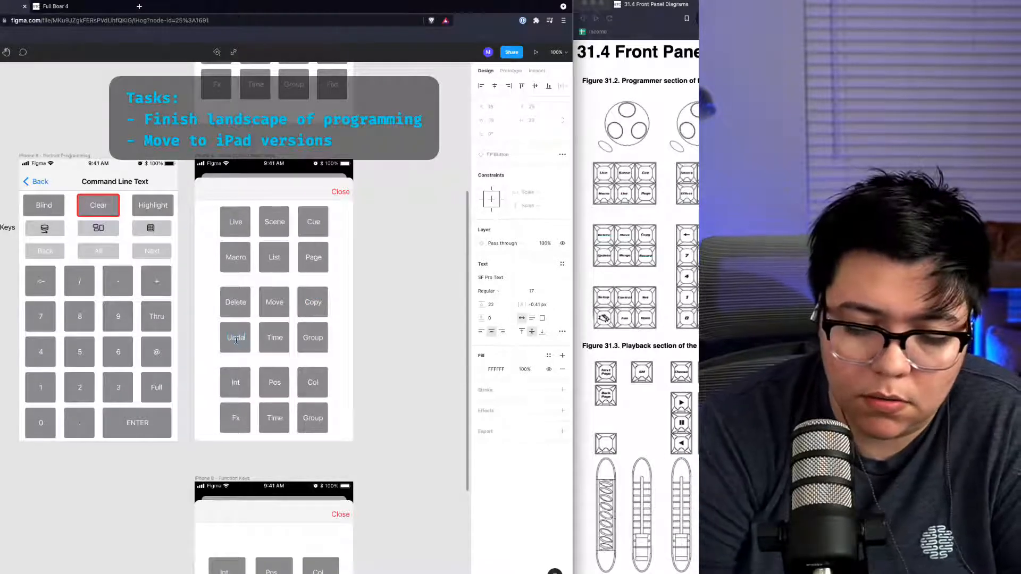
{"action": "type", "text": "te"}
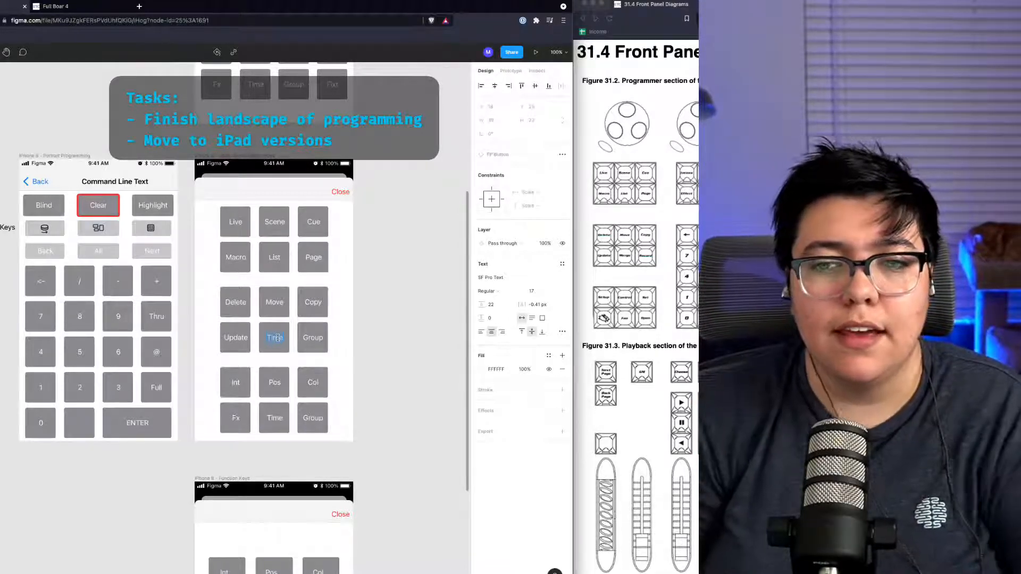
{"action": "type", "text": "Merge"}
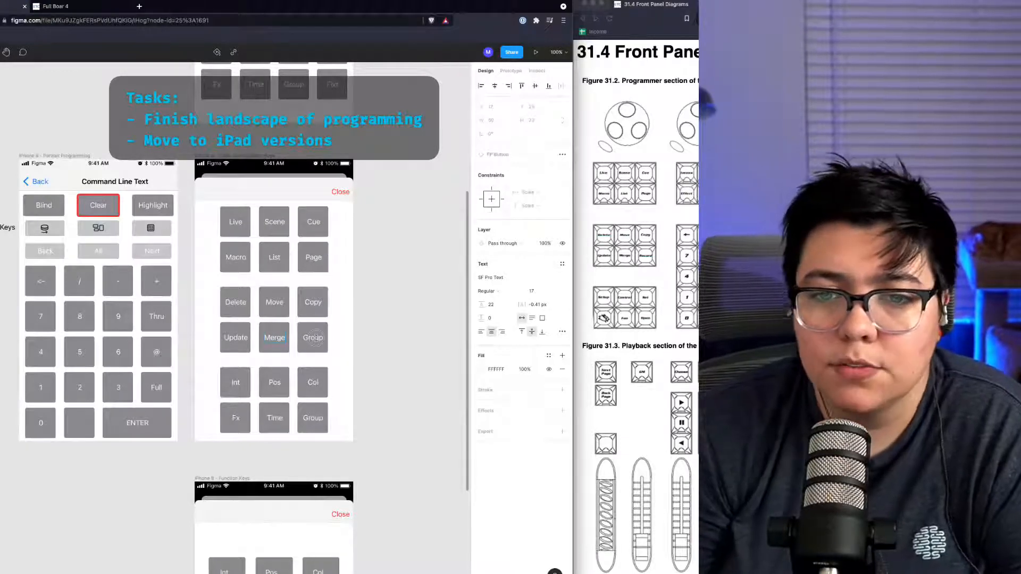
{"action": "type", "text": "Record"}
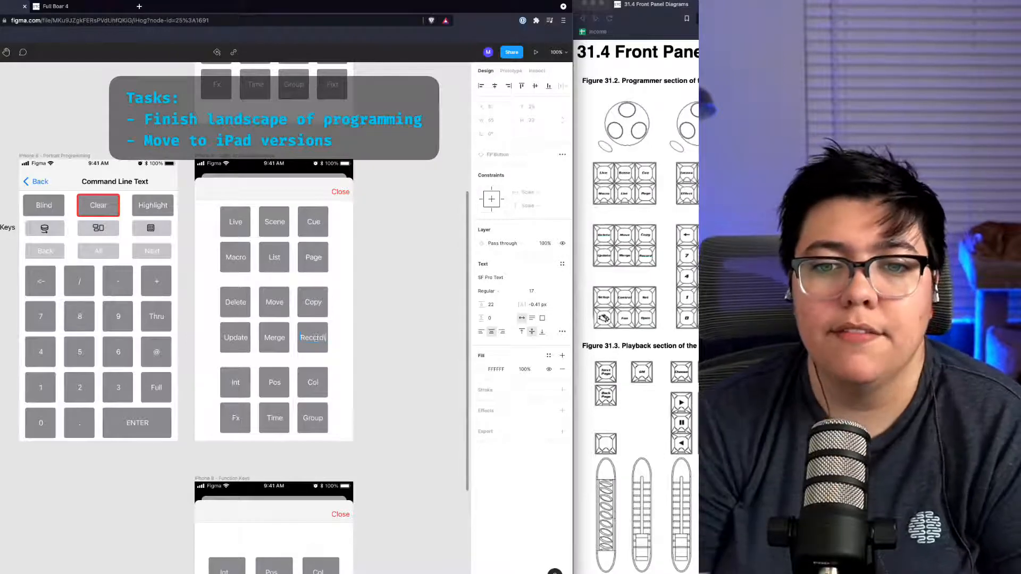
{"action": "left_click", "coordinate": [347, 340]}
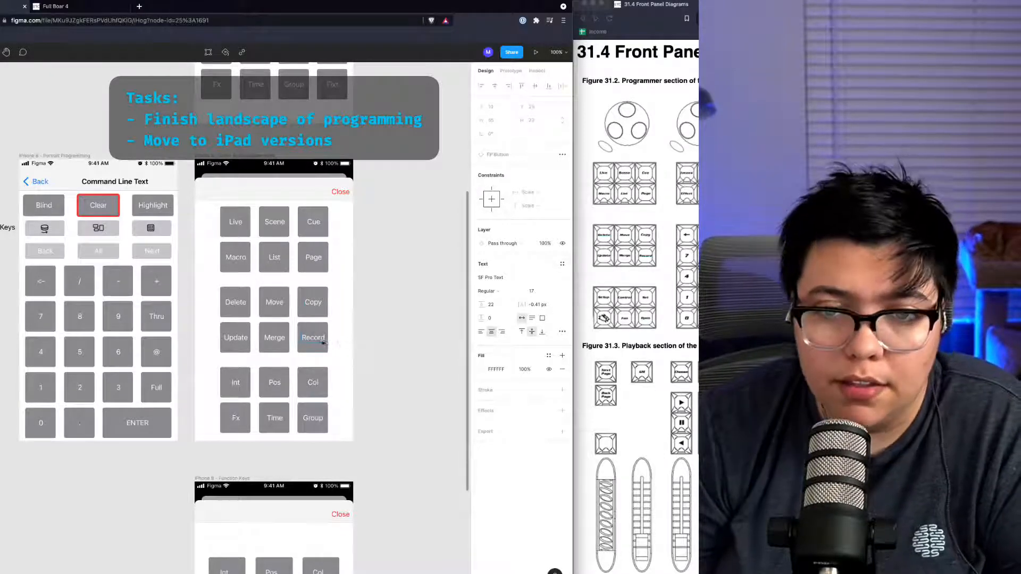
{"action": "left_click", "coordinate": [315, 342]}
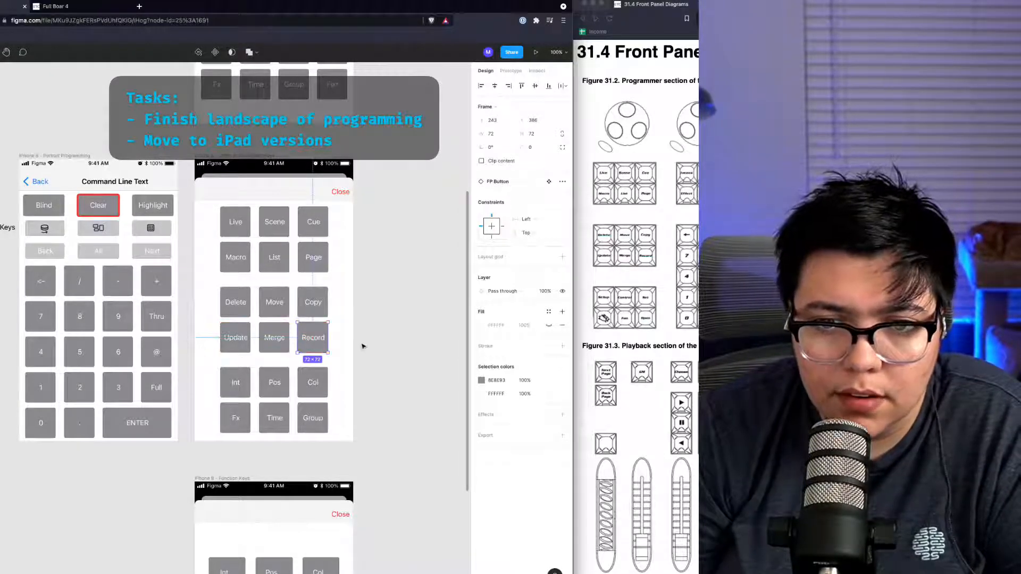
Step: Relabel the bottom group's buttons as Setup, Go To, Set, Pig, Fan and Open
{"action": "key", "text": "super+Tab"}
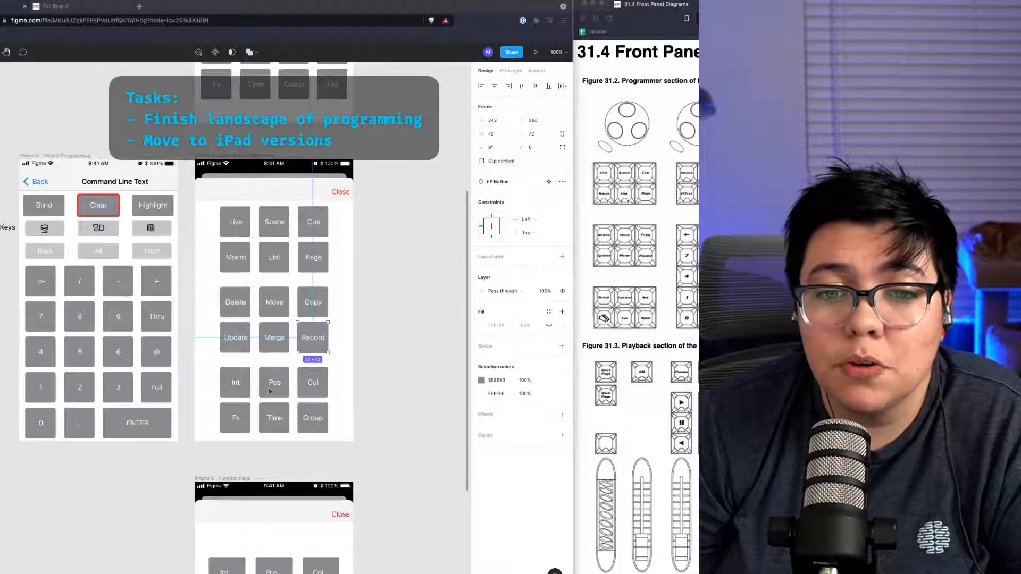
{"action": "left_click", "coordinate": [234, 388]}
{"action": "left_click", "coordinate": [238, 387]}
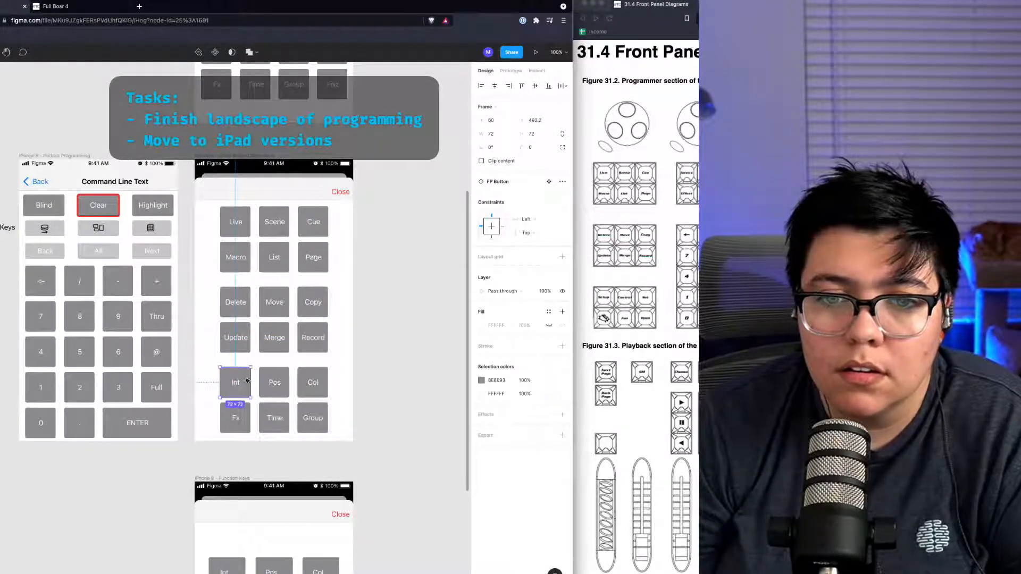
{"action": "double_click", "coordinate": [233, 387]}
{"action": "double_click", "coordinate": [234, 387]}
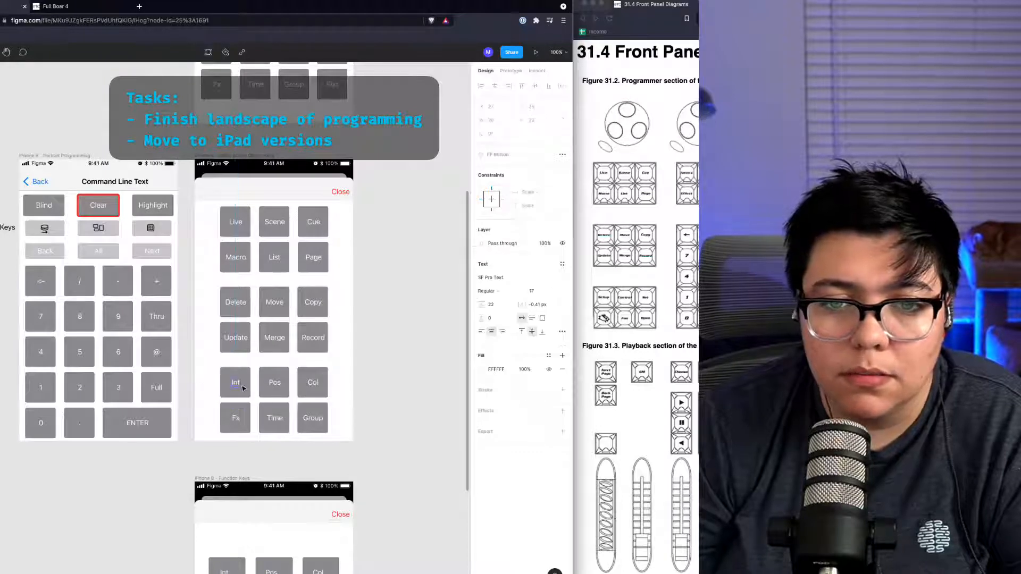
{"action": "type", "text": "Setup"}
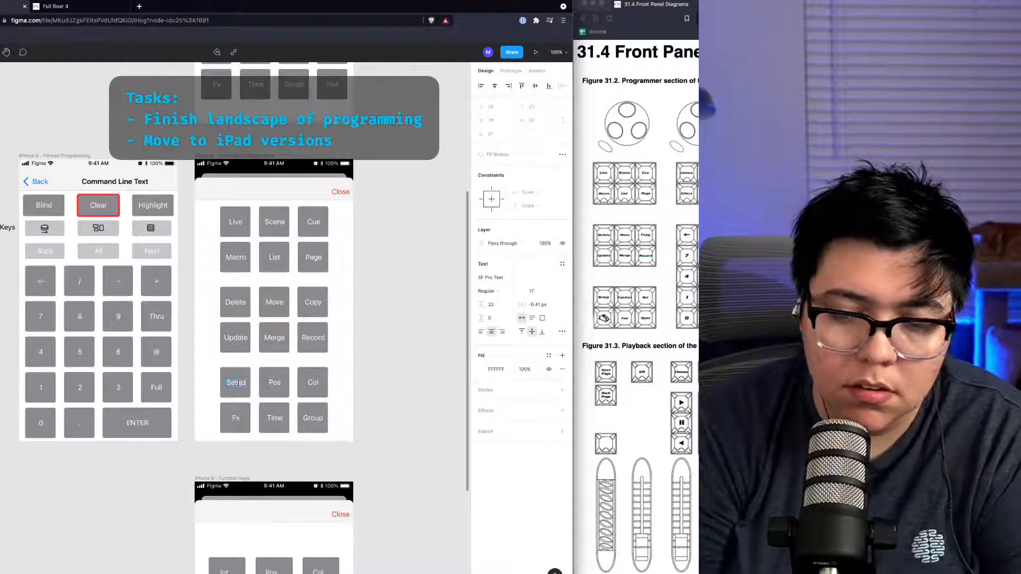
{"action": "double_click", "coordinate": [275, 388]}
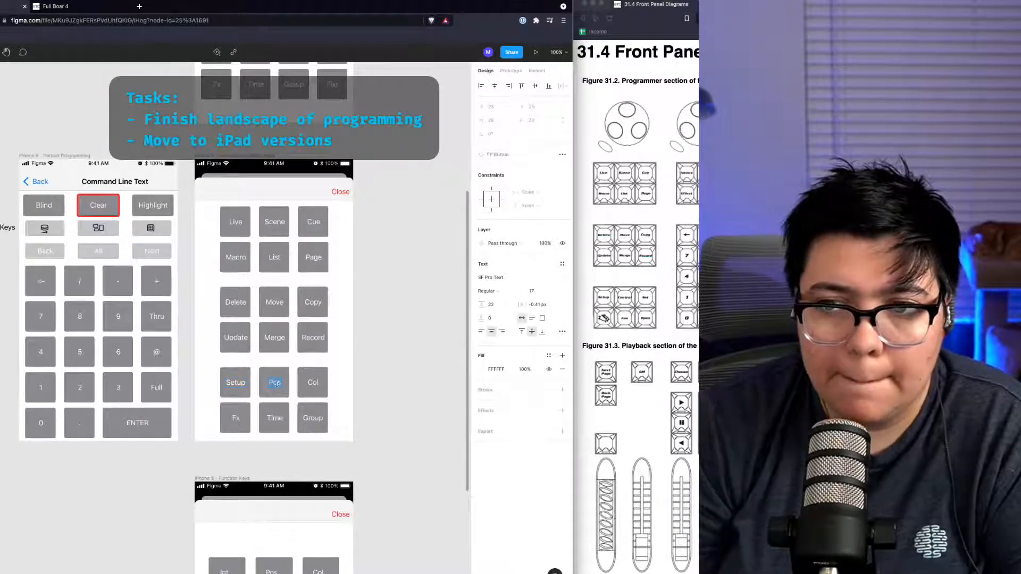
{"action": "type", "text": "Con"}
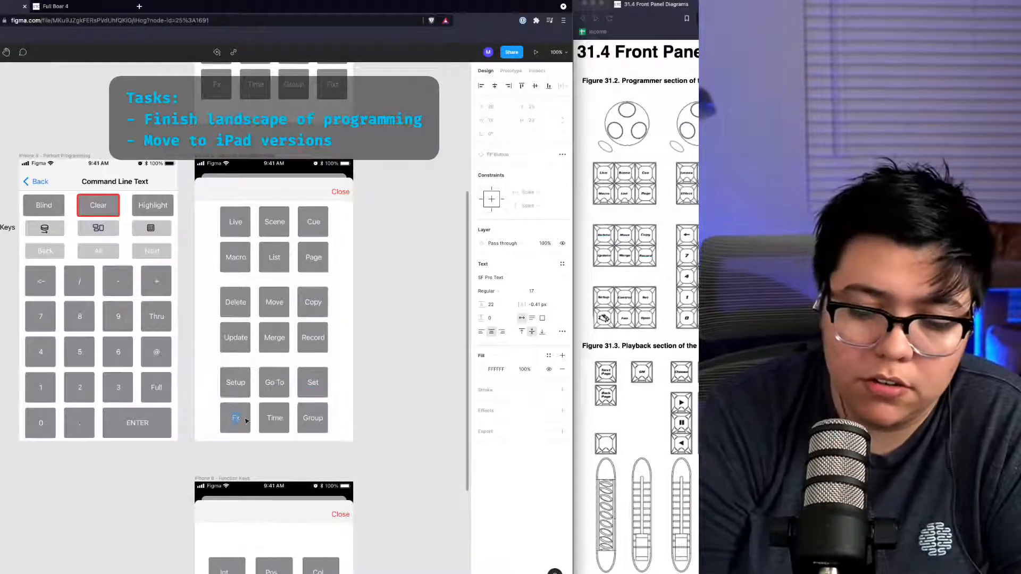
{"action": "type", "text": "Pig"}
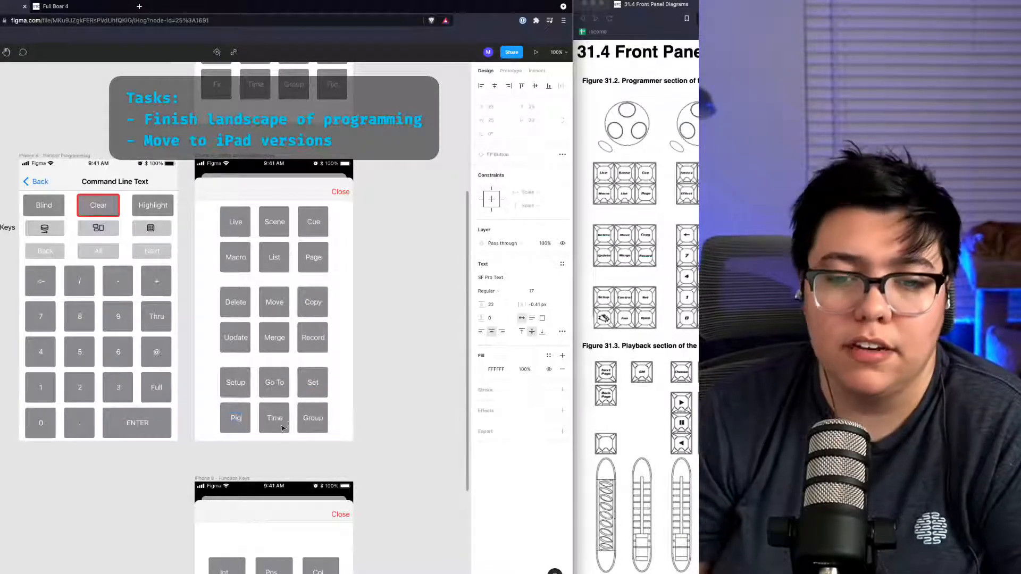
{"action": "left_click", "coordinate": [283, 426]}
{"action": "double_click", "coordinate": [282, 424]}
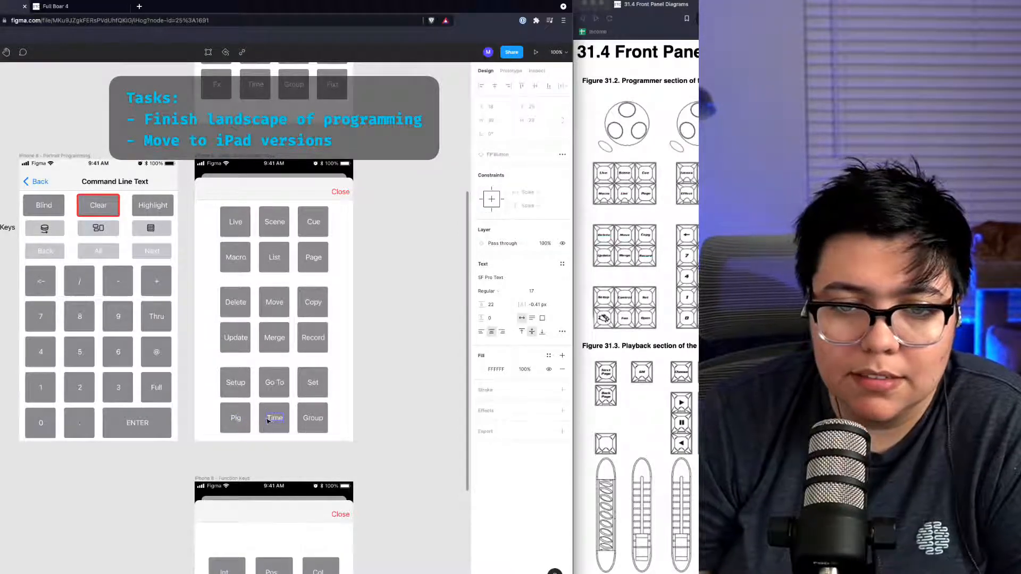
{"action": "double_click", "coordinate": [270, 419]}
{"action": "type", "text": "Fan"}
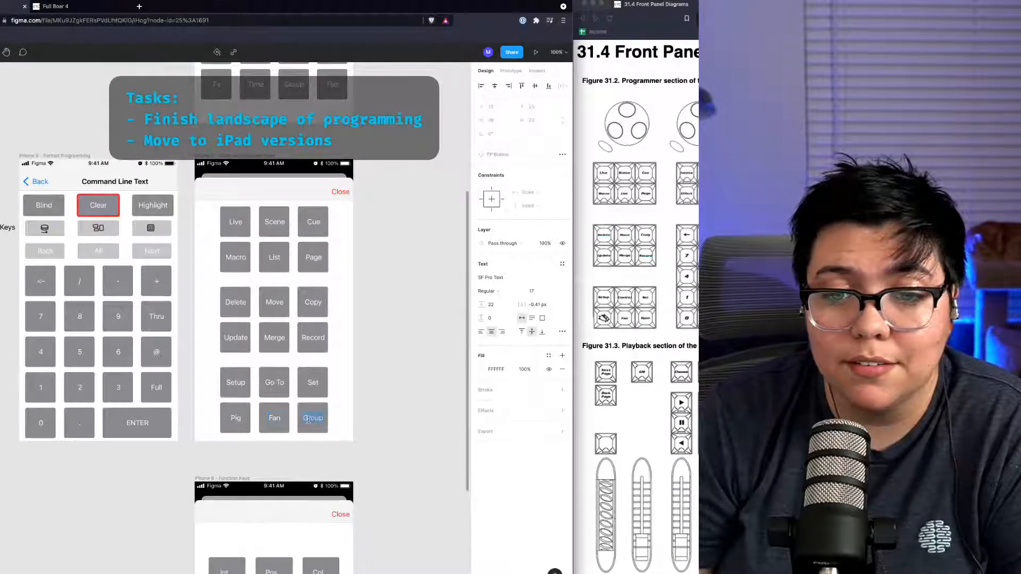
{"action": "type", "text": "Open"}
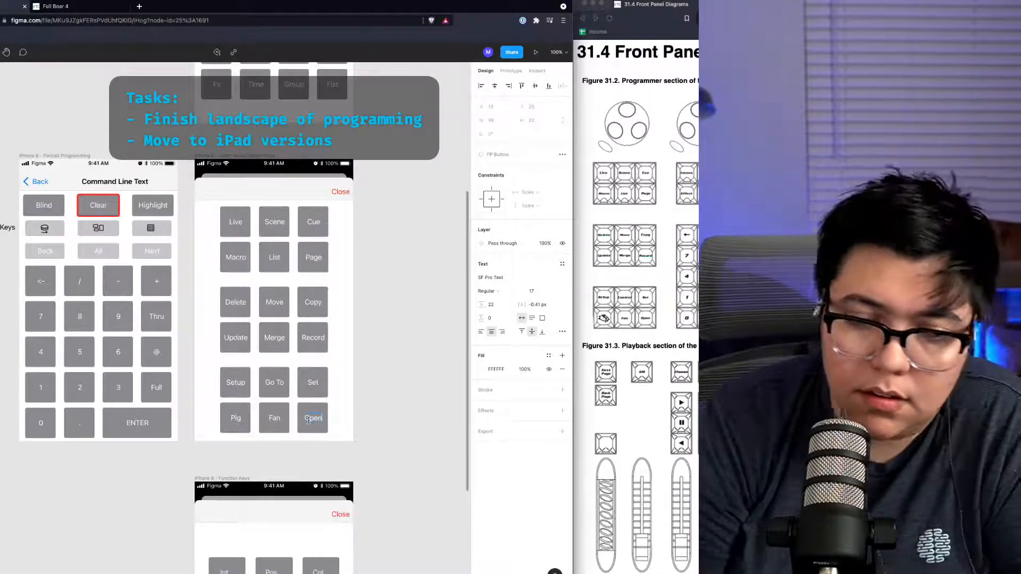
{"action": "key", "text": "Escape"}
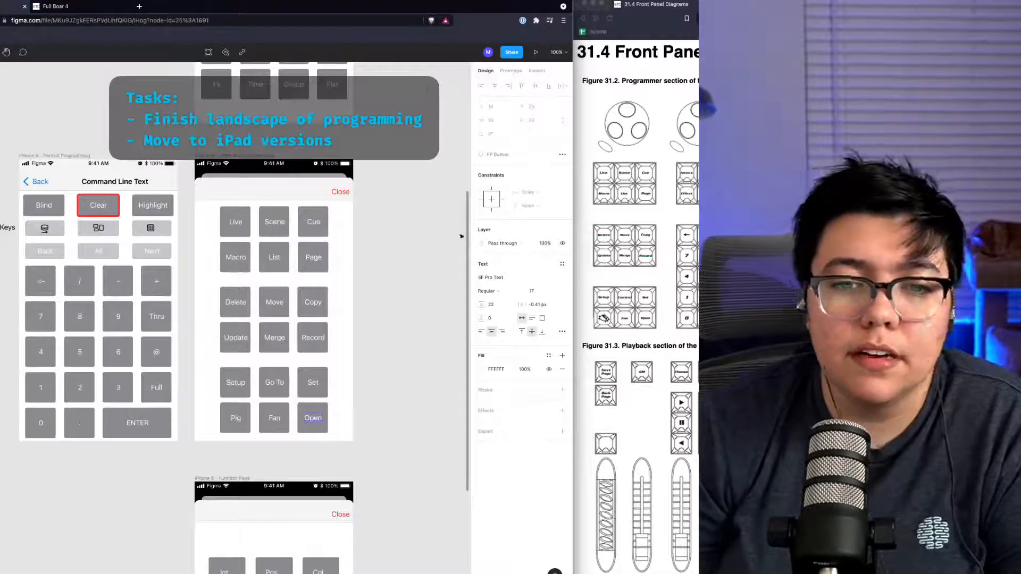
{"action": "left_click", "coordinate": [463, 233]}
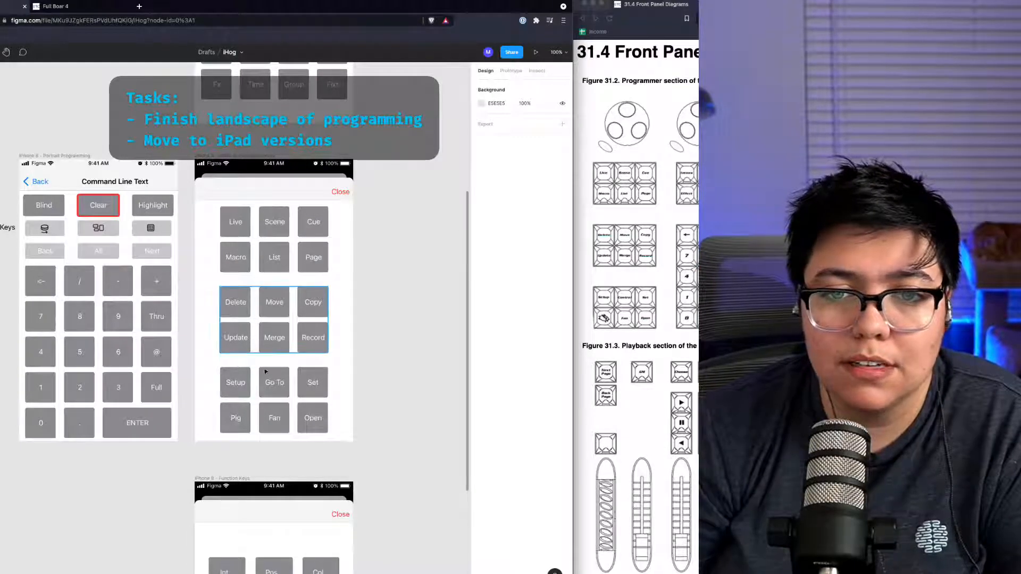
{"action": "scroll", "coordinate": [390, 390], "scroll_direction": "down", "scroll_amount": 5}
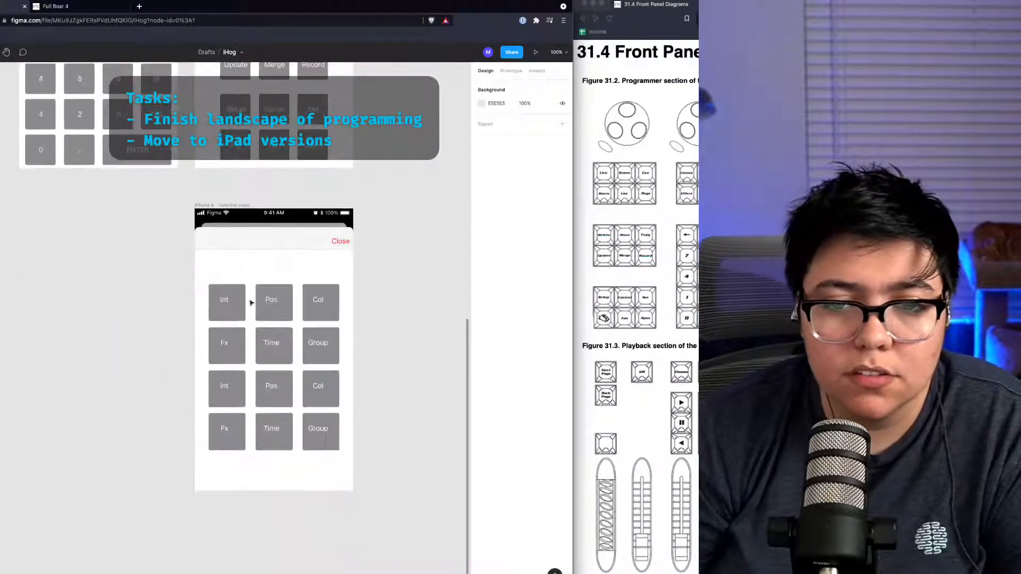
{"action": "left_click", "coordinate": [237, 300]}
{"action": "double_click", "coordinate": [227, 302]}
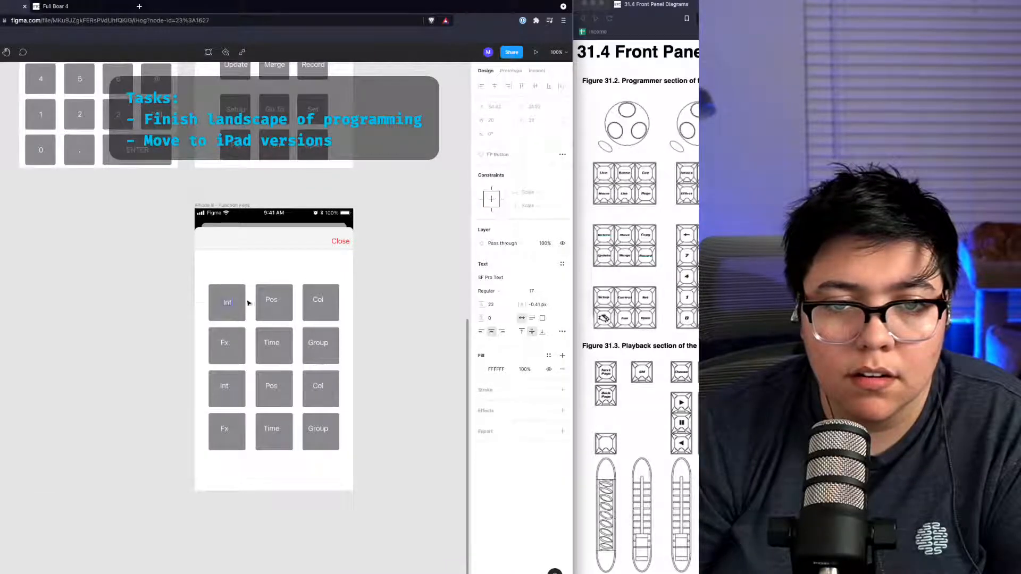
{"action": "key", "text": "Escape"}
{"action": "left_click", "coordinate": [272, 304]}
{"action": "left_click", "coordinate": [310, 306], "text": "shift"}
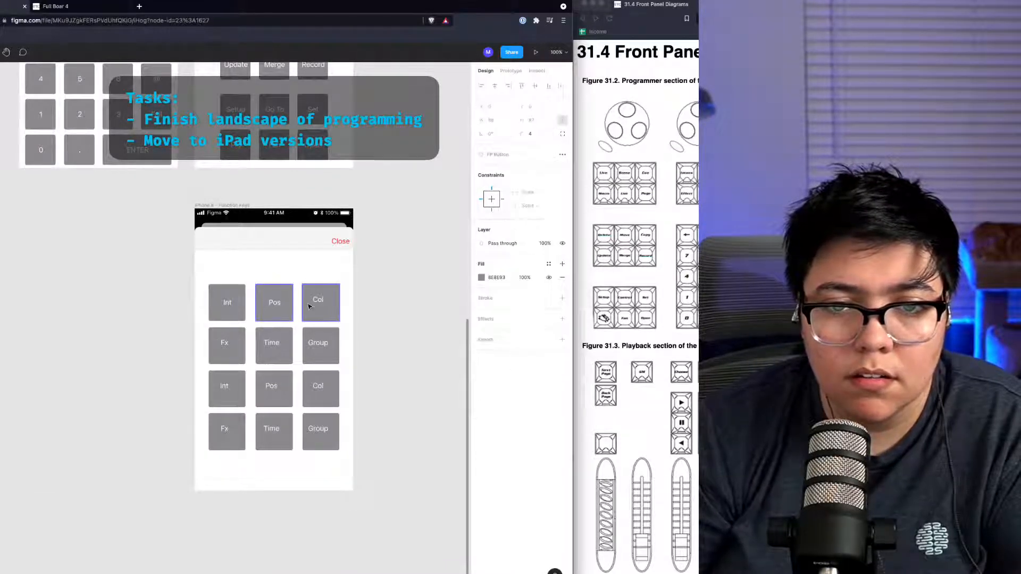
{"action": "double_click", "coordinate": [312, 306]}
{"action": "double_click", "coordinate": [226, 359]}
{"action": "left_click", "coordinate": [266, 361]}
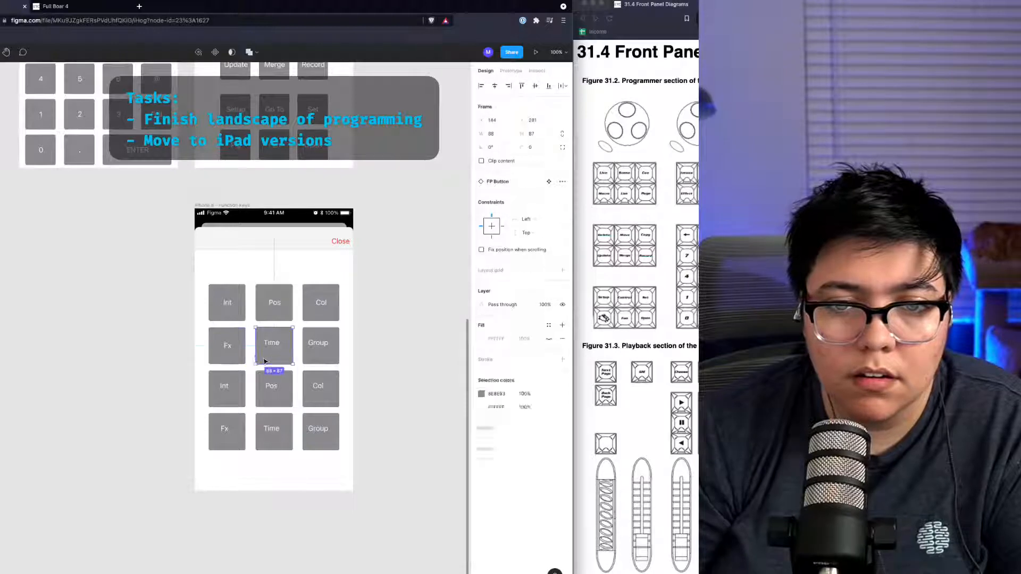
{"action": "double_click", "coordinate": [265, 361]}
{"action": "double_click", "coordinate": [315, 353]}
{"action": "double_click", "coordinate": [314, 383]}
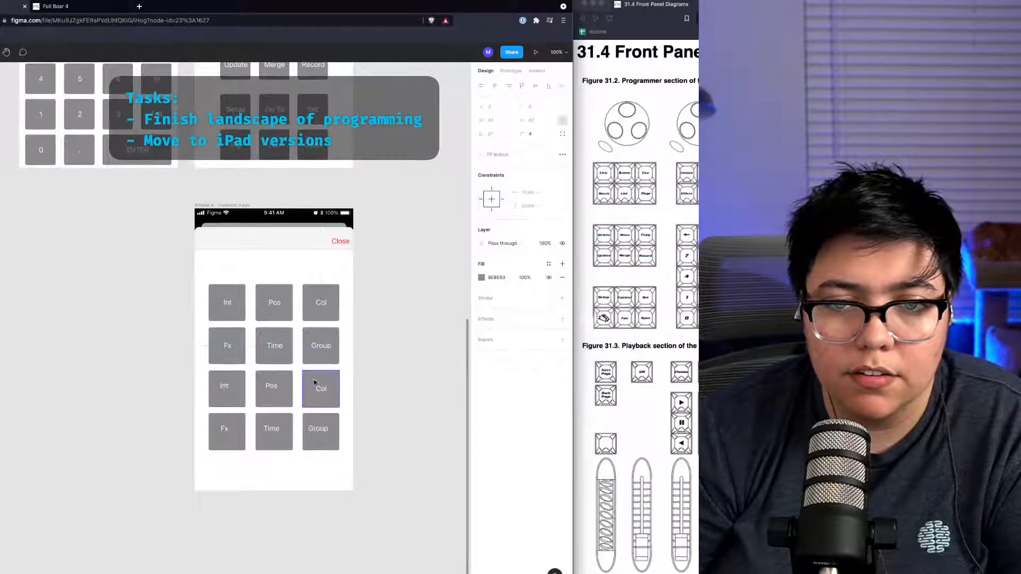
{"action": "double_click", "coordinate": [274, 392]}
{"action": "double_click", "coordinate": [215, 389]}
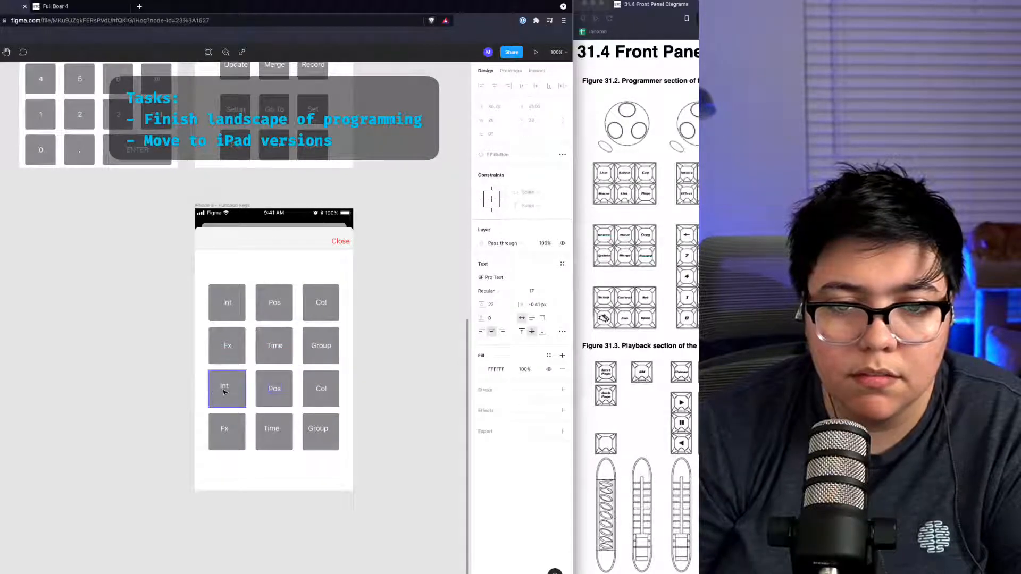
{"action": "double_click", "coordinate": [223, 428]}
{"action": "left_click", "coordinate": [267, 437]}
{"action": "double_click", "coordinate": [267, 437]}
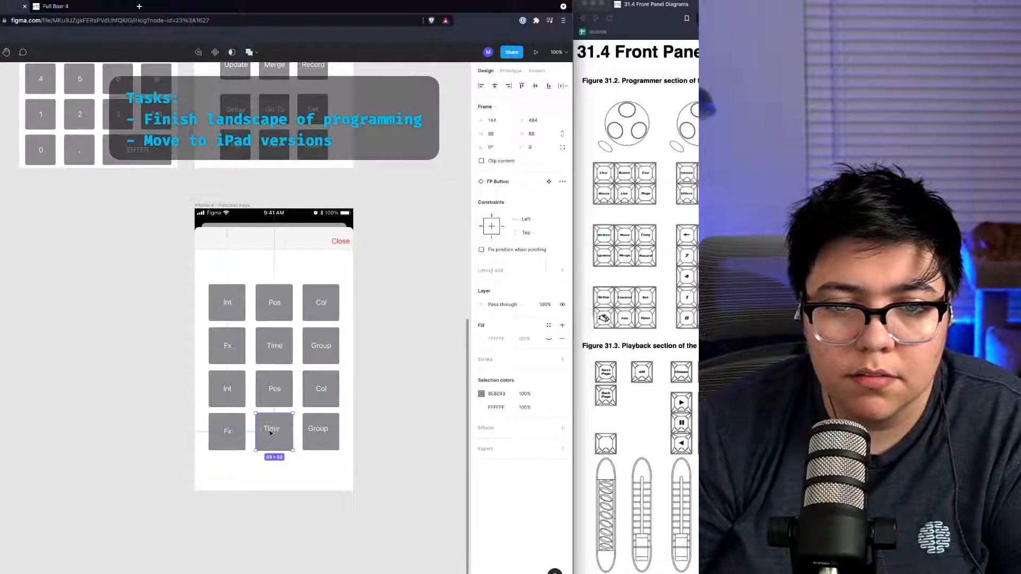
{"action": "double_click", "coordinate": [321, 433]}
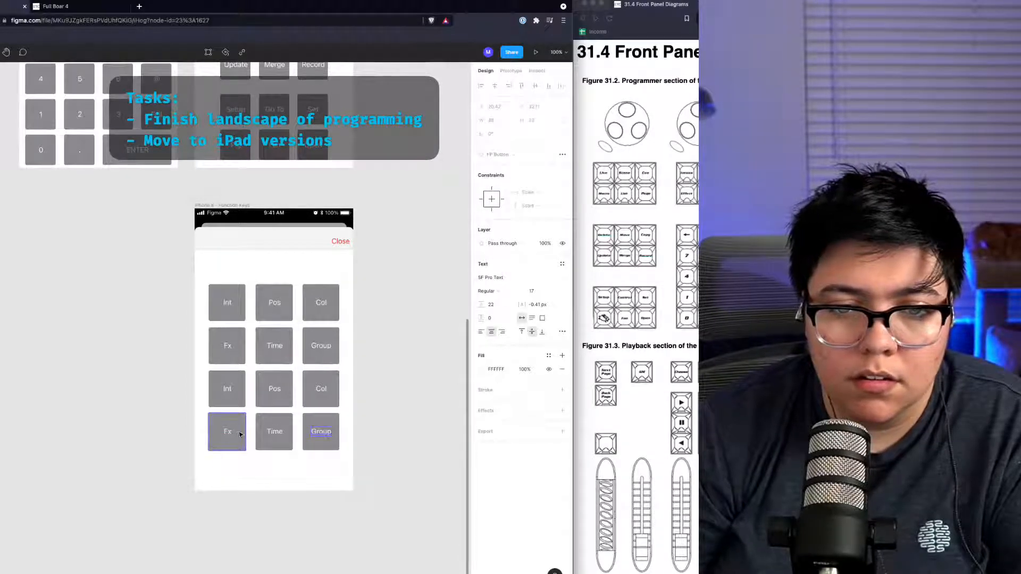
{"action": "left_click", "coordinate": [229, 434]}
{"action": "double_click", "coordinate": [233, 440]}
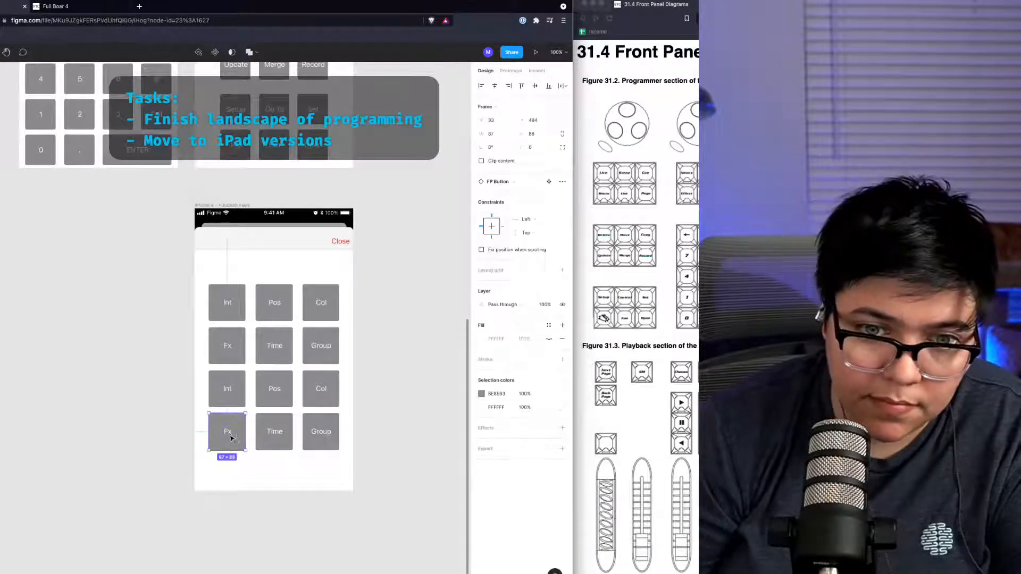
Step: Relabel the lower Function Keys mockup's bottom-left Fx button with the two-line text Two Lines
{"action": "double_click", "coordinate": [231, 437]}
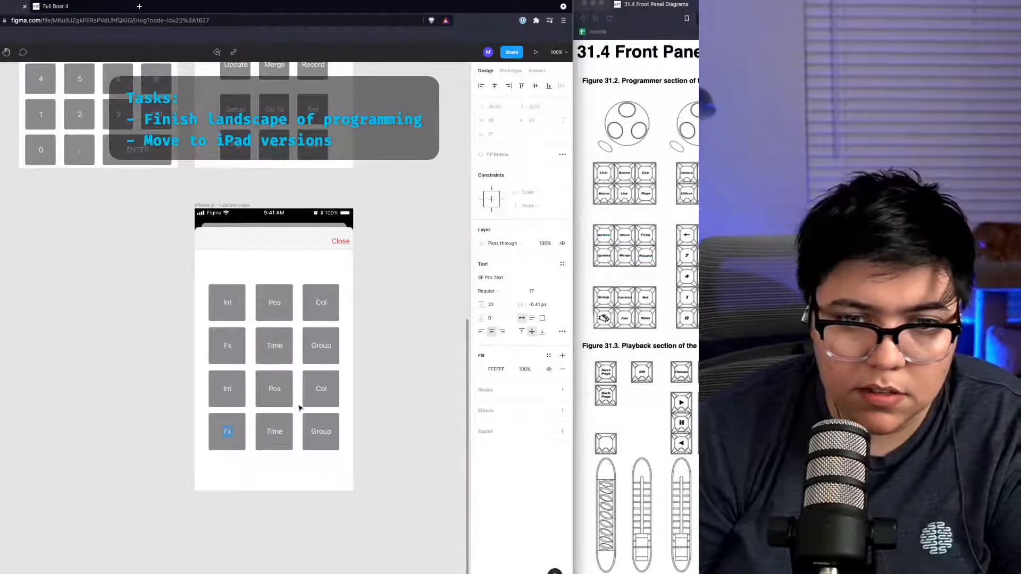
{"action": "type", "text": "Two"}
{"action": "key", "text": "Return"}
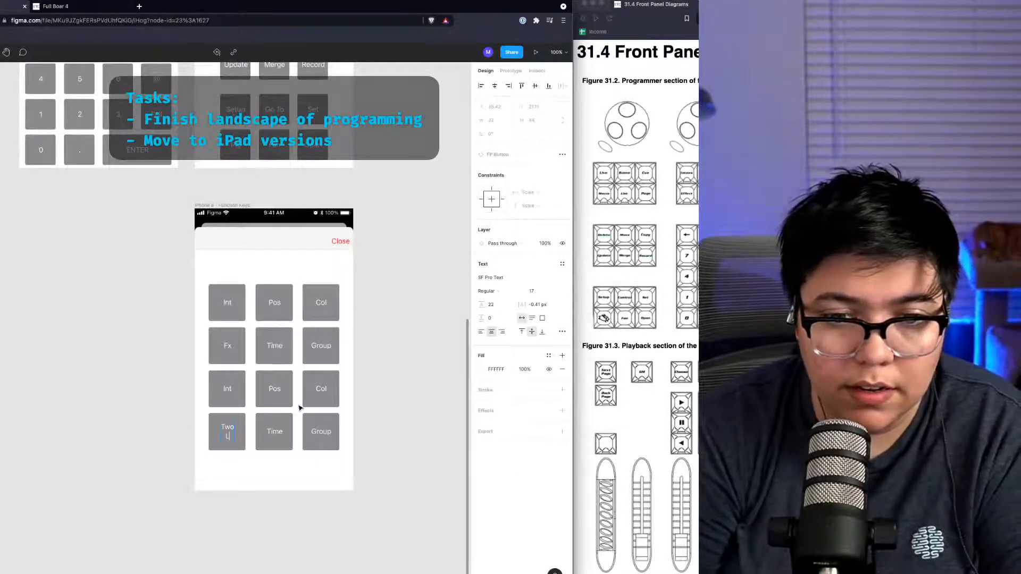
{"action": "type", "text": "Lines"}
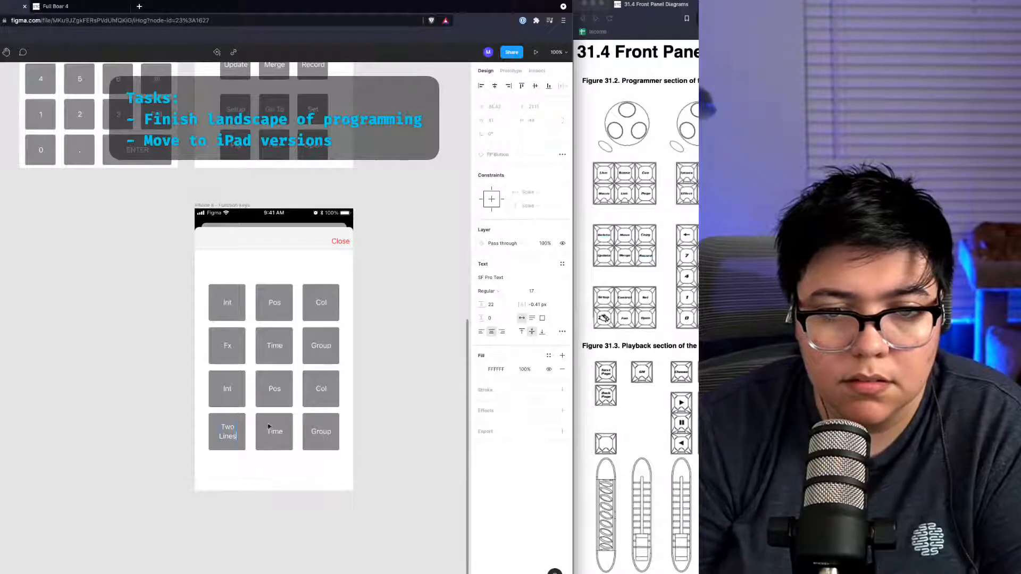
{"action": "key", "text": "ctrl+a"}
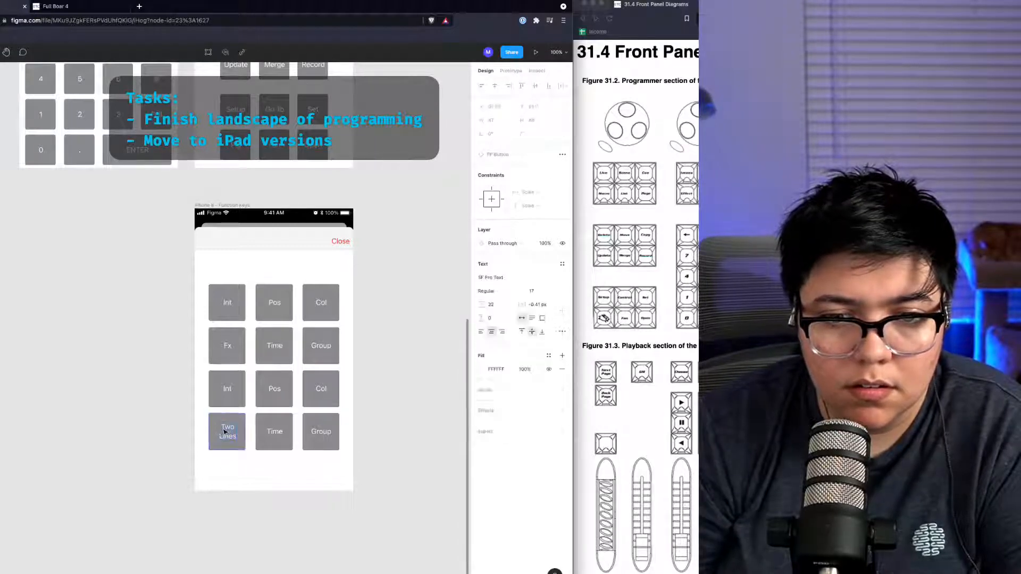
Step: Try alternative alignment and text-resizing settings for the Two Lines button's label
{"action": "key", "text": "Escape"}
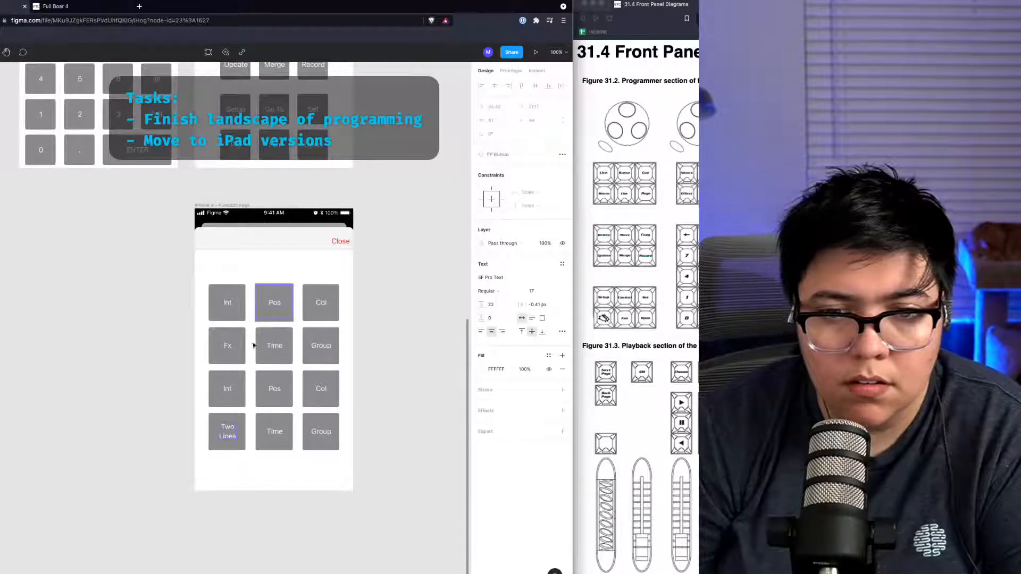
{"action": "left_click", "coordinate": [217, 434]}
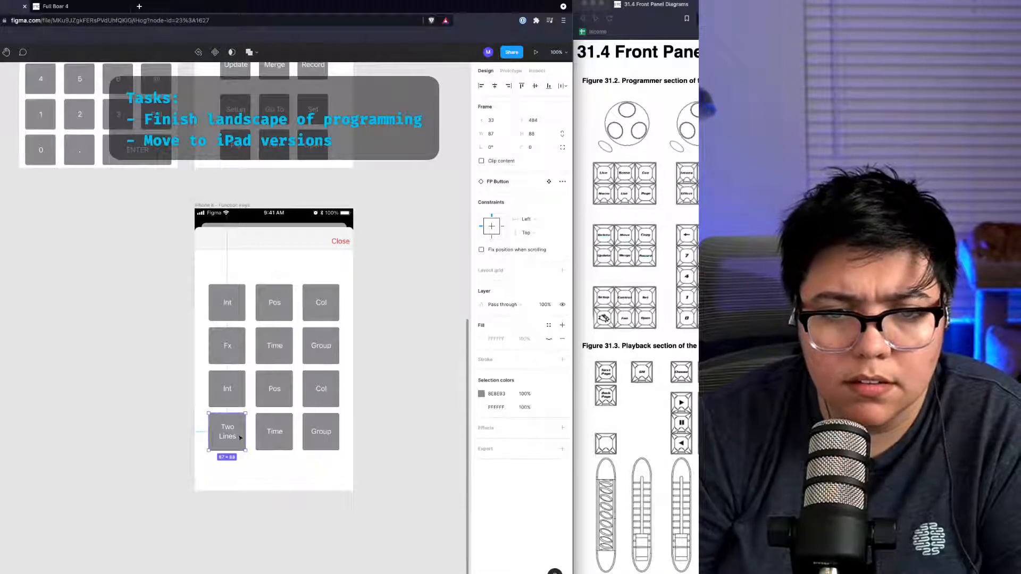
{"action": "double_click", "coordinate": [228, 432]}
{"action": "left_click", "coordinate": [237, 423]}
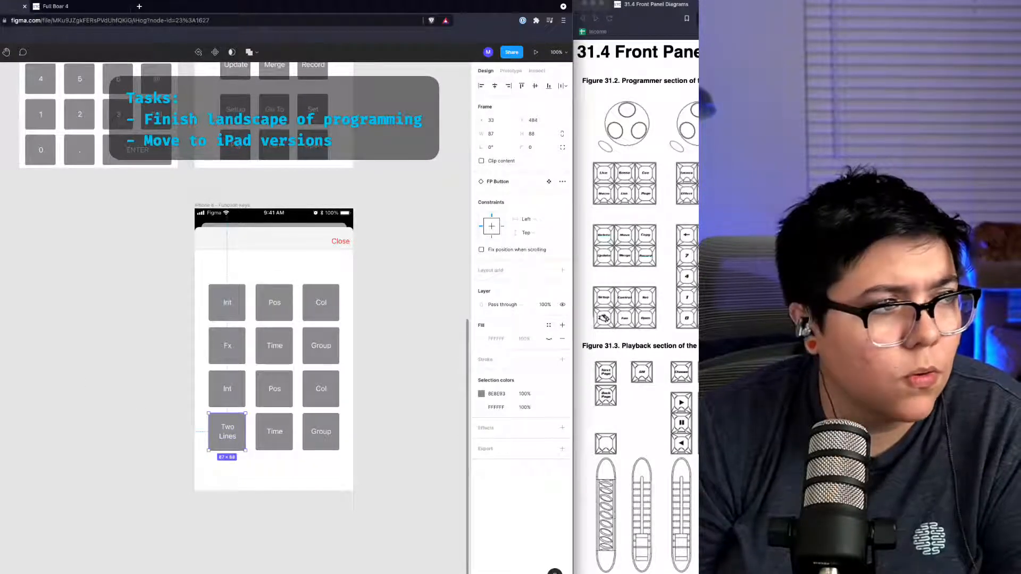
{"action": "double_click", "coordinate": [237, 423]}
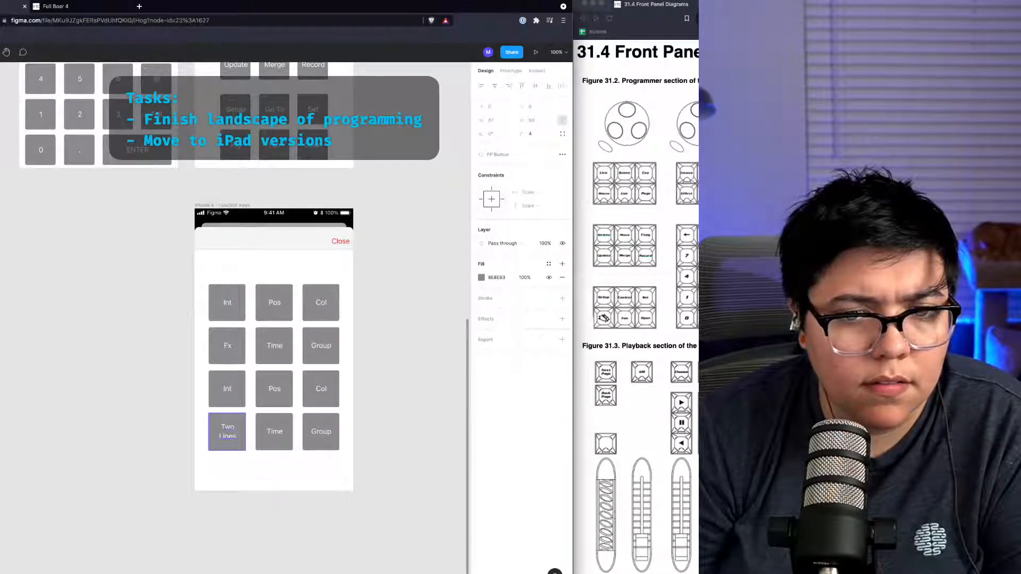
{"action": "left_click", "coordinate": [229, 432]}
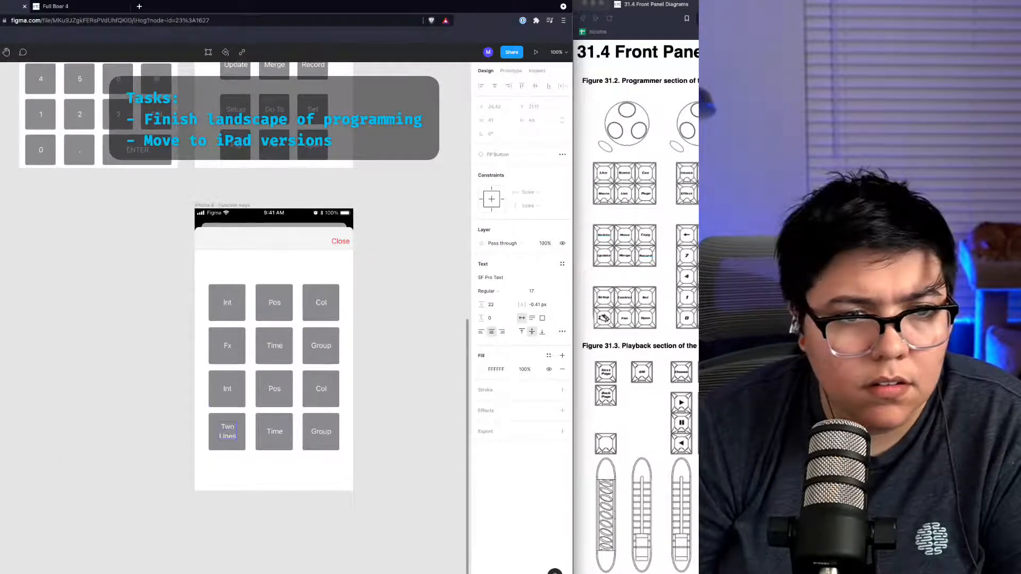
{"action": "left_click", "coordinate": [227, 431], "text": "shift"}
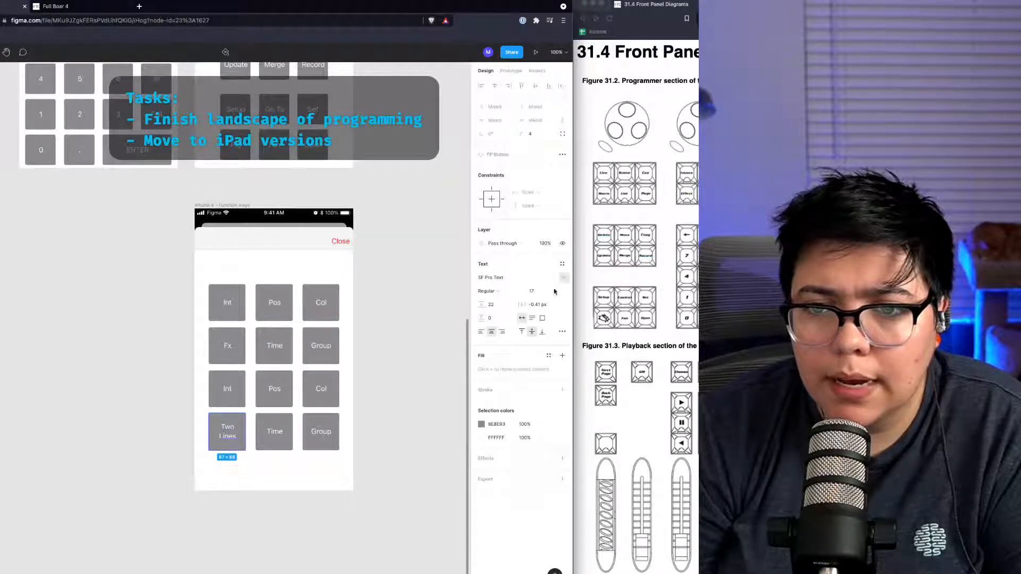
{"action": "left_click", "coordinate": [533, 332]}
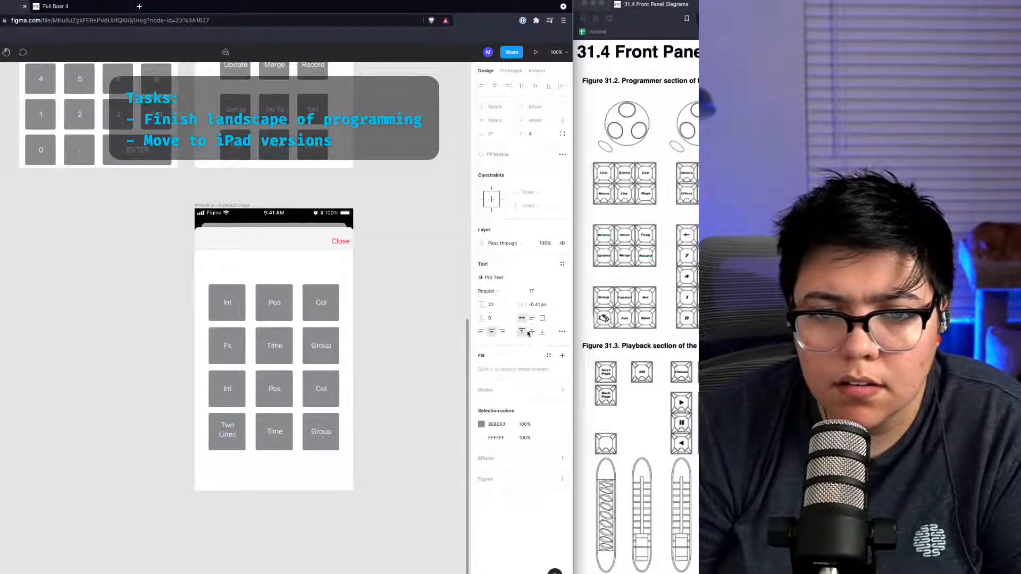
{"action": "left_click", "coordinate": [483, 332]}
{"action": "left_click", "coordinate": [490, 332]}
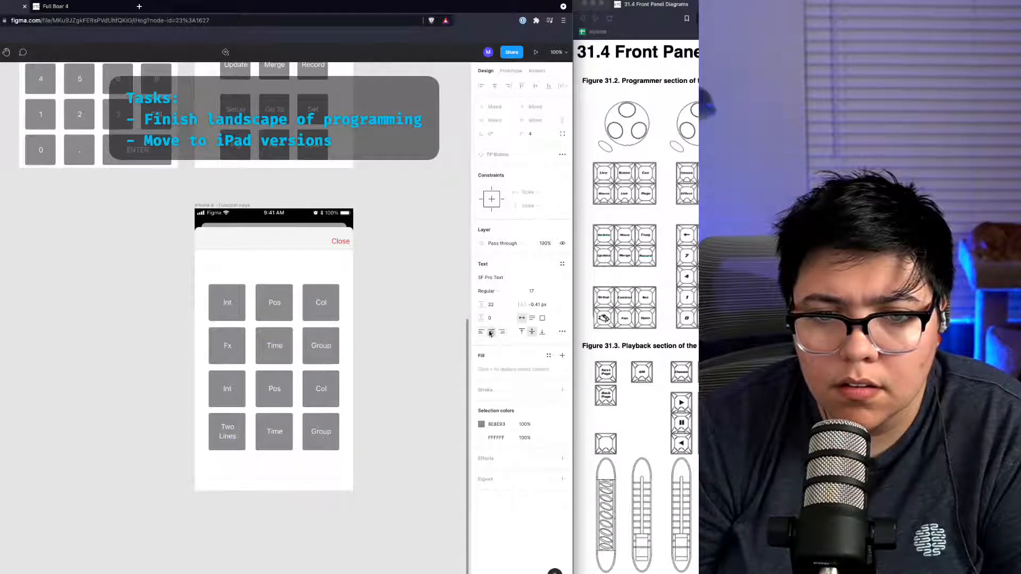
{"action": "left_click", "coordinate": [531, 318]}
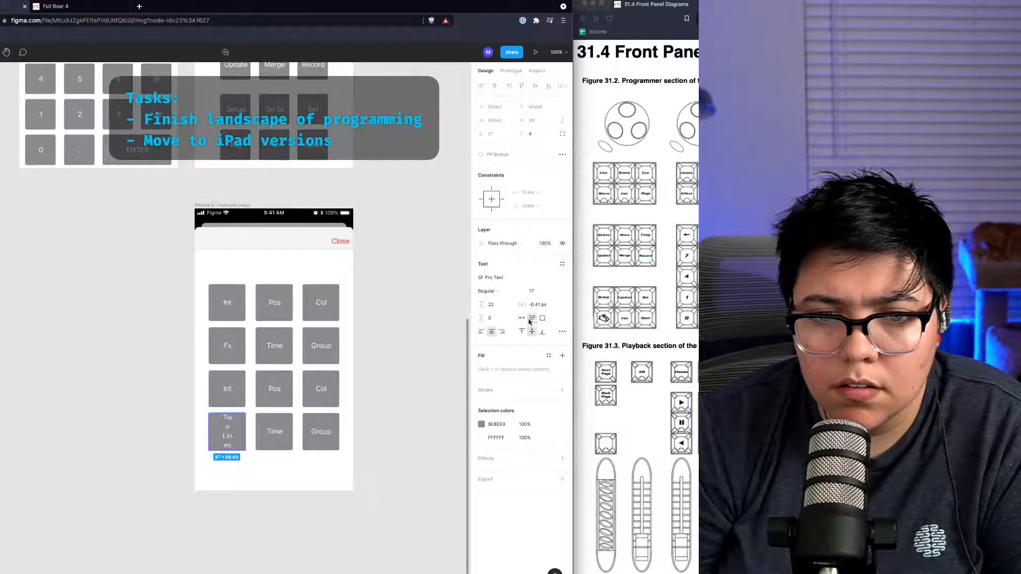
{"action": "left_click", "coordinate": [522, 319]}
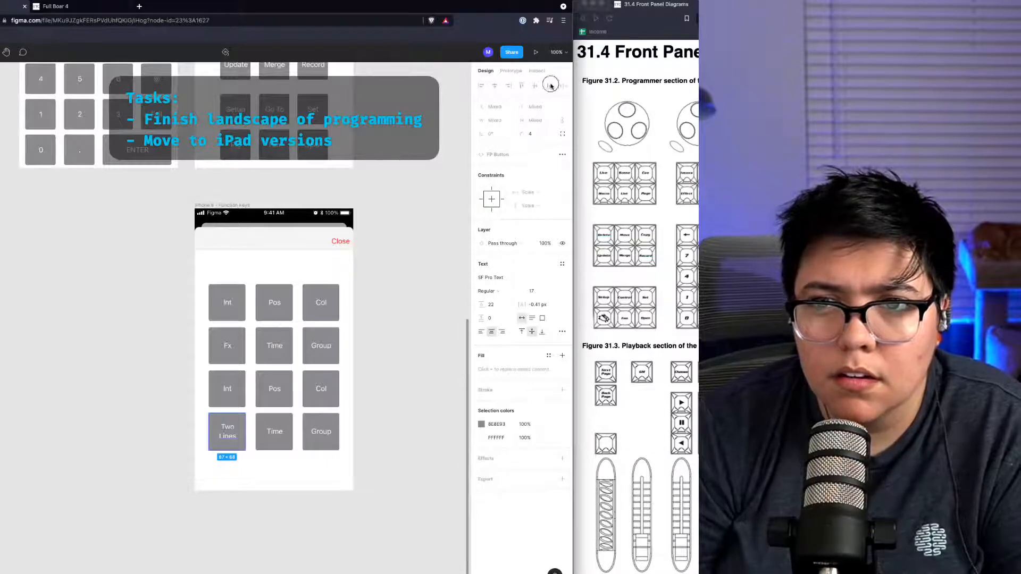
{"action": "left_click", "coordinate": [229, 447]}
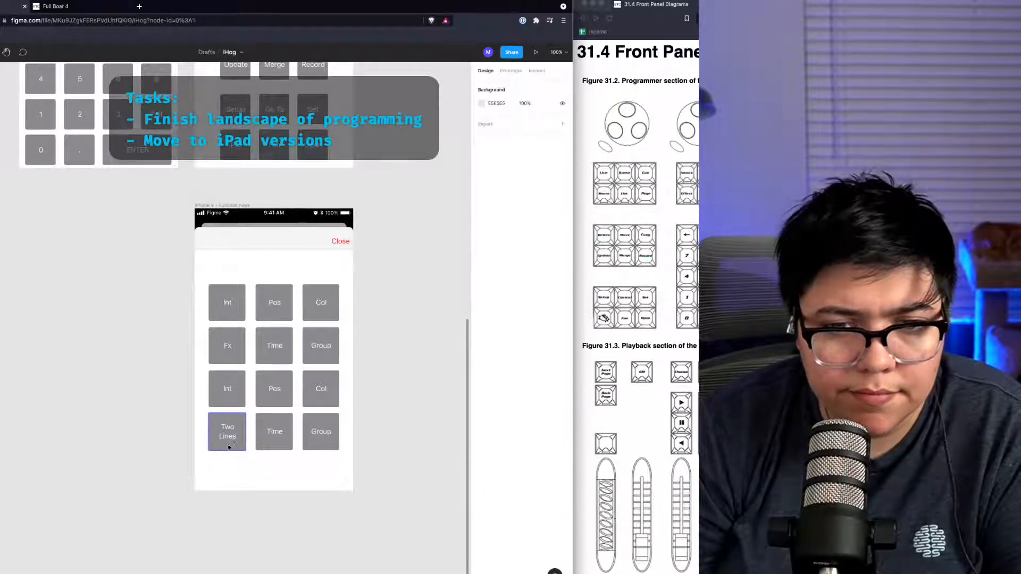
{"action": "double_click", "coordinate": [232, 439]}
{"action": "left_click_drag", "start_coordinate": [230, 437], "coordinate": [227, 438]}
{"action": "double_click", "coordinate": [227, 437]}
{"action": "double_click", "coordinate": [228, 438]}
Step: Delete all the other function key buttons in the lower mockup, keeping only the Two Lines button
{"action": "left_click", "coordinate": [277, 431]}
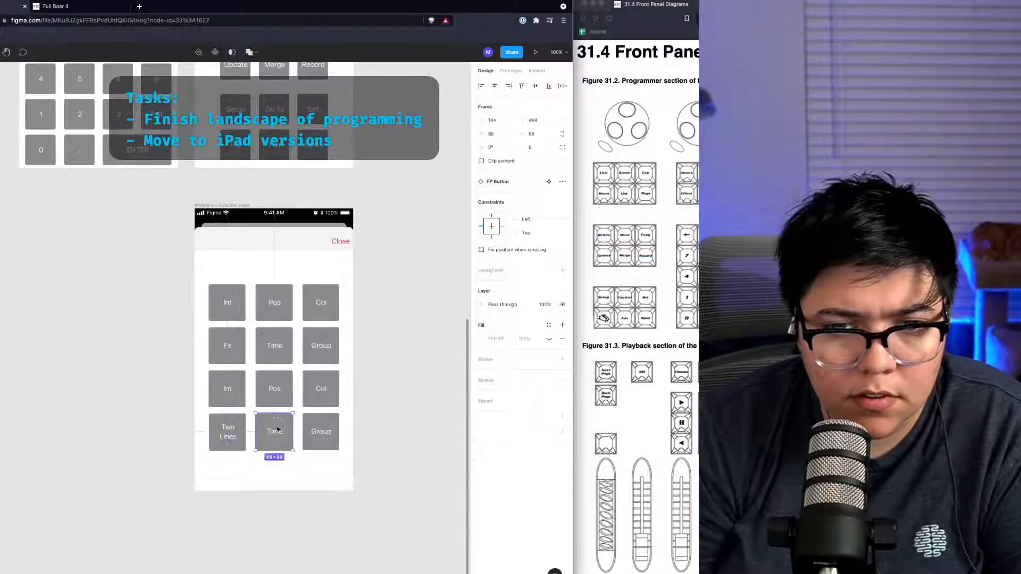
{"action": "left_click_drag", "start_coordinate": [343, 462], "coordinate": [212, 403]}
{"action": "key", "text": "Delete"}
{"action": "key", "text": "Delete"}
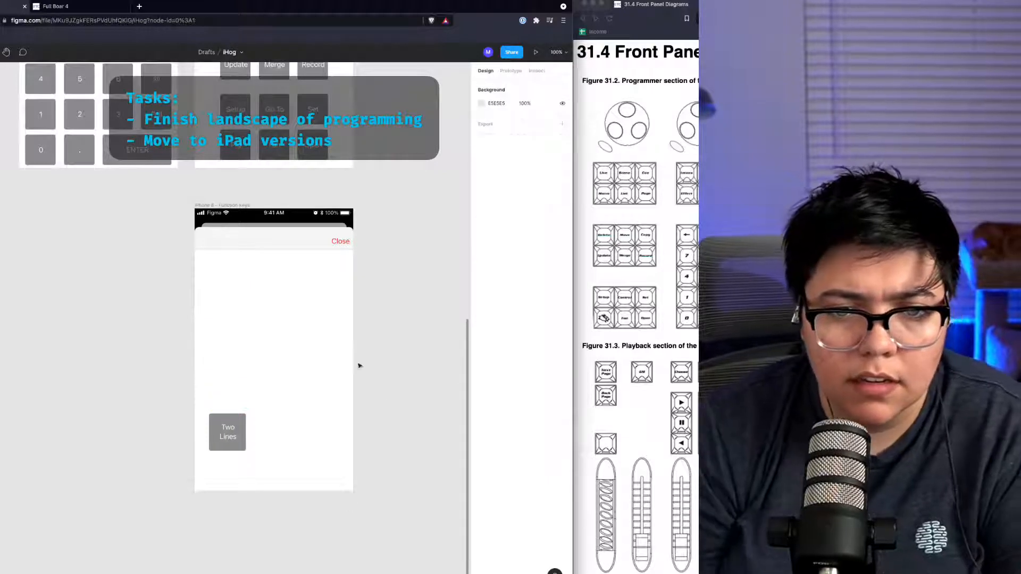
Step: Zoom in to inspect the Two Lines button's label and its text box
{"action": "scroll", "coordinate": [206, 431], "scroll_direction": "up", "scroll_amount": 5}
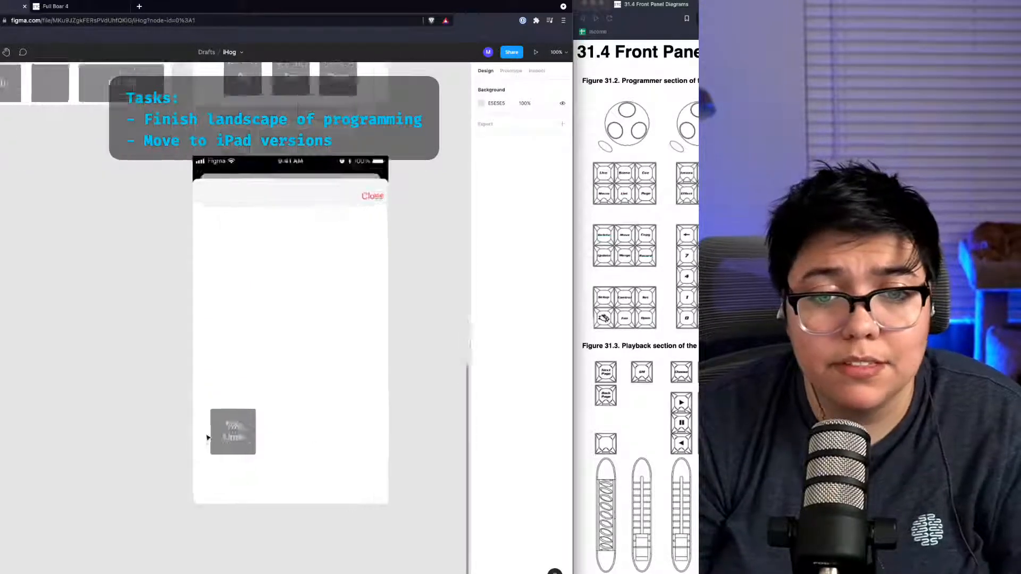
{"action": "left_click", "coordinate": [242, 437]}
{"action": "double_click", "coordinate": [250, 439]}
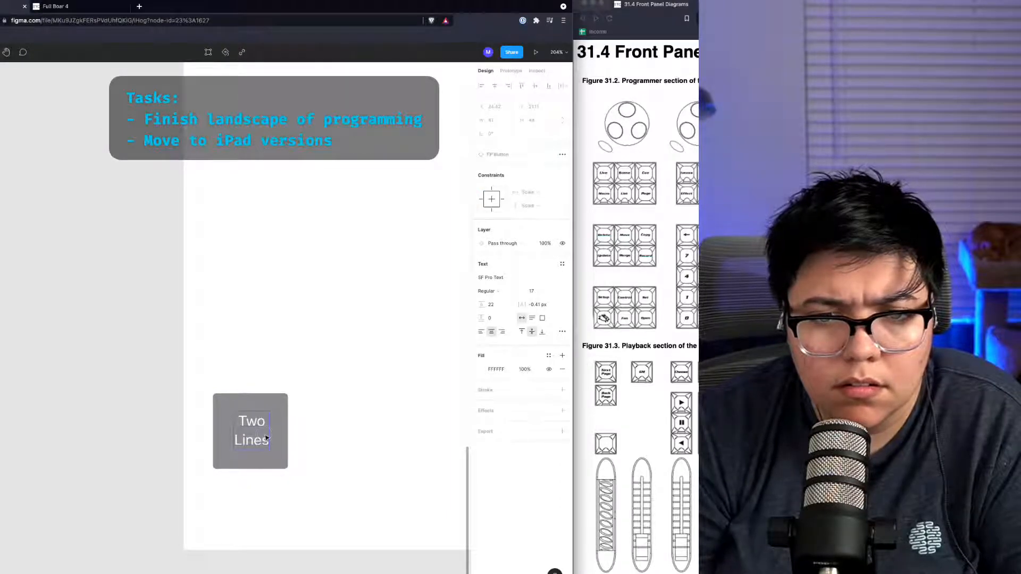
{"action": "left_click", "coordinate": [266, 437]}
{"action": "left_click_drag", "start_coordinate": [266, 438], "coordinate": [266, 437]}
{"action": "double_click", "coordinate": [265, 437]}
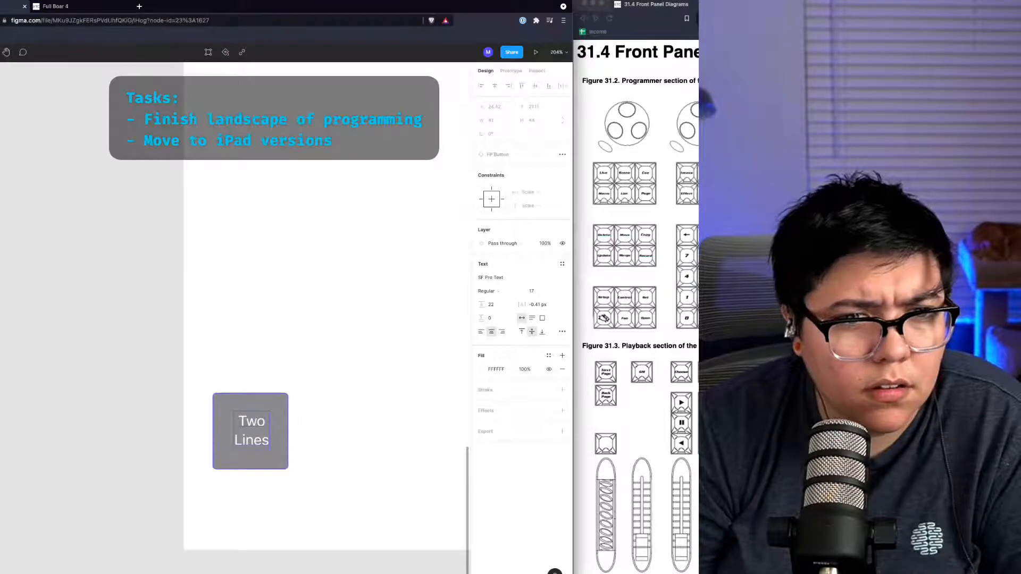
{"action": "key", "text": "super+a"}
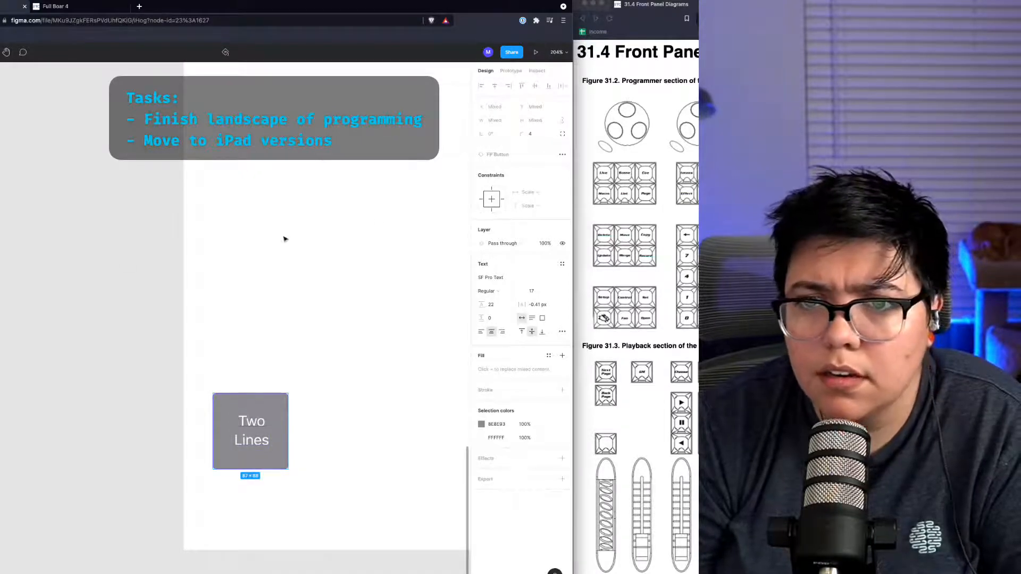
{"action": "left_click_drag", "start_coordinate": [489, 199], "coordinate": [510, 197]}
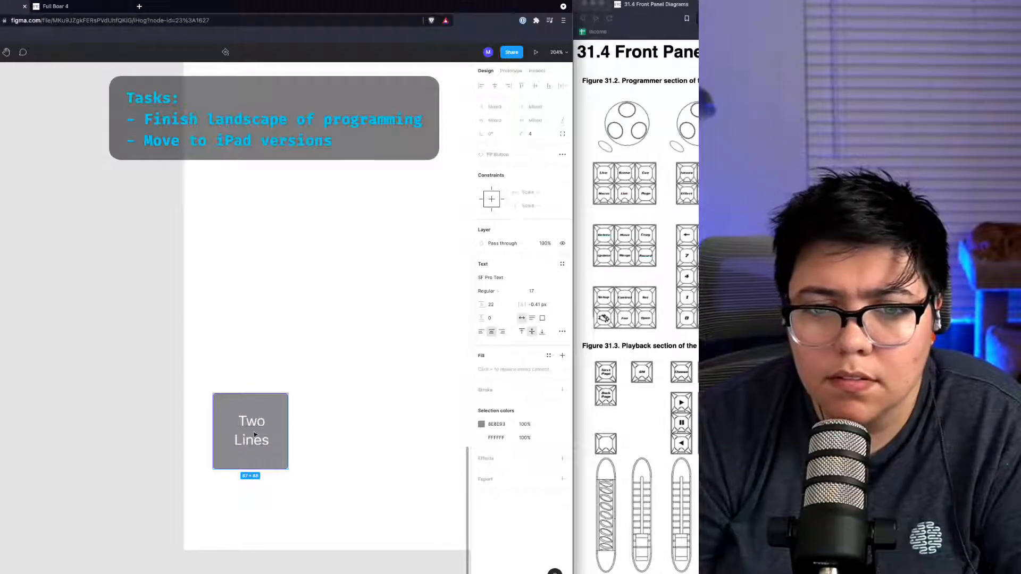
{"action": "left_click", "coordinate": [234, 435]}
{"action": "left_click", "coordinate": [257, 430]}
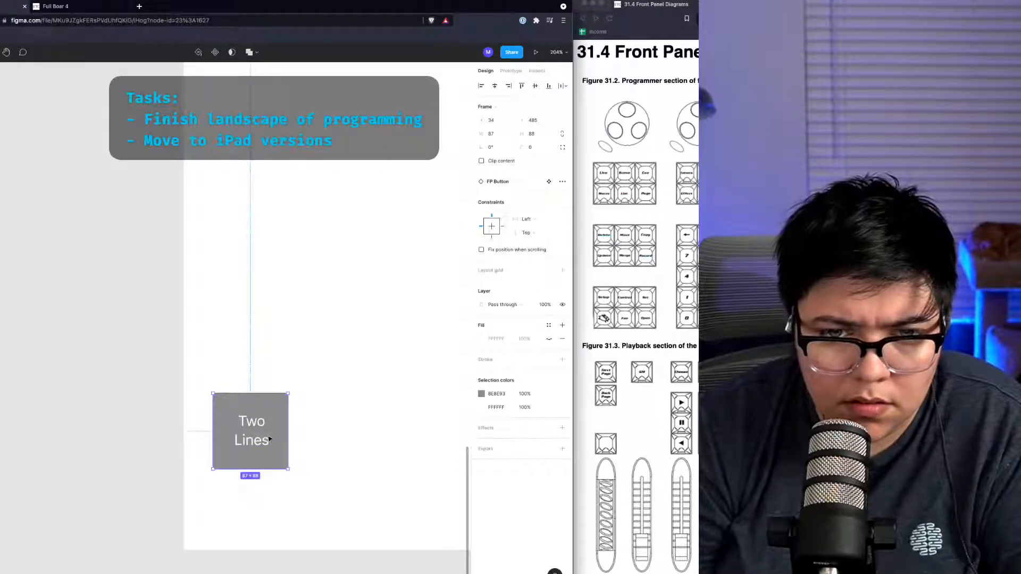
{"action": "double_click", "coordinate": [264, 441]}
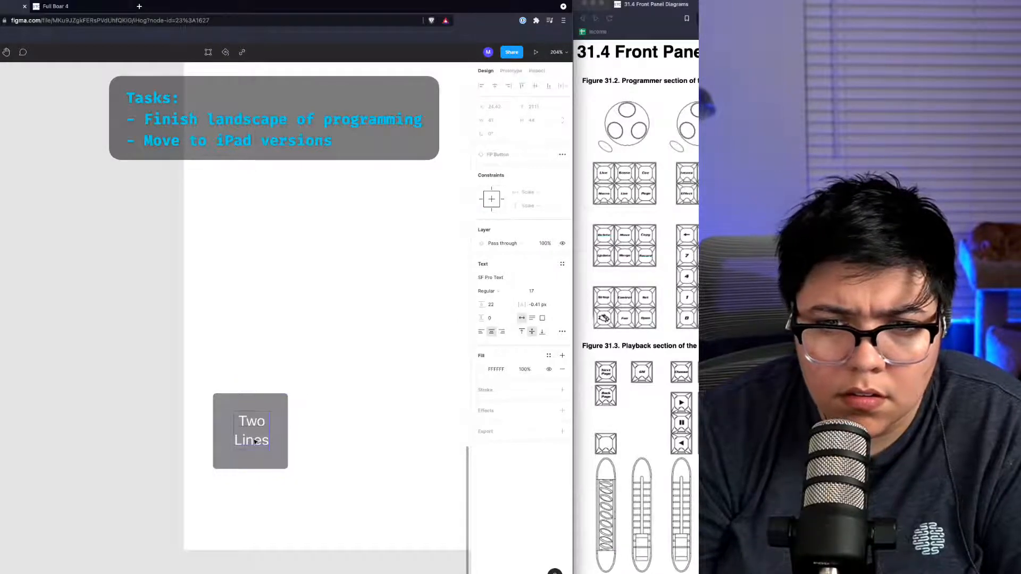
{"action": "double_click", "coordinate": [256, 441]}
{"action": "left_click", "coordinate": [252, 423]}
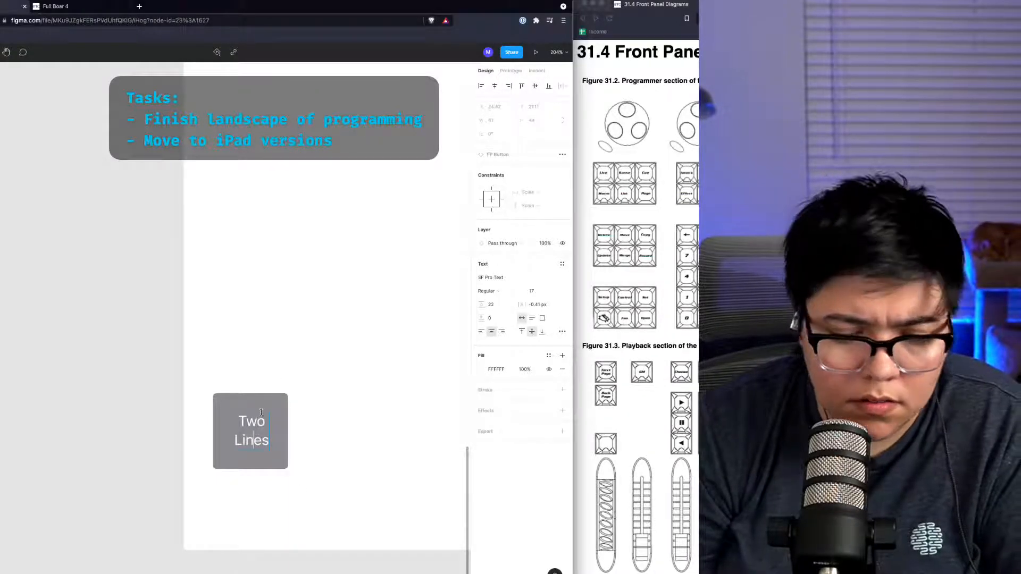
{"action": "key", "text": "Escape"}
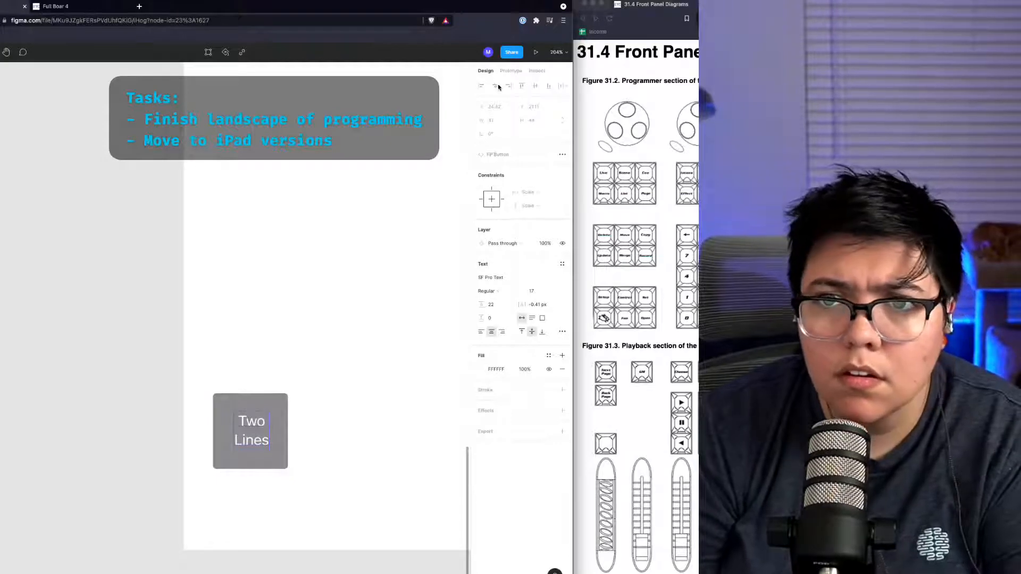
{"action": "left_click", "coordinate": [284, 425]}
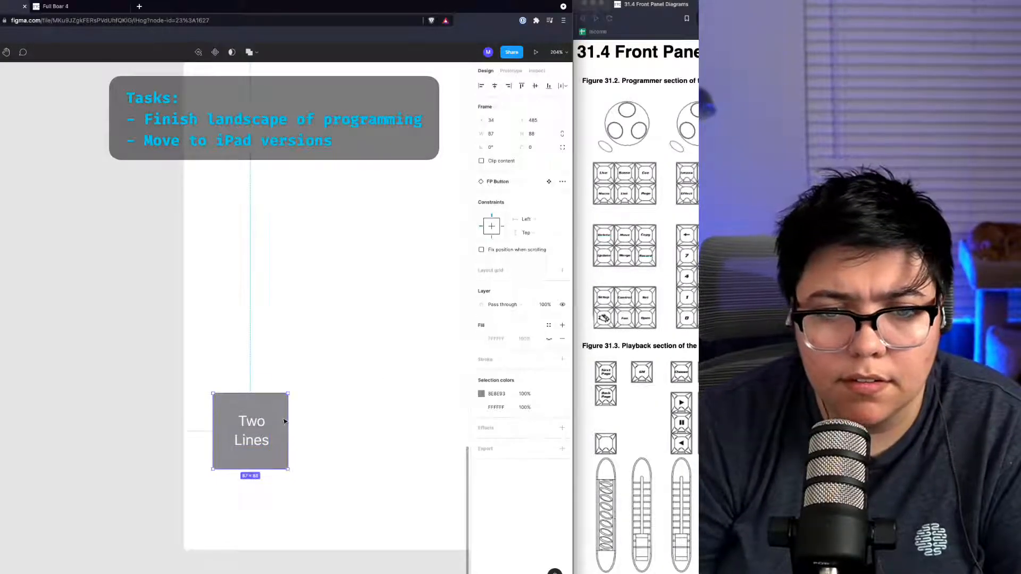
{"action": "scroll", "coordinate": [283, 421], "scroll_direction": "right", "scroll_amount": 5}
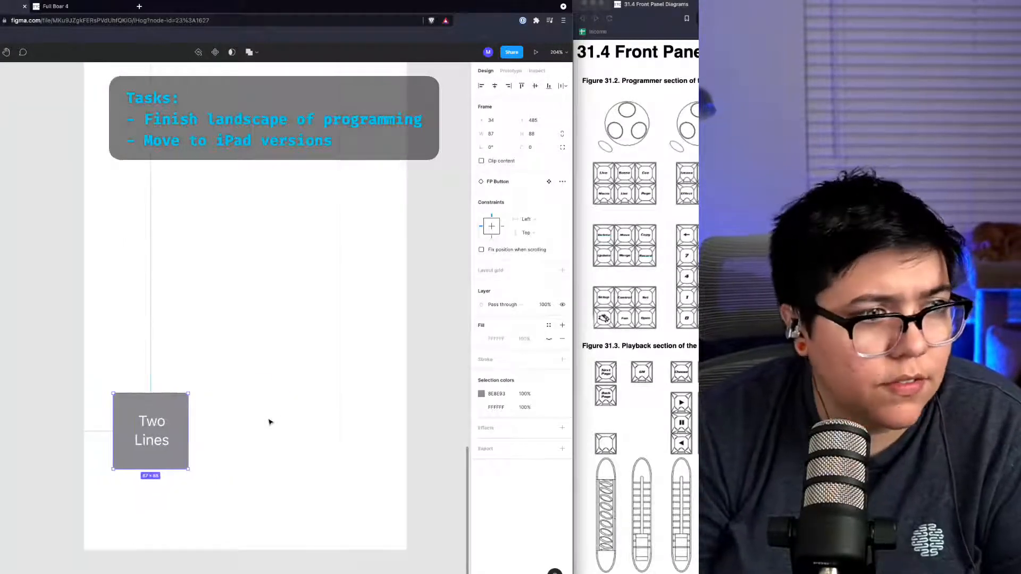
{"action": "scroll", "coordinate": [270, 421], "scroll_direction": "down", "scroll_amount": 5}
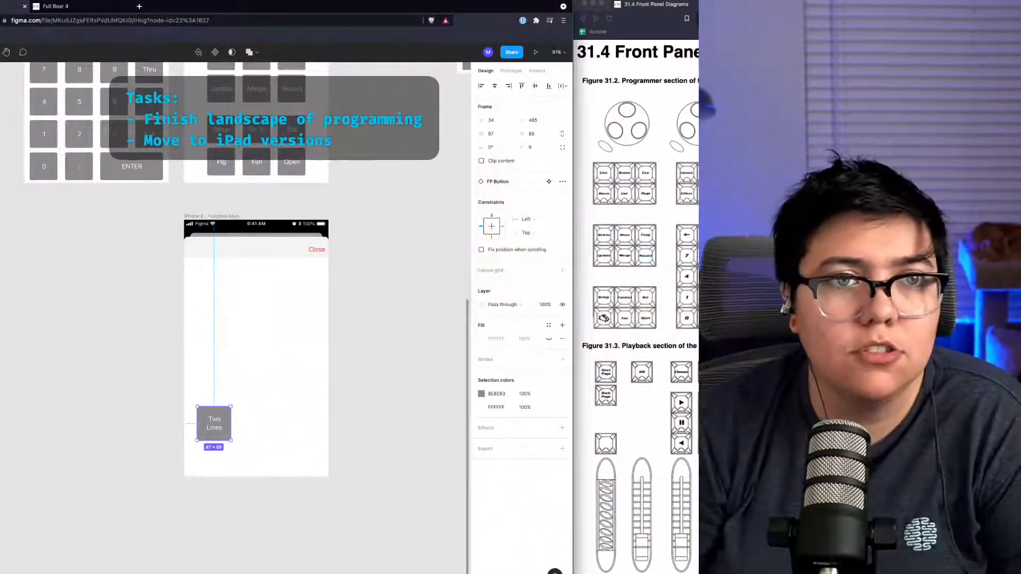
Step: Duplicate the Two Lines button into a row of three buttons across the frame
{"action": "left_click", "coordinate": [132, 391]}
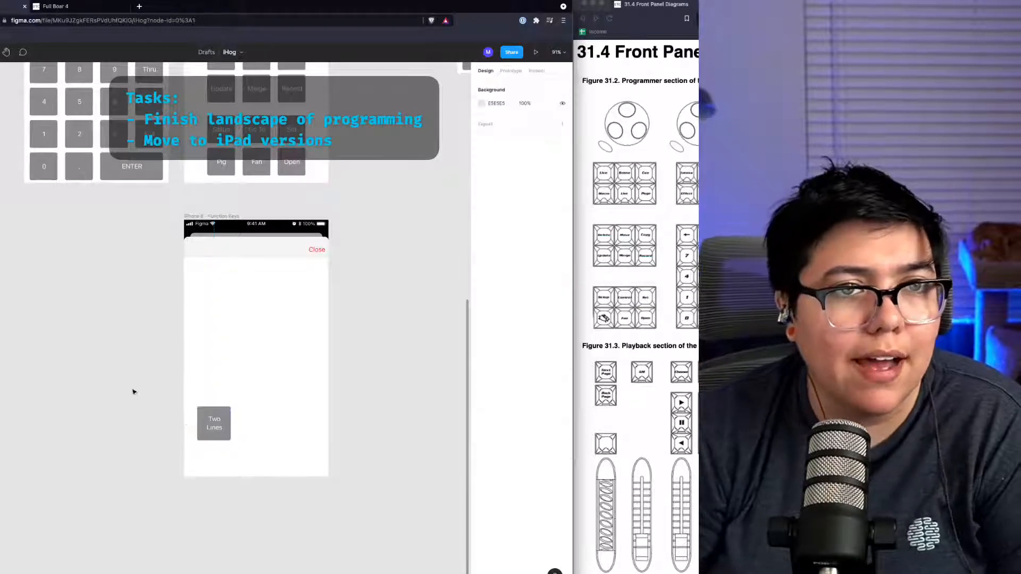
{"action": "left_click", "coordinate": [213, 426]}
{"action": "key", "text": "Escape"}
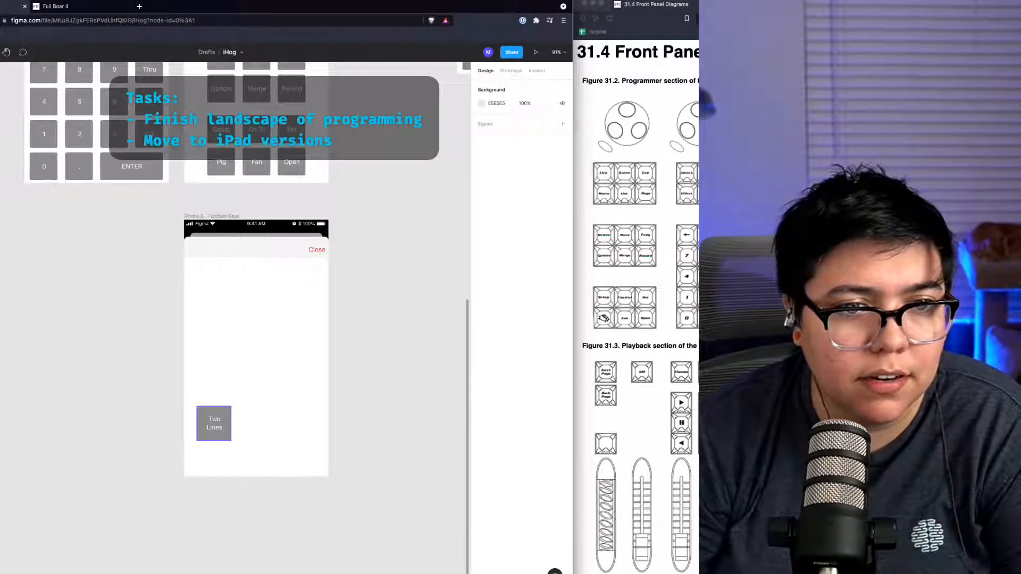
{"action": "left_click", "coordinate": [214, 423]}
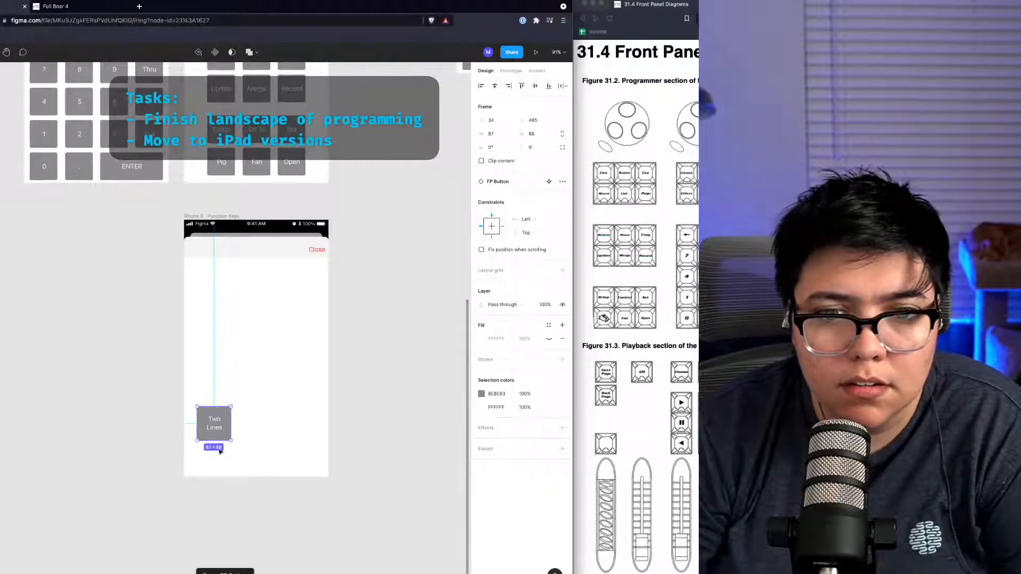
{"action": "left_click_drag", "start_coordinate": [206, 426], "coordinate": [289, 430]}
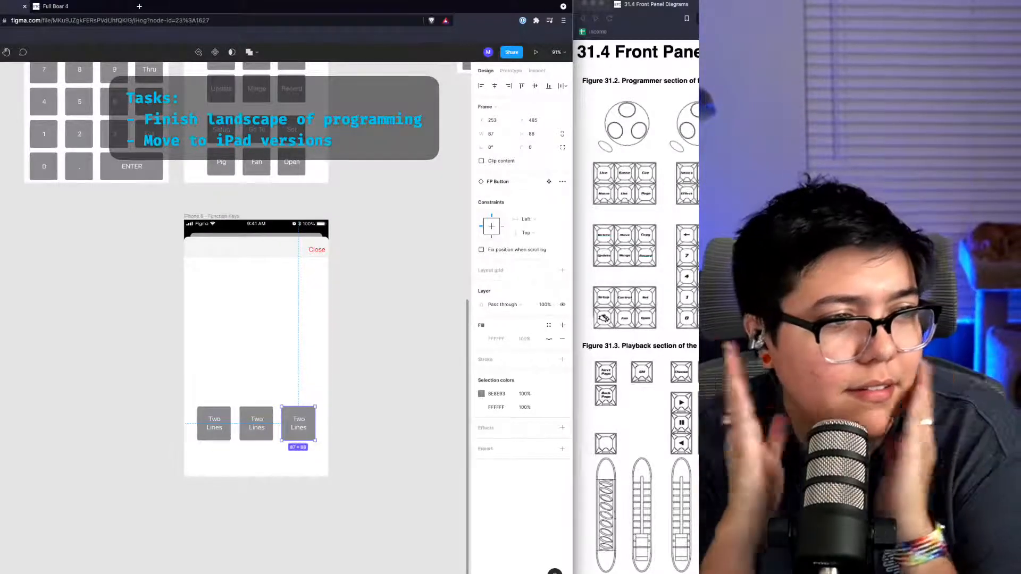
Step: Select the row of three buttons, nudge it down and duplicate it upward into a four-row, three-column grid
{"action": "left_click", "coordinate": [275, 467]}
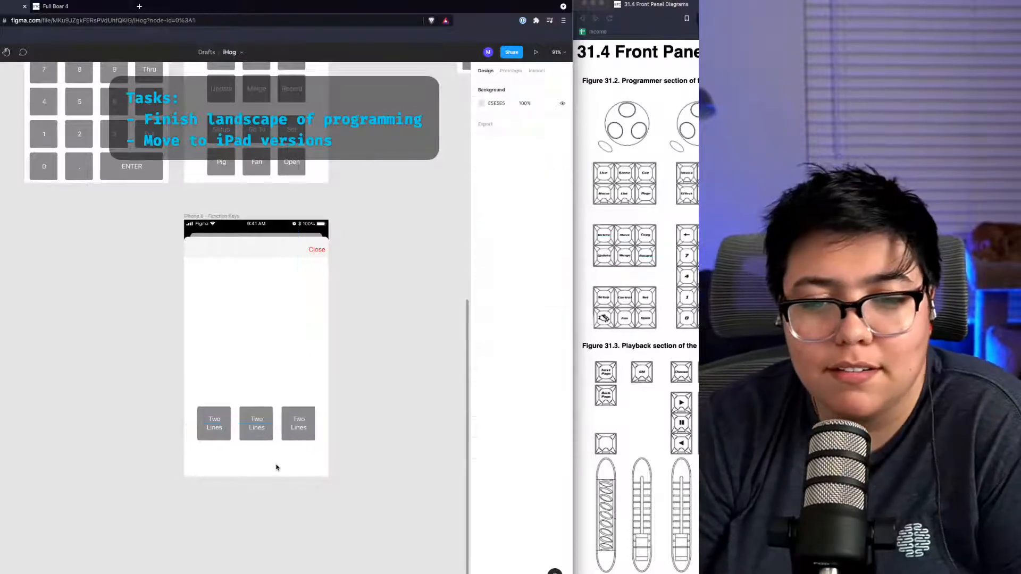
{"action": "left_click_drag", "start_coordinate": [308, 455], "coordinate": [165, 403]}
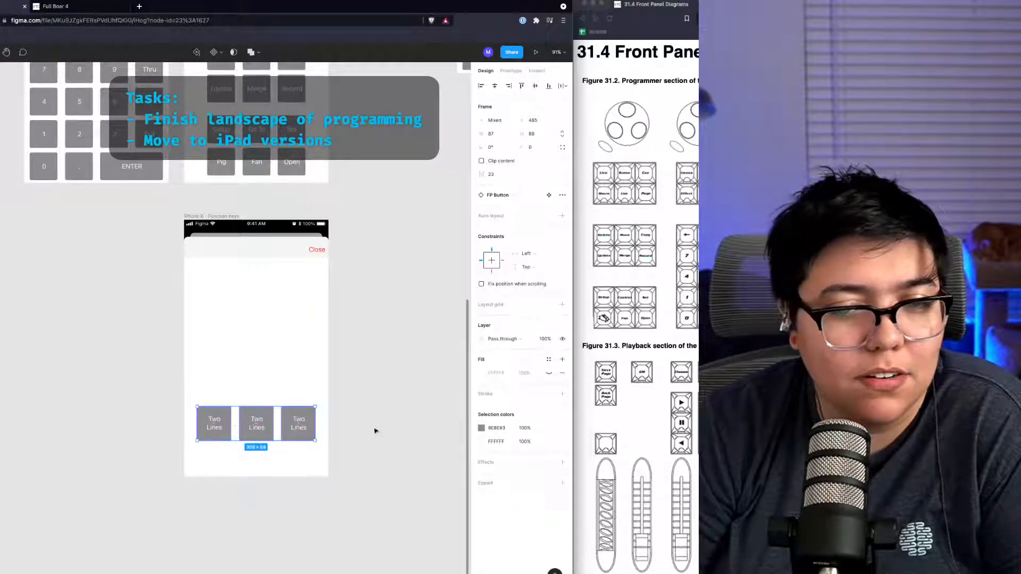
{"action": "left_click_drag", "start_coordinate": [309, 435], "coordinate": [309, 442]}
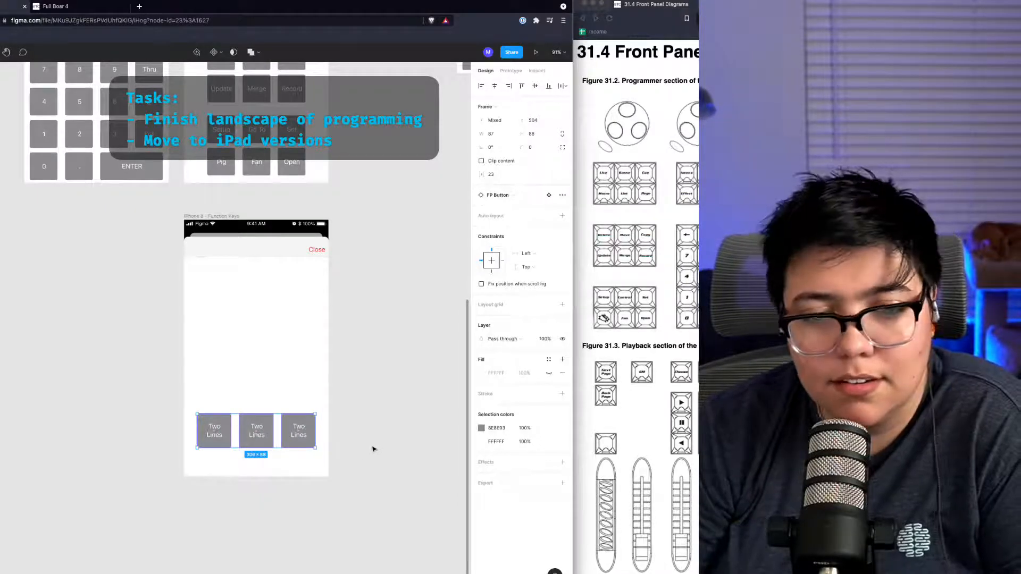
{"action": "left_click_drag", "start_coordinate": [284, 425], "coordinate": [280, 303], "text": "alt"}
{"action": "left_click", "coordinate": [337, 515]}
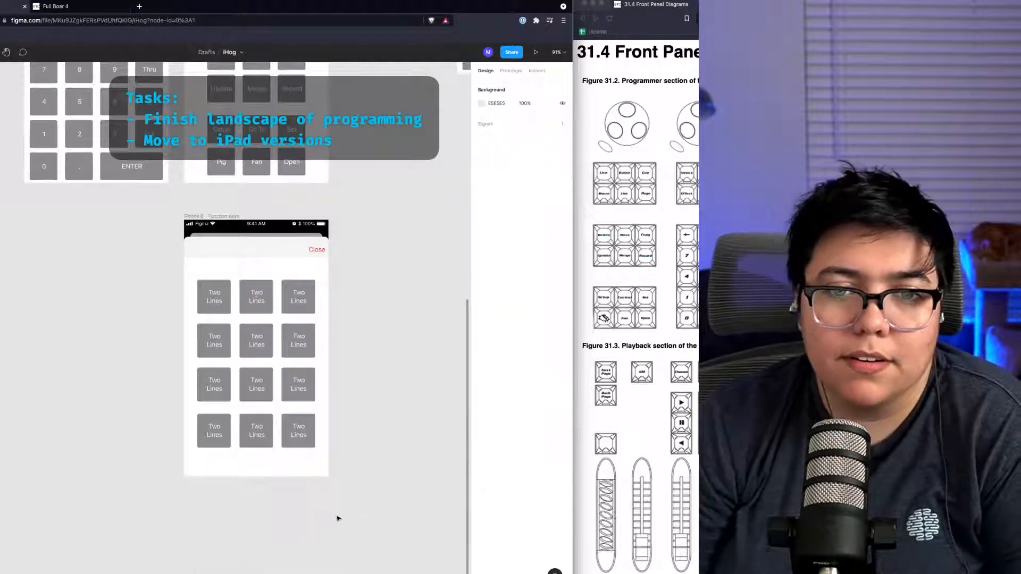
{"action": "scroll", "coordinate": [227, 368], "scroll_direction": "down", "scroll_amount": 5}
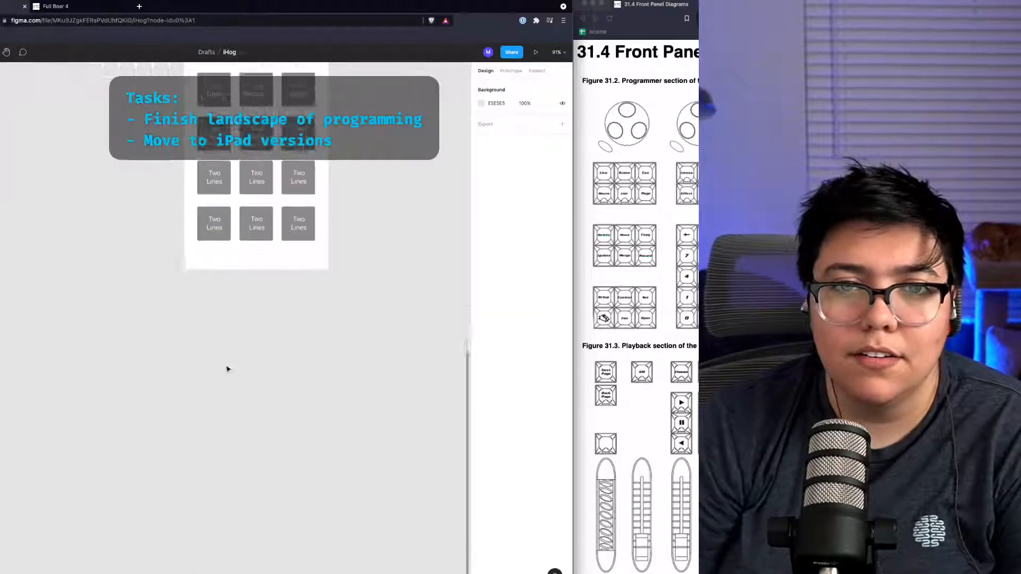
{"action": "scroll", "coordinate": [227, 368], "scroll_direction": "up", "scroll_amount": 5}
{"action": "scroll", "coordinate": [227, 369], "scroll_direction": "left", "scroll_amount": 5}
{"action": "scroll", "coordinate": [226, 368], "scroll_direction": "right", "scroll_amount": 4}
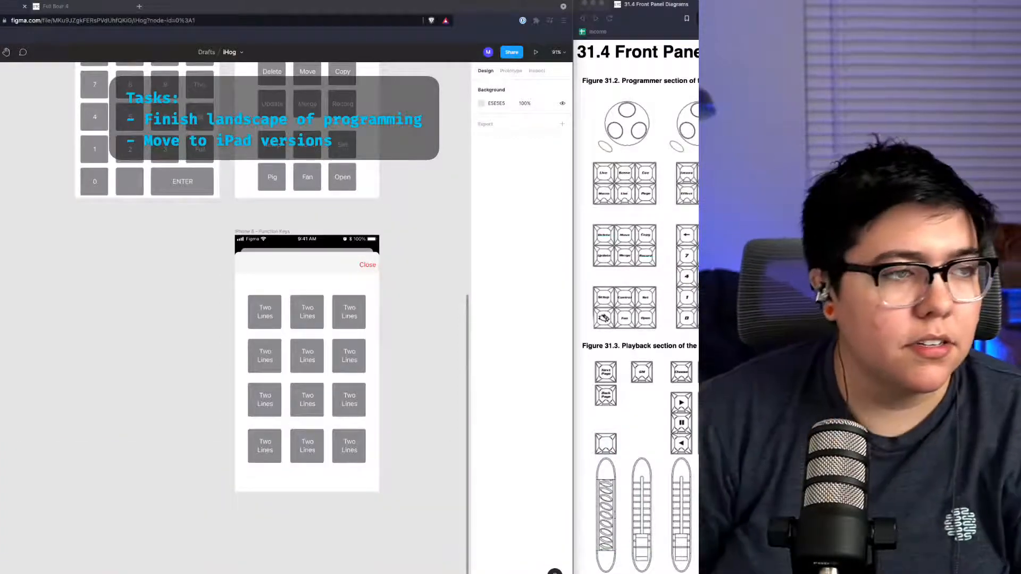
Step: Scroll through the iPhone mockups to review the programming, object keys and function keys layouts
{"action": "left_click", "coordinate": [117, 286]}
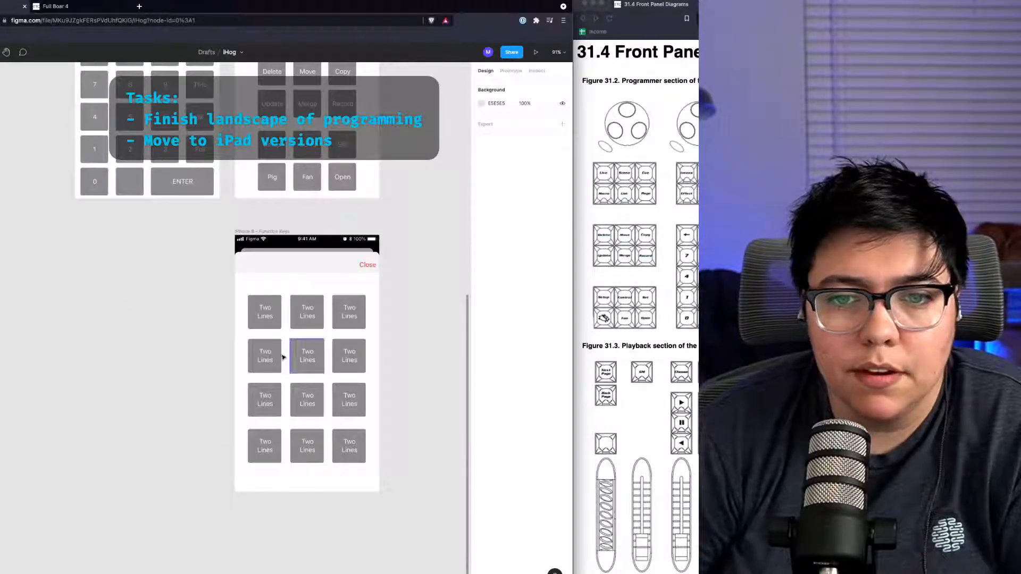
{"action": "scroll", "coordinate": [355, 453], "scroll_direction": "down", "scroll_amount": 3}
{"action": "scroll", "coordinate": [355, 451], "scroll_direction": "up", "scroll_amount": 4}
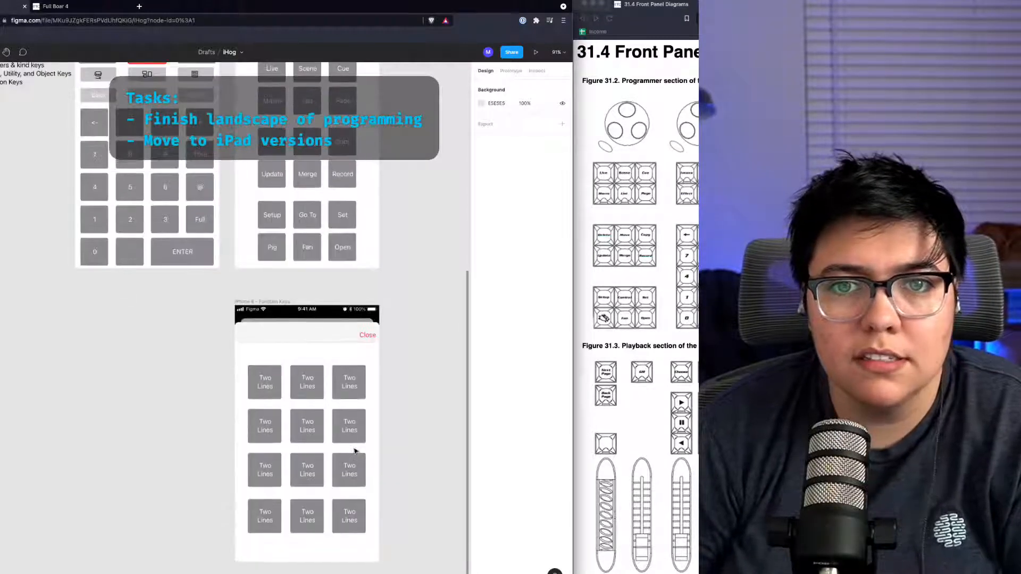
{"action": "scroll", "coordinate": [354, 449], "scroll_direction": "up", "scroll_amount": 5}
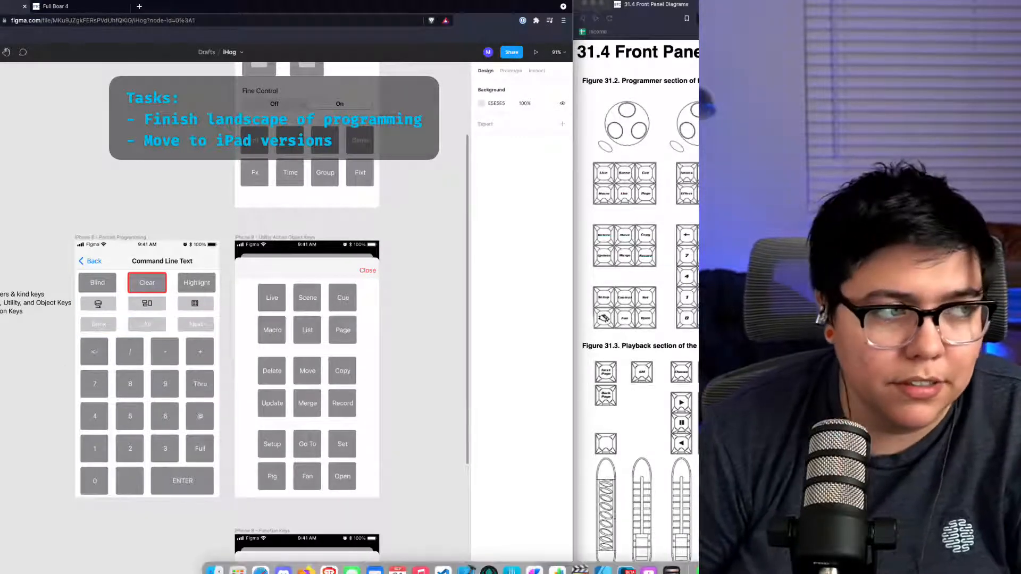
{"action": "scroll", "coordinate": [218, 468], "scroll_direction": "down", "scroll_amount": 3}
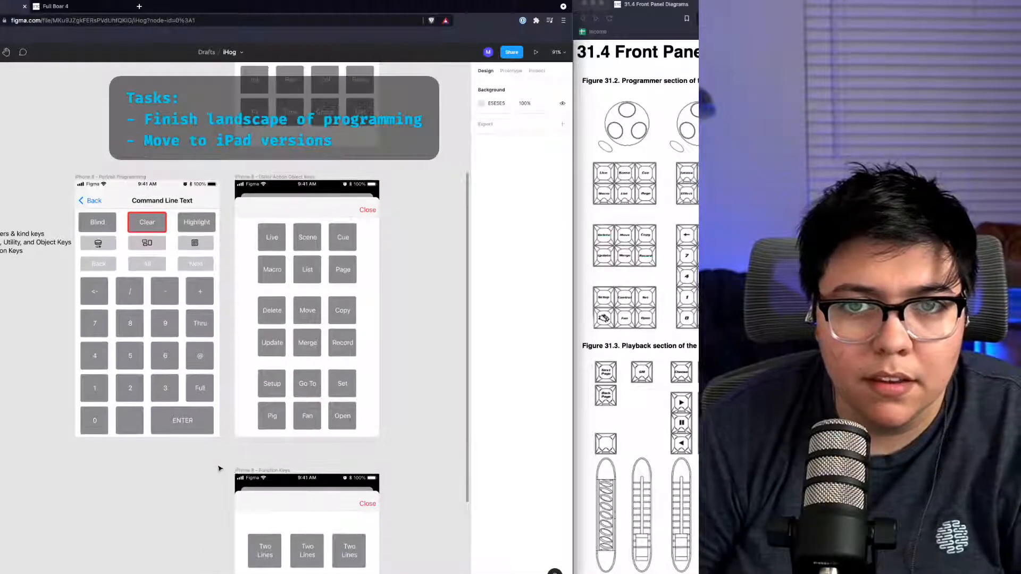
{"action": "scroll", "coordinate": [218, 468], "scroll_direction": "up", "scroll_amount": 15}
{"action": "scroll", "coordinate": [218, 468], "scroll_direction": "down", "scroll_amount": 5}
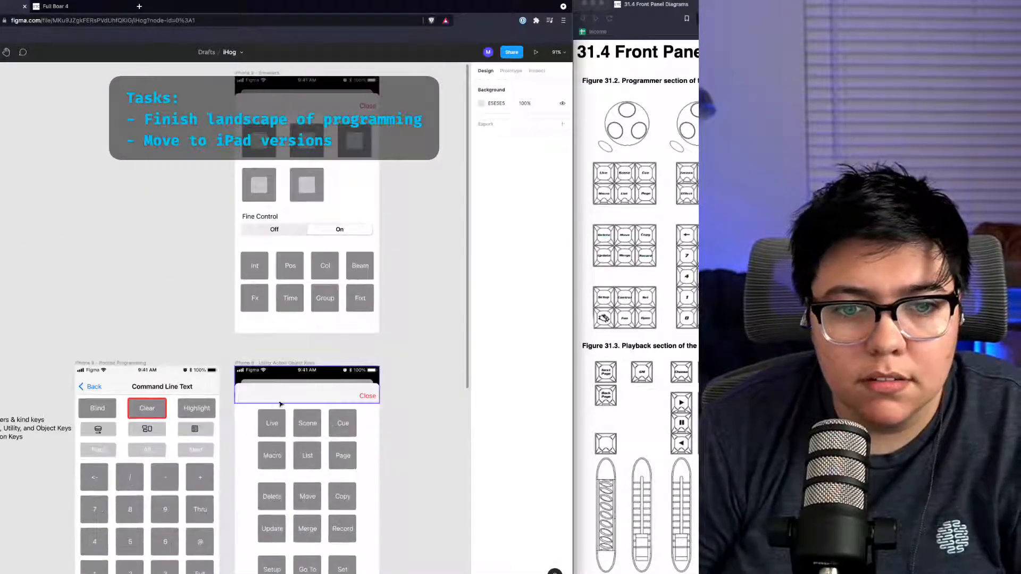
{"action": "scroll", "coordinate": [370, 387], "scroll_direction": "down", "scroll_amount": 10}
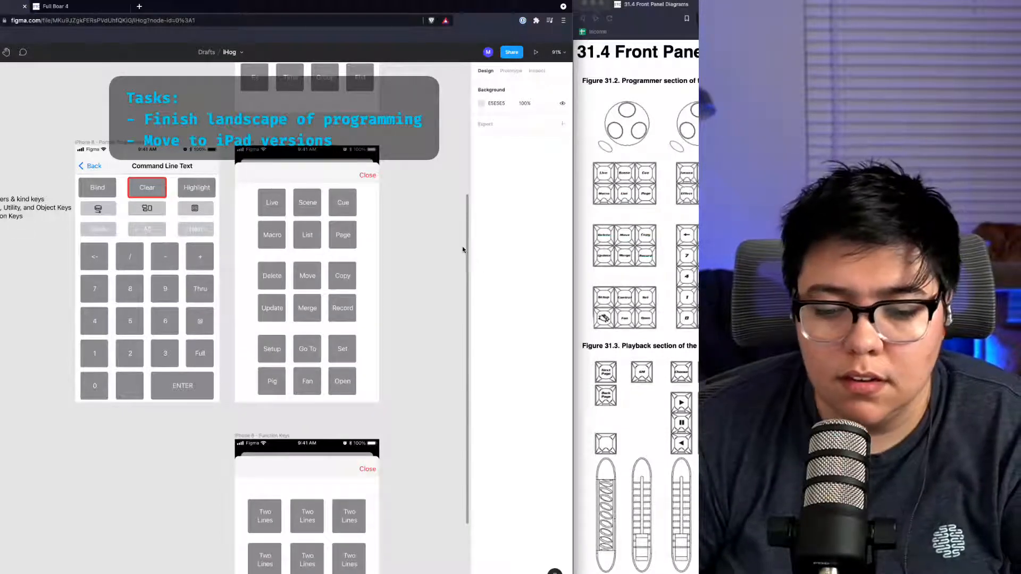
{"action": "scroll", "coordinate": [454, 268], "scroll_direction": "down", "scroll_amount": 1}
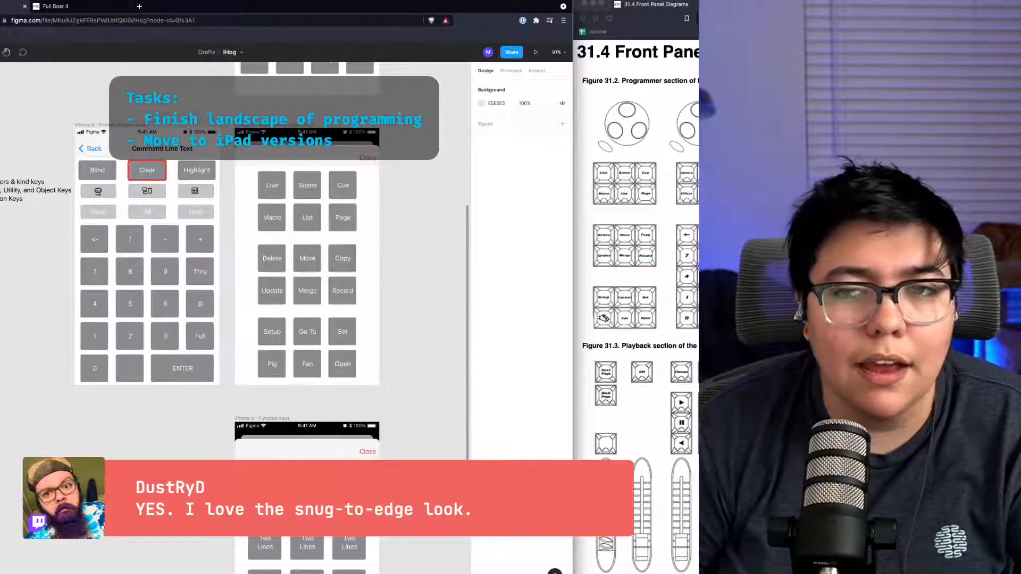
Step: Open a new browser tab, search for pcalc app, and open the PCalc App Store page
{"action": "left_click", "coordinate": [139, 7]}
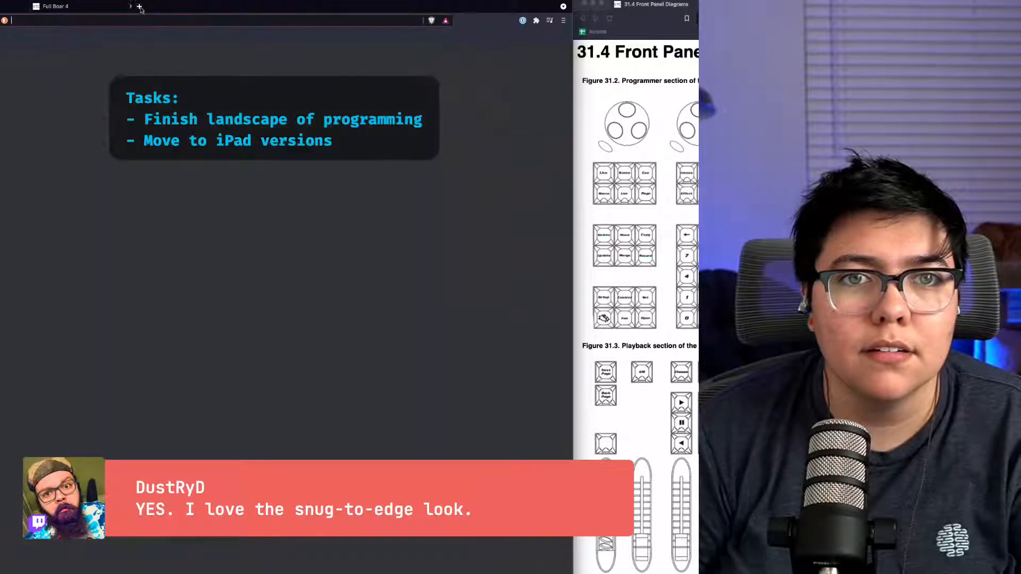
{"action": "type", "text": "pcalc"}
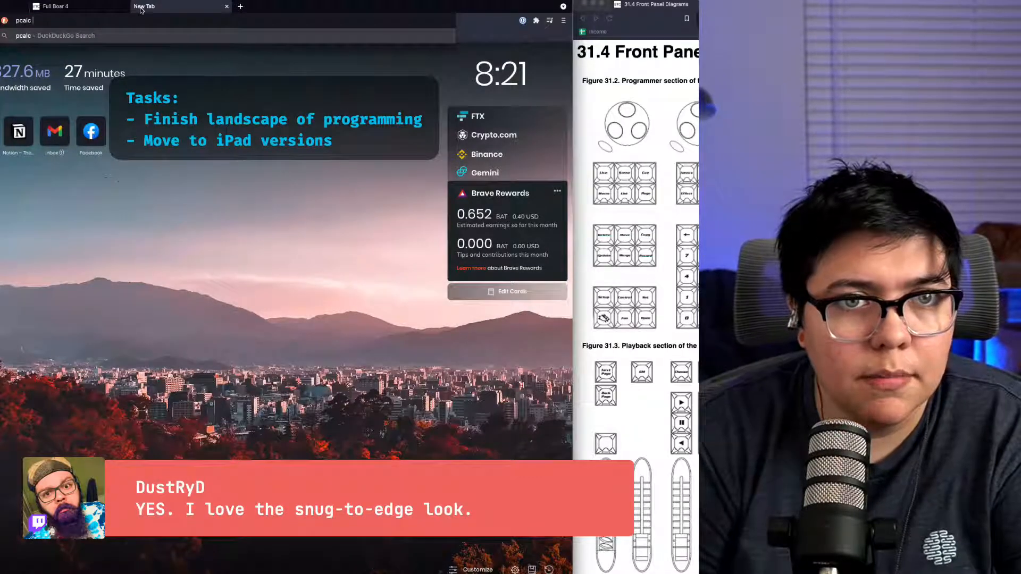
{"action": "type", "text": " app"}
{"action": "key", "text": "Return"}
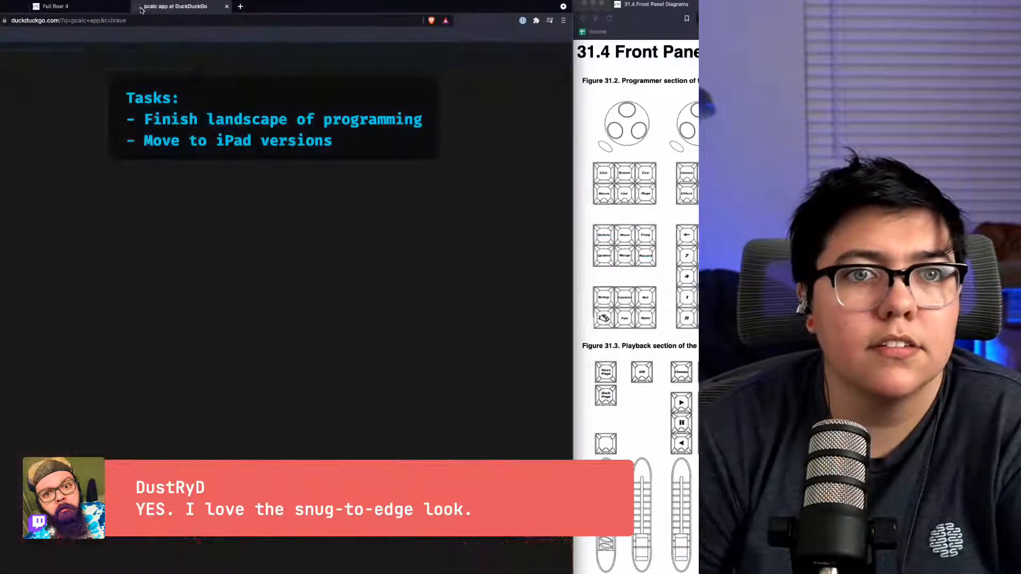
{"action": "left_click", "coordinate": [21, 117]}
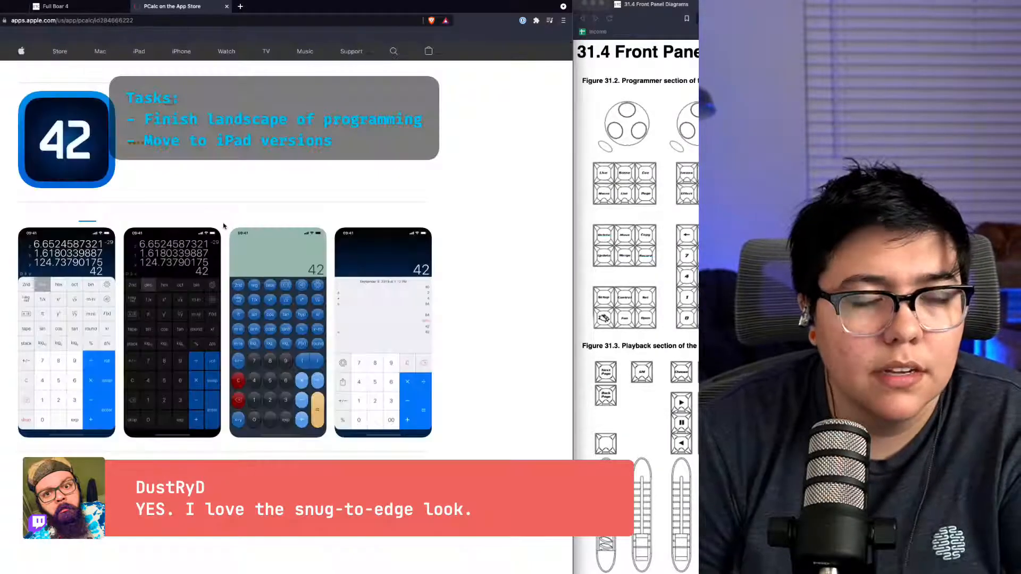
Step: Examine the PCalc iPhone and iPad screenshots and details on its App Store page
{"action": "scroll", "coordinate": [110, 327], "scroll_direction": "down", "scroll_amount": 1}
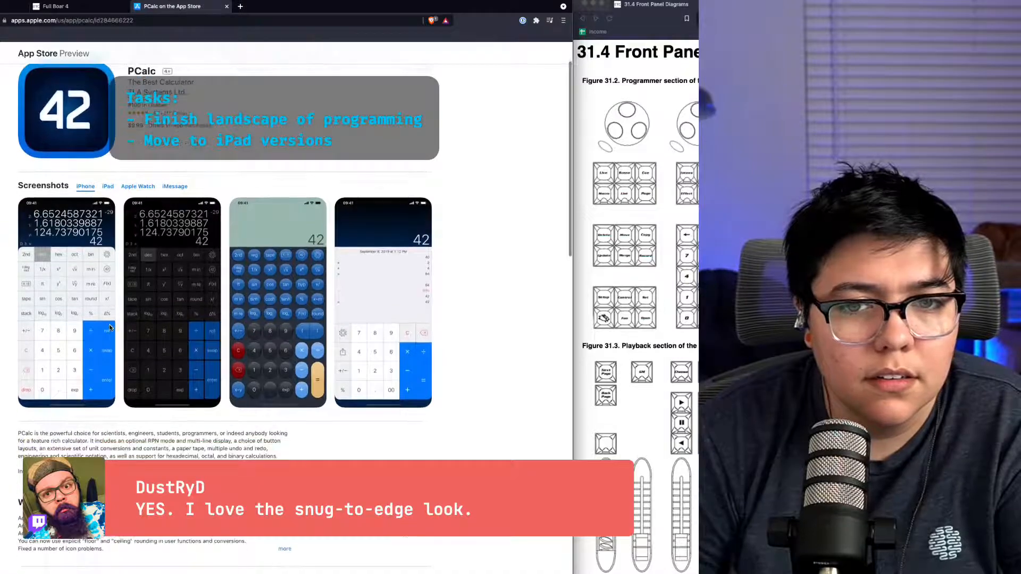
{"action": "scroll", "coordinate": [110, 327], "scroll_direction": "down", "scroll_amount": 3}
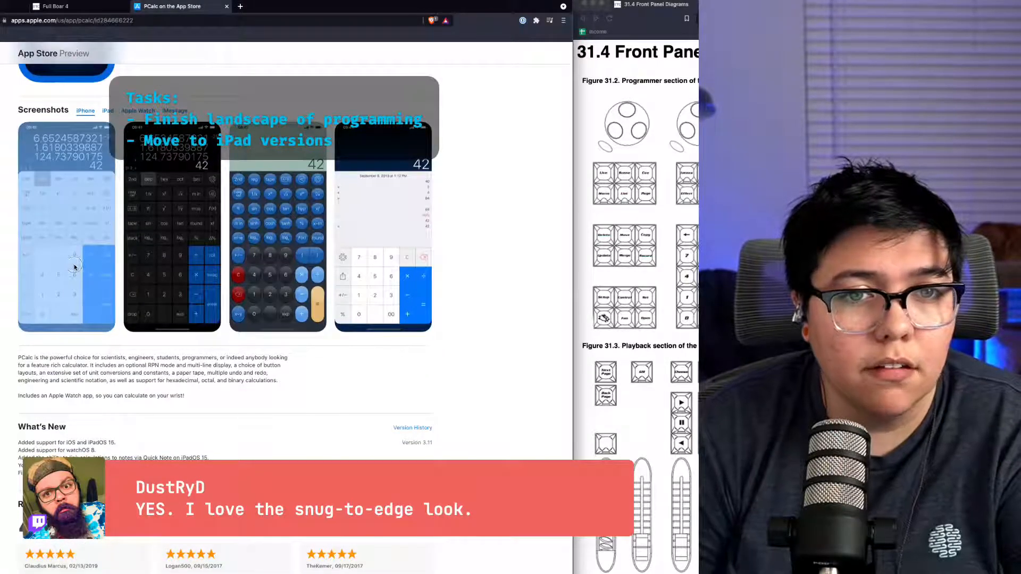
{"action": "scroll", "coordinate": [79, 266], "scroll_direction": "down", "scroll_amount": 10}
{"action": "scroll", "coordinate": [74, 267], "scroll_direction": "up", "scroll_amount": 4}
{"action": "scroll", "coordinate": [74, 267], "scroll_direction": "up", "scroll_amount": 10}
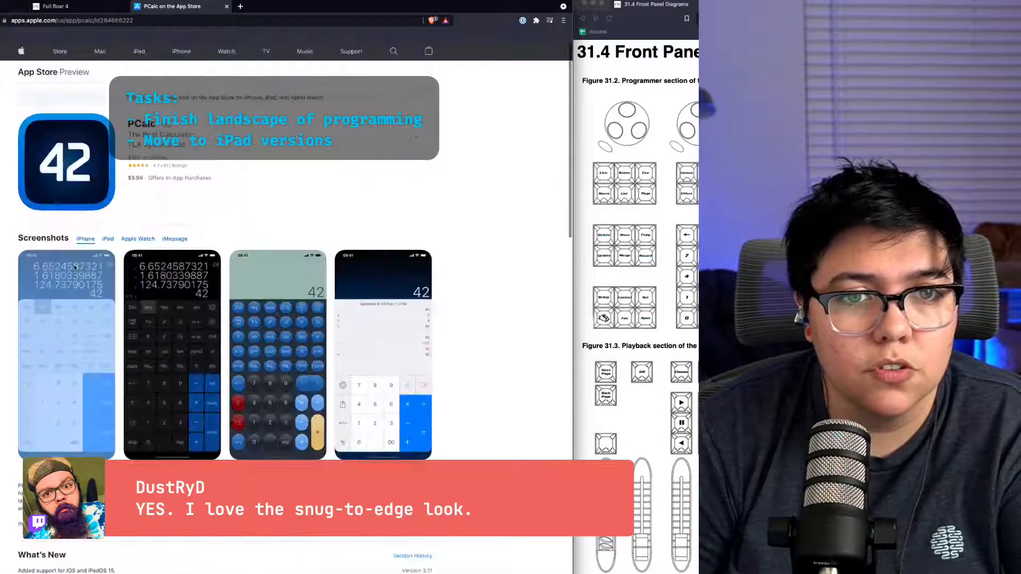
{"action": "left_click", "coordinate": [105, 287]}
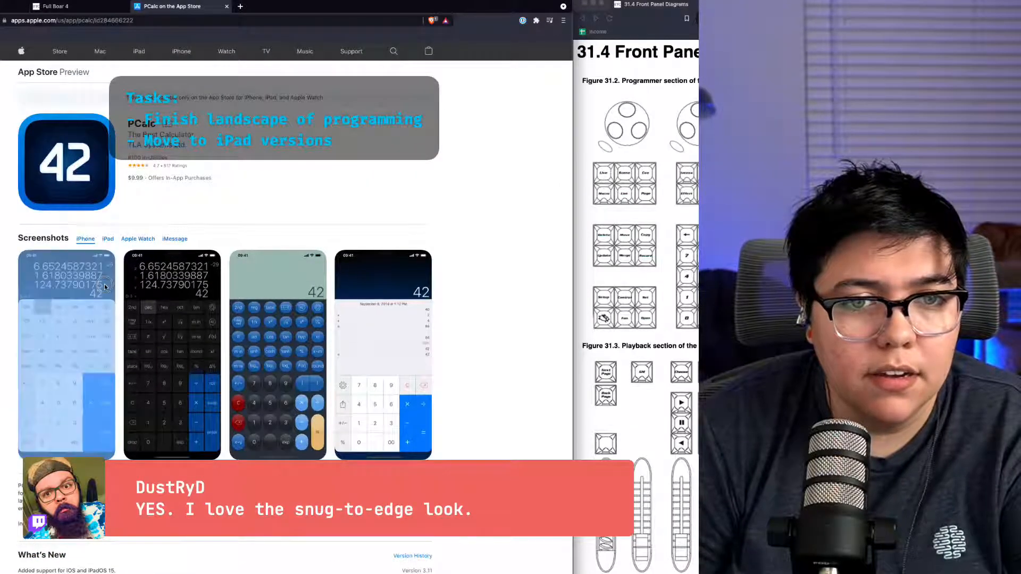
{"action": "left_click", "coordinate": [64, 311]}
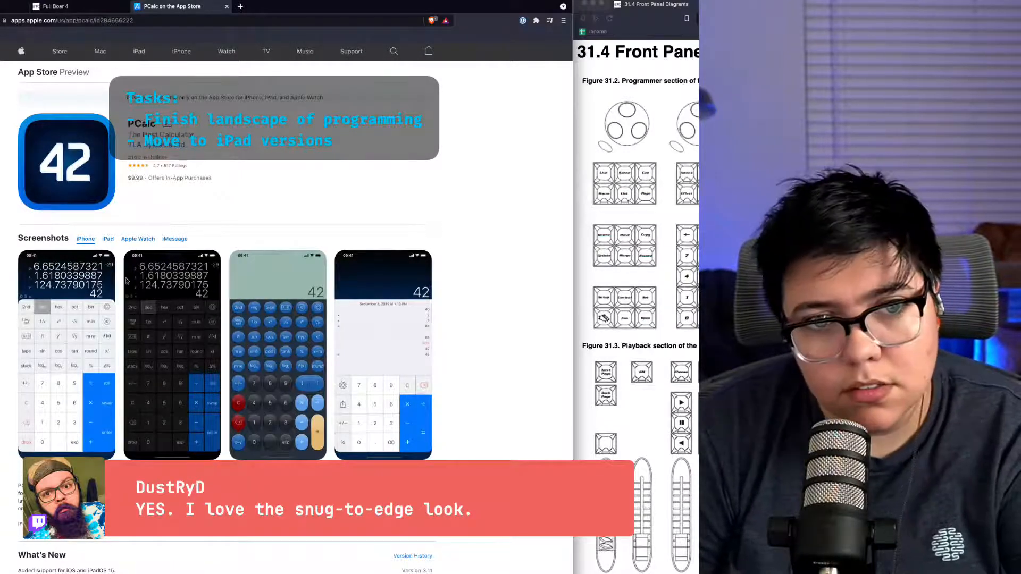
{"action": "left_click", "coordinate": [109, 240]}
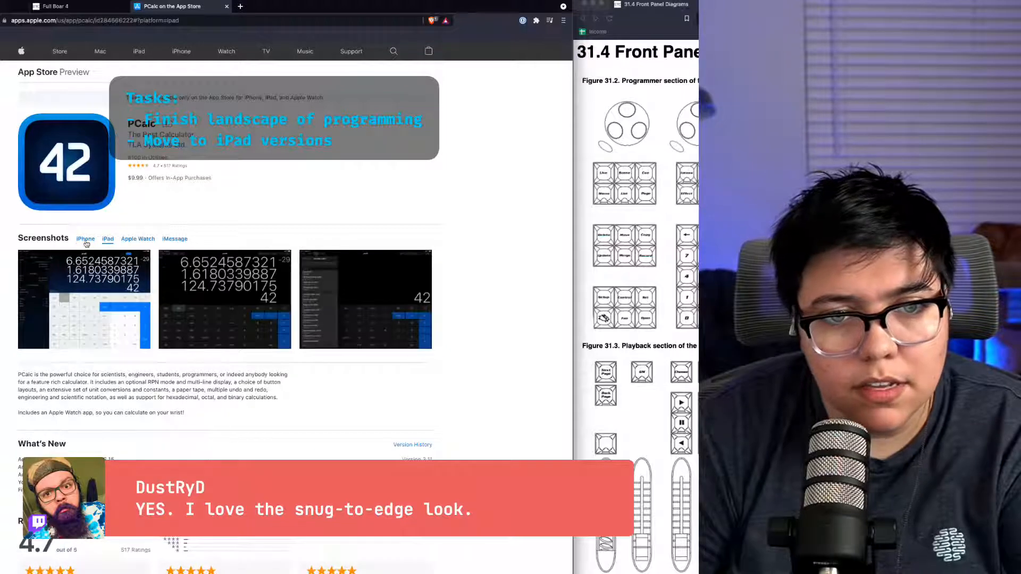
{"action": "left_click", "coordinate": [83, 239]}
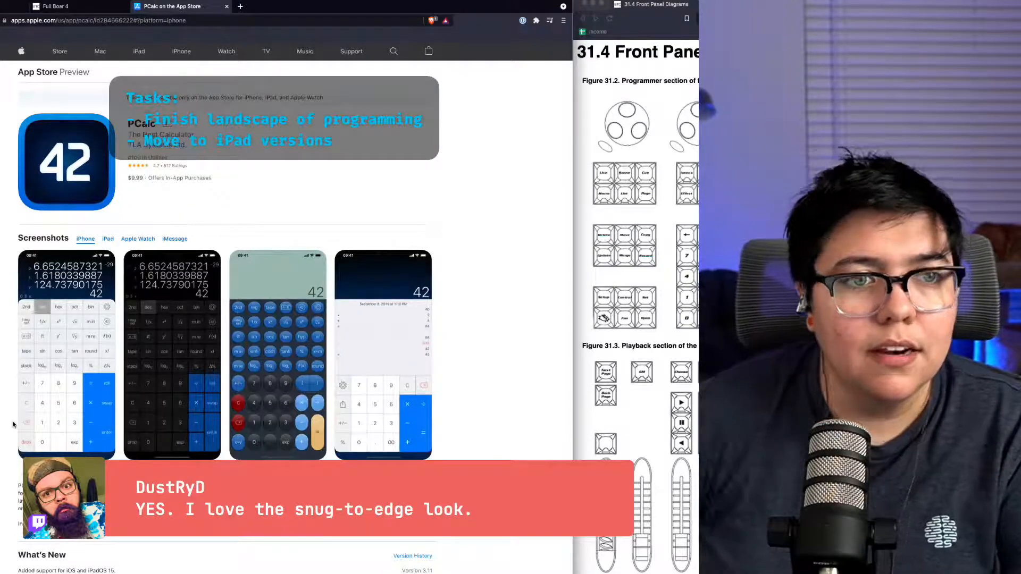
{"action": "scroll", "coordinate": [96, 116], "scroll_direction": "down", "scroll_amount": 7}
{"action": "scroll", "coordinate": [96, 117], "scroll_direction": "down", "scroll_amount": 10}
{"action": "scroll", "coordinate": [148, 443], "scroll_direction": "up", "scroll_amount": 4}
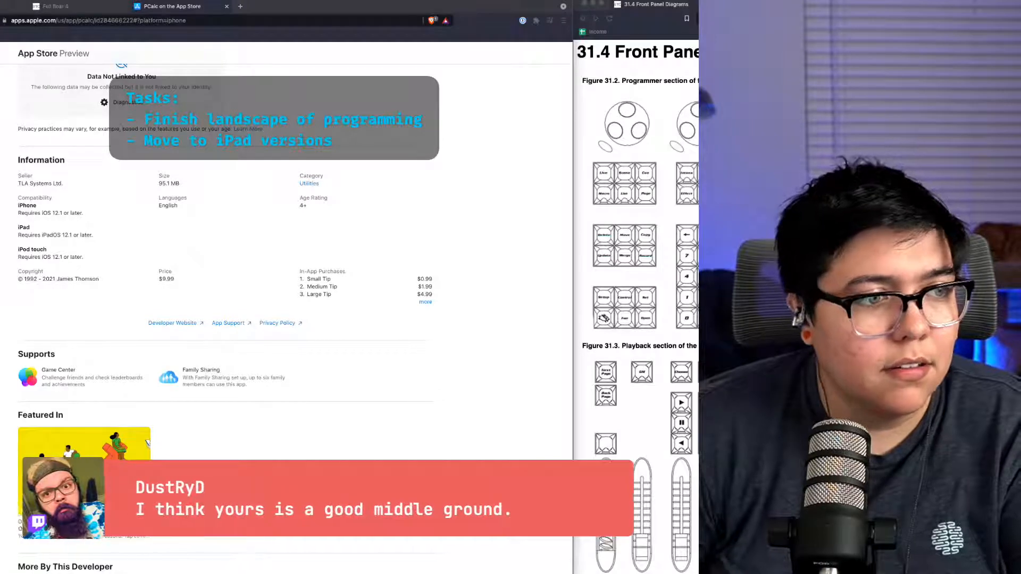
{"action": "scroll", "coordinate": [287, 319], "scroll_direction": "down", "scroll_amount": 1}
{"action": "scroll", "coordinate": [140, 71], "scroll_direction": "up", "scroll_amount": 1}
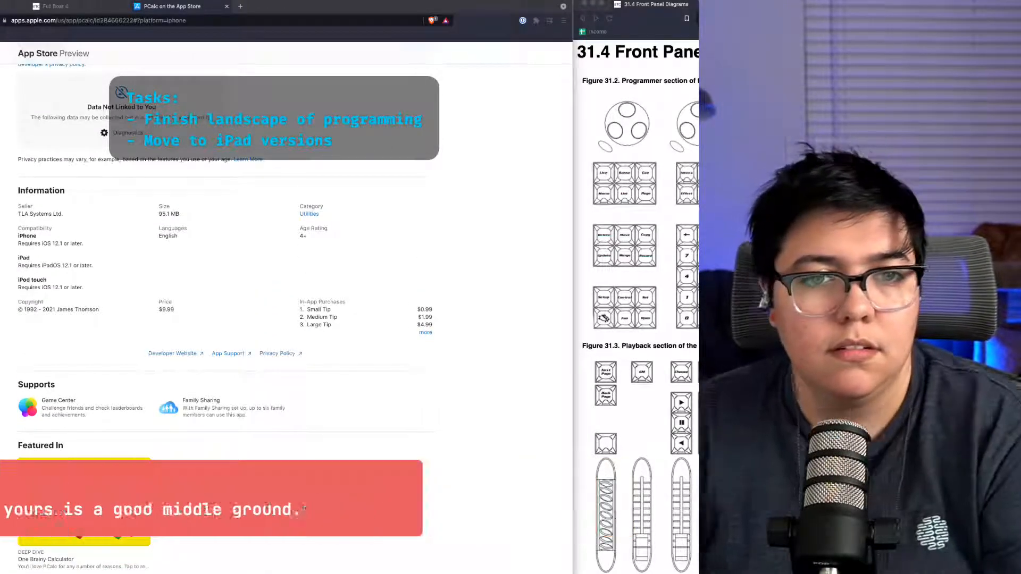
Step: Return to the Figma file and inspect the icon button row in the portrait programming mockup, drilling into its first icon
{"action": "key", "text": "super+Tab"}
{"action": "key", "text": "ctrl+Tab"}
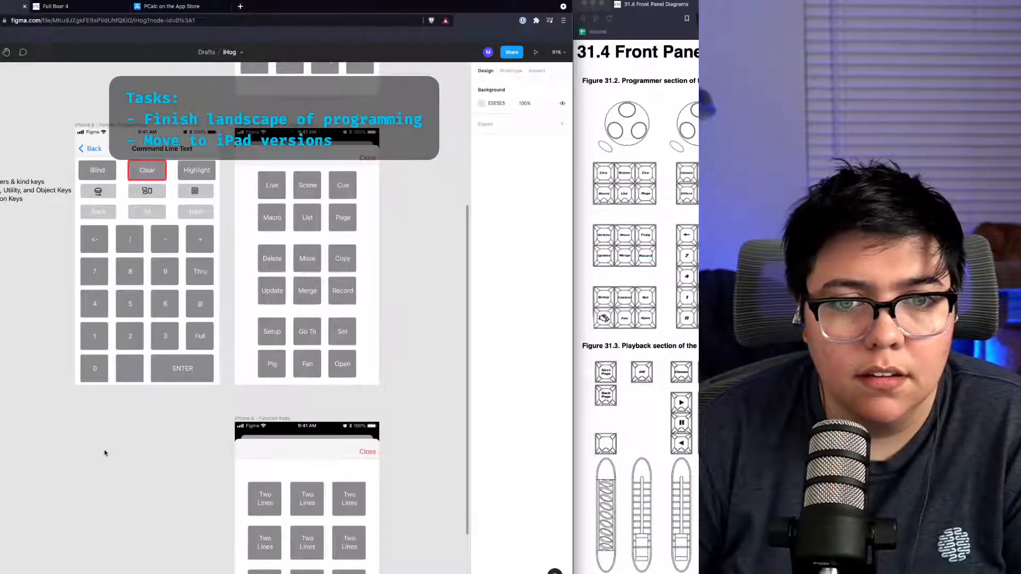
{"action": "scroll", "coordinate": [110, 448], "scroll_direction": "down", "scroll_amount": 1}
{"action": "scroll", "coordinate": [110, 448], "scroll_direction": "up", "scroll_amount": 3}
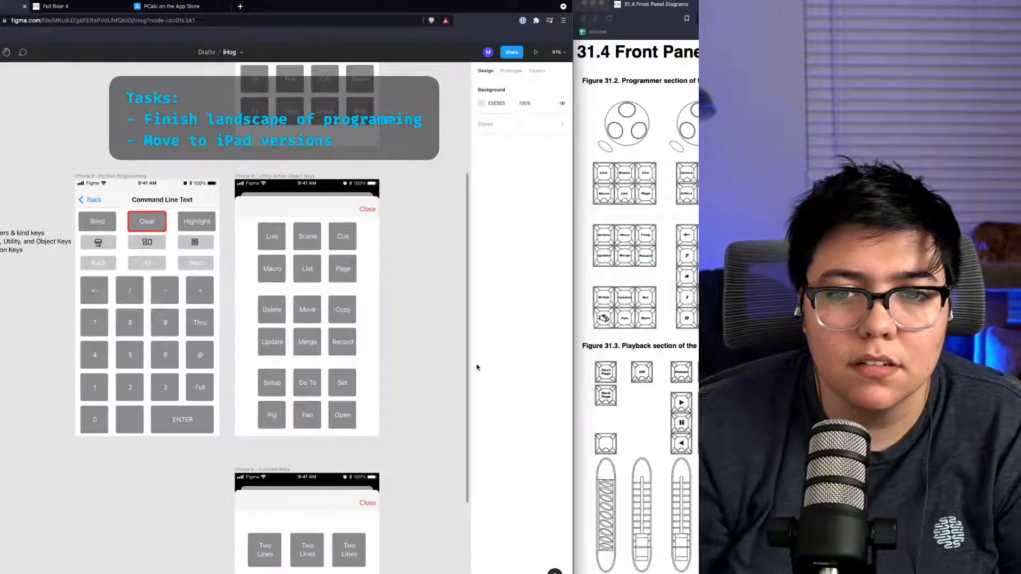
{"action": "scroll", "coordinate": [353, 337], "scroll_direction": "right", "scroll_amount": 3}
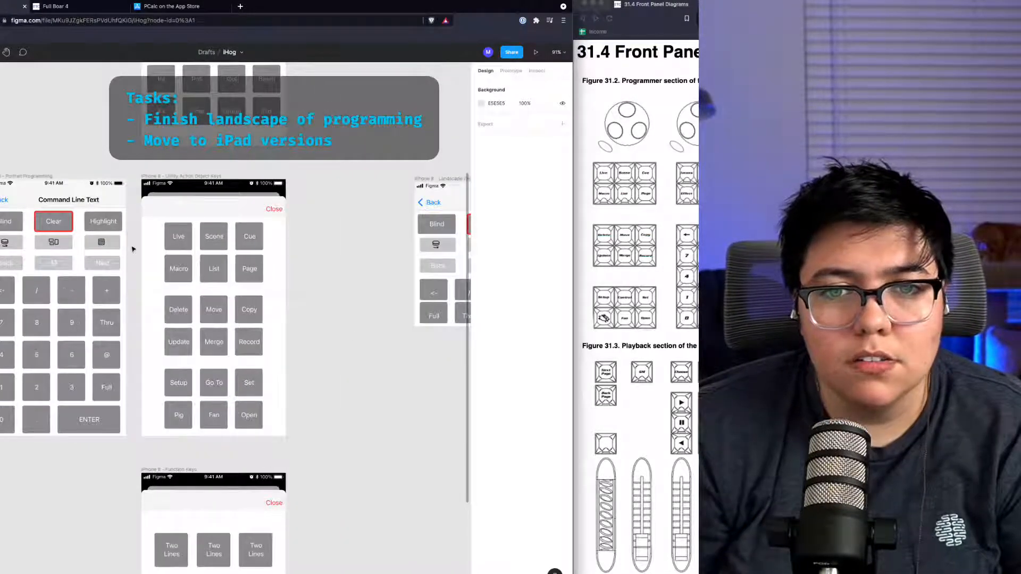
{"action": "scroll", "coordinate": [133, 249], "scroll_direction": "left", "scroll_amount": 7}
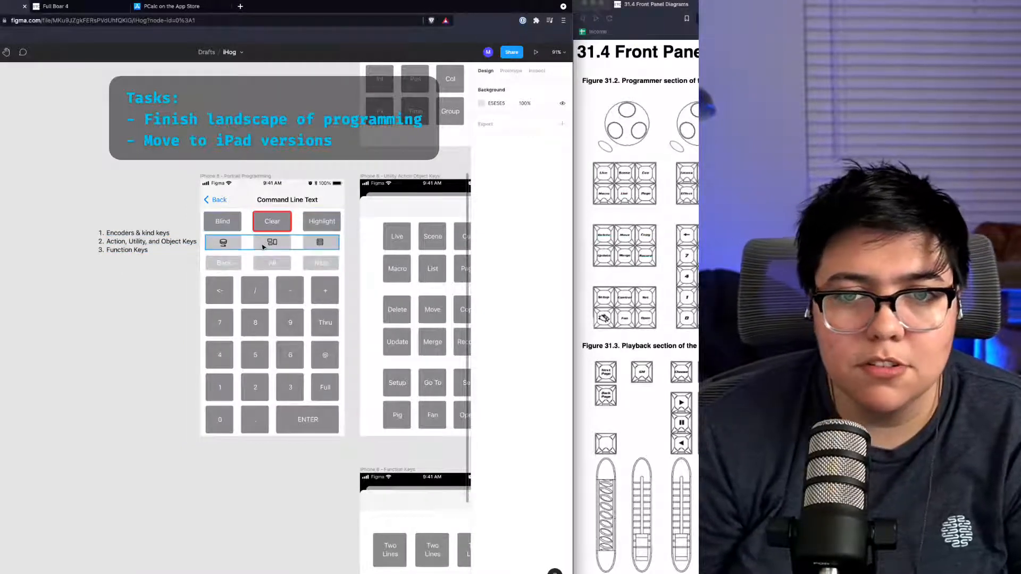
{"action": "left_click", "coordinate": [234, 247]}
{"action": "scroll", "coordinate": [312, 249], "scroll_direction": "right", "scroll_amount": 5}
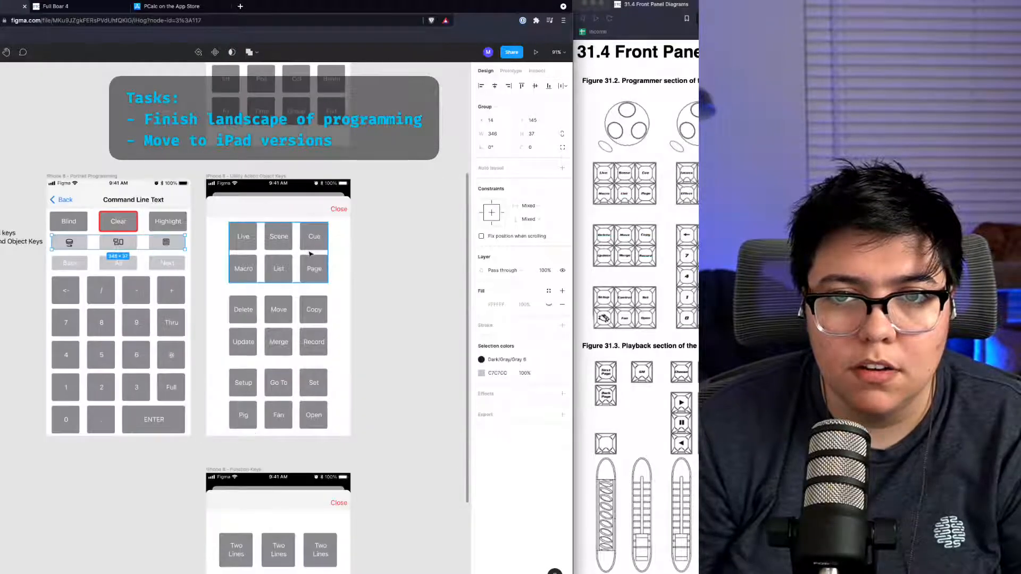
{"action": "double_click", "coordinate": [61, 247]}
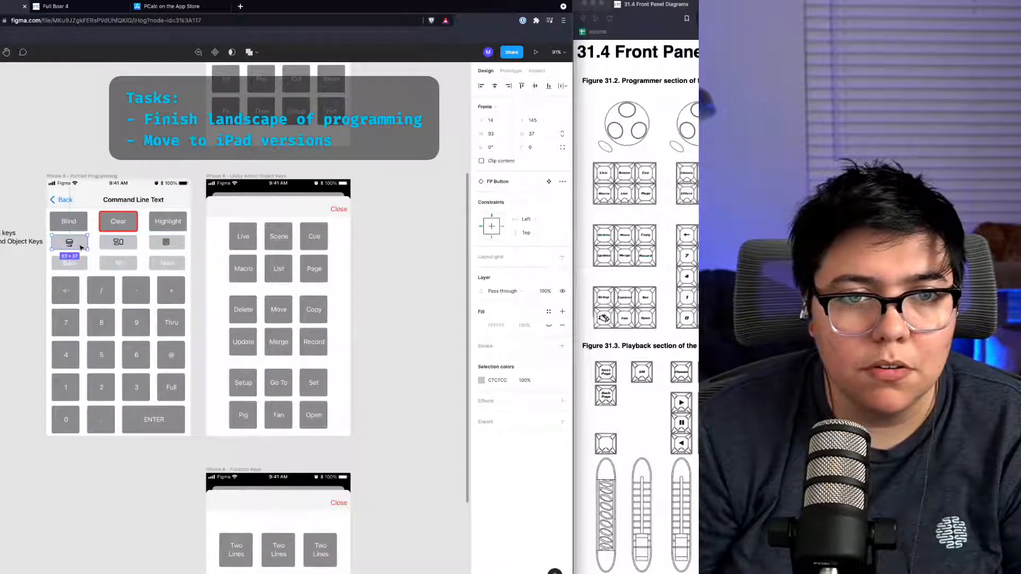
{"action": "double_click", "coordinate": [72, 246]}
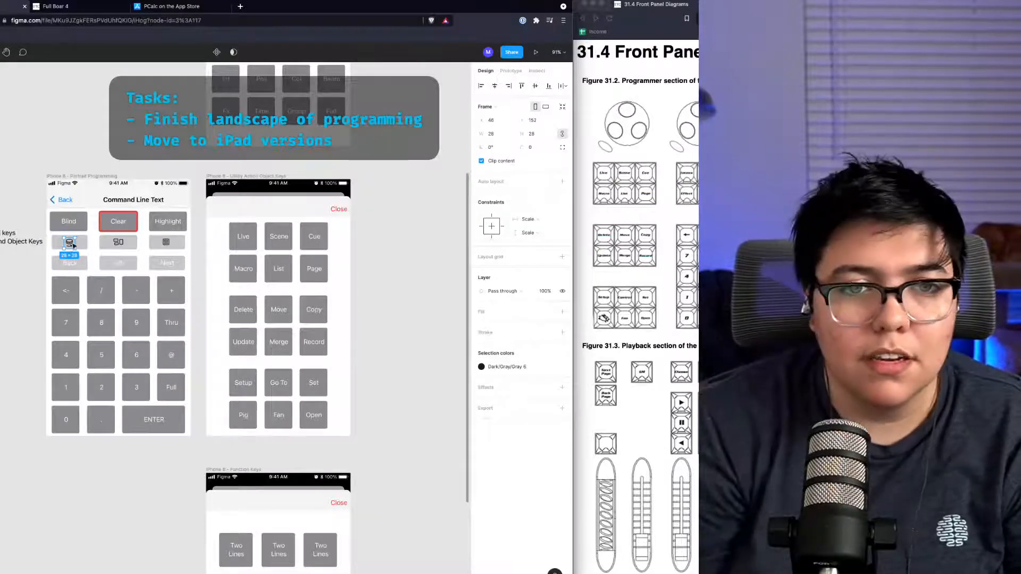
{"action": "left_click", "coordinate": [575, 91]}
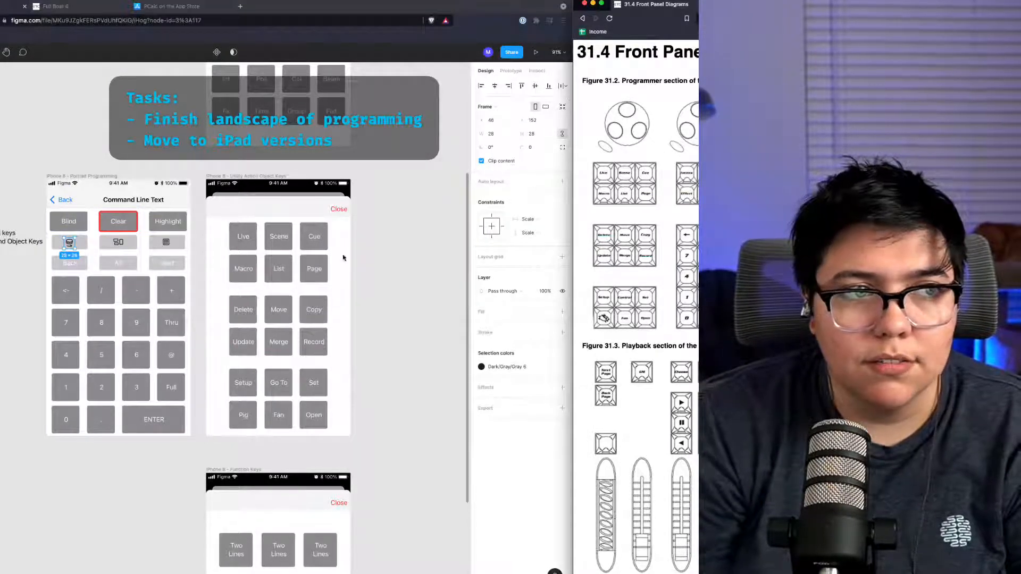
Step: Inspect the square buttons in the encoders mockup and the icon row in the portrait programming mockup
{"action": "scroll", "coordinate": [298, 276], "scroll_direction": "down", "scroll_amount": 3}
{"action": "scroll", "coordinate": [261, 305], "scroll_direction": "up", "scroll_amount": 10}
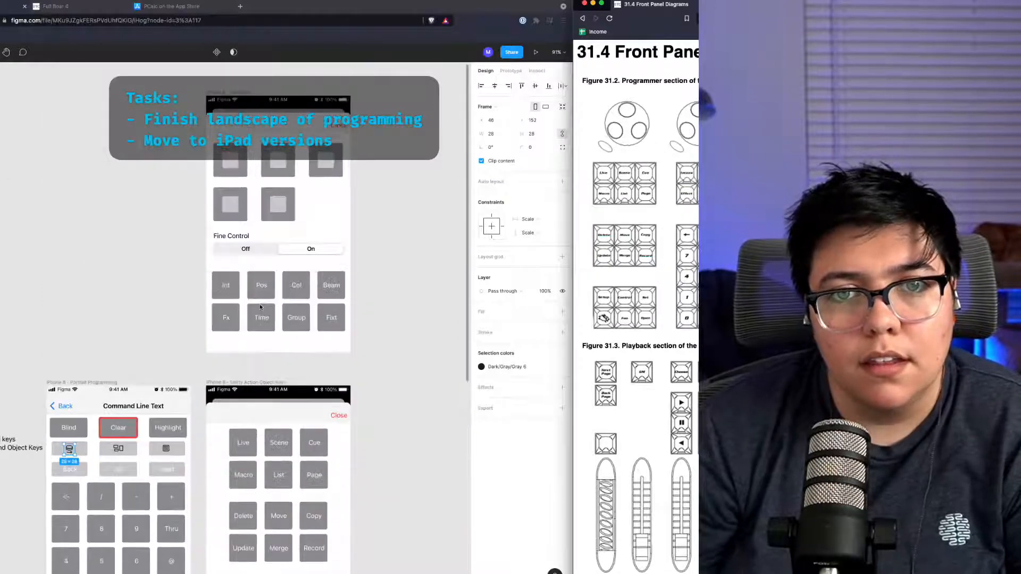
{"action": "left_click", "coordinate": [277, 198]}
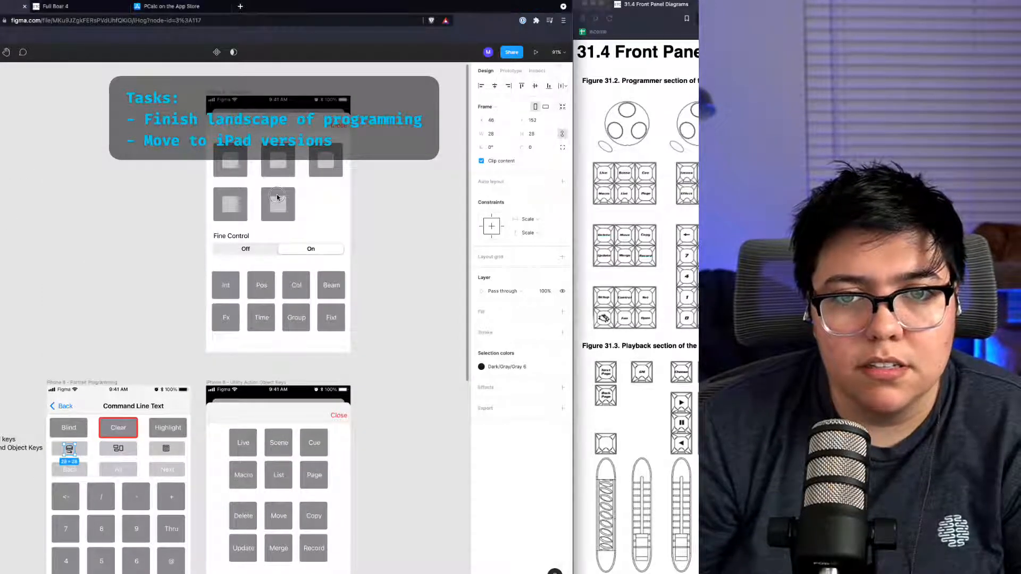
{"action": "left_click", "coordinate": [282, 194]}
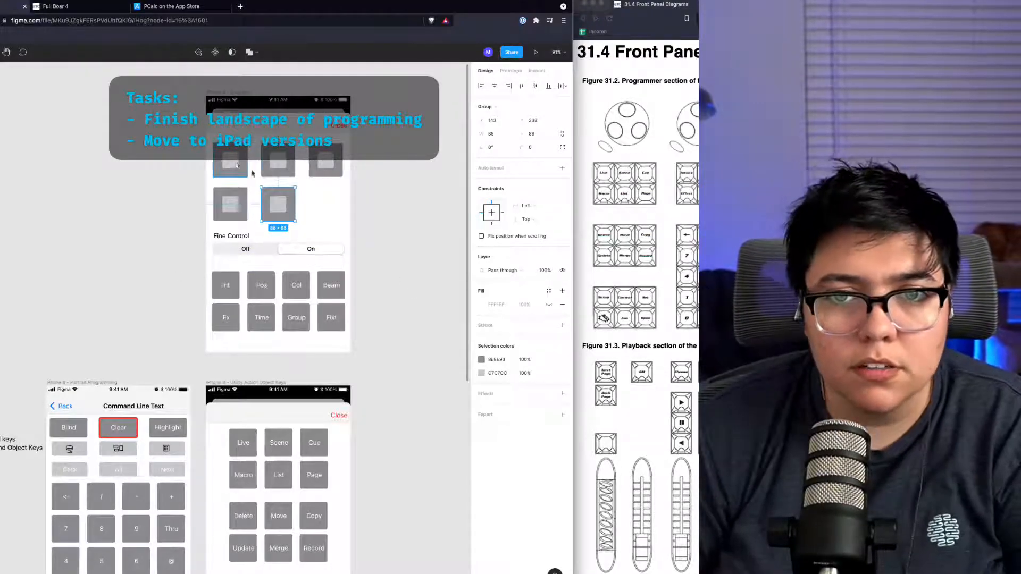
{"action": "scroll", "coordinate": [331, 217], "scroll_direction": "down", "scroll_amount": 3}
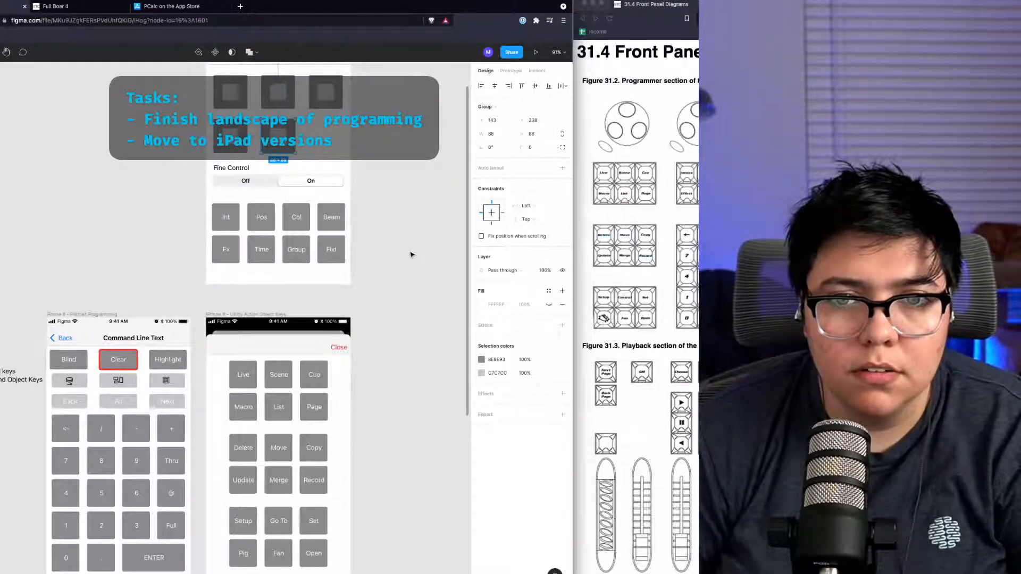
{"action": "scroll", "coordinate": [412, 254], "scroll_direction": "down", "scroll_amount": 5}
{"action": "scroll", "coordinate": [412, 254], "scroll_direction": "up", "scroll_amount": 12}
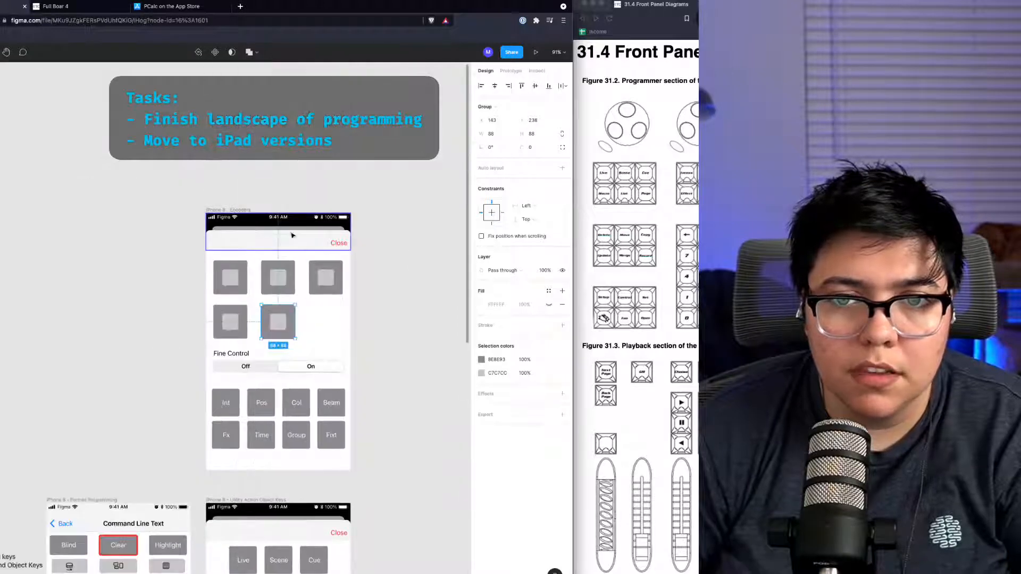
{"action": "scroll", "coordinate": [180, 266], "scroll_direction": "down", "scroll_amount": 12}
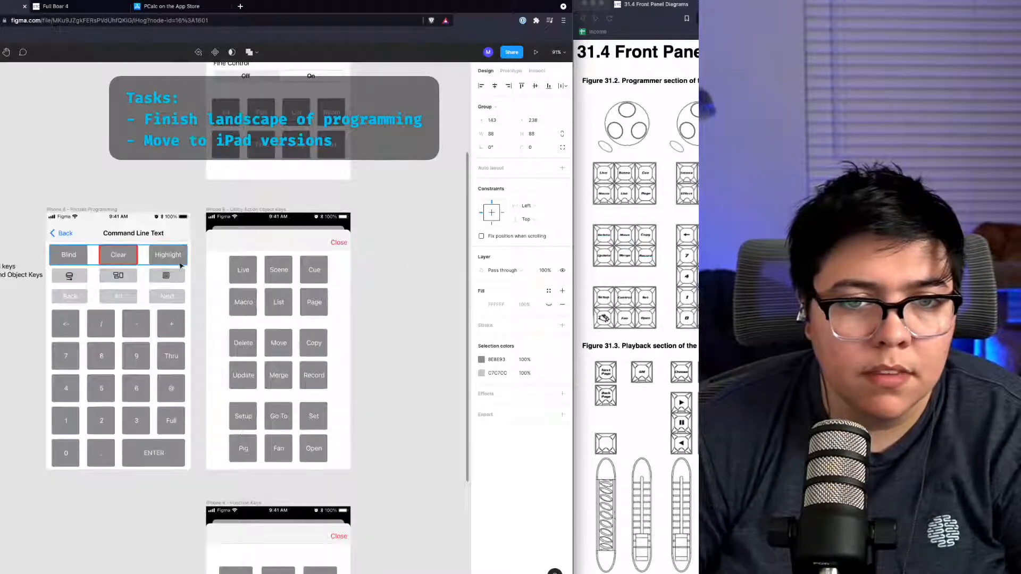
{"action": "left_click", "coordinate": [116, 279]}
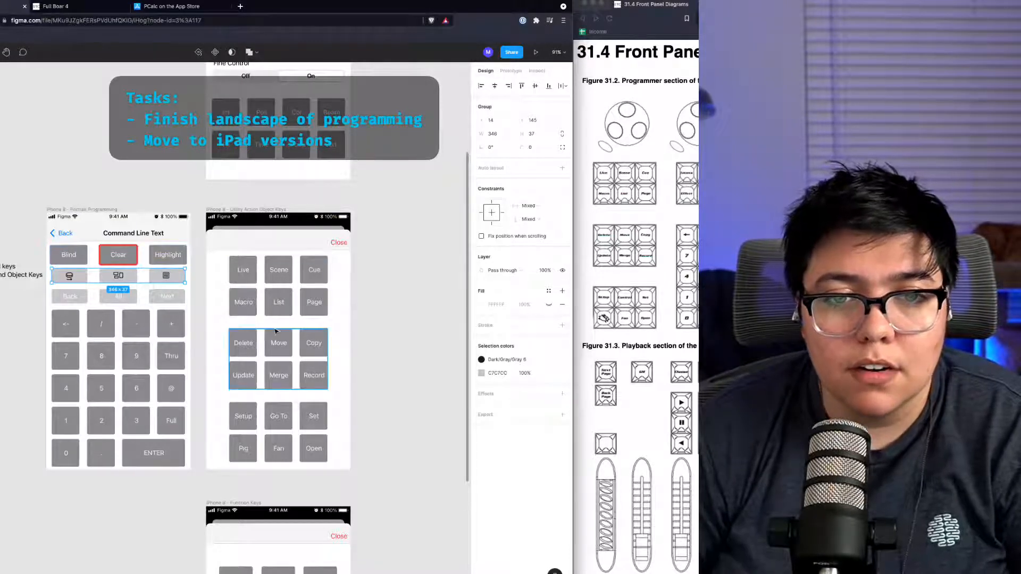
Step: Examine the icon row, the utility keys and the function keys mockups across the iPhone layouts
{"action": "double_click", "coordinate": [165, 276]}
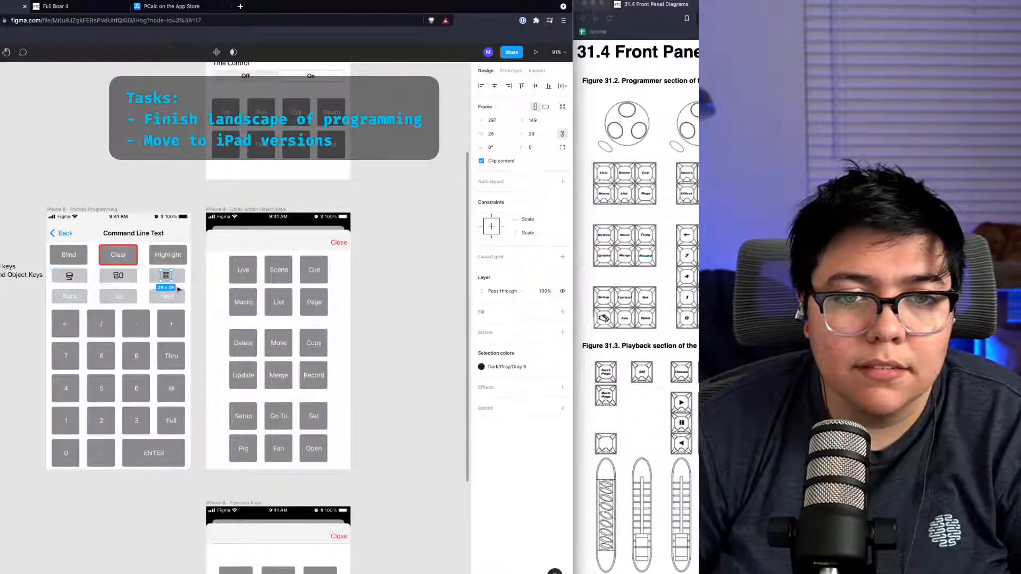
{"action": "scroll", "coordinate": [179, 276], "scroll_direction": "down", "scroll_amount": 8}
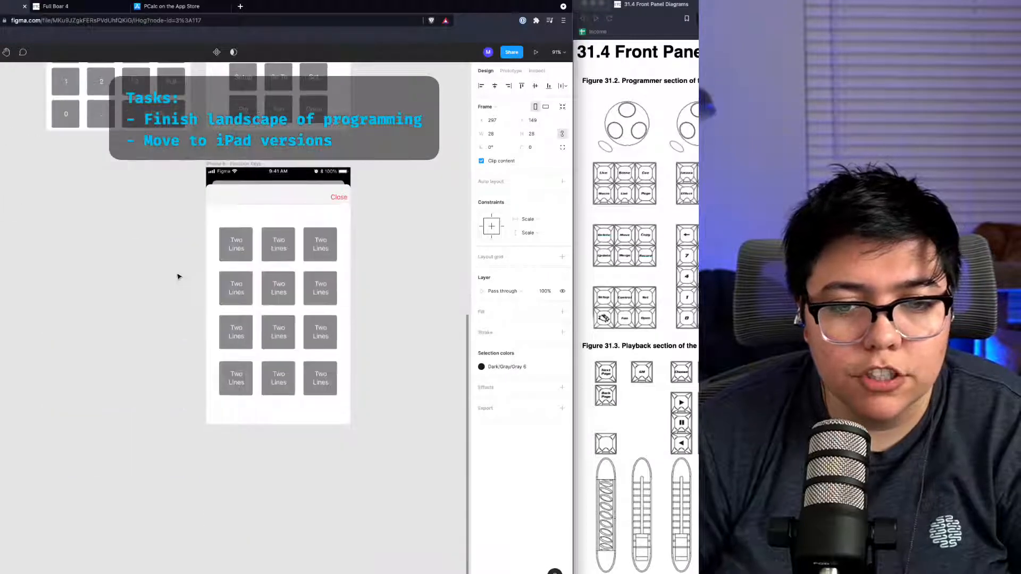
{"action": "left_click", "coordinate": [338, 419]}
{"action": "scroll", "coordinate": [453, 424], "scroll_direction": "up", "scroll_amount": 11}
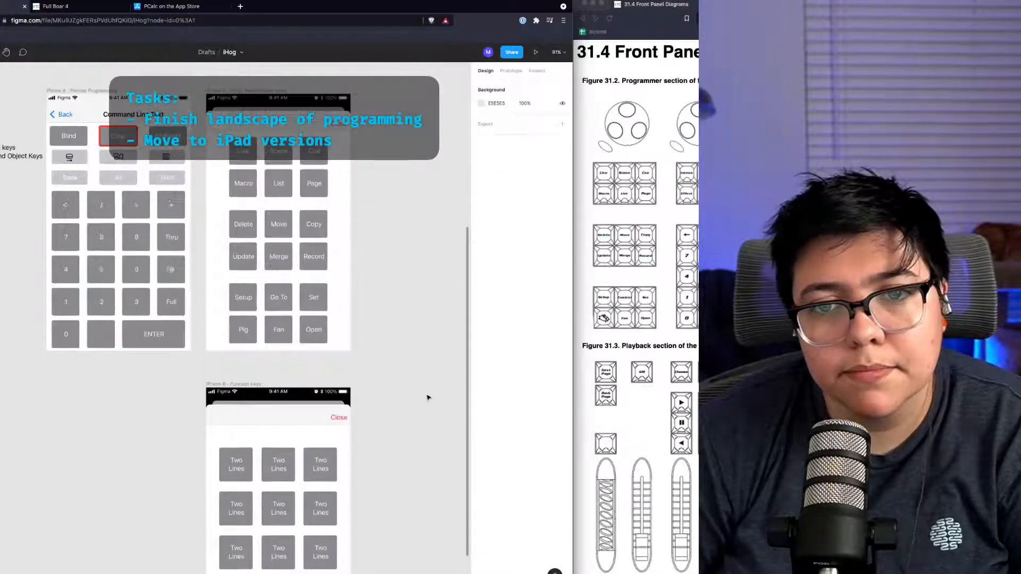
{"action": "scroll", "coordinate": [428, 396], "scroll_direction": "down", "scroll_amount": 12}
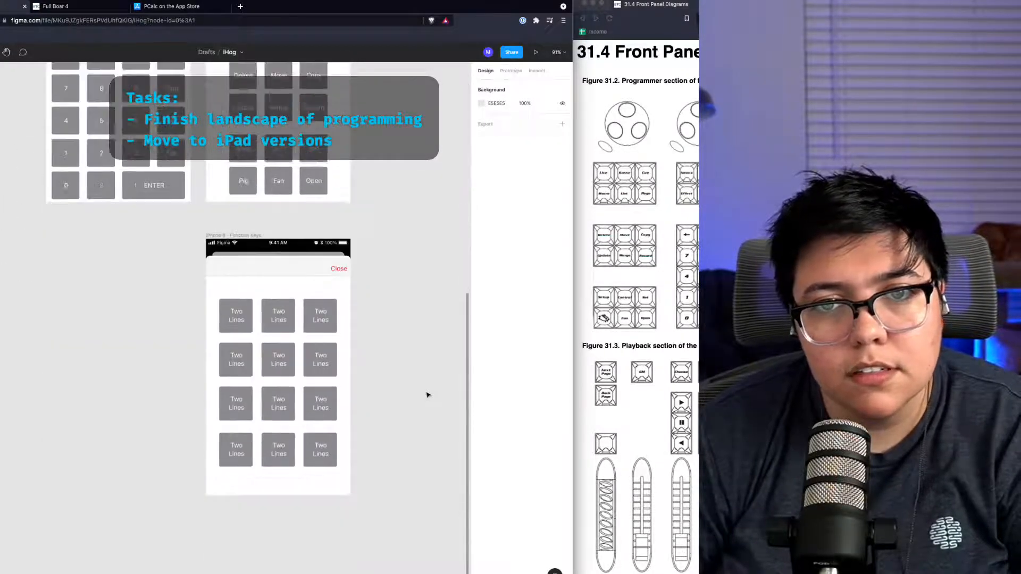
{"action": "scroll", "coordinate": [426, 390], "scroll_direction": "up", "scroll_amount": 3}
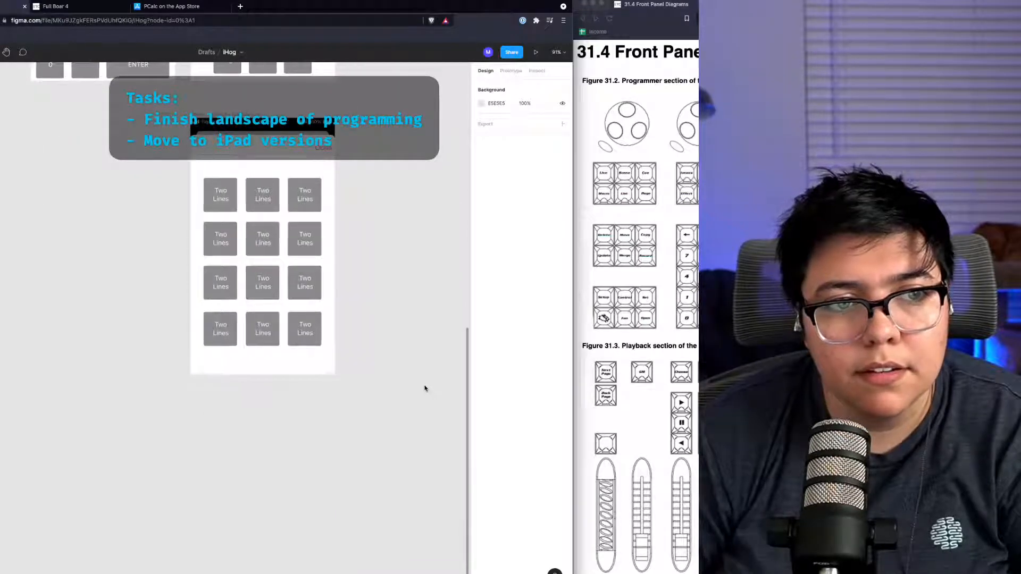
{"action": "scroll", "coordinate": [423, 384], "scroll_direction": "up", "scroll_amount": 13}
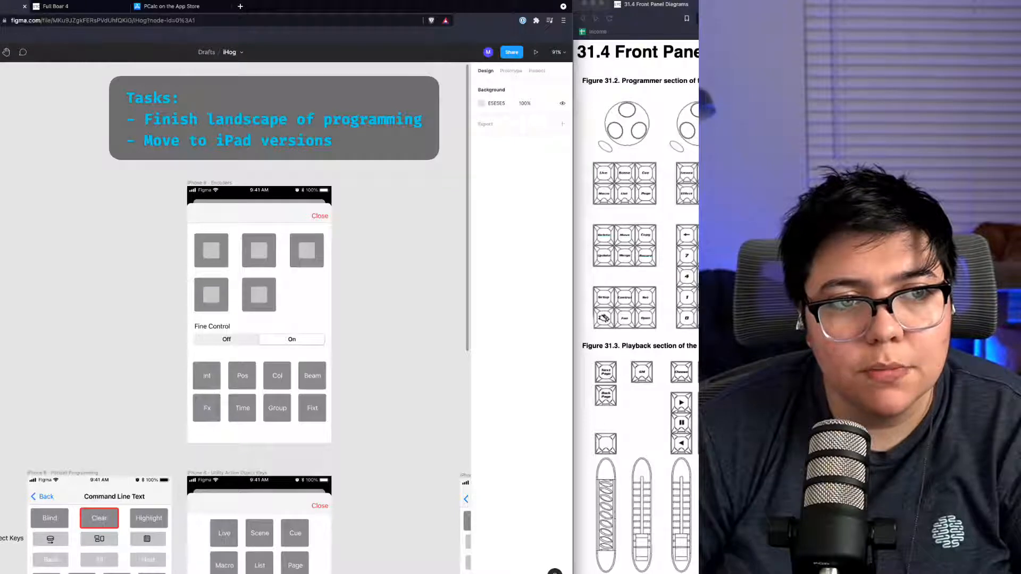
{"action": "scroll", "coordinate": [259, 319], "scroll_direction": "down", "scroll_amount": 1}
{"action": "scroll", "coordinate": [259, 319], "scroll_direction": "down", "scroll_amount": 7}
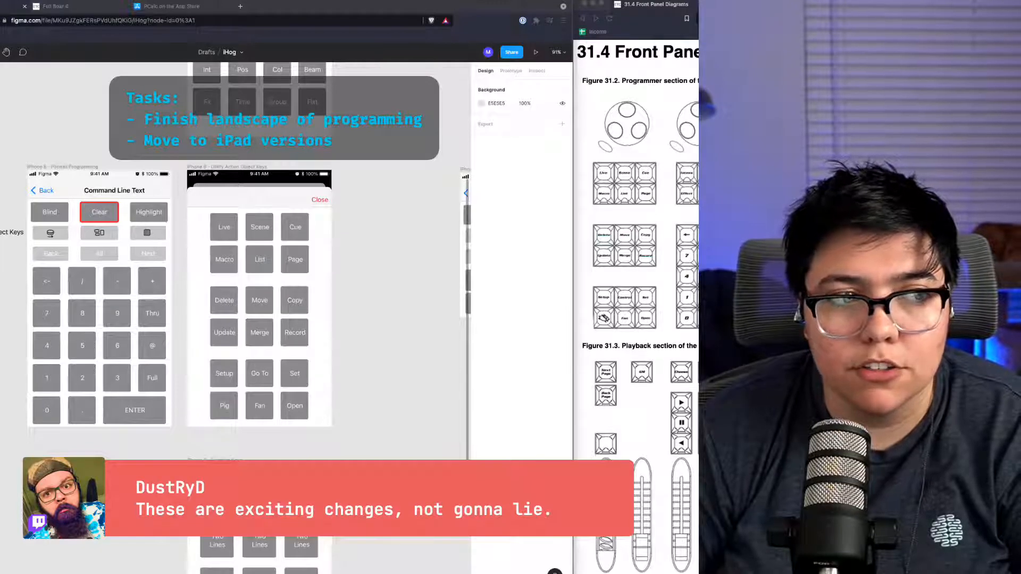
{"action": "left_click", "coordinate": [198, 299]}
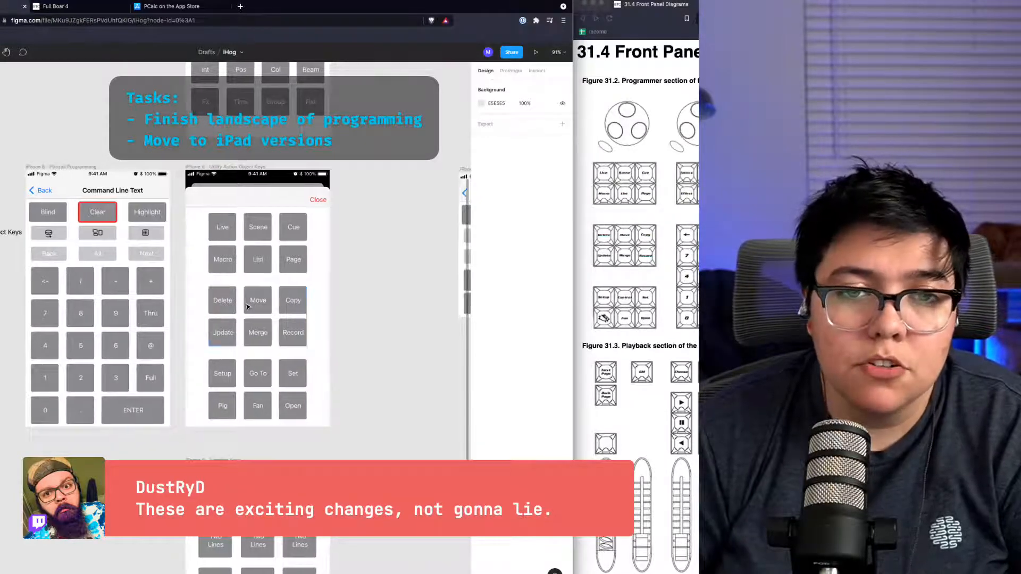
Step: Vertically center the labels of the operator keys and the Full, Thru, @ and period keys in the landscape programming mockup
{"action": "scroll", "coordinate": [246, 307], "scroll_direction": "left", "scroll_amount": 3}
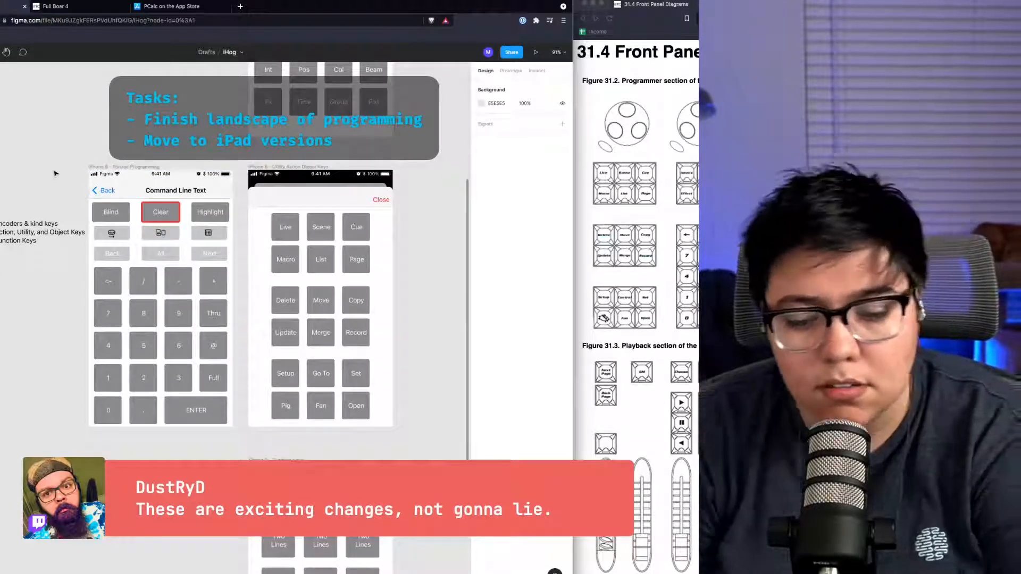
{"action": "scroll", "coordinate": [133, 208], "scroll_direction": "right", "scroll_amount": 5}
{"action": "scroll", "coordinate": [133, 207], "scroll_direction": "right", "scroll_amount": 7}
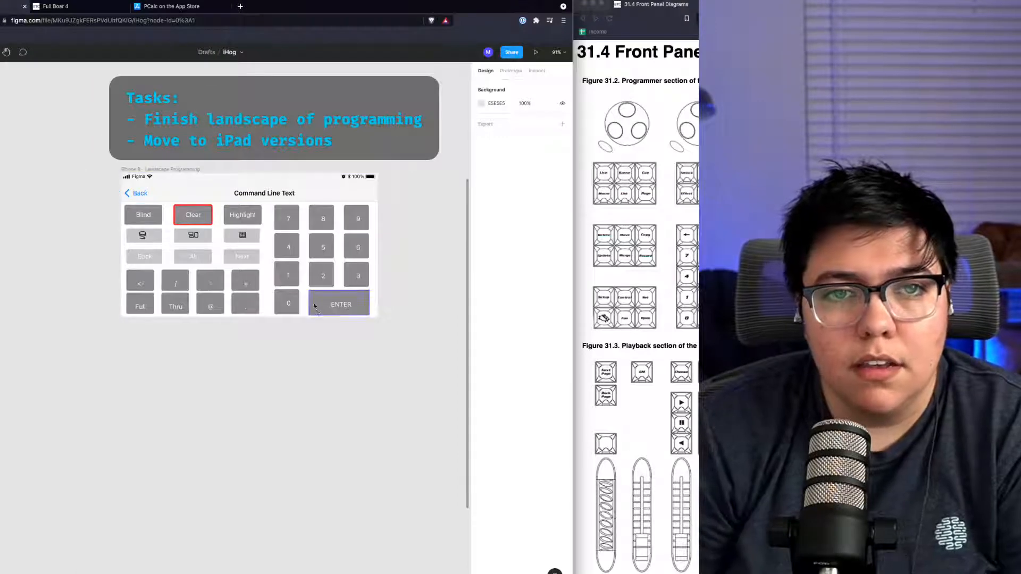
{"action": "scroll", "coordinate": [225, 172], "scroll_direction": "down", "scroll_amount": 2}
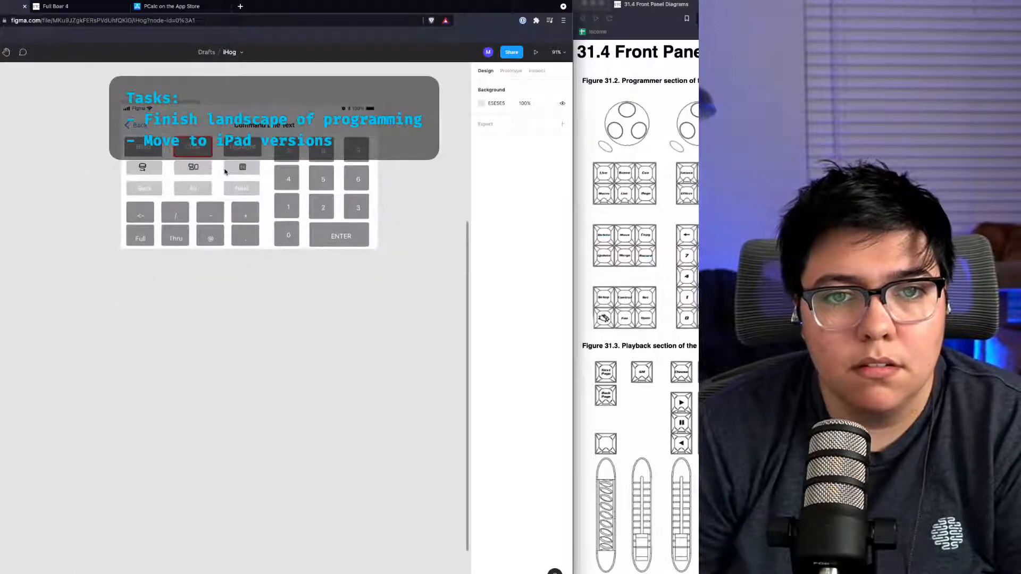
{"action": "scroll", "coordinate": [225, 171], "scroll_direction": "right", "scroll_amount": 2}
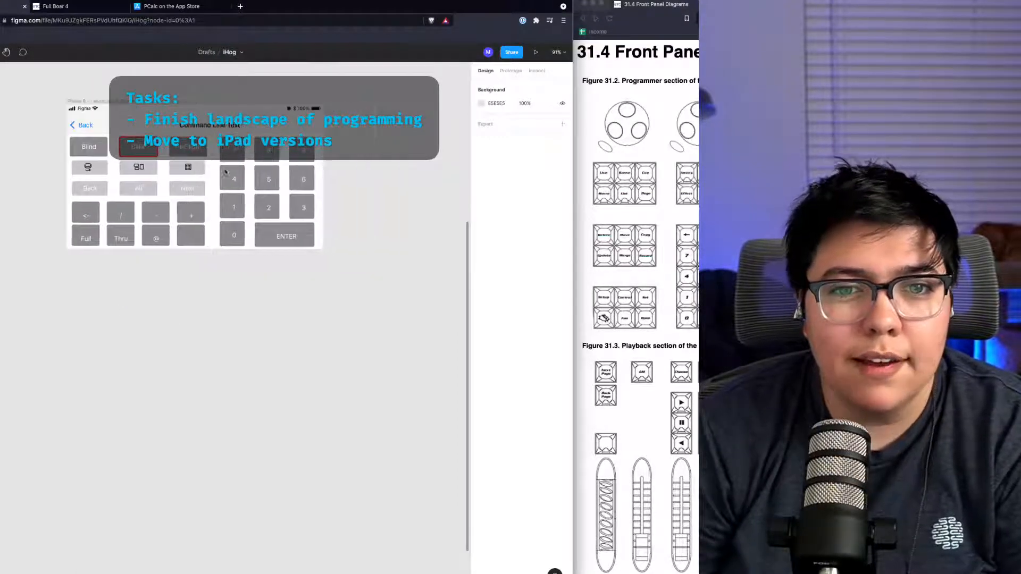
{"action": "left_click", "coordinate": [124, 218]}
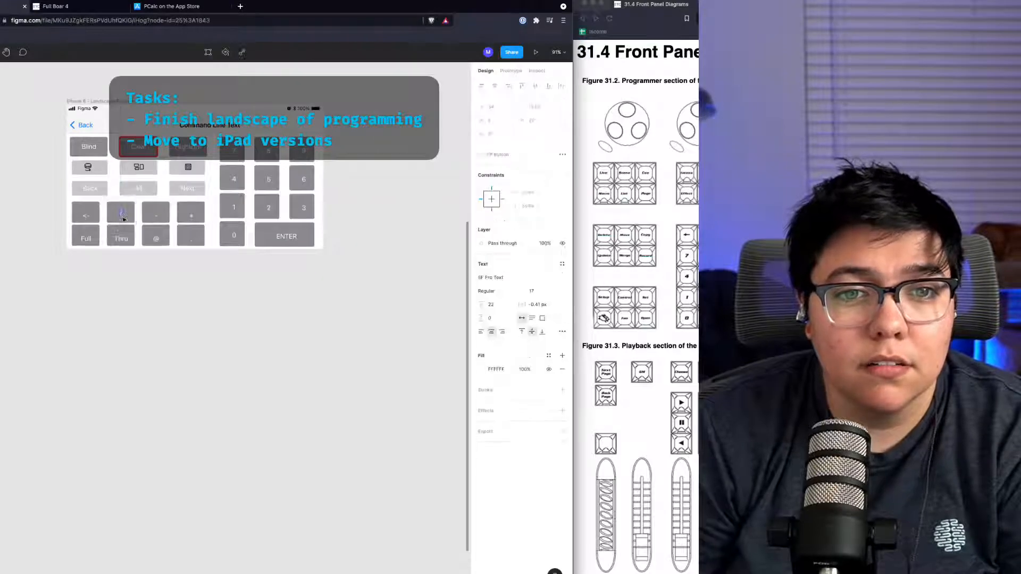
{"action": "double_click", "coordinate": [86, 218]}
{"action": "key", "text": "alt+v"}
{"action": "double_click", "coordinate": [85, 238]}
{"action": "key", "text": "alt+v"}
{"action": "double_click", "coordinate": [121, 239]}
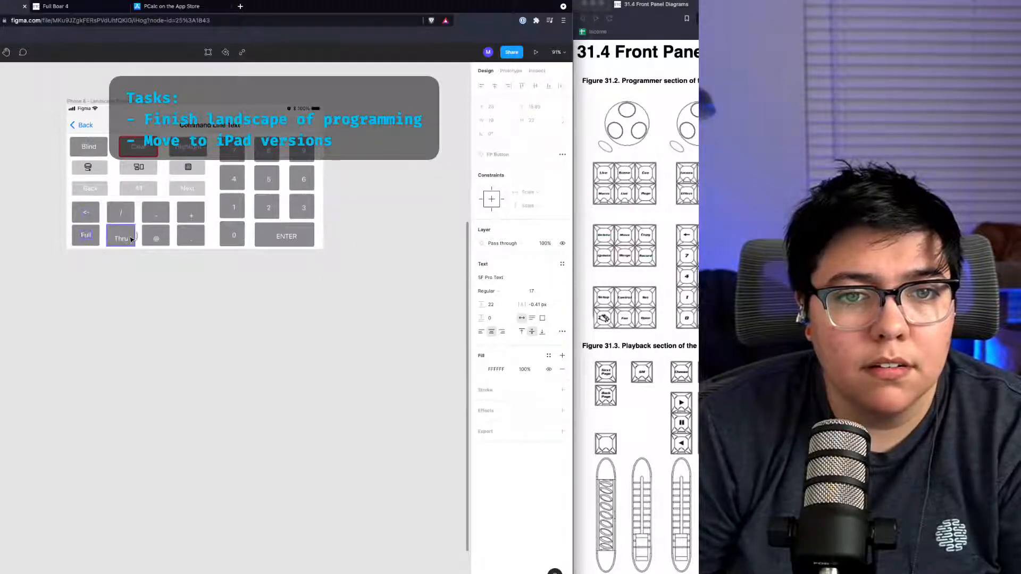
{"action": "key", "text": "alt+v"}
{"action": "double_click", "coordinate": [156, 239]}
{"action": "key", "text": "alt+v"}
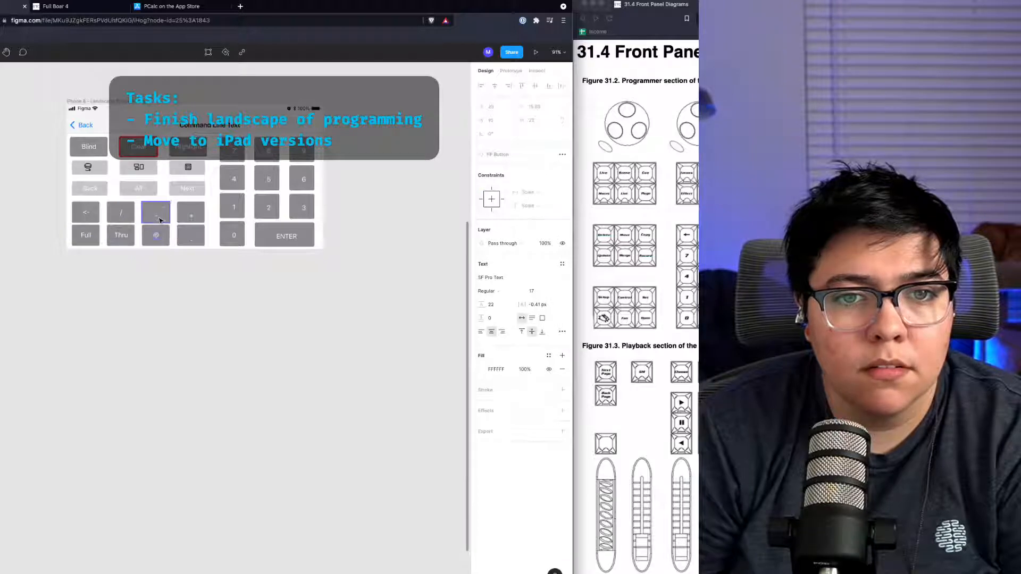
{"action": "double_click", "coordinate": [156, 218]}
{"action": "key", "text": "alt+v"}
{"action": "double_click", "coordinate": [191, 215]}
{"action": "key", "text": "alt+v"}
{"action": "left_click", "coordinate": [195, 241]}
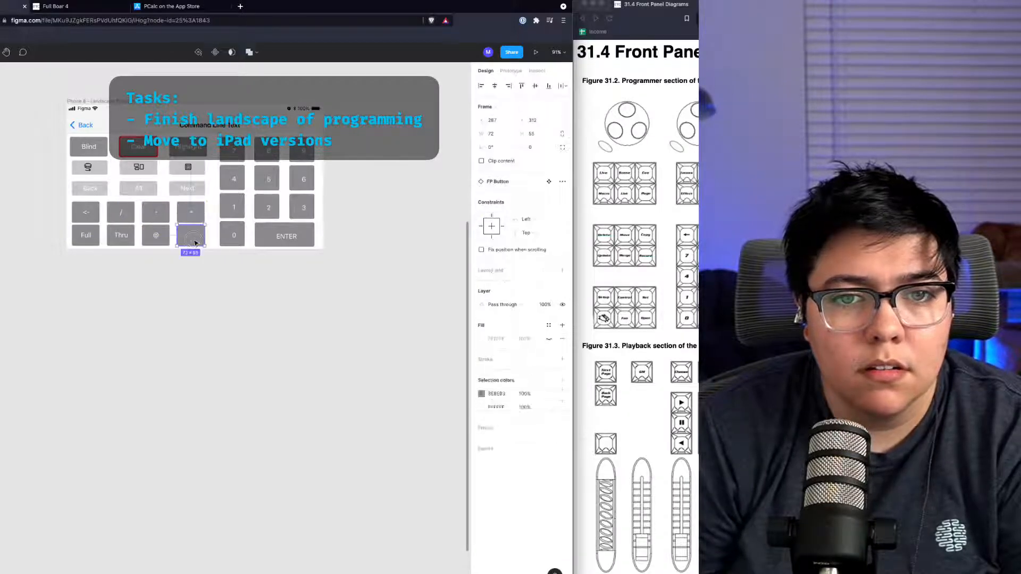
{"action": "left_click", "coordinate": [195, 243]}
{"action": "key", "text": "alt+v"}
Step: Center the labels of the number keys and the ENTER key horizontally and vertically in the landscape keypad
{"action": "double_click", "coordinate": [234, 239]}
{"action": "key", "text": "alt+h"}
{"action": "key", "text": "alt+v"}
{"action": "double_click", "coordinate": [235, 206]}
{"action": "key", "text": "alt+h"}
{"action": "key", "text": "alt+v"}
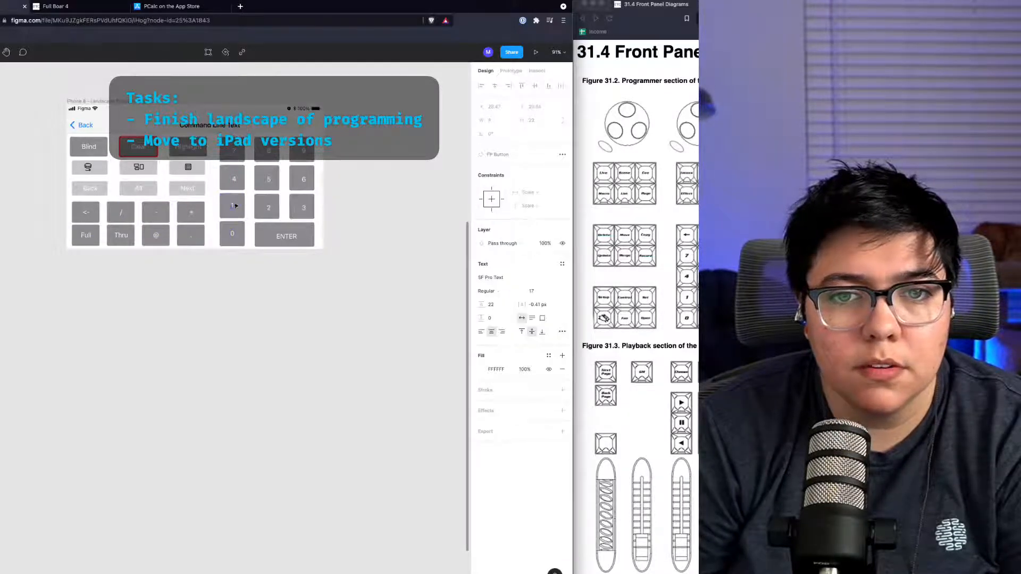
{"action": "double_click", "coordinate": [236, 182]}
{"action": "key", "text": "alt+h"}
{"action": "key", "text": "alt+v"}
{"action": "double_click", "coordinate": [236, 154]}
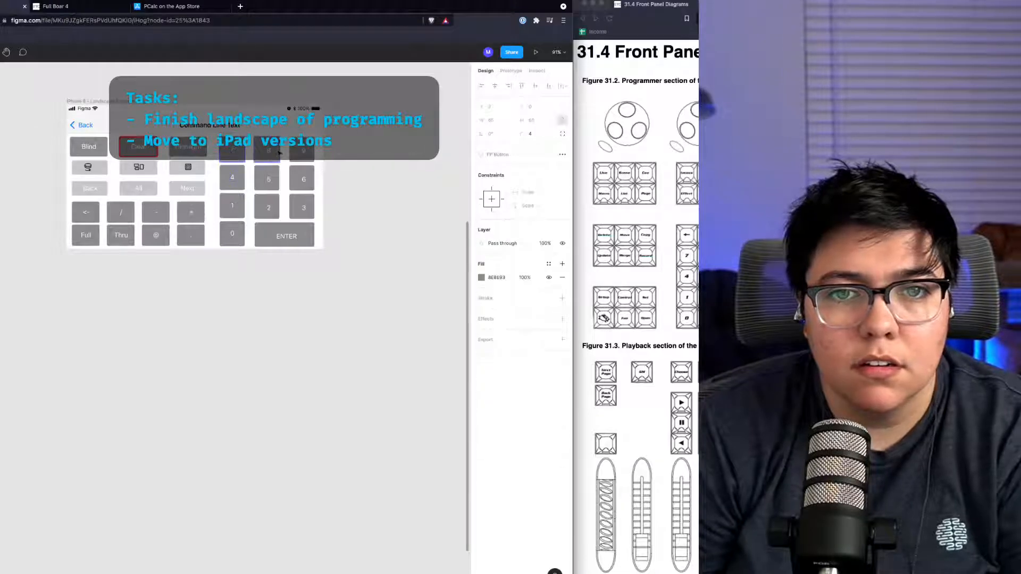
{"action": "double_click", "coordinate": [271, 153]}
{"action": "double_click", "coordinate": [268, 185]}
{"action": "key", "text": "alt+h"}
{"action": "key", "text": "alt+v"}
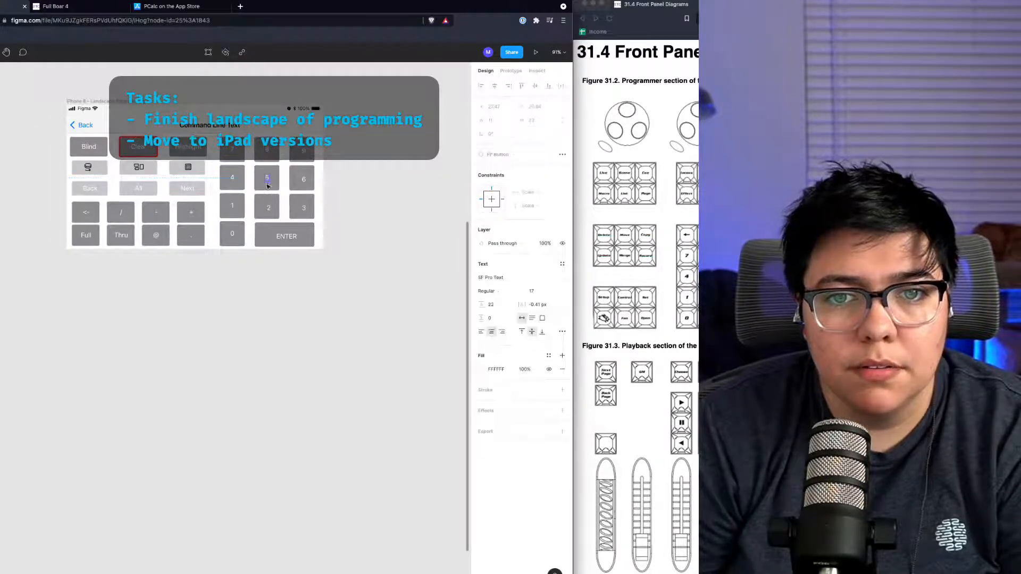
{"action": "double_click", "coordinate": [269, 210]}
{"action": "key", "text": "alt+h"}
{"action": "key", "text": "alt+v"}
{"action": "double_click", "coordinate": [304, 205]}
{"action": "double_click", "coordinate": [304, 205]}
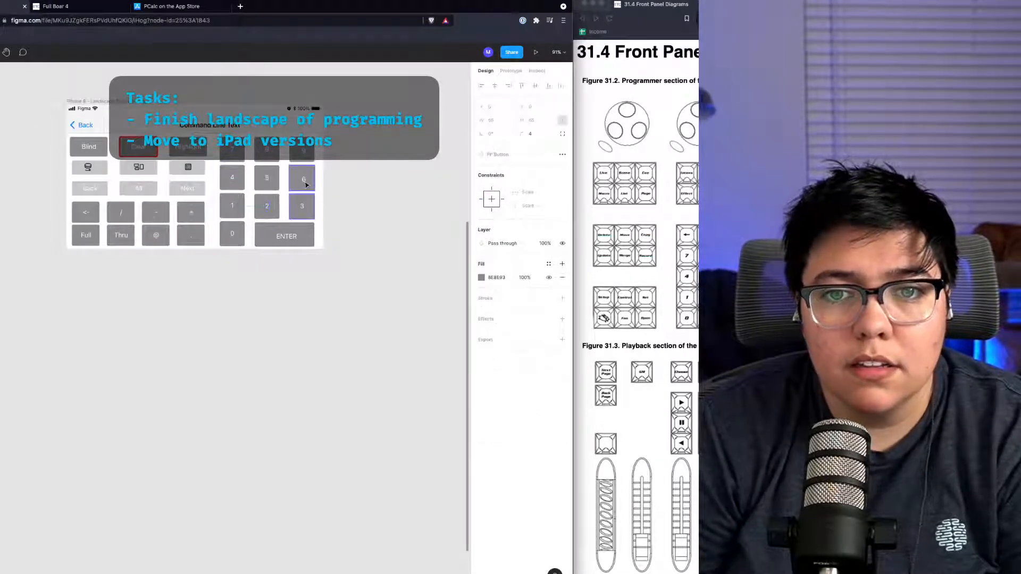
{"action": "double_click", "coordinate": [301, 151]}
{"action": "double_click", "coordinate": [285, 237]}
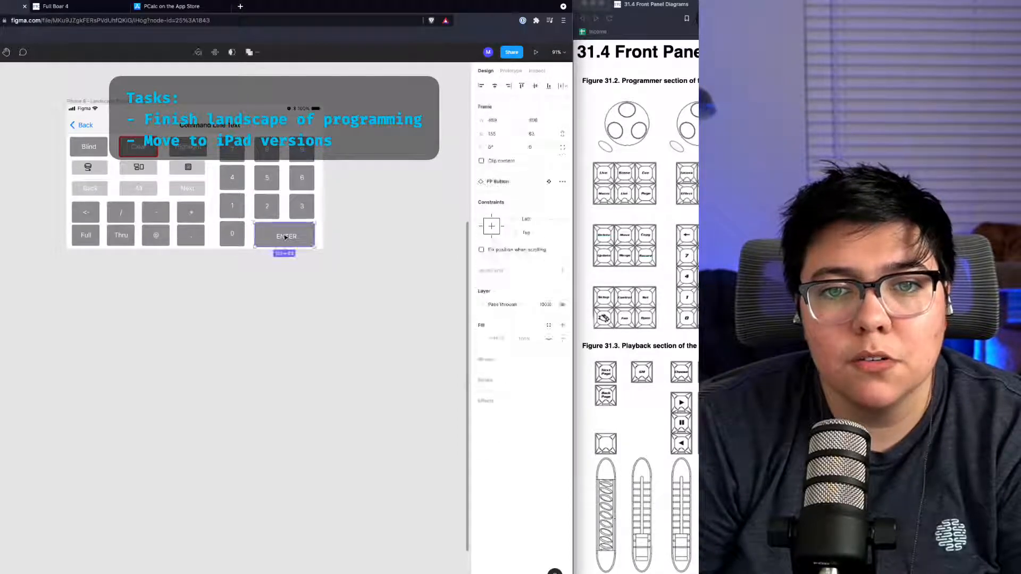
{"action": "key", "text": "alt+h"}
{"action": "key", "text": "alt+v"}
{"action": "left_click", "coordinate": [262, 238]}
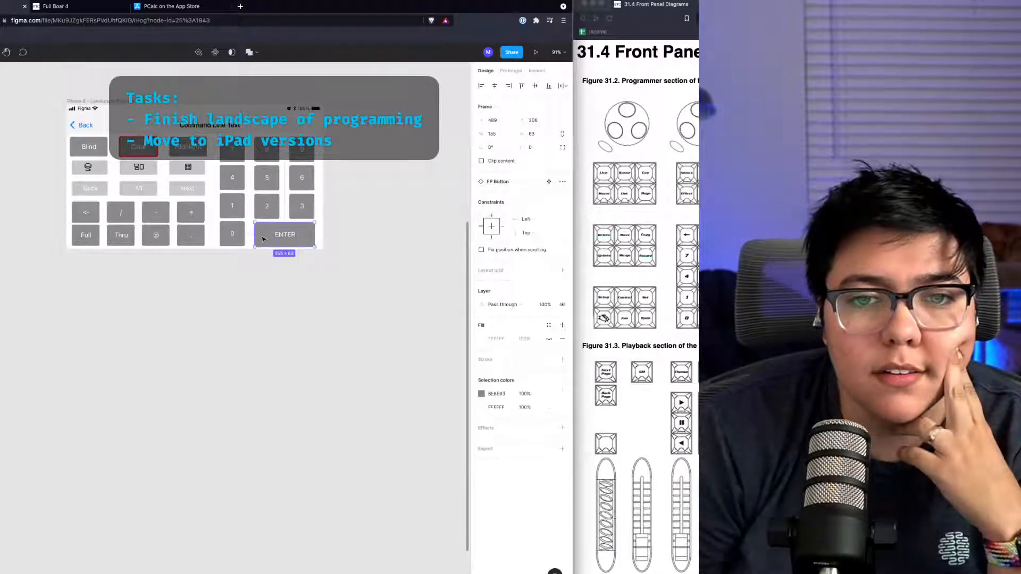
Step: Narrow the ENTER key, move the period key beside the 0 key, and resize both to the row height
{"action": "left_click_drag", "start_coordinate": [254, 235], "coordinate": [288, 235]}
{"action": "left_click_drag", "start_coordinate": [195, 241], "coordinate": [272, 236]}
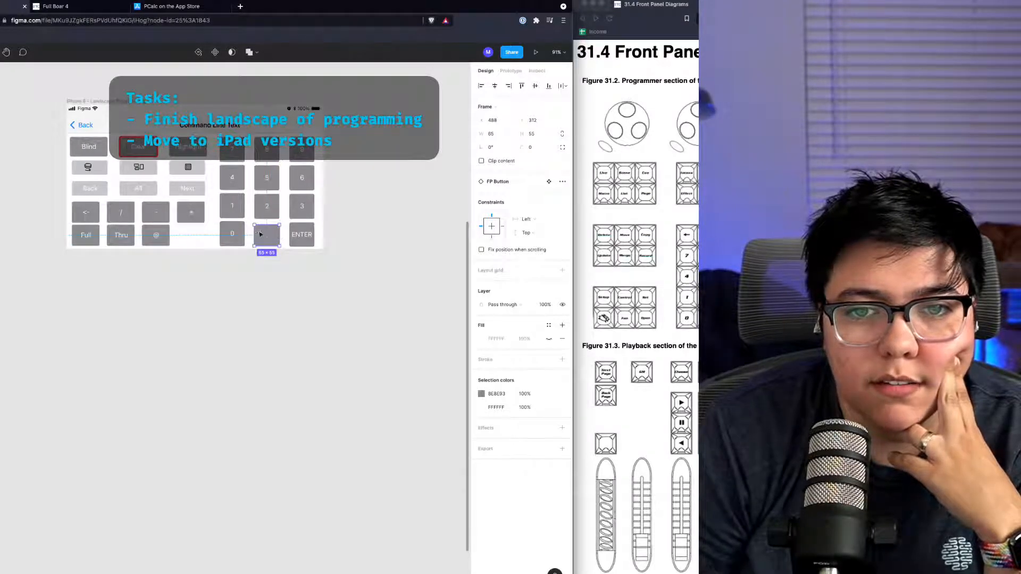
{"action": "left_click_drag", "start_coordinate": [266, 233], "coordinate": [270, 246]}
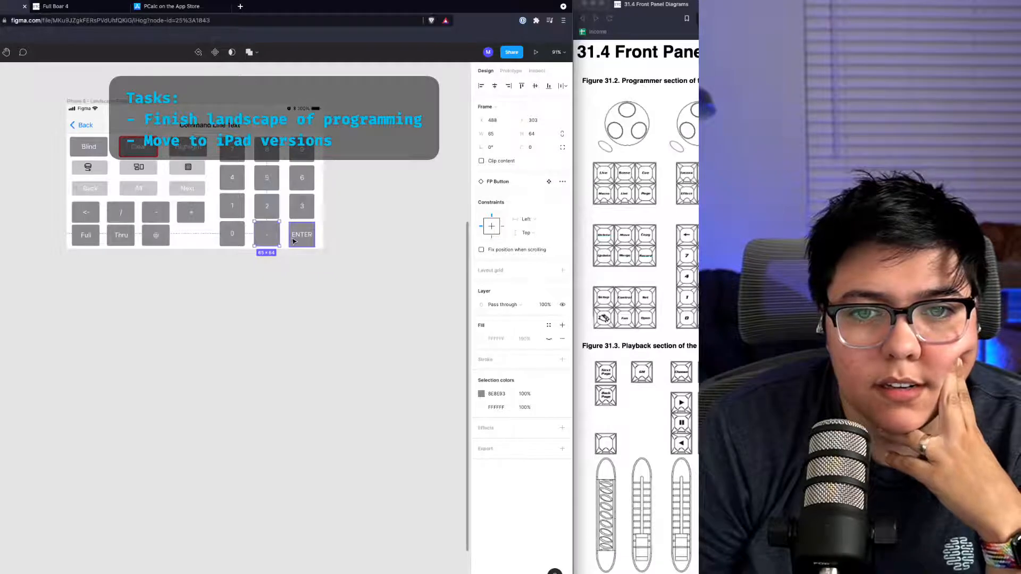
{"action": "left_click_drag", "start_coordinate": [306, 240], "coordinate": [307, 246]}
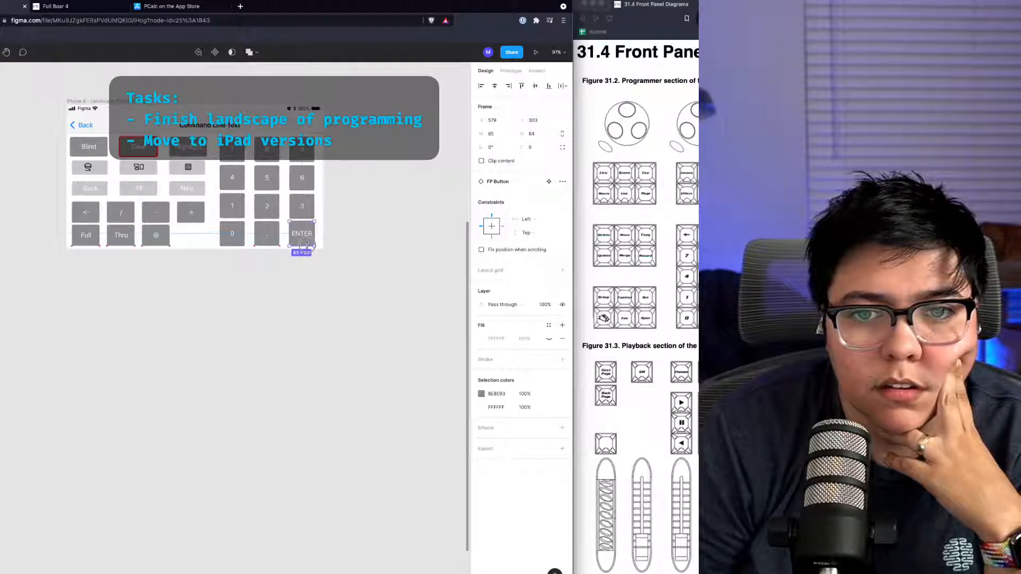
{"action": "left_click", "coordinate": [305, 274]}
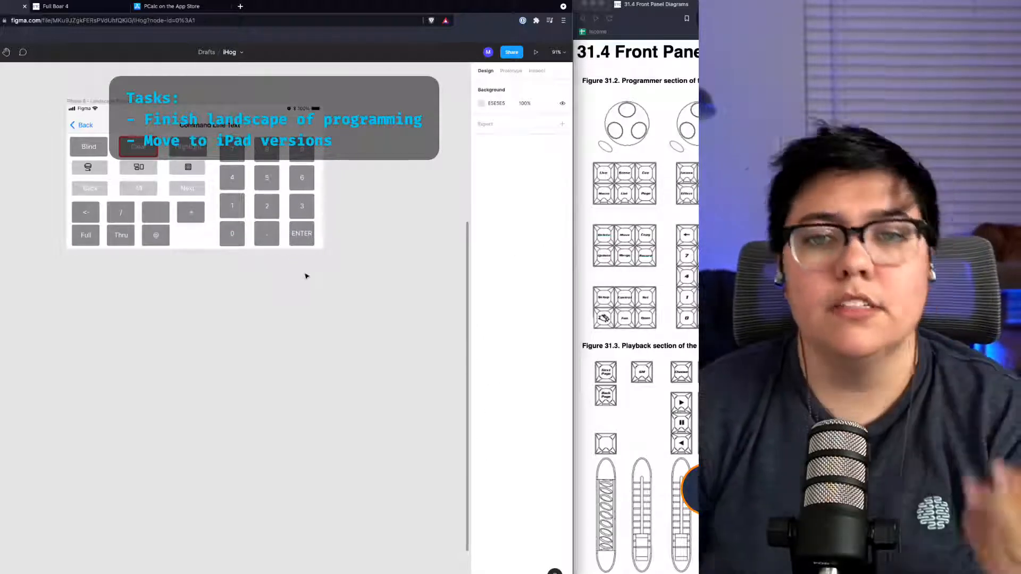
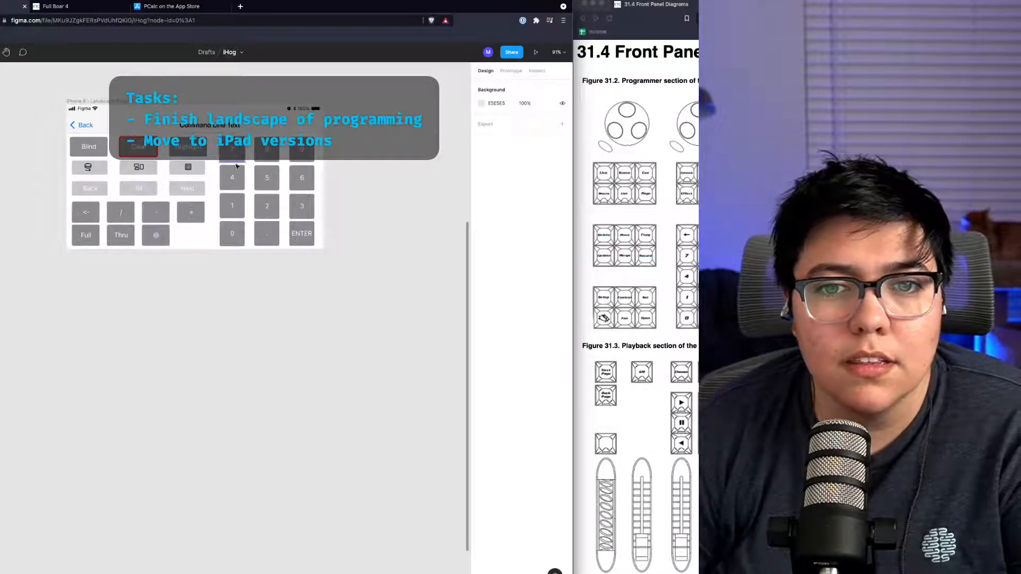
Step: Move the + key down into the bottom row of the landscape keypad, beside the @ key
{"action": "left_click", "coordinate": [311, 238]}
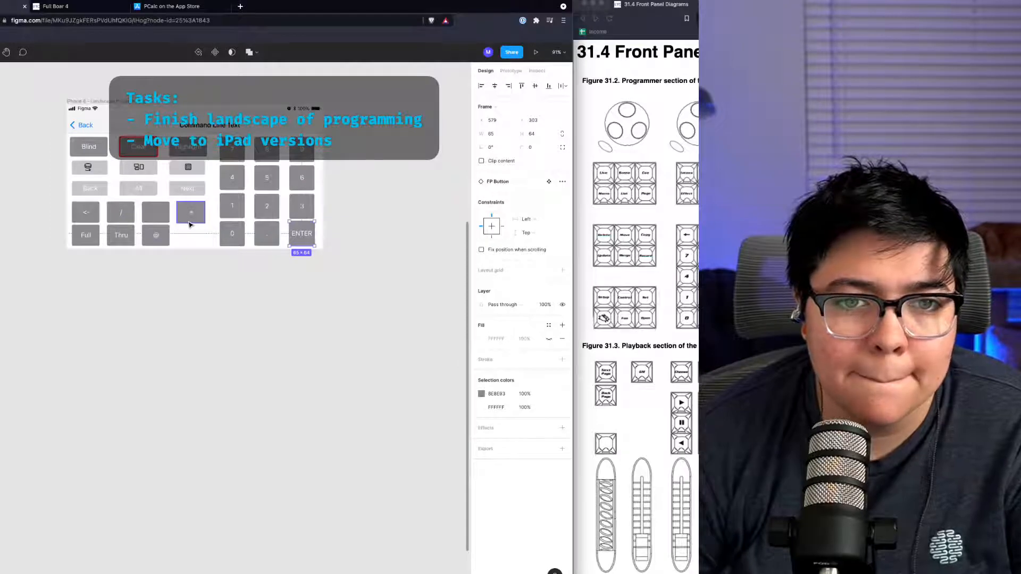
{"action": "left_click_drag", "start_coordinate": [190, 224], "coordinate": [187, 239]}
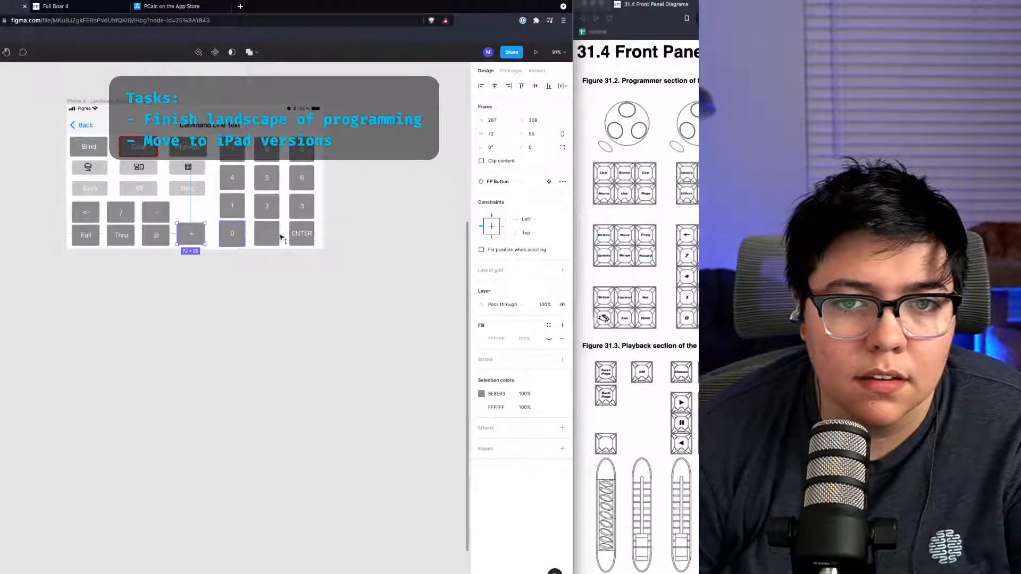
{"action": "left_click", "coordinate": [164, 5]}
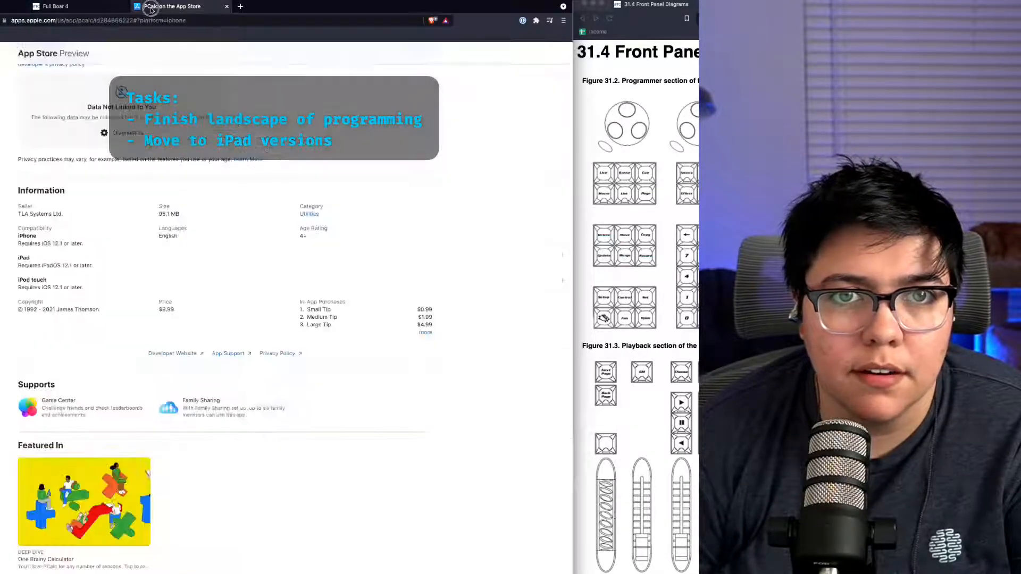
{"action": "scroll", "coordinate": [223, 243], "scroll_direction": "up", "scroll_amount": 15}
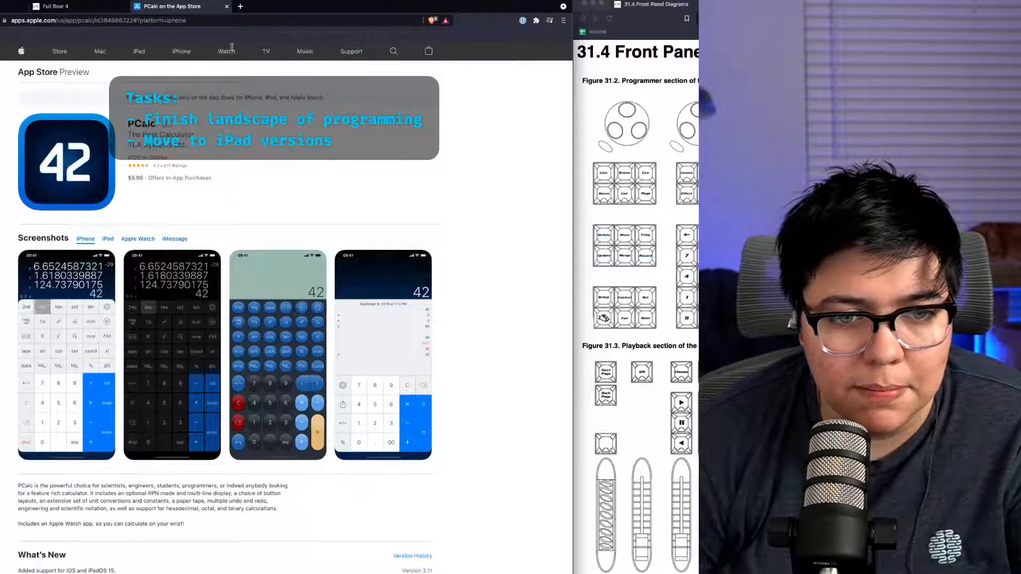
{"action": "left_click", "coordinate": [83, 7]}
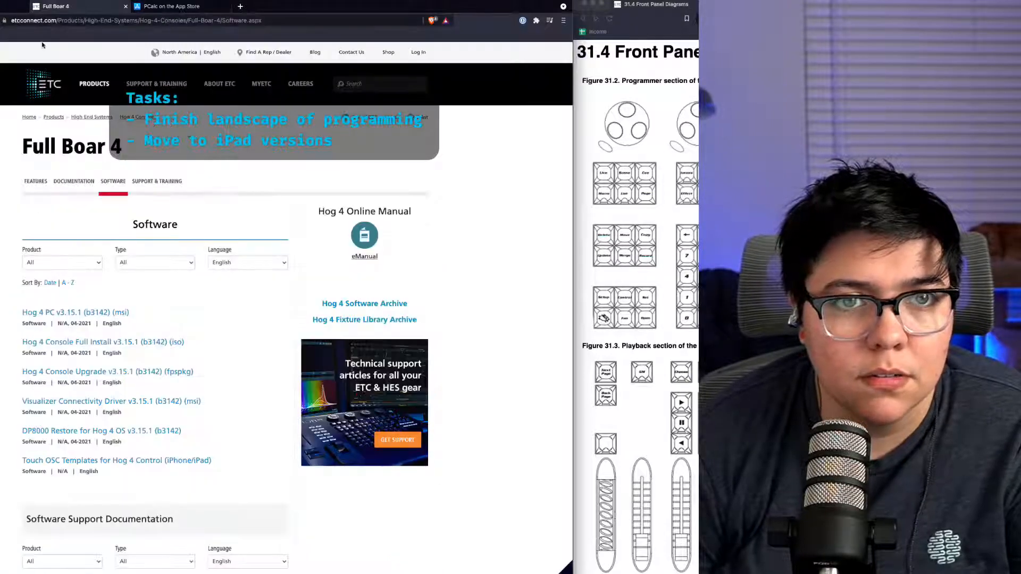
{"action": "left_click", "coordinate": [0, 0]}
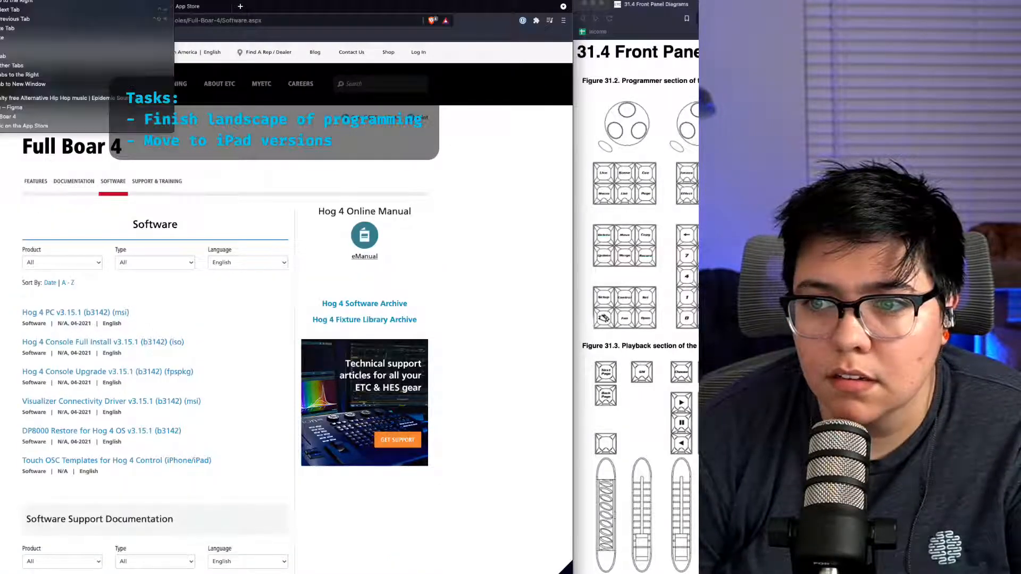
{"action": "left_click", "coordinate": [0, 0]}
{"action": "left_click", "coordinate": [5, 7]}
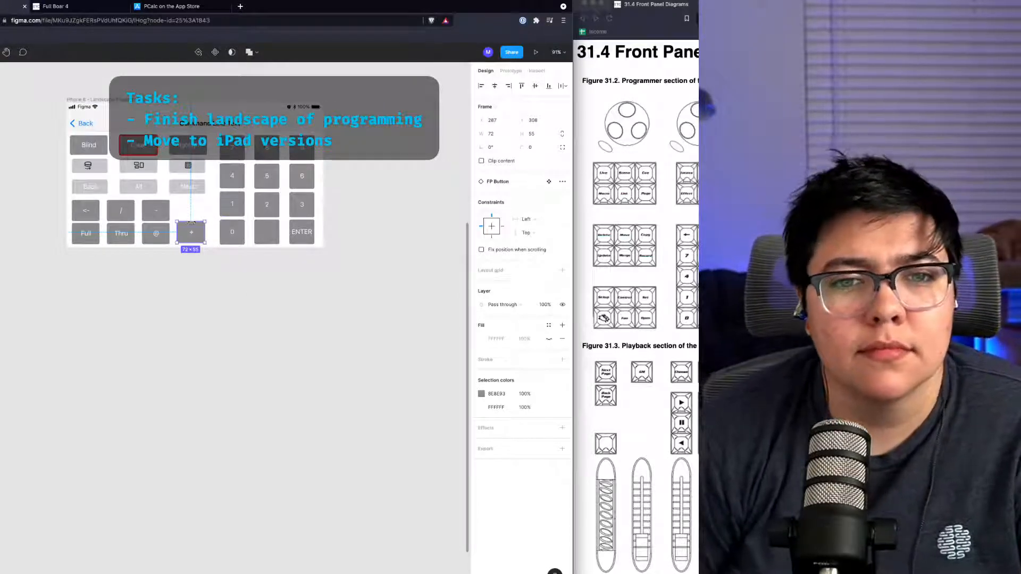
{"action": "left_click_drag", "start_coordinate": [192, 221], "coordinate": [188, 198]}
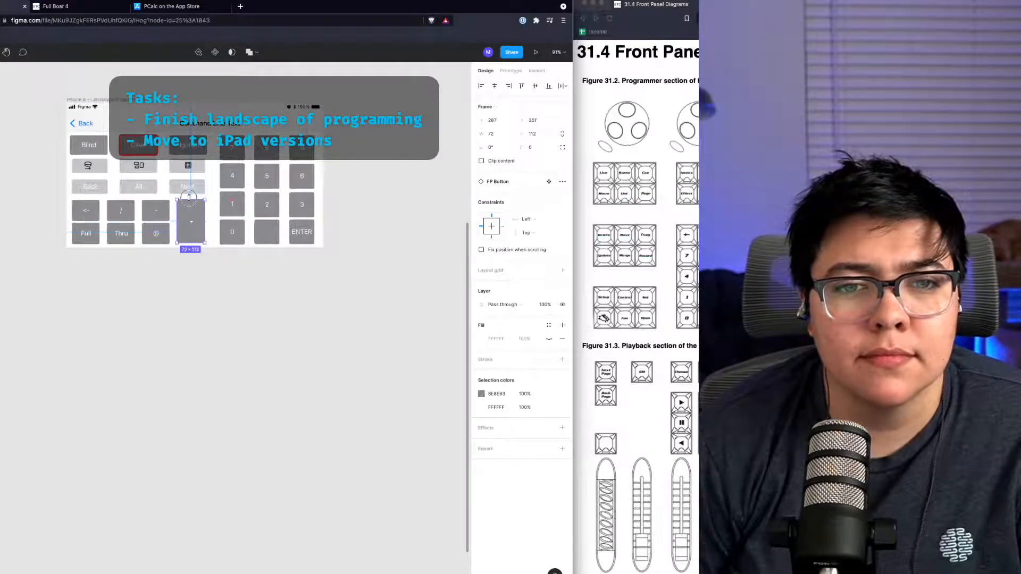
{"action": "left_click", "coordinate": [194, 286]}
{"action": "left_click", "coordinate": [193, 237]}
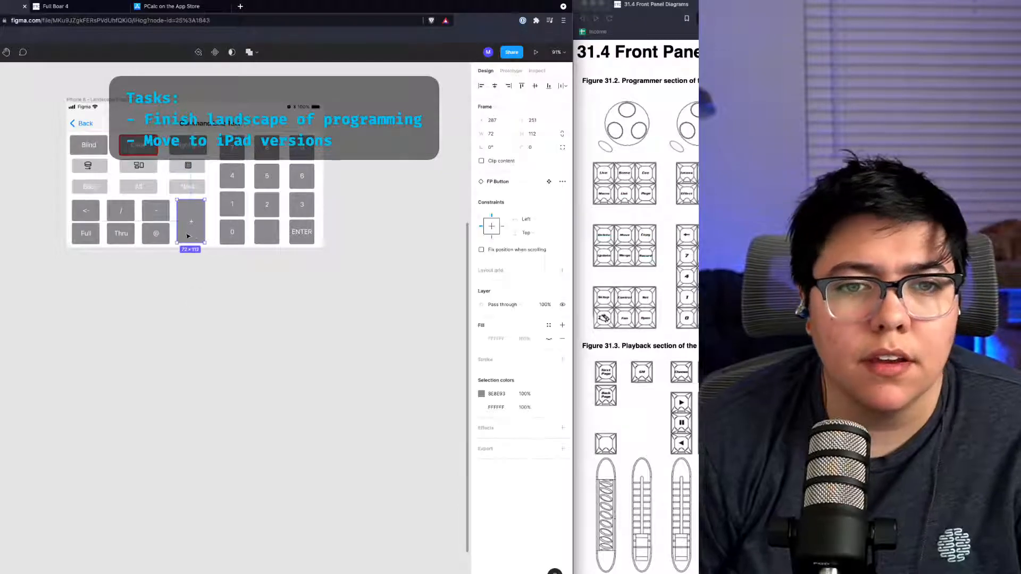
{"action": "key", "text": "super+z"}
{"action": "key", "text": "super+z"}
{"action": "key", "text": "super+z"}
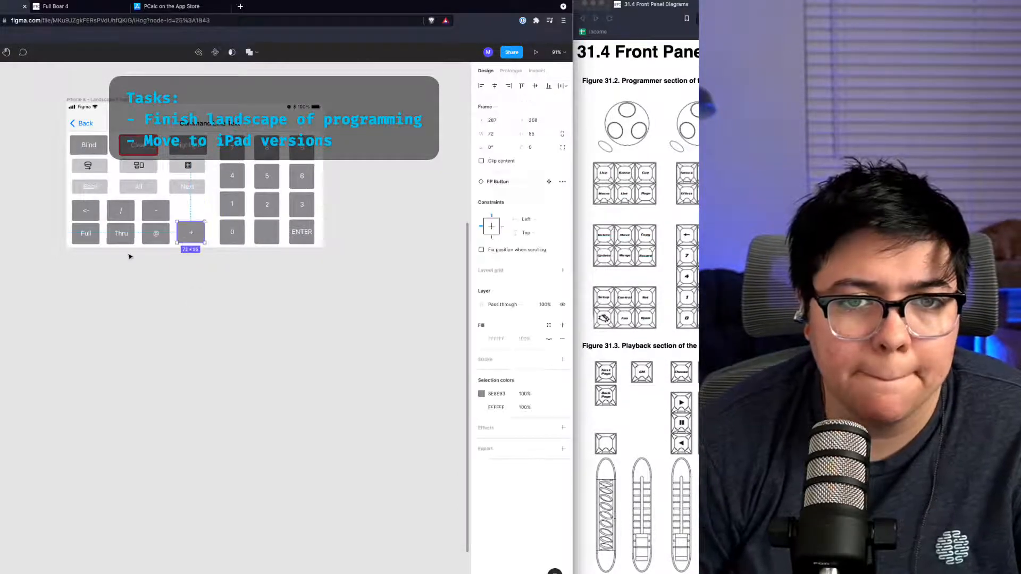
Step: Swap the Full and + keys and stretch the Full key to about two rows tall
{"action": "mouse_move", "coordinate": [86, 234]}
{"action": "left_mouse_down"}
{"action": "mouse_move", "coordinate": [184, 203]}
{"action": "mouse_move", "coordinate": [192, 211]}
{"action": "mouse_move", "coordinate": [156, 237]}
{"action": "mouse_move", "coordinate": [87, 236]}
{"action": "left_mouse_up"}
{"action": "left_click", "coordinate": [194, 218]}
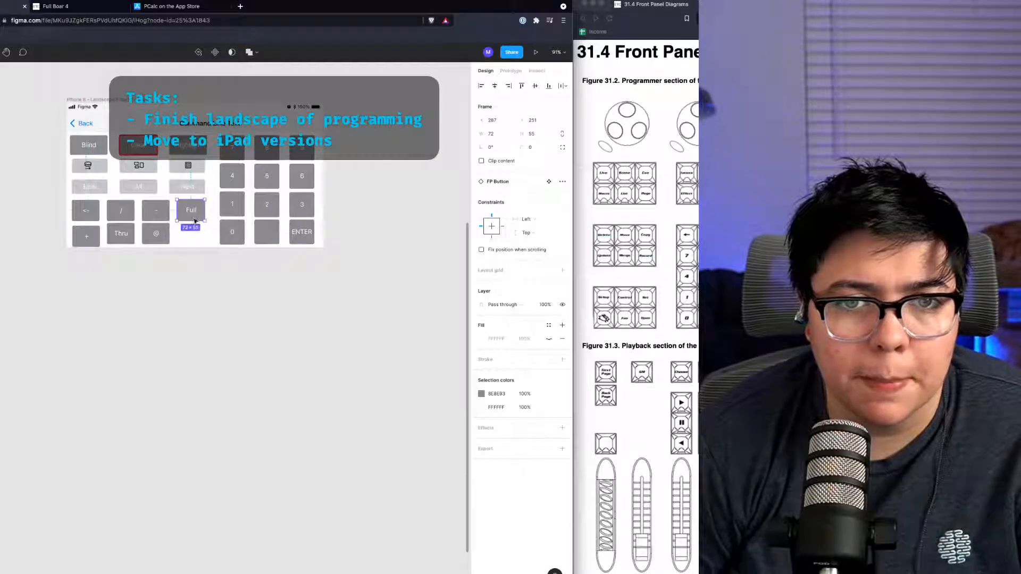
{"action": "left_click_drag", "start_coordinate": [195, 234], "coordinate": [177, 221]}
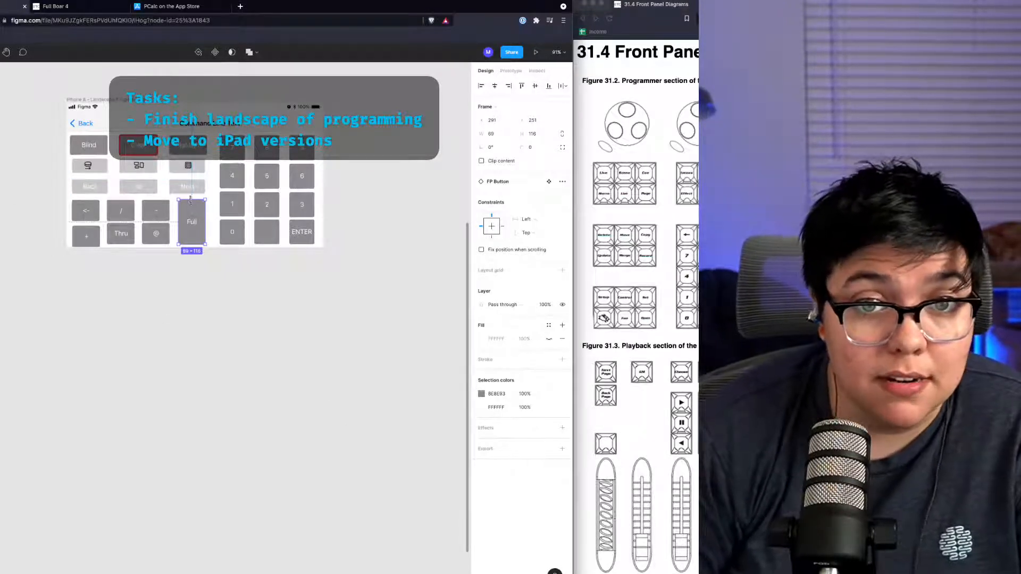
{"action": "left_click", "coordinate": [161, 217]}
{"action": "left_click", "coordinate": [165, 263]}
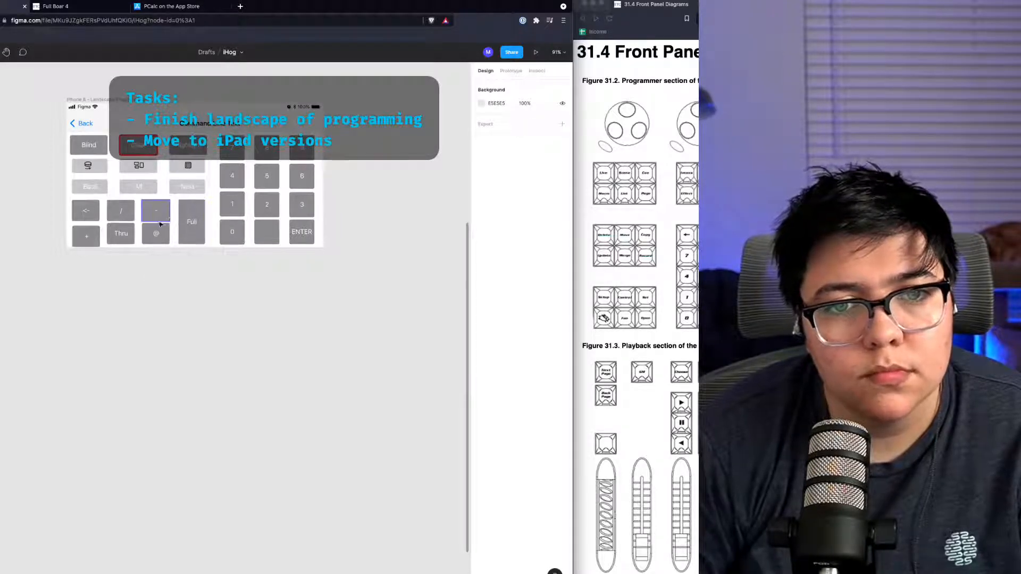
Step: Move the @ key up into the operator row and place the - key in the bottom row beside Thru
{"action": "left_click_drag", "start_coordinate": [163, 215], "coordinate": [175, 129]}
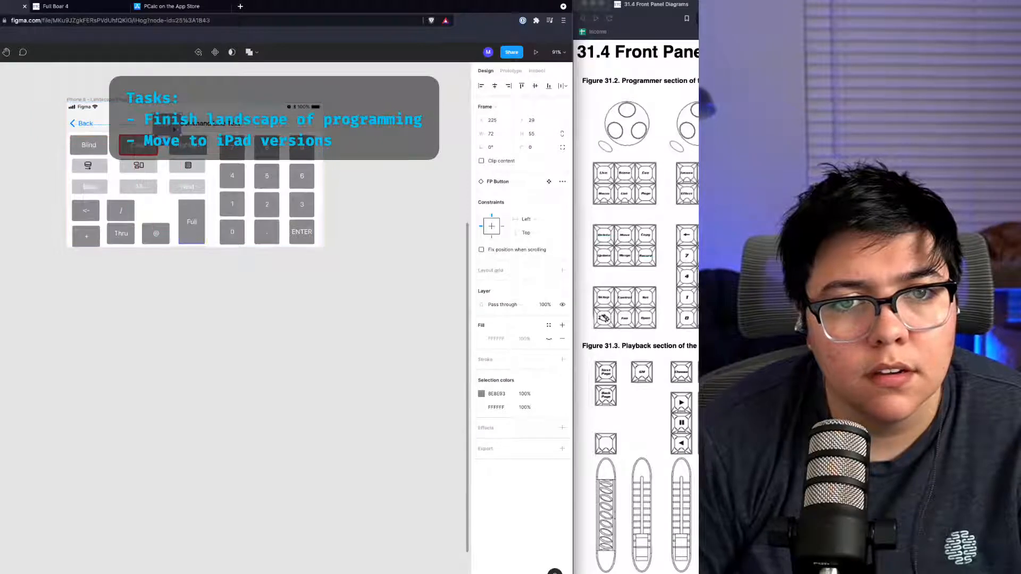
{"action": "left_click_drag", "start_coordinate": [192, 227], "coordinate": [207, 207]}
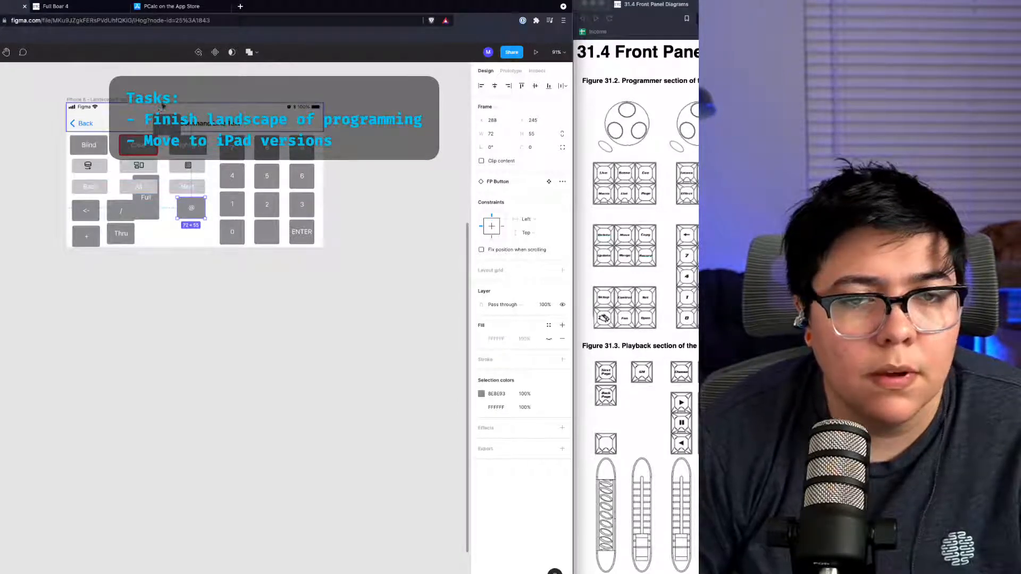
{"action": "left_click_drag", "start_coordinate": [162, 121], "coordinate": [194, 231]}
{"action": "left_click", "coordinate": [227, 281]}
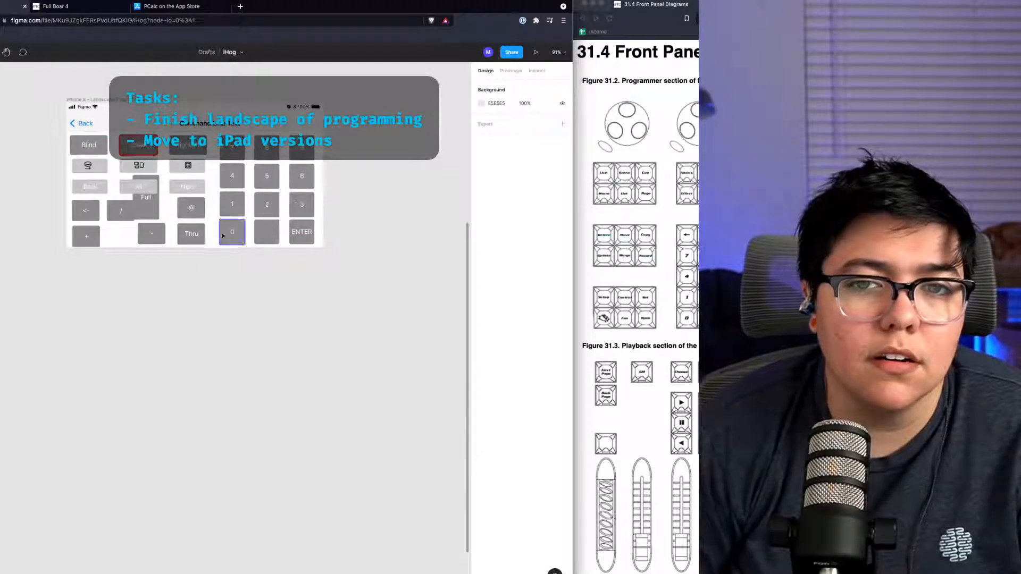
Step: Widen the Hog 4 front panel diagram window to compare its programmer keypad with the mockup
{"action": "left_click", "coordinate": [690, 123]}
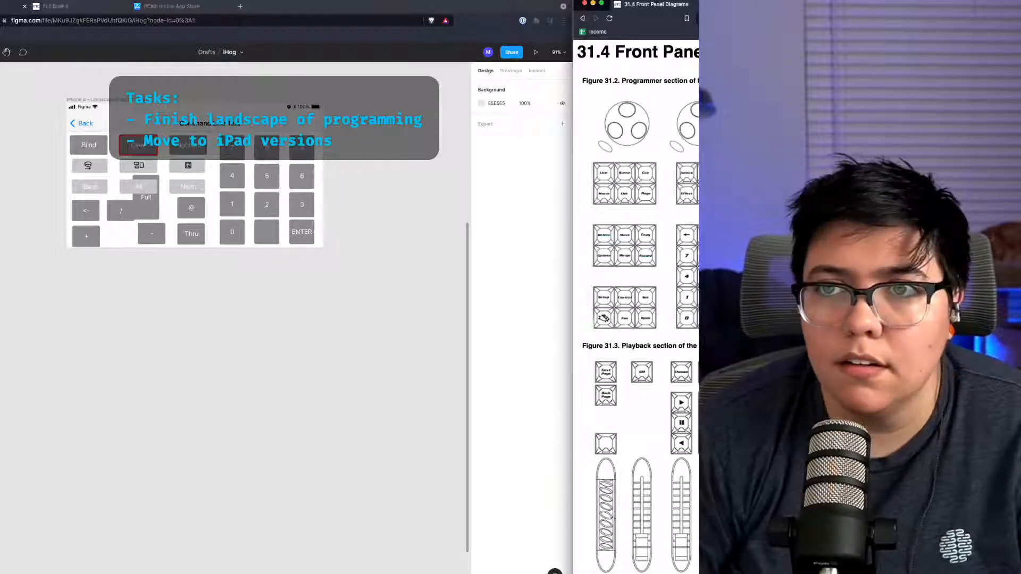
{"action": "left_click_drag", "start_coordinate": [819, 5], "coordinate": [717, 4]}
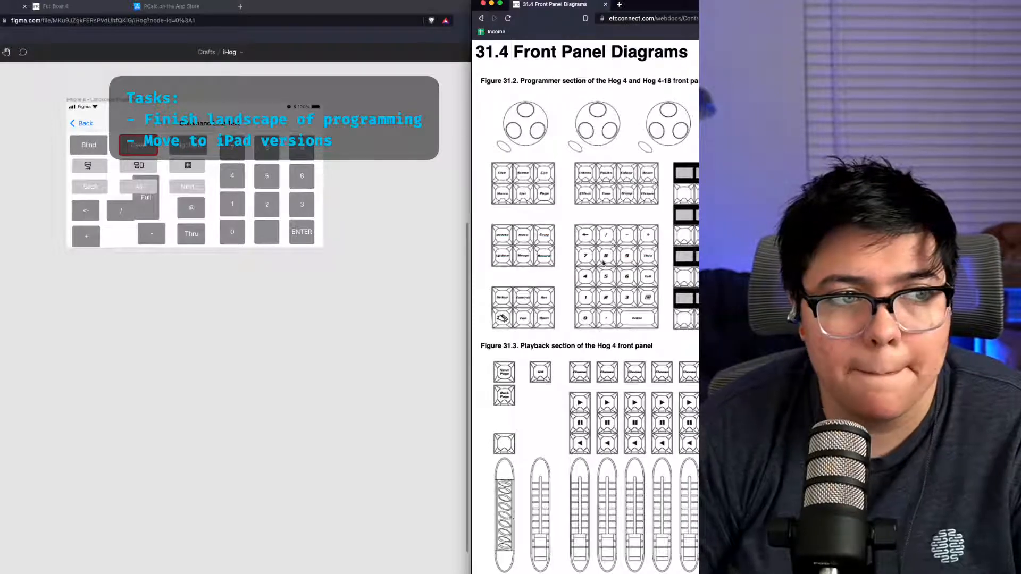
{"action": "left_click", "coordinate": [383, 372]}
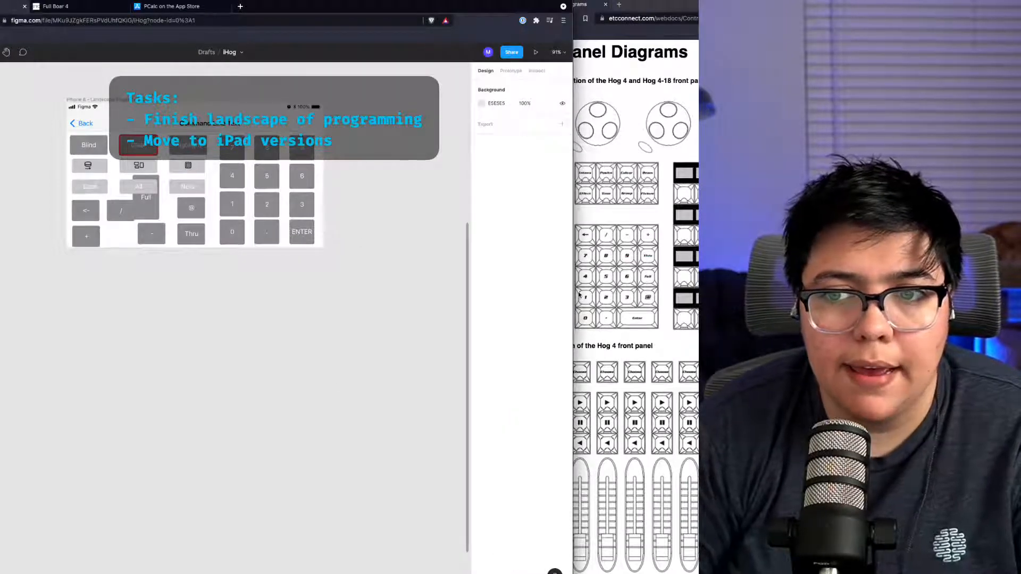
{"action": "left_click_drag", "start_coordinate": [572, 292], "coordinate": [471, 301]}
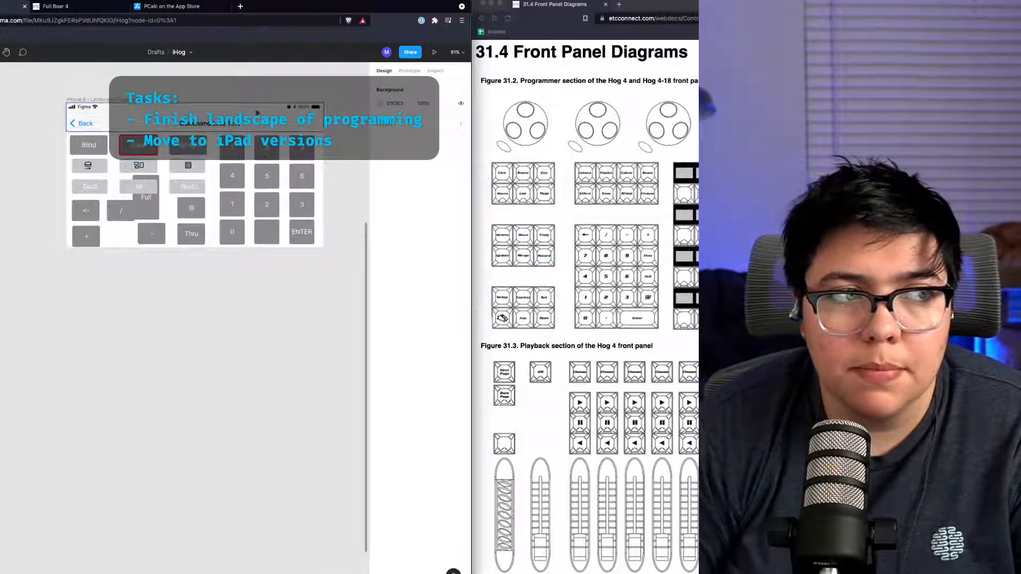
{"action": "scroll", "coordinate": [263, 281], "scroll_direction": "down", "scroll_amount": 2}
{"action": "scroll", "coordinate": [235, 280], "scroll_direction": "up", "scroll_amount": 5}
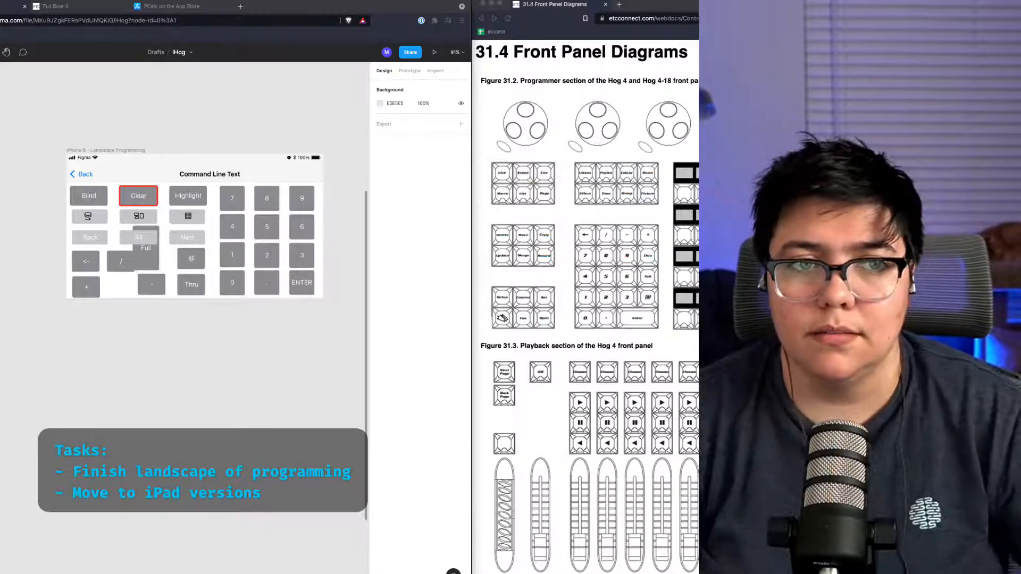
Step: Install Xcode's additional required components, entering the account password to authorize it
{"action": "mouse_move", "coordinate": [443, 572]}
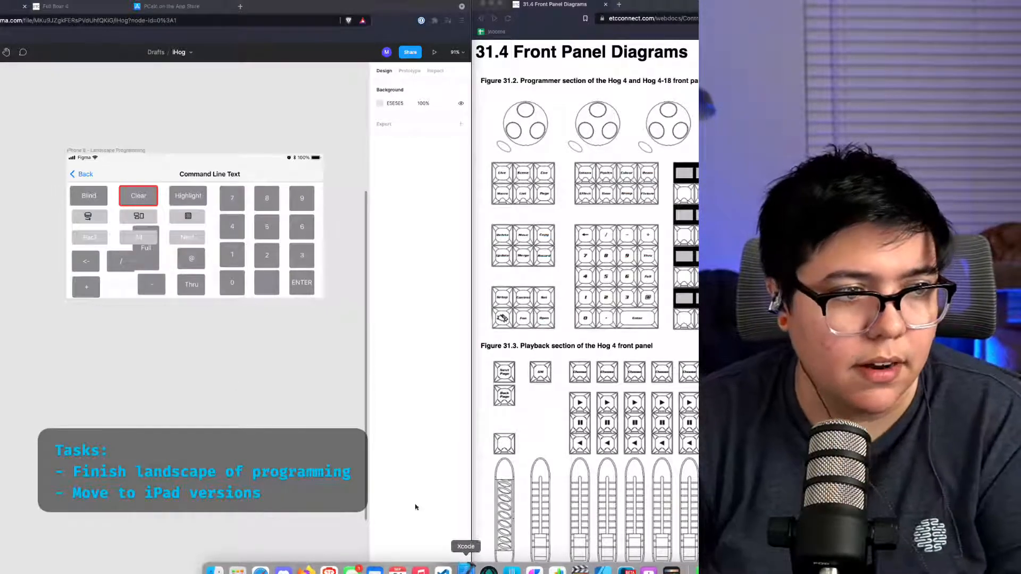
{"action": "left_click", "coordinate": [260, 172]}
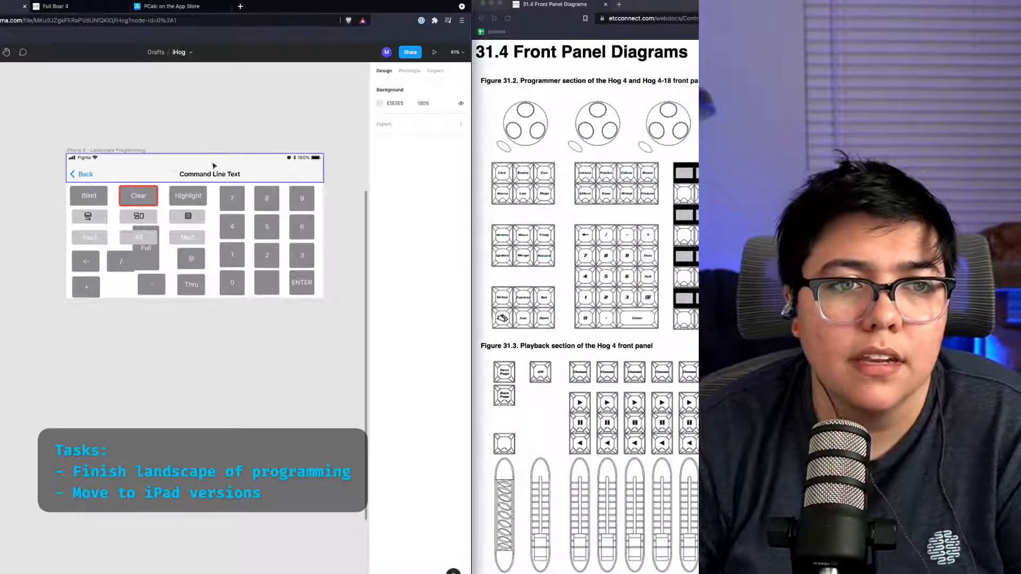
{"action": "left_click", "coordinate": [210, 177]}
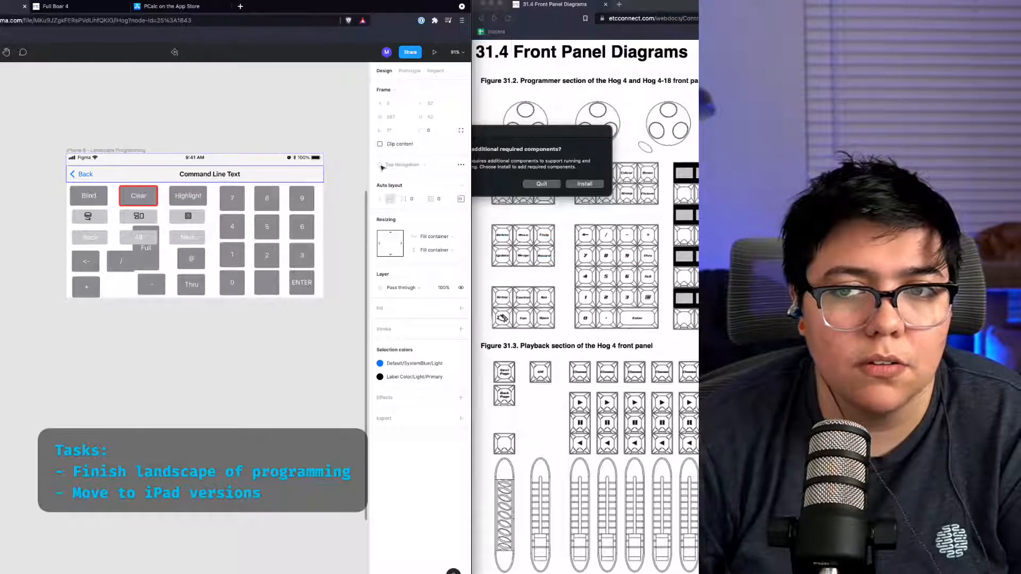
{"action": "left_click", "coordinate": [526, 168]}
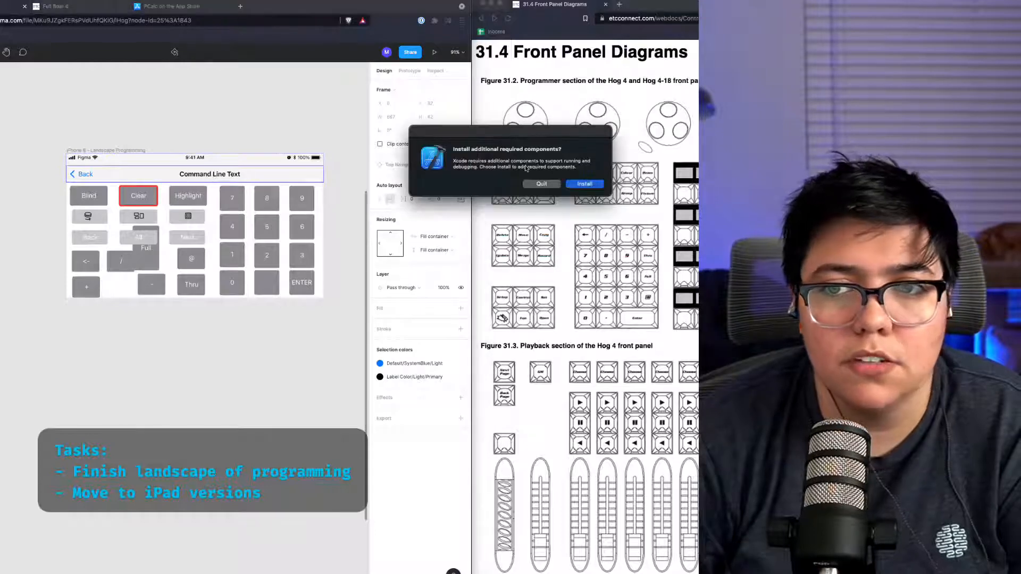
{"action": "left_click", "coordinate": [590, 186]}
{"action": "type", "text": "••••••••"}
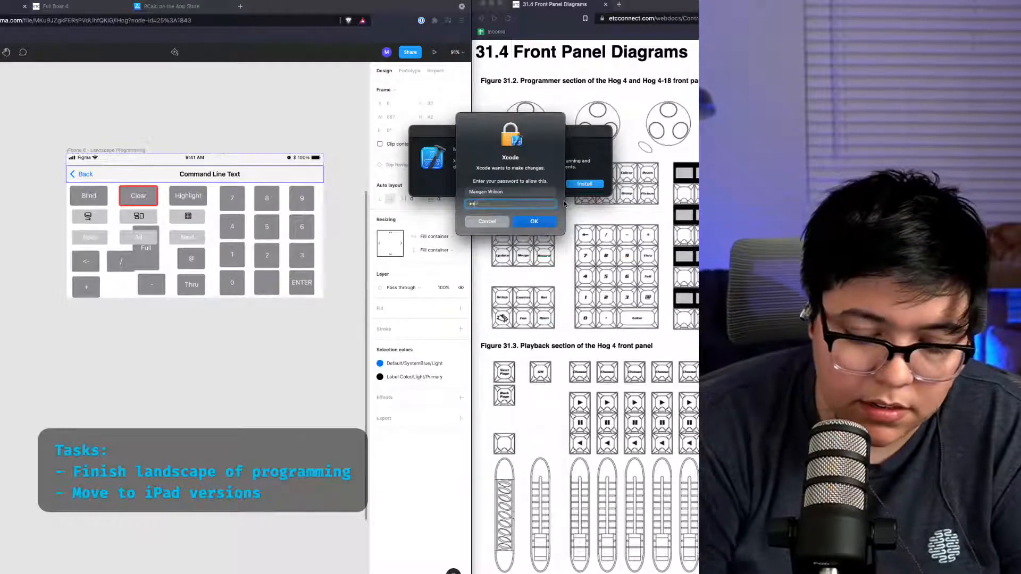
{"action": "key", "text": "Return"}
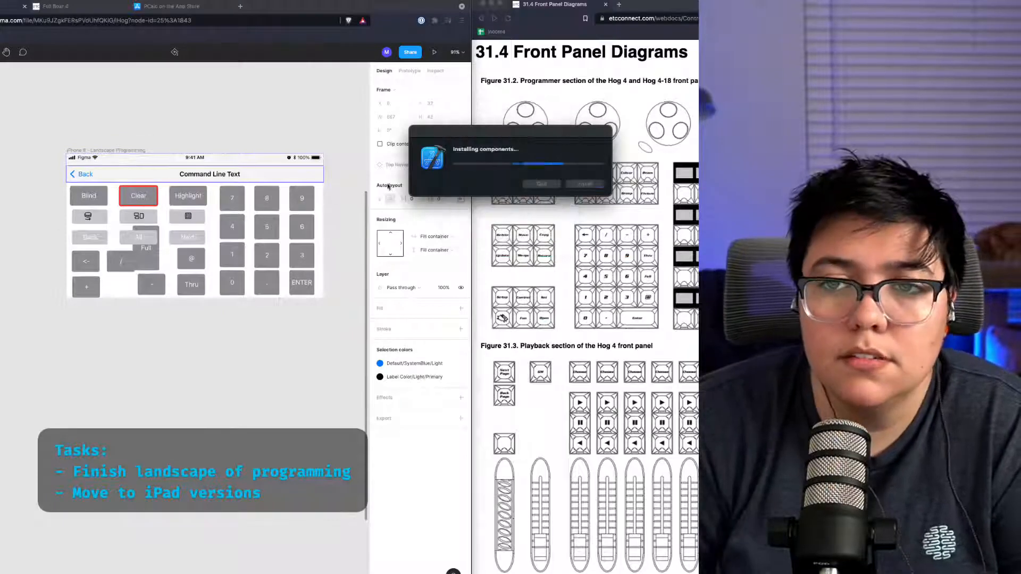
Step: Rearrange the operator keys so + sits above - and / sits under the <- key, beside the tall Full key
{"action": "left_click", "coordinate": [213, 418]}
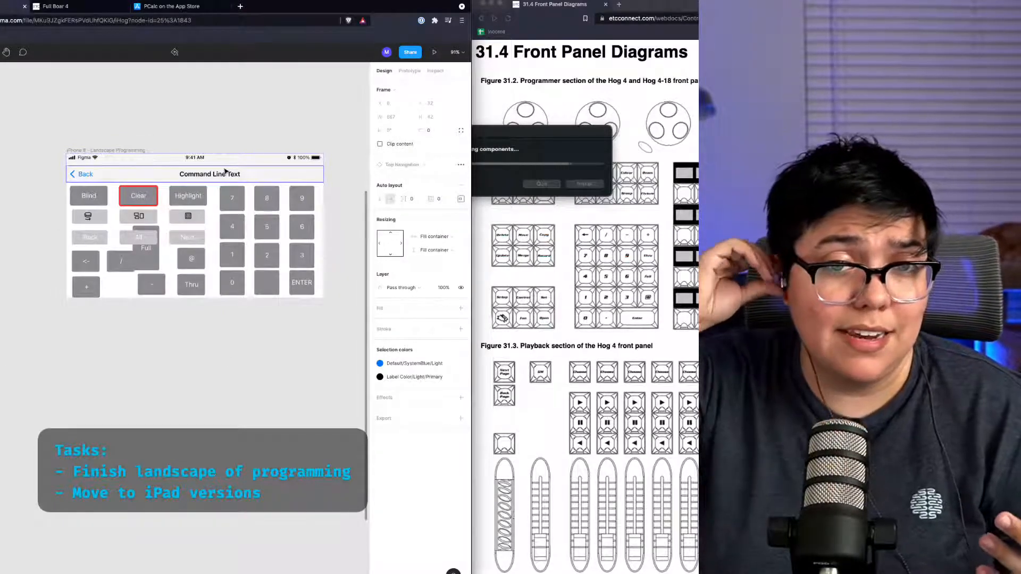
{"action": "left_click", "coordinate": [230, 267]}
{"action": "left_click", "coordinate": [187, 289]}
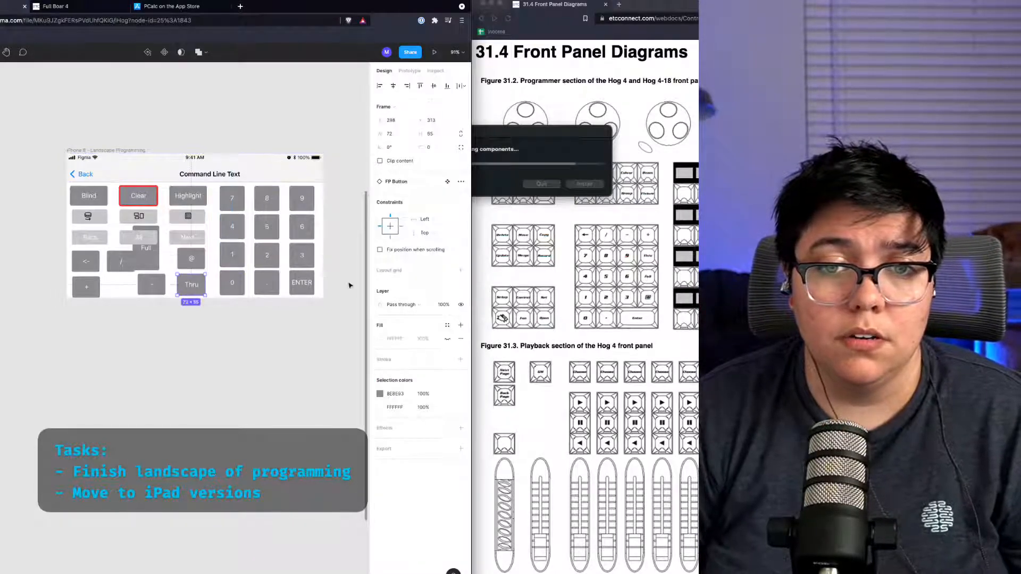
{"action": "left_click", "coordinate": [293, 287]}
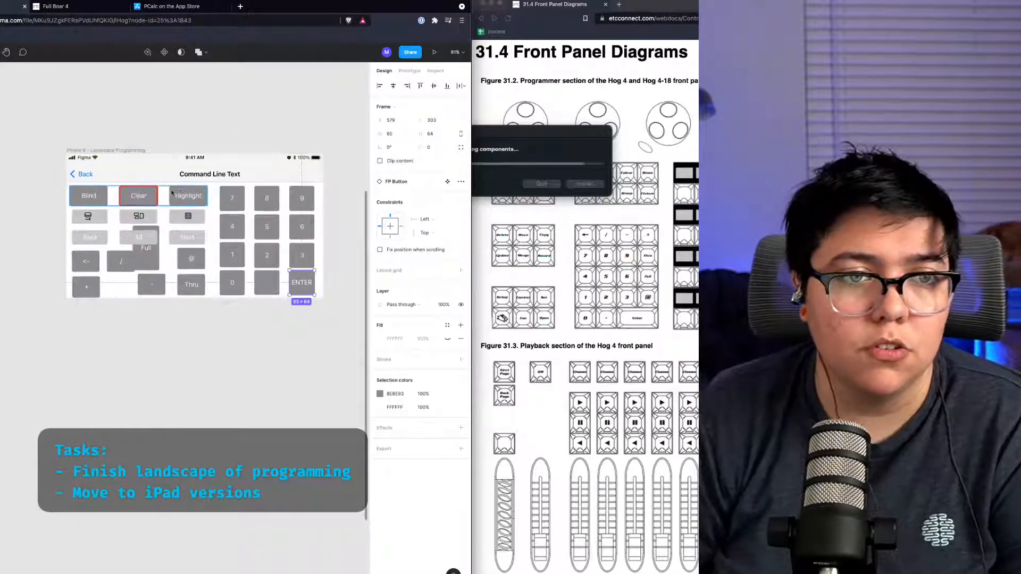
{"action": "left_click", "coordinate": [191, 330]}
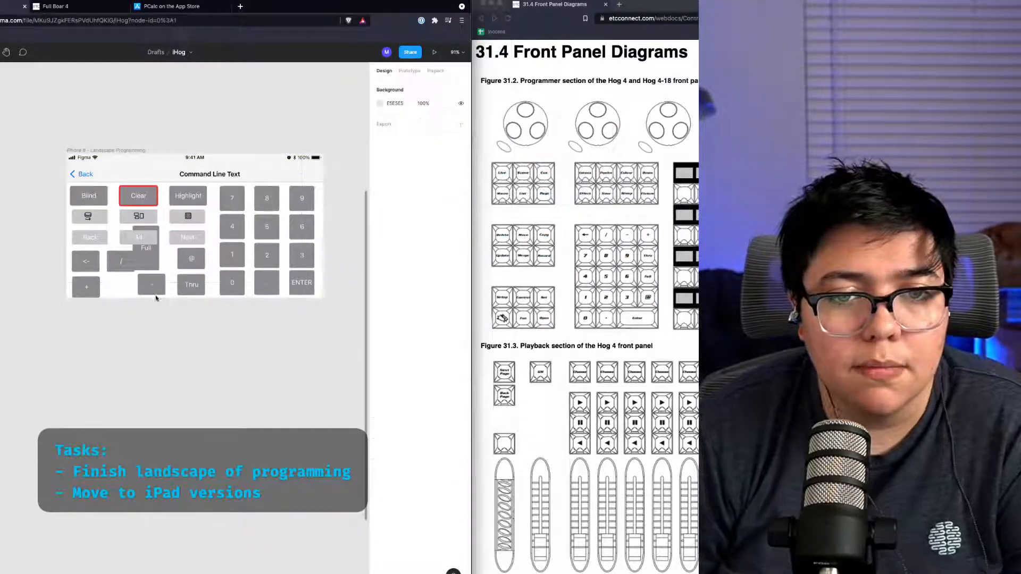
{"action": "left_click_drag", "start_coordinate": [151, 259], "coordinate": [126, 261]}
{"action": "left_click", "coordinate": [148, 295]}
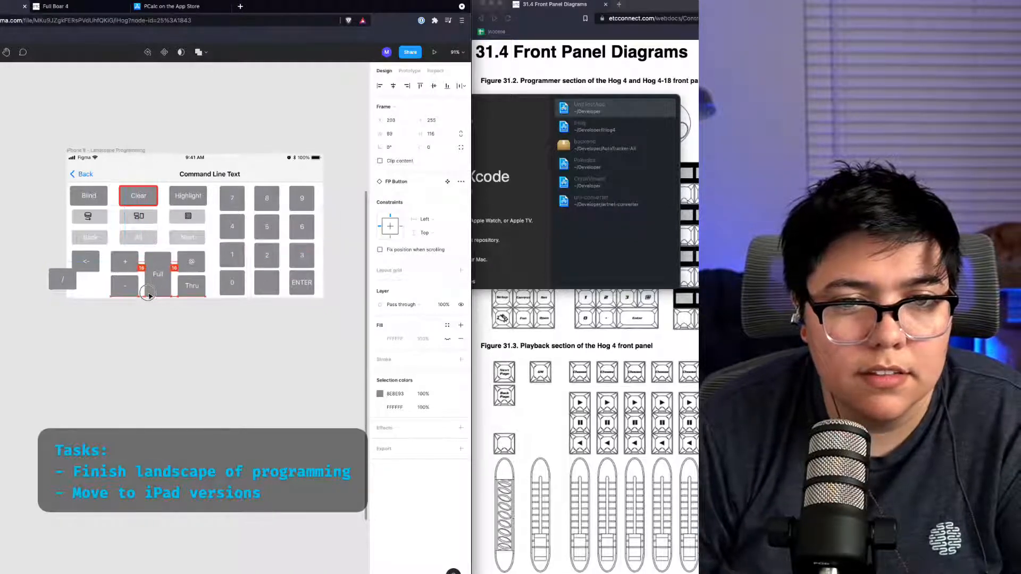
{"action": "left_click_drag", "start_coordinate": [65, 280], "coordinate": [88, 288]}
{"action": "left_click", "coordinate": [156, 351]}
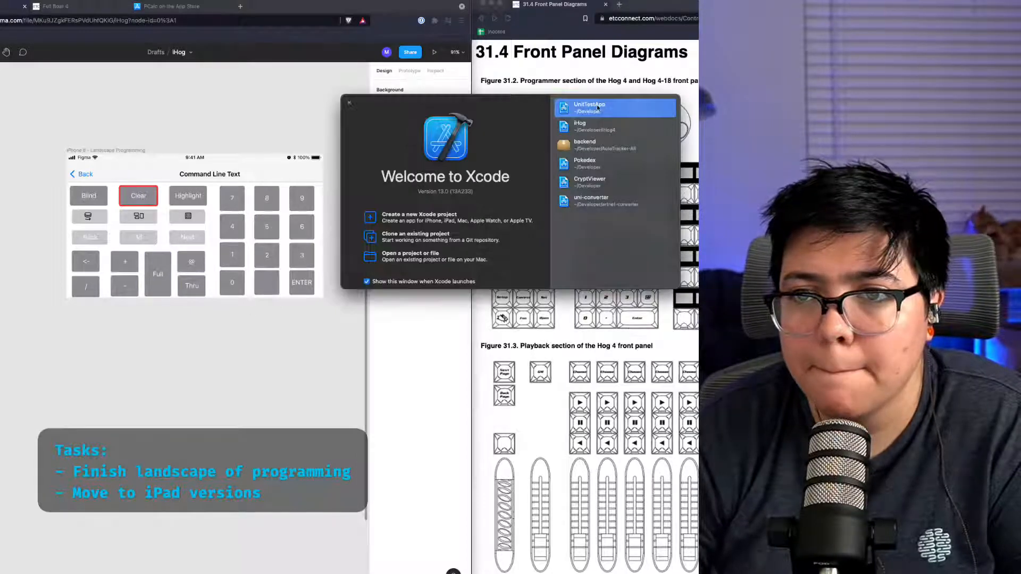
Step: Switch to Xcode and open the iHog project from the recent projects list
{"action": "double_click", "coordinate": [614, 127]}
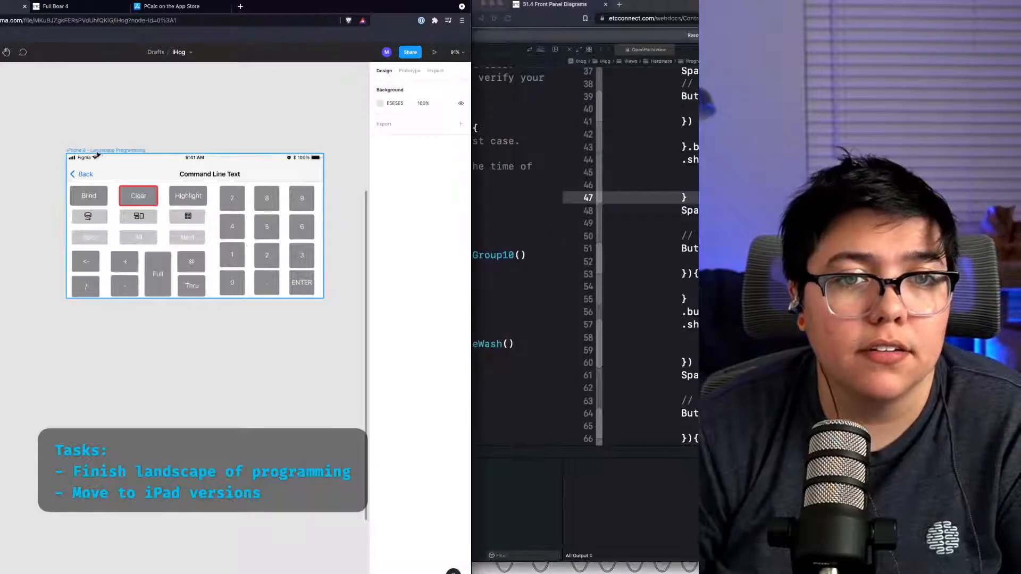
{"action": "left_click", "coordinate": [70, 152]}
{"action": "key", "text": "Escape"}
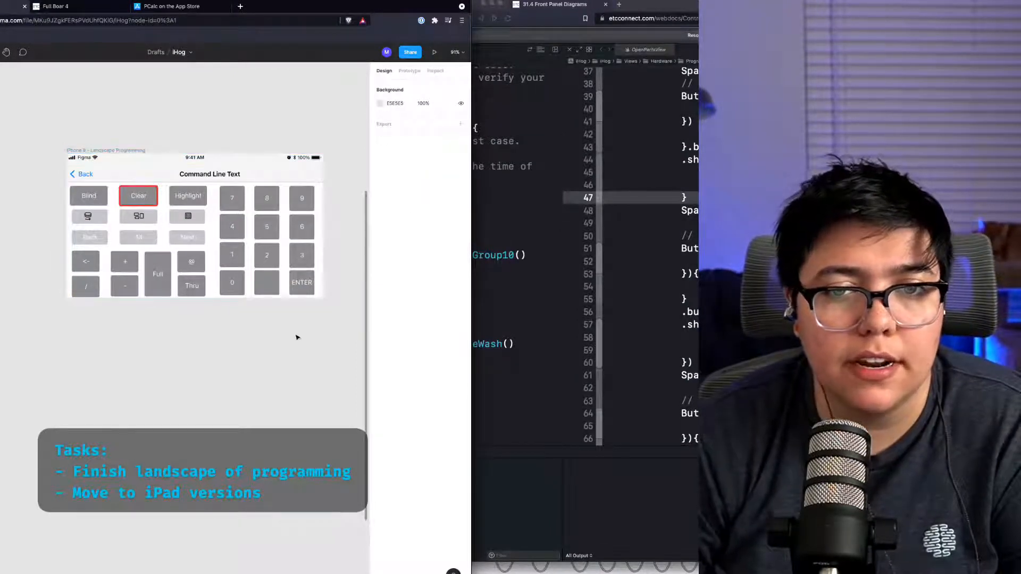
Step: Switch to Xcode, browse the project navigator folders and open the package dependency warning log
{"action": "key", "text": "super+Tab"}
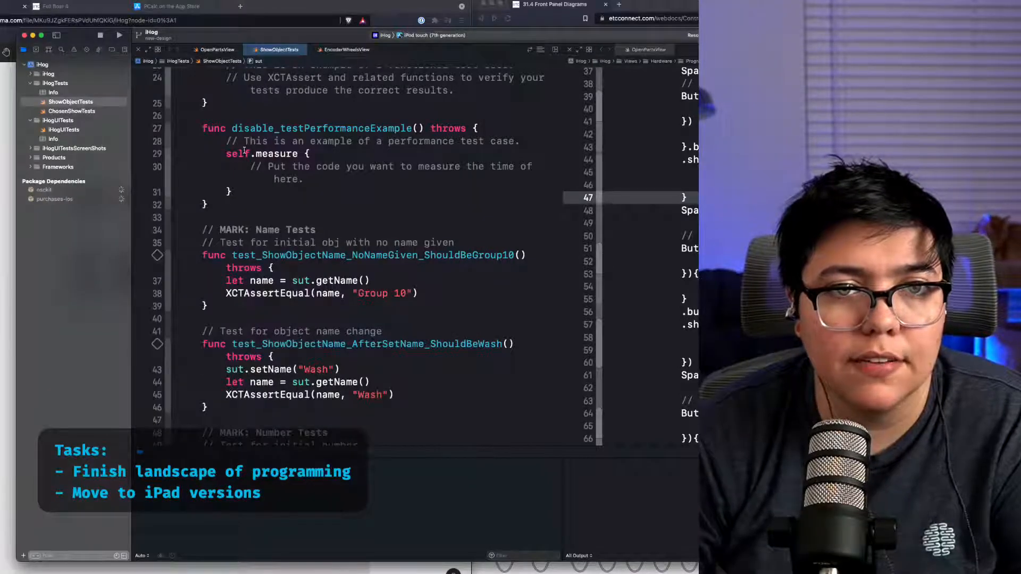
{"action": "left_click", "coordinate": [32, 82]}
{"action": "left_click", "coordinate": [30, 75]}
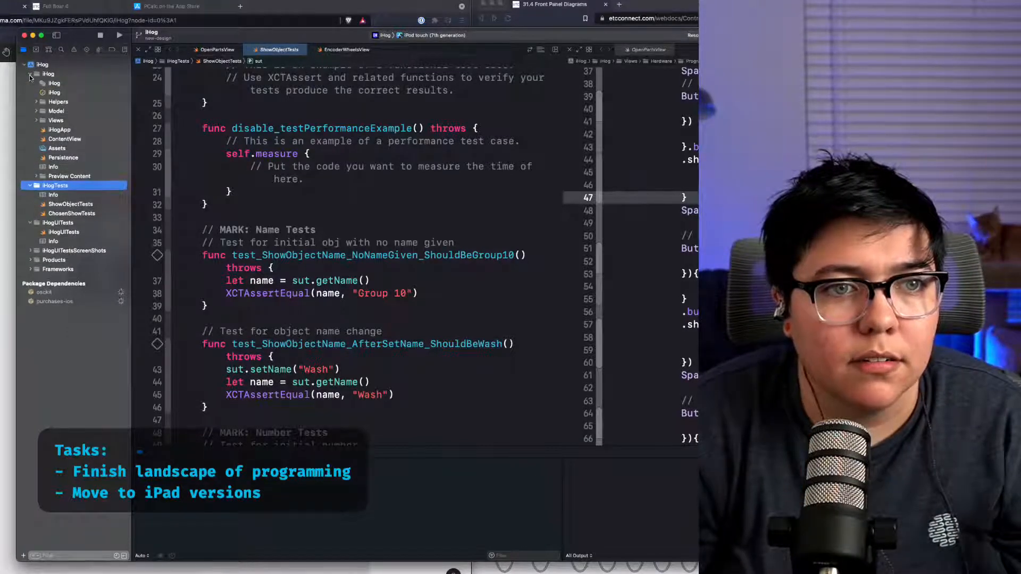
{"action": "left_click", "coordinate": [30, 75]}
{"action": "left_click", "coordinate": [30, 83]}
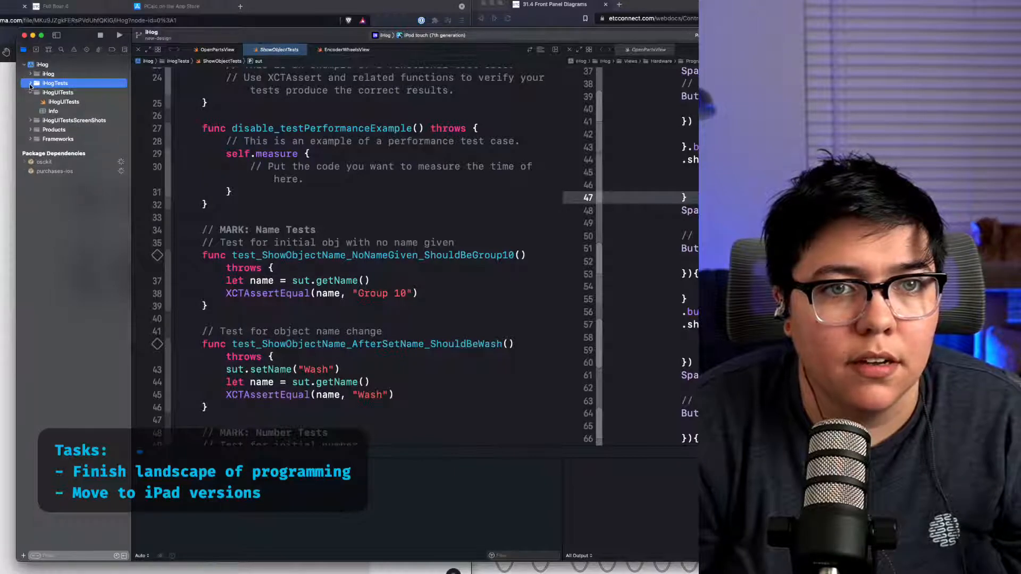
{"action": "left_click", "coordinate": [321, 187]}
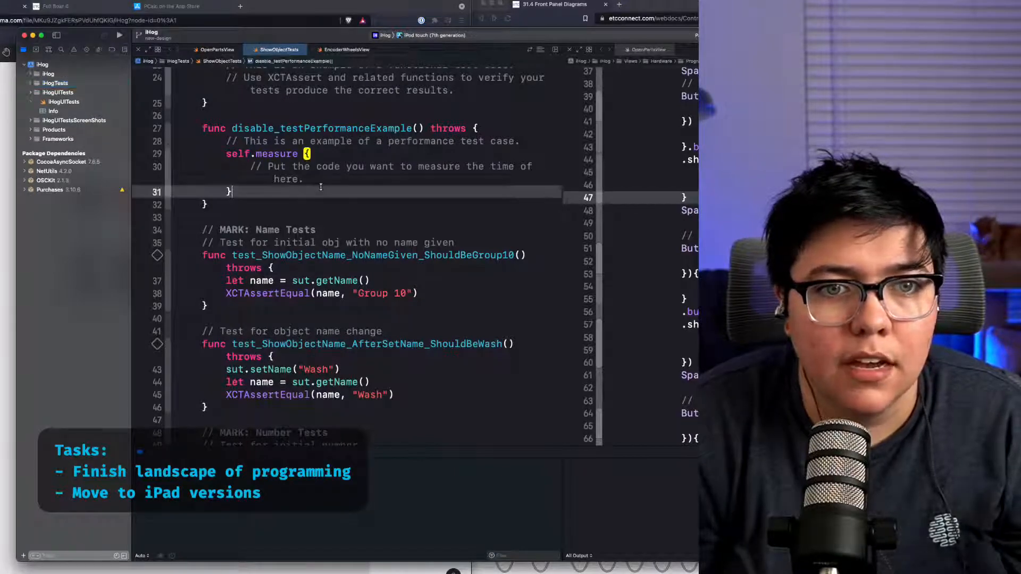
{"action": "left_click", "coordinate": [122, 191]}
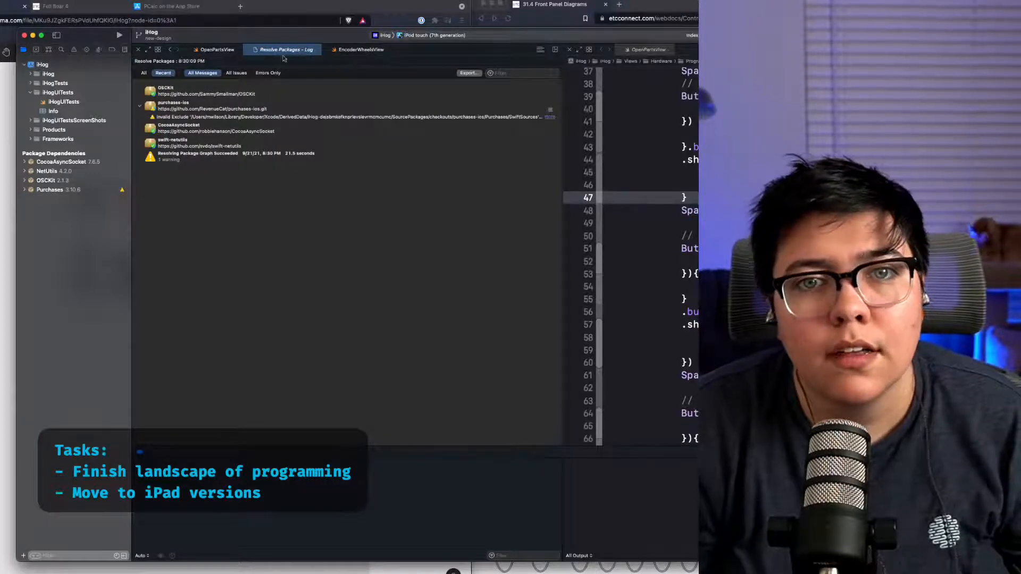
Step: Open the OpenPartsView file and set the run destination to the iPhone 8 simulator
{"action": "left_click", "coordinate": [249, 50]}
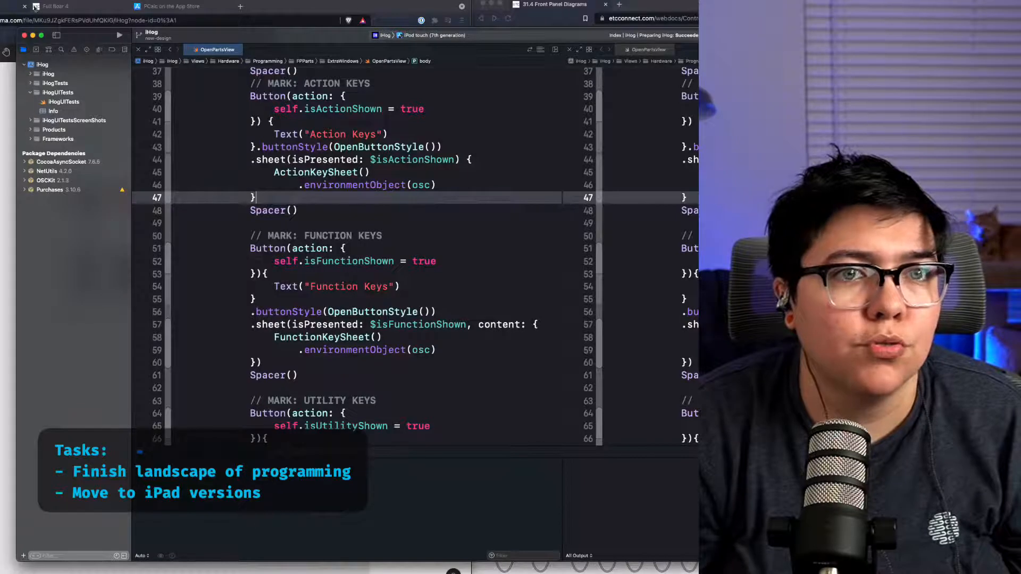
{"action": "left_click", "coordinate": [458, 35]}
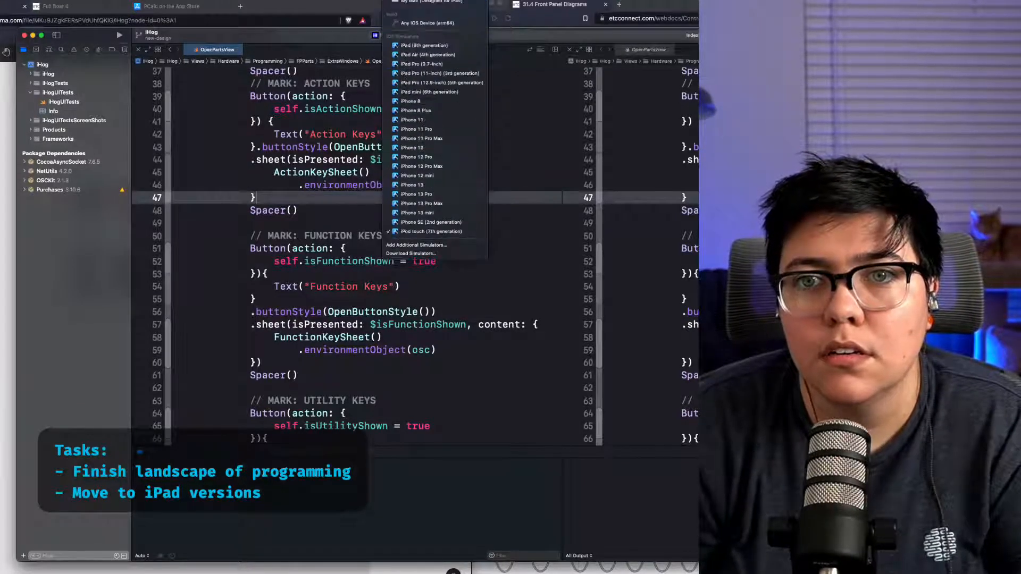
{"action": "left_click", "coordinate": [426, 102]}
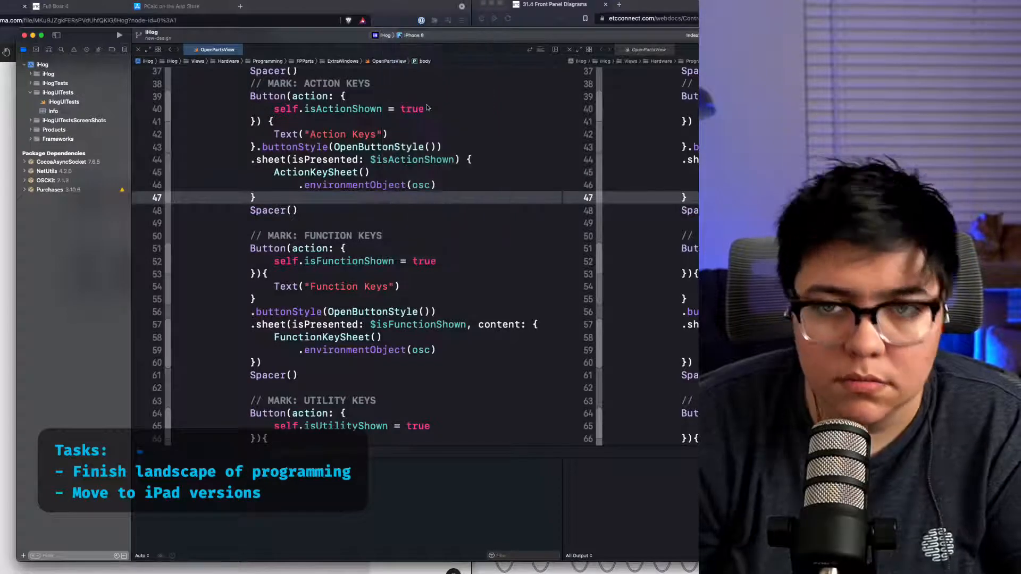
Step: Build and run the iHog app on the iPhone 8 simulator
{"action": "left_click", "coordinate": [427, 108]}
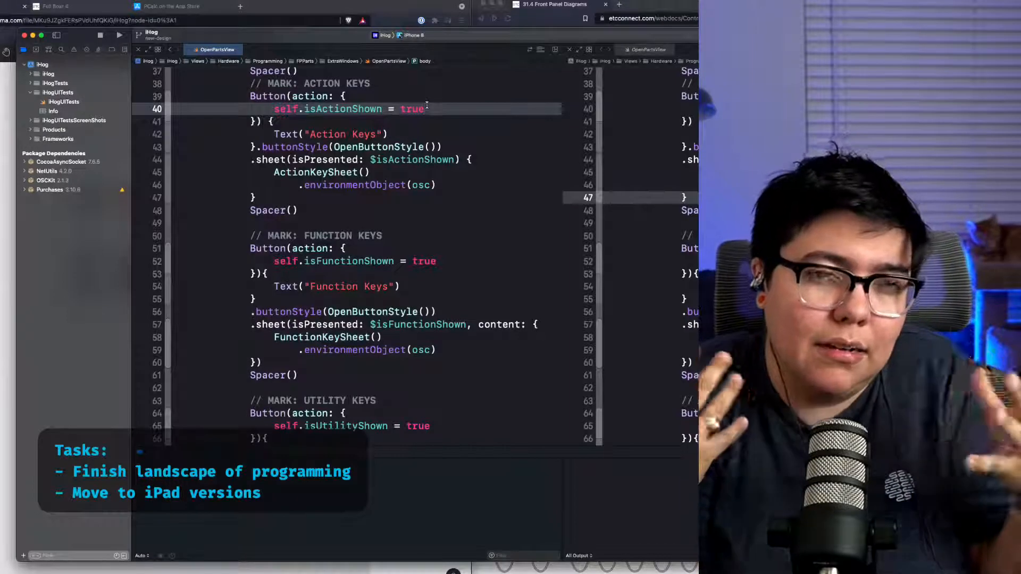
{"action": "mouse_move", "coordinate": [442, 572]}
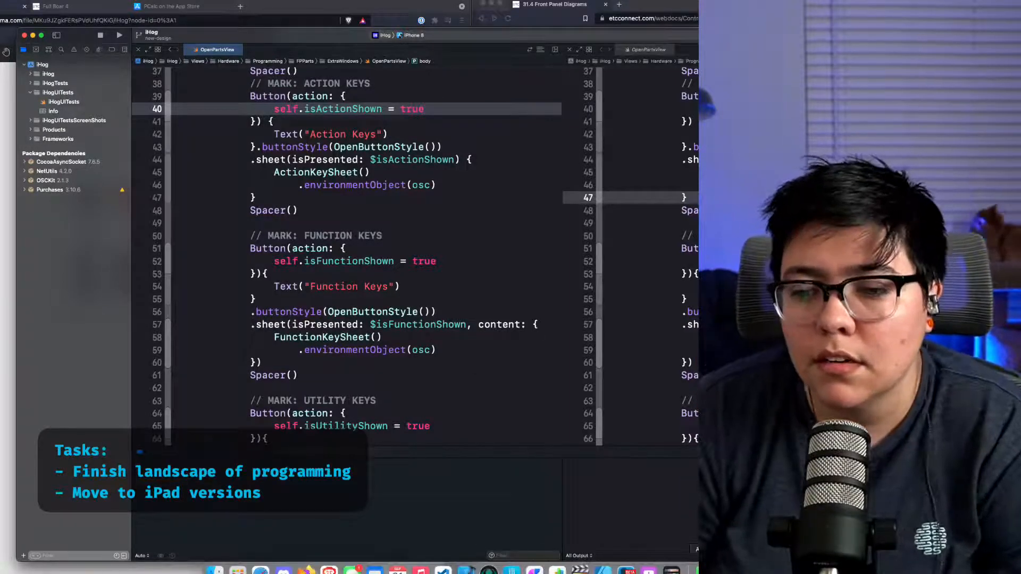
{"action": "left_click", "coordinate": [463, 388]}
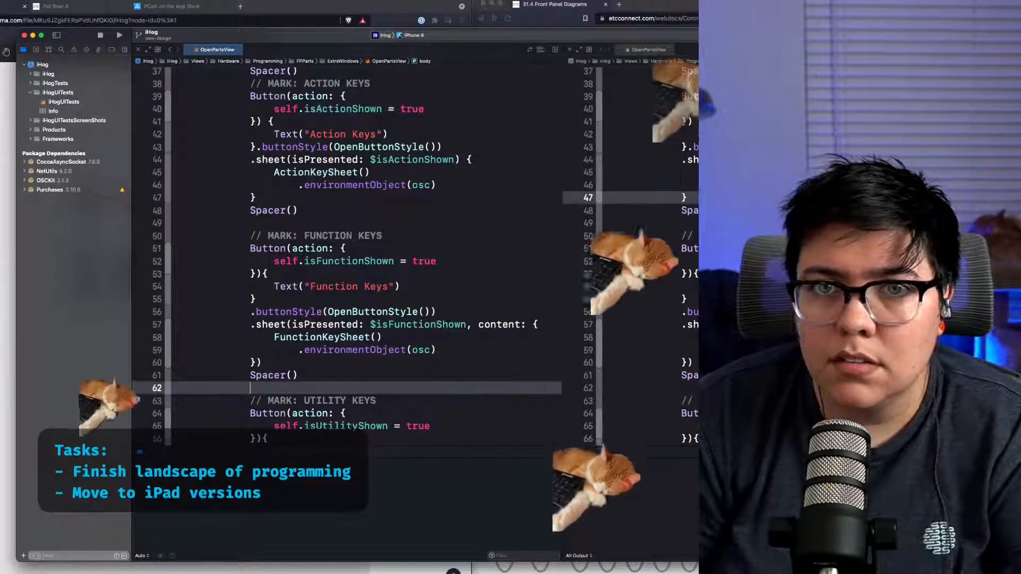
{"action": "key", "text": "super+r"}
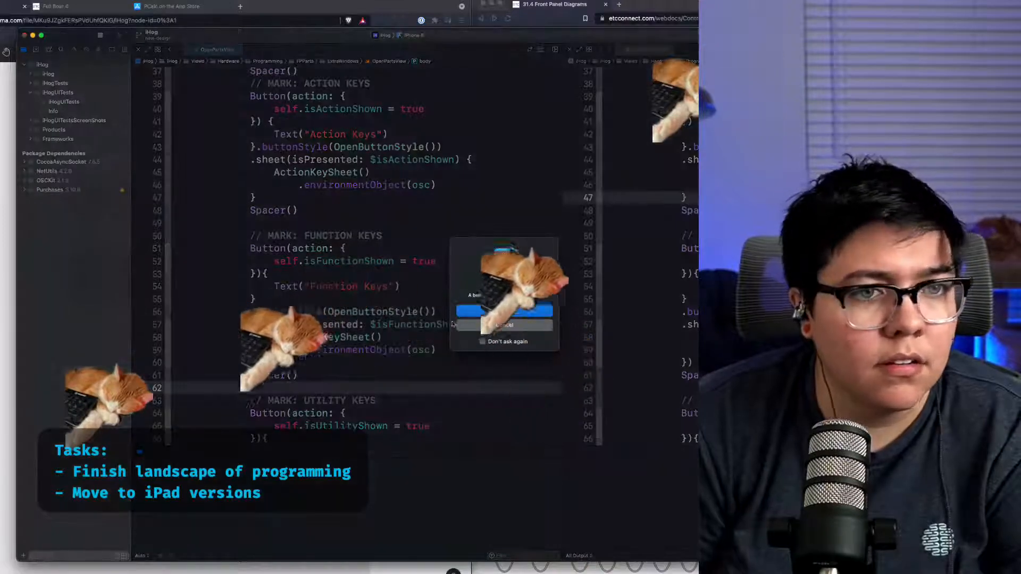
{"action": "left_click", "coordinate": [530, 312]}
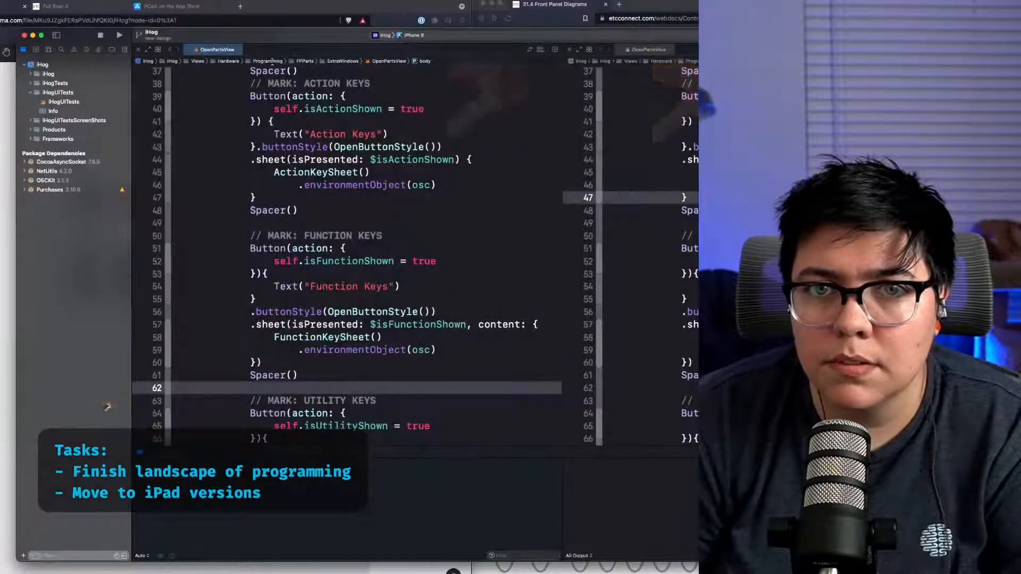
Step: Move and resize the Xcode window, then minimize it to bring the simulator forward
{"action": "left_click_drag", "start_coordinate": [303, 34], "coordinate": [179, 63]}
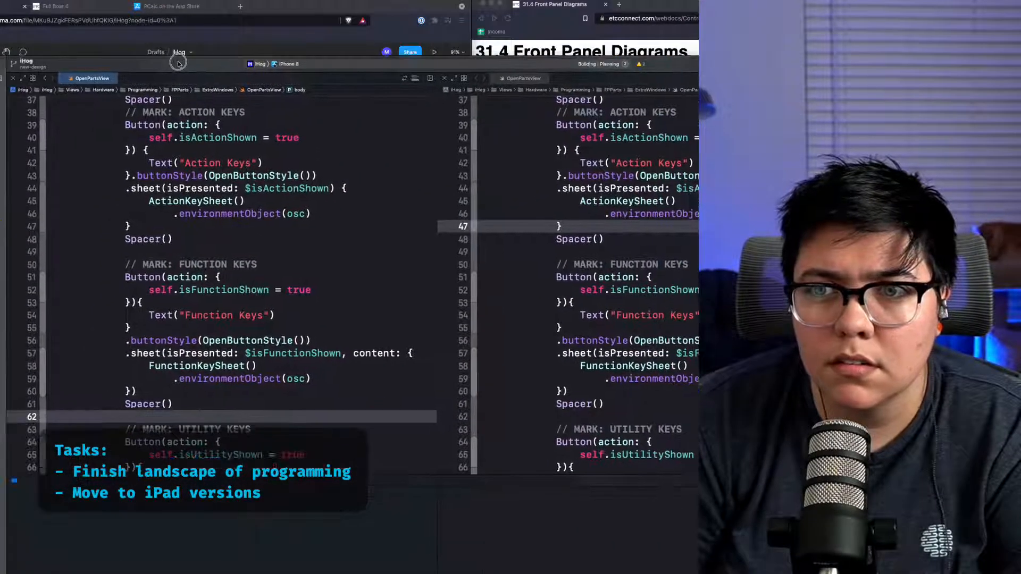
{"action": "left_click_drag", "start_coordinate": [871, 298], "coordinate": [586, 298]}
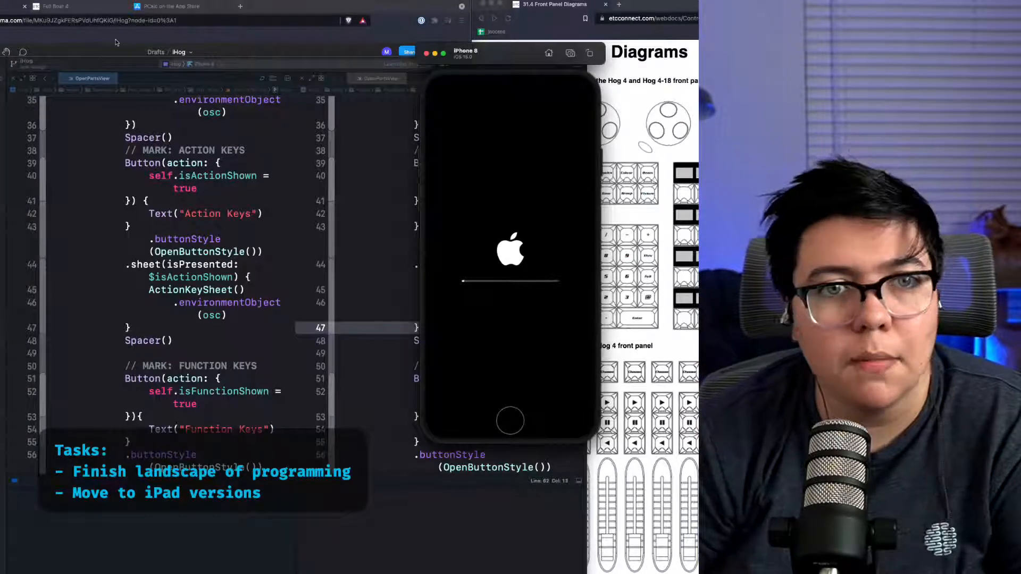
{"action": "left_click_drag", "start_coordinate": [106, 68], "coordinate": [412, 44]}
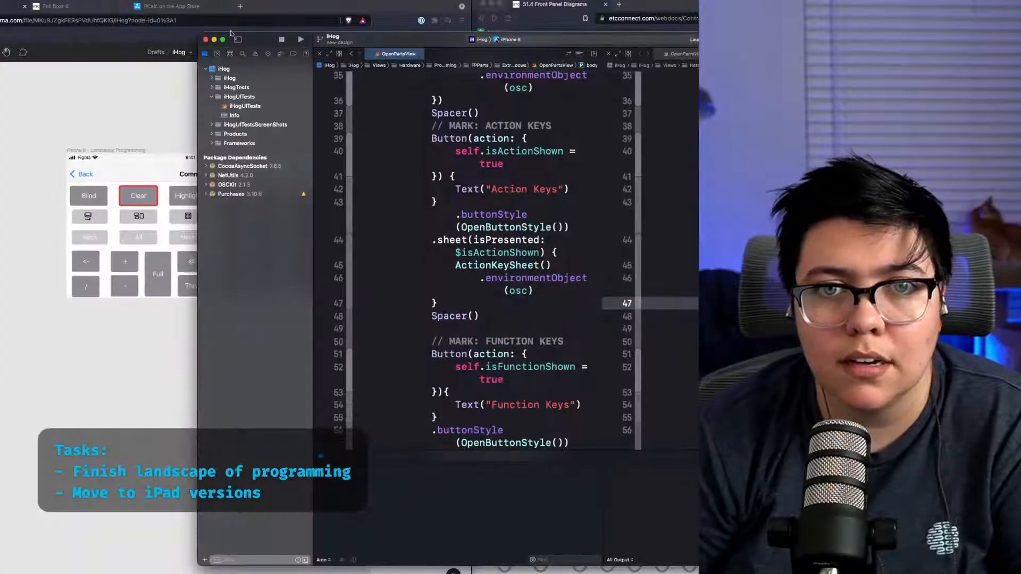
{"action": "left_click", "coordinate": [213, 40]}
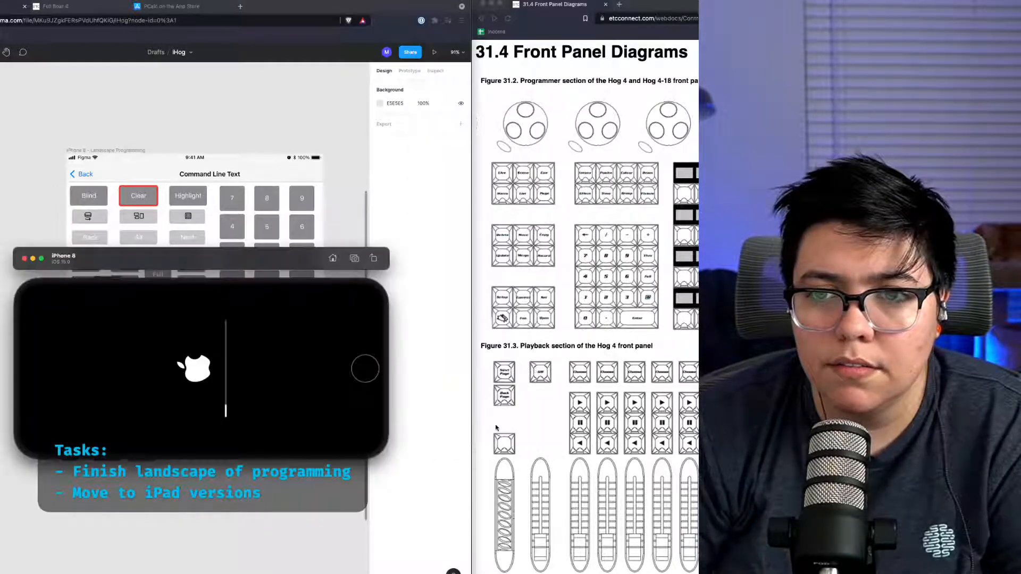
Step: Rotate the simulator to portrait and place it over the front panel diagrams page
{"action": "left_click_drag", "start_coordinate": [301, 260], "coordinate": [455, 145]}
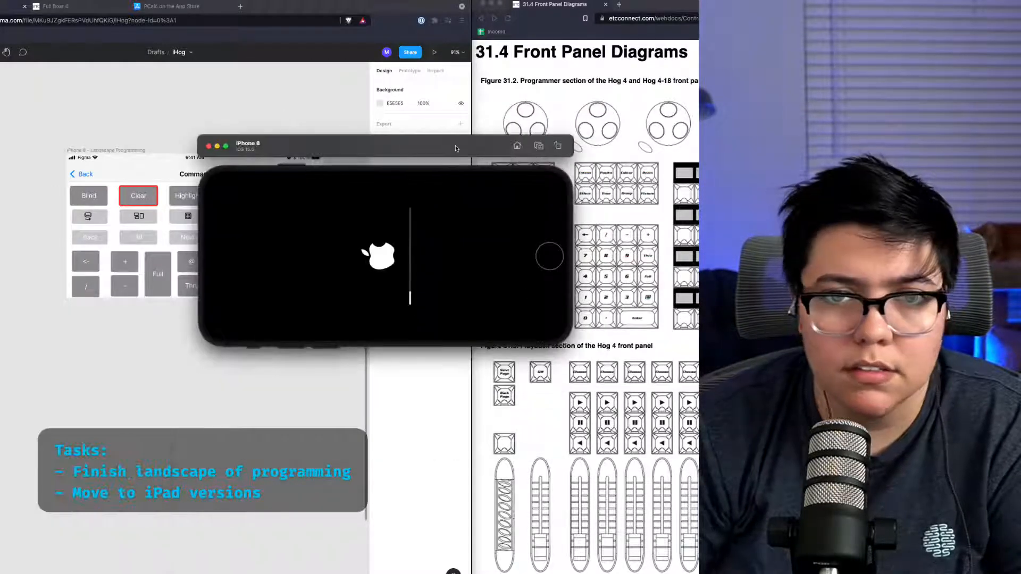
{"action": "key", "text": "super+Right"}
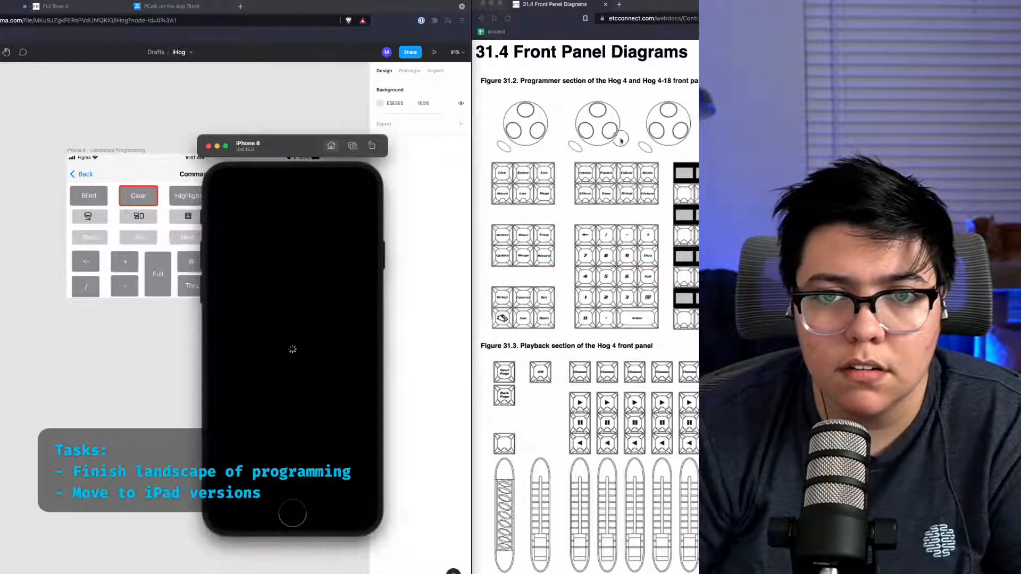
{"action": "left_click_drag", "start_coordinate": [283, 147], "coordinate": [571, 100]}
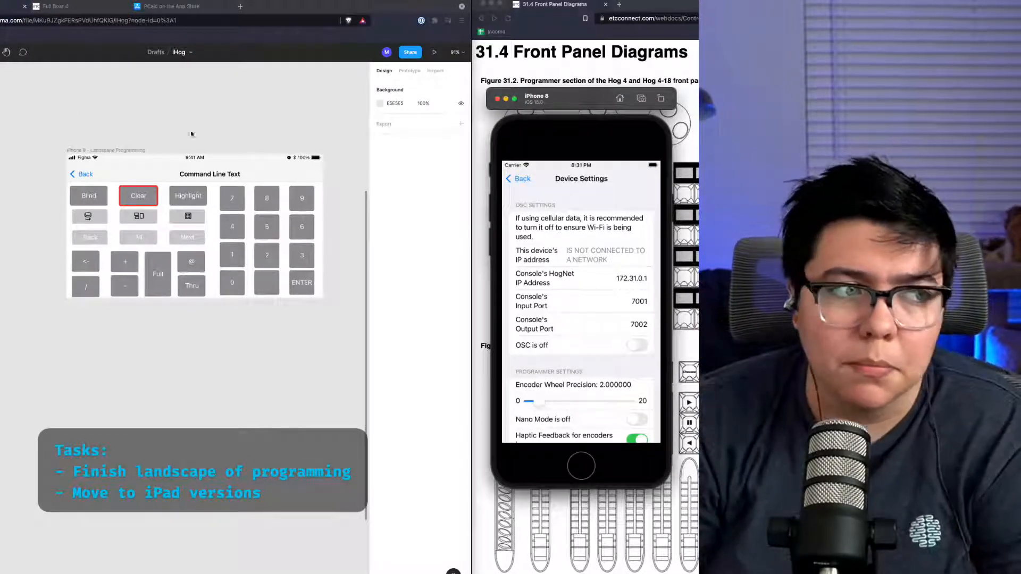
Step: Open the Programming screen in the app and rotate the simulator to landscape to view its keypad layout
{"action": "left_click", "coordinate": [517, 179]}
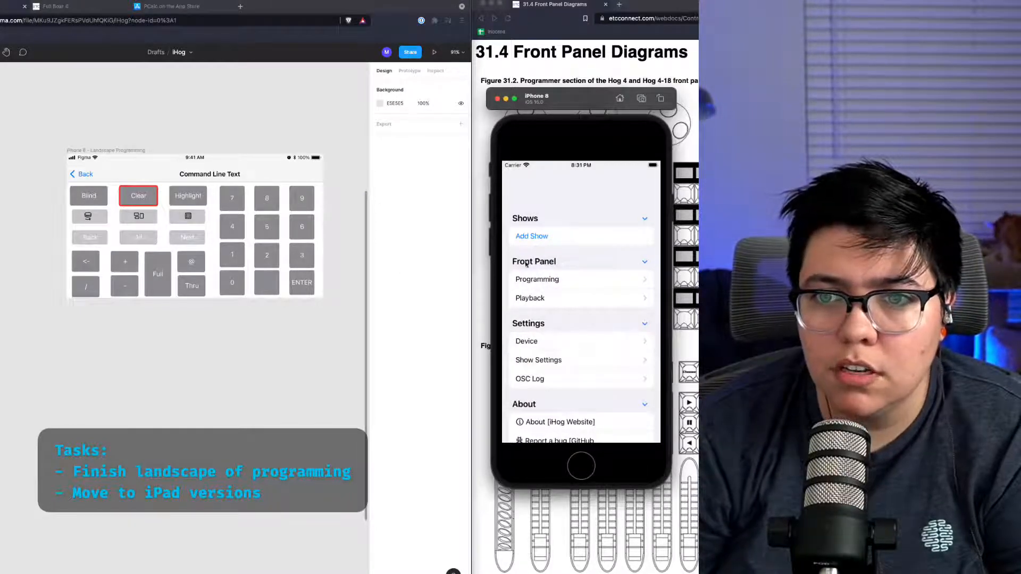
{"action": "left_click", "coordinate": [569, 277]}
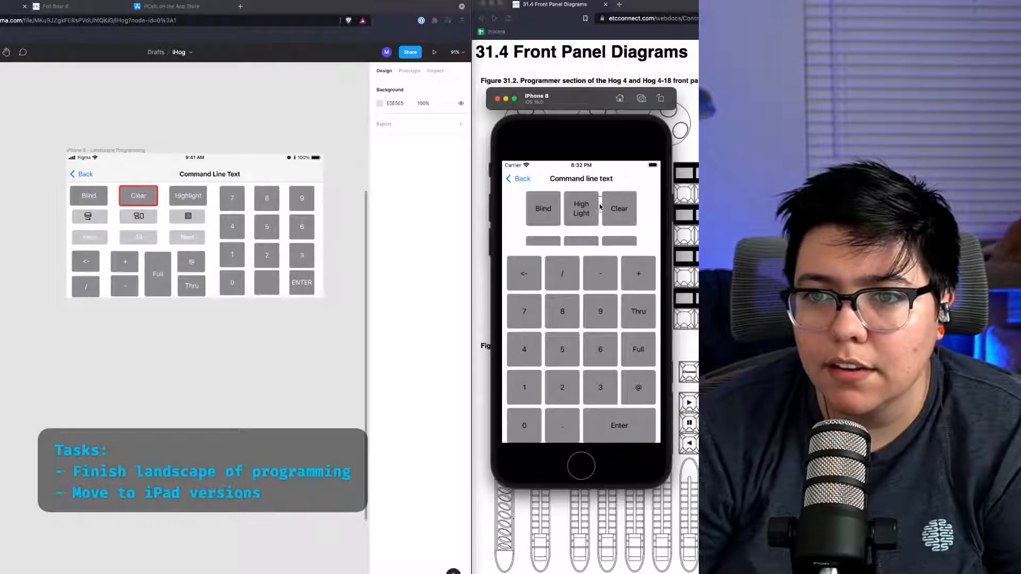
{"action": "key", "text": "super+Right"}
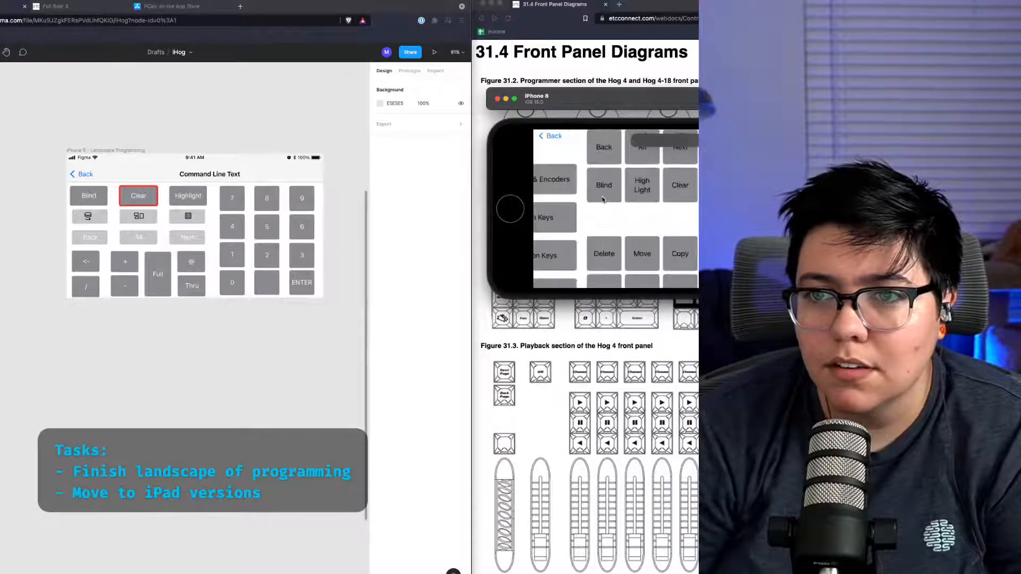
{"action": "left_click_drag", "start_coordinate": [619, 95], "coordinate": [481, 172]}
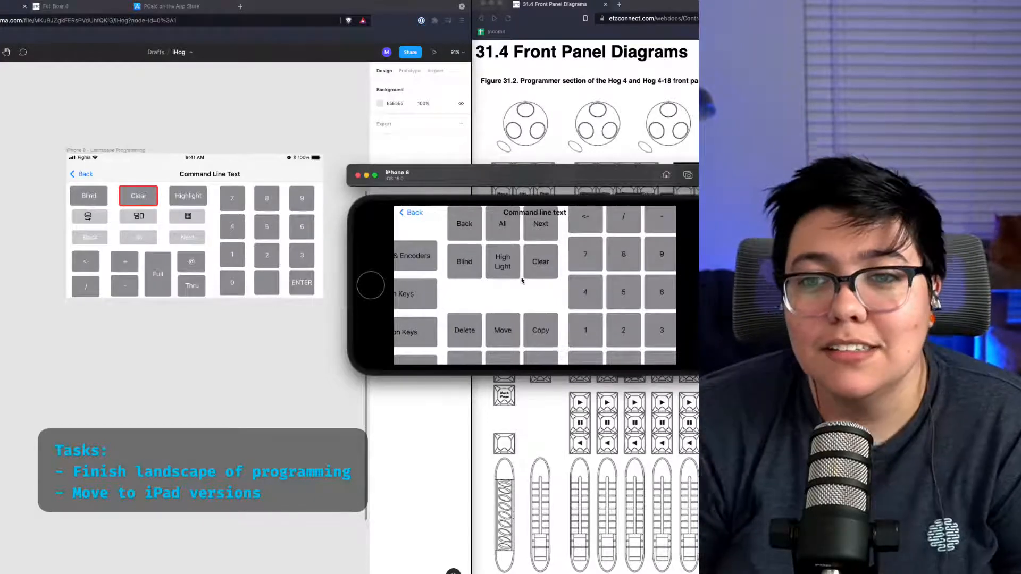
Step: Return to the app's main menu in landscape and dismiss the notification screen on the simulator
{"action": "left_click", "coordinate": [297, 169]}
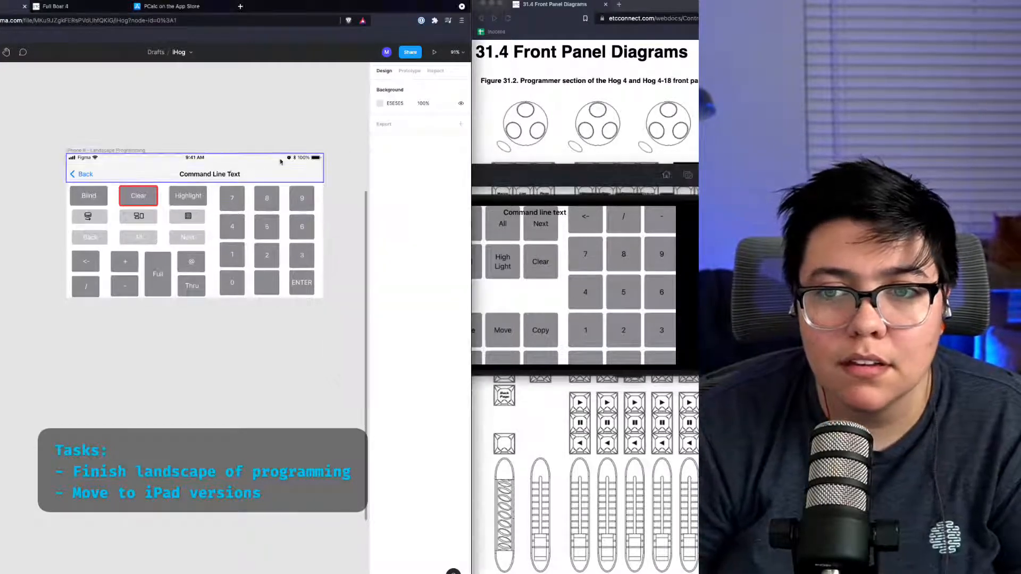
{"action": "left_click", "coordinate": [546, 246]}
{"action": "left_click", "coordinate": [412, 213]}
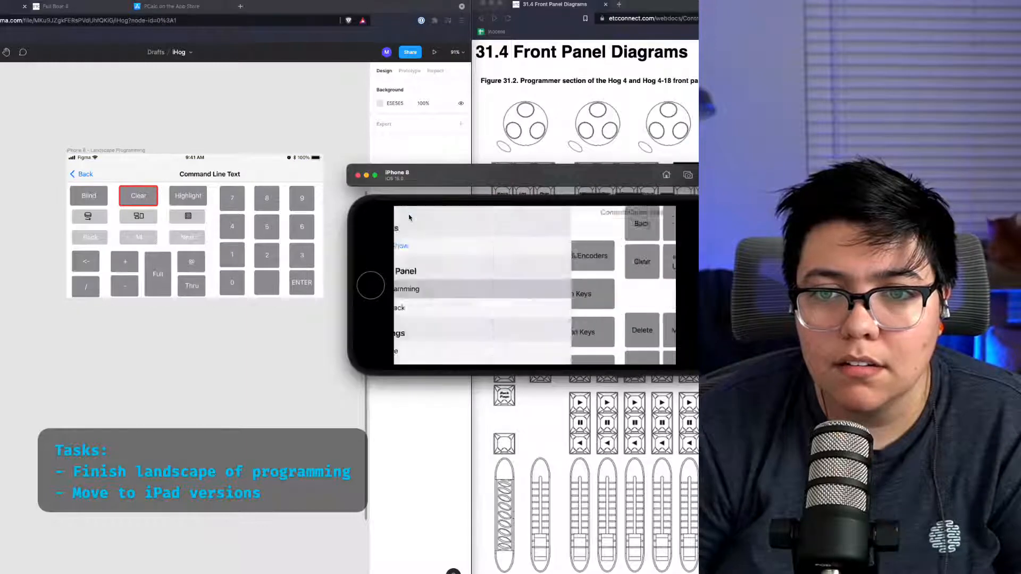
{"action": "key", "text": "super+Left"}
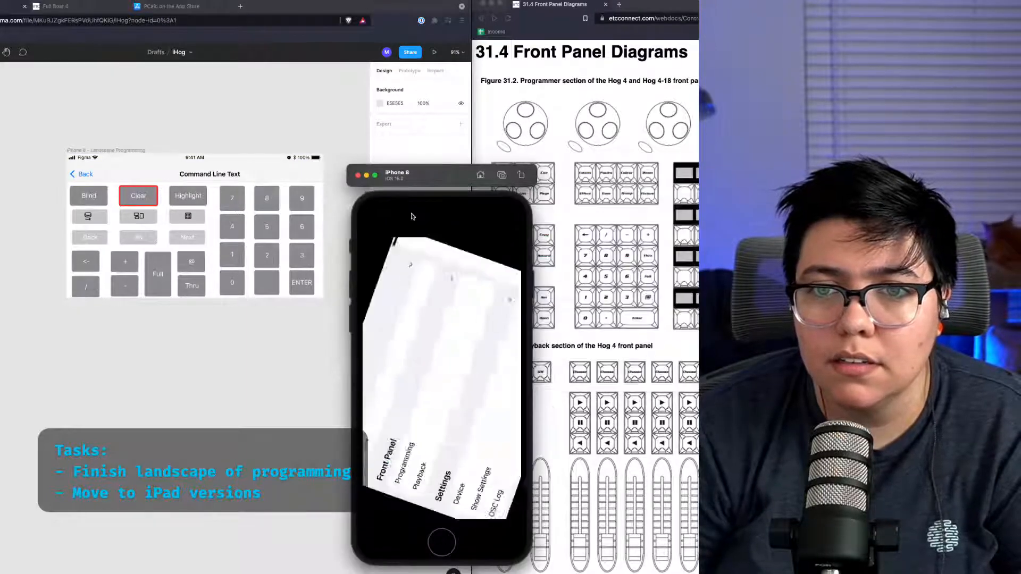
{"action": "key", "text": "super+Right"}
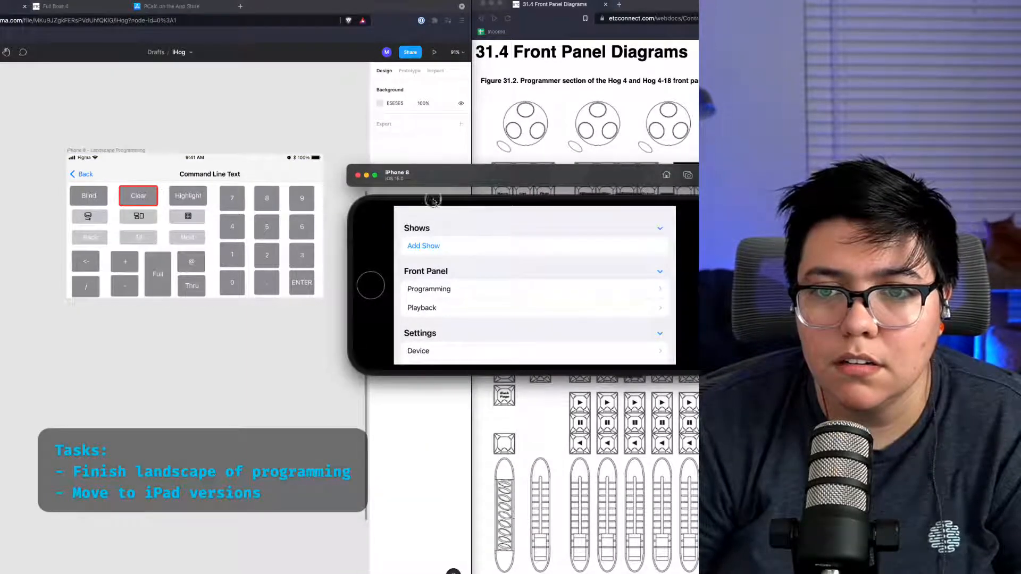
{"action": "left_click_drag", "start_coordinate": [411, 216], "coordinate": [460, 452]}
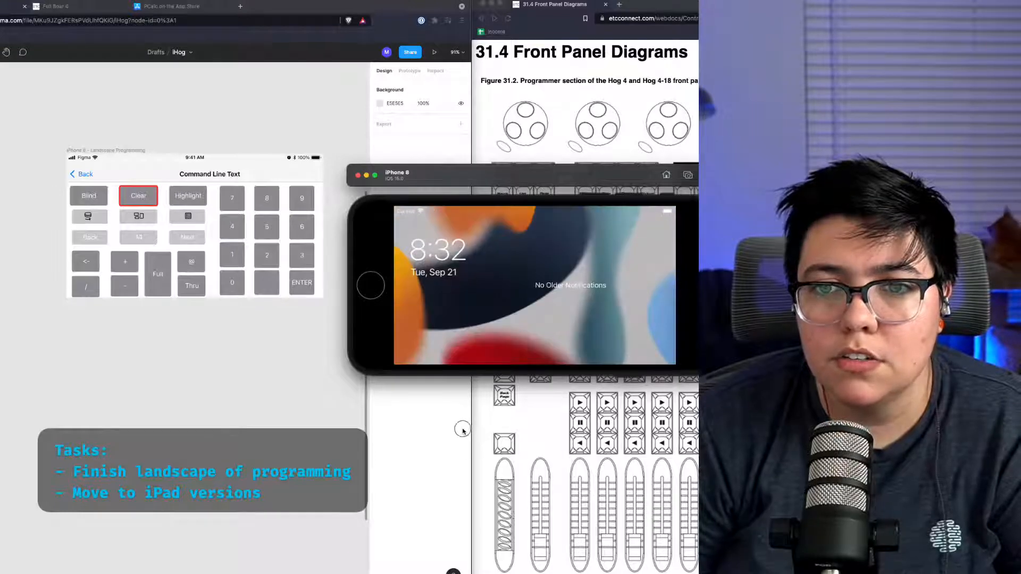
{"action": "left_click_drag", "start_coordinate": [534, 366], "coordinate": [537, 333]}
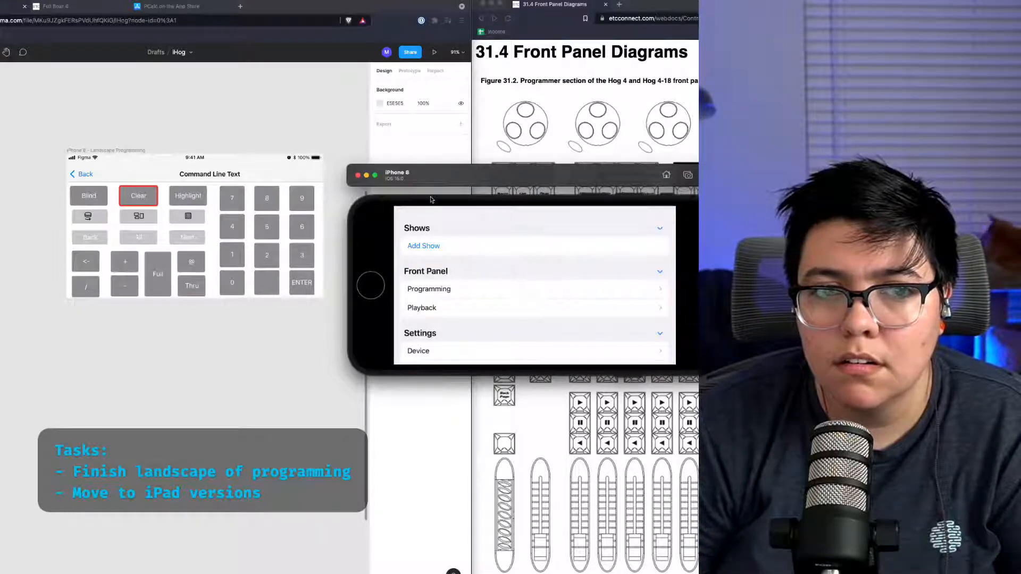
Step: Shift the top navigation bar upward in the landscape programming mockup frame
{"action": "left_click", "coordinate": [33, 165]}
{"action": "left_click_drag", "start_coordinate": [208, 166], "coordinate": [213, 142]}
{"action": "left_click", "coordinate": [254, 120]}
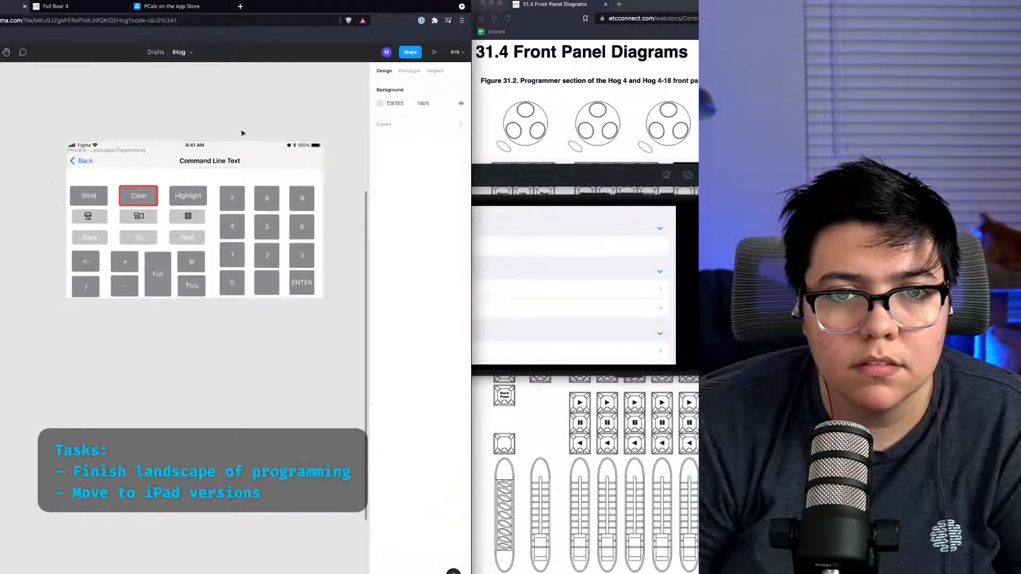
{"action": "left_click", "coordinate": [172, 163]}
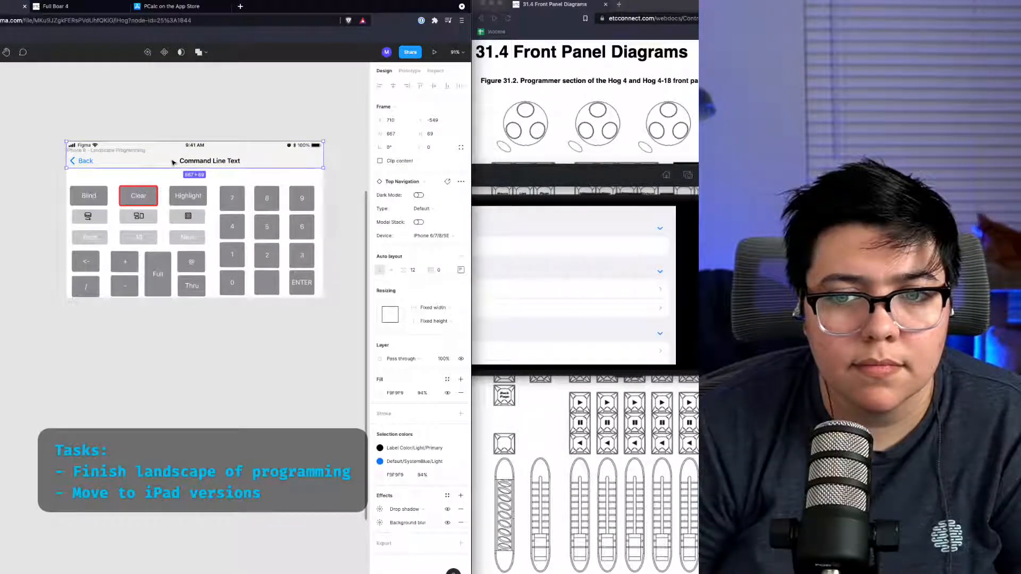
{"action": "left_click_drag", "start_coordinate": [193, 142], "coordinate": [219, 152]}
{"action": "left_click", "coordinate": [235, 127]}
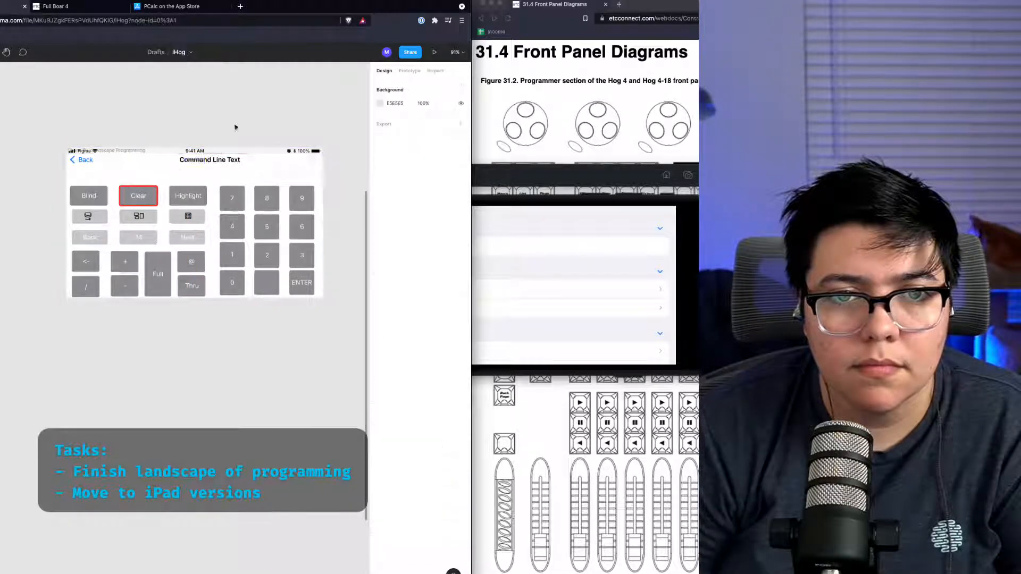
{"action": "left_click", "coordinate": [161, 149]}
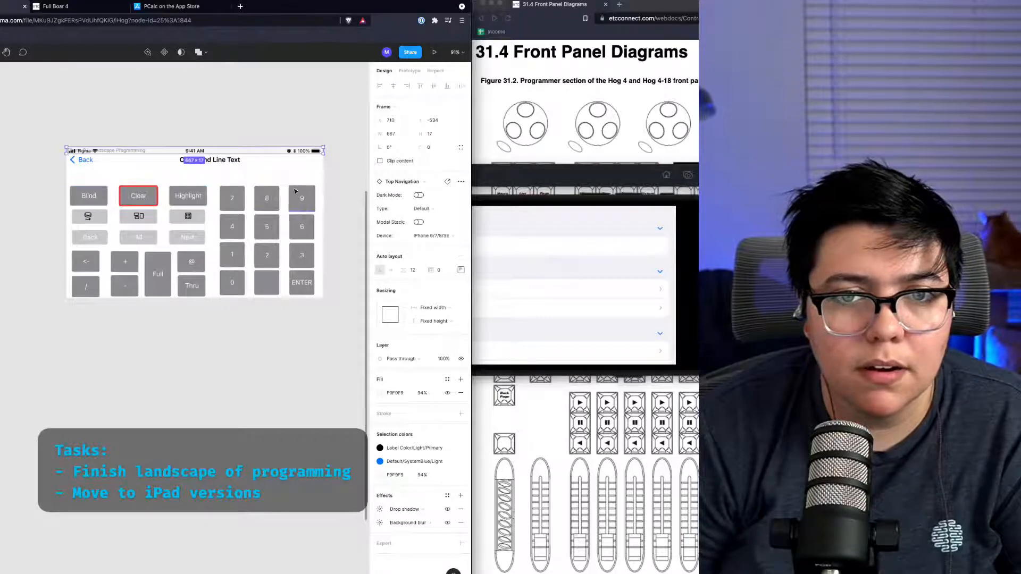
{"action": "left_click", "coordinate": [286, 123]}
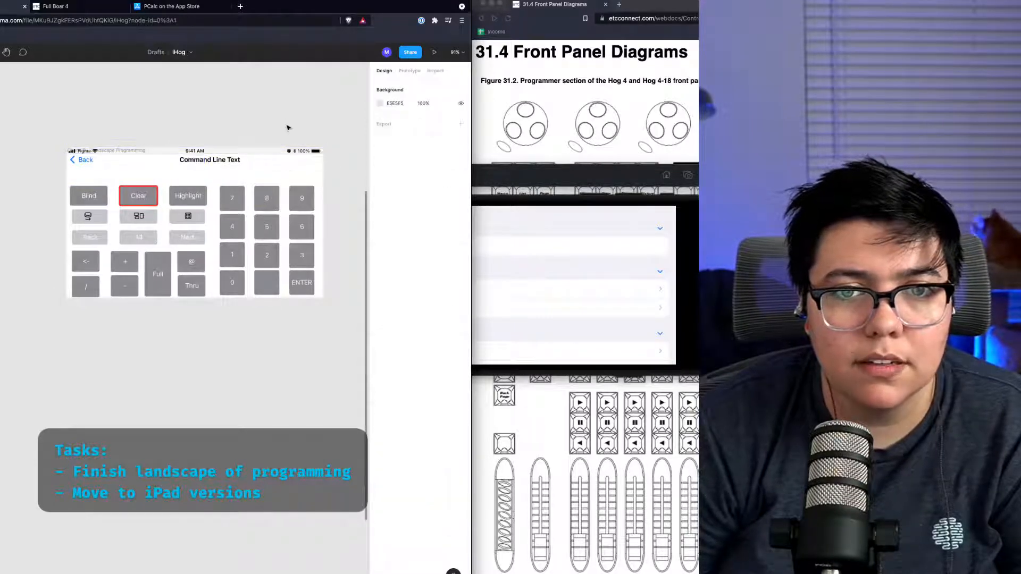
Step: Delete the top navigation bar from the landscape programming frame, then undo the deletion
{"action": "left_click", "coordinate": [177, 155]}
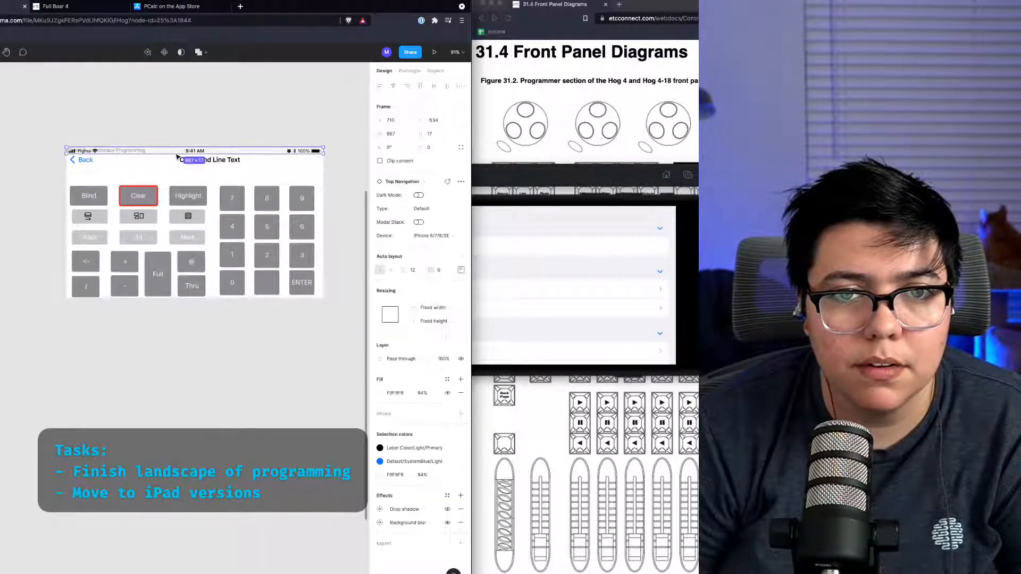
{"action": "key", "text": "Delete"}
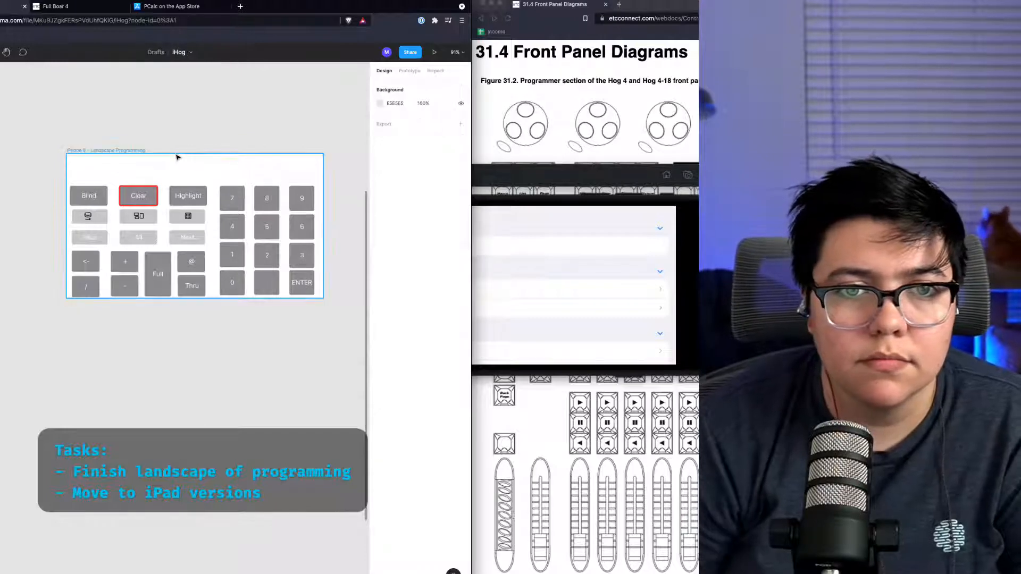
{"action": "key", "text": "super+z"}
{"action": "key", "text": "super+shift+z"}
{"action": "key", "text": "super+z"}
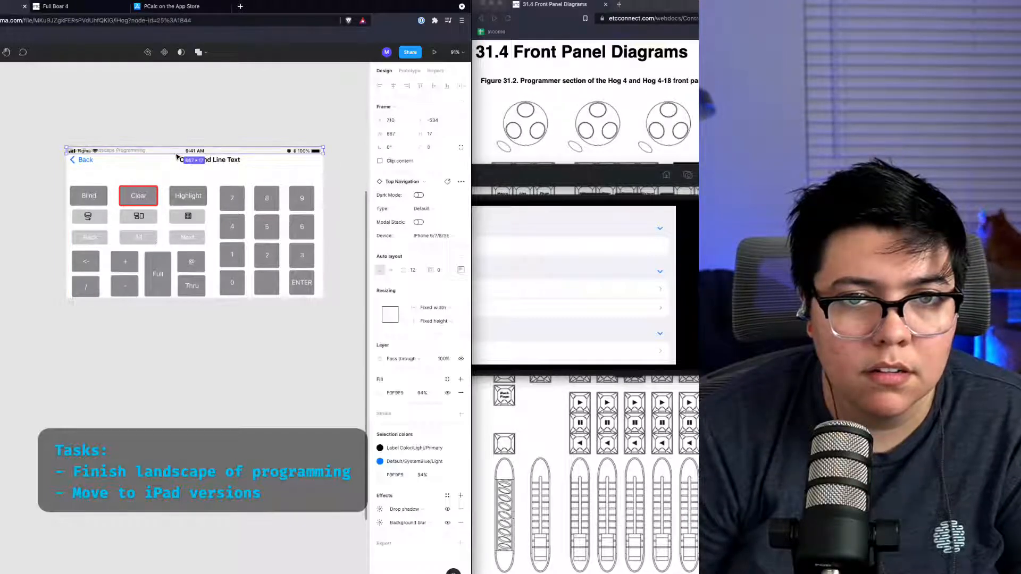
{"action": "key", "text": "super+shift+z"}
{"action": "key", "text": "super+z"}
Step: Move the navigation bar down and delete the status bar from the landscape programming frame
{"action": "left_click_drag", "start_coordinate": [177, 154], "coordinate": [175, 169]}
{"action": "double_click", "coordinate": [176, 168]}
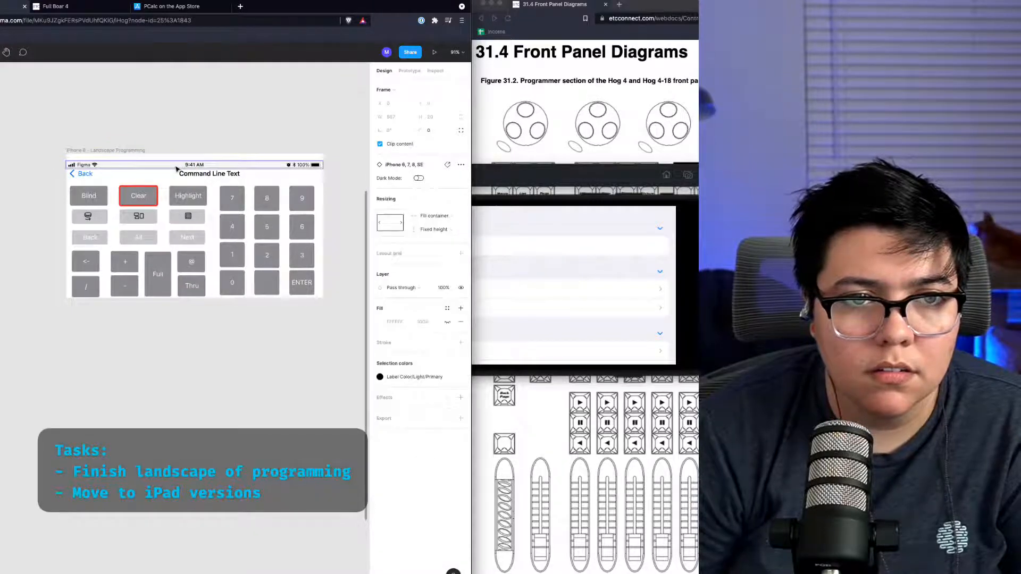
{"action": "key", "text": "super+="}
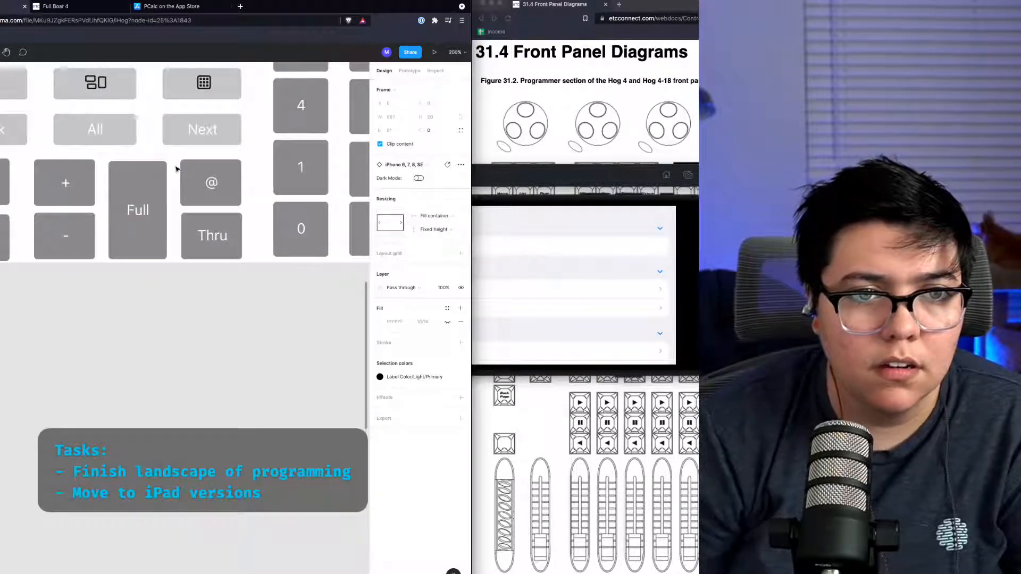
{"action": "scroll", "coordinate": [178, 170], "scroll_direction": "down", "scroll_amount": 2}
{"action": "scroll", "coordinate": [178, 171], "scroll_direction": "up", "scroll_amount": 10}
{"action": "scroll", "coordinate": [179, 170], "scroll_direction": "down", "scroll_amount": 5}
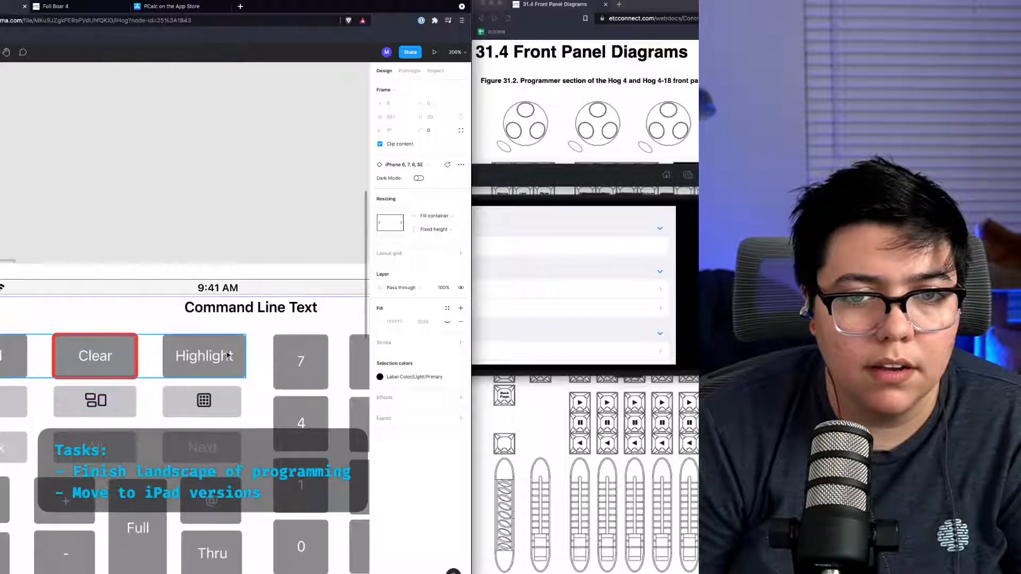
{"action": "key", "text": "Delete"}
{"action": "left_click_drag", "start_coordinate": [200, 295], "coordinate": [209, 282]}
{"action": "scroll", "coordinate": [276, 290], "scroll_direction": "down", "scroll_amount": 5}
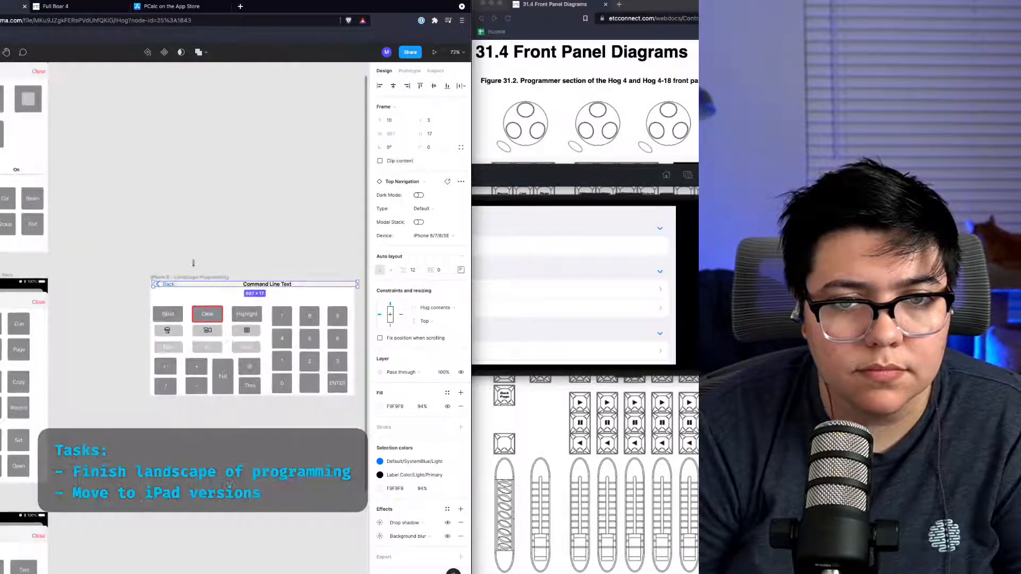
Step: Open the Programming screen in the simulator to compare it with the mockup
{"action": "left_click", "coordinate": [586, 225]}
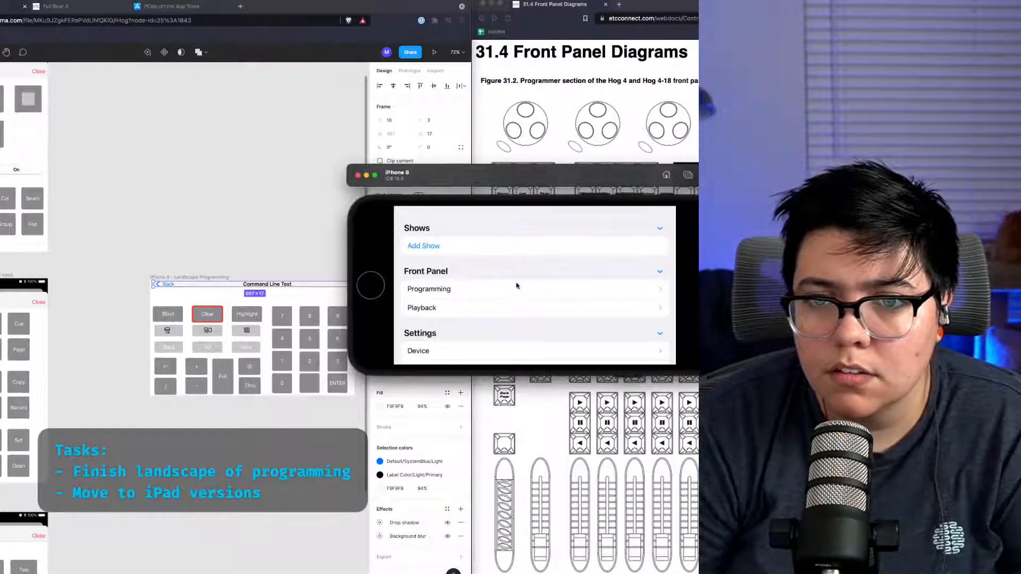
{"action": "left_click", "coordinate": [514, 289]}
{"action": "left_click", "coordinate": [488, 190]}
{"action": "left_click", "coordinate": [343, 193]}
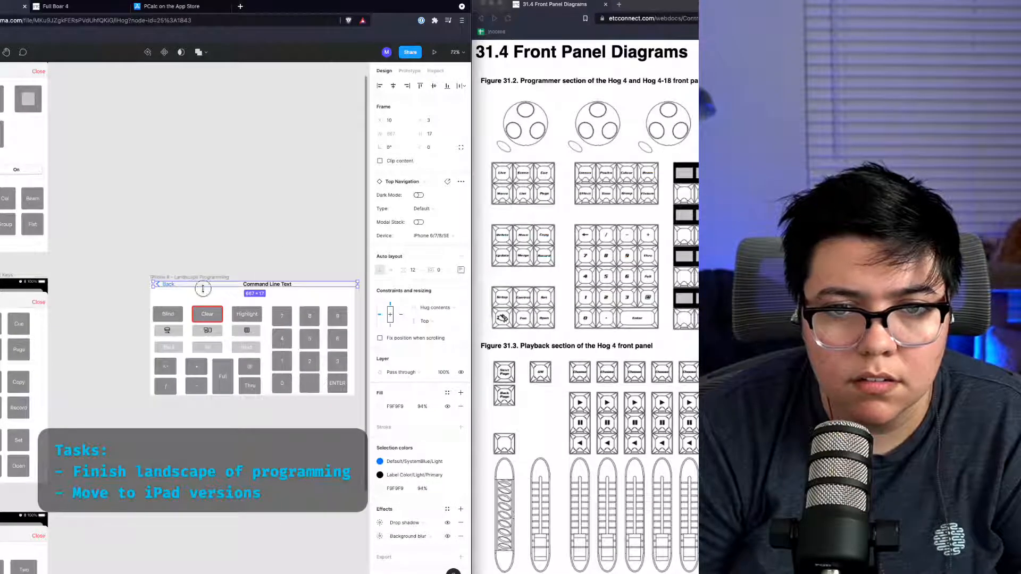
Step: Resize the navigation bar to about 34 px tall and stretch it across the frame's full width
{"action": "left_click_drag", "start_coordinate": [203, 289], "coordinate": [235, 288]}
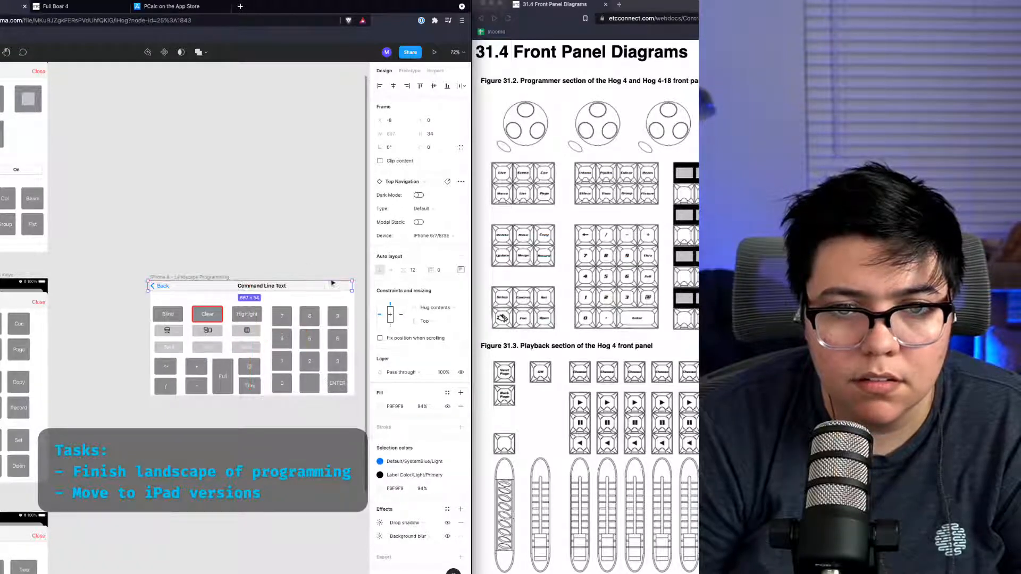
{"action": "left_click_drag", "start_coordinate": [342, 293], "coordinate": [349, 291]}
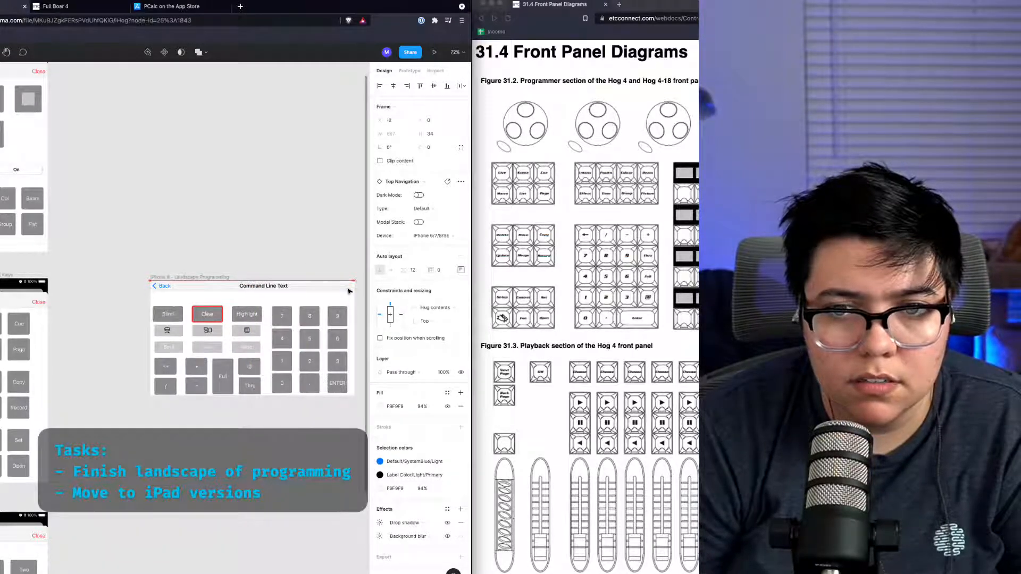
{"action": "key", "text": "Right"}
{"action": "key", "text": "Right"}
{"action": "scroll", "coordinate": [266, 321], "scroll_direction": "up", "scroll_amount": 5}
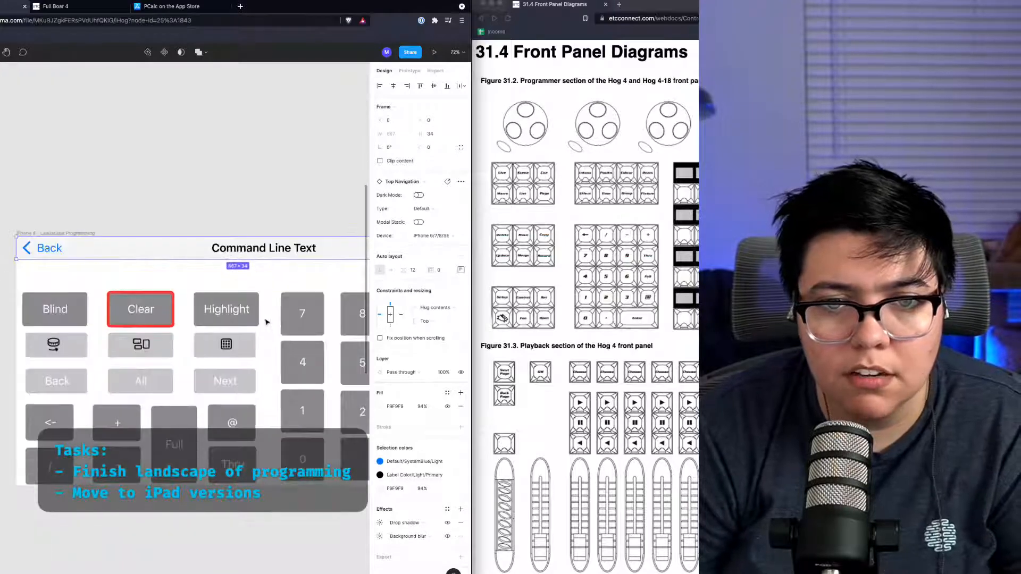
{"action": "scroll", "coordinate": [266, 322], "scroll_direction": "down", "scroll_amount": 4}
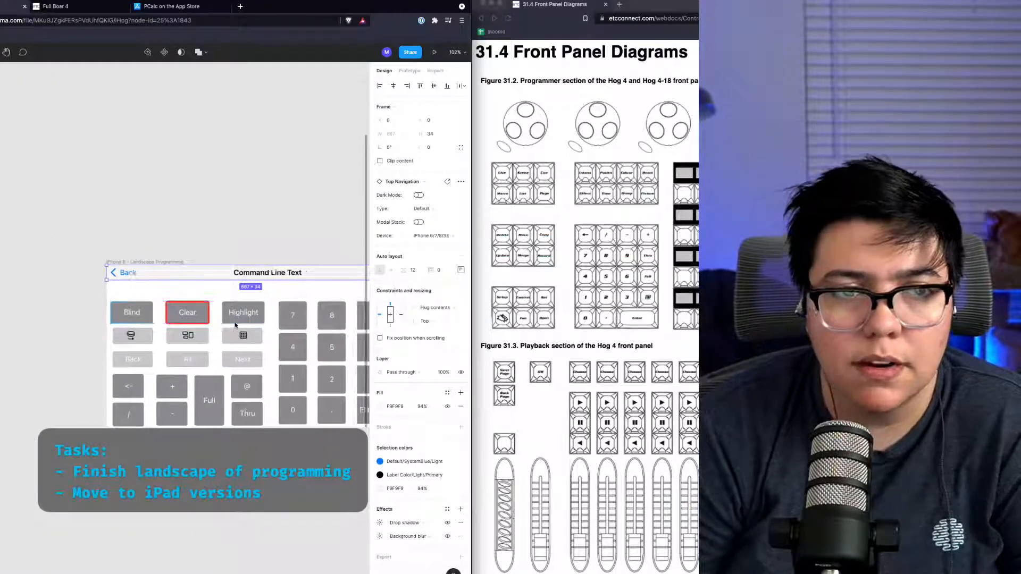
{"action": "scroll", "coordinate": [235, 325], "scroll_direction": "right", "scroll_amount": 3}
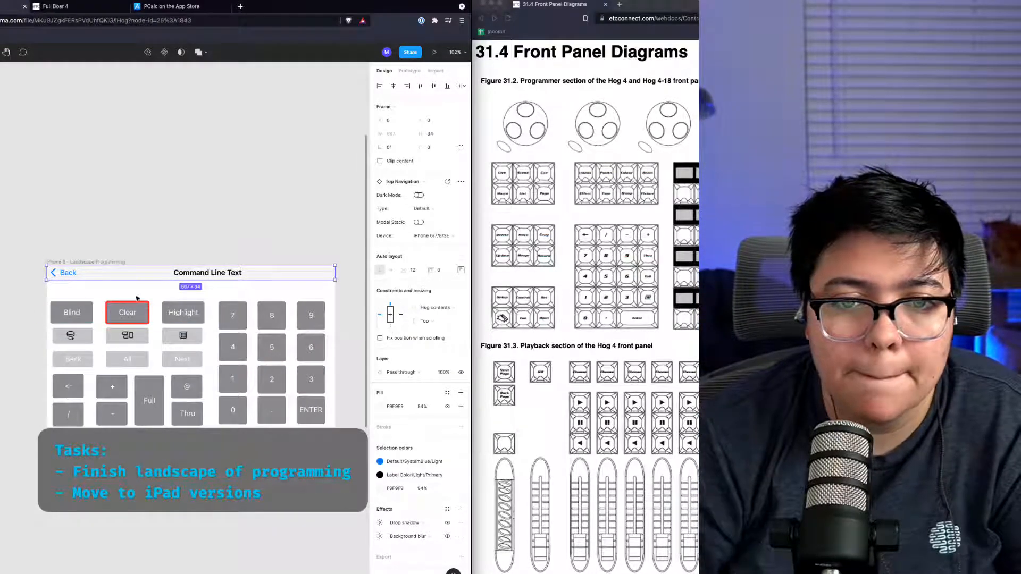
Step: Move all keypad buttons up under the navigation bar and narrow the button block slightly
{"action": "left_click_drag", "start_coordinate": [28, 291], "coordinate": [419, 498]}
{"action": "left_click_drag", "start_coordinate": [192, 350], "coordinate": [198, 337]}
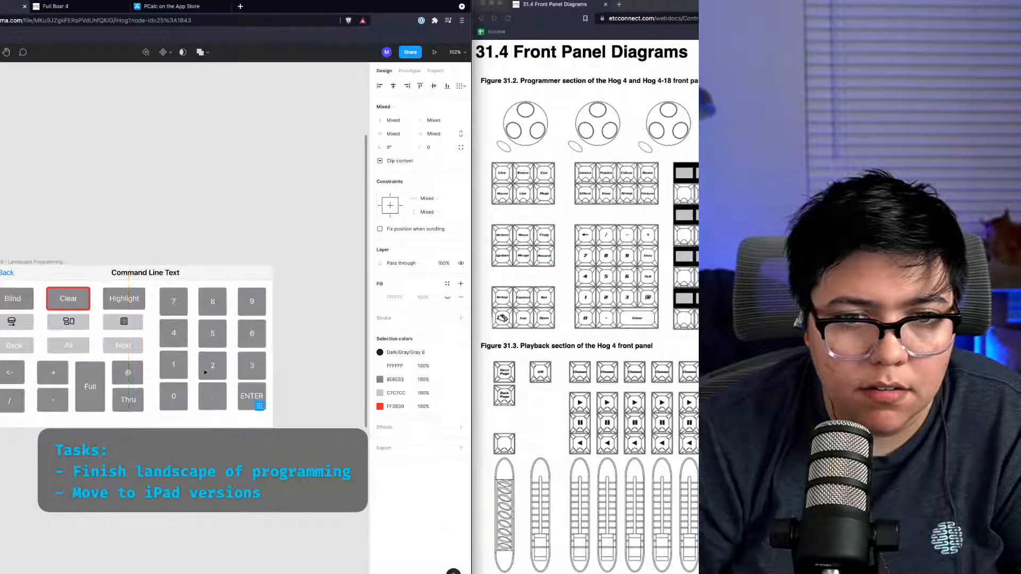
{"action": "scroll", "coordinate": [205, 372], "scroll_direction": "left", "scroll_amount": 3}
{"action": "scroll", "coordinate": [216, 387], "scroll_direction": "right", "scroll_amount": 2}
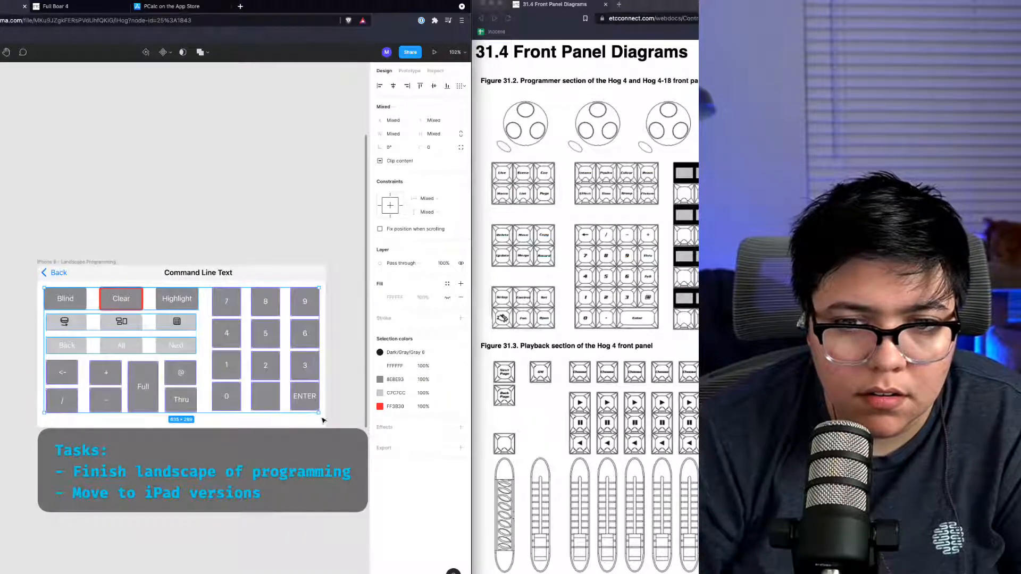
{"action": "mouse_move", "coordinate": [319, 415]}
{"action": "left_mouse_down"}
{"action": "mouse_move", "coordinate": [331, 418]}
{"action": "mouse_move", "coordinate": [311, 414]}
{"action": "left_mouse_up"}
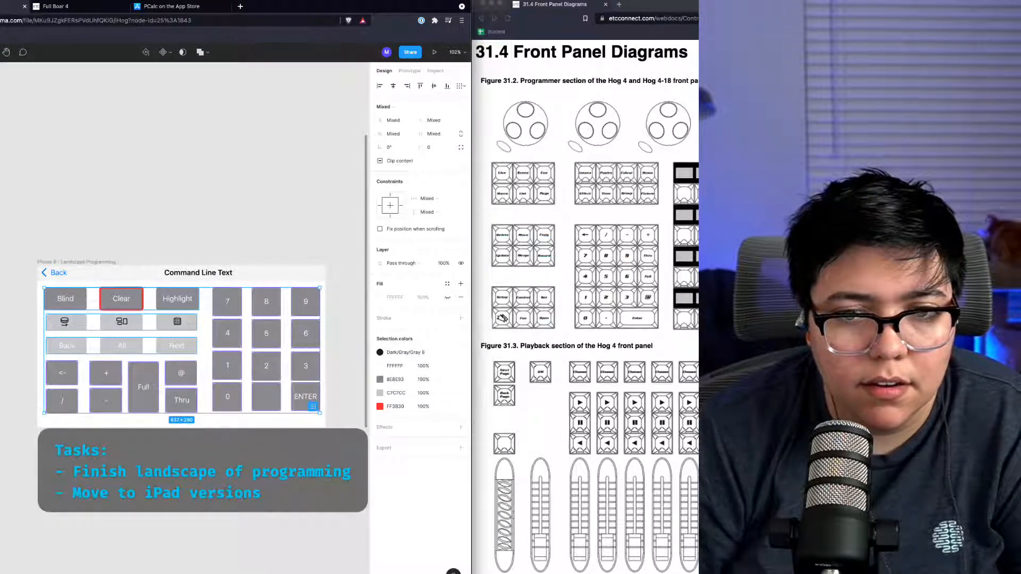
{"action": "left_click", "coordinate": [218, 487]}
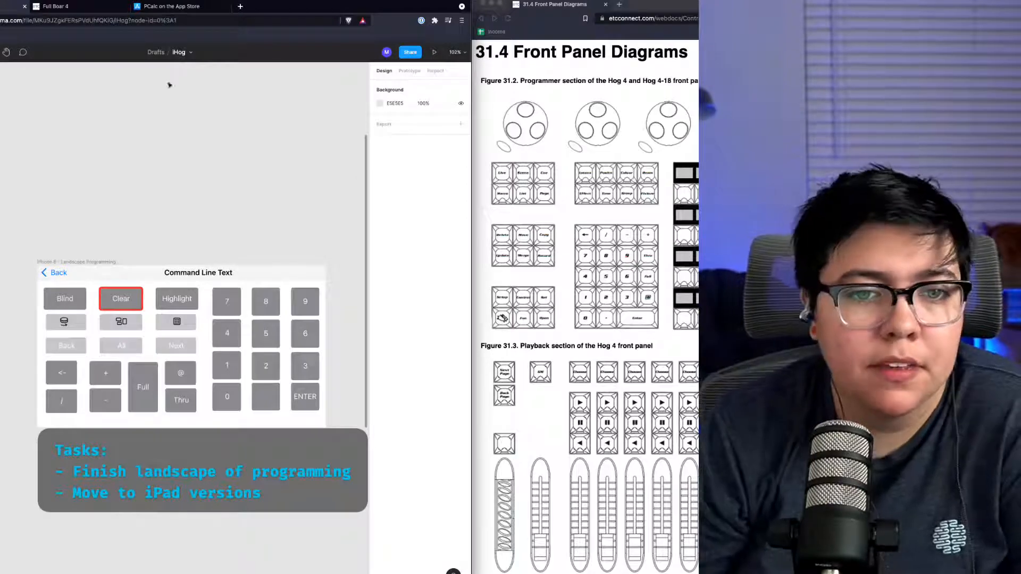
Step: Nudge the Blind, Clear, Highlight row up and move the 0, decimal and ENTER row down
{"action": "left_click_drag", "start_coordinate": [134, 300], "coordinate": [133, 295]}
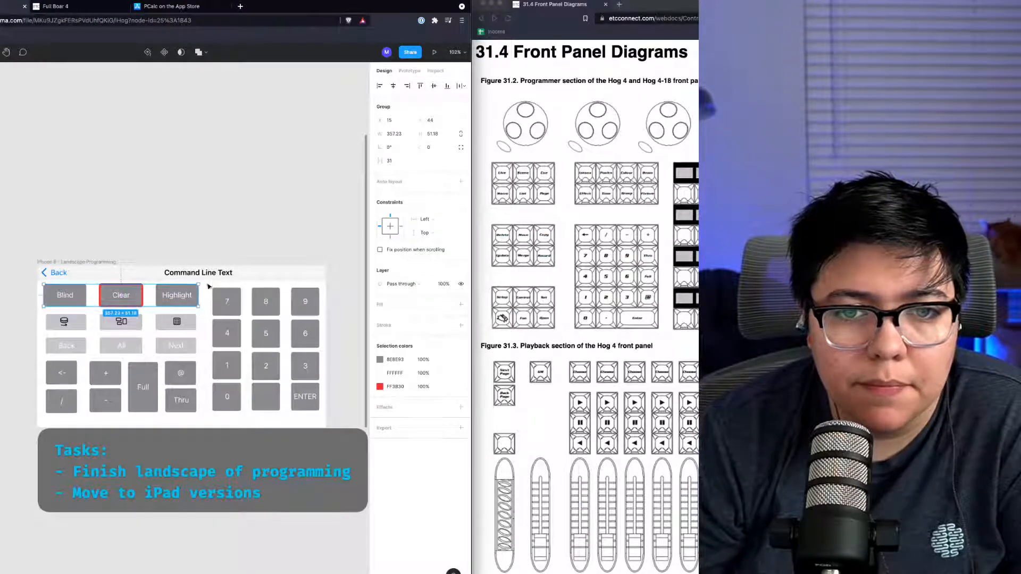
{"action": "left_click_drag", "start_coordinate": [208, 286], "coordinate": [304, 313]}
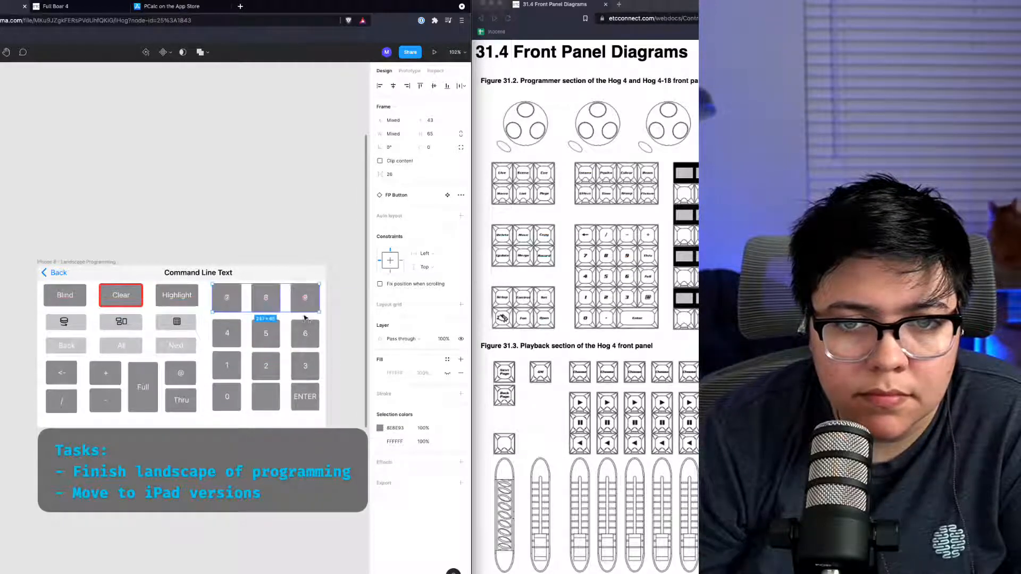
{"action": "left_click_drag", "start_coordinate": [325, 415], "coordinate": [232, 410]}
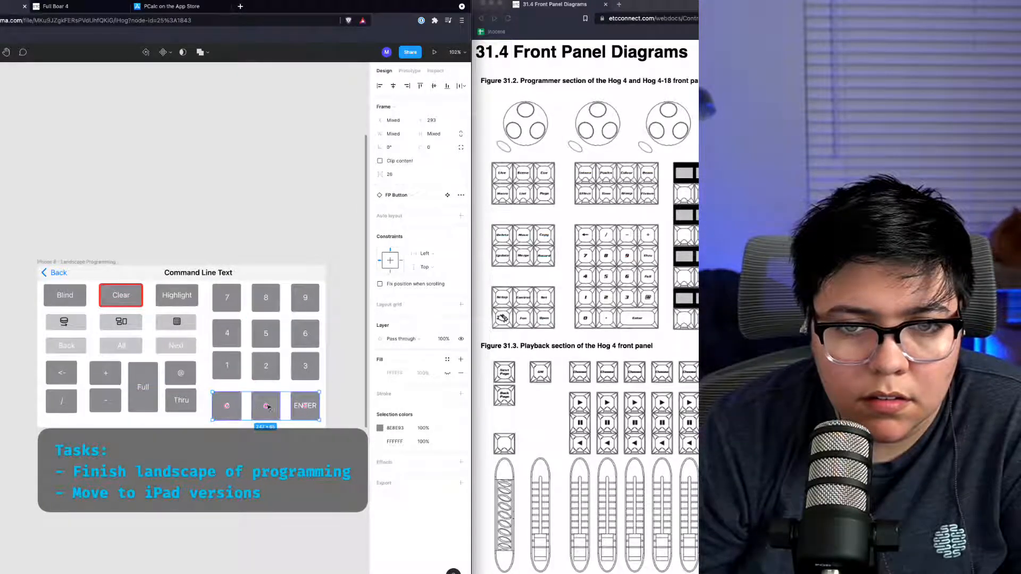
{"action": "left_click", "coordinate": [315, 430]}
Step: Distribute the numeric keypad's vertical spacing and tidy its buttons back into an even grid
{"action": "left_click_drag", "start_coordinate": [272, 422], "coordinate": [209, 280]}
{"action": "left_click", "coordinate": [463, 86]}
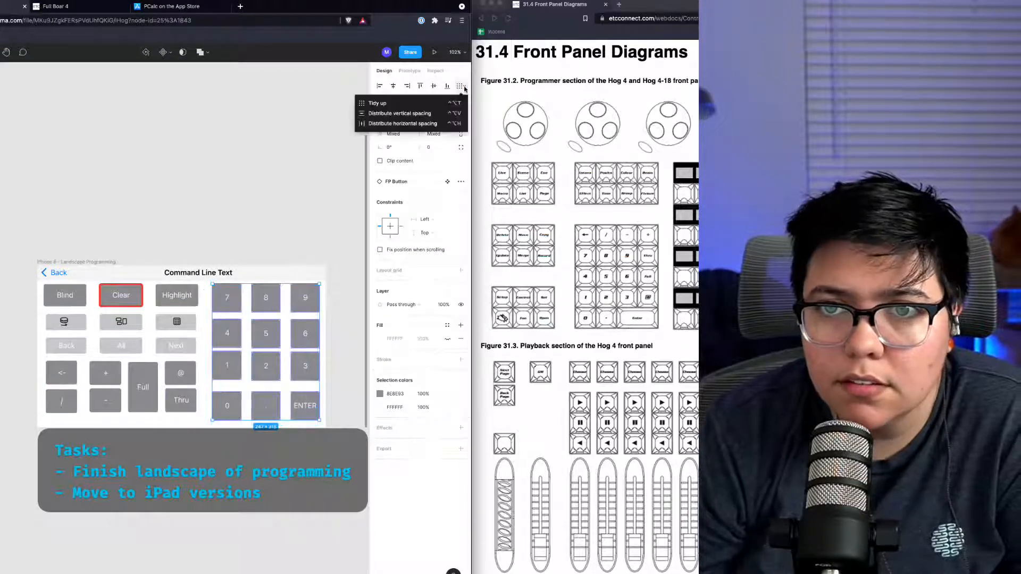
{"action": "left_click", "coordinate": [433, 113]}
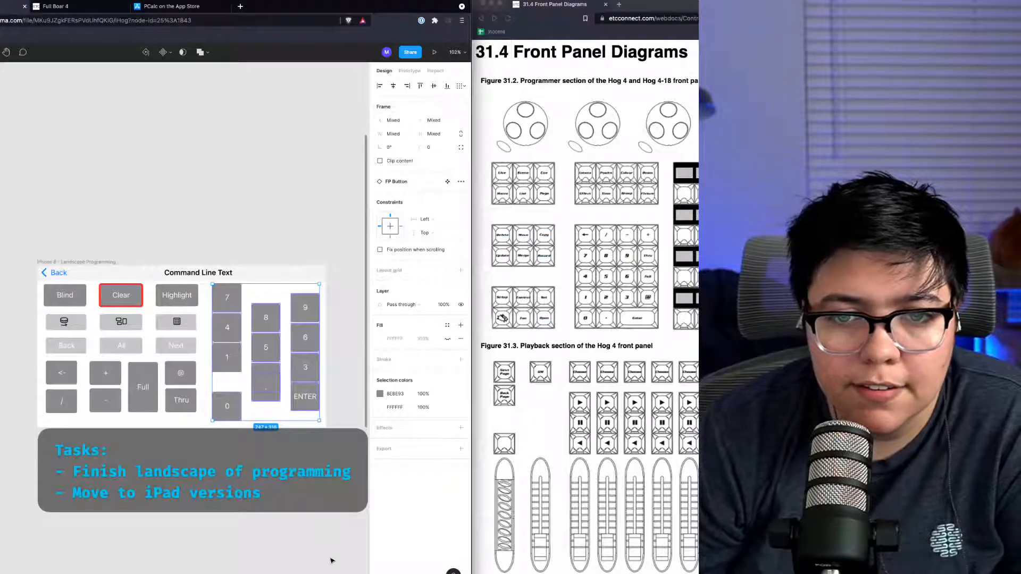
{"action": "key", "text": "super+a"}
{"action": "key", "text": "ctrl+alt+t"}
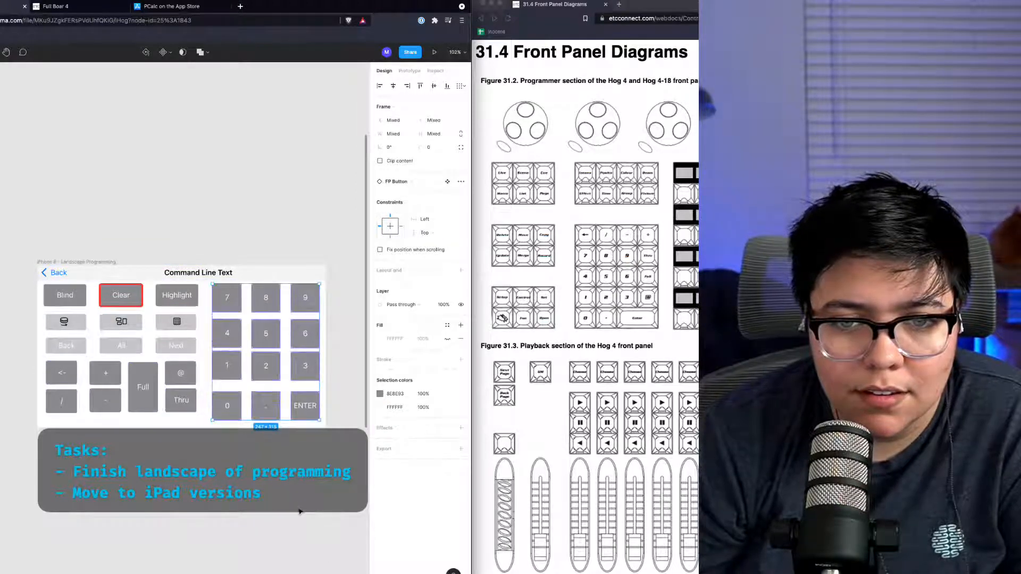
Step: Select the 7, 4, 1, 0 column and distribute its buttons' vertical spacing evenly
{"action": "left_click", "coordinate": [241, 444]}
{"action": "mouse_move", "coordinate": [236, 427]}
{"action": "left_mouse_down"}
{"action": "mouse_move", "coordinate": [209, 273]}
{"action": "mouse_move", "coordinate": [246, 422]}
{"action": "left_mouse_up"}
{"action": "left_click", "coordinate": [190, 192]}
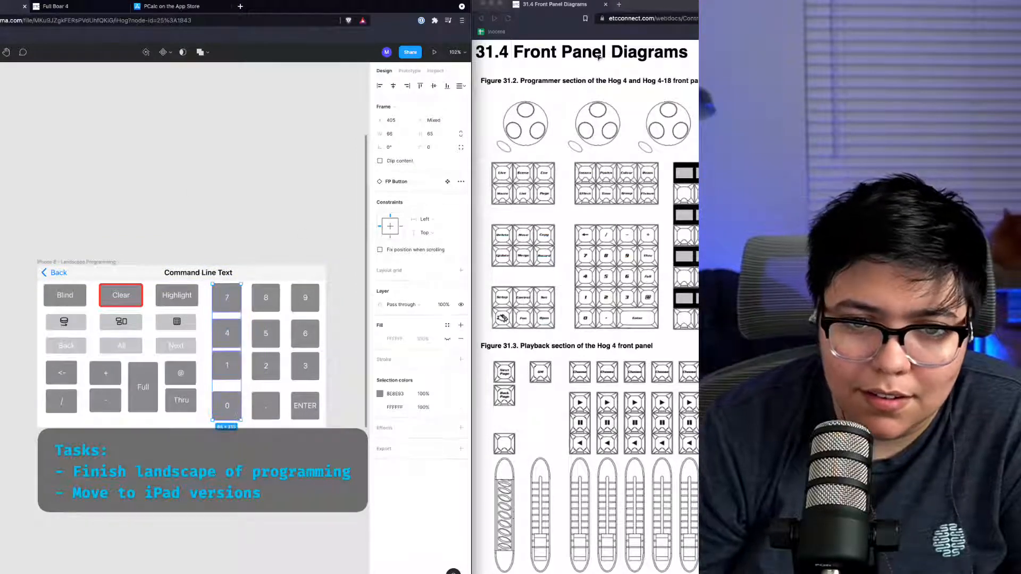
{"action": "left_click", "coordinate": [204, 444]}
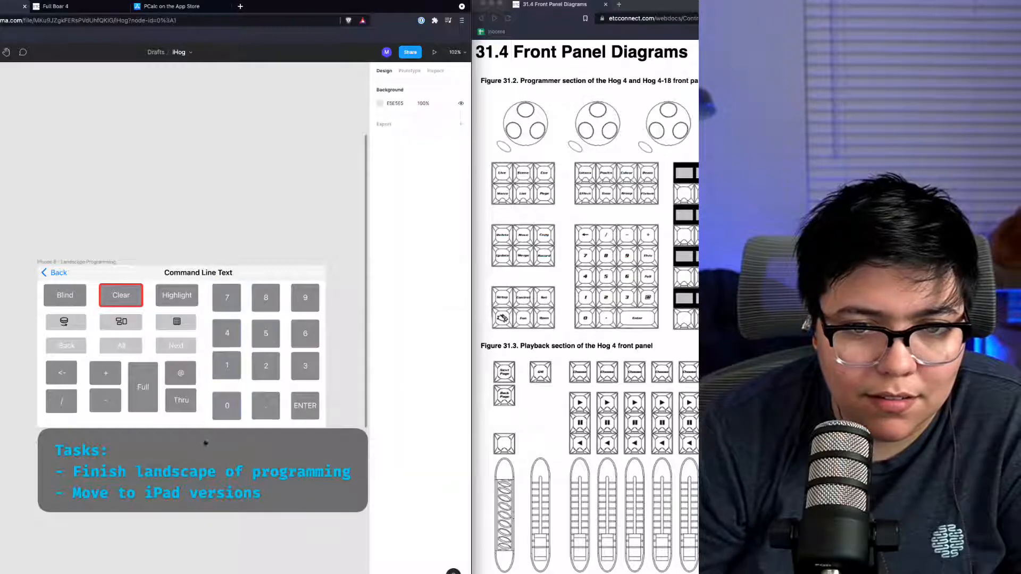
{"action": "double_click", "coordinate": [226, 409]}
{"action": "left_click", "coordinate": [223, 336]}
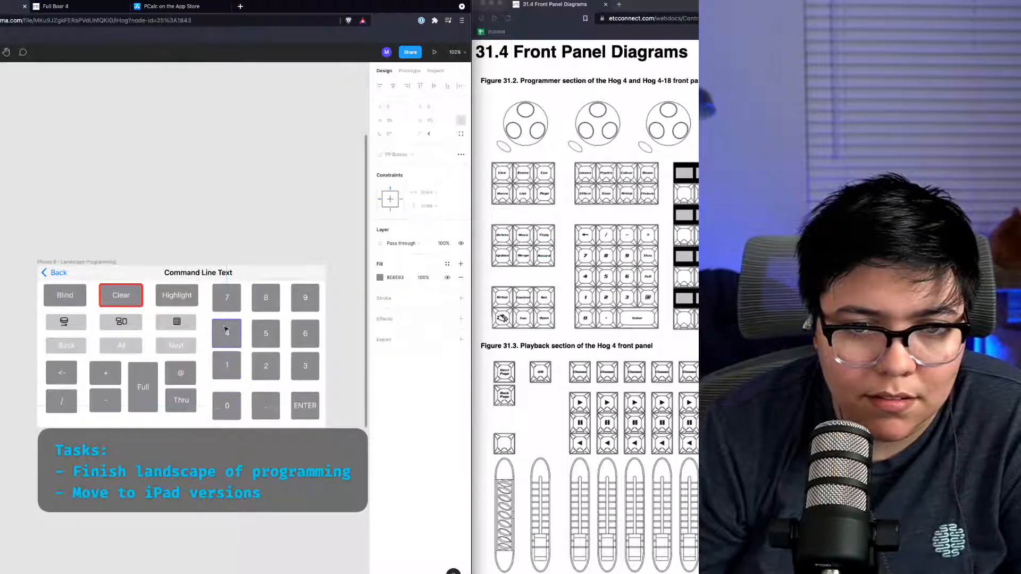
{"action": "left_click", "coordinate": [224, 304], "text": "shift"}
{"action": "left_click", "coordinate": [223, 371], "text": "shift"}
{"action": "left_click", "coordinate": [225, 406], "text": "shift"}
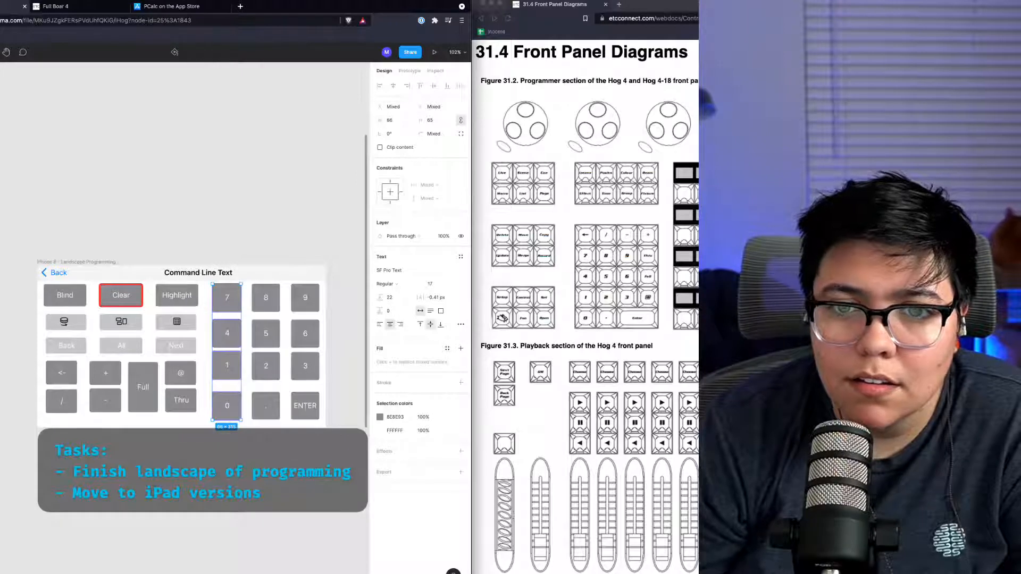
{"action": "left_click", "coordinate": [221, 411]}
{"action": "left_click", "coordinate": [225, 378], "text": "shift"}
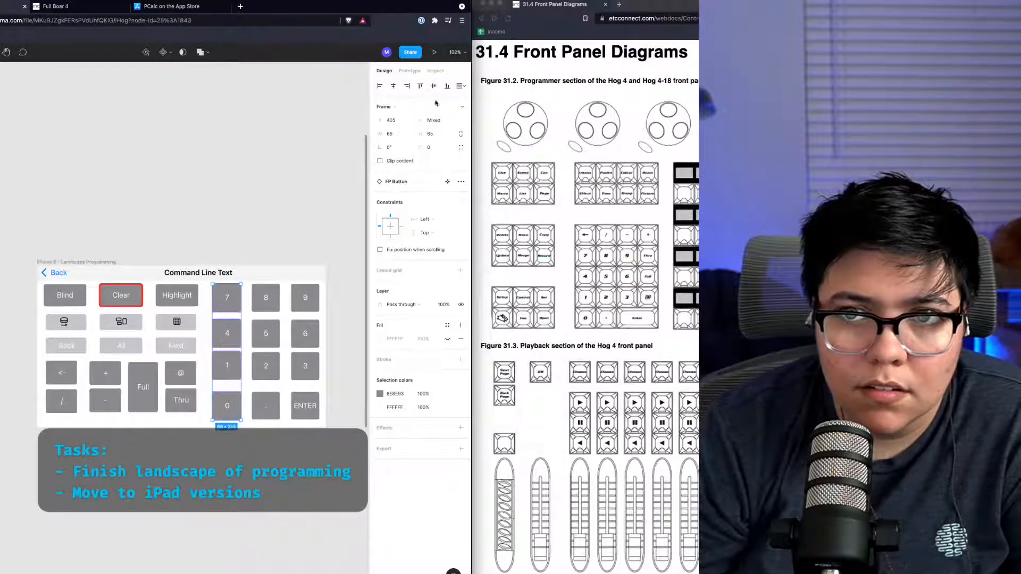
{"action": "left_click", "coordinate": [461, 85]}
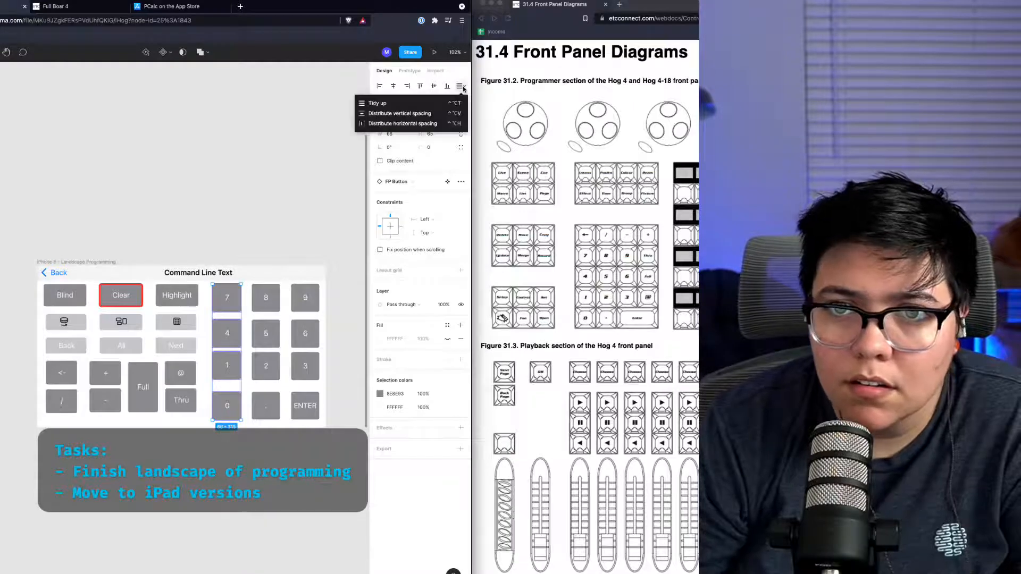
{"action": "left_click", "coordinate": [444, 113]}
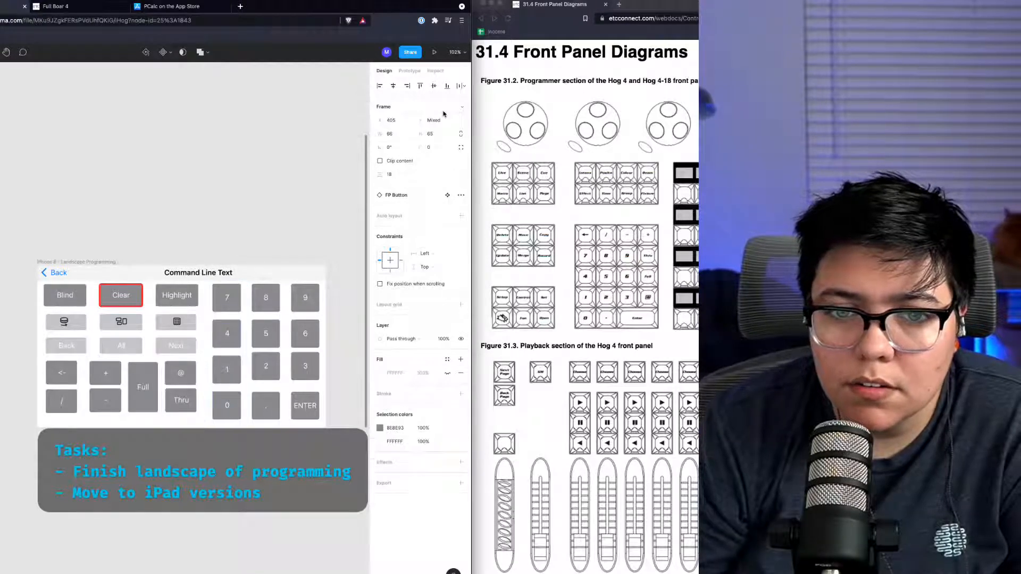
Step: Select the 8, 5, 2, decimal column and distribute its buttons' vertical spacing evenly
{"action": "left_click", "coordinate": [276, 411]}
{"action": "left_click", "coordinate": [265, 378], "text": "shift"}
{"action": "left_click", "coordinate": [256, 327], "text": "shift"}
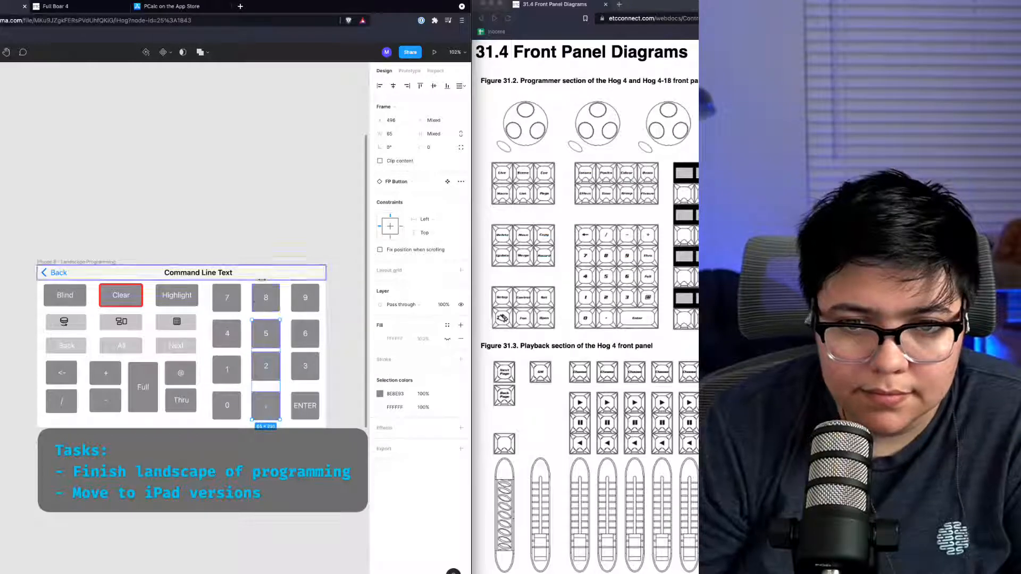
{"action": "left_click", "coordinate": [265, 300], "text": "shift"}
{"action": "left_click", "coordinate": [460, 87]}
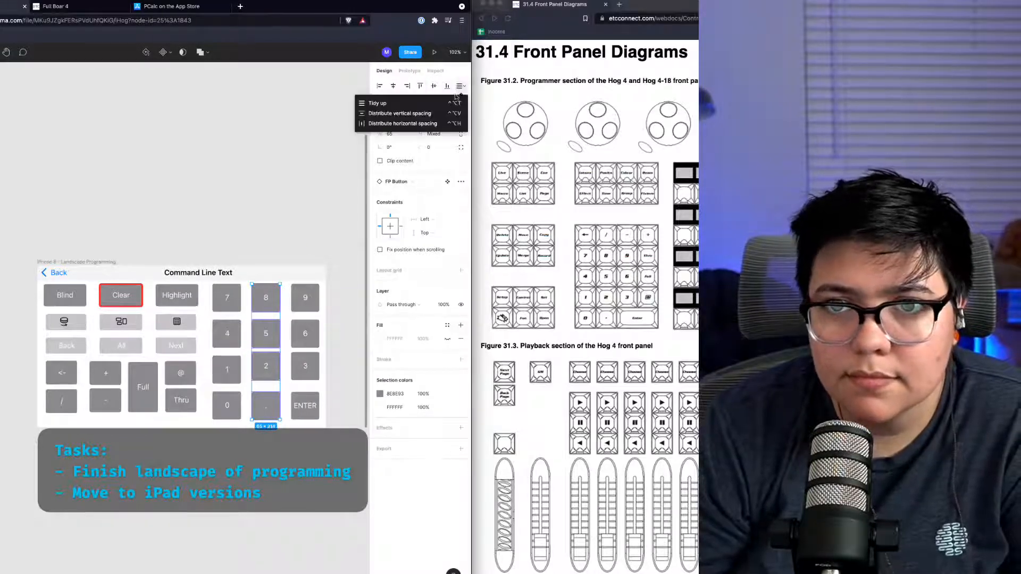
{"action": "left_click", "coordinate": [443, 113]}
Step: Select the 9, 6, 3, ENTER column and distribute its buttons' vertical spacing evenly
{"action": "left_click", "coordinate": [299, 407]}
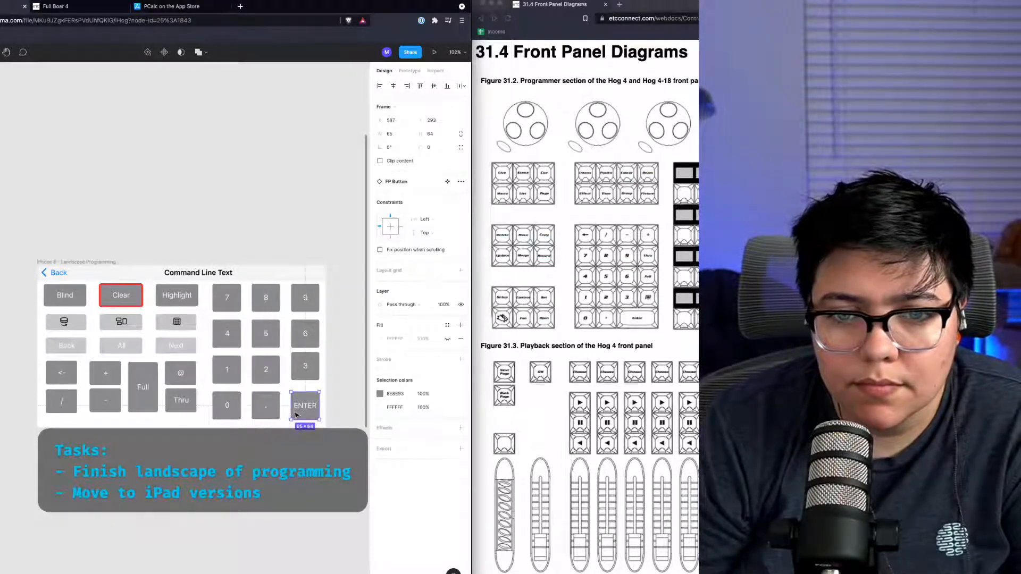
{"action": "left_click", "coordinate": [294, 375], "text": "shift"}
{"action": "left_click", "coordinate": [304, 300], "text": "shift"}
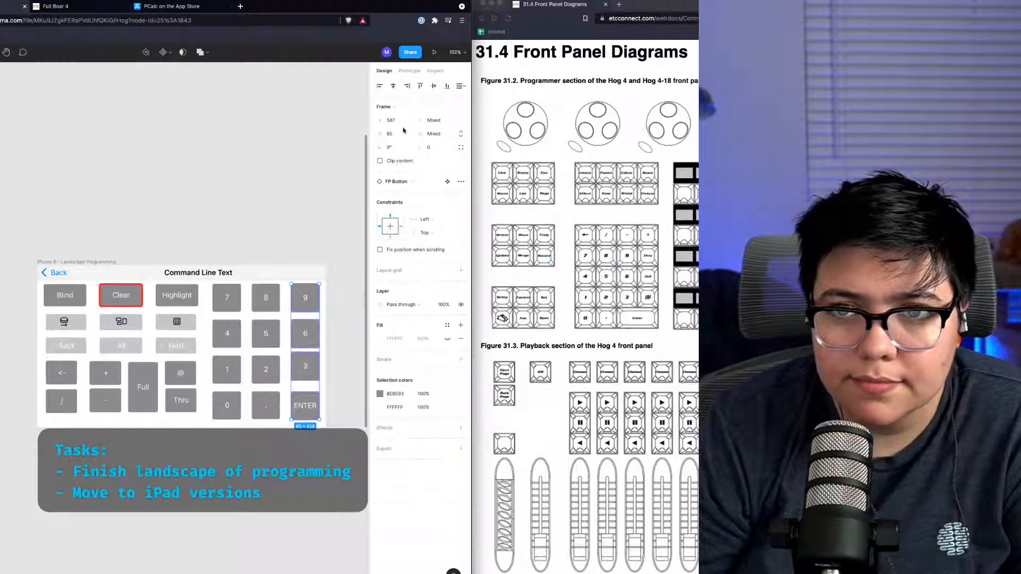
{"action": "left_click", "coordinate": [460, 86]}
{"action": "left_click", "coordinate": [438, 116]}
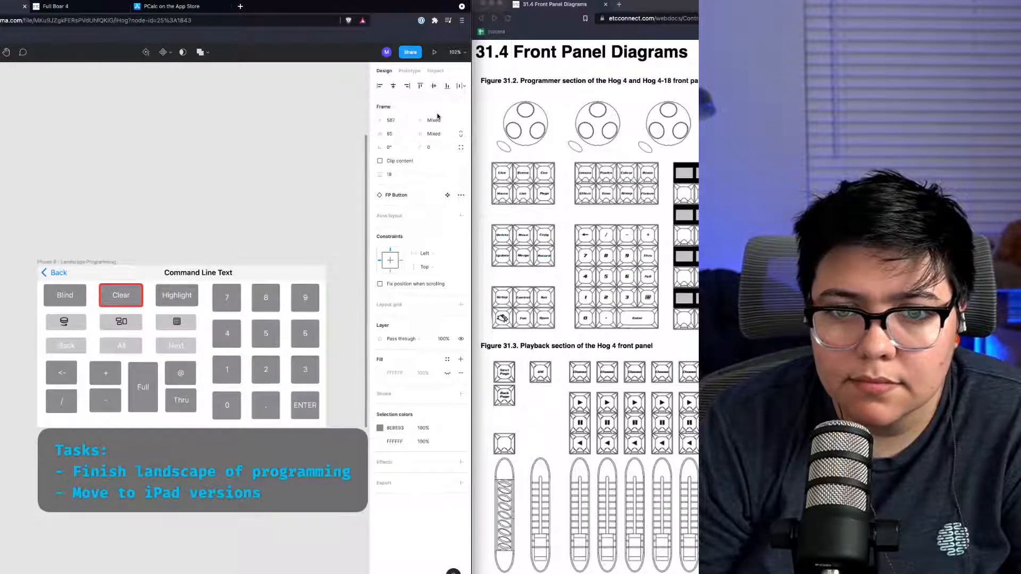
{"action": "left_click", "coordinate": [275, 430]}
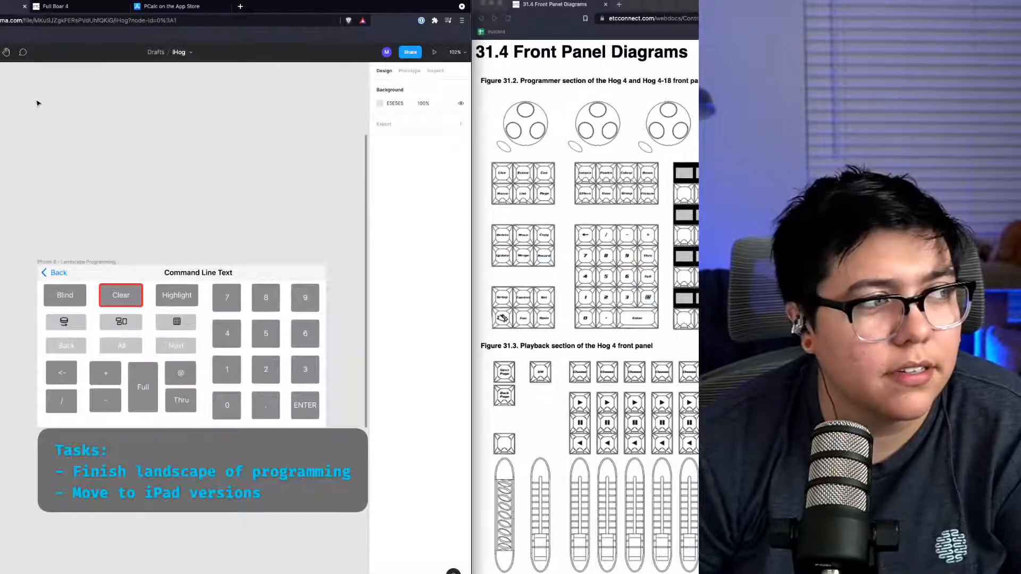
Step: Shrink the Full button to a single key height and move it out of the operator key block
{"action": "left_click", "coordinate": [103, 323]}
{"action": "left_click", "coordinate": [106, 348]}
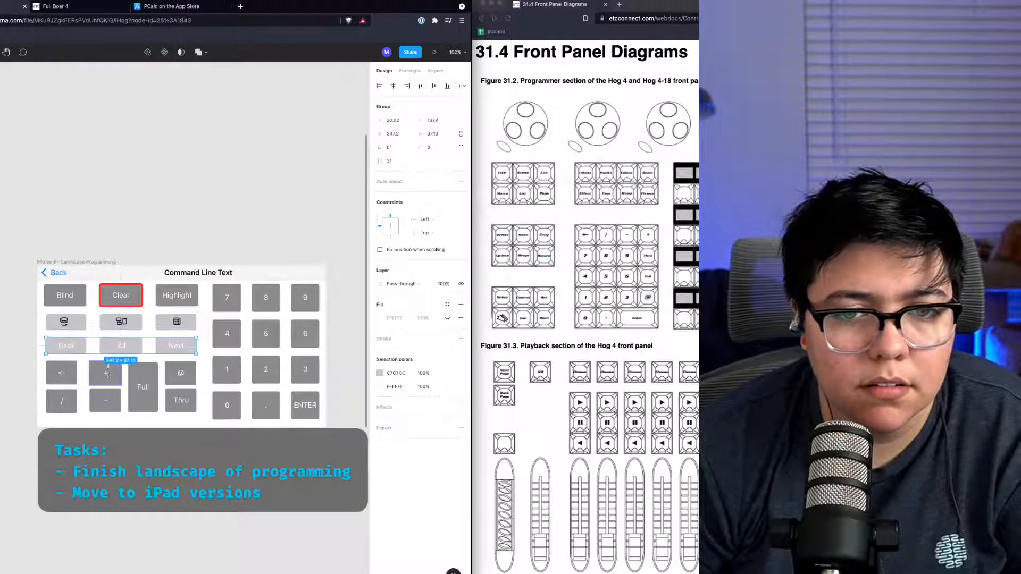
{"action": "left_click", "coordinate": [107, 373]}
{"action": "left_click", "coordinate": [101, 407]}
{"action": "left_click", "coordinate": [177, 417]}
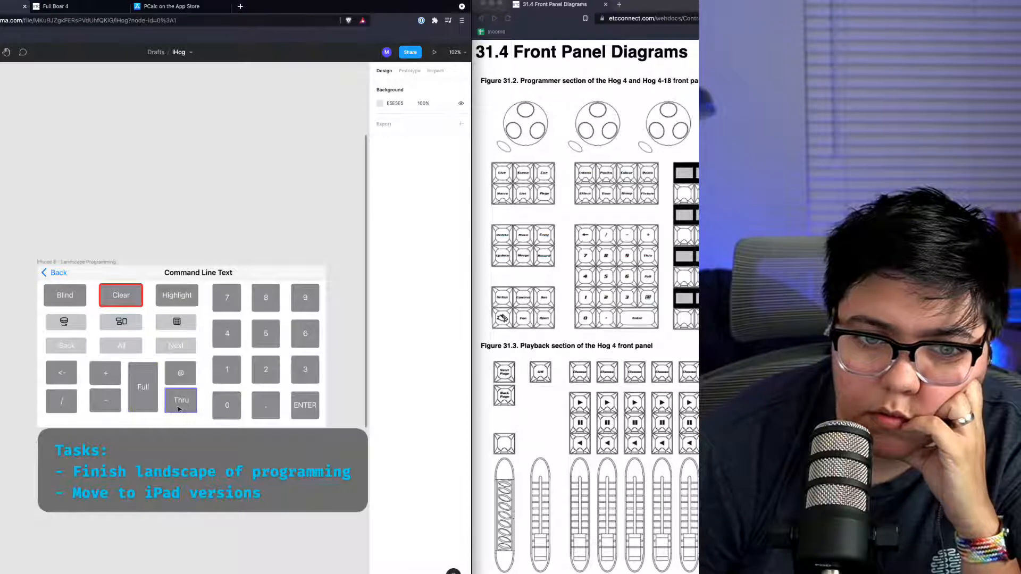
{"action": "left_click", "coordinate": [148, 388]}
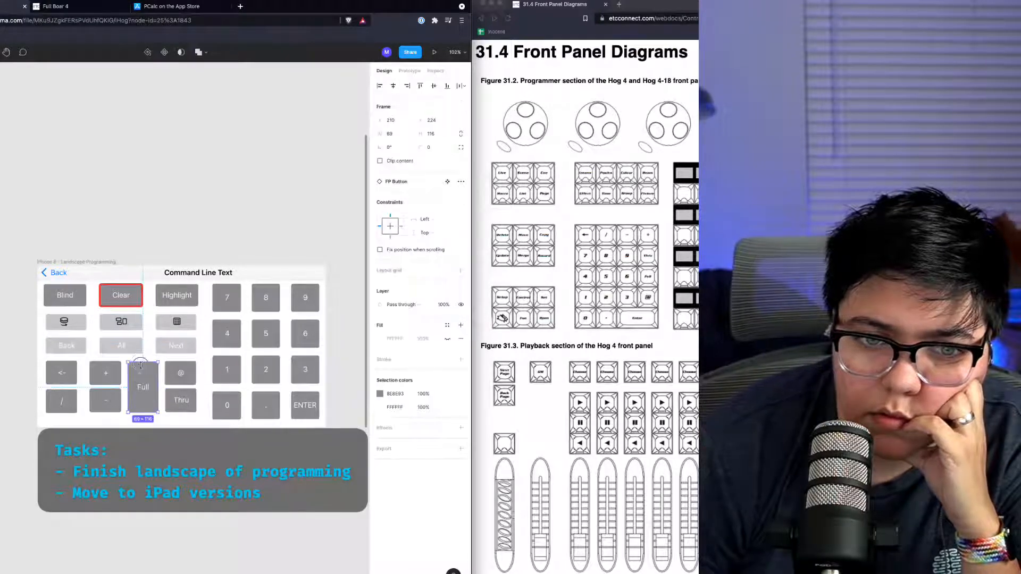
{"action": "left_click_drag", "start_coordinate": [140, 365], "coordinate": [146, 392]}
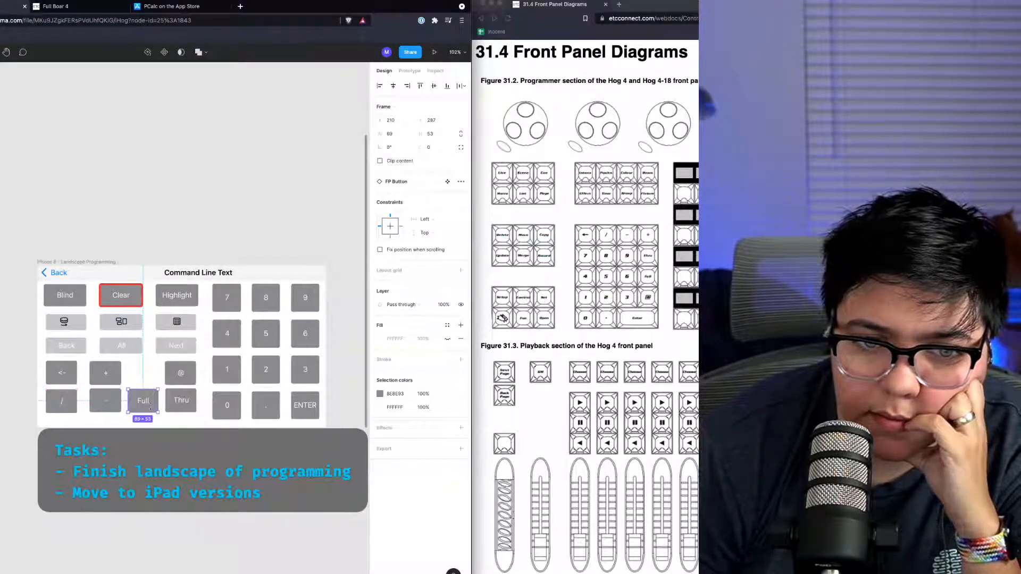
{"action": "left_click_drag", "start_coordinate": [150, 408], "coordinate": [190, 375]}
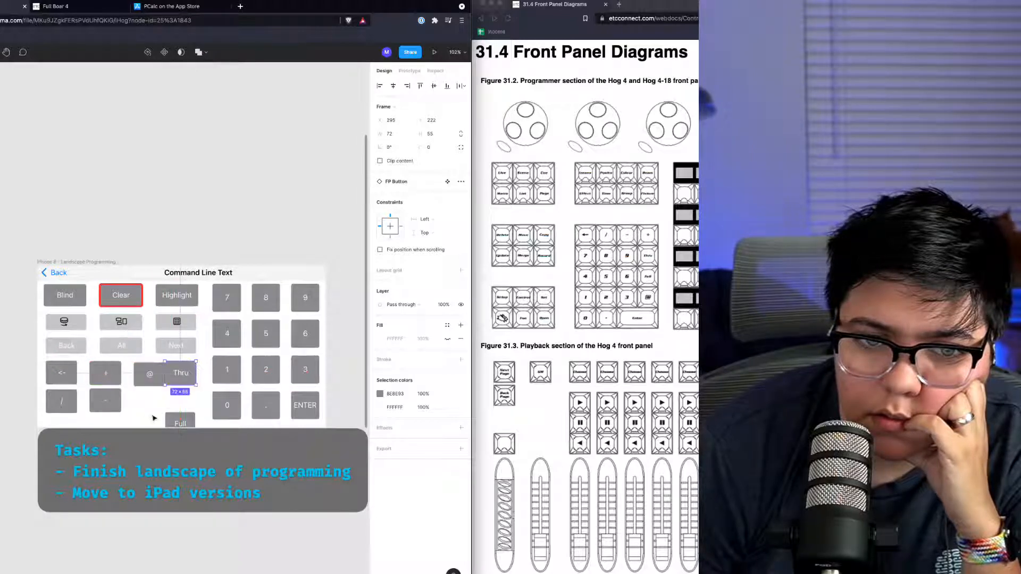
{"action": "left_click_drag", "start_coordinate": [179, 420], "coordinate": [159, 430]}
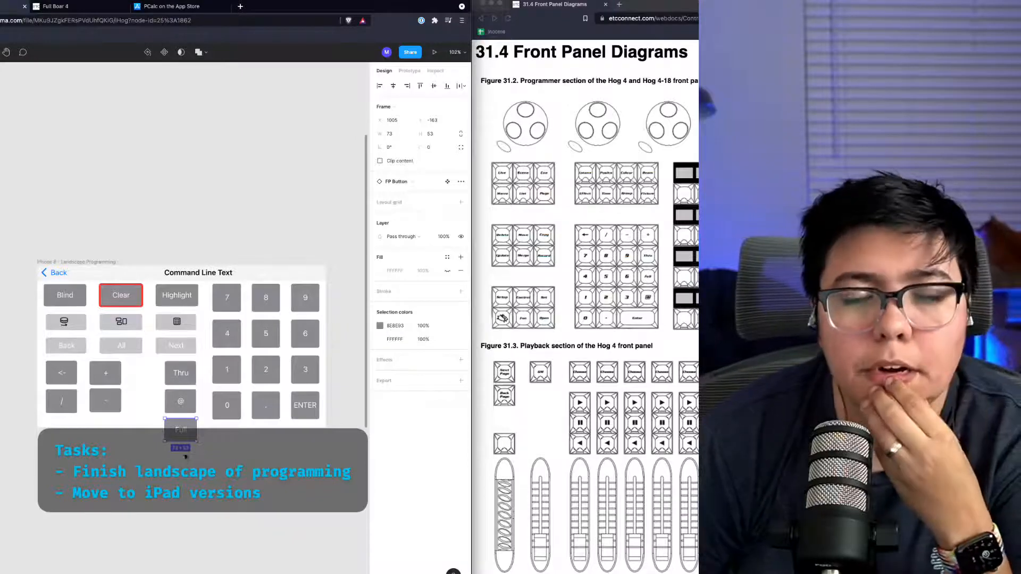
Step: Rearrange the operator keys: a tall backspace on the left, minus and plus on top, slash and Full beneath
{"action": "left_click", "coordinate": [134, 395]}
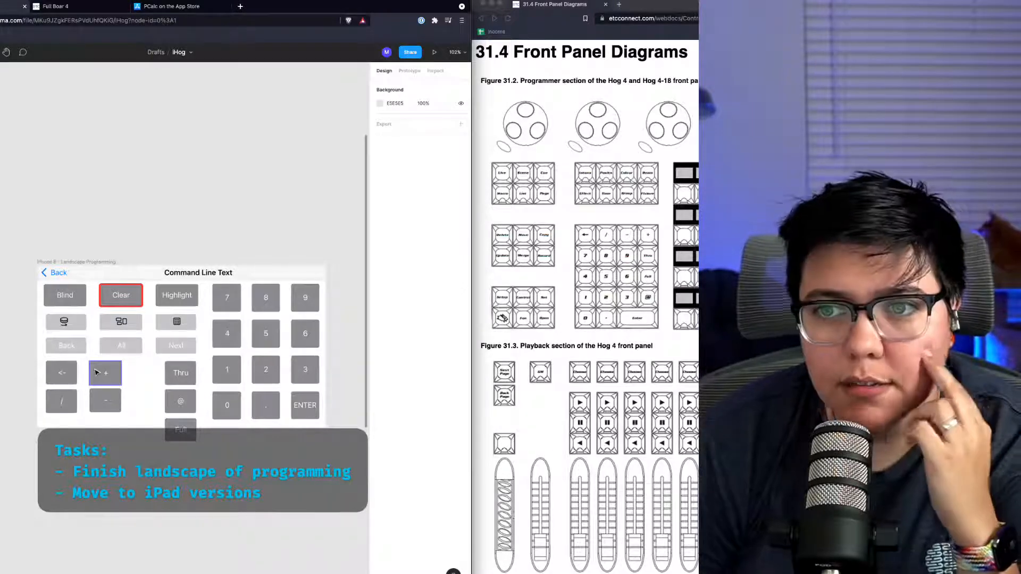
{"action": "left_click_drag", "start_coordinate": [98, 373], "coordinate": [150, 397]}
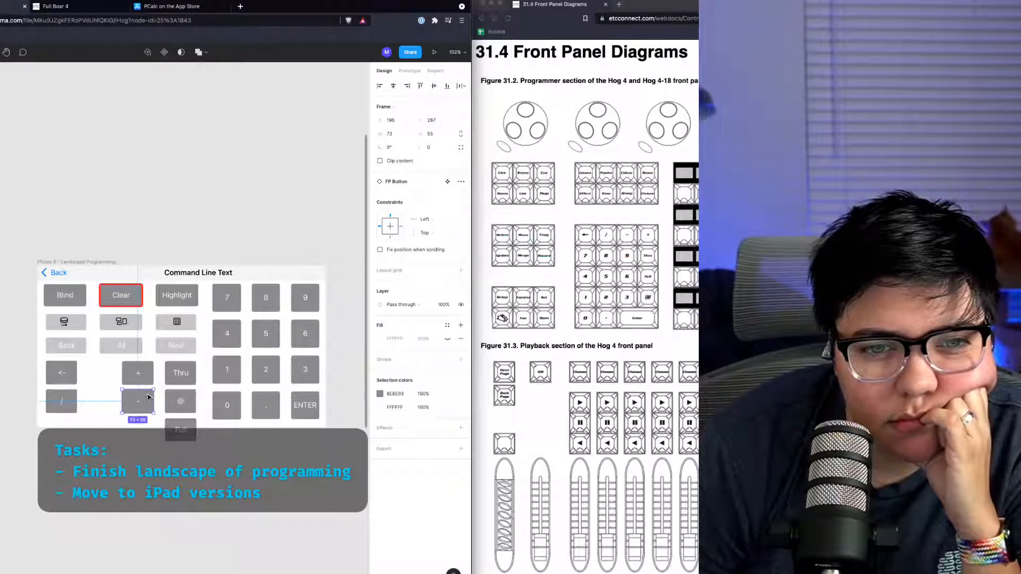
{"action": "left_click_drag", "start_coordinate": [64, 372], "coordinate": [108, 372]}
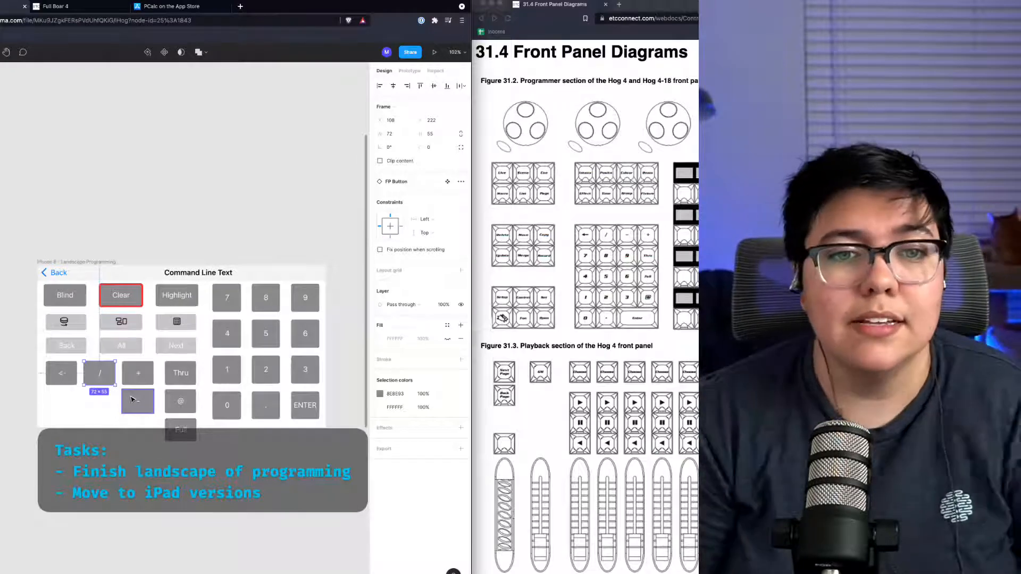
{"action": "left_click_drag", "start_coordinate": [137, 402], "coordinate": [73, 419]}
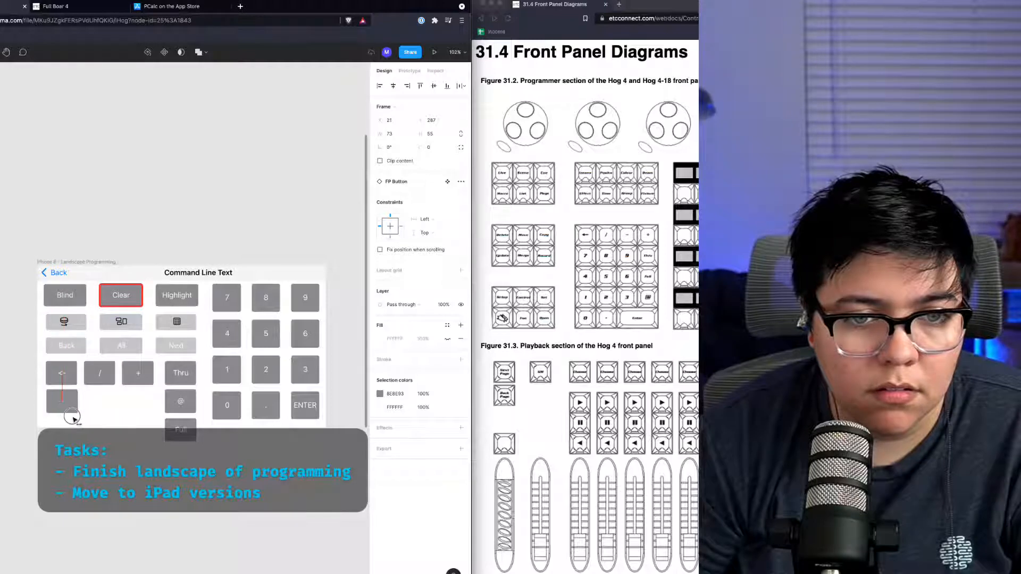
{"action": "left_click_drag", "start_coordinate": [165, 422], "coordinate": [58, 413]}
{"action": "left_click", "coordinate": [61, 399], "text": "shift"}
{"action": "left_click", "coordinate": [61, 399], "text": "shift"}
{"action": "left_click", "coordinate": [65, 373]}
{"action": "left_click", "coordinate": [161, 510]}
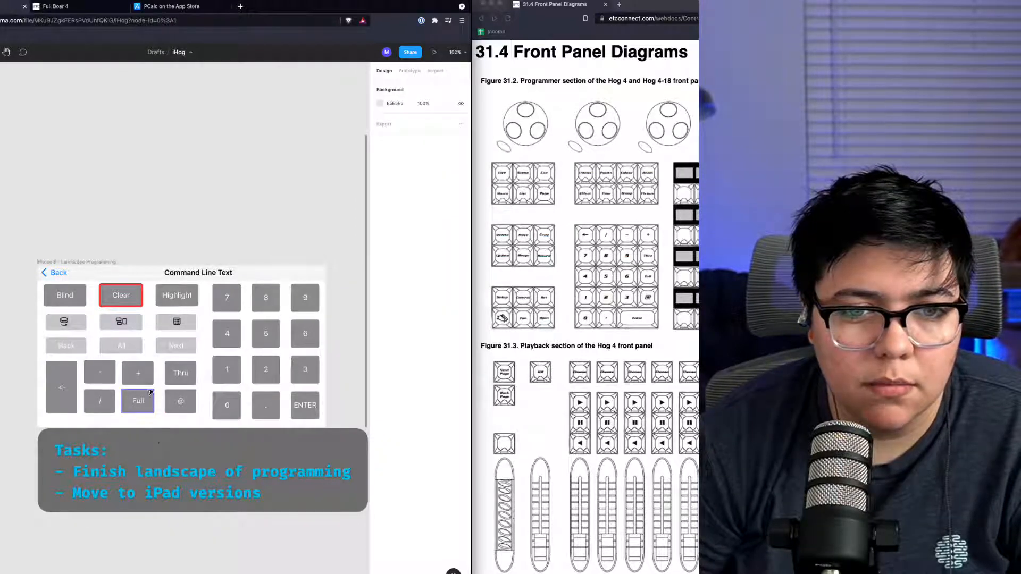
Step: Select the plus and Full buttons and distribute their horizontal spacing
{"action": "left_click", "coordinate": [125, 374]}
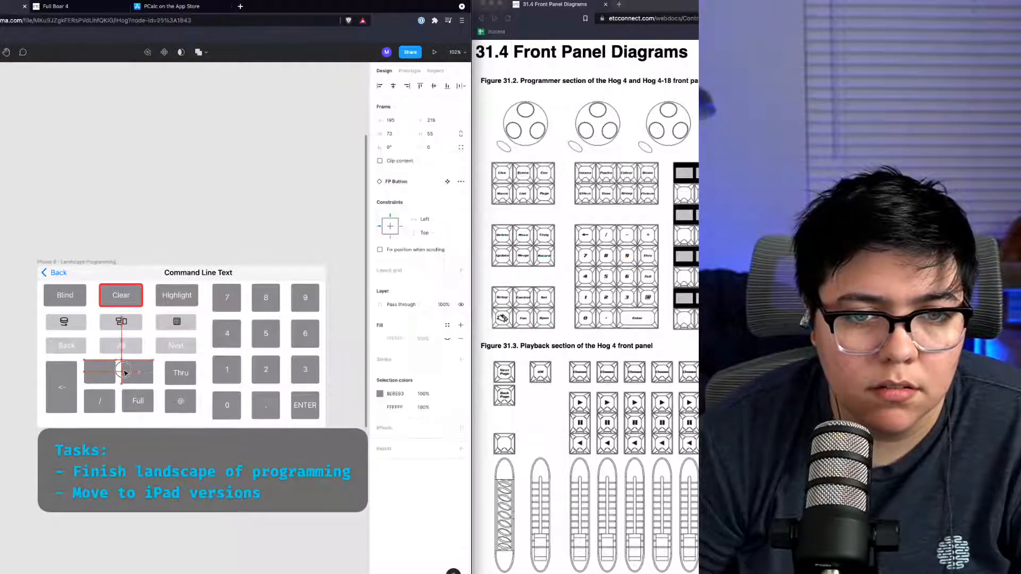
{"action": "left_click_drag", "start_coordinate": [125, 373], "coordinate": [132, 396]}
{"action": "left_click", "coordinate": [138, 372], "text": "shift"}
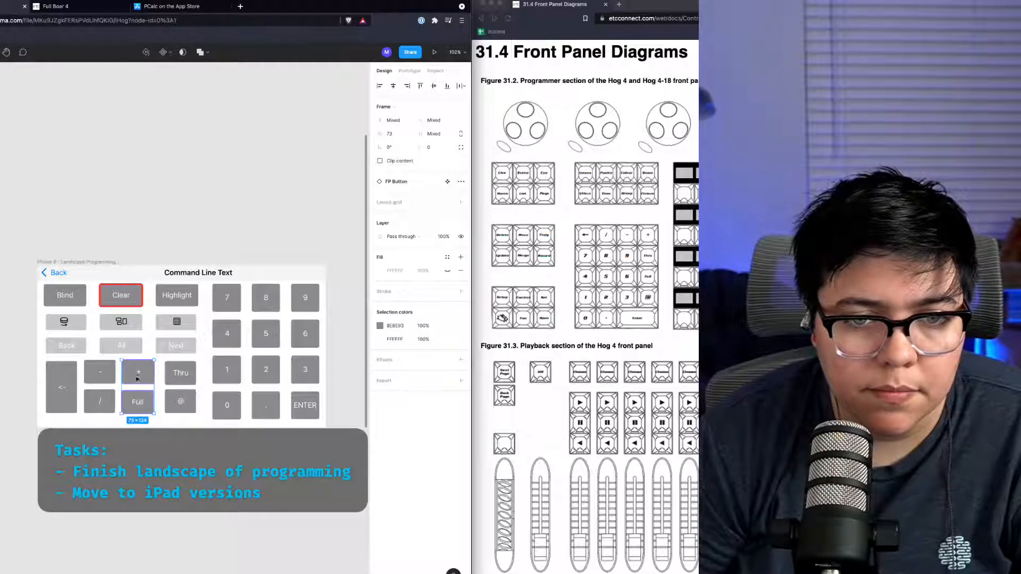
{"action": "left_click", "coordinate": [462, 87]}
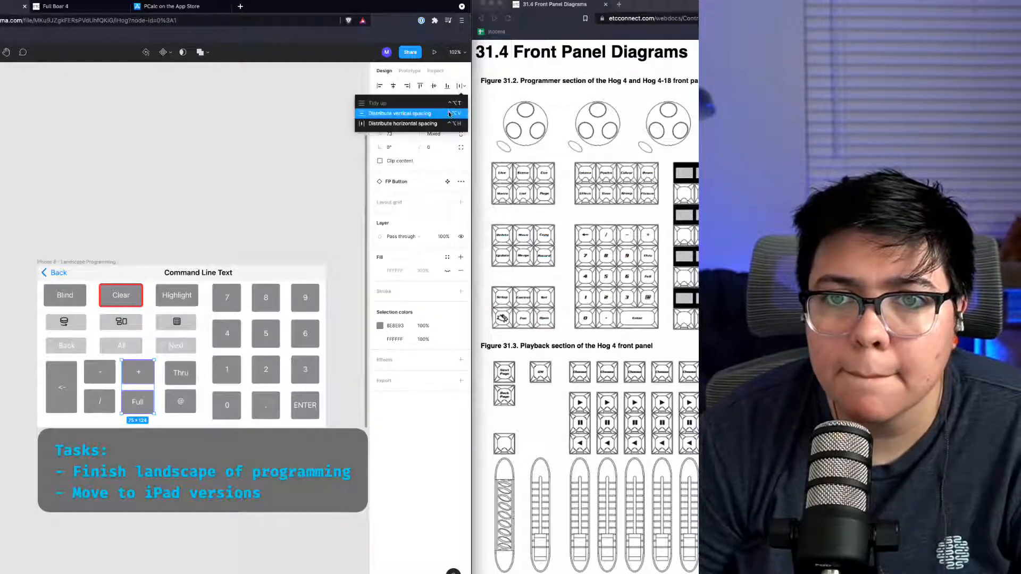
{"action": "left_click", "coordinate": [448, 123]}
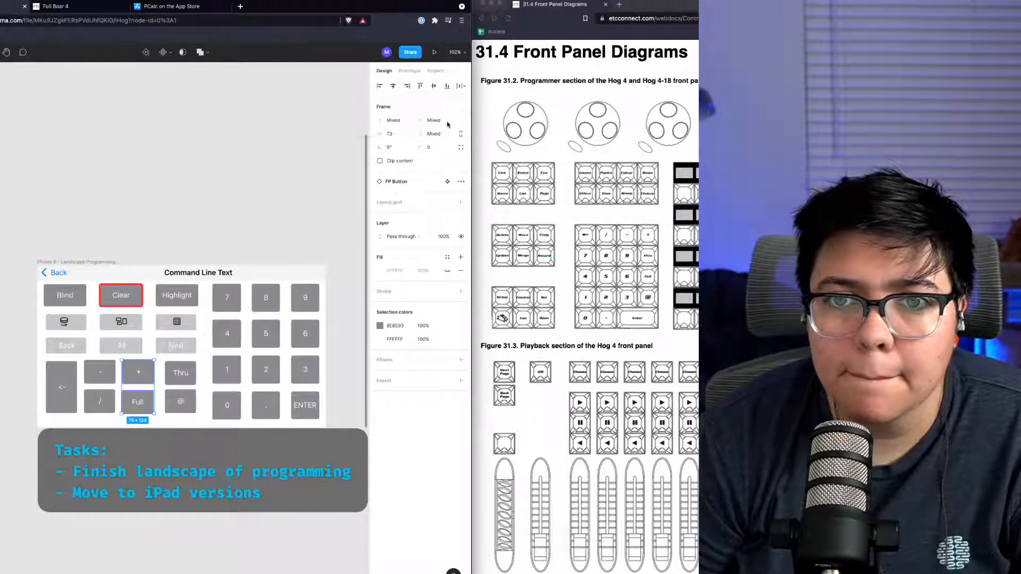
{"action": "left_click", "coordinate": [168, 507]}
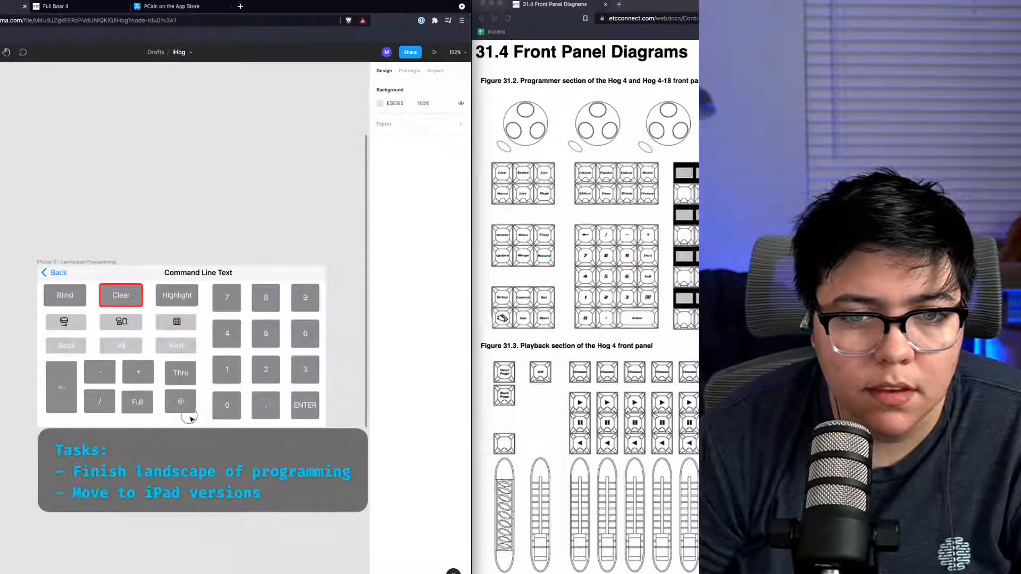
Step: Shift the operator key block down and line up its minus, plus and Thru row with the keypad
{"action": "left_click_drag", "start_coordinate": [189, 418], "coordinate": [57, 390]}
{"action": "left_click", "coordinate": [207, 498]}
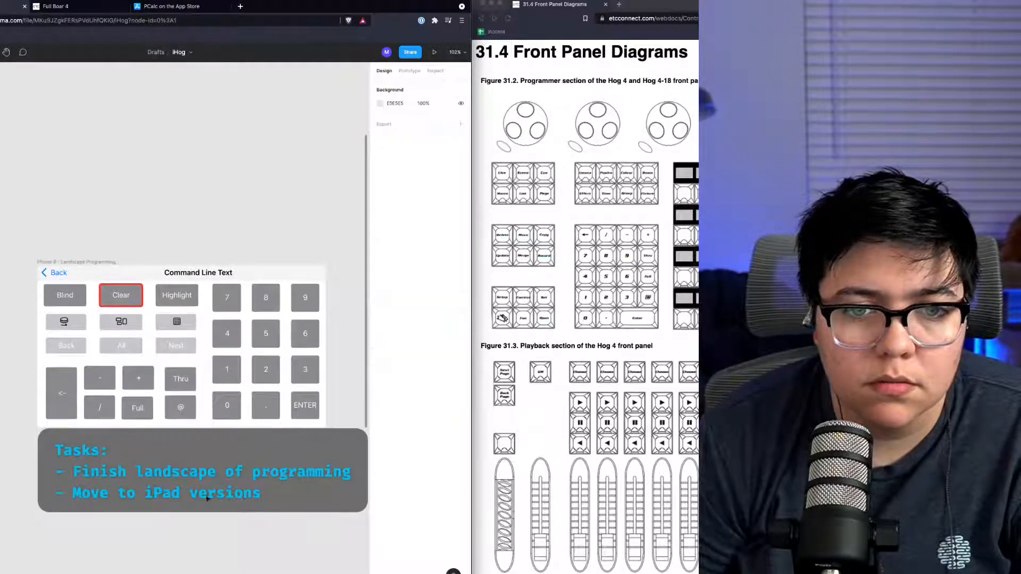
{"action": "left_click_drag", "start_coordinate": [320, 424], "coordinate": [118, 423]}
{"action": "left_click", "coordinate": [463, 86]}
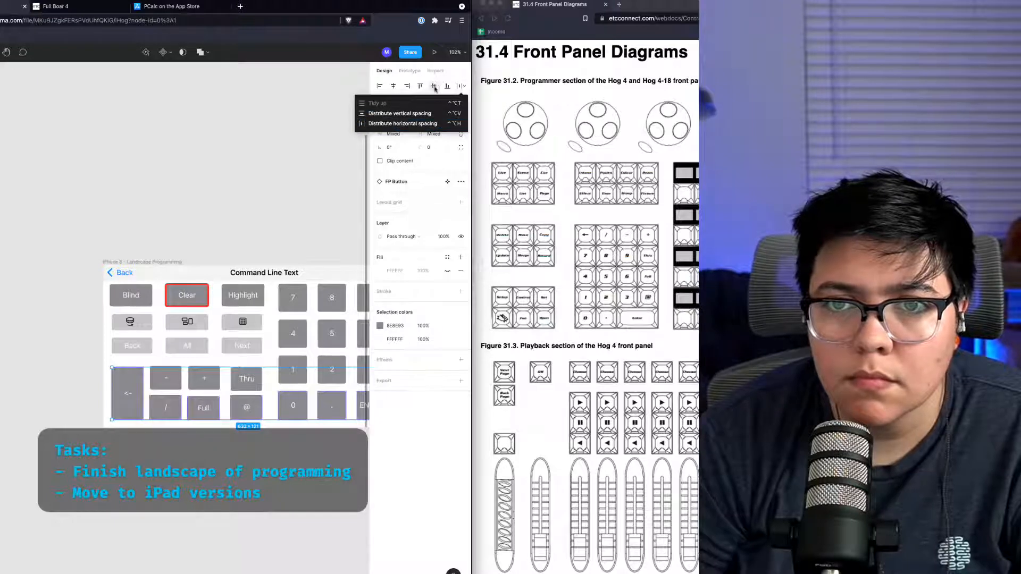
{"action": "left_click", "coordinate": [449, 88]}
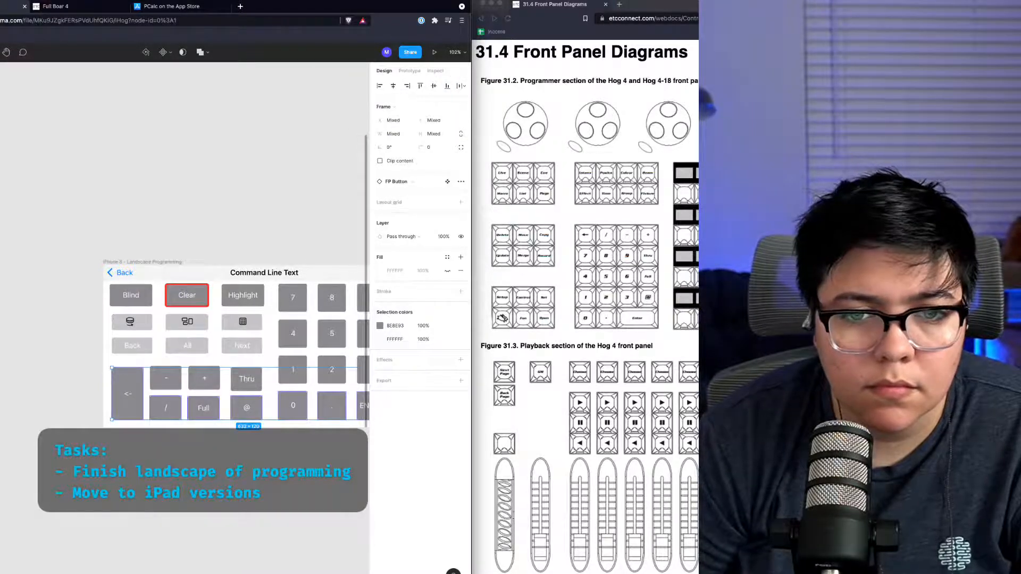
{"action": "left_click", "coordinate": [270, 394]}
{"action": "left_click_drag", "start_coordinate": [265, 396], "coordinate": [156, 371]}
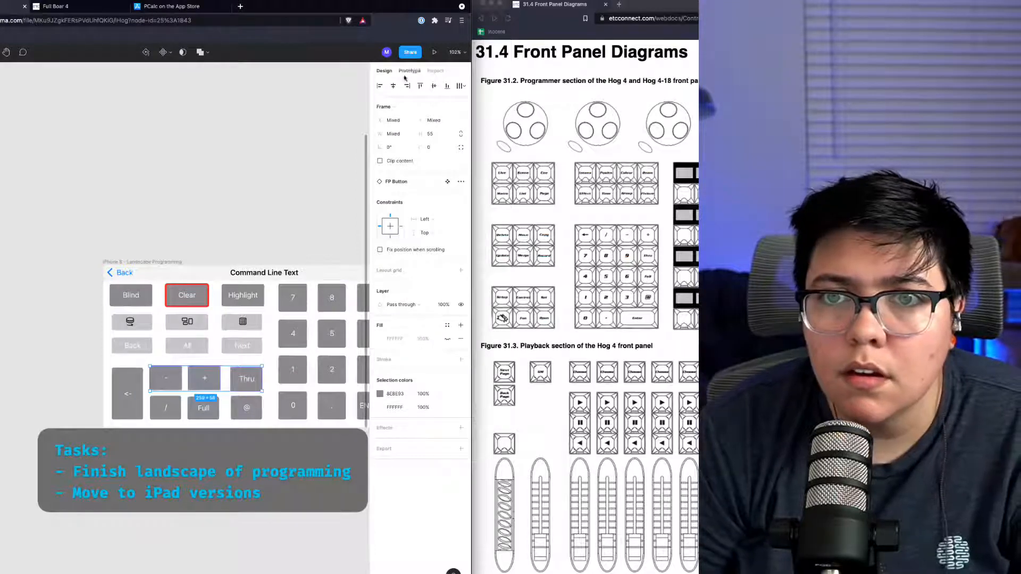
{"action": "left_click", "coordinate": [230, 211]}
{"action": "scroll", "coordinate": [230, 211], "scroll_direction": "right", "scroll_amount": 4}
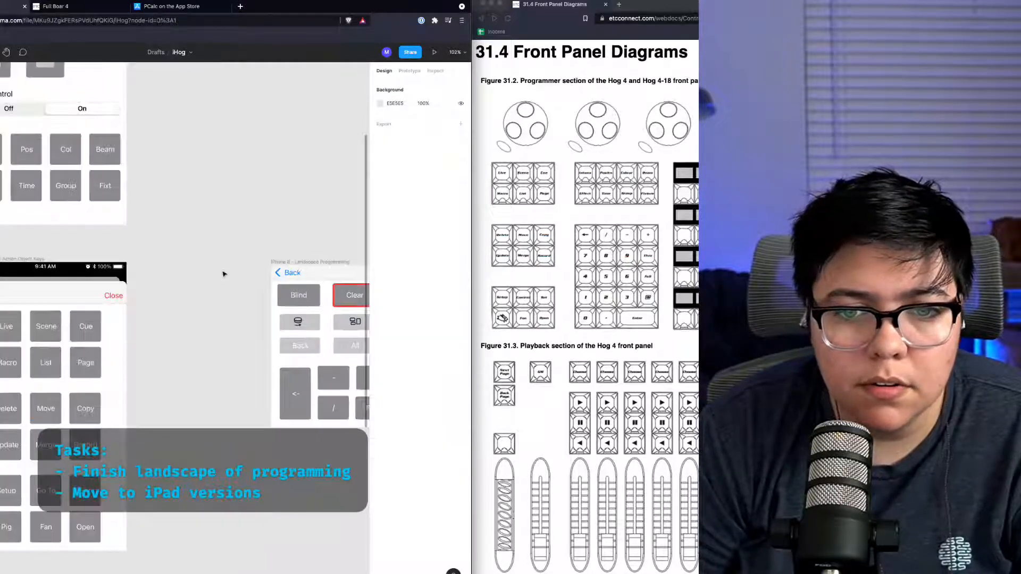
{"action": "left_click", "coordinate": [149, 379]}
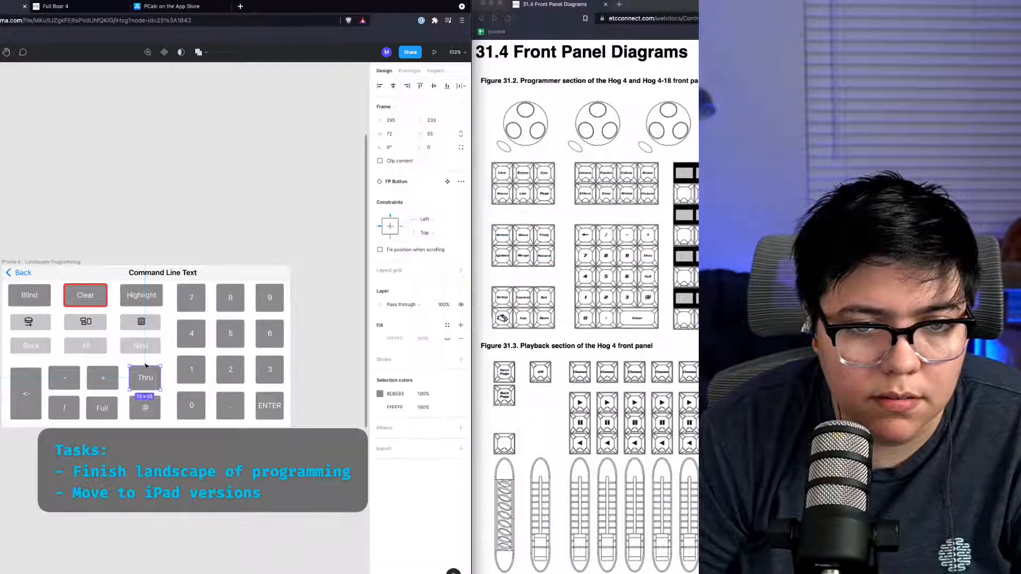
{"action": "mouse_move", "coordinate": [142, 366]}
{"action": "left_mouse_down"}
{"action": "mouse_move", "coordinate": [145, 398]}
{"action": "mouse_move", "coordinate": [160, 382]}
{"action": "mouse_move", "coordinate": [128, 380]}
{"action": "left_mouse_up"}
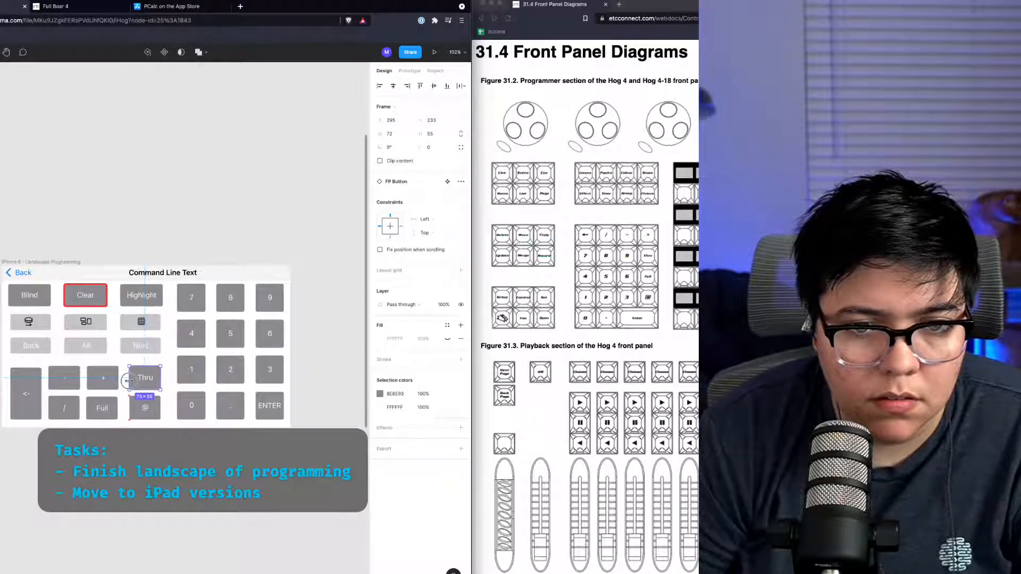
{"action": "left_click", "coordinate": [167, 464]}
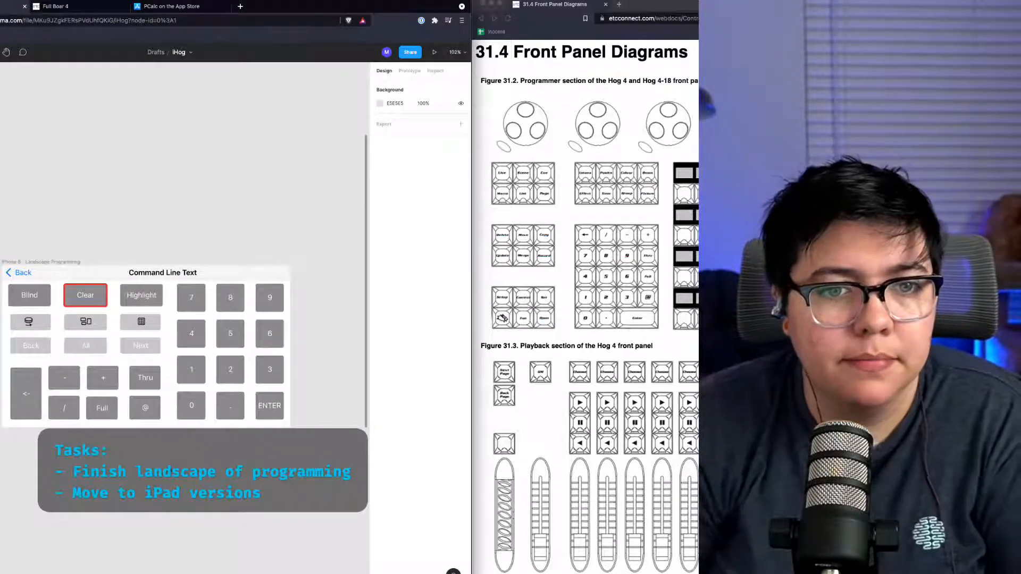
Step: Survey all the iPhone frames on the canvas and select the iPhone 8 Encoders frame
{"action": "scroll", "coordinate": [130, 413], "scroll_direction": "left", "scroll_amount": 3}
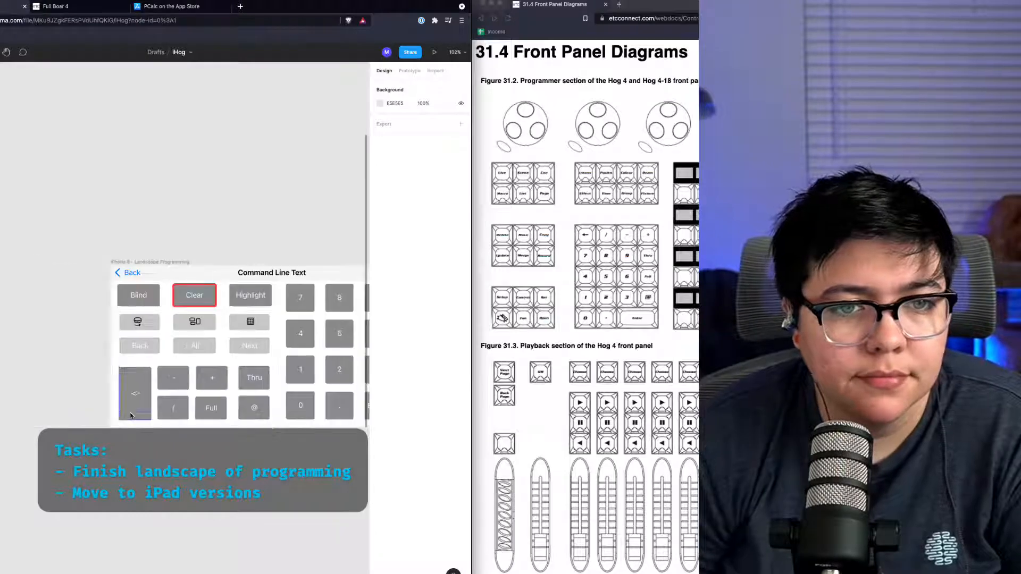
{"action": "scroll", "coordinate": [130, 413], "scroll_direction": "right", "scroll_amount": 3}
{"action": "scroll", "coordinate": [130, 413], "scroll_direction": "down", "scroll_amount": 10}
{"action": "scroll", "coordinate": [130, 413], "scroll_direction": "left", "scroll_amount": 3}
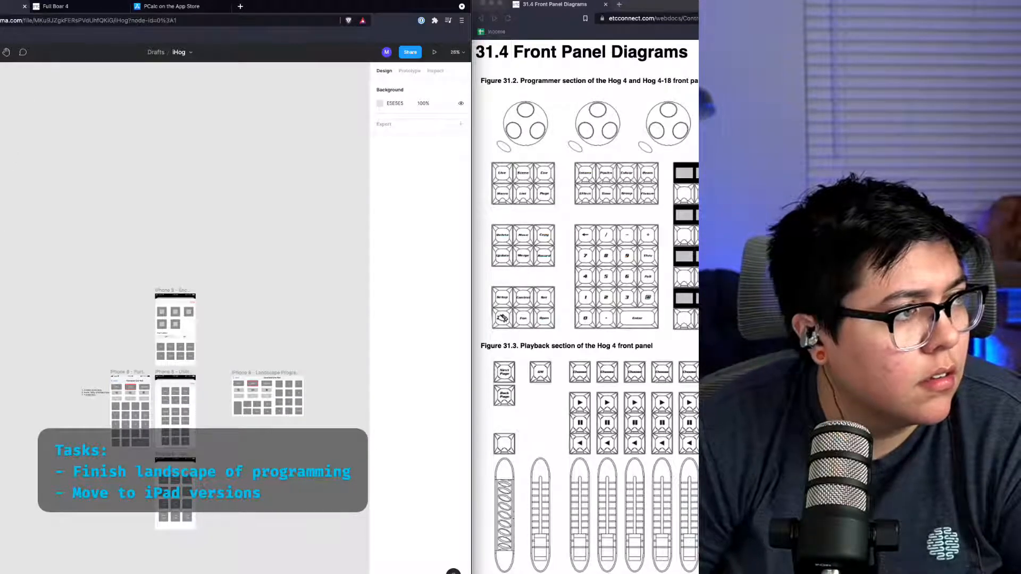
{"action": "key", "text": "super+Tab"}
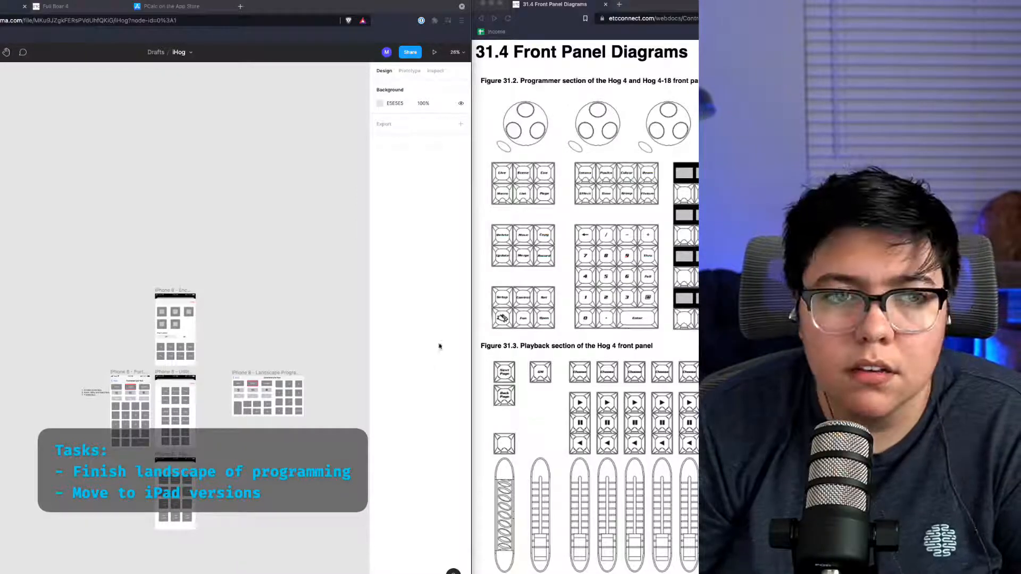
{"action": "left_click", "coordinate": [292, 300]}
{"action": "scroll", "coordinate": [229, 353], "scroll_direction": "up", "scroll_amount": 2}
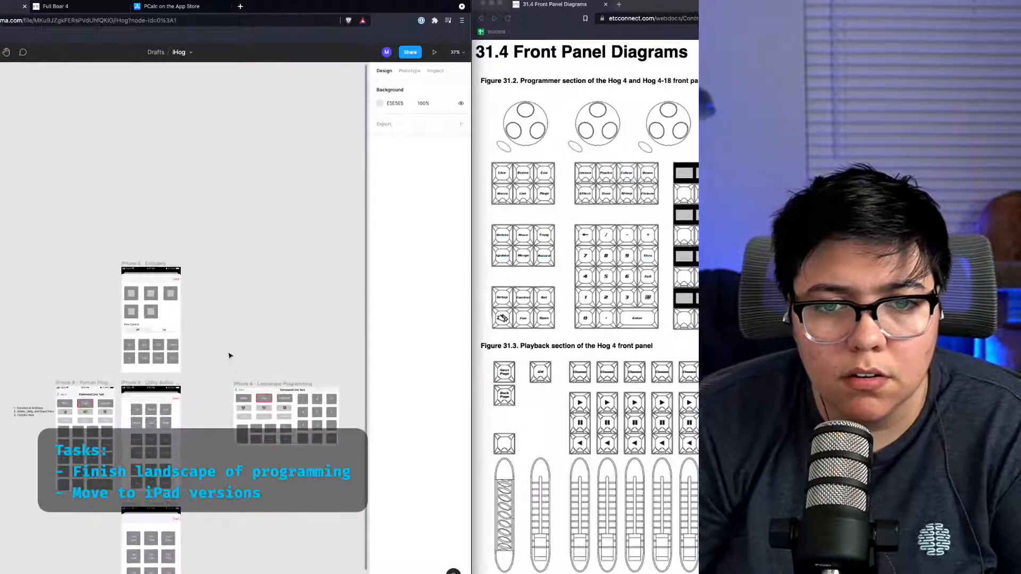
{"action": "scroll", "coordinate": [232, 353], "scroll_direction": "up", "scroll_amount": 2}
{"action": "scroll", "coordinate": [232, 352], "scroll_direction": "up", "scroll_amount": 4}
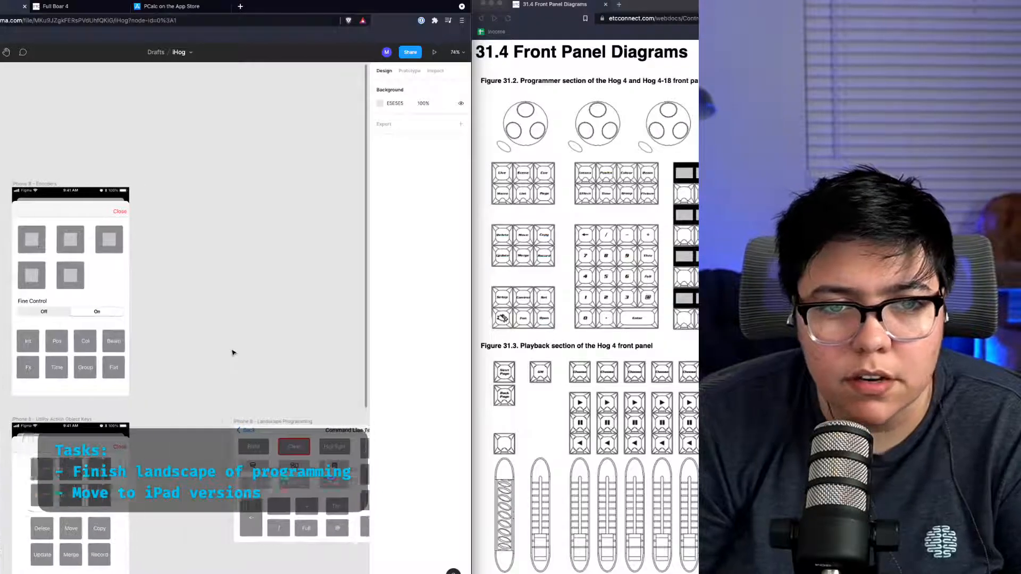
{"action": "scroll", "coordinate": [232, 352], "scroll_direction": "left", "scroll_amount": 2}
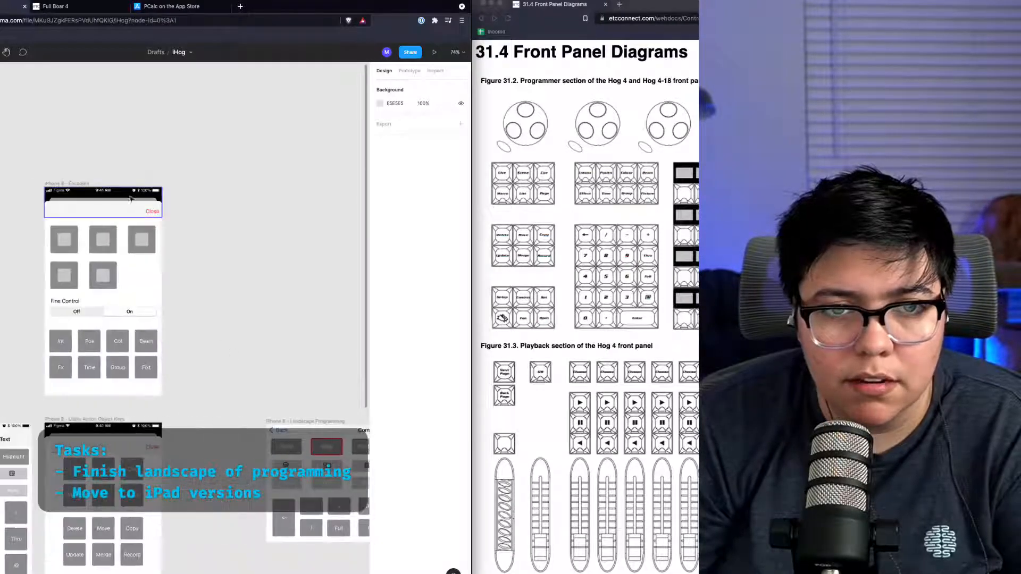
{"action": "left_click", "coordinate": [66, 184]}
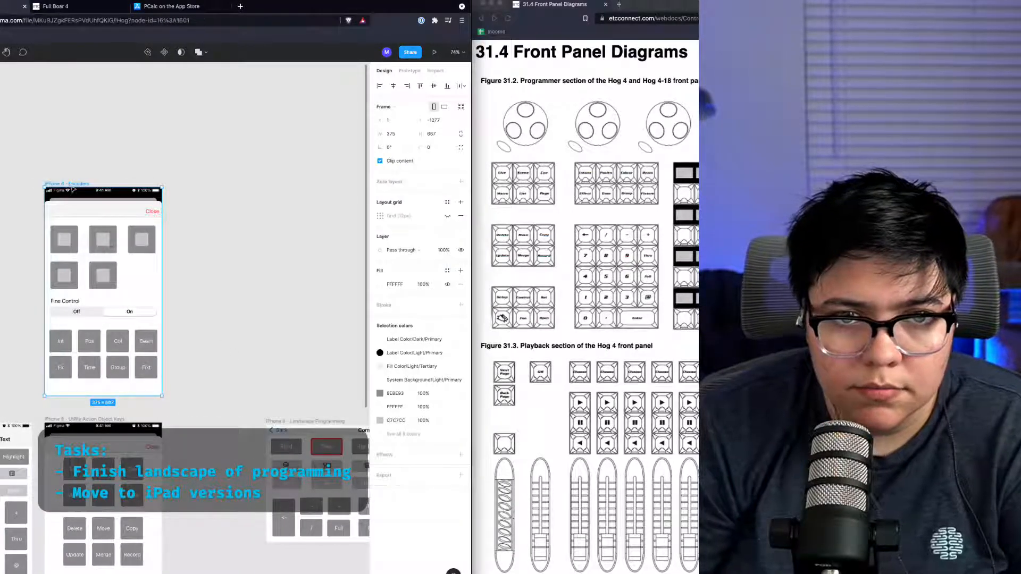
Step: Paste a copy of the iPhone 8 Encoders frame beside the original and switch the copy to landscape orientation
{"action": "left_click", "coordinate": [216, 212]}
{"action": "key", "text": "ctrl+v"}
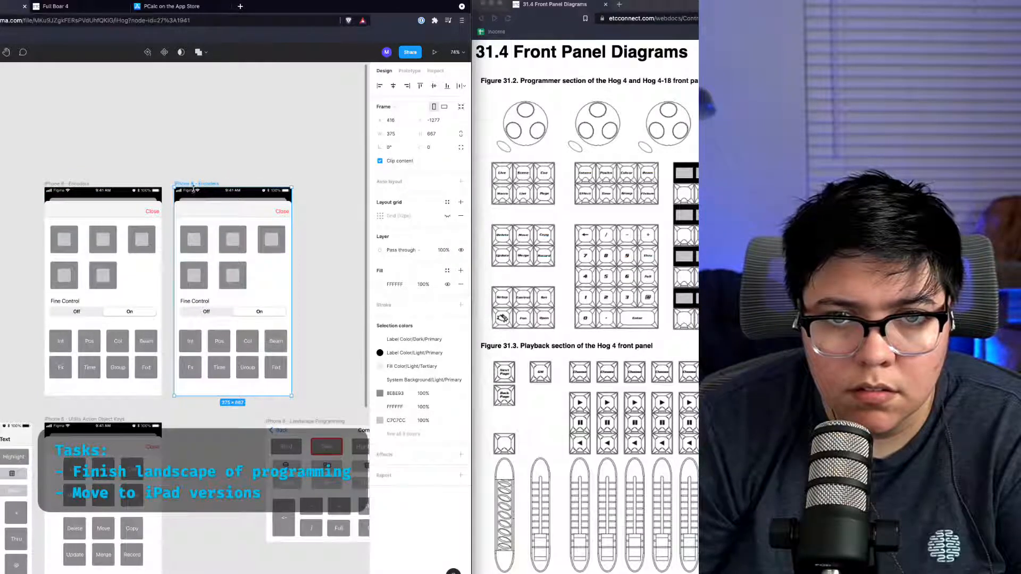
{"action": "left_click_drag", "start_coordinate": [200, 183], "coordinate": [297, 189]}
{"action": "left_click", "coordinate": [444, 106]}
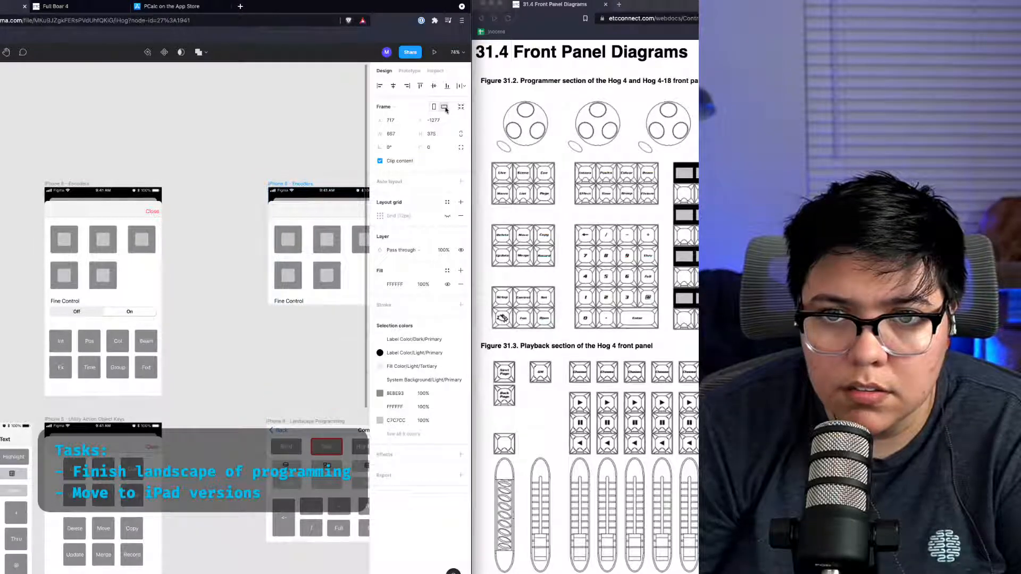
Step: Stretch the landscape frame's top navigation bar to span the full 667-wide frame
{"action": "scroll", "coordinate": [254, 405], "scroll_direction": "right", "scroll_amount": 5}
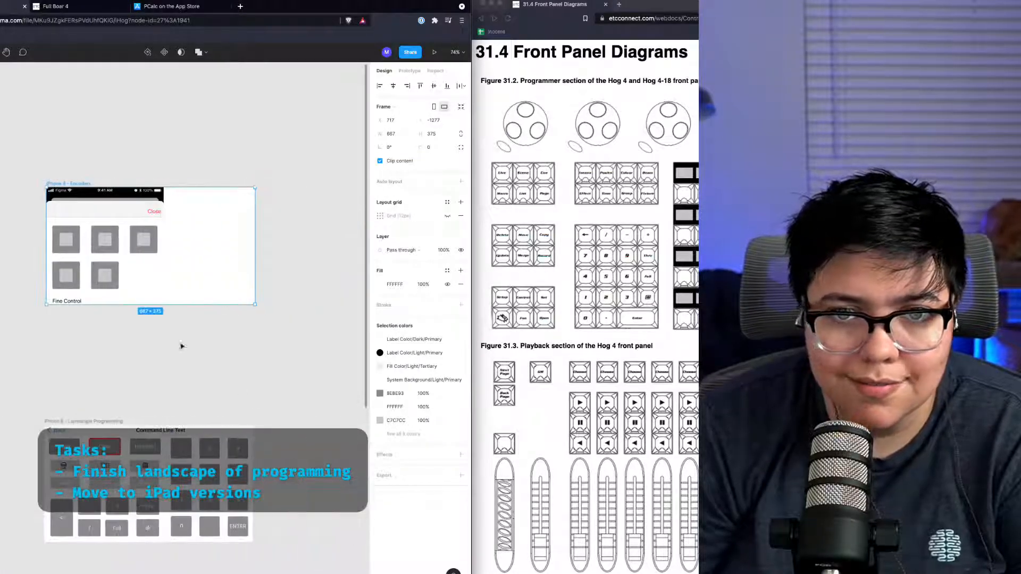
{"action": "left_click", "coordinate": [163, 208]}
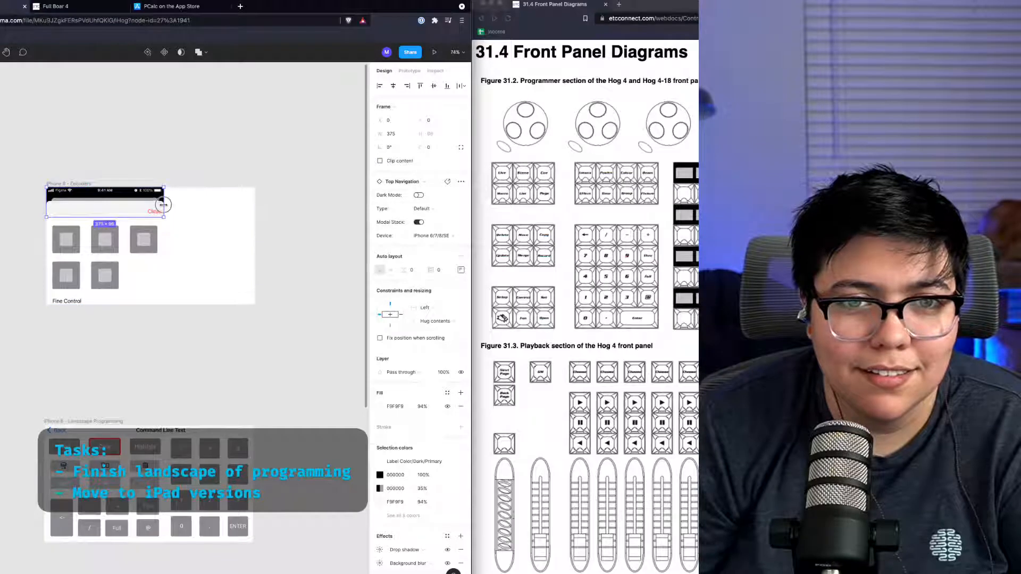
{"action": "left_click_drag", "start_coordinate": [164, 204], "coordinate": [256, 202]}
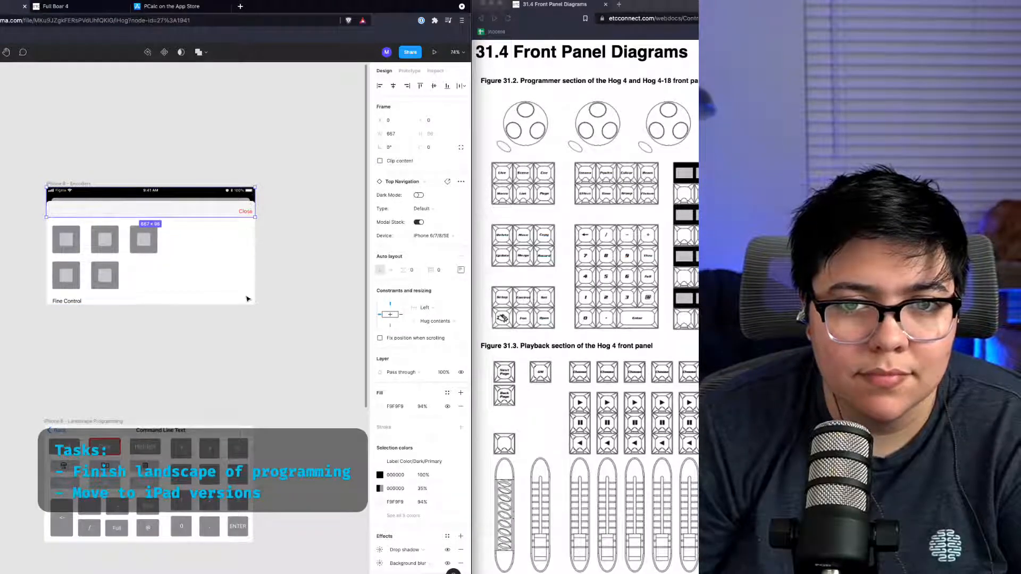
Step: Move the landscape Encoders frame to sit just above the Landscape Programming frame
{"action": "left_click", "coordinate": [37, 165]}
{"action": "left_click_drag", "start_coordinate": [57, 183], "coordinate": [61, 273]}
{"action": "scroll", "coordinate": [71, 393], "scroll_direction": "left", "scroll_amount": 1}
{"action": "scroll", "coordinate": [71, 394], "scroll_direction": "right", "scroll_amount": 1}
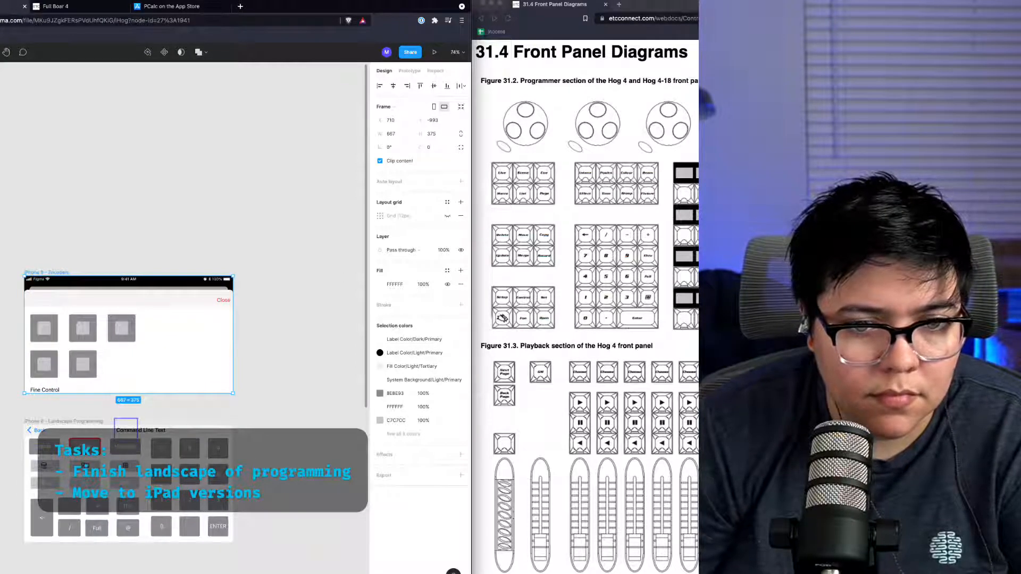
{"action": "left_click", "coordinate": [98, 432]}
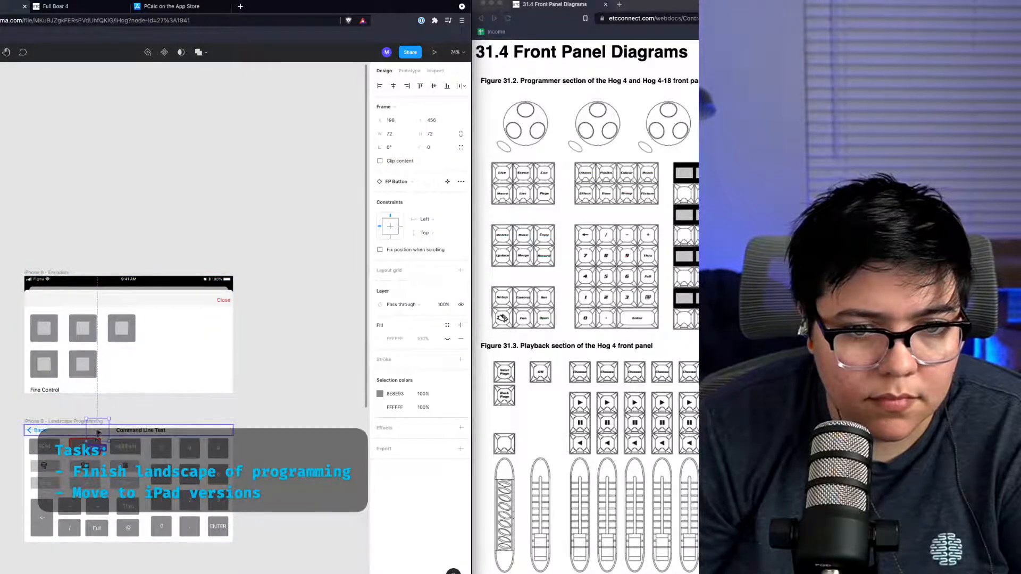
{"action": "left_click_drag", "start_coordinate": [97, 431], "coordinate": [202, 343]}
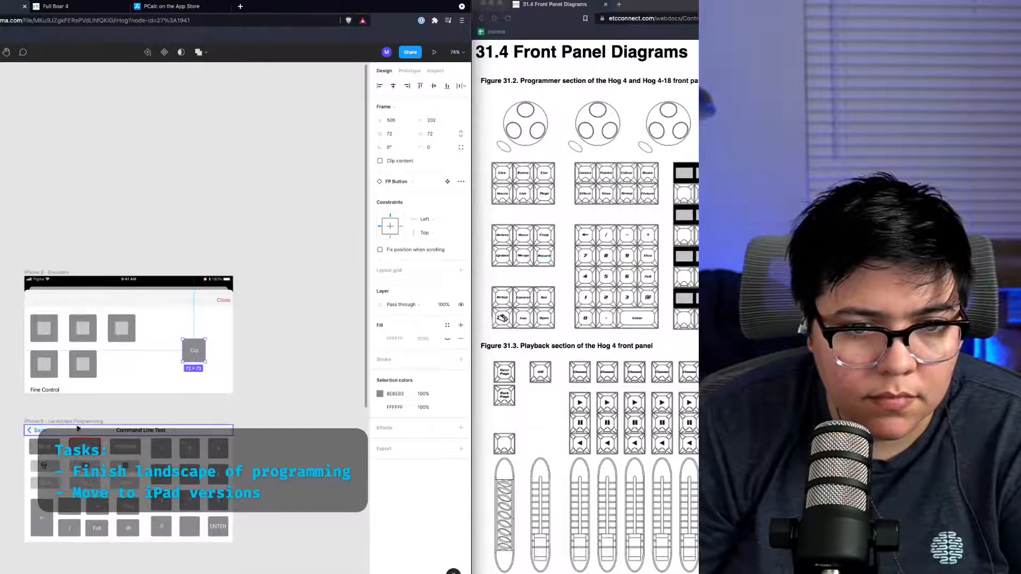
{"action": "key", "text": "super+z"}
Step: Move the two lower encoder buttons up so all five encoder buttons sit in one row
{"action": "left_click_drag", "start_coordinate": [85, 362], "coordinate": [170, 322]}
{"action": "left_click_drag", "start_coordinate": [41, 365], "coordinate": [208, 320]}
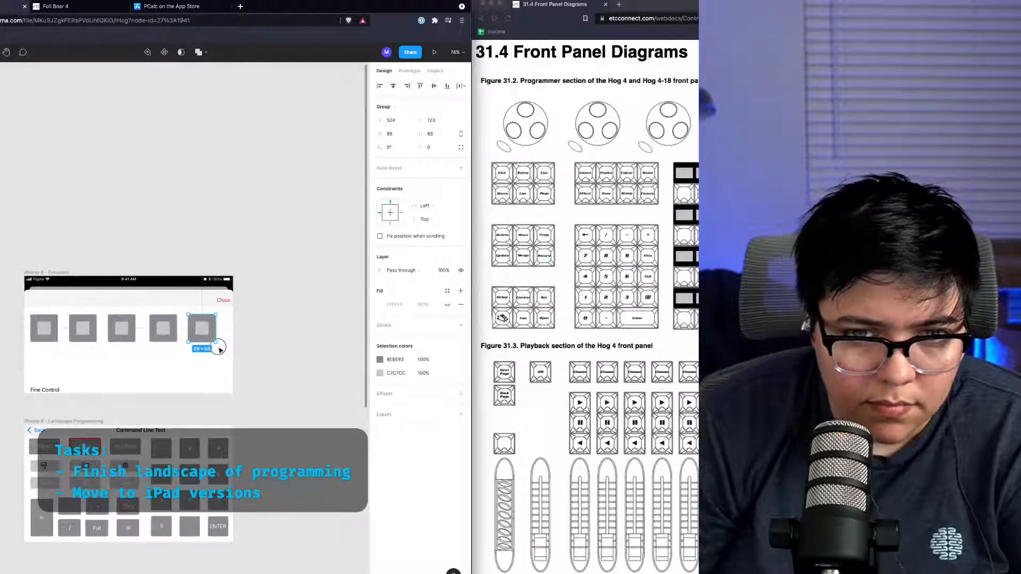
{"action": "left_click_drag", "start_coordinate": [220, 357], "coordinate": [23, 312]}
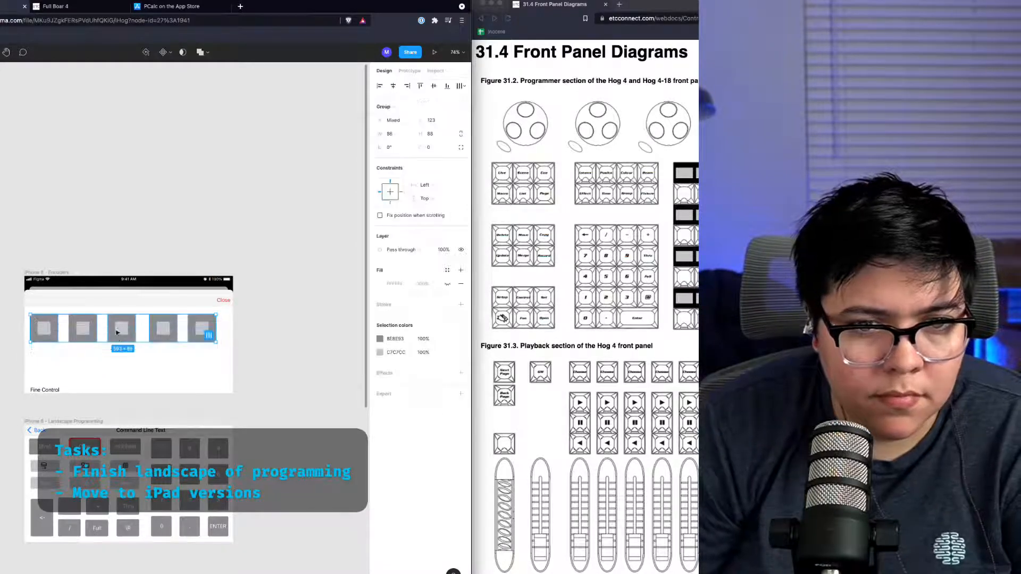
{"action": "left_click_drag", "start_coordinate": [121, 339], "coordinate": [128, 336]}
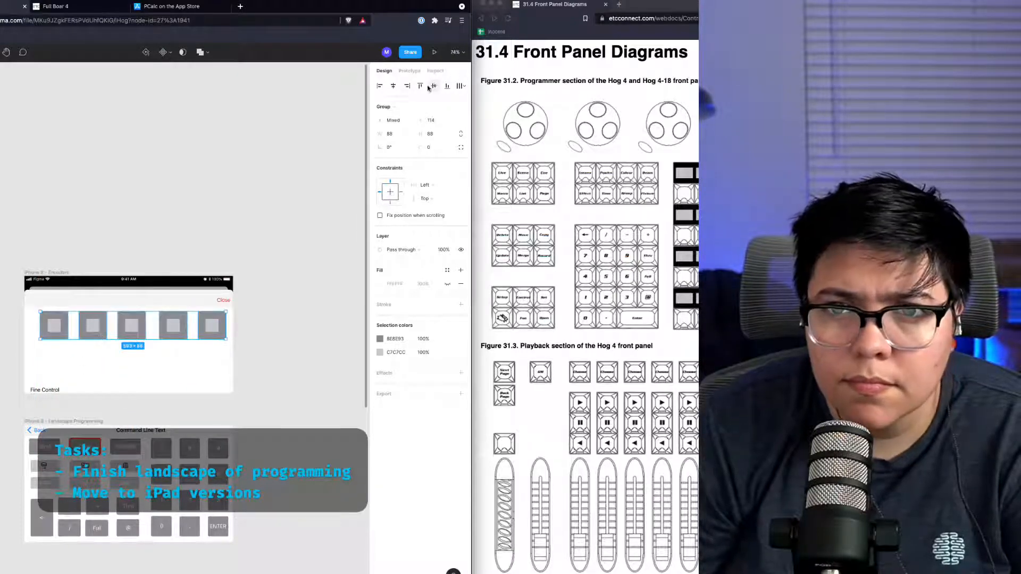
Step: Distribute the horizontal spacing of the five encoder buttons and nudge the row into place
{"action": "left_click", "coordinate": [396, 91]}
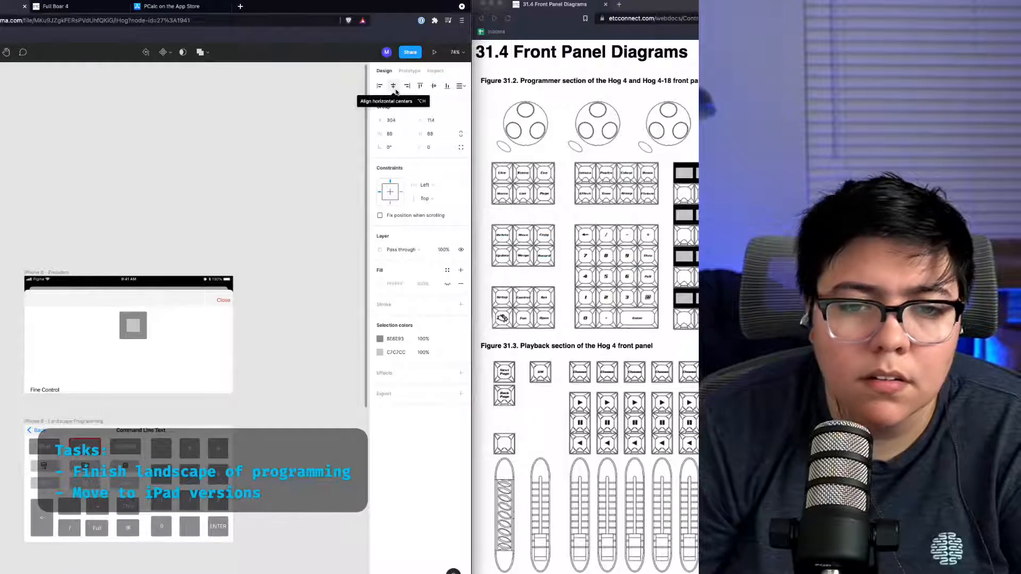
{"action": "key", "text": "super+z"}
{"action": "left_click", "coordinate": [463, 85]}
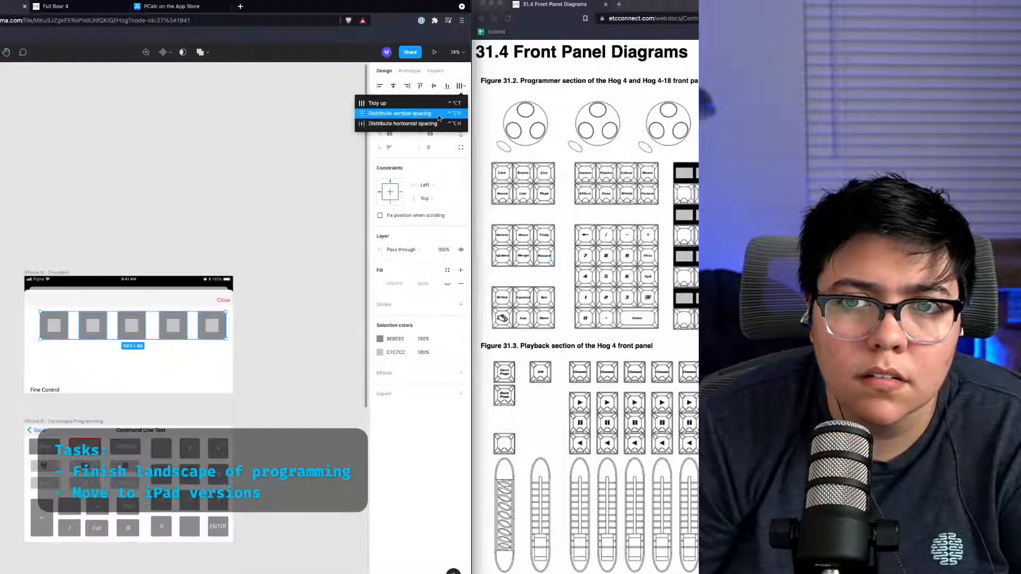
{"action": "left_click", "coordinate": [402, 123]}
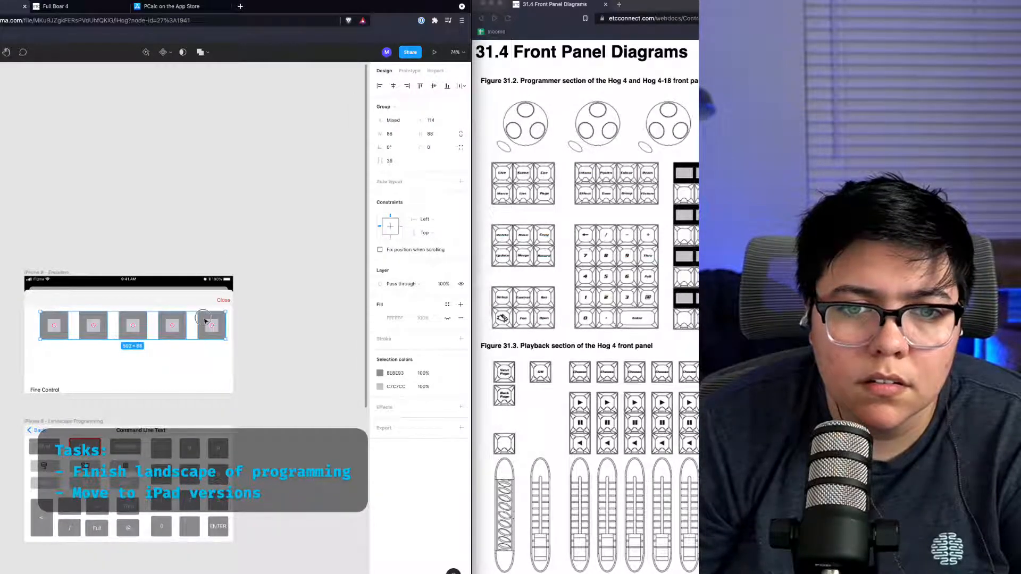
{"action": "left_click_drag", "start_coordinate": [206, 321], "coordinate": [201, 318]}
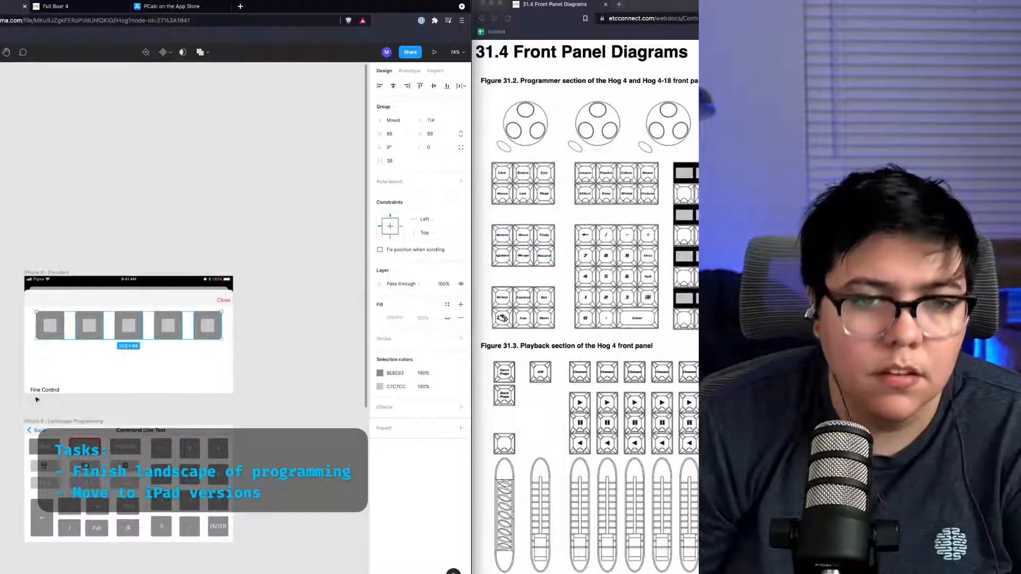
Step: Rename the copied frame to iPhone 8 - Landscape Encoders
{"action": "left_click", "coordinate": [42, 390]}
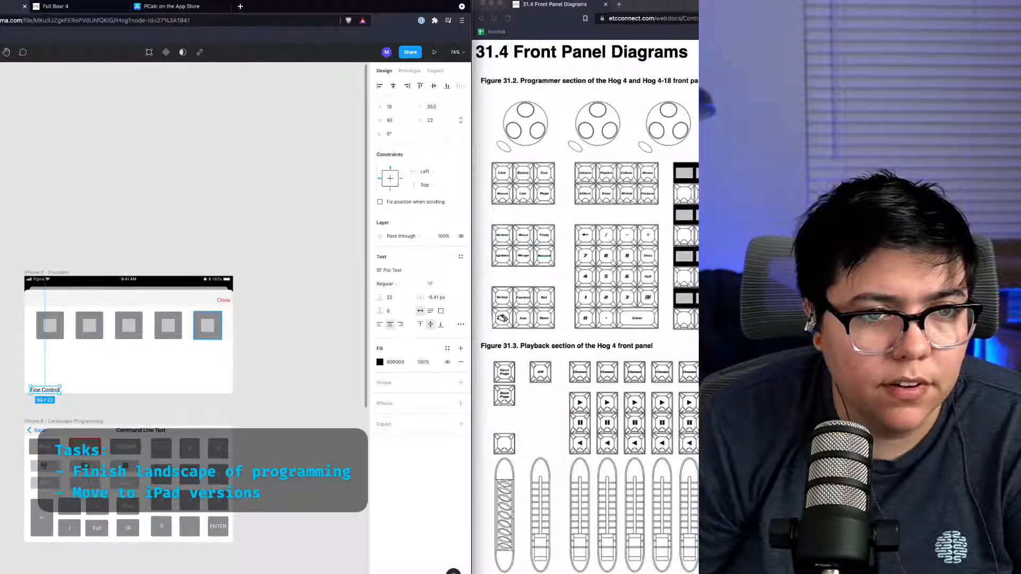
{"action": "left_click", "coordinate": [207, 325], "text": "shift"}
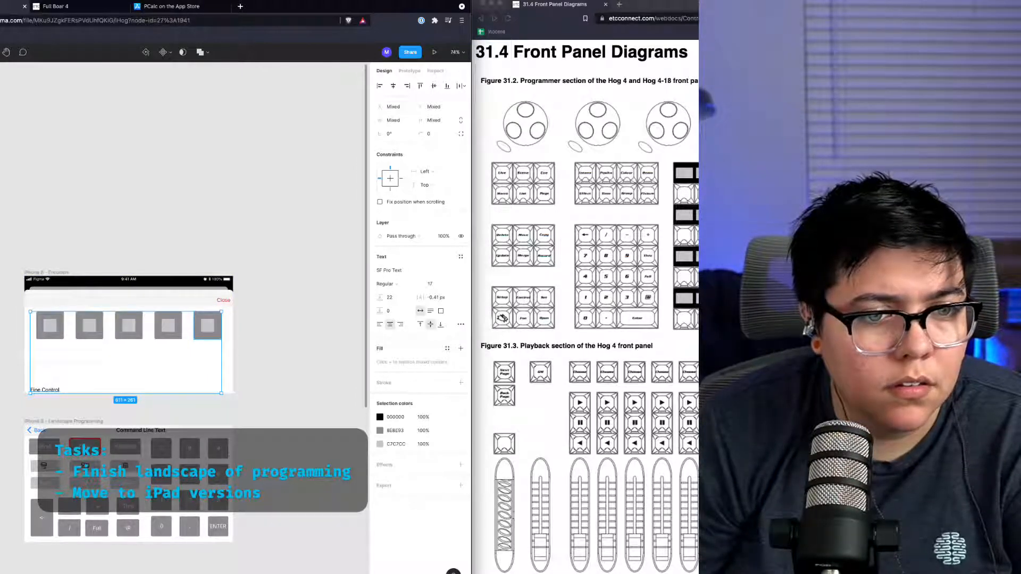
{"action": "left_click", "coordinate": [47, 272]}
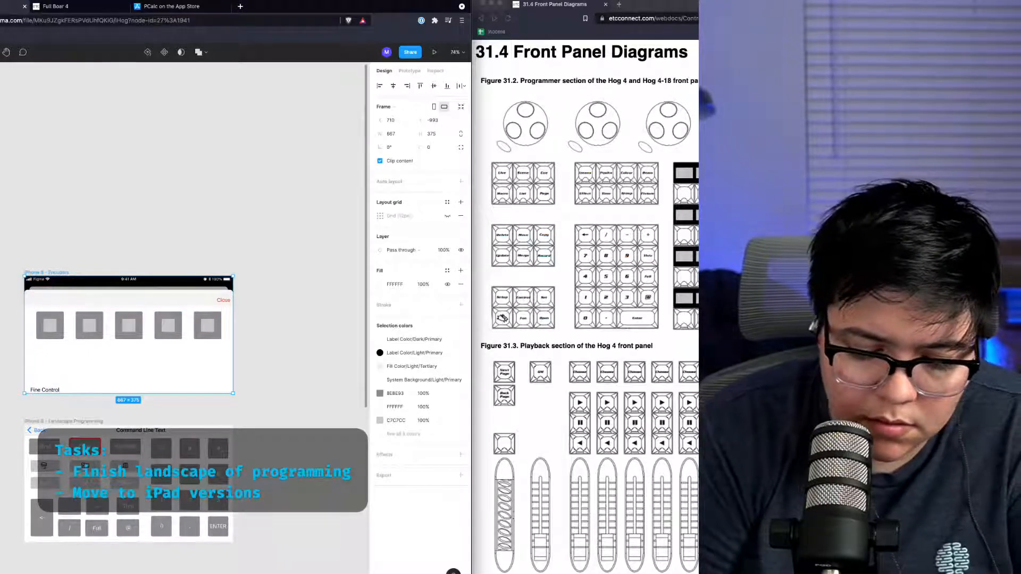
{"action": "type", "text": "Landscape"}
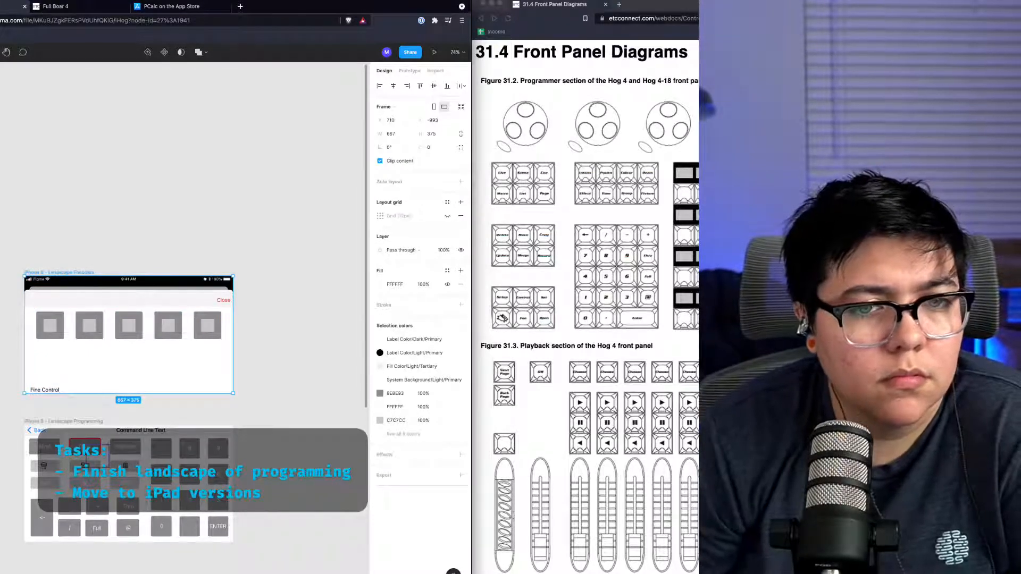
Step: Search the landscape encoder frame's layers for the hidden Fine Control segmented picker
{"action": "left_click", "coordinate": [83, 400]}
{"action": "key", "text": "Tab"}
{"action": "key", "text": "Tab"}
{"action": "key", "text": "Tab"}
{"action": "key", "text": "Tab"}
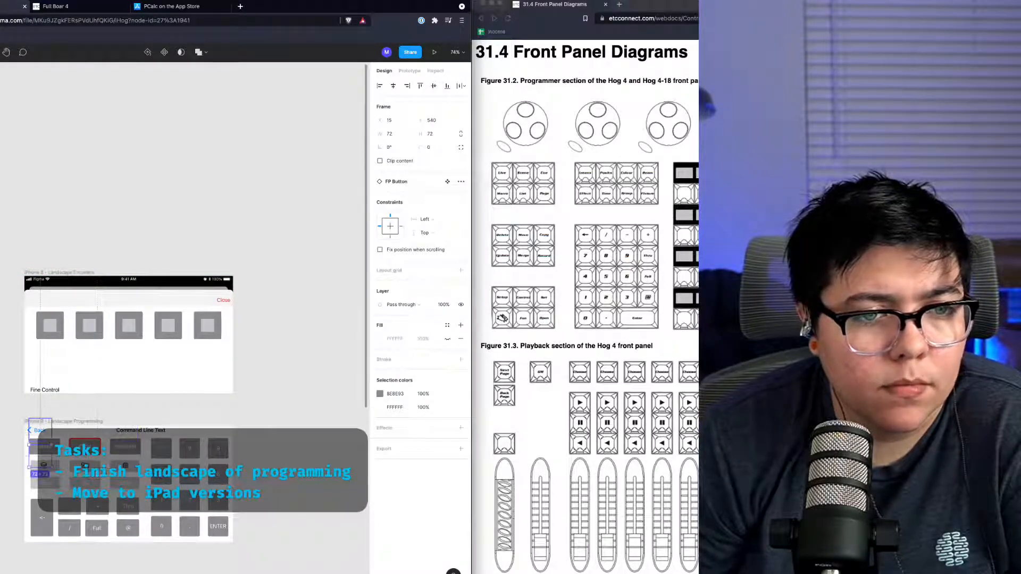
{"action": "key", "text": "Tab"}
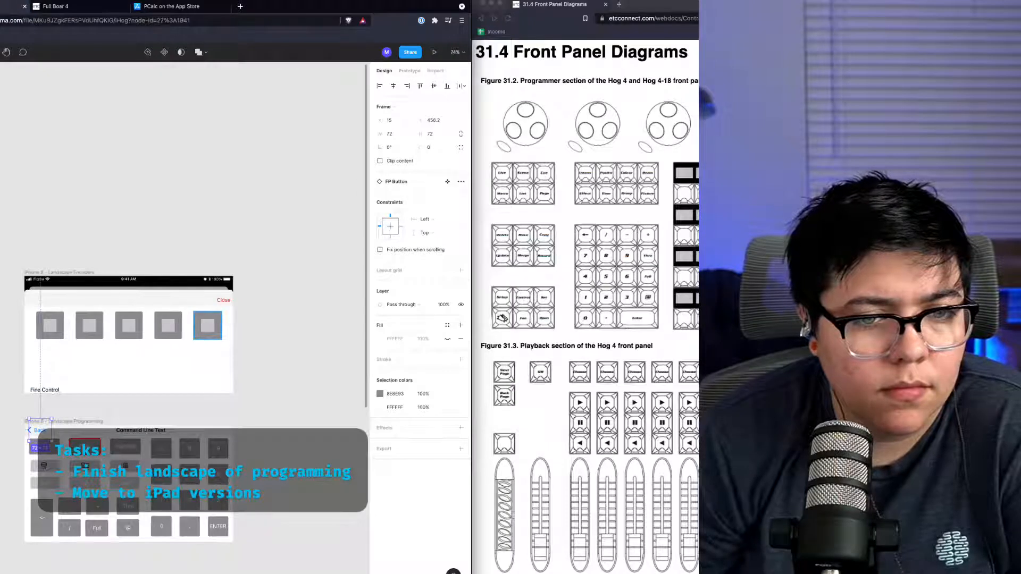
{"action": "left_click", "coordinate": [128, 292]}
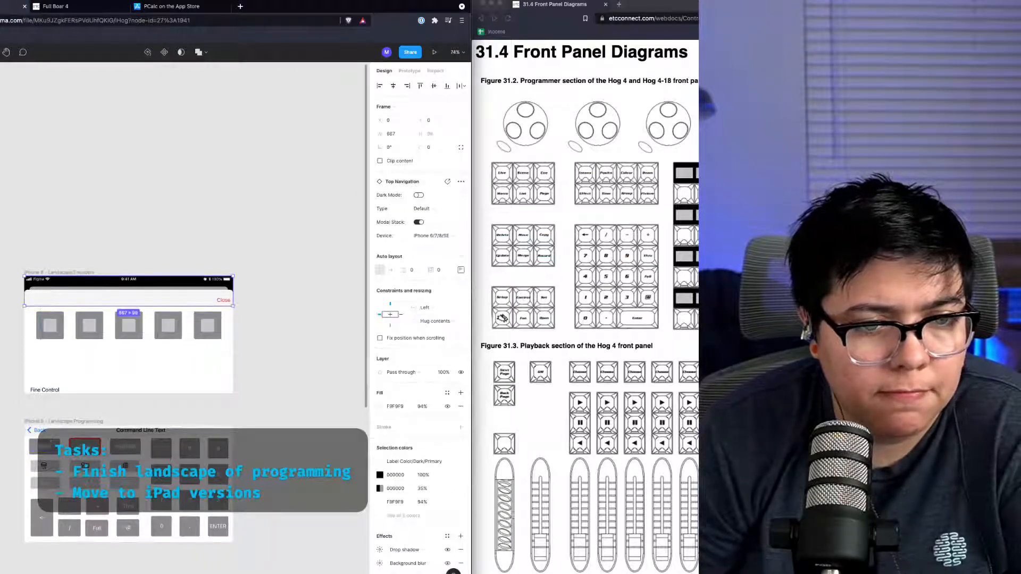
{"action": "left_click", "coordinate": [34, 385]}
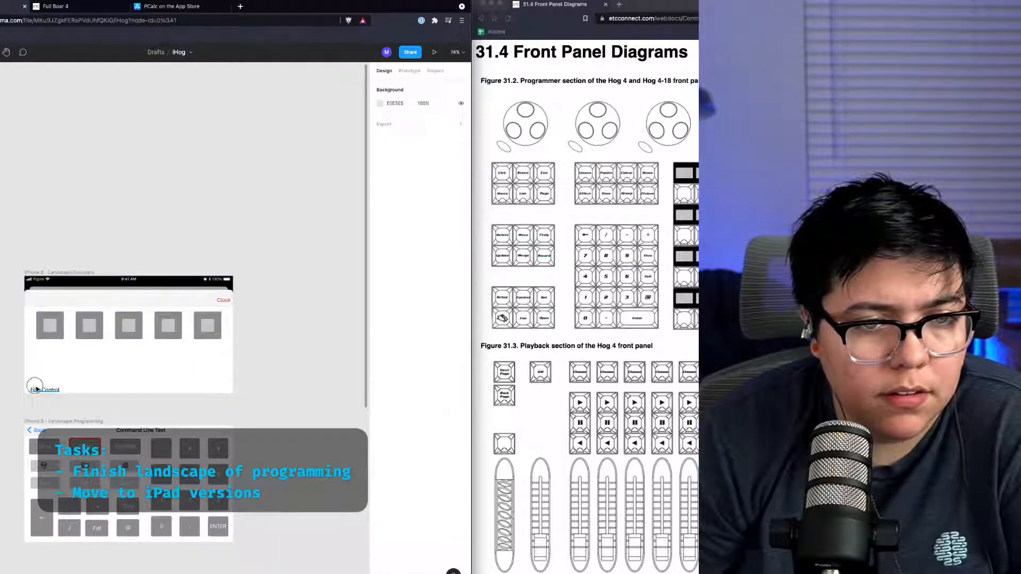
{"action": "left_click", "coordinate": [35, 388]}
{"action": "left_click", "coordinate": [40, 430]}
{"action": "left_click", "coordinate": [126, 430]}
{"action": "left_click_drag", "start_coordinate": [126, 430], "coordinate": [97, 430]}
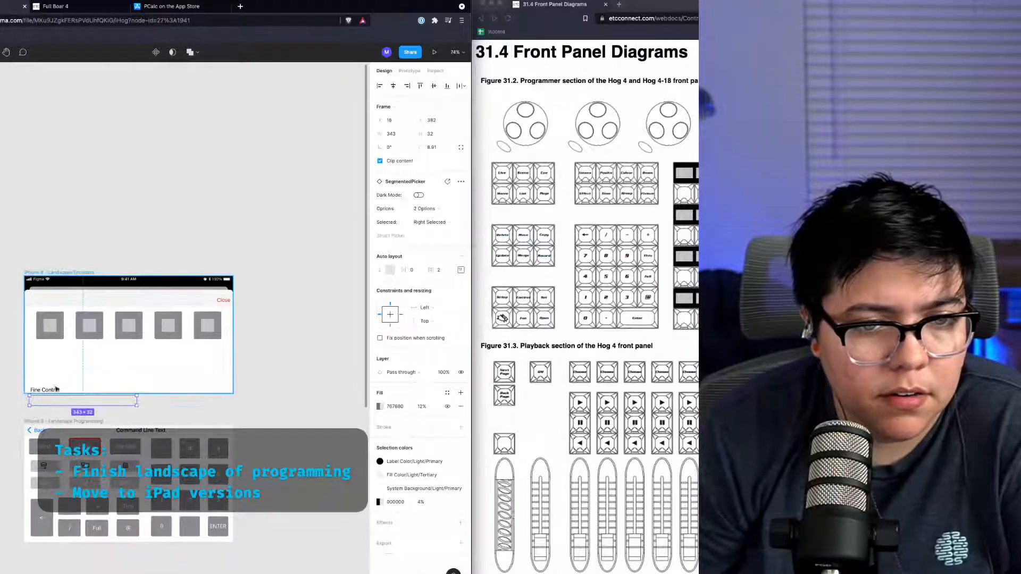
Step: Move the Fine Control label and Off/On picker up beneath the encoder button row
{"action": "left_click", "coordinate": [52, 392]}
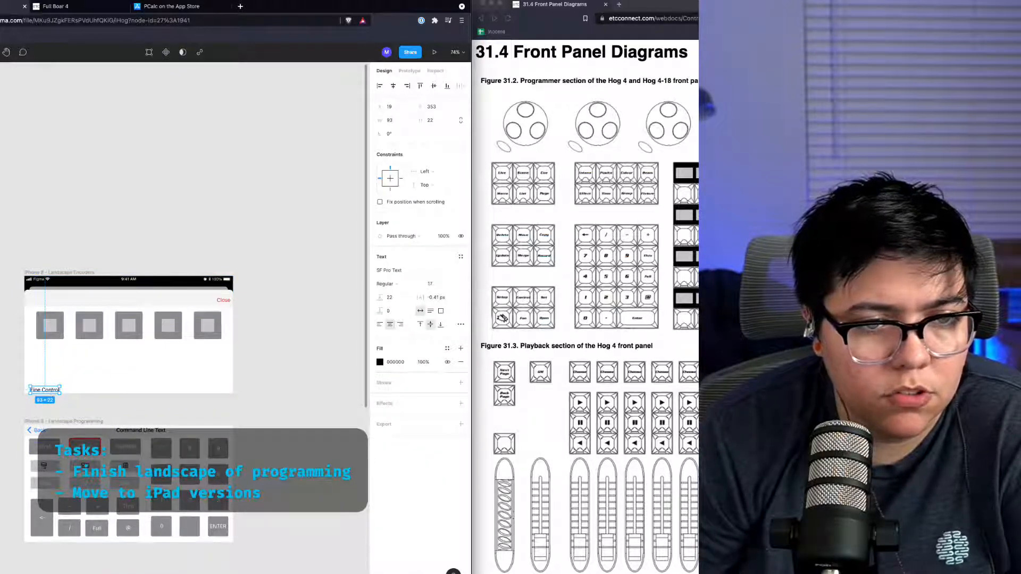
{"action": "left_click", "coordinate": [83, 401], "text": "shift"}
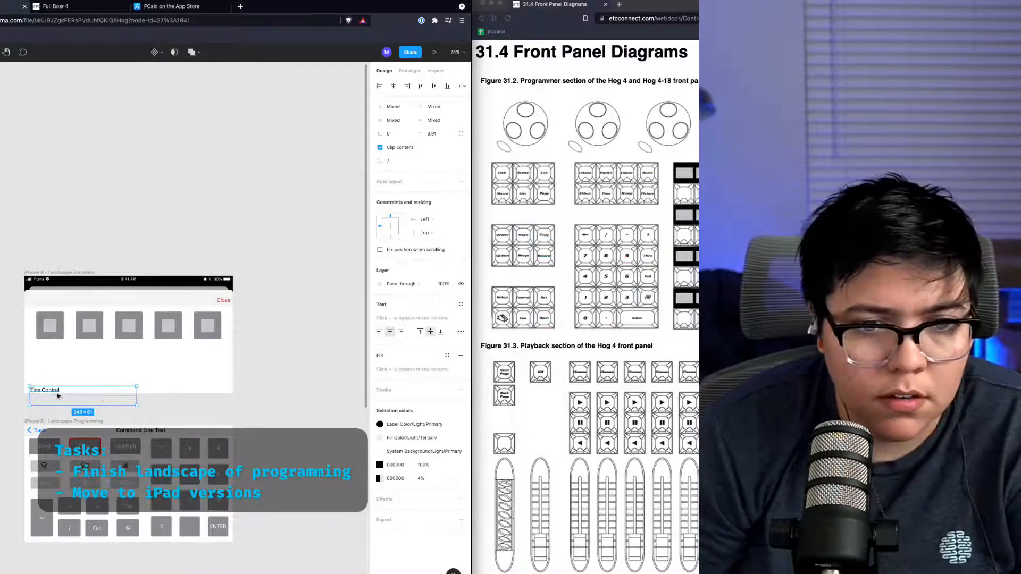
{"action": "left_click_drag", "start_coordinate": [58, 395], "coordinate": [63, 351]}
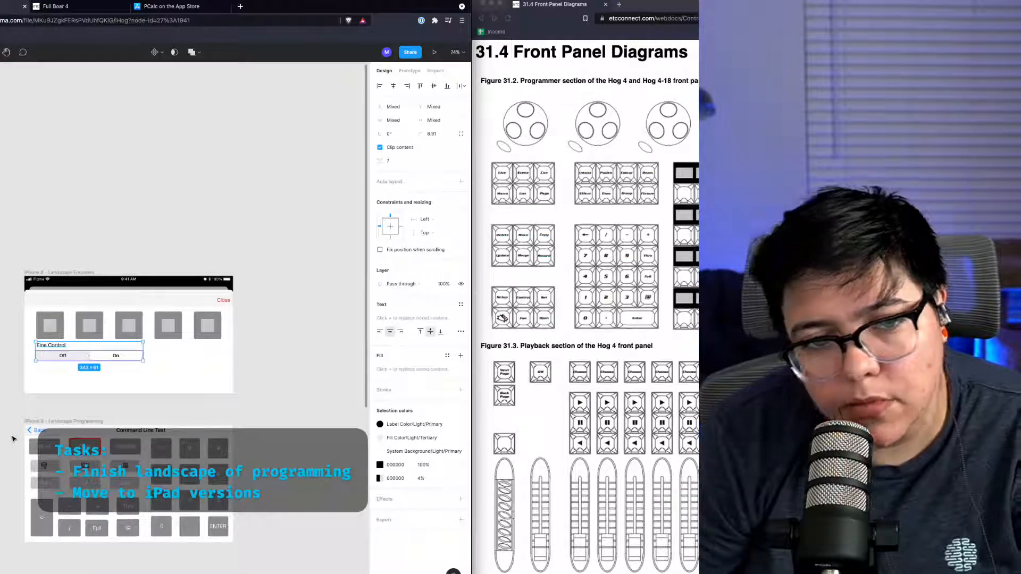
Step: Bring the clipped Fx, Time, Group and Fnd buttons up into the frame's lower-right corner
{"action": "left_click", "coordinate": [84, 468]}
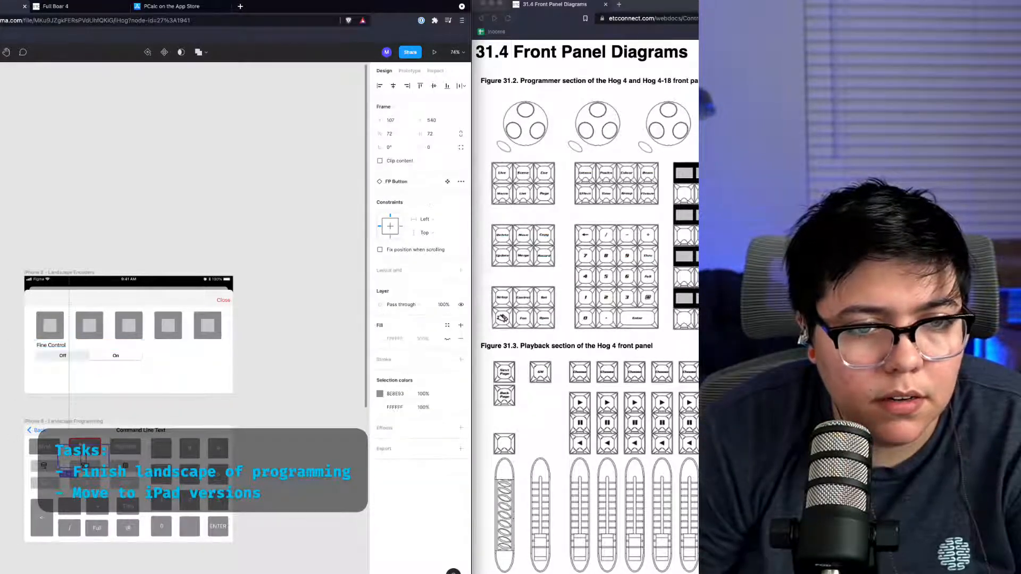
{"action": "left_click_drag", "start_coordinate": [84, 467], "coordinate": [55, 466]}
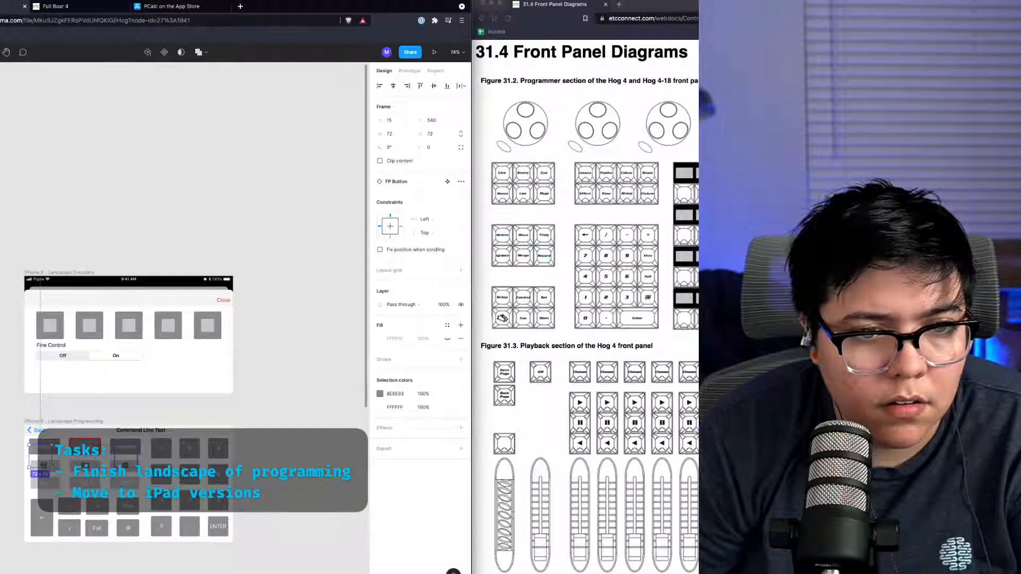
{"action": "left_click", "coordinate": [126, 457], "text": "shift"}
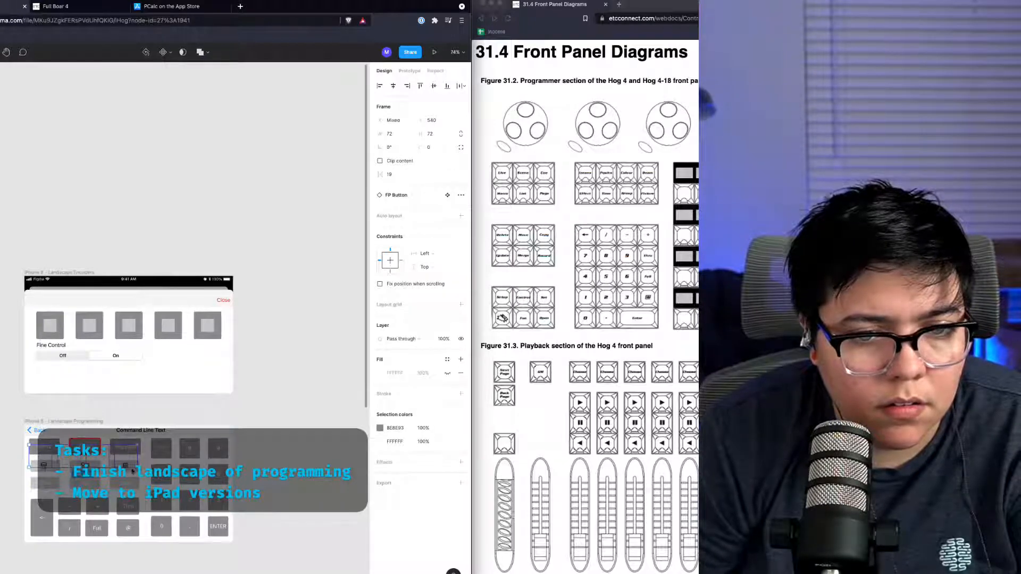
{"action": "left_click_drag", "start_coordinate": [98, 458], "coordinate": [188, 373]}
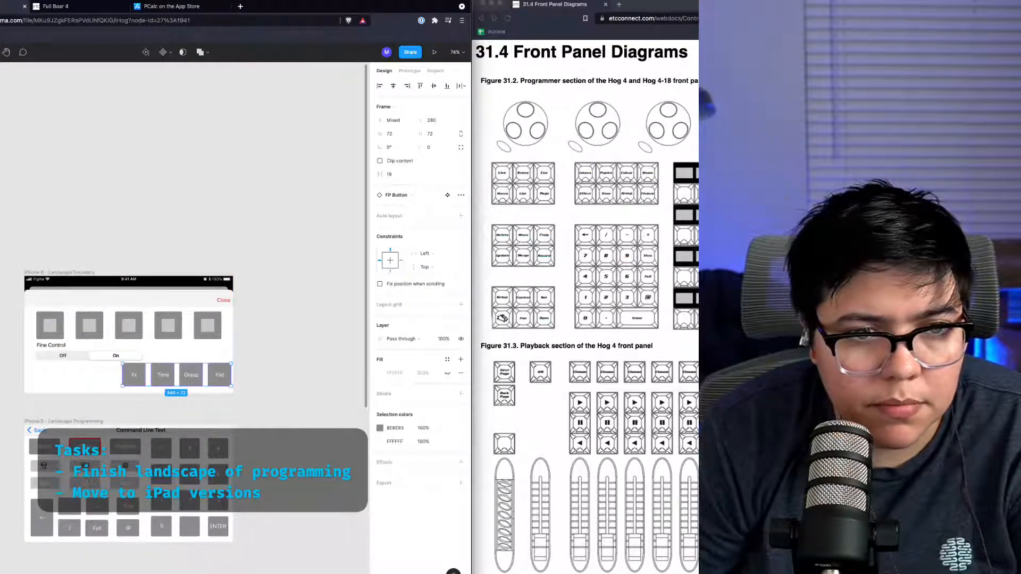
Step: Copy the Int, Pos, Col and Beam buttons from the programming frame into the encoders frame above the Fx row
{"action": "left_click", "coordinate": [42, 518]}
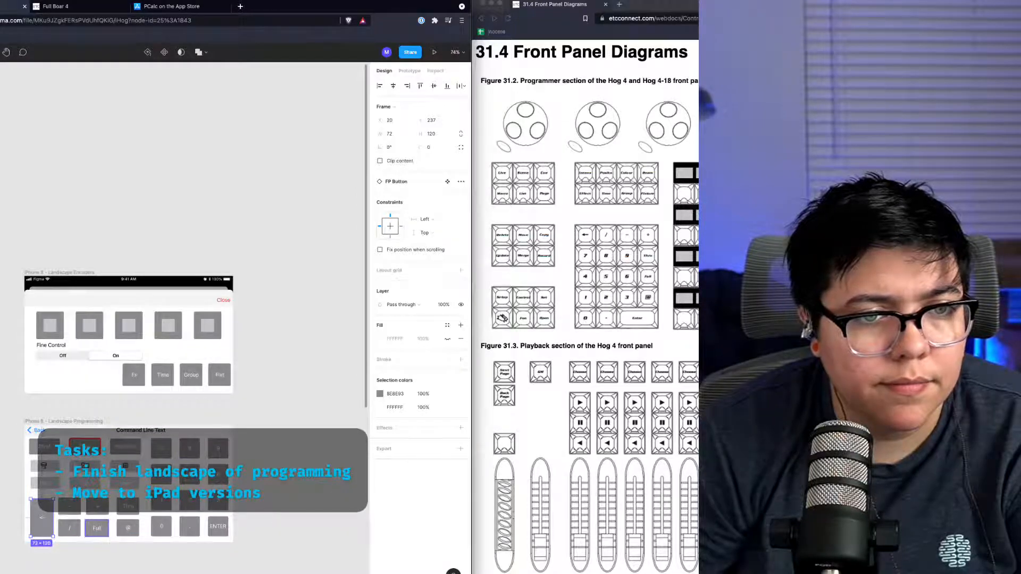
{"action": "left_click", "coordinate": [97, 527]}
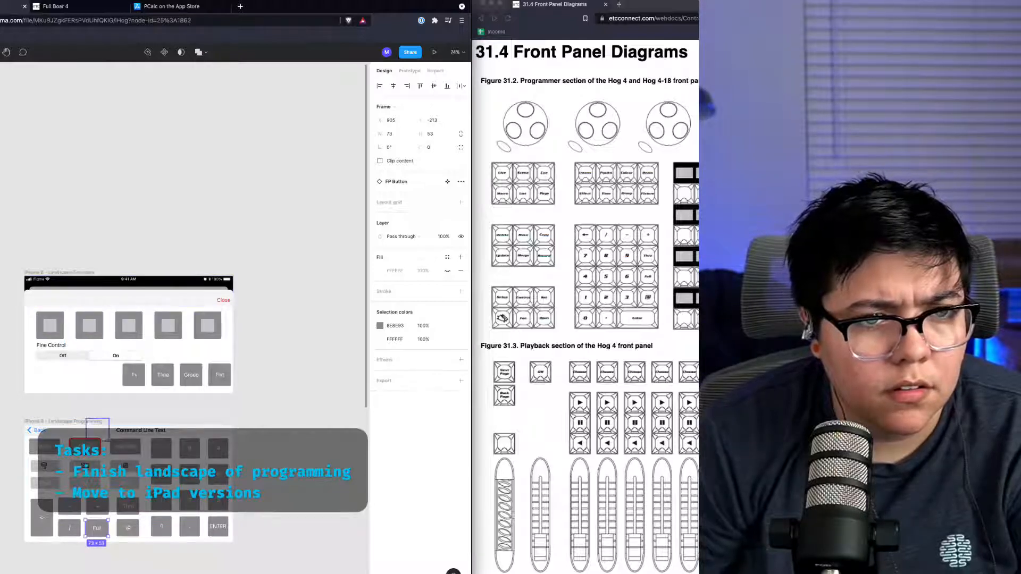
{"action": "left_click", "coordinate": [40, 432]}
{"action": "mouse_move", "coordinate": [40, 447]}
{"action": "left_mouse_down"}
{"action": "mouse_move", "coordinate": [126, 448]}
{"action": "mouse_move", "coordinate": [40, 448]}
{"action": "left_mouse_up"}
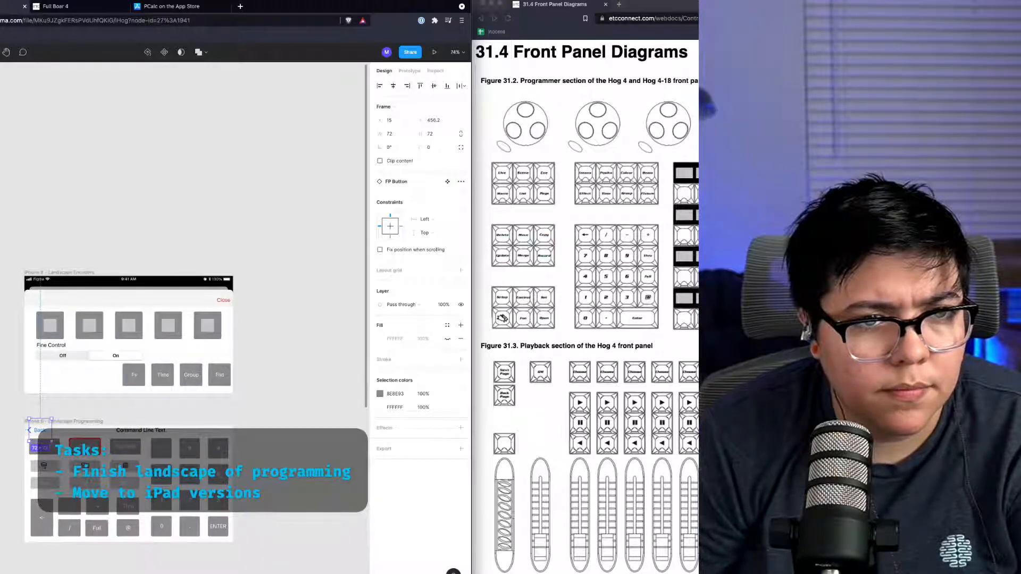
{"action": "key", "text": "Delete"}
{"action": "left_click_drag", "start_coordinate": [39, 431], "coordinate": [126, 431]}
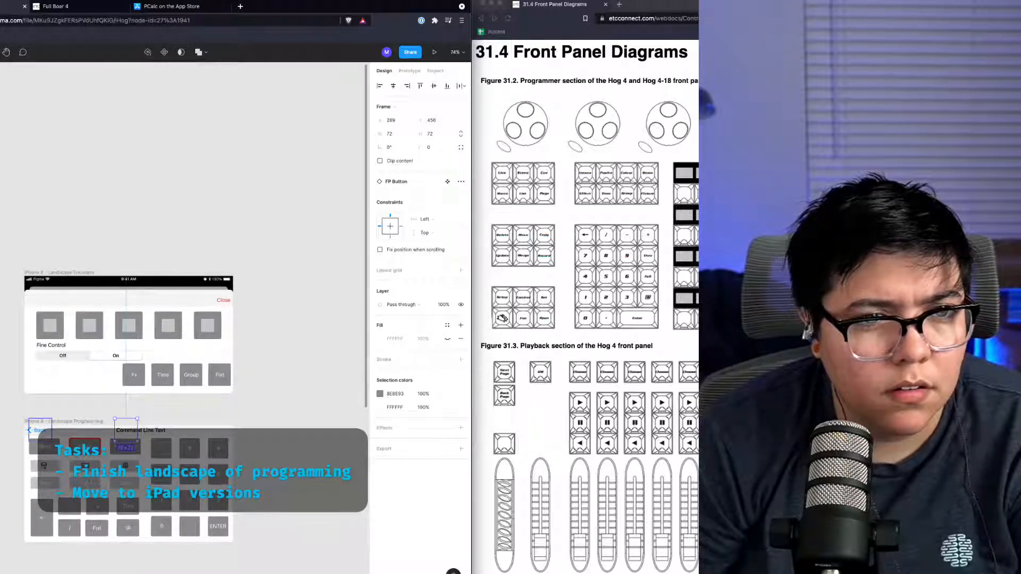
{"action": "left_click", "coordinate": [40, 430], "text": "shift"}
{"action": "left_click_drag", "start_coordinate": [89, 432], "coordinate": [183, 352]}
{"action": "left_click_drag", "start_coordinate": [182, 353], "coordinate": [182, 354]}
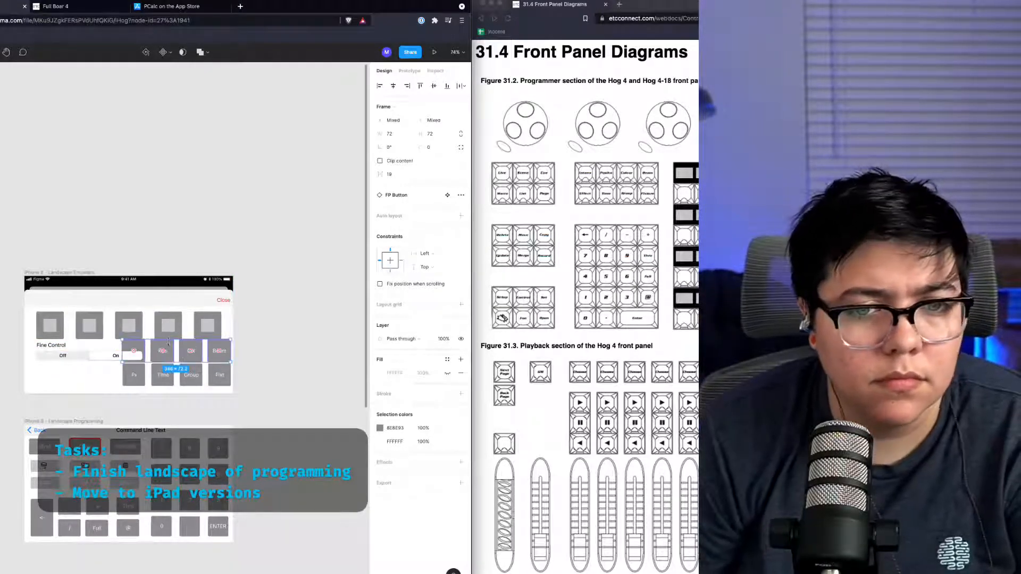
Step: Group the two rows of attribute buttons and shift the grid left beneath the encoder buttons
{"action": "key", "text": "super+g"}
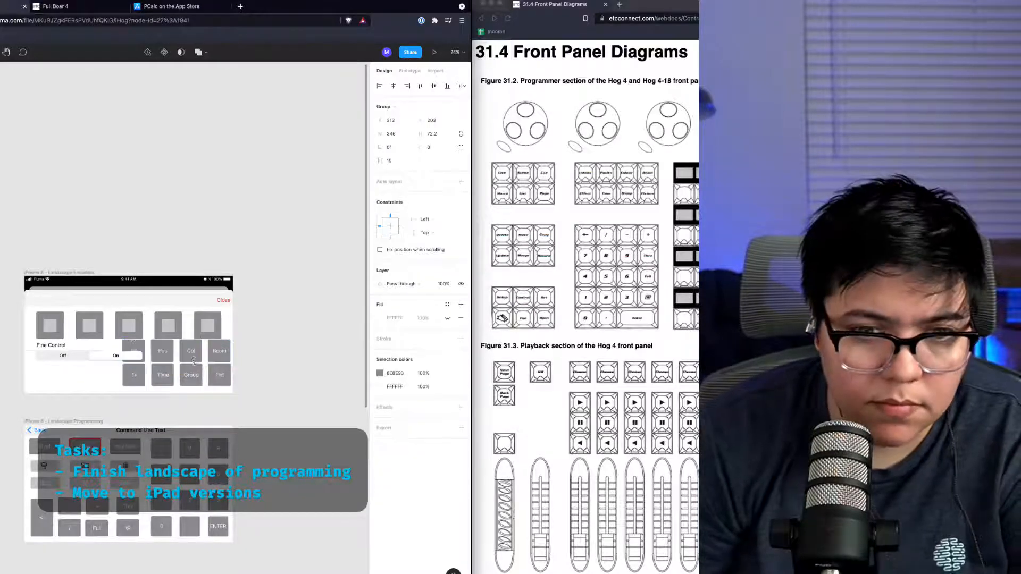
{"action": "left_click_drag", "start_coordinate": [104, 369], "coordinate": [248, 388]}
{"action": "key", "text": "super+g"}
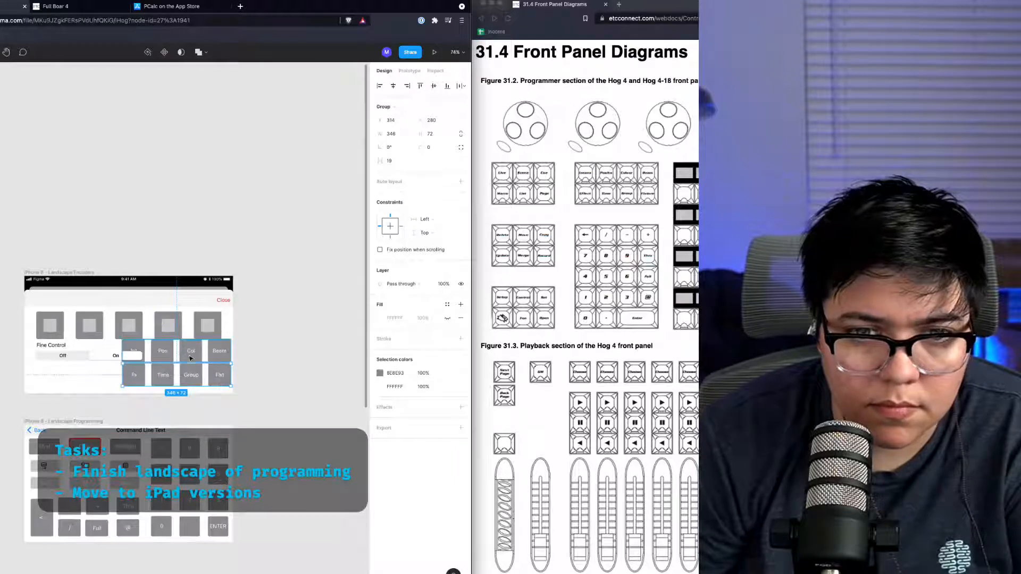
{"action": "left_click", "coordinate": [191, 358], "text": "shift"}
{"action": "left_click", "coordinate": [394, 86]}
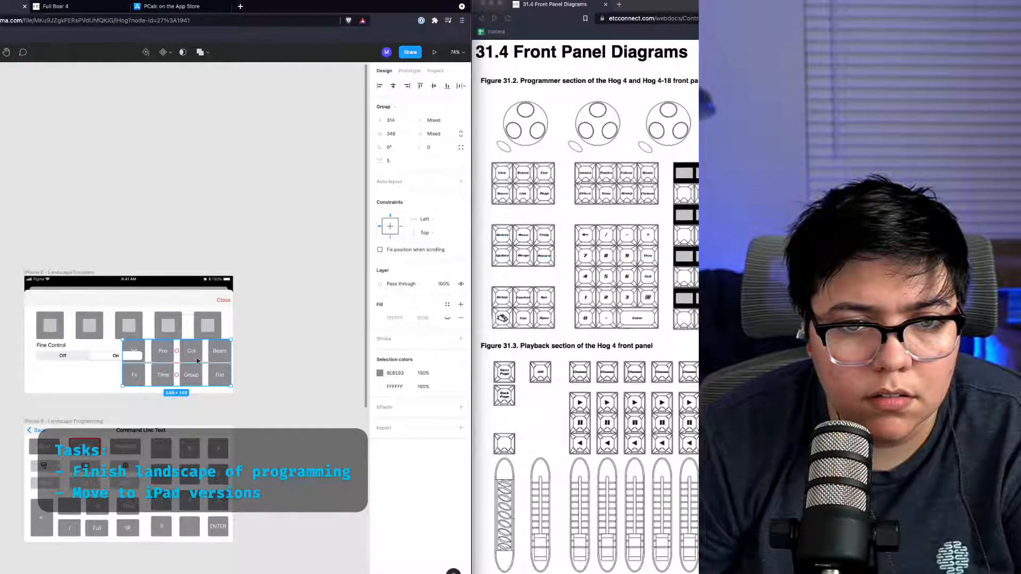
{"action": "left_click_drag", "start_coordinate": [197, 361], "coordinate": [156, 365]}
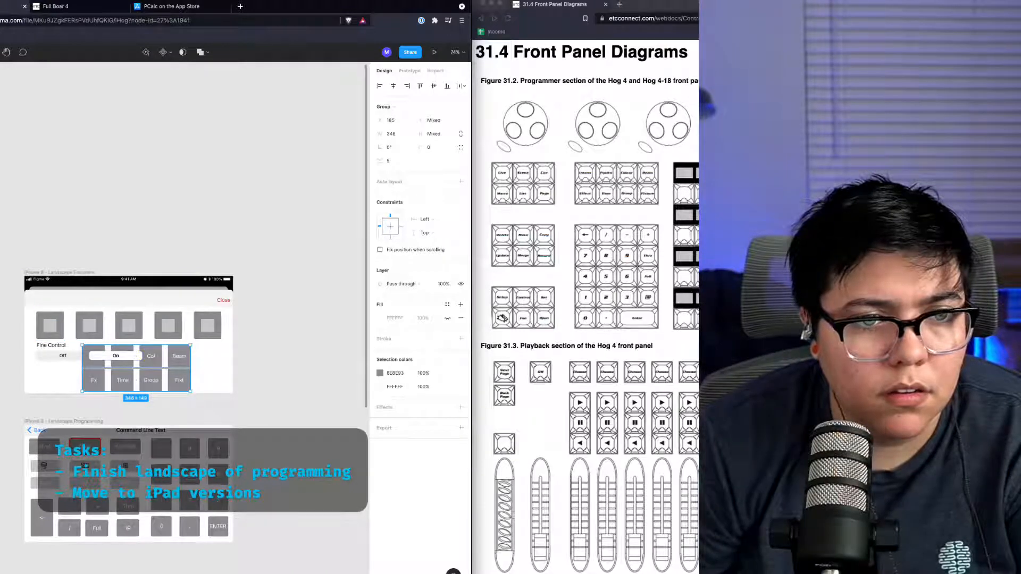
Step: Browse the iHog file's canvas, including the colour components page
{"action": "left_click", "coordinate": [62, 356]}
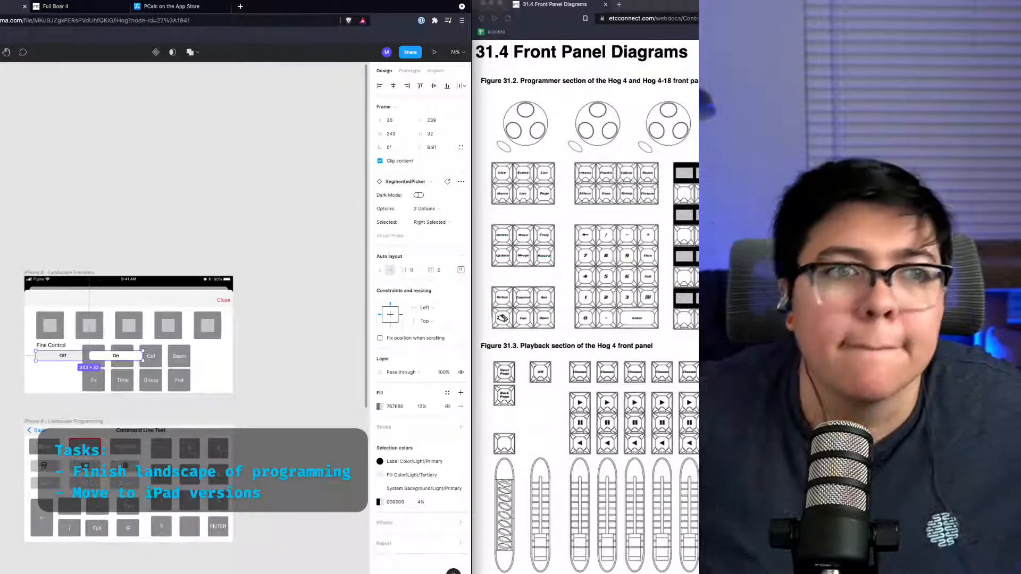
{"action": "key", "text": "Page_Down"}
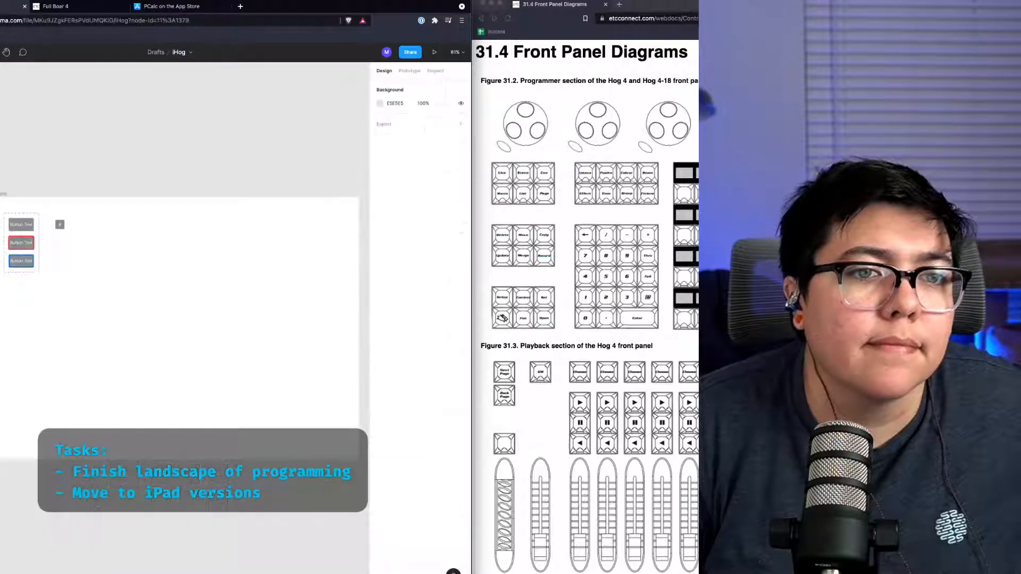
{"action": "key", "text": "Page_Down"}
{"action": "scroll", "coordinate": [215, 330], "scroll_direction": "left", "scroll_amount": 5}
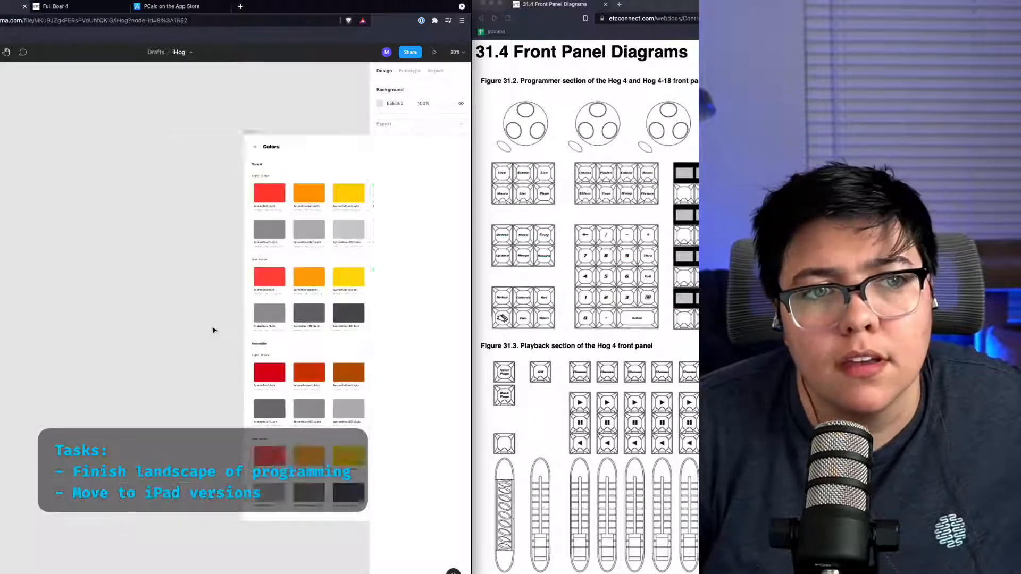
{"action": "scroll", "coordinate": [214, 330], "scroll_direction": "right", "scroll_amount": 9}
{"action": "scroll", "coordinate": [214, 330], "scroll_direction": "right", "scroll_amount": 5}
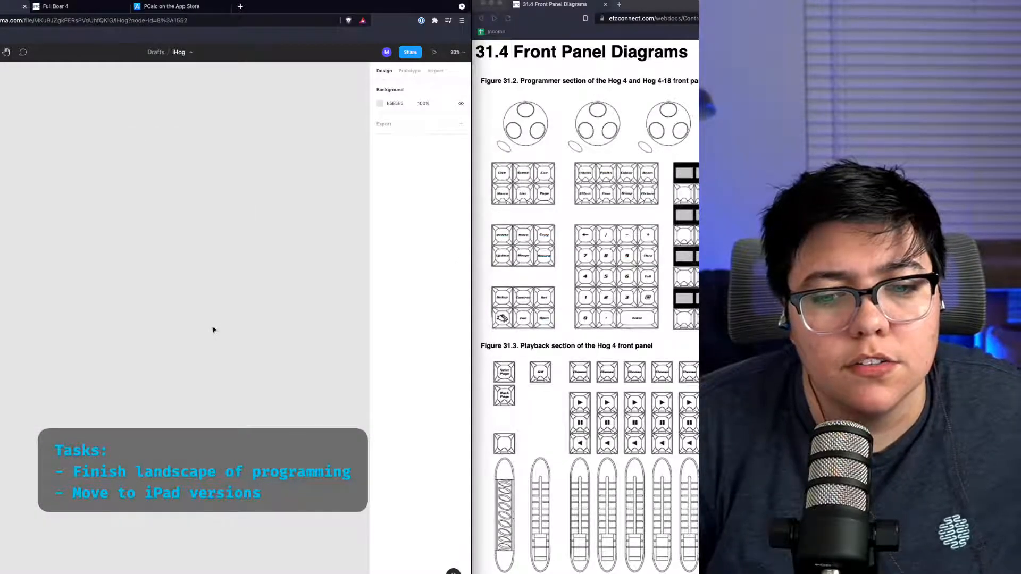
{"action": "key", "text": "shift+1"}
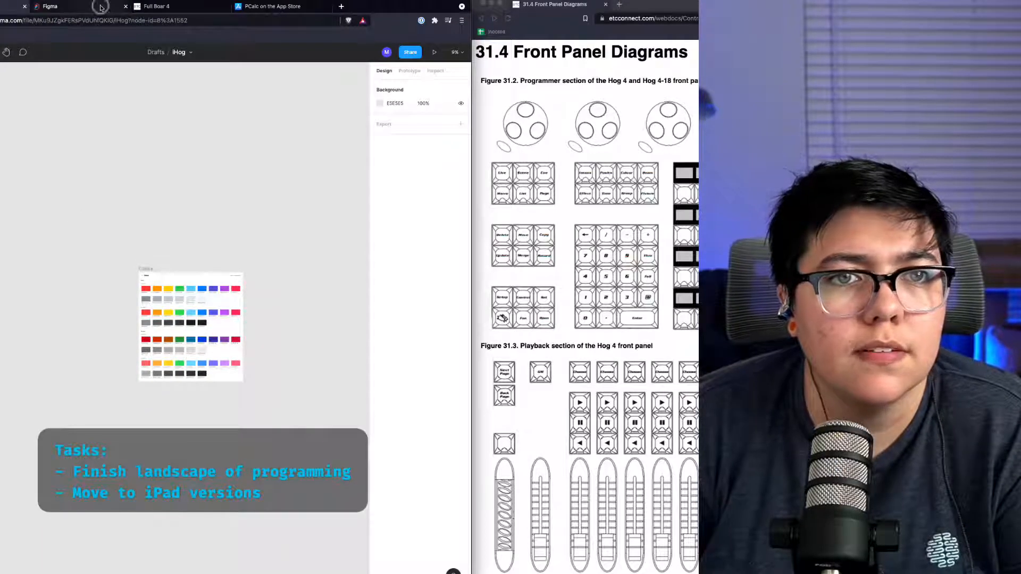
Step: Open the iOS 15 UI Kit file and examine its Segmented Picker option and picker components
{"action": "left_click", "coordinate": [98, 8]}
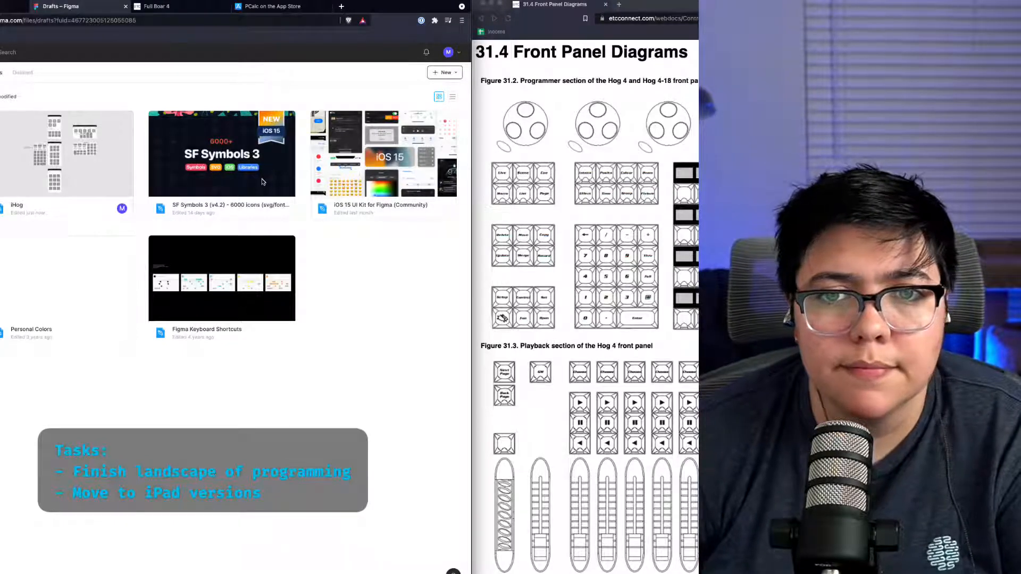
{"action": "double_click", "coordinate": [328, 164]}
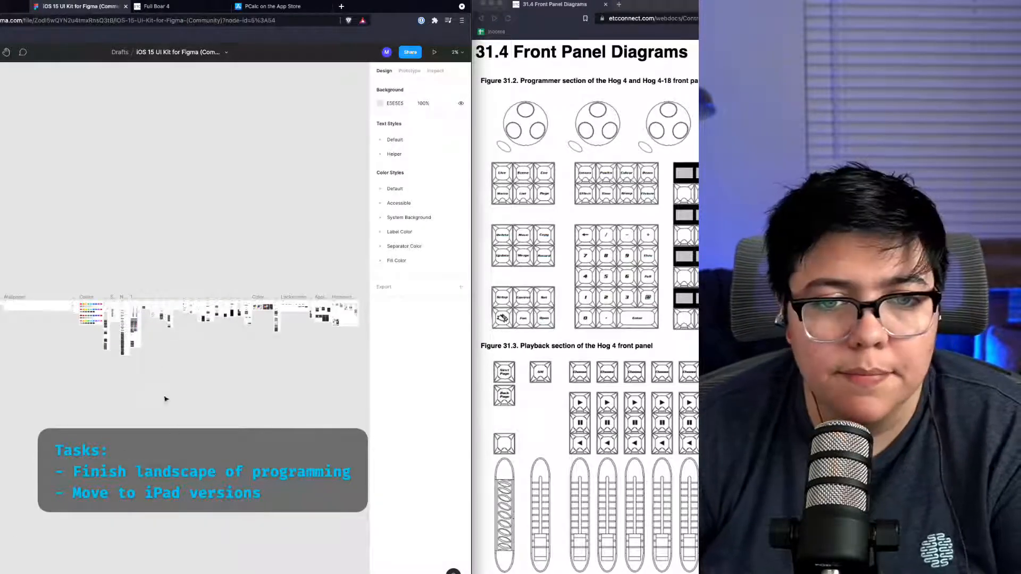
{"action": "scroll", "coordinate": [186, 317], "scroll_direction": "up", "scroll_amount": 5}
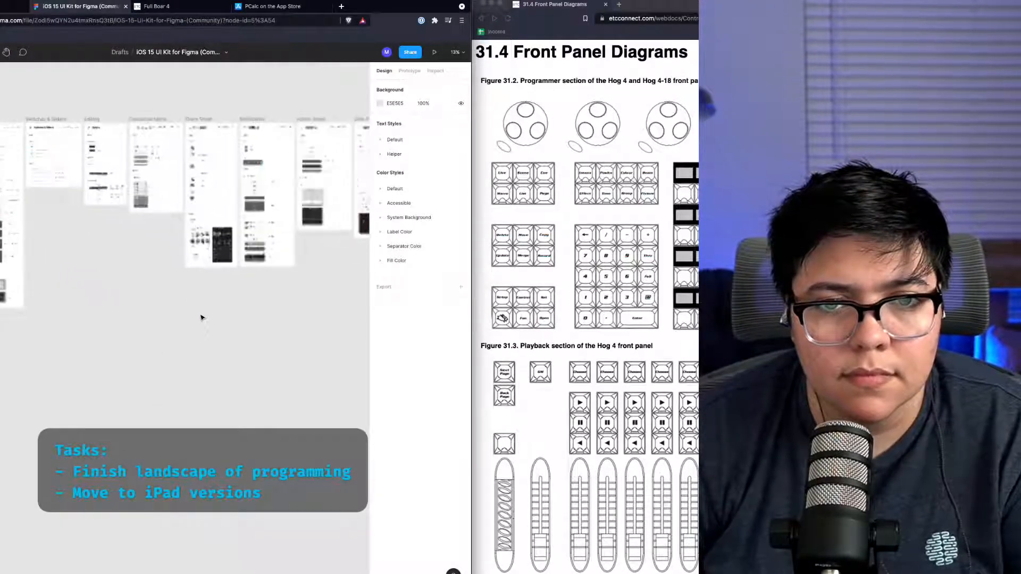
{"action": "scroll", "coordinate": [200, 317], "scroll_direction": "up", "scroll_amount": 5}
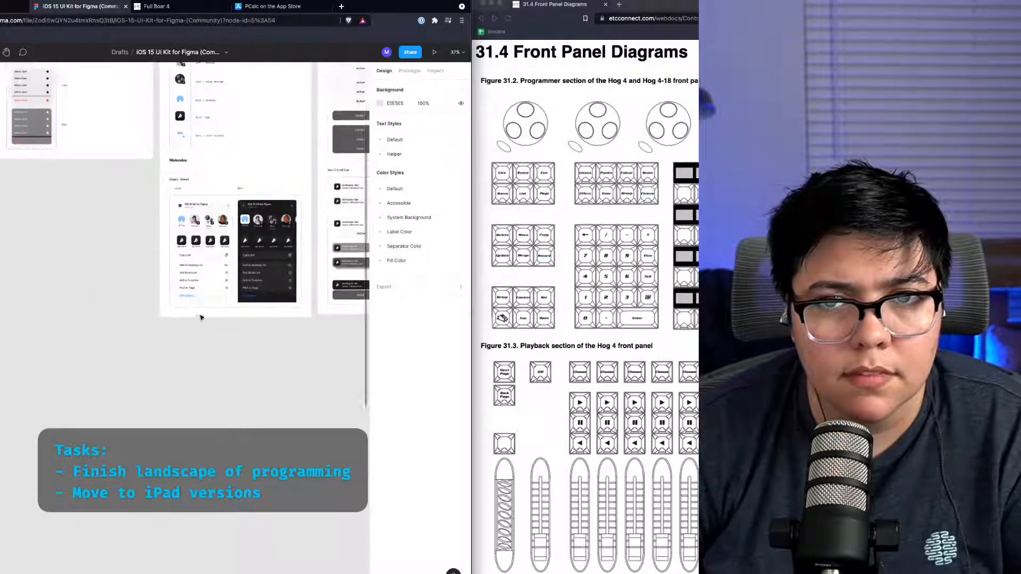
{"action": "scroll", "coordinate": [200, 318], "scroll_direction": "left", "scroll_amount": 10}
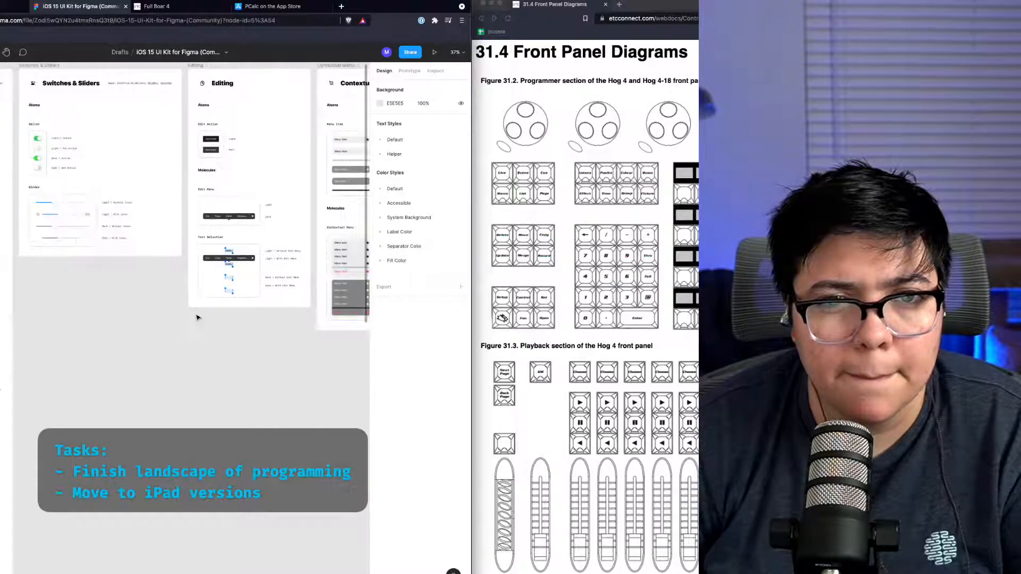
{"action": "scroll", "coordinate": [196, 317], "scroll_direction": "left", "scroll_amount": 3}
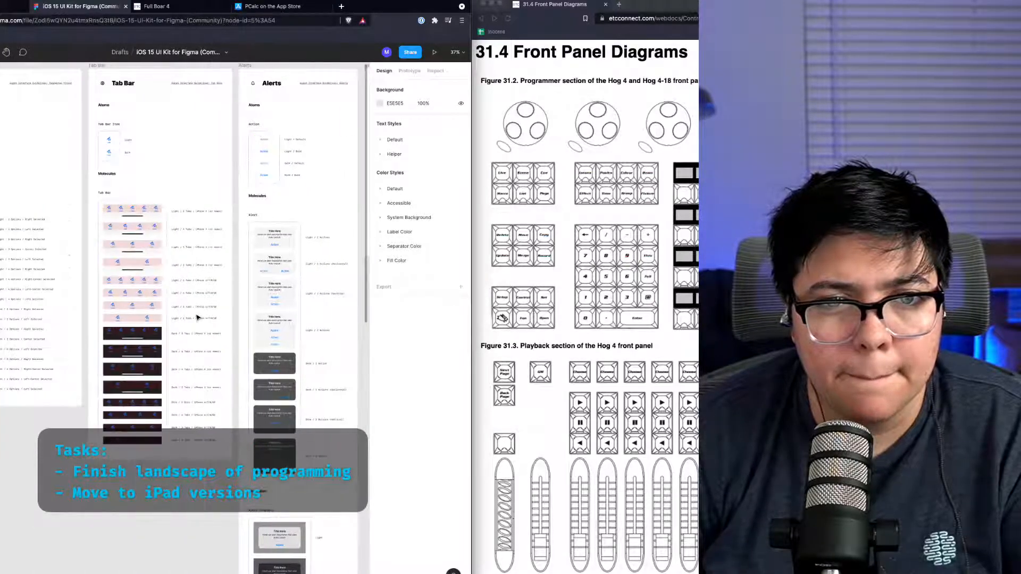
{"action": "scroll", "coordinate": [197, 317], "scroll_direction": "up", "scroll_amount": 2}
{"action": "scroll", "coordinate": [197, 318], "scroll_direction": "left", "scroll_amount": 7}
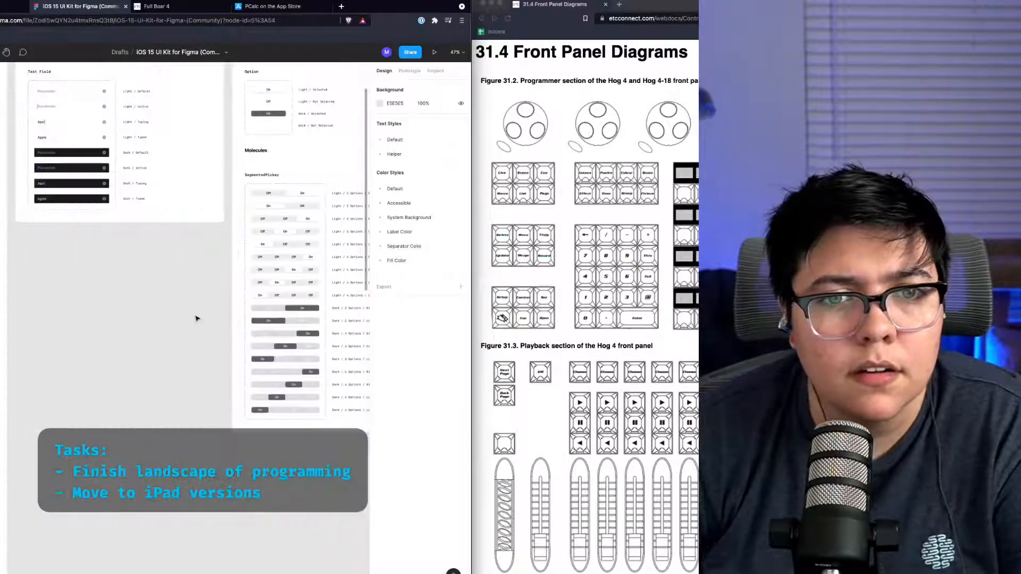
{"action": "scroll", "coordinate": [197, 317], "scroll_direction": "up", "scroll_amount": 4}
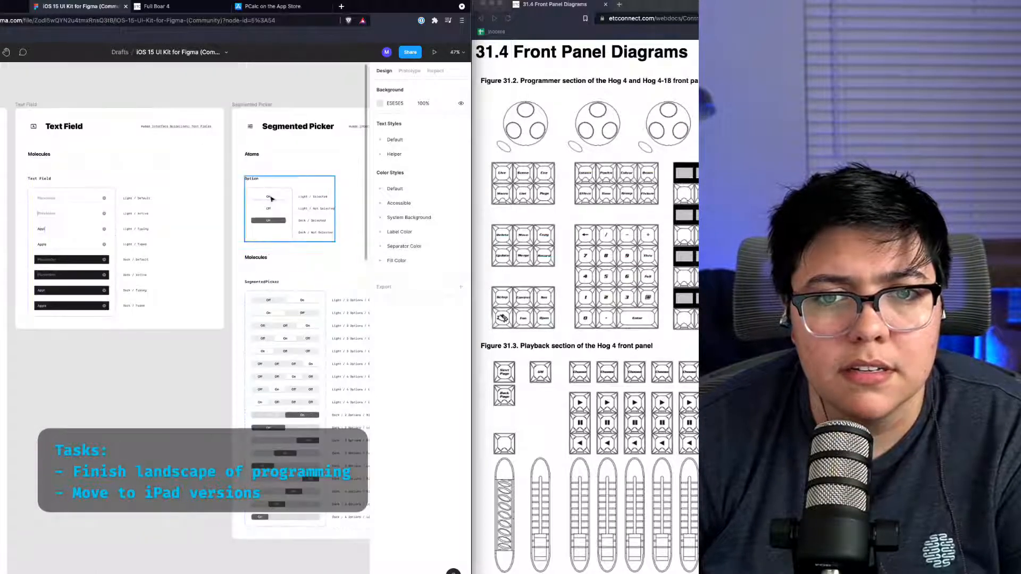
{"action": "left_click", "coordinate": [272, 205]}
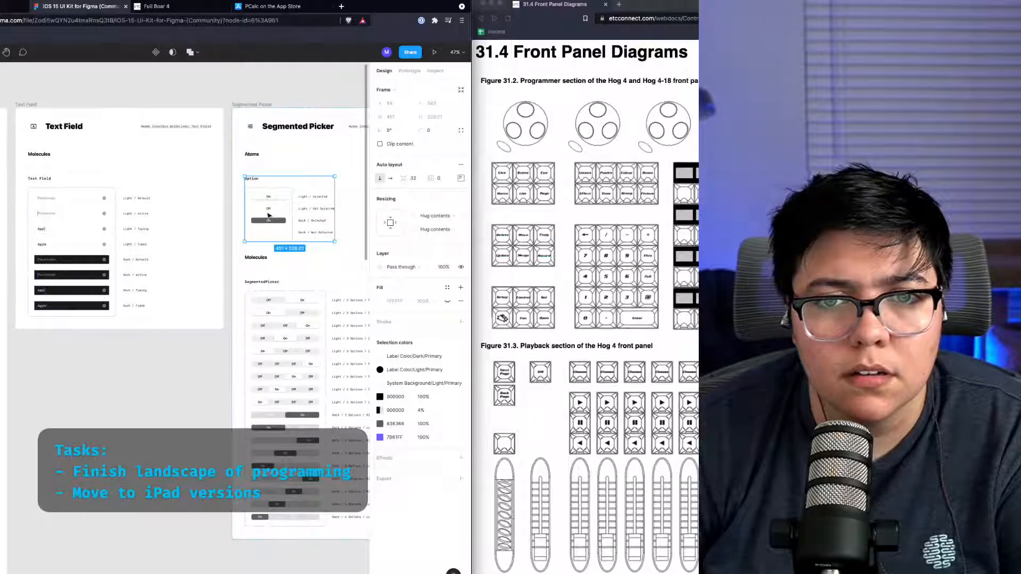
{"action": "scroll", "coordinate": [269, 215], "scroll_direction": "up", "scroll_amount": 3}
{"action": "double_click", "coordinate": [276, 185]}
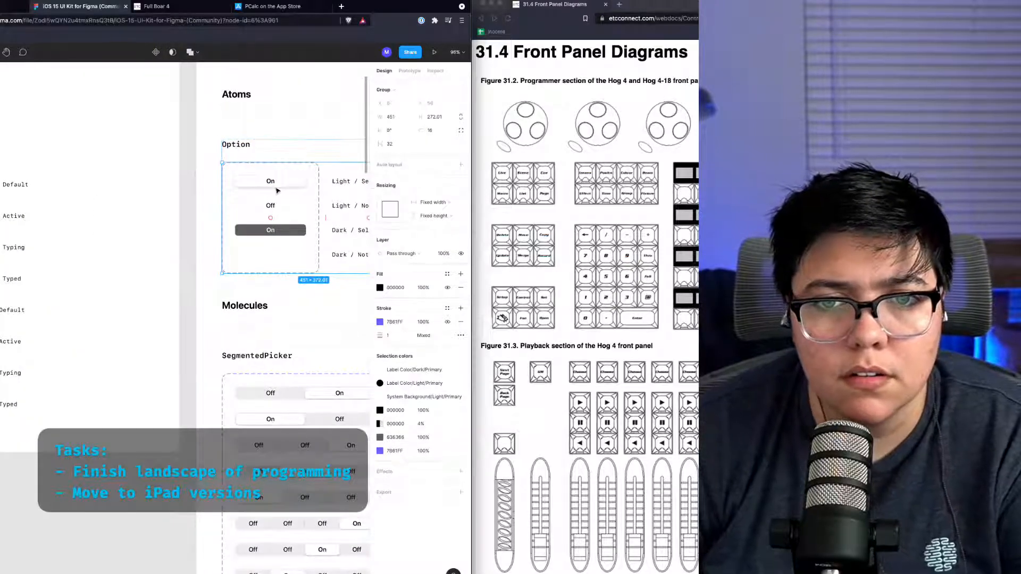
{"action": "scroll", "coordinate": [269, 225], "scroll_direction": "right", "scroll_amount": 5}
{"action": "left_click", "coordinate": [142, 404]}
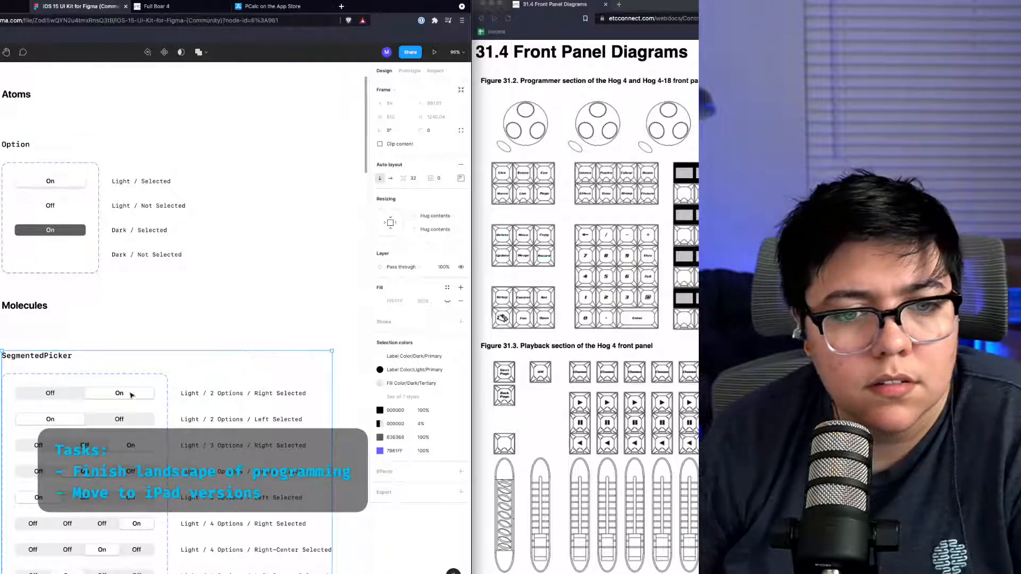
{"action": "scroll", "coordinate": [131, 396], "scroll_direction": "right", "scroll_amount": 3}
{"action": "scroll", "coordinate": [129, 399], "scroll_direction": "left", "scroll_amount": 10}
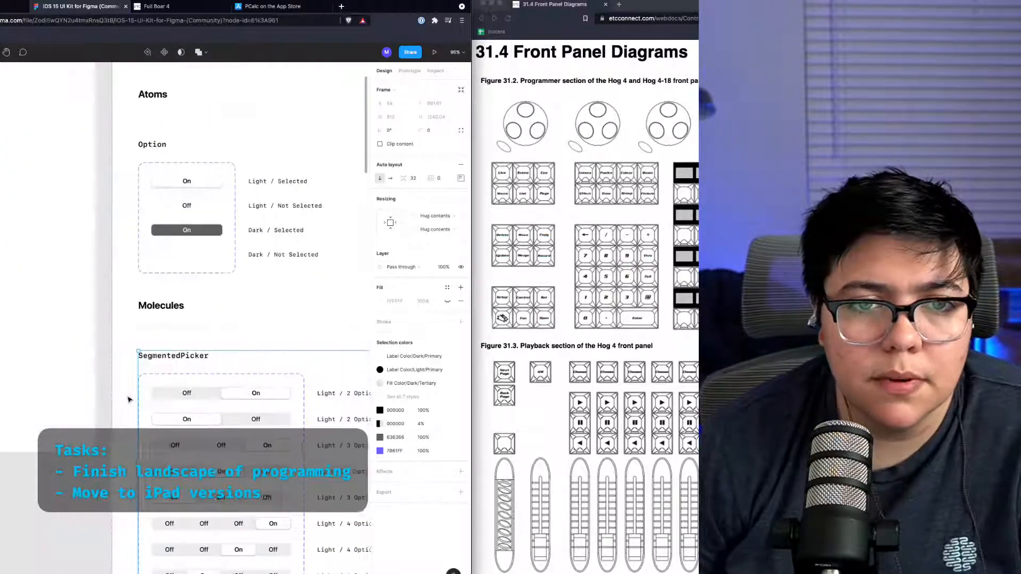
{"action": "scroll", "coordinate": [129, 399], "scroll_direction": "right", "scroll_amount": 5}
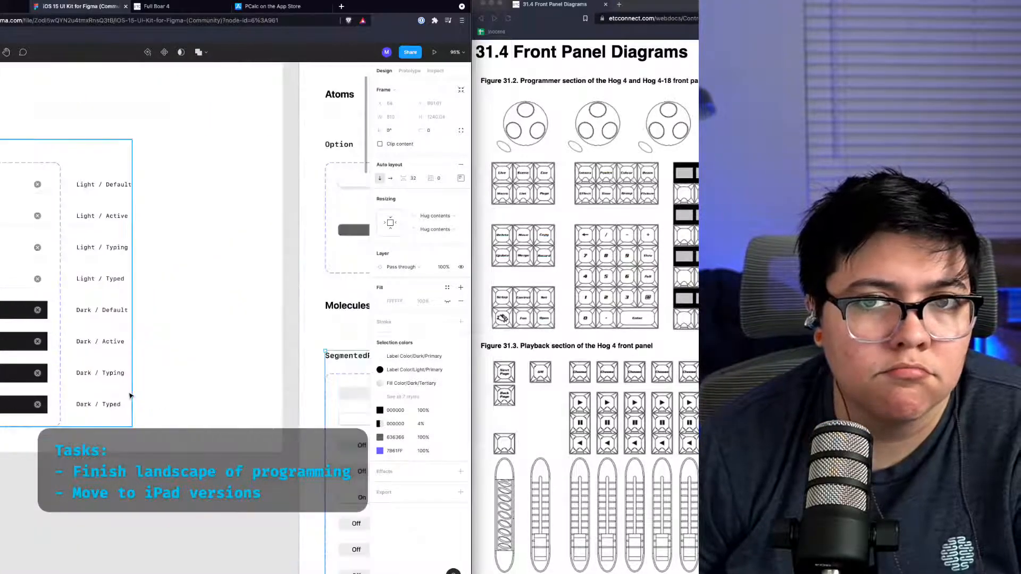
Step: Return to the iHog file and delete the Off/On segmented picker from the encoders frame
{"action": "left_click", "coordinate": [56, 23]}
{"action": "left_click", "coordinate": [10, 11]}
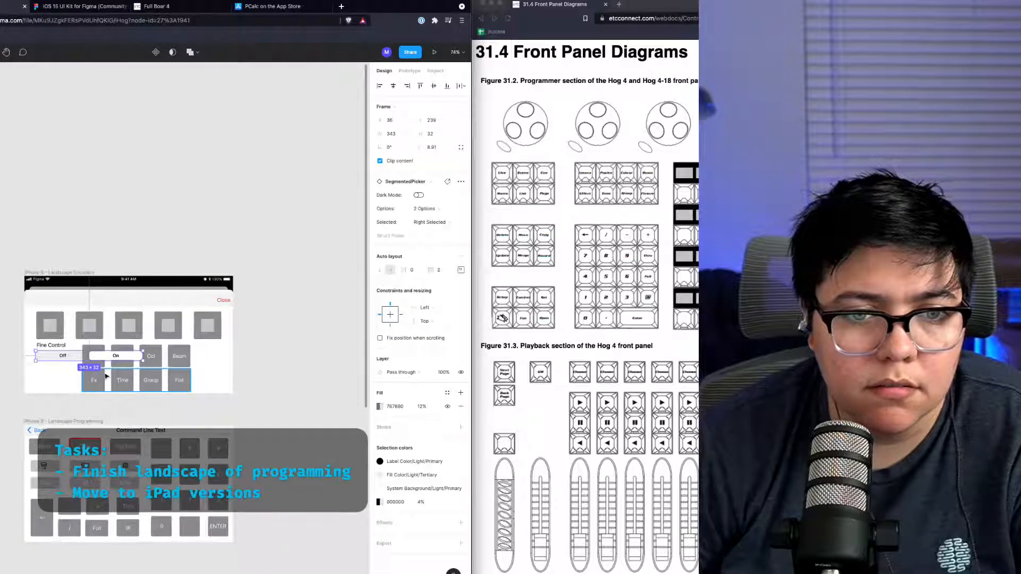
{"action": "key", "text": "Delete"}
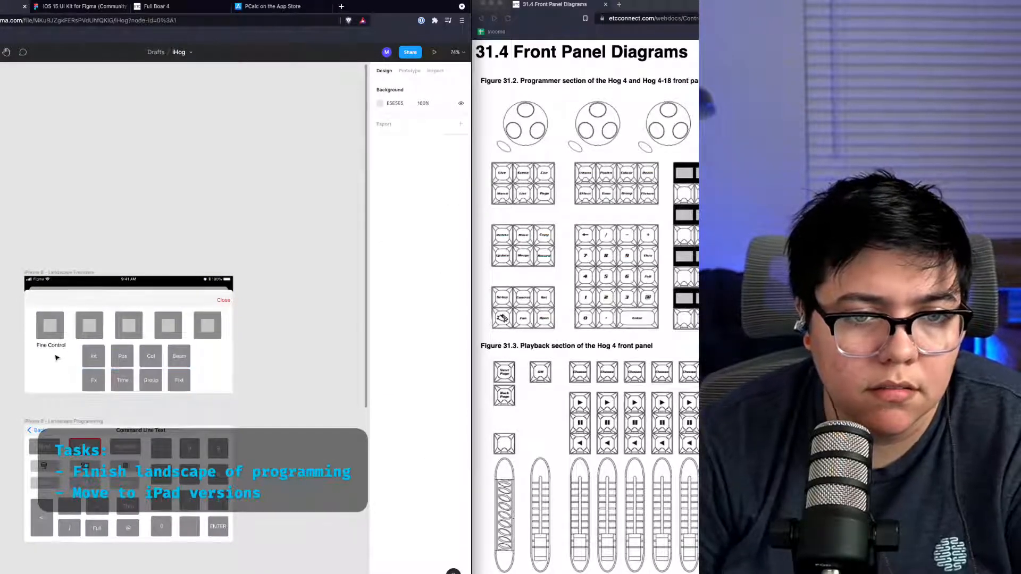
Step: Duplicate an encoder button below Fine Control, widen it and flatten its inner key into a wide bar
{"action": "scroll", "coordinate": [57, 358], "scroll_direction": "up", "scroll_amount": 5}
{"action": "left_click", "coordinate": [80, 316]}
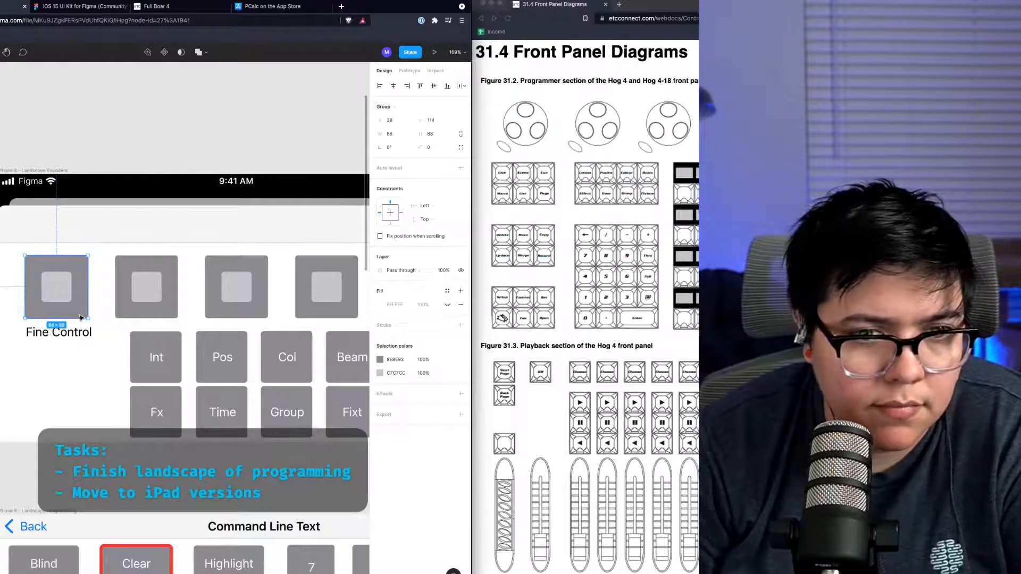
{"action": "left_click_drag", "start_coordinate": [80, 317], "coordinate": [115, 386]}
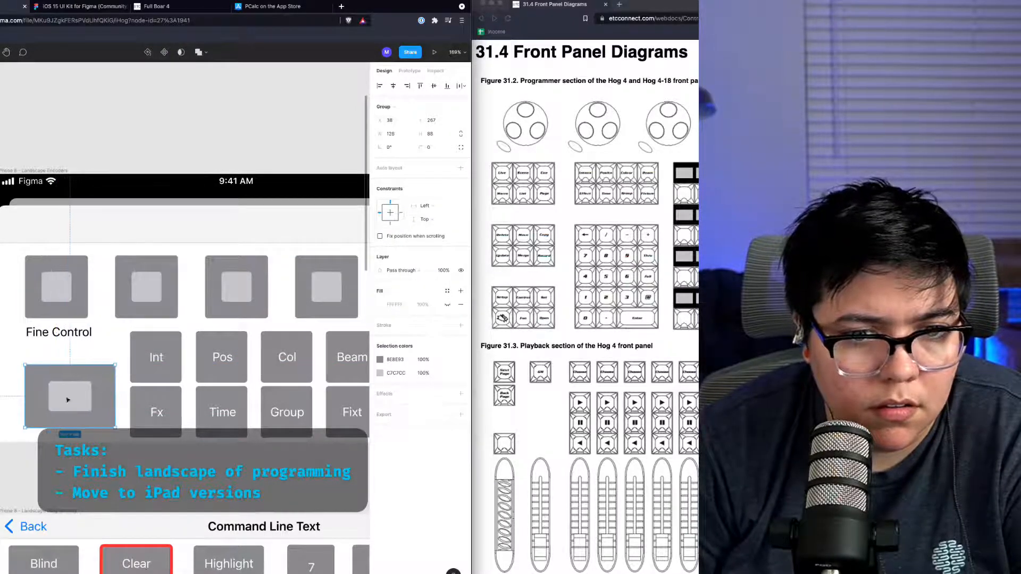
{"action": "double_click", "coordinate": [73, 392]}
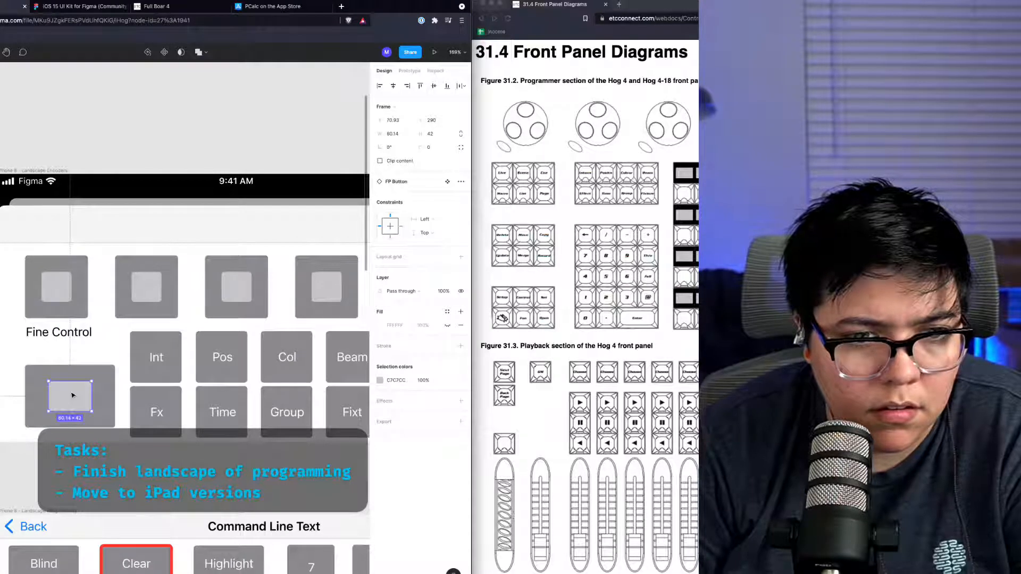
{"action": "left_click_drag", "start_coordinate": [73, 381], "coordinate": [29, 413]}
{"action": "left_click", "coordinate": [78, 387]}
{"action": "double_click", "coordinate": [71, 408]}
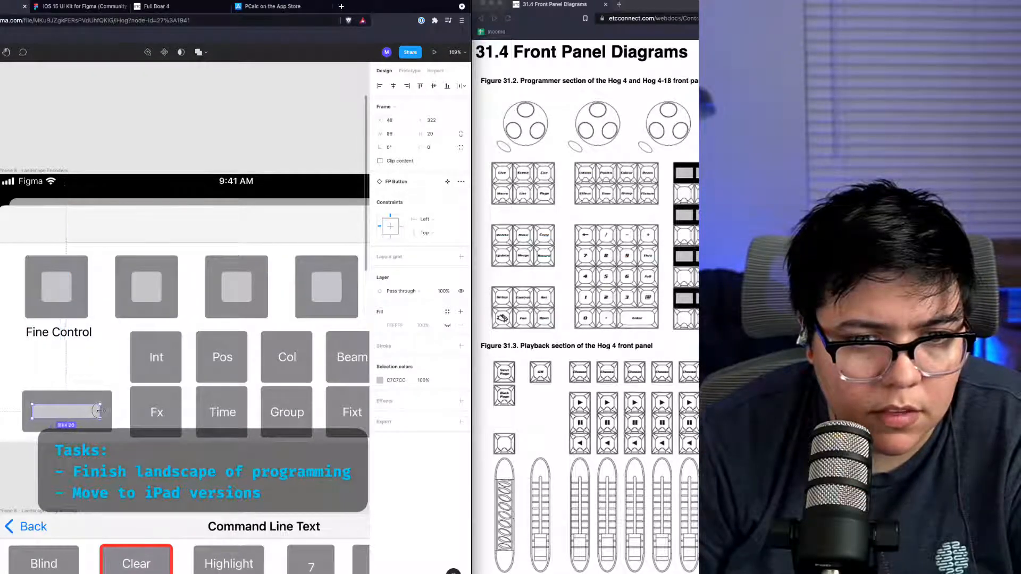
{"action": "left_click_drag", "start_coordinate": [68, 410], "coordinate": [71, 412]}
Step: Move the Fine Control label down directly above the new wide button
{"action": "left_click", "coordinate": [60, 335]}
{"action": "left_click_drag", "start_coordinate": [60, 335], "coordinate": [73, 382]}
{"action": "left_click", "coordinate": [73, 403]}
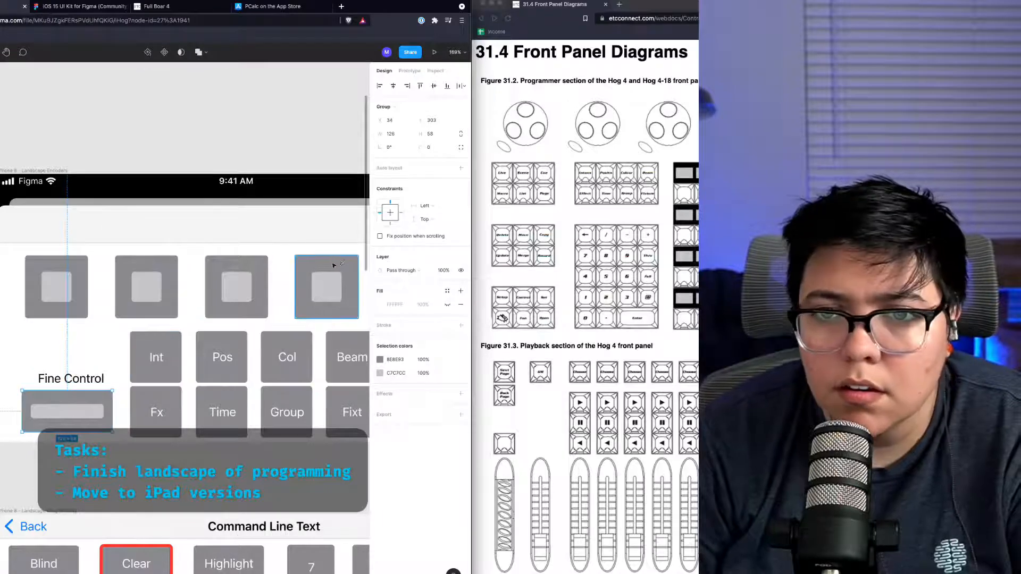
{"action": "double_click", "coordinate": [88, 426]}
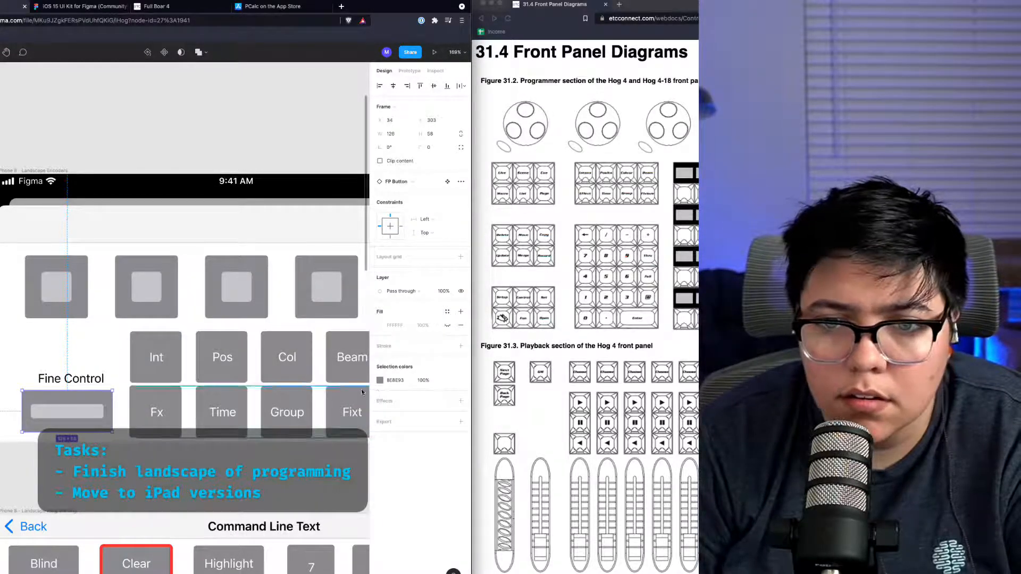
Step: Fill the wide Fine Control button with a light orange colour
{"action": "left_click", "coordinate": [380, 380]}
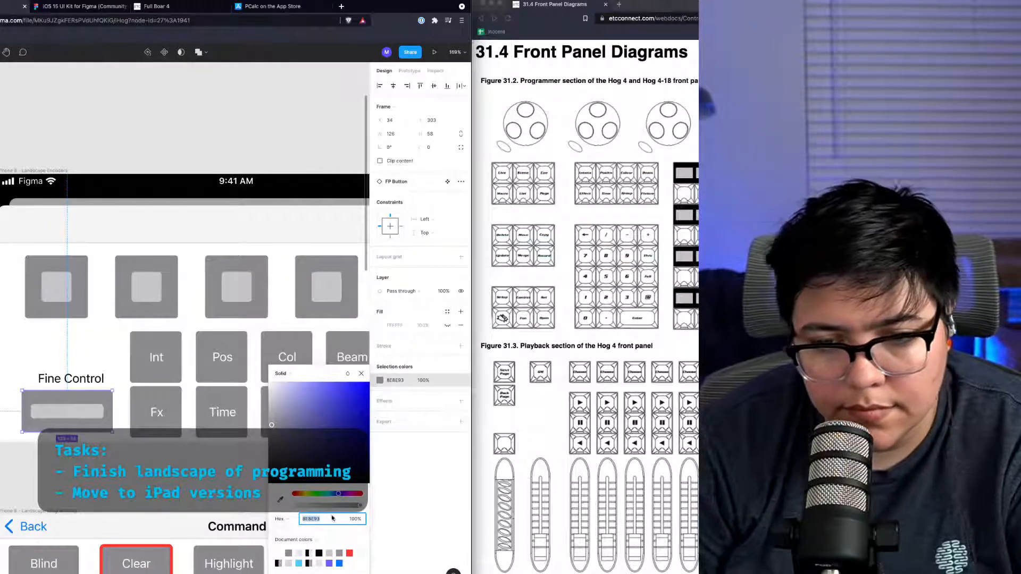
{"action": "left_click_drag", "start_coordinate": [338, 494], "coordinate": [294, 494]}
{"action": "left_click", "coordinate": [308, 382]}
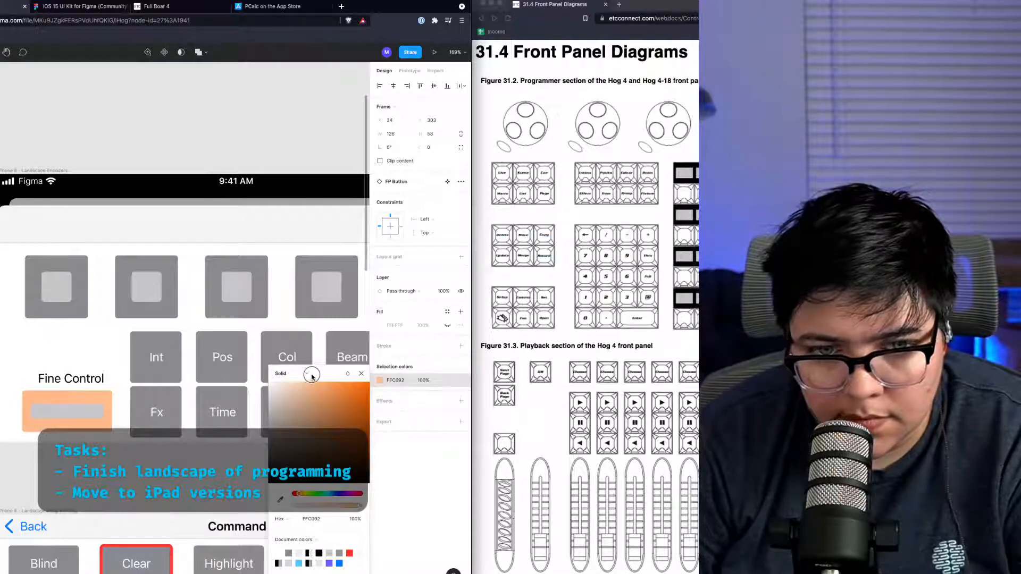
{"action": "left_click", "coordinate": [147, 454]}
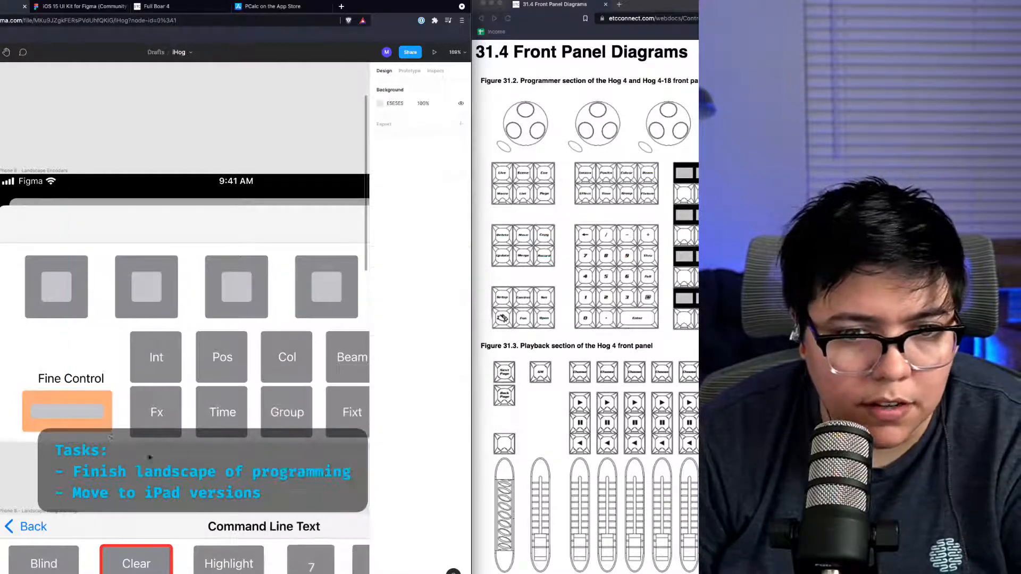
Step: Enter the button's inner bar and change its fill to black, leaving the ON label white
{"action": "double_click", "coordinate": [91, 418]}
{"action": "double_click", "coordinate": [90, 418]}
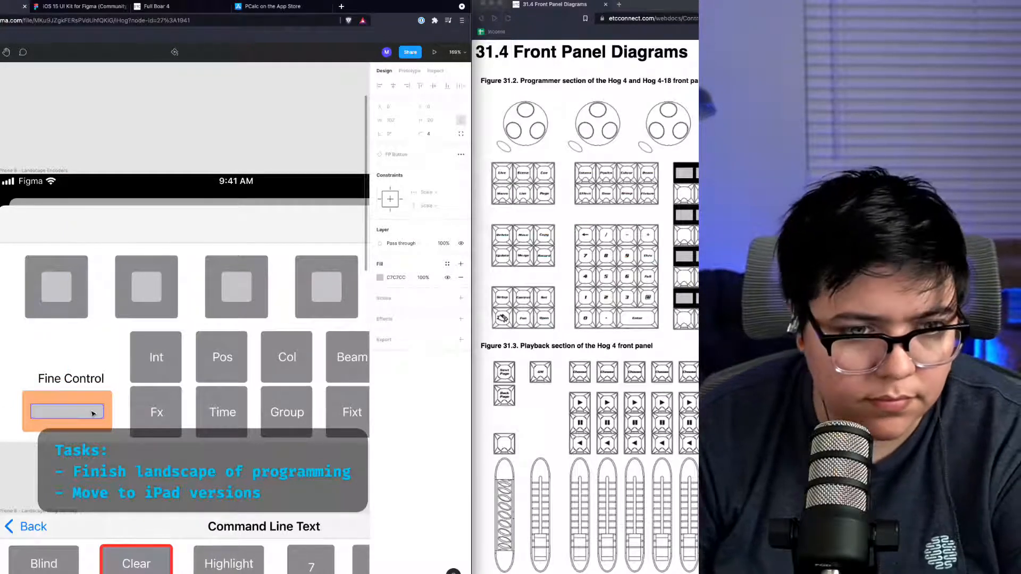
{"action": "key", "text": "Escape"}
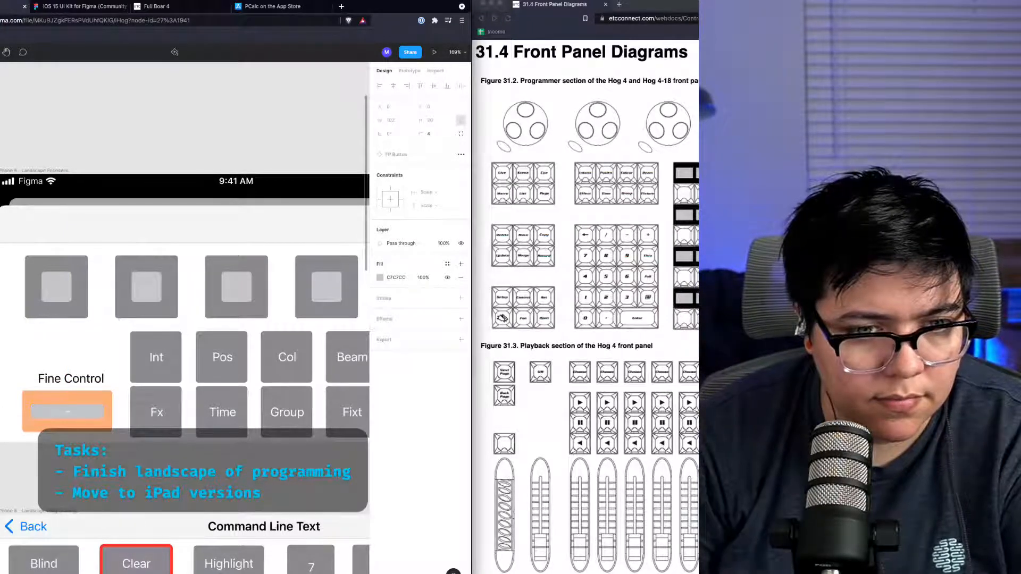
{"action": "double_click", "coordinate": [69, 416]}
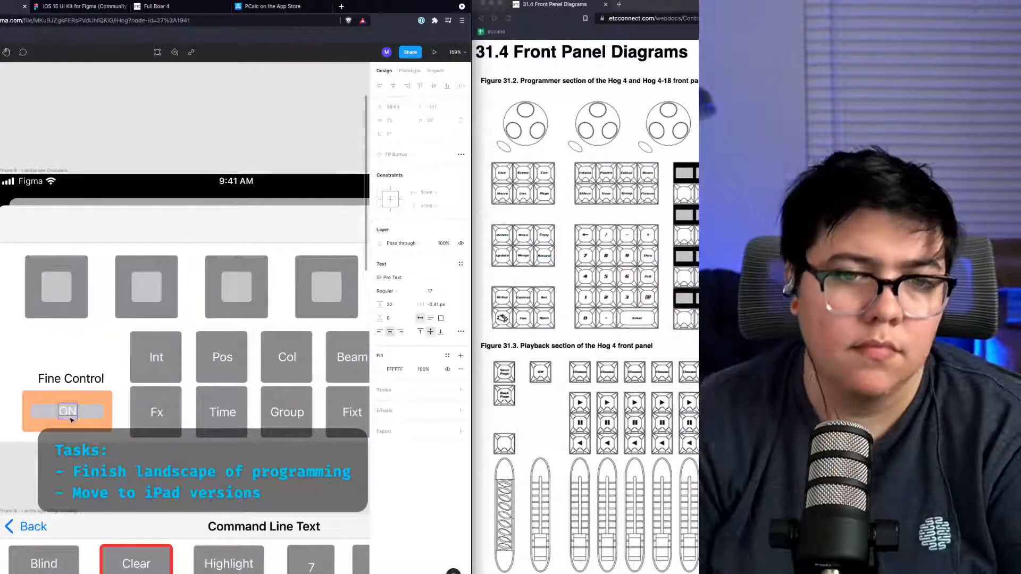
{"action": "left_click", "coordinate": [86, 413]}
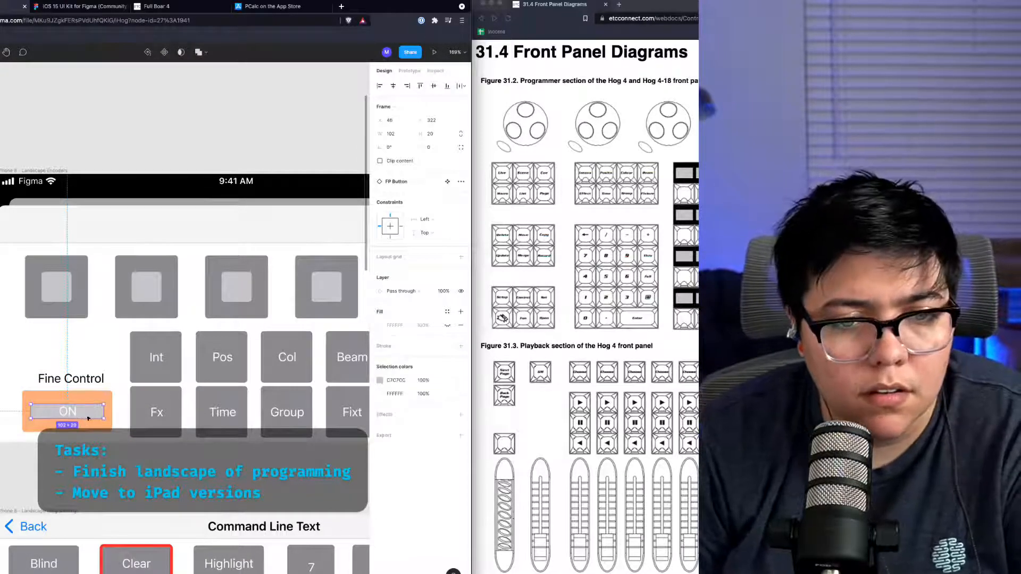
{"action": "left_click", "coordinate": [380, 383]}
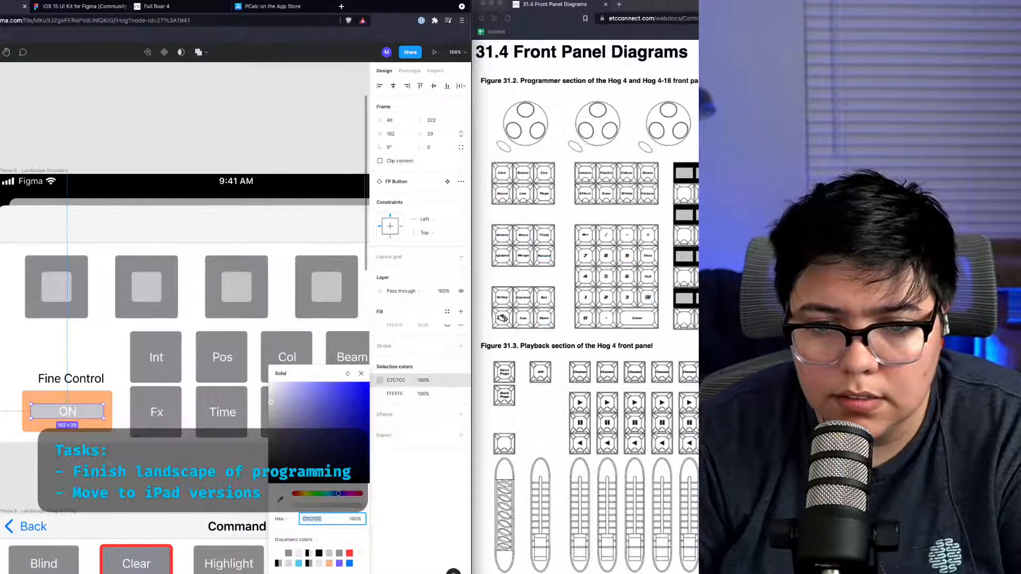
{"action": "left_click", "coordinate": [341, 553]}
{"action": "left_click_drag", "start_coordinate": [335, 438], "coordinate": [207, 519]}
{"action": "left_click", "coordinate": [48, 471]}
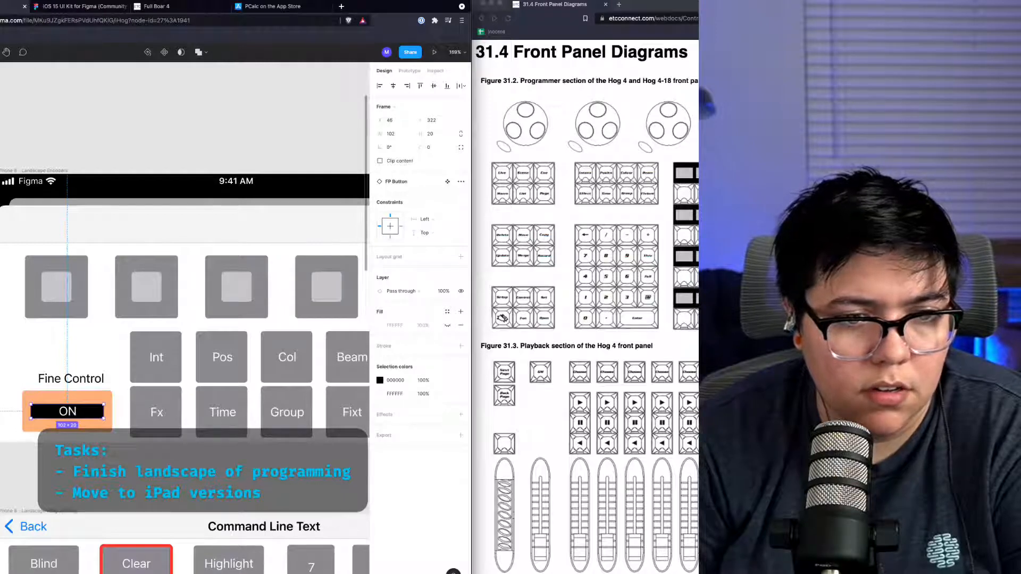
Step: Duplicate the orange Fine Control button, placing the copy above the Fine Control label
{"action": "key", "text": "shift+Return"}
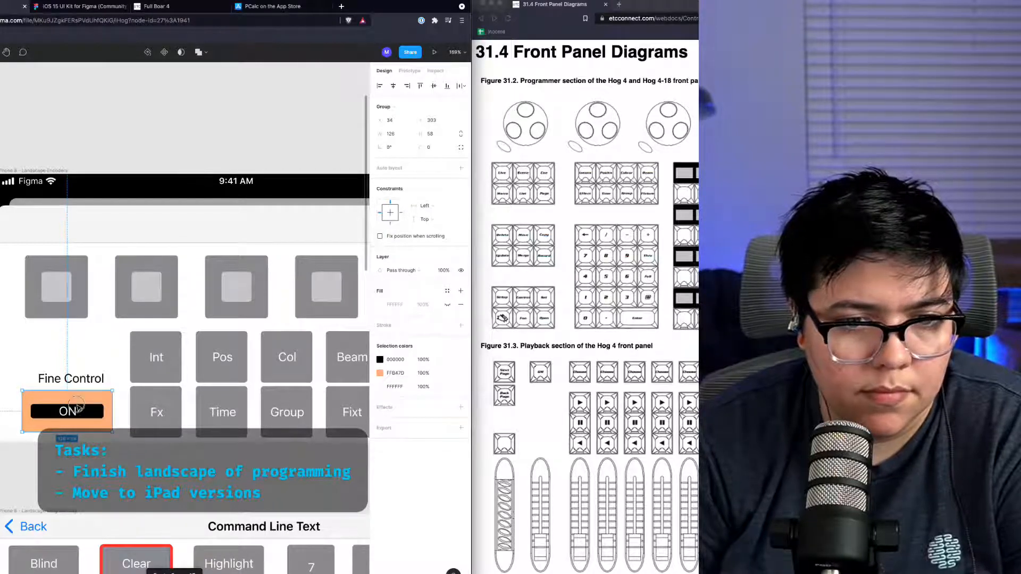
{"action": "left_click_drag", "start_coordinate": [77, 407], "coordinate": [80, 343]}
{"action": "scroll", "coordinate": [80, 342], "scroll_direction": "right", "scroll_amount": 4}
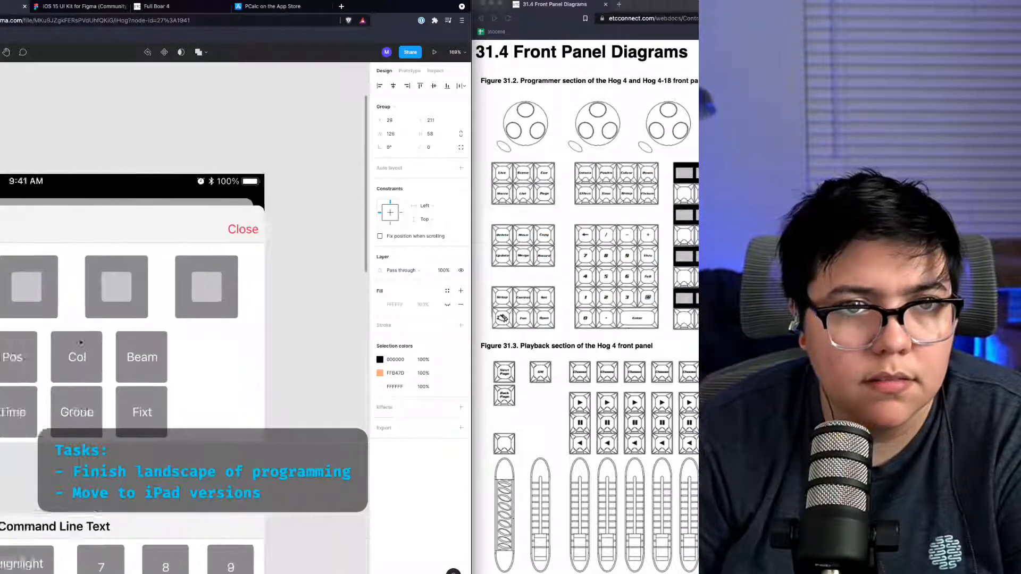
{"action": "scroll", "coordinate": [80, 343], "scroll_direction": "left", "scroll_amount": 4}
{"action": "scroll", "coordinate": [82, 342], "scroll_direction": "right", "scroll_amount": 5}
{"action": "scroll", "coordinate": [82, 342], "scroll_direction": "left", "scroll_amount": 8}
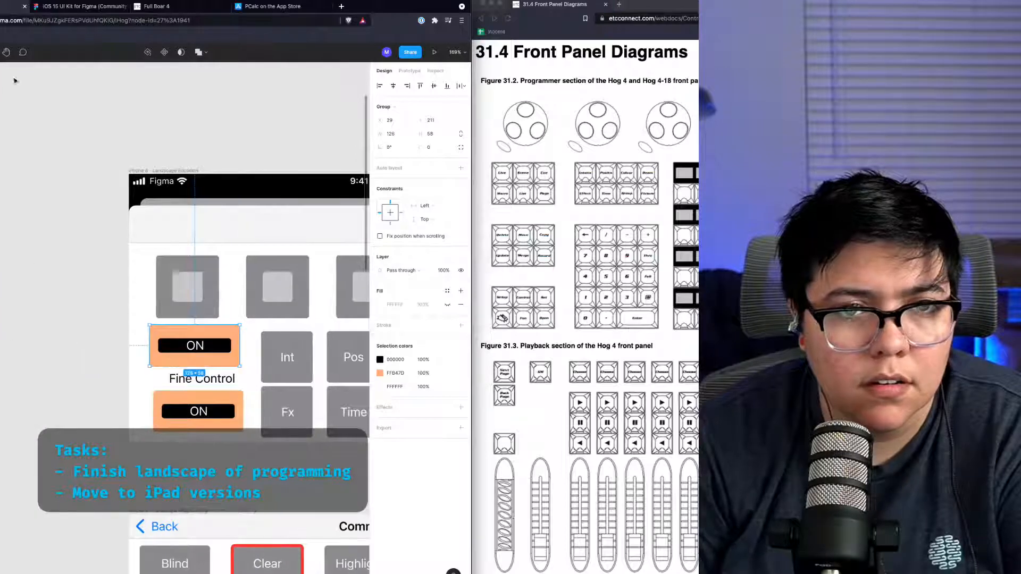
Step: Draw a new frame beside the phone screen and move the duplicated button into it
{"action": "key", "text": "f"}
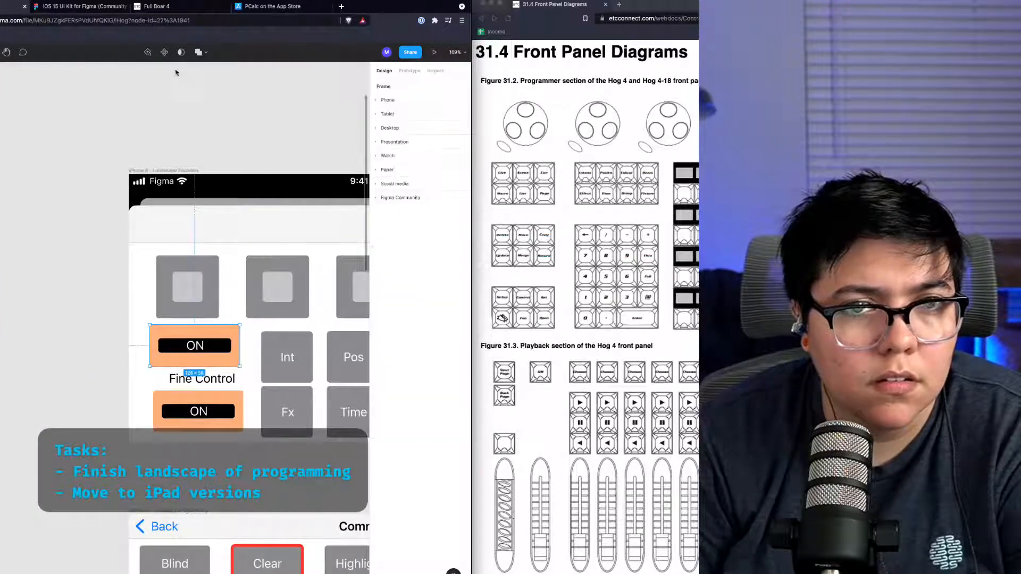
{"action": "mouse_move", "coordinate": [0, 253]}
{"action": "left_mouse_down"}
{"action": "mouse_move", "coordinate": [129, 484]}
{"action": "mouse_move", "coordinate": [116, 485]}
{"action": "left_mouse_up"}
{"action": "key", "text": "Escape"}
{"action": "left_click", "coordinate": [168, 346]}
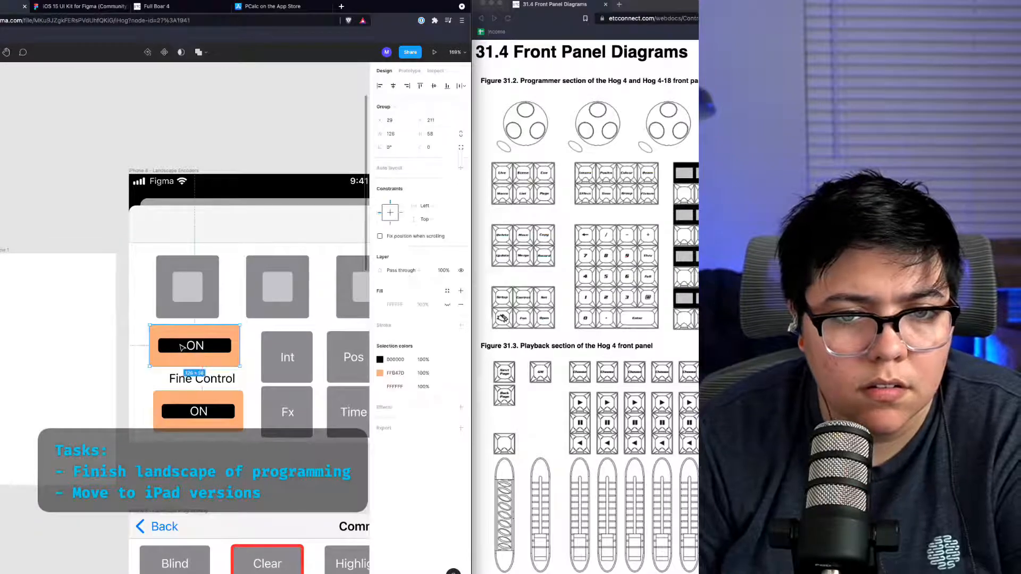
{"action": "left_click_drag", "start_coordinate": [168, 346], "coordinate": [41, 404]}
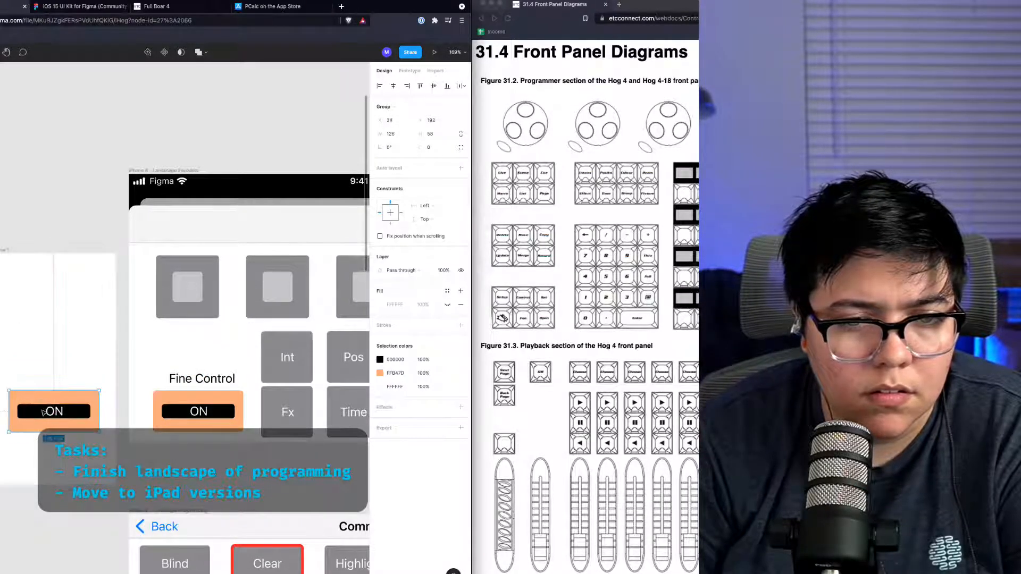
Step: Set the duplicate's inner bar fill to ffffff and its label text colour to 000000
{"action": "left_click", "coordinate": [41, 403]}
{"action": "double_click", "coordinate": [42, 409]}
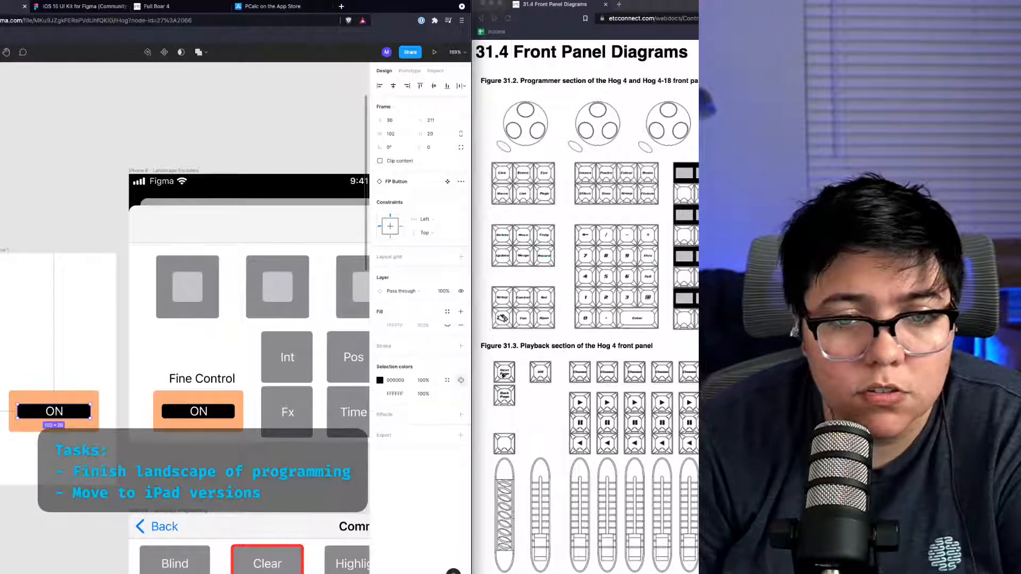
{"action": "left_click", "coordinate": [381, 380]}
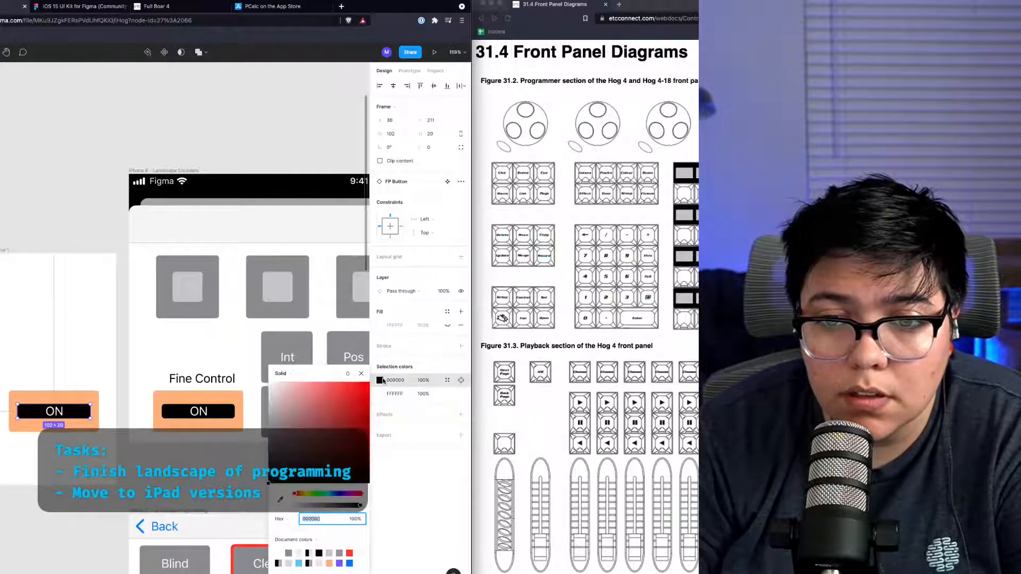
{"action": "type", "text": "ffffff"}
{"action": "key", "text": "Return"}
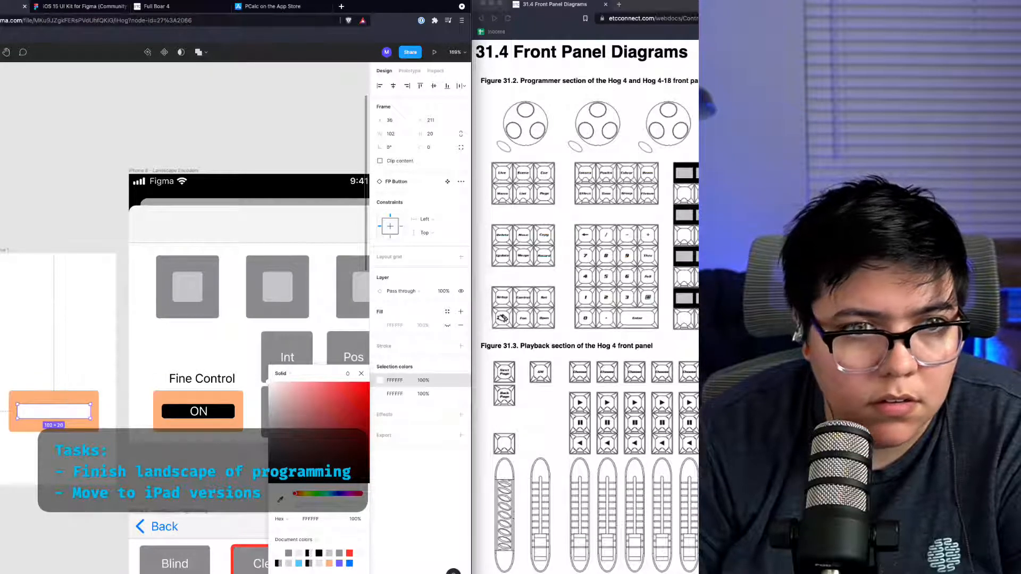
{"action": "double_click", "coordinate": [54, 412]}
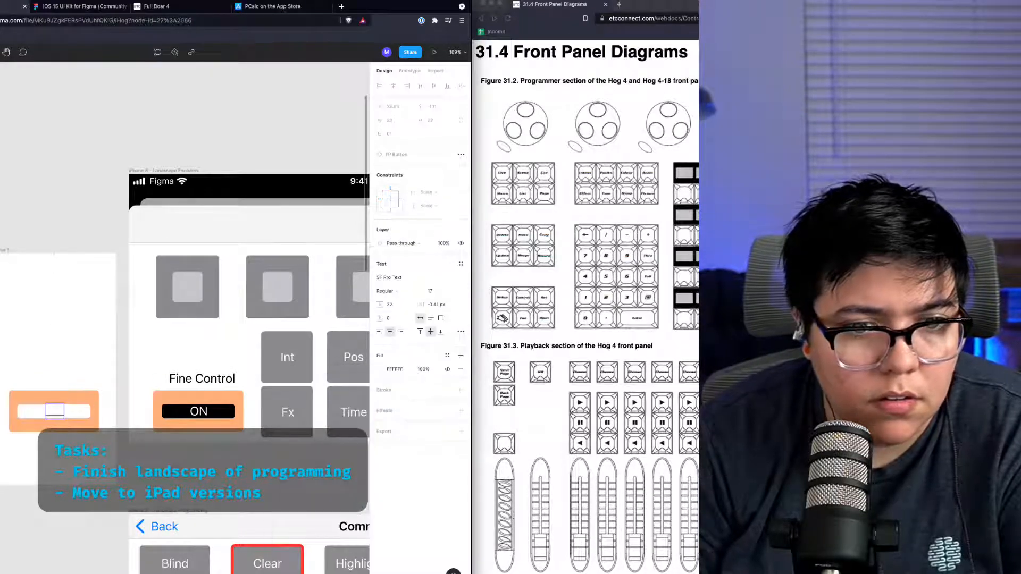
{"action": "left_click", "coordinate": [379, 369]}
{"action": "type", "text": "000000"}
{"action": "key", "text": "Return"}
Step: Lower the duplicate button's orange fill opacity to 49%
{"action": "left_click", "coordinate": [33, 426]}
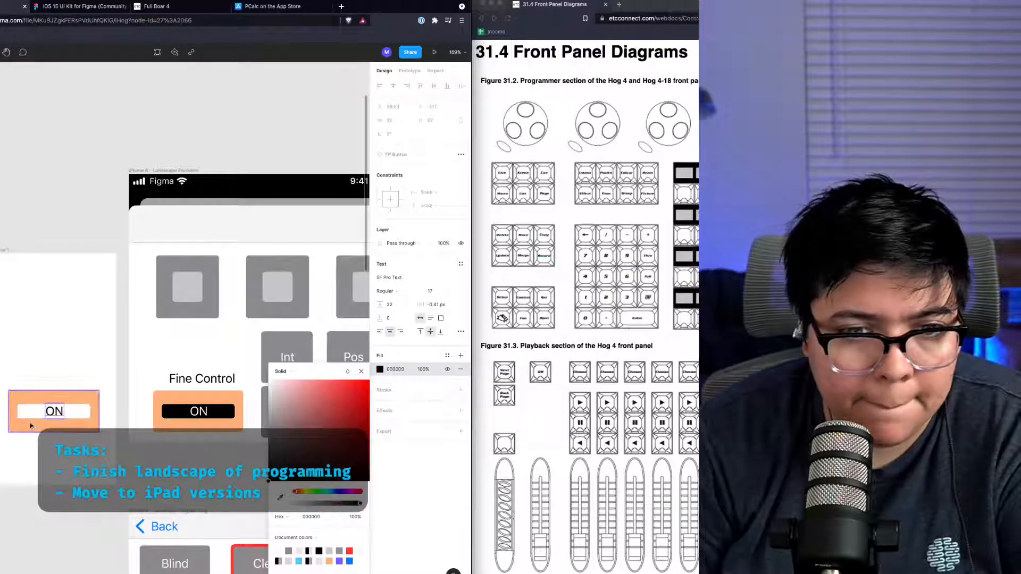
{"action": "left_click", "coordinate": [380, 380]}
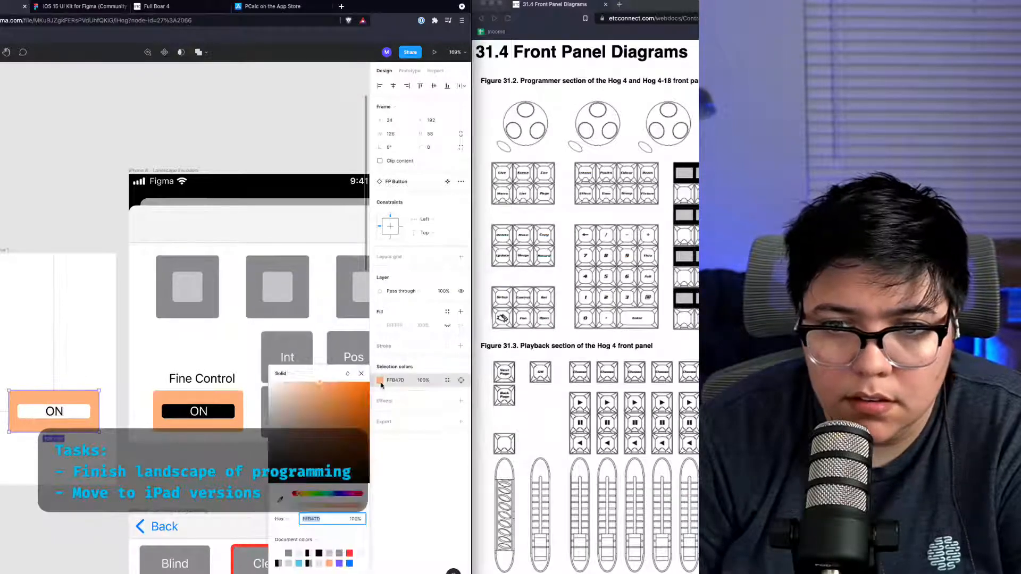
{"action": "left_click", "coordinate": [339, 507]}
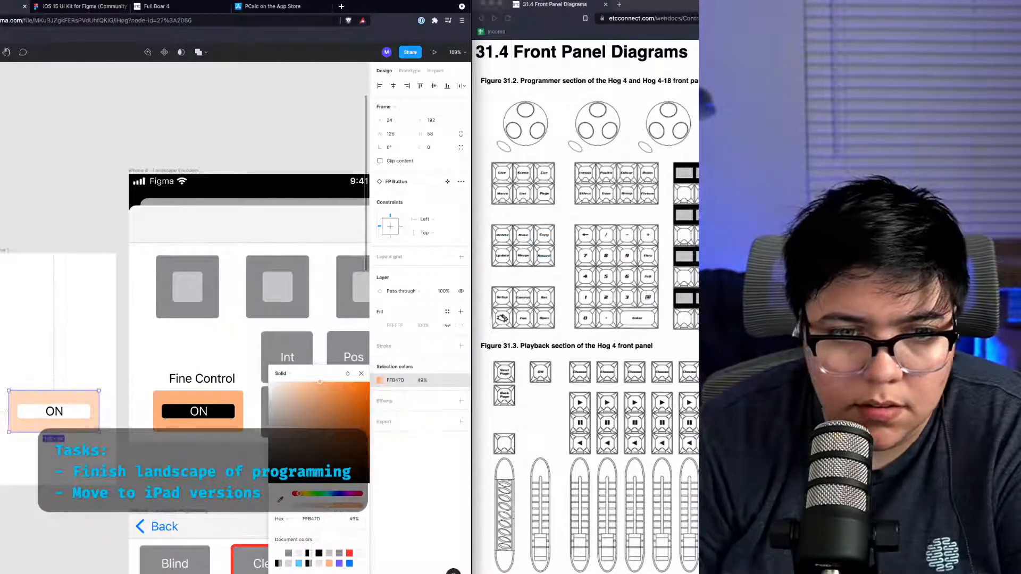
Step: Change the duplicate button's label text to OFF
{"action": "double_click", "coordinate": [53, 412]}
{"action": "double_click", "coordinate": [53, 412]}
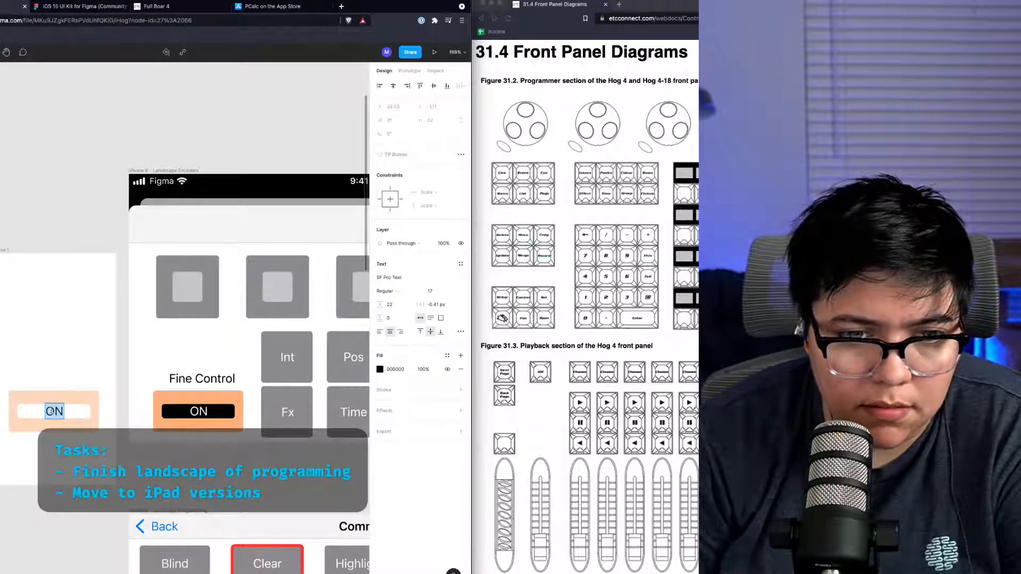
{"action": "type", "text": "OFF"}
{"action": "key", "text": "Escape"}
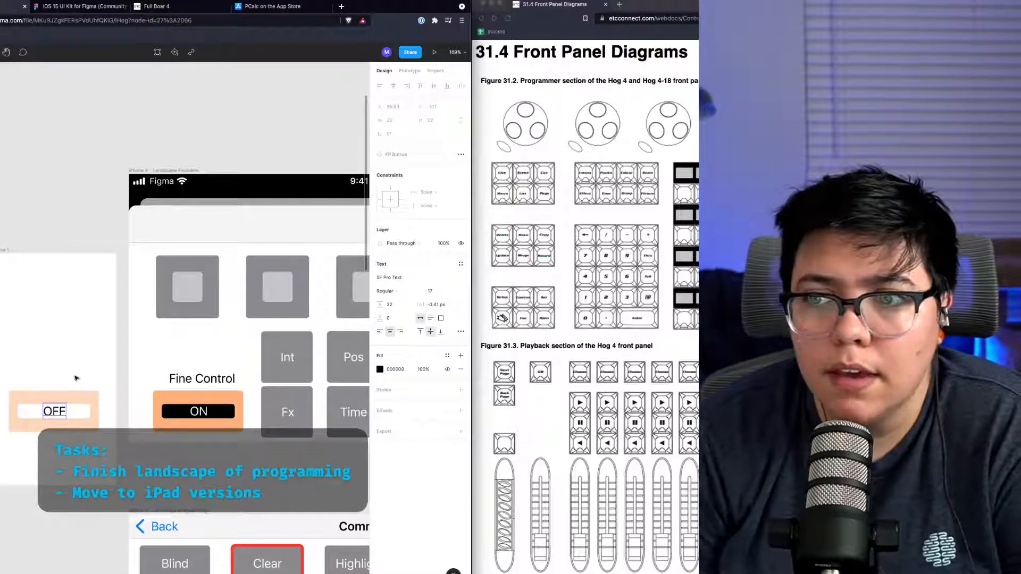
{"action": "left_click", "coordinate": [134, 440]}
Step: Recolour the OFF button's background fill to pink ED7DFF
{"action": "left_click", "coordinate": [98, 413]}
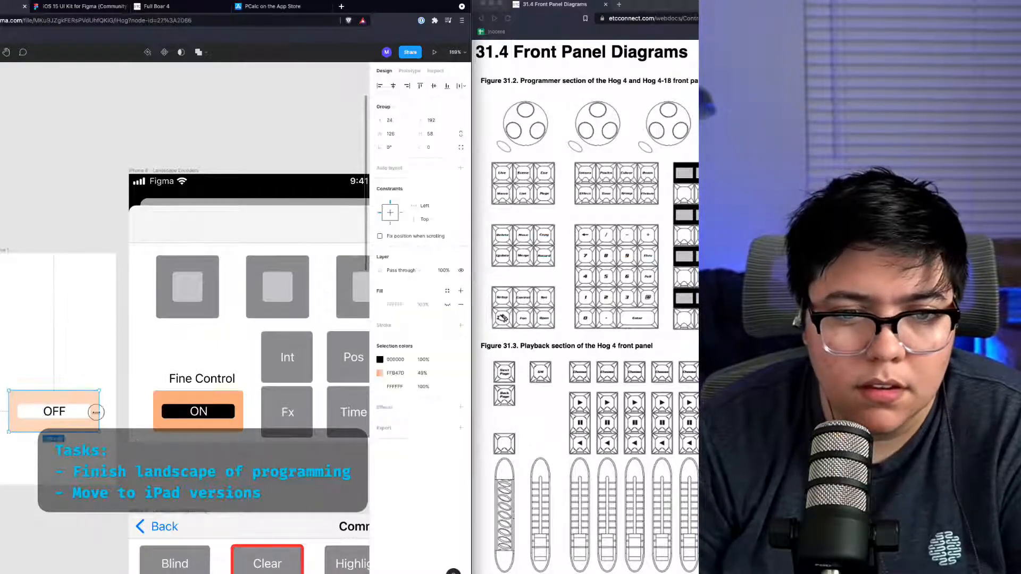
{"action": "double_click", "coordinate": [97, 415]}
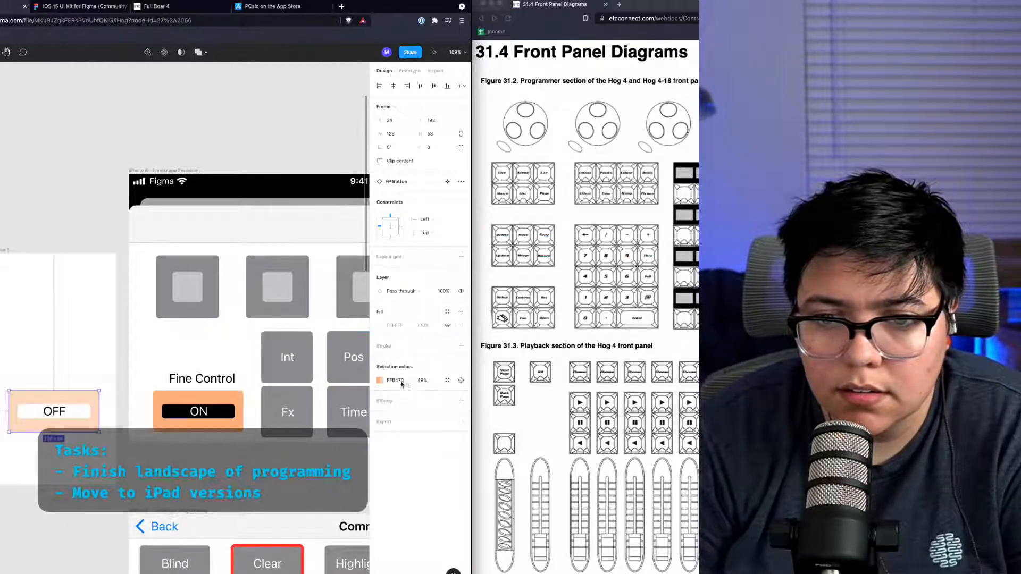
{"action": "left_click", "coordinate": [381, 380]}
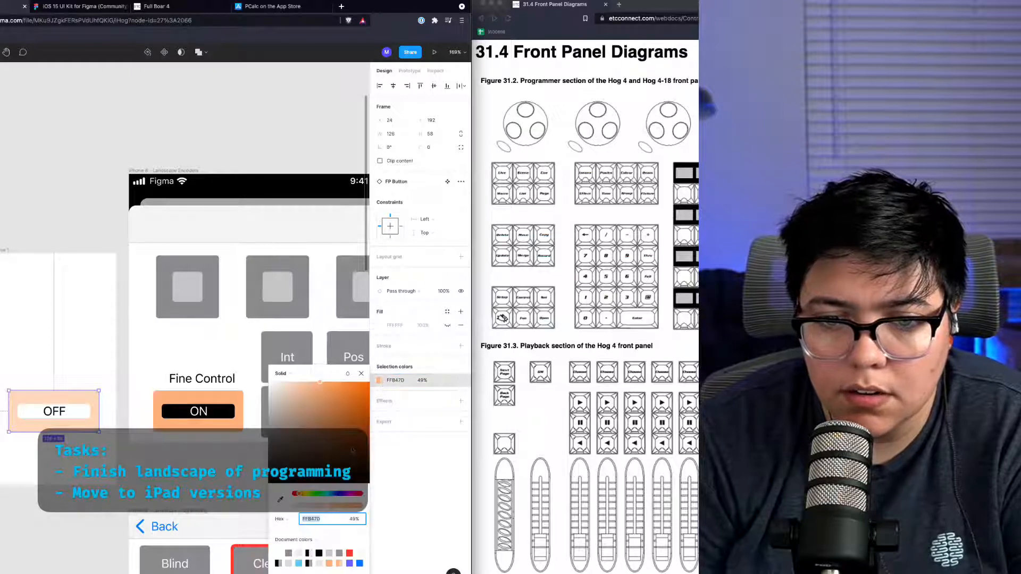
{"action": "left_click", "coordinate": [347, 493]}
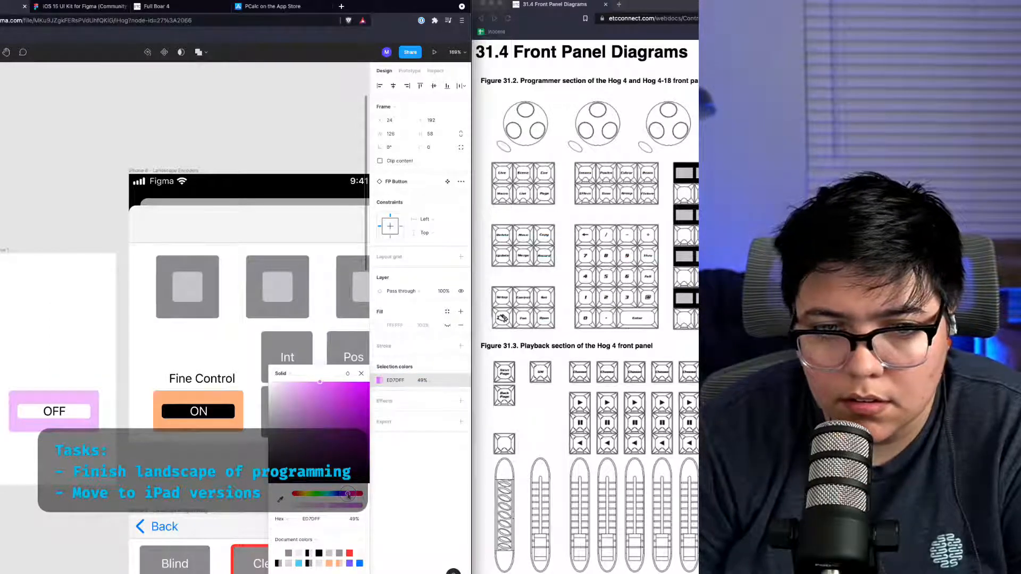
{"action": "left_click", "coordinate": [126, 450]}
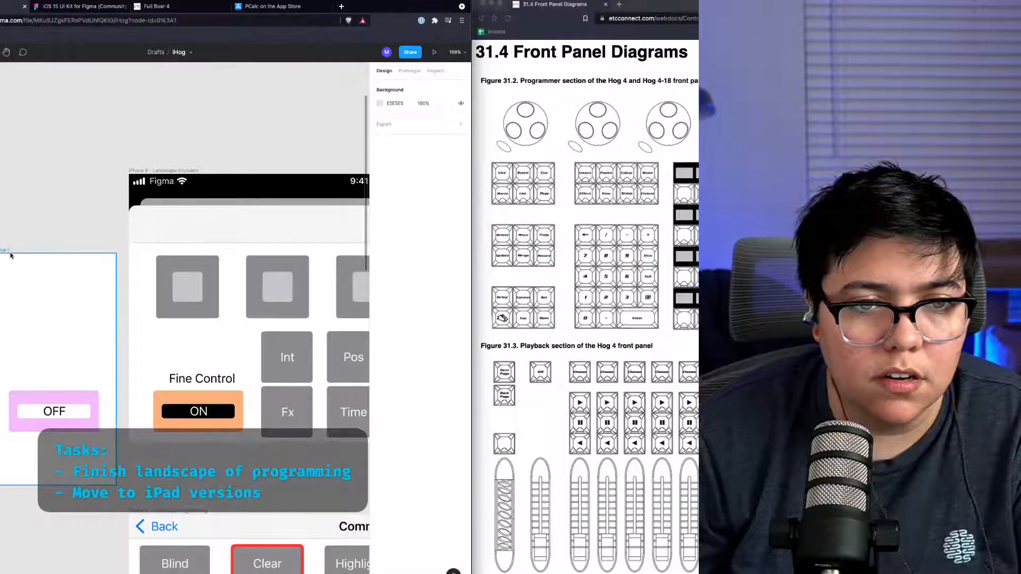
Step: Shorten the new frame to about 263 high and move the OFF button up near its top
{"action": "left_click_drag", "start_coordinate": [5, 252], "coordinate": [41, 261]}
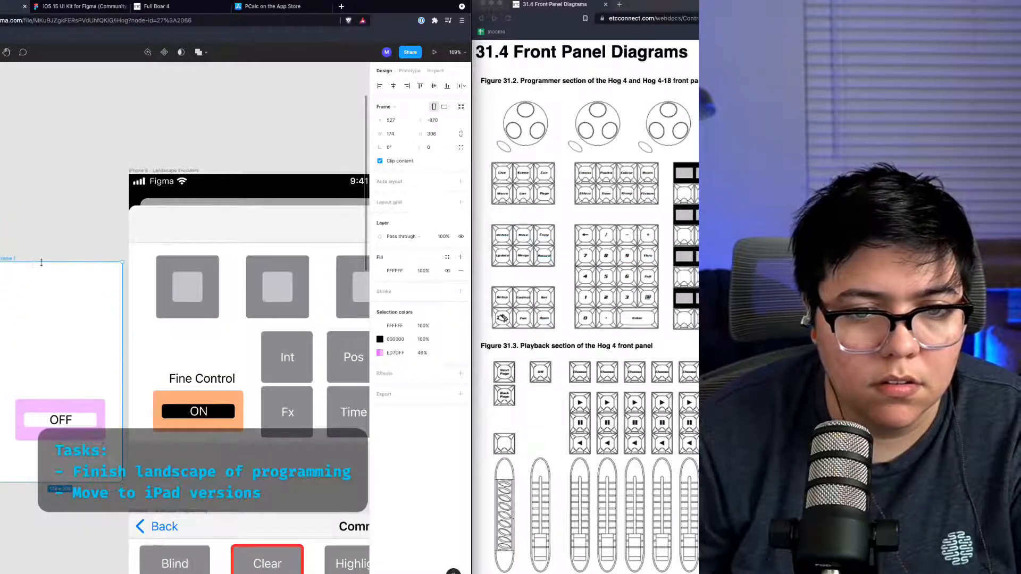
{"action": "left_click_drag", "start_coordinate": [61, 483], "coordinate": [60, 449]}
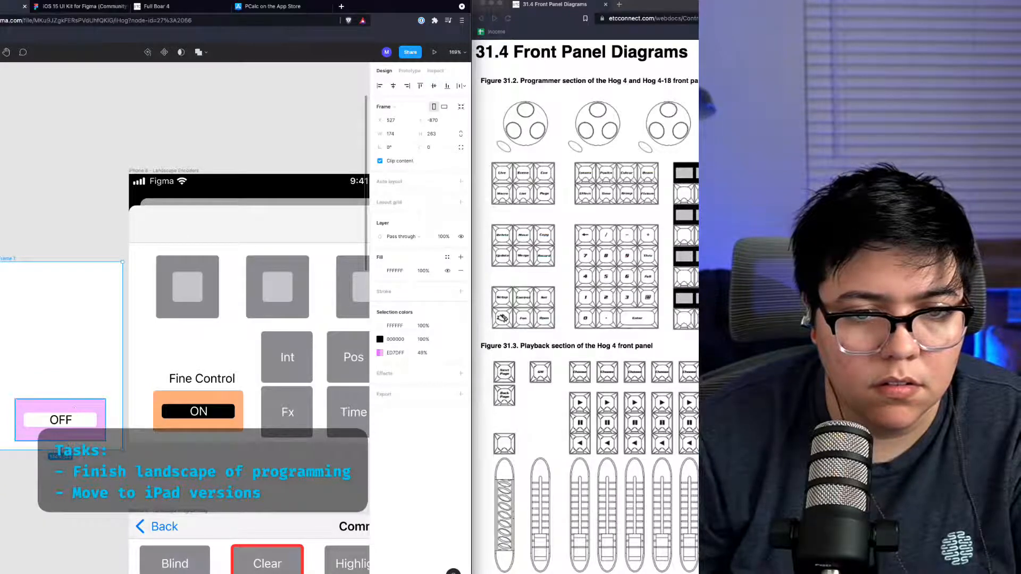
{"action": "left_click_drag", "start_coordinate": [74, 414], "coordinate": [68, 293]}
{"action": "left_click", "coordinate": [69, 397]}
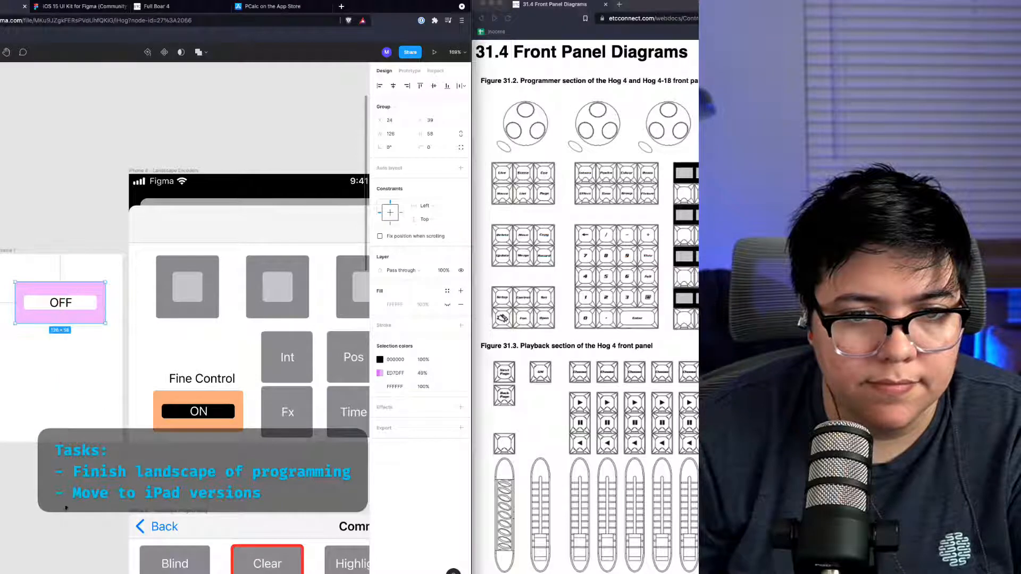
{"action": "left_click", "coordinate": [67, 443]}
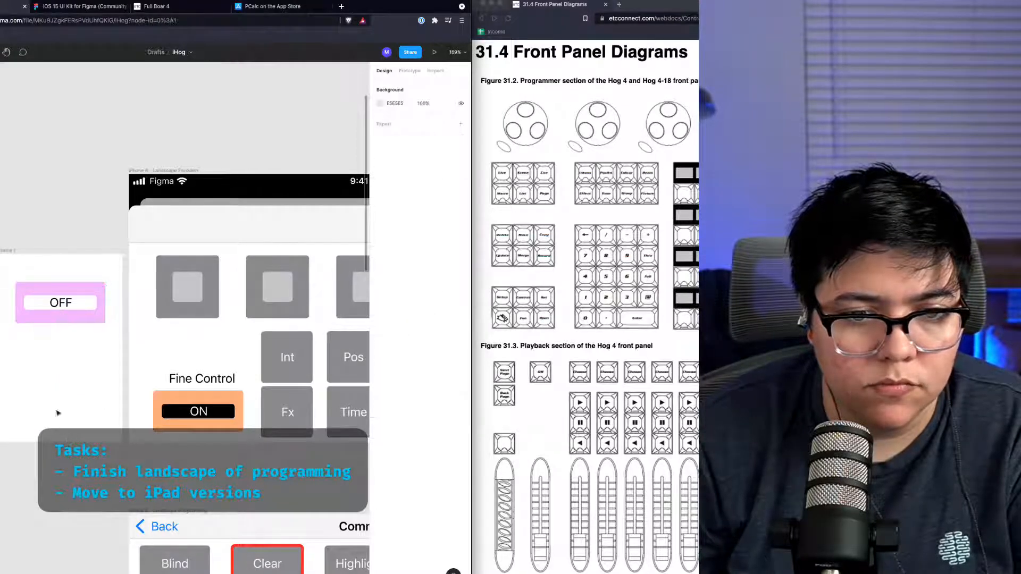
Step: Shrink the new frame to about 131 high around the OFF button and move it down beside the phone
{"action": "left_click", "coordinate": [34, 433]}
{"action": "left_click_drag", "start_coordinate": [37, 441], "coordinate": [33, 349]}
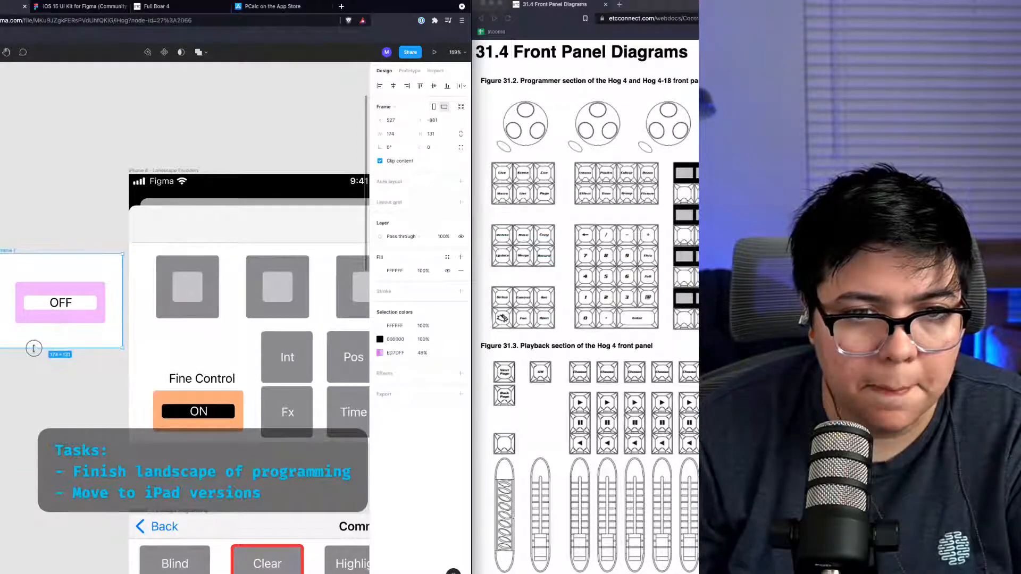
{"action": "left_click_drag", "start_coordinate": [5, 247], "coordinate": [7, 353]}
{"action": "left_click", "coordinate": [188, 468]}
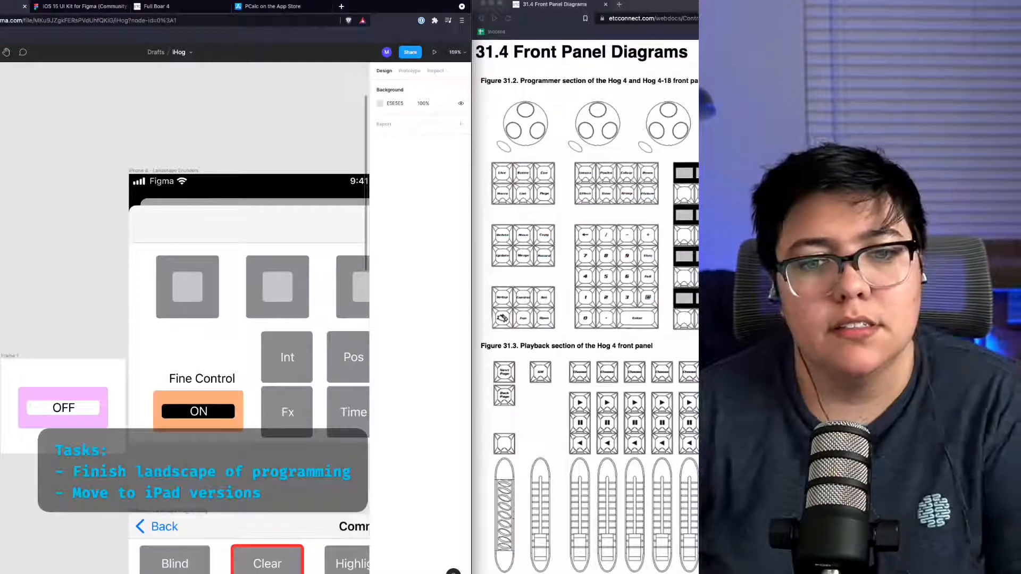
Step: Duplicate the landscape Encoders frame and place the copy beside the landscape Programming frame
{"action": "scroll", "coordinate": [289, 276], "scroll_direction": "down", "scroll_amount": 5}
{"action": "scroll", "coordinate": [289, 276], "scroll_direction": "down", "scroll_amount": 5}
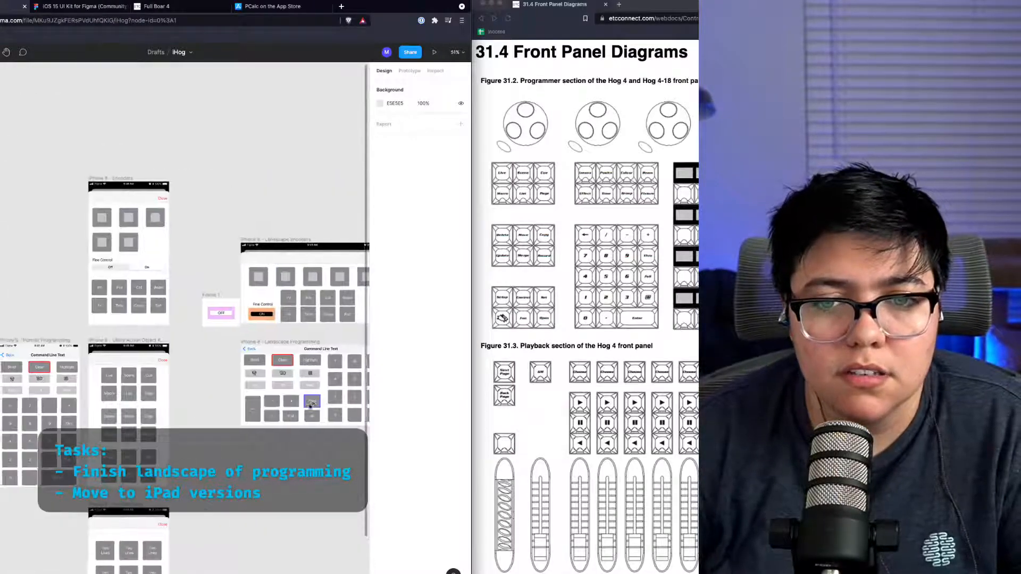
{"action": "scroll", "coordinate": [258, 433], "scroll_direction": "right", "scroll_amount": 3}
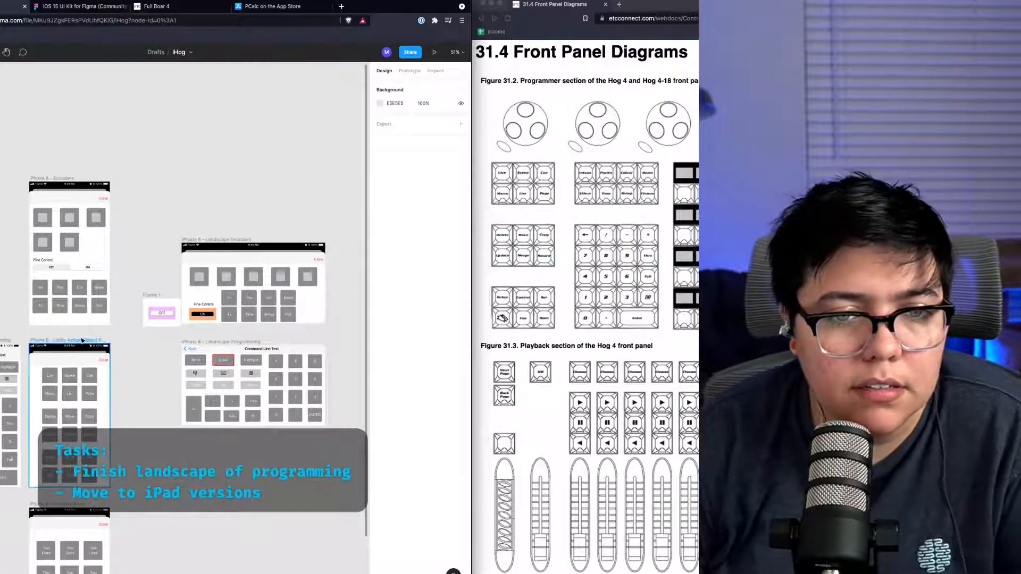
{"action": "left_click", "coordinate": [230, 241]}
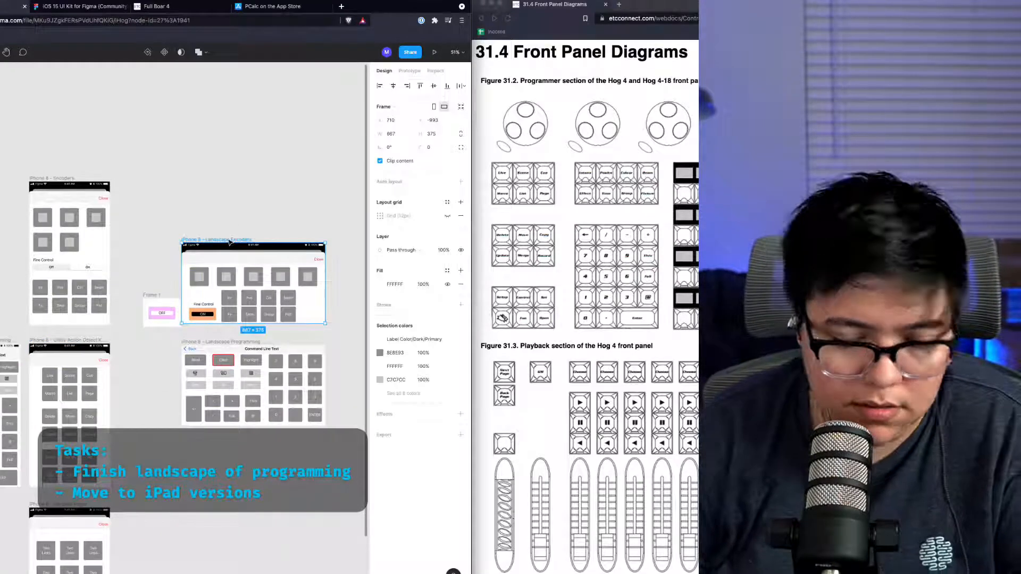
{"action": "key", "text": "super+d"}
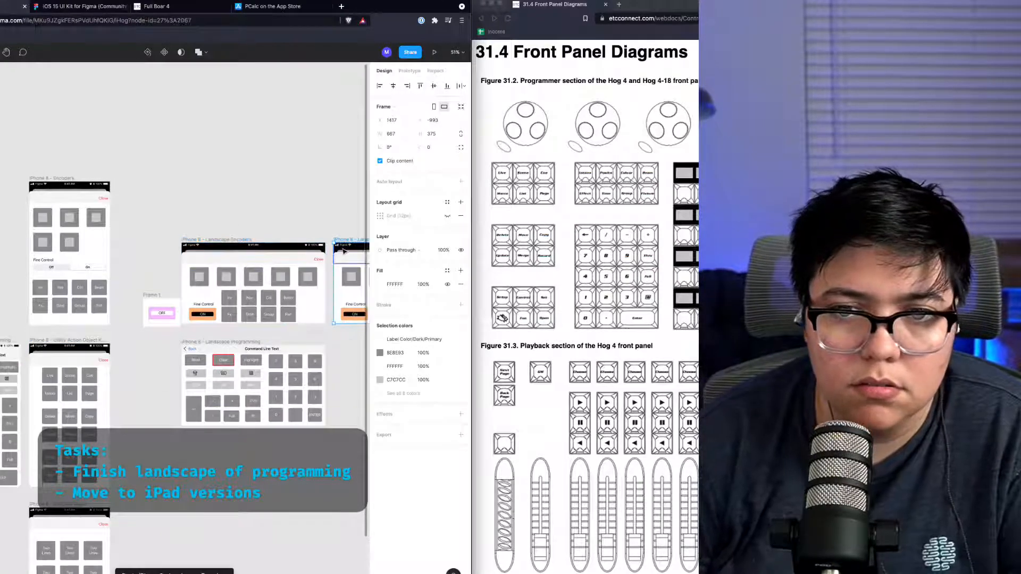
{"action": "left_click_drag", "start_coordinate": [356, 238], "coordinate": [282, 342]}
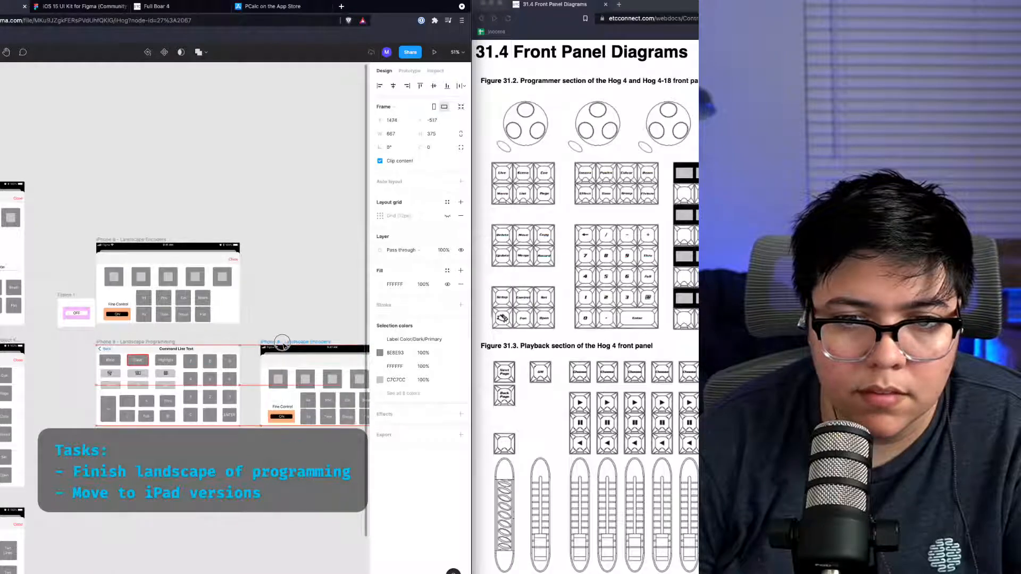
Step: Move the landscape Encoders frame together with the OFF button frame so they sit above the new copy
{"action": "left_click", "coordinate": [147, 241]}
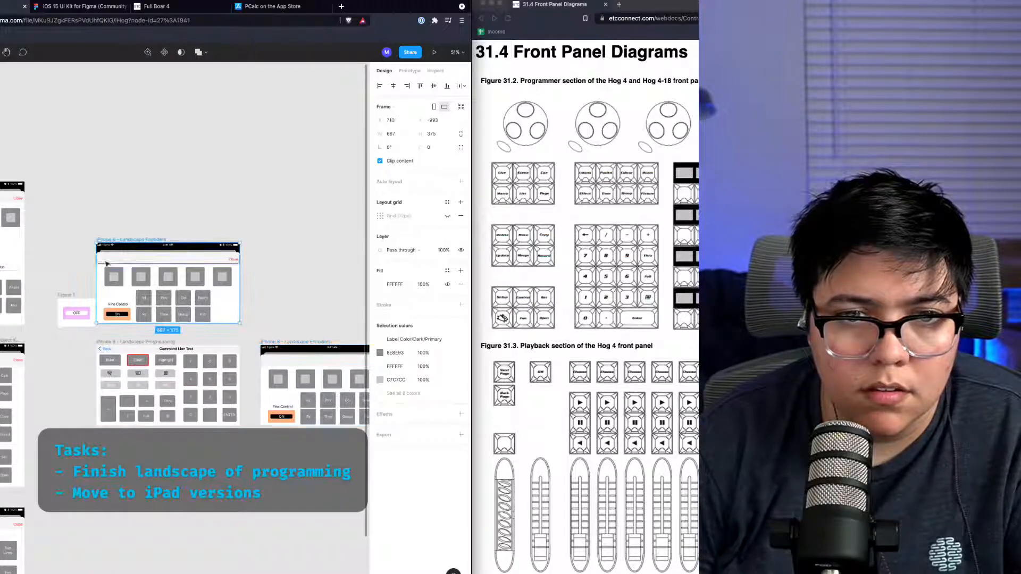
{"action": "left_click", "coordinate": [59, 296], "text": "shift"}
{"action": "left_click_drag", "start_coordinate": [118, 239], "coordinate": [281, 239]}
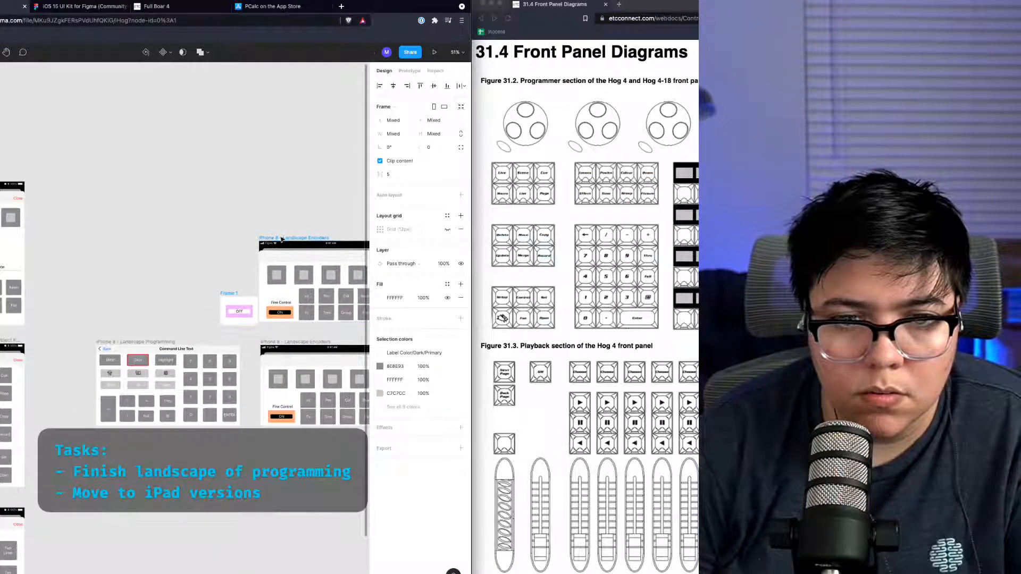
{"action": "scroll", "coordinate": [249, 437], "scroll_direction": "left", "scroll_amount": 2}
{"action": "scroll", "coordinate": [244, 436], "scroll_direction": "right", "scroll_amount": 5}
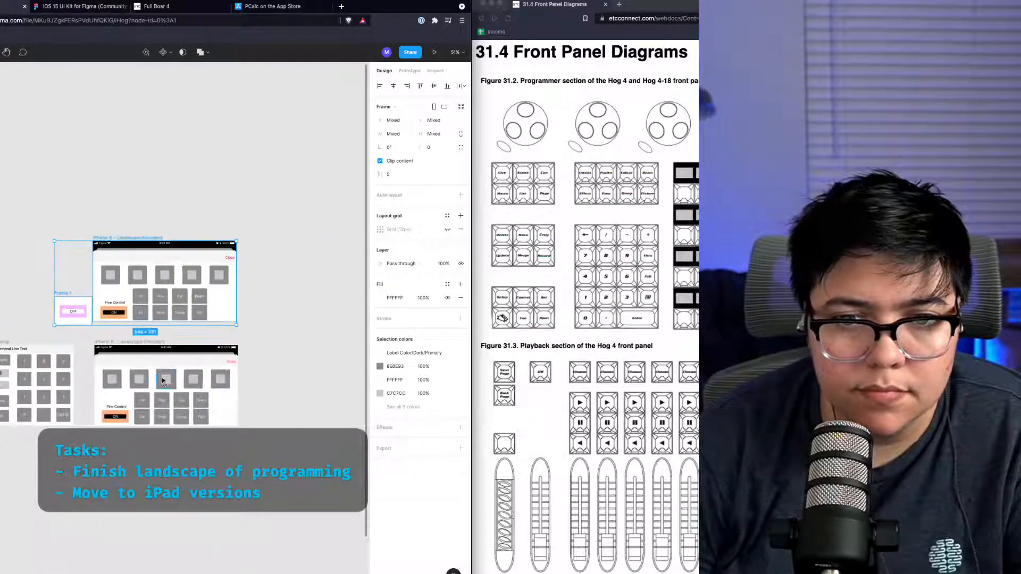
Step: Rename the duplicated frame to iPhone 8 - Landscape OBJs ETC
{"action": "left_click", "coordinate": [139, 349]}
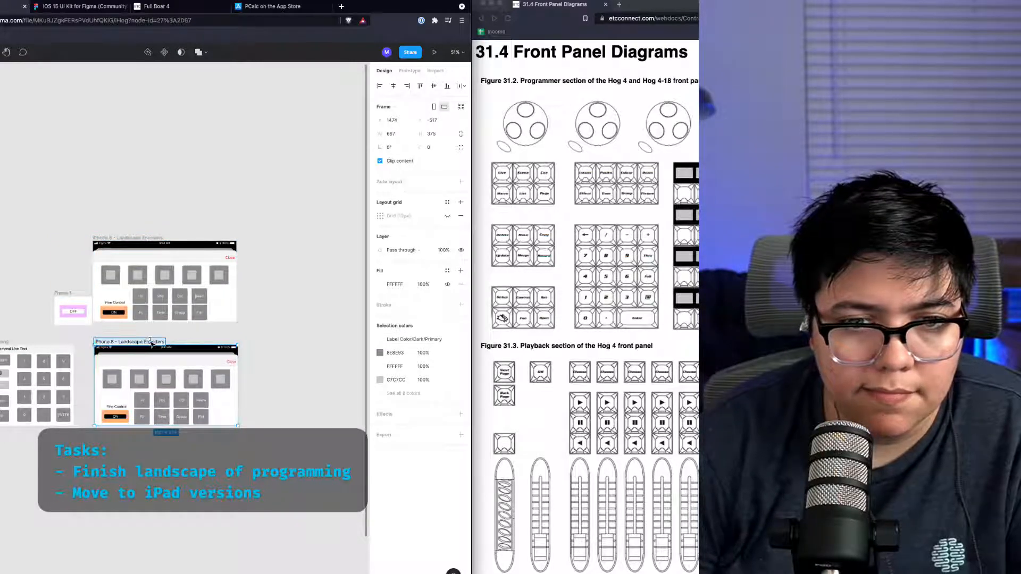
{"action": "type", "text": "Object etc"}
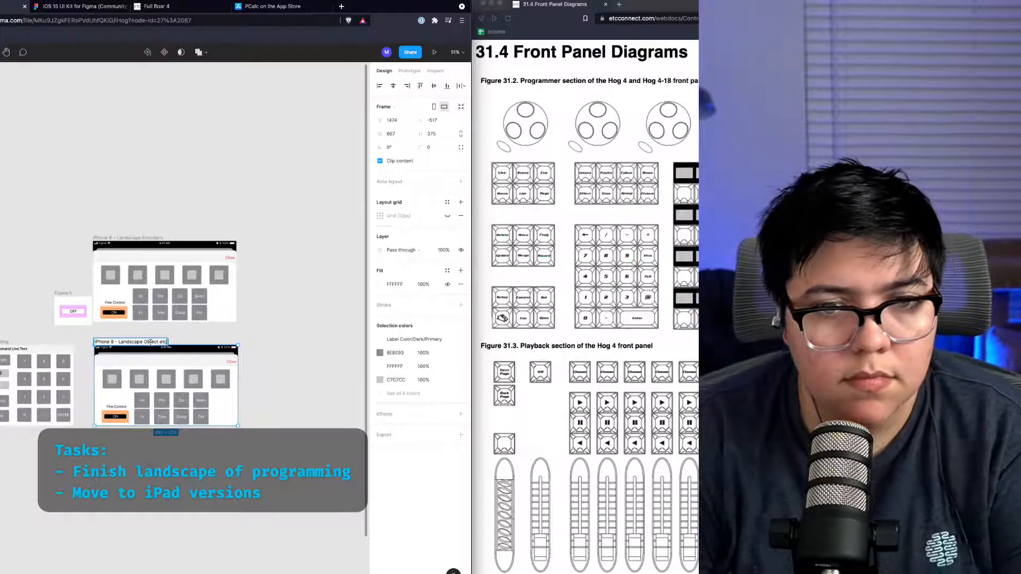
{"action": "key", "text": "Escape"}
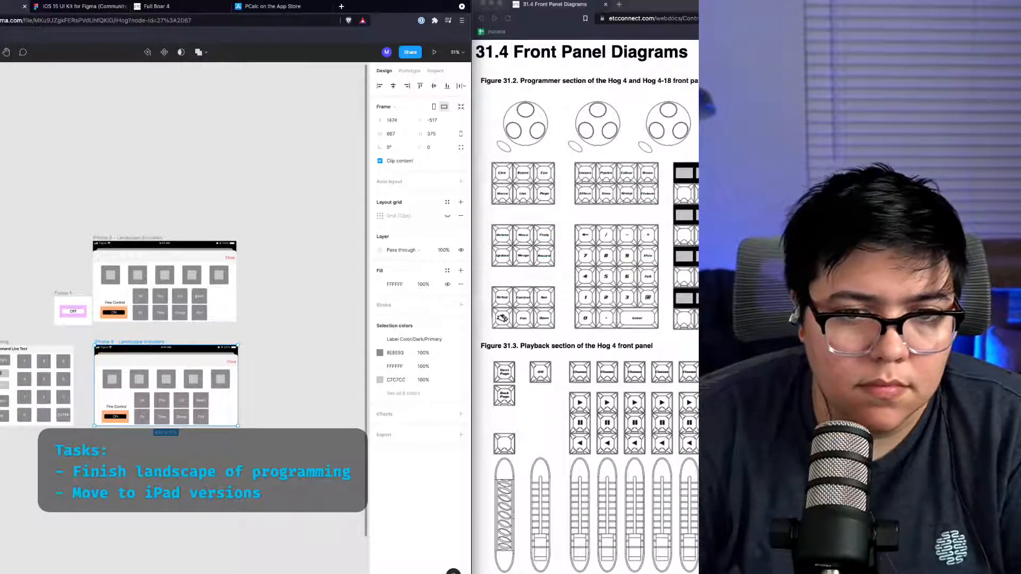
{"action": "double_click", "coordinate": [157, 341]}
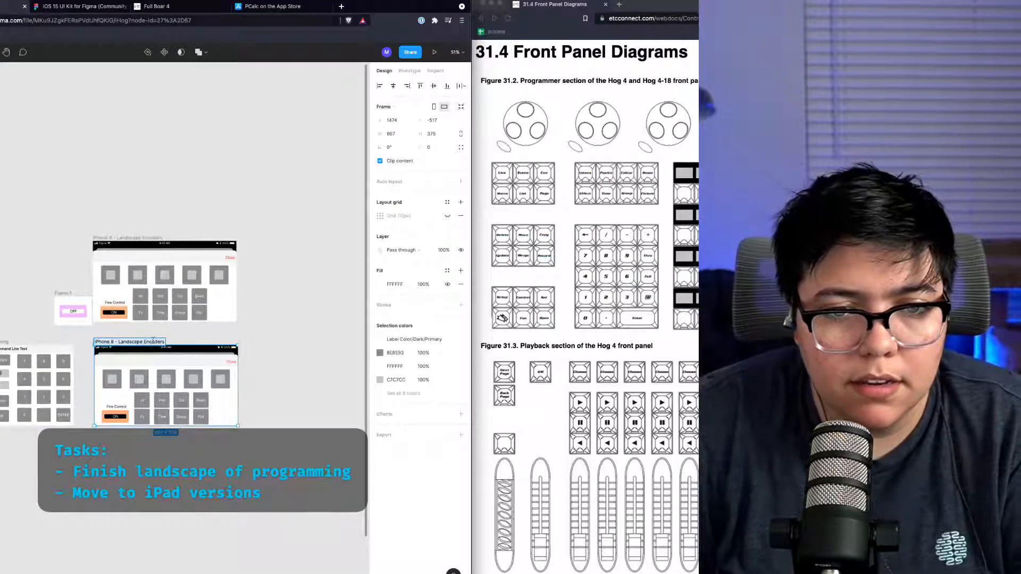
{"action": "key", "text": "super+Tab"}
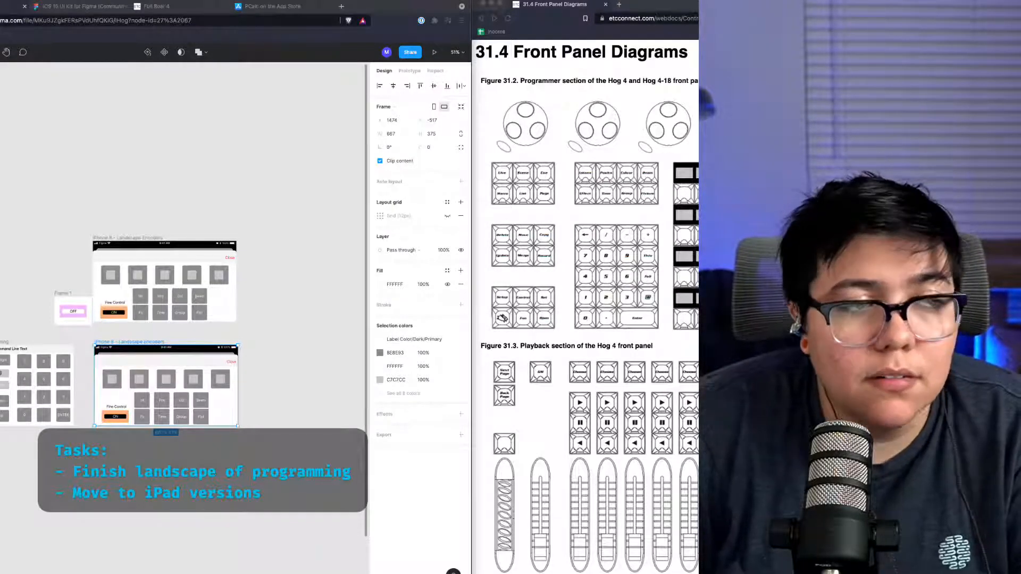
{"action": "left_click", "coordinate": [151, 345]}
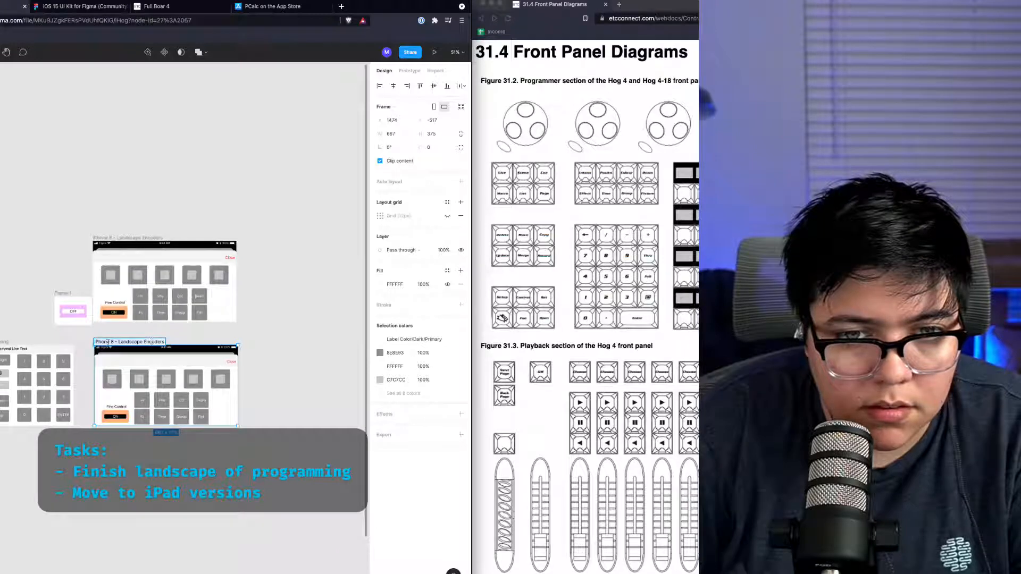
{"action": "key", "text": "BackSpace"}
{"action": "key", "text": "BackSpace"}
{"action": "key", "text": "BackSpace"}
{"action": "key", "text": "BackSpace"}
{"action": "key", "text": "BackSpace"}
{"action": "key", "text": "BackSpace"}
{"action": "key", "text": "BackSpace"}
{"action": "key", "text": "BackSpace"}
{"action": "key", "text": "BackSpace"}
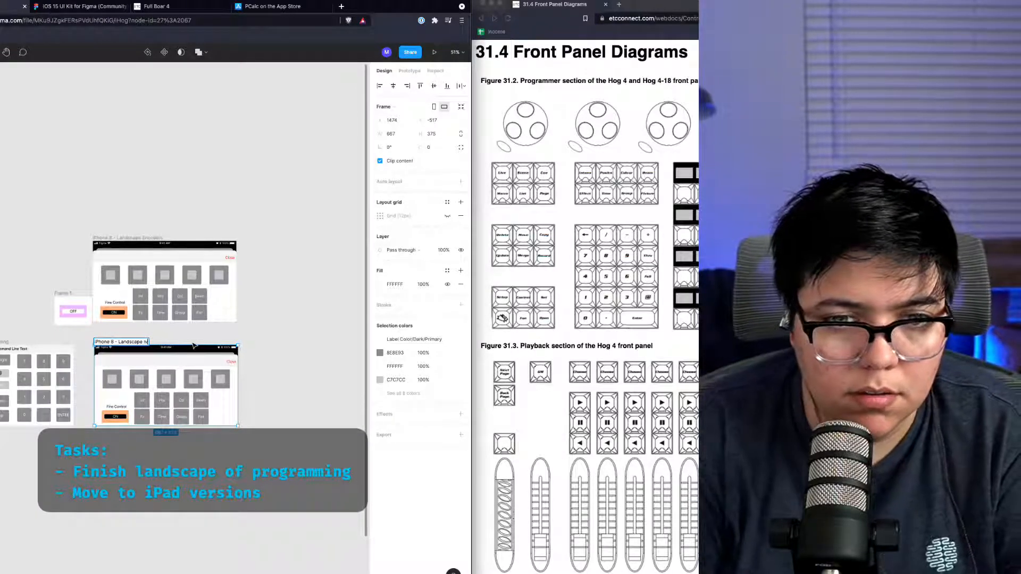
{"action": "type", "text": "OBJs"}
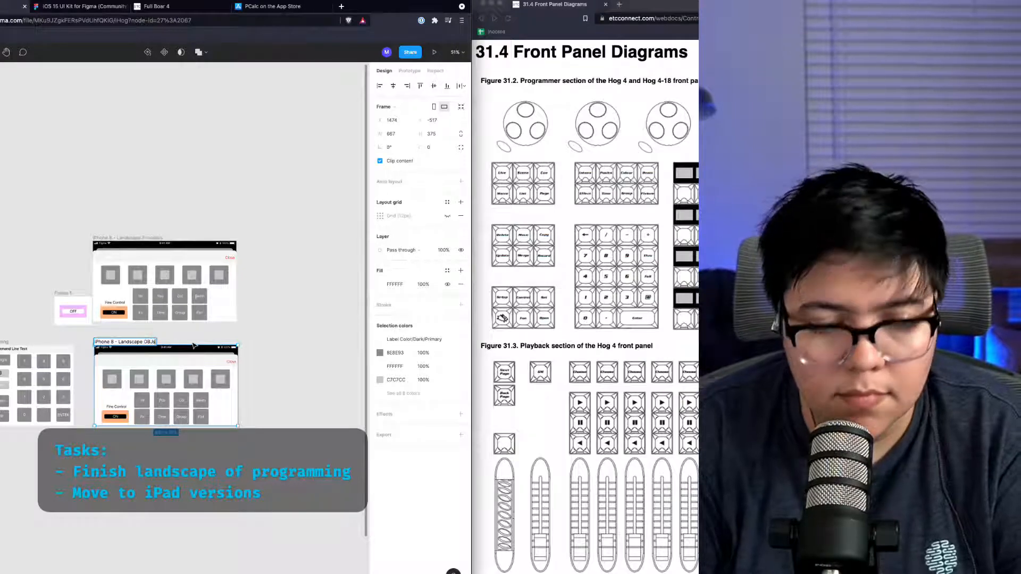
{"action": "type", "text": " ETC"}
{"action": "key", "text": "Return"}
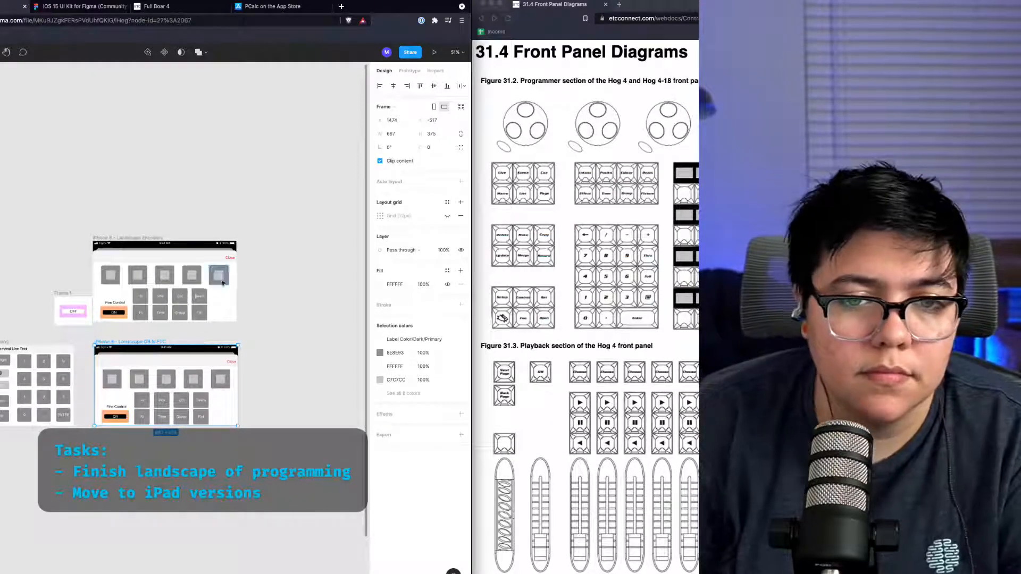
Step: Delete the encoder and Fine Control contents from the OBJs ETC frame
{"action": "scroll", "coordinate": [122, 416], "scroll_direction": "up", "scroll_amount": 5}
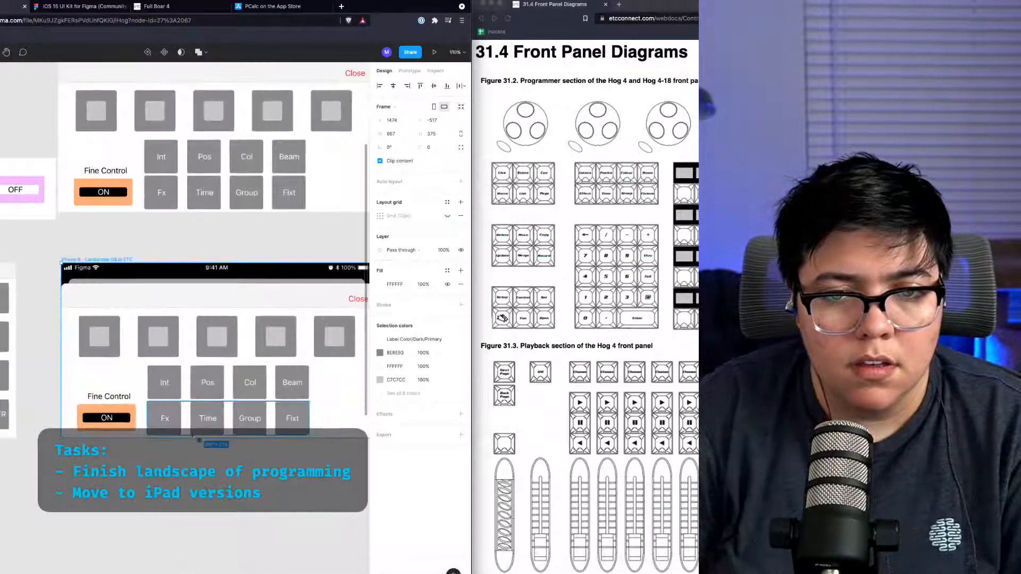
{"action": "left_click", "coordinate": [275, 500]}
{"action": "scroll", "coordinate": [273, 499], "scroll_direction": "left", "scroll_amount": 1}
{"action": "scroll", "coordinate": [274, 499], "scroll_direction": "right", "scroll_amount": 3}
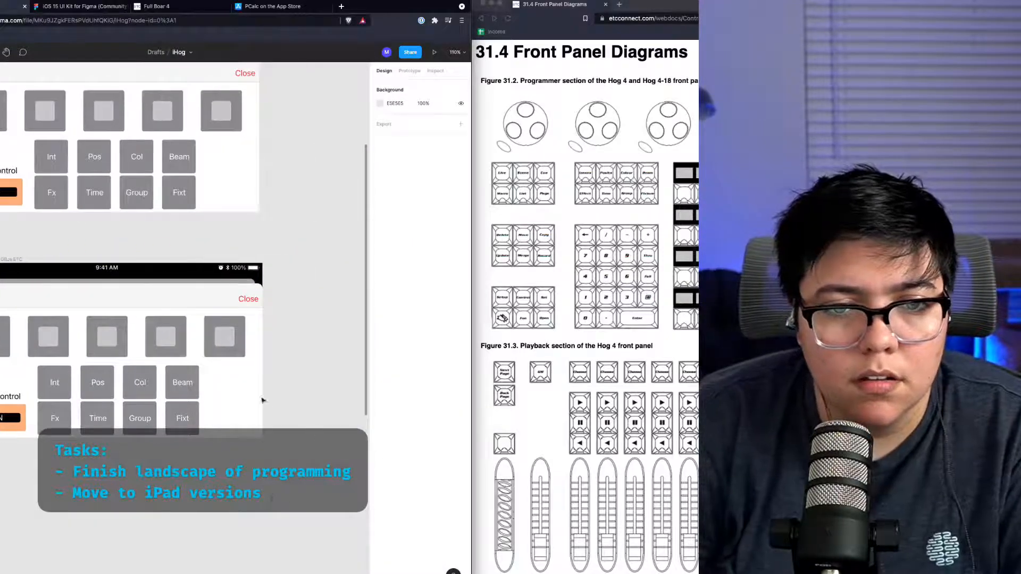
{"action": "left_click_drag", "start_coordinate": [229, 425], "coordinate": [86, 347]}
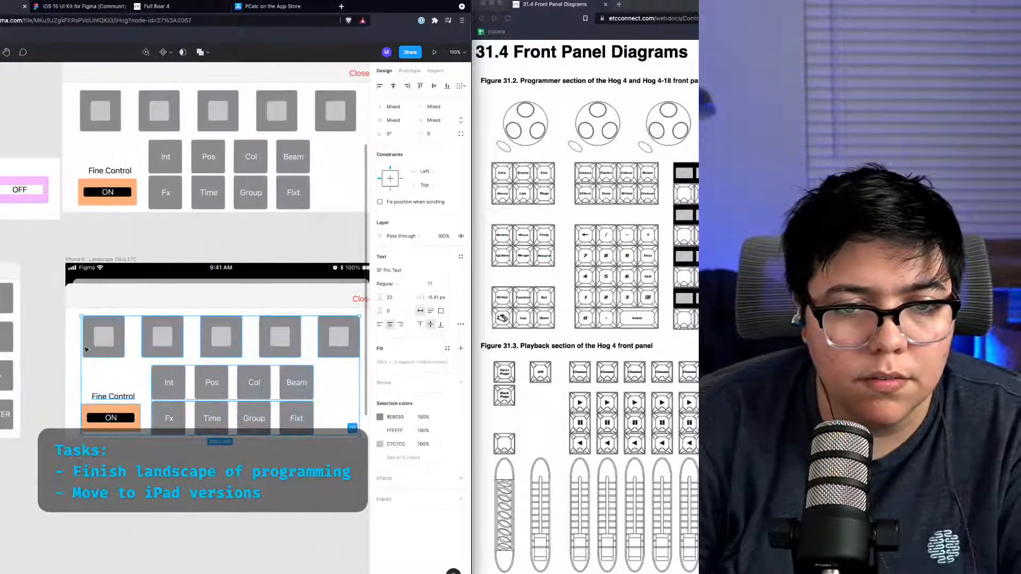
{"action": "key", "text": "Delete"}
Step: Copy the Live, Scene, Cue, Macro, List, Page button group from the portrait object keys frame into the OBJs ETC frame's left side
{"action": "scroll", "coordinate": [85, 349], "scroll_direction": "left", "scroll_amount": 10}
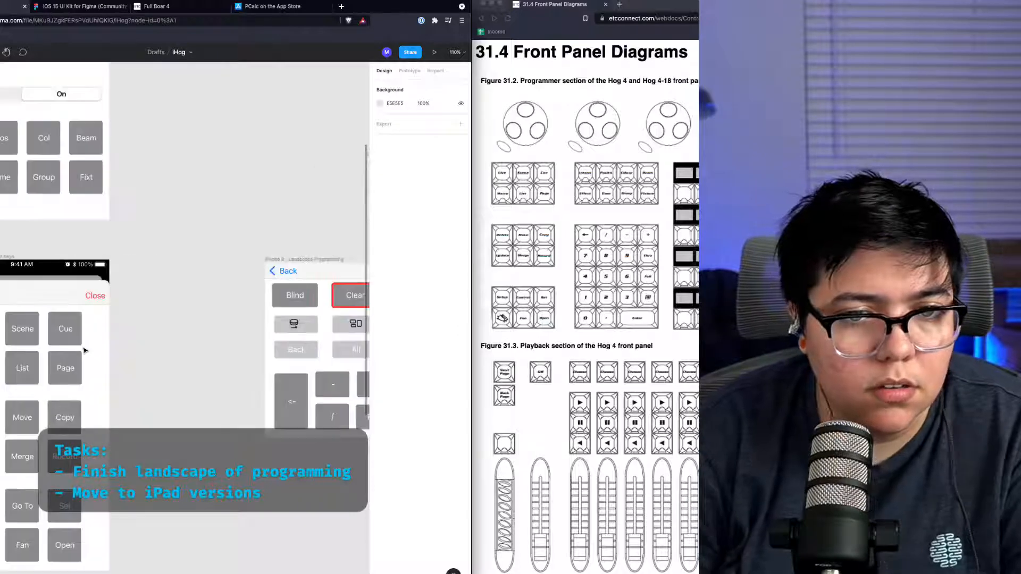
{"action": "scroll", "coordinate": [85, 349], "scroll_direction": "left", "scroll_amount": 3}
{"action": "scroll", "coordinate": [85, 349], "scroll_direction": "right", "scroll_amount": 4}
{"action": "scroll", "coordinate": [74, 347], "scroll_direction": "left", "scroll_amount": 1}
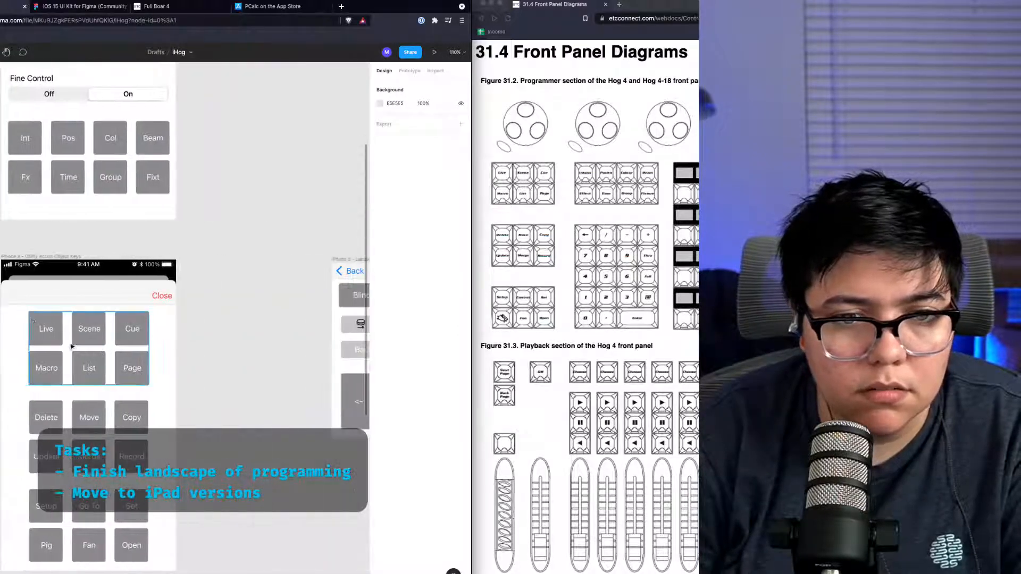
{"action": "left_click", "coordinate": [32, 321]}
{"action": "scroll", "coordinate": [187, 367], "scroll_direction": "right", "scroll_amount": 12}
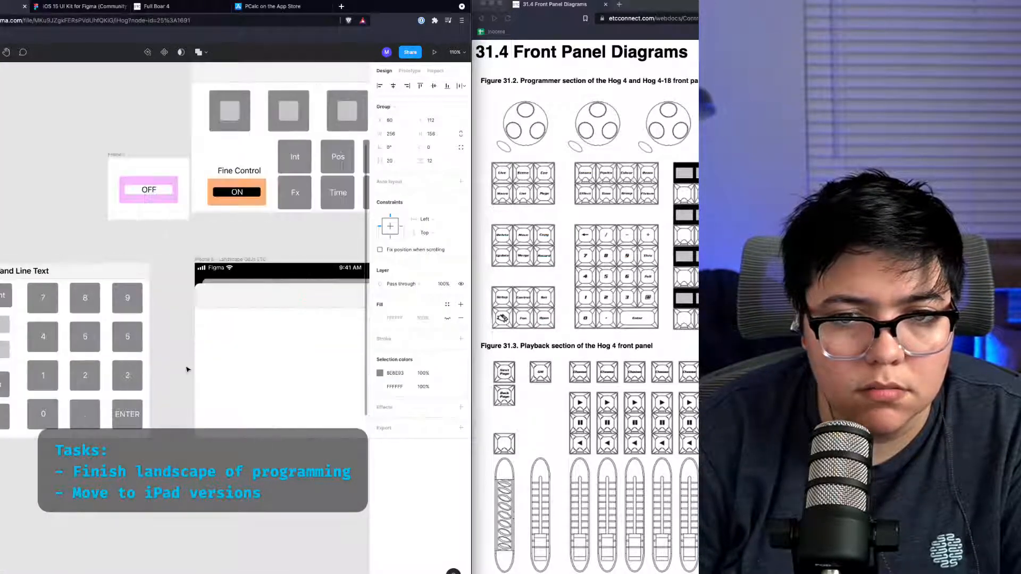
{"action": "left_click", "coordinate": [188, 369]}
{"action": "key", "text": "super+v"}
{"action": "scroll", "coordinate": [116, 411], "scroll_direction": "left", "scroll_amount": 8}
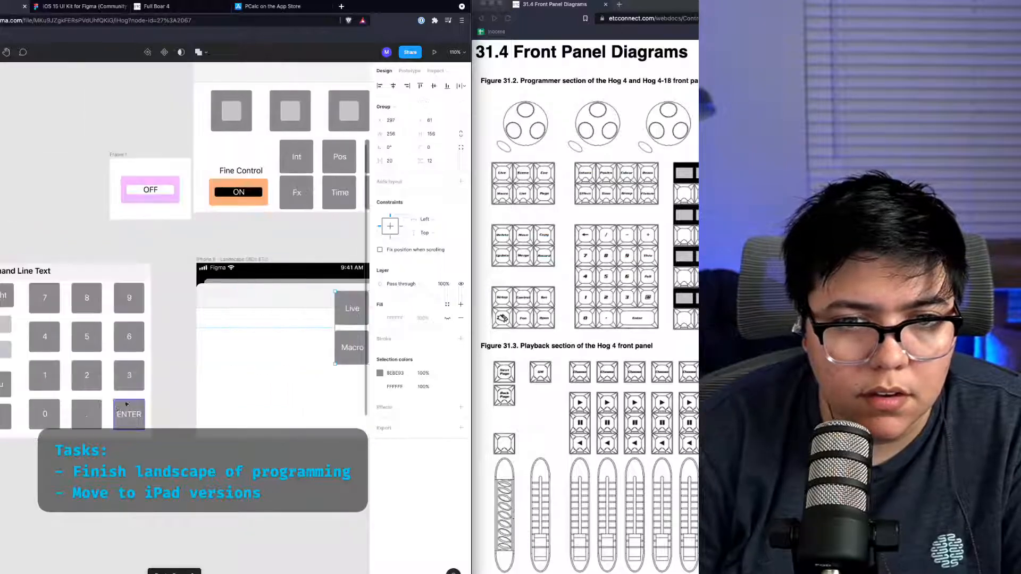
{"action": "scroll", "coordinate": [132, 383], "scroll_direction": "right", "scroll_amount": 9}
{"action": "scroll", "coordinate": [159, 361], "scroll_direction": "left", "scroll_amount": 2}
{"action": "left_click_drag", "start_coordinate": [188, 341], "coordinate": [56, 374]}
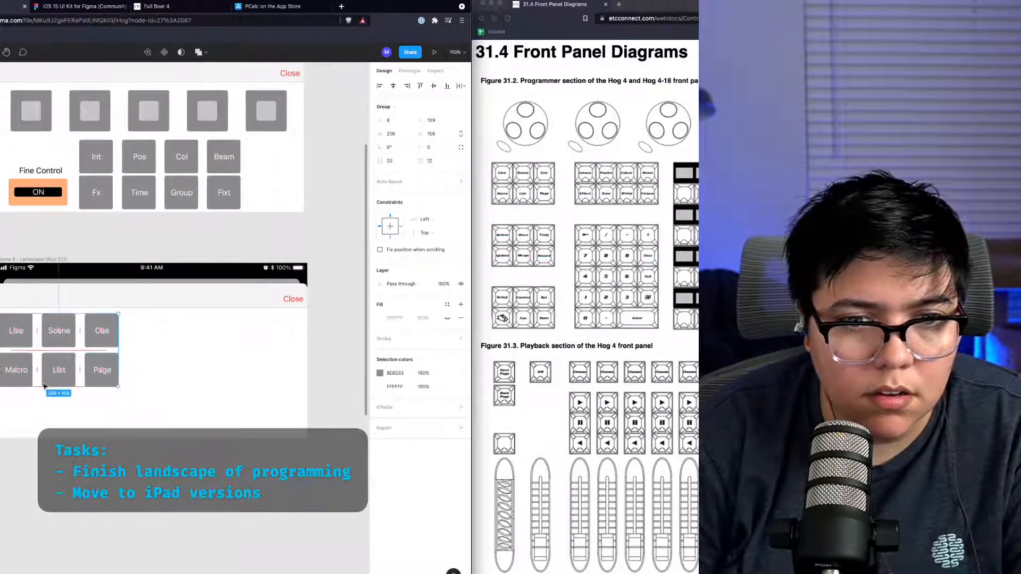
Step: Paste the Delete, Move, Copy, Update, Merge, Record button group into the OBJs ETC frame beside the first group
{"action": "scroll", "coordinate": [45, 386], "scroll_direction": "right", "scroll_amount": 7}
{"action": "scroll", "coordinate": [46, 386], "scroll_direction": "left", "scroll_amount": 15}
{"action": "scroll", "coordinate": [46, 386], "scroll_direction": "right", "scroll_amount": 8}
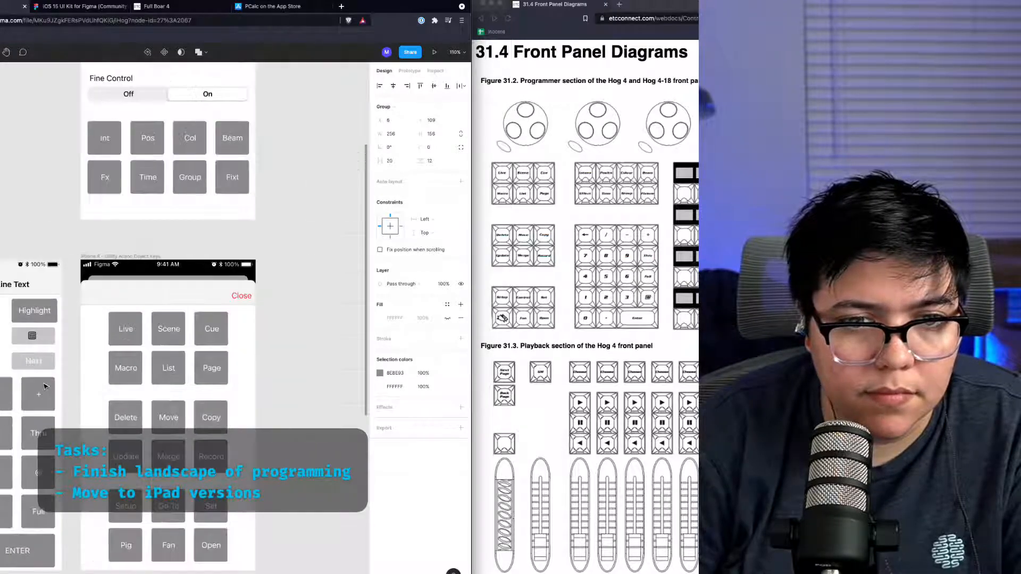
{"action": "scroll", "coordinate": [142, 412], "scroll_direction": "right", "scroll_amount": 15}
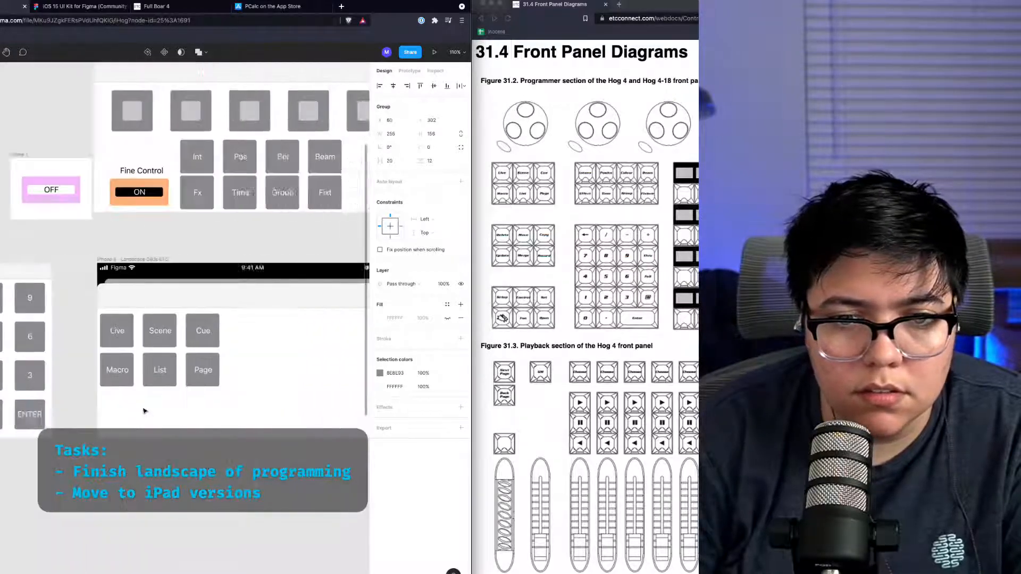
{"action": "left_click", "coordinate": [142, 411]}
{"action": "key", "text": "ctrl+v"}
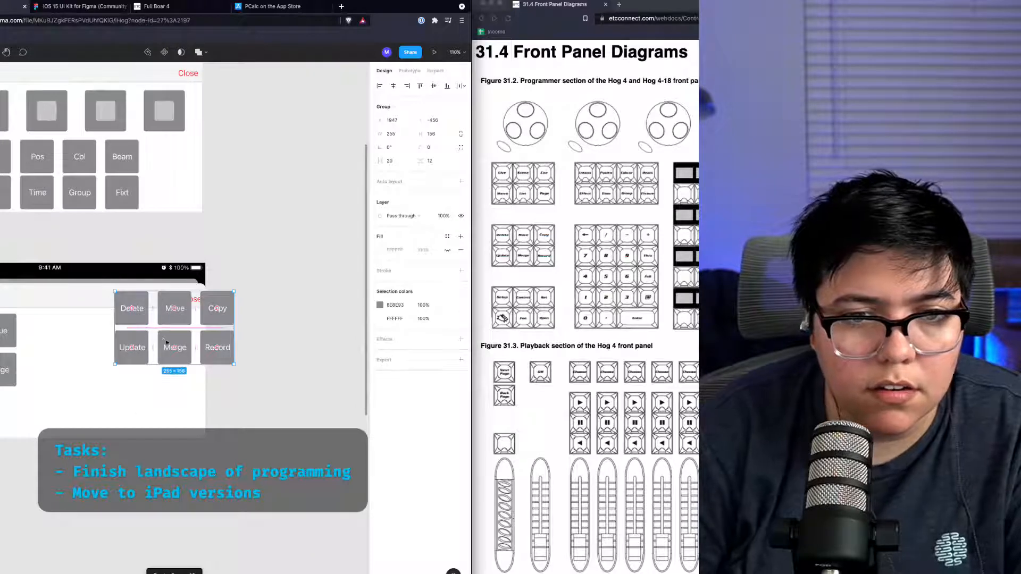
{"action": "left_click_drag", "start_coordinate": [171, 342], "coordinate": [75, 361]}
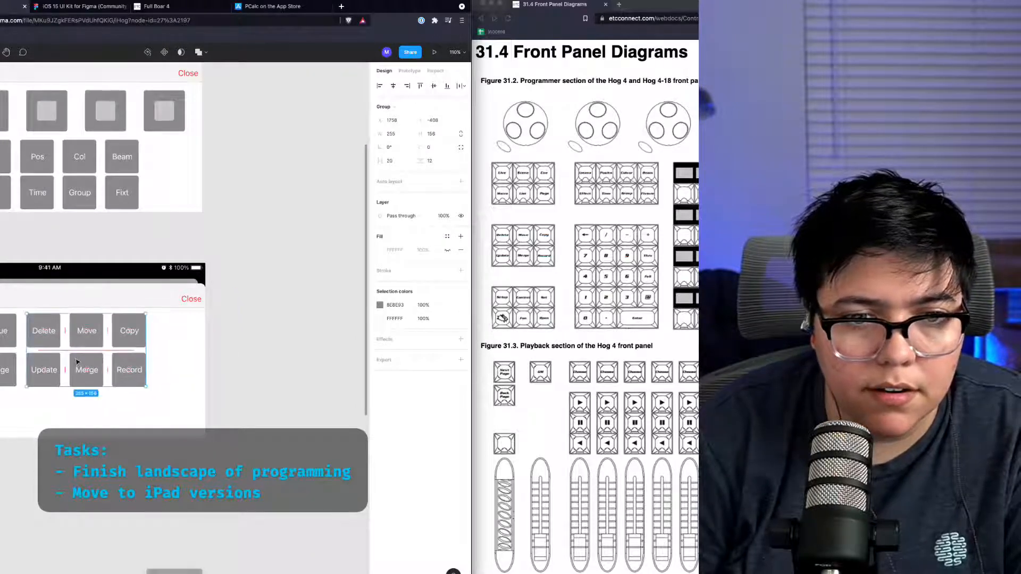
Step: Copy the Setup, Go To, Set, Pig, Fan, Open group into the OBJs ETC frame below the Delete group
{"action": "scroll", "coordinate": [57, 371], "scroll_direction": "left", "scroll_amount": 5}
{"action": "scroll", "coordinate": [59, 374], "scroll_direction": "left", "scroll_amount": 17}
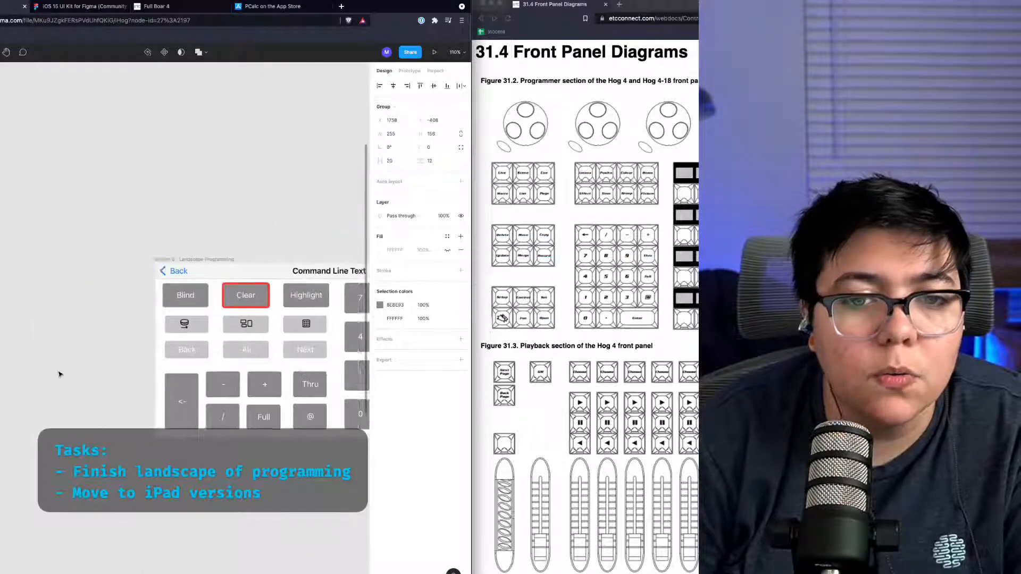
{"action": "left_click", "coordinate": [98, 452]}
{"action": "left_click", "coordinate": [164, 502]}
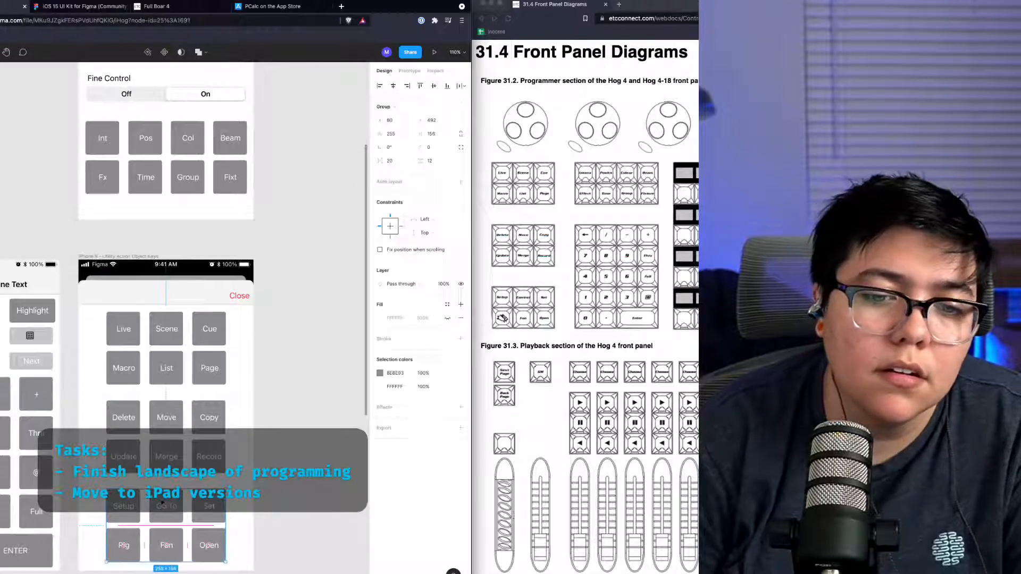
{"action": "scroll", "coordinate": [163, 499], "scroll_direction": "right", "scroll_amount": 20}
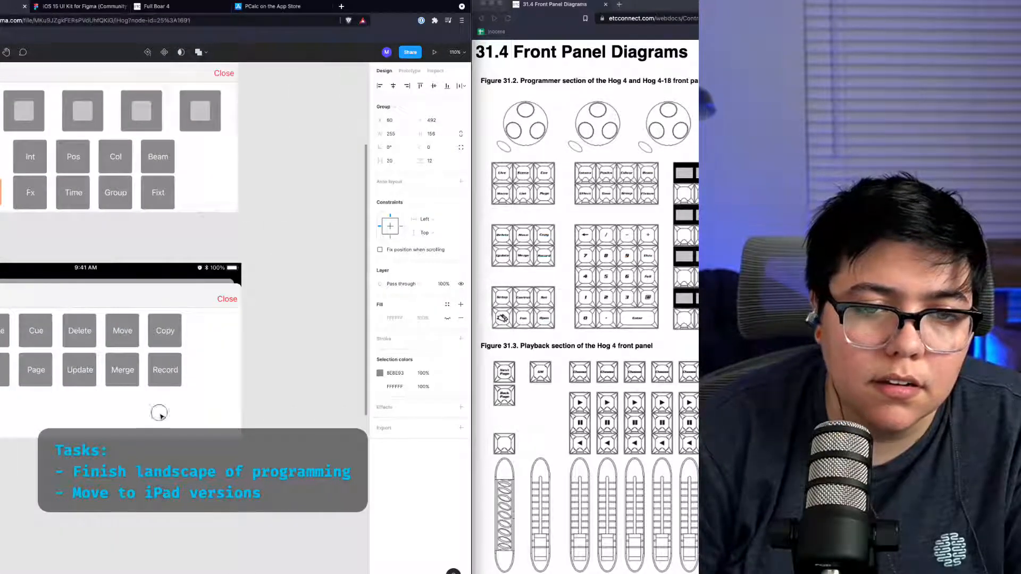
{"action": "left_click", "coordinate": [161, 416]}
{"action": "key", "text": "super+v"}
{"action": "scroll", "coordinate": [123, 386], "scroll_direction": "left", "scroll_amount": 11}
{"action": "scroll", "coordinate": [124, 385], "scroll_direction": "right", "scroll_amount": 4}
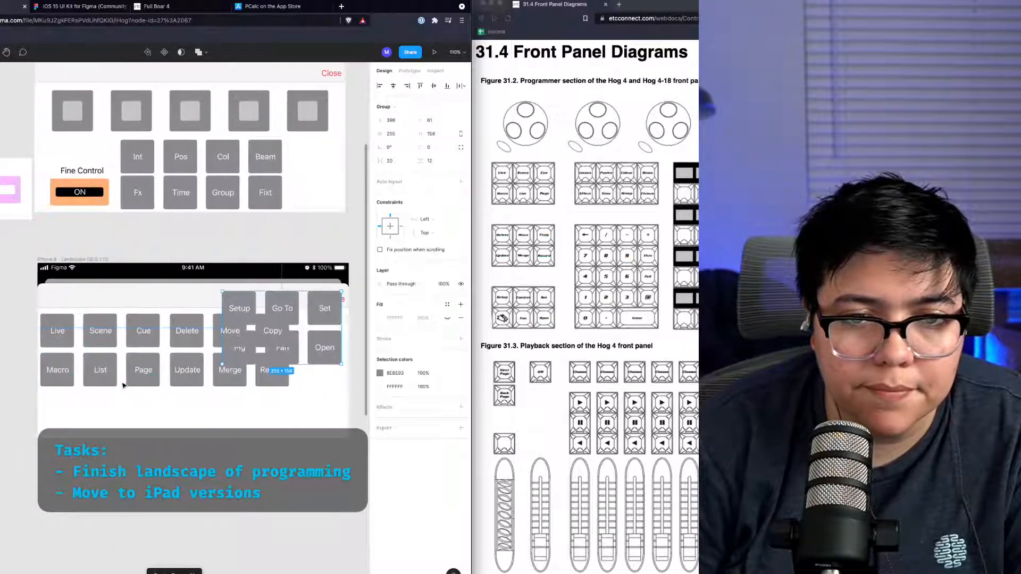
{"action": "left_click_drag", "start_coordinate": [257, 301], "coordinate": [259, 402]}
{"action": "left_click", "coordinate": [222, 277]}
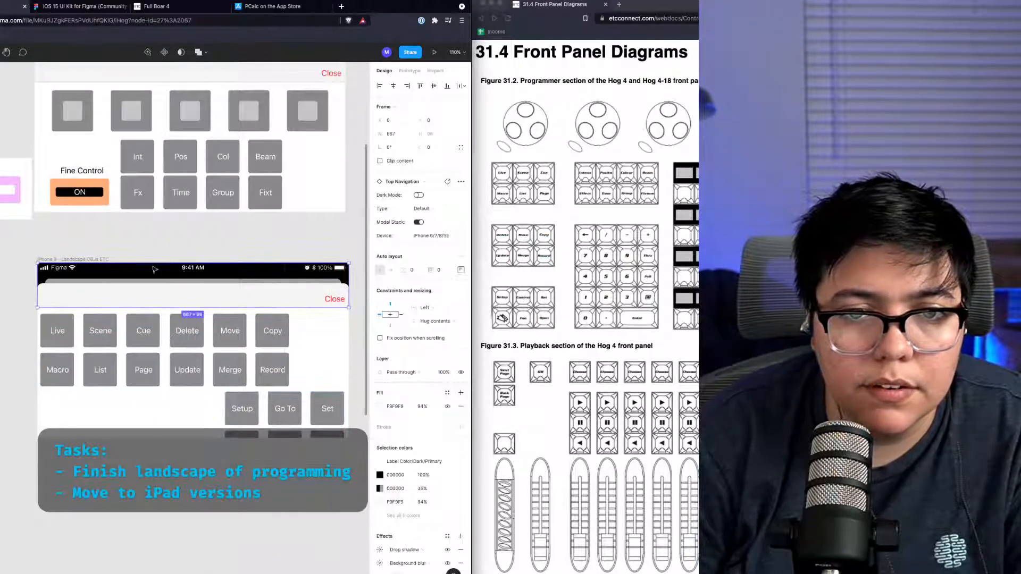
{"action": "left_click_drag", "start_coordinate": [171, 265], "coordinate": [179, 273]}
{"action": "key", "text": "super+z"}
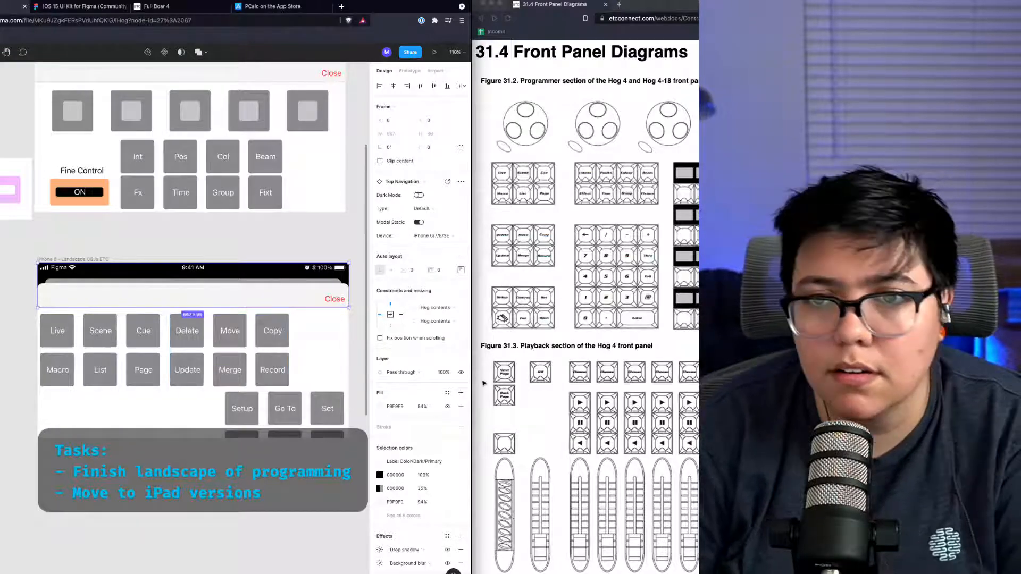
Step: Open the encoders screen in the iPhone 8 simulator's landscape app to compare its layout, then close it
{"action": "key", "text": "ctrl+Up"}
{"action": "left_click", "coordinate": [328, 514]}
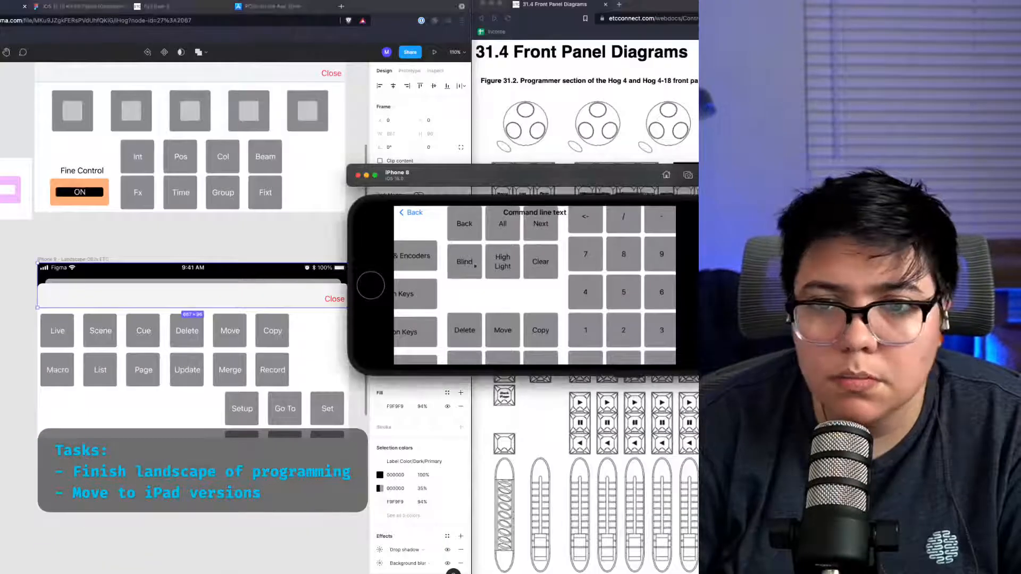
{"action": "left_click", "coordinate": [420, 254]}
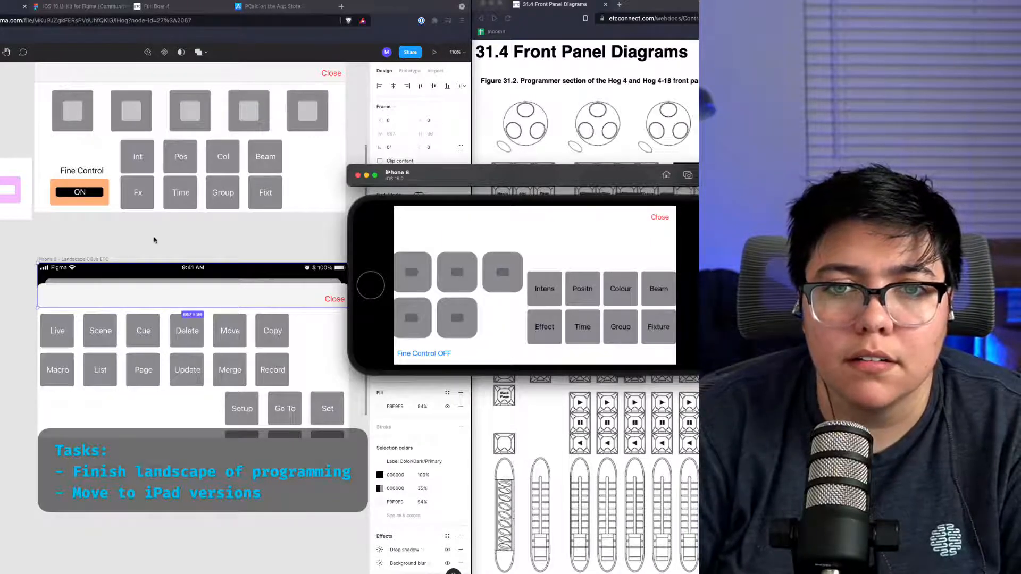
{"action": "scroll", "coordinate": [154, 240], "scroll_direction": "up", "scroll_amount": 4}
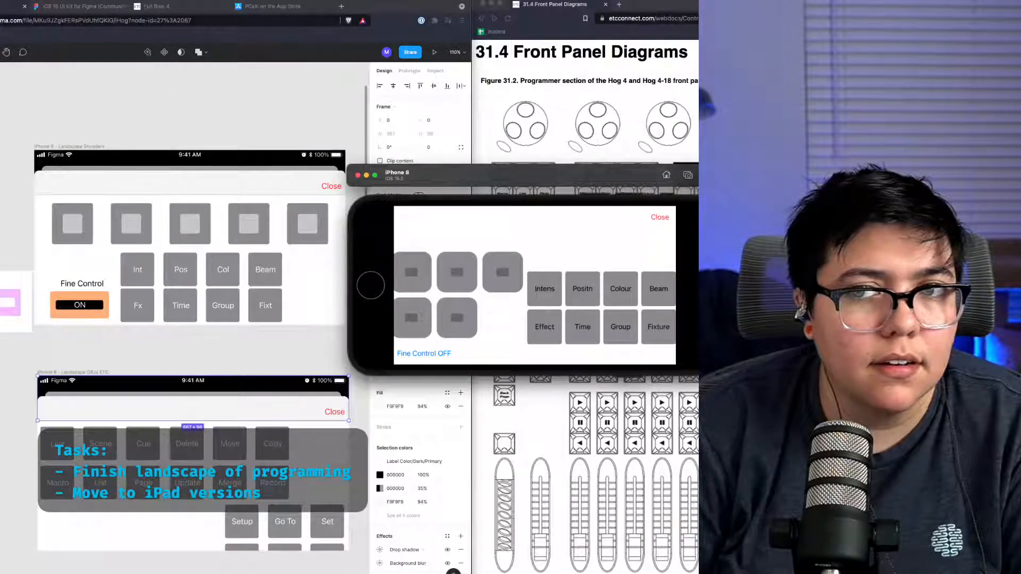
{"action": "key", "text": "super+Tab"}
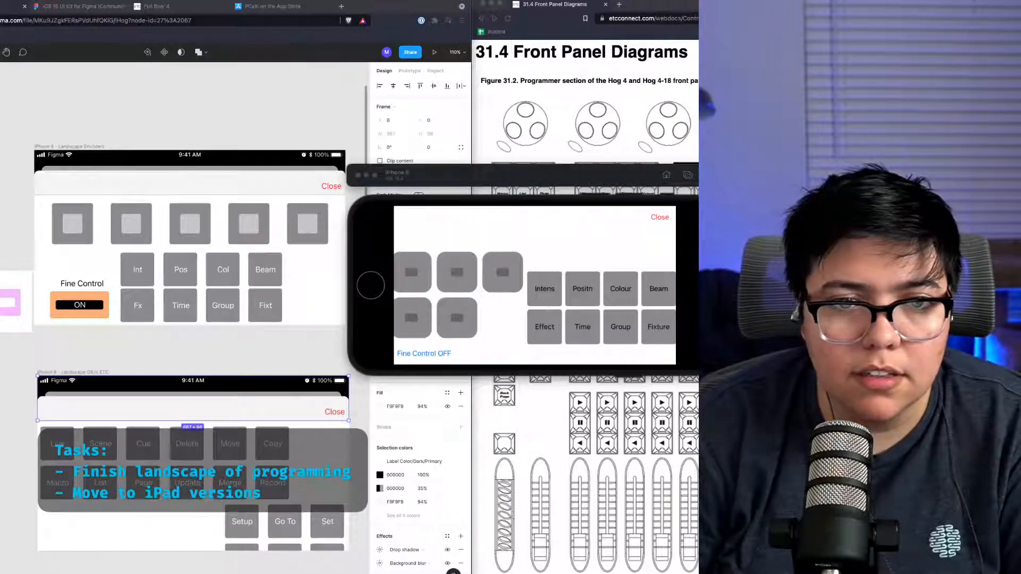
{"action": "scroll", "coordinate": [181, 345], "scroll_direction": "right", "scroll_amount": 4}
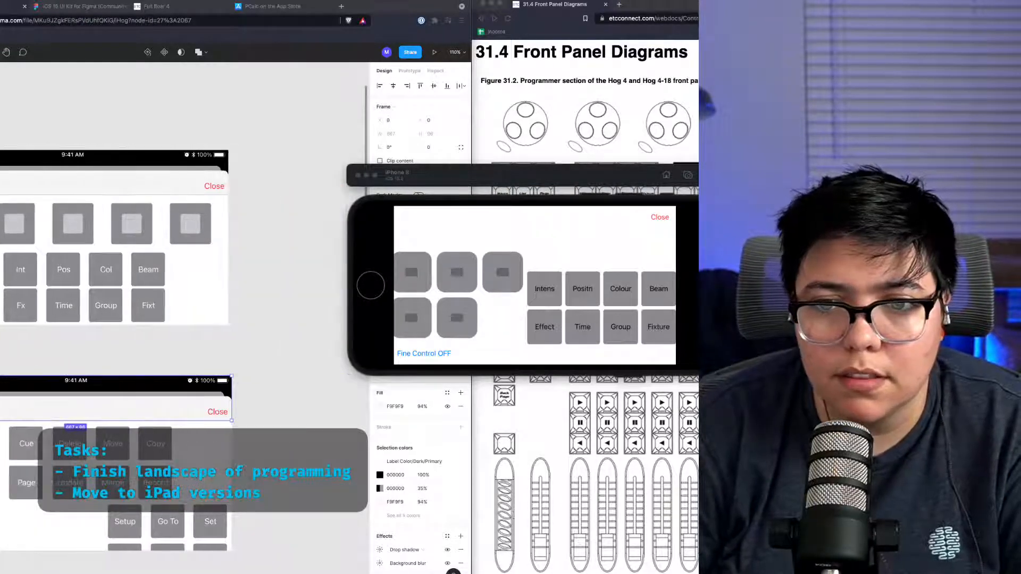
{"action": "scroll", "coordinate": [180, 345], "scroll_direction": "left", "scroll_amount": 6}
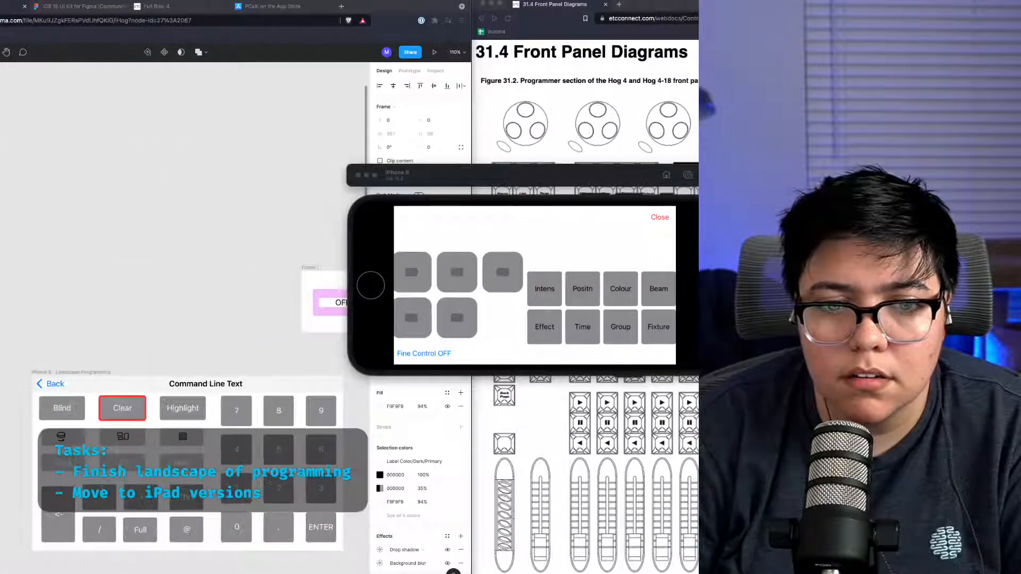
{"action": "left_click", "coordinate": [659, 217]}
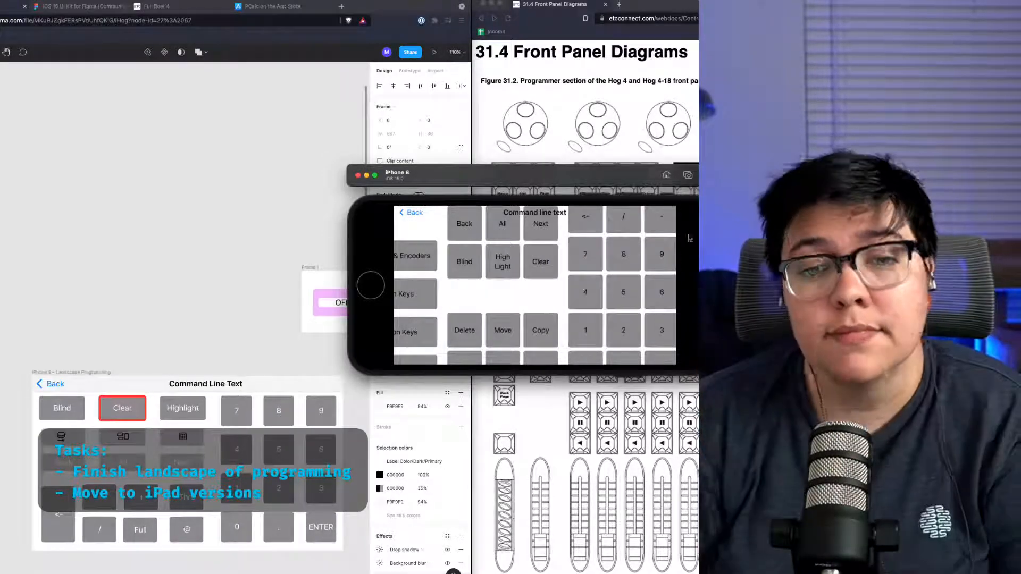
{"action": "scroll", "coordinate": [246, 213], "scroll_direction": "right", "scroll_amount": 10}
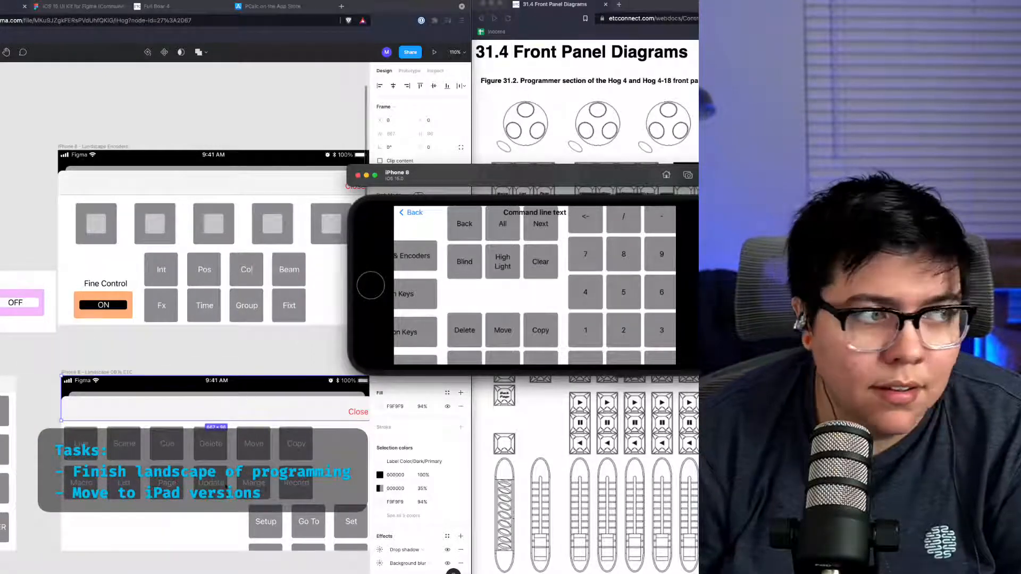
{"action": "scroll", "coordinate": [222, 485], "scroll_direction": "right", "scroll_amount": 3}
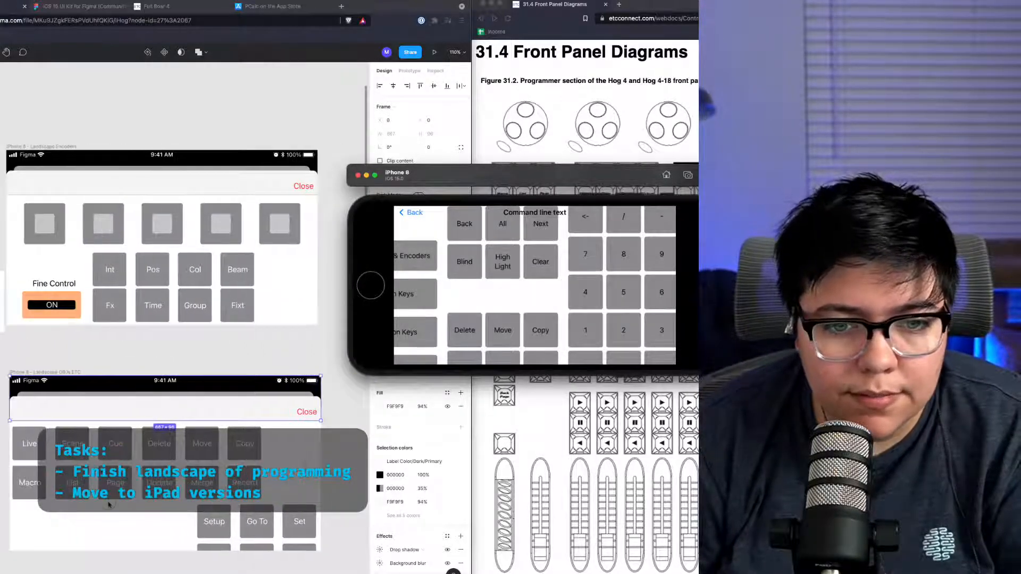
Step: Shift the Delete, Move, Copy button group to the OBJs ETC frame's left edge and nudge it into alignment
{"action": "left_click", "coordinate": [108, 504]}
{"action": "scroll", "coordinate": [110, 505], "scroll_direction": "left", "scroll_amount": 1}
{"action": "left_click_drag", "start_coordinate": [144, 510], "coordinate": [104, 455]}
{"action": "left_click_drag", "start_coordinate": [135, 499], "coordinate": [30, 496]}
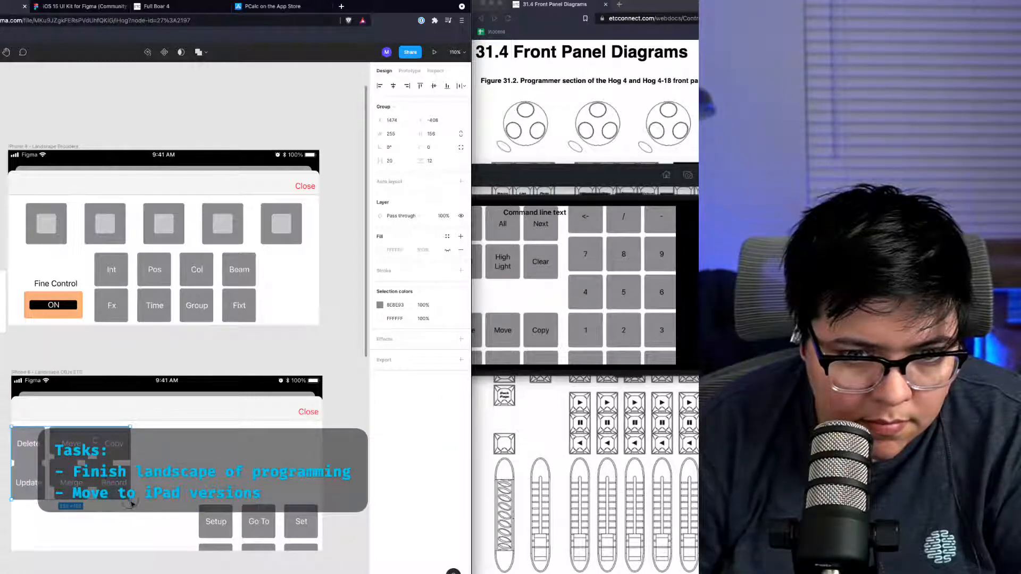
{"action": "left_click_drag", "start_coordinate": [131, 502], "coordinate": [108, 486]}
{"action": "key", "text": "Up"}
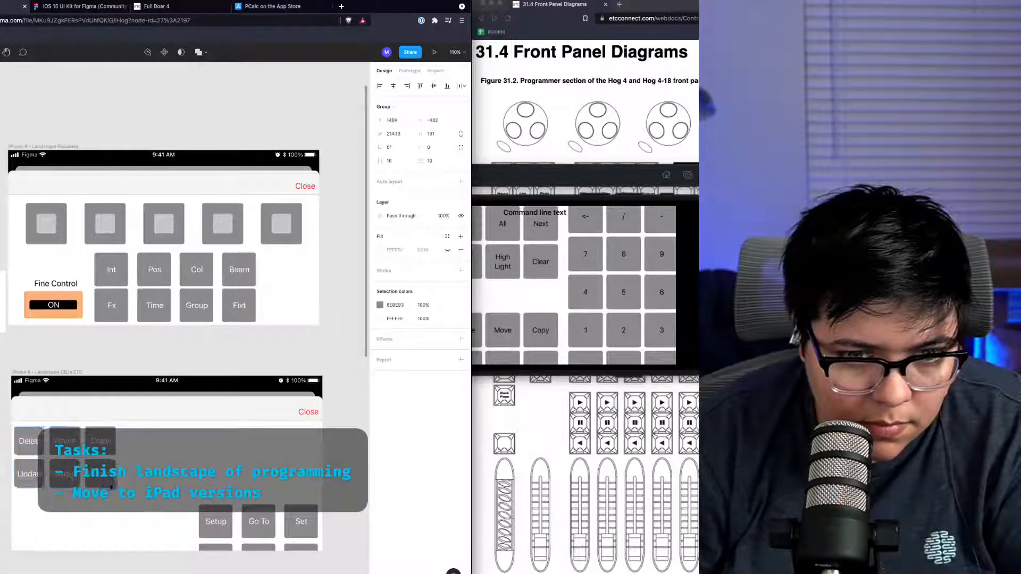
{"action": "key", "text": "Right"}
{"action": "key", "text": "Right"}
{"action": "key", "text": "Right"}
{"action": "key", "text": "Right"}
{"action": "key", "text": "Right"}
{"action": "key", "text": "Up"}
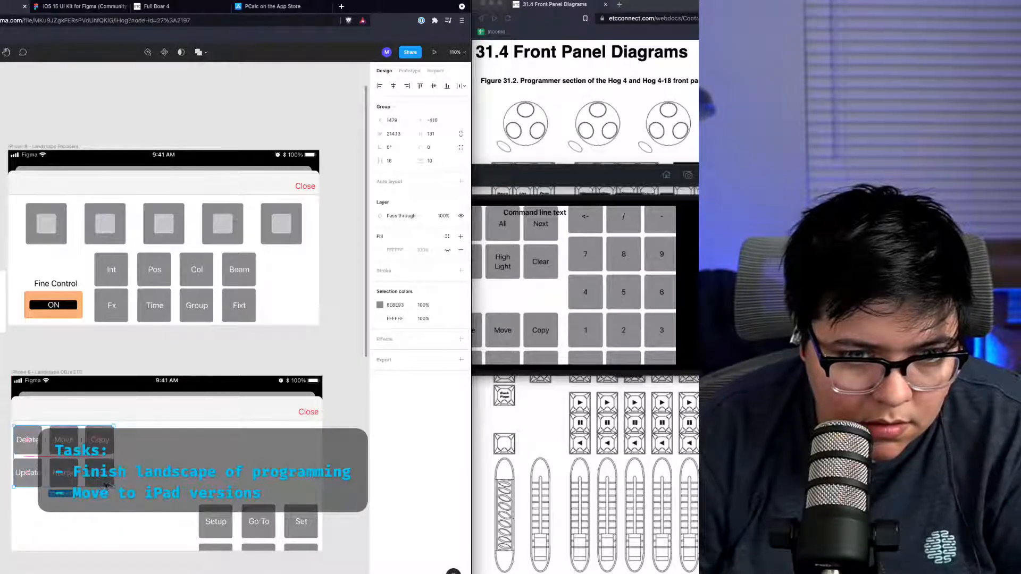
Step: Arrange the Delete group beside the Live group, with the Setup group to its right, in one row
{"action": "left_click_drag", "start_coordinate": [105, 483], "coordinate": [152, 435]}
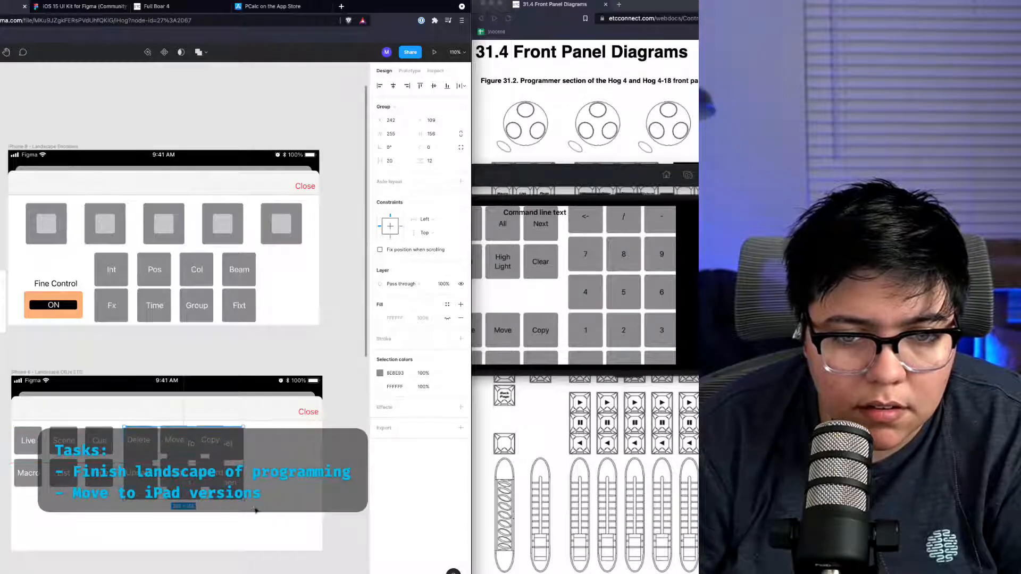
{"action": "left_click_drag", "start_coordinate": [243, 501], "coordinate": [224, 487]}
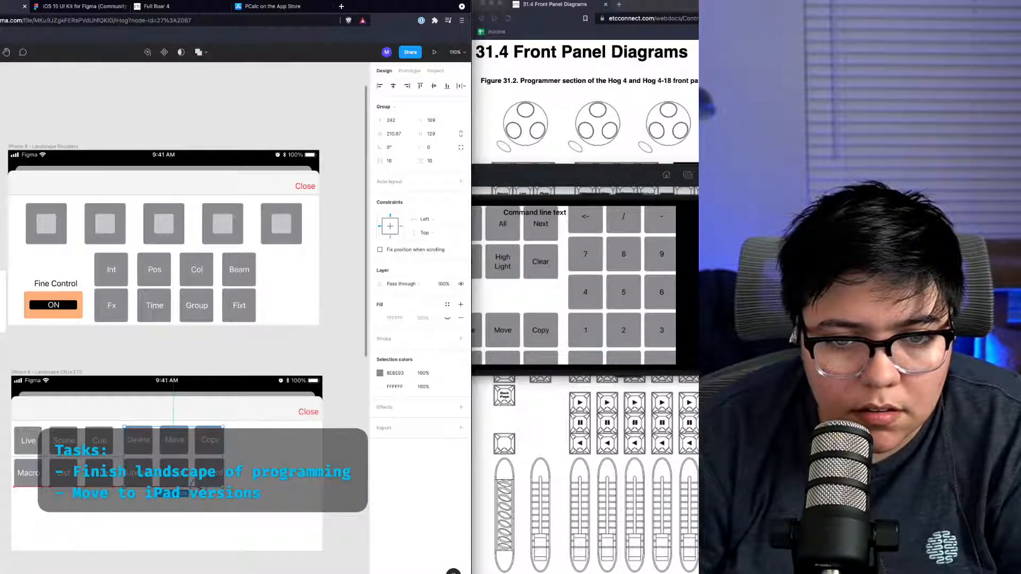
{"action": "left_click_drag", "start_coordinate": [148, 467], "coordinate": [270, 484]}
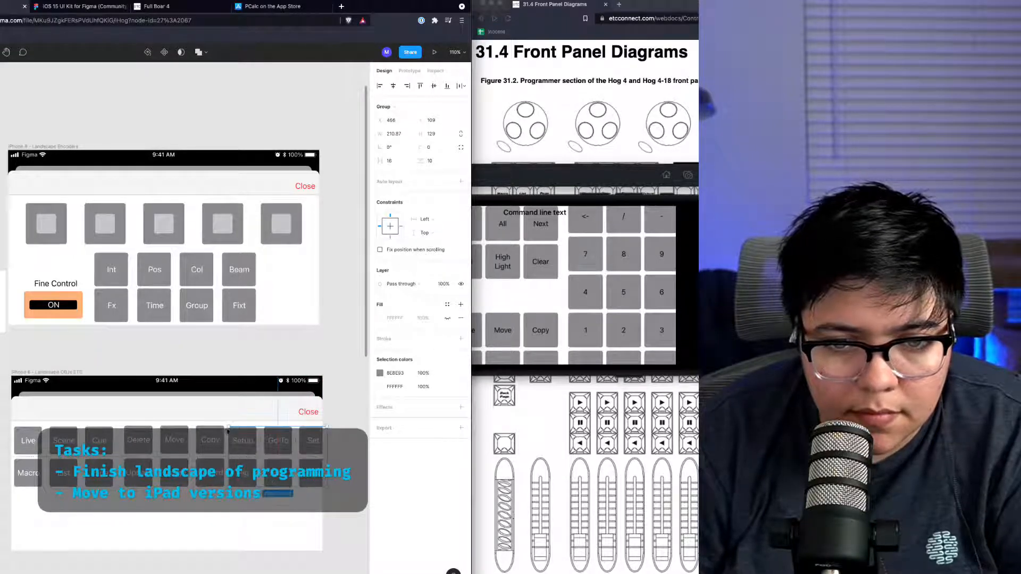
{"action": "left_click_drag", "start_coordinate": [228, 429], "coordinate": [227, 426]}
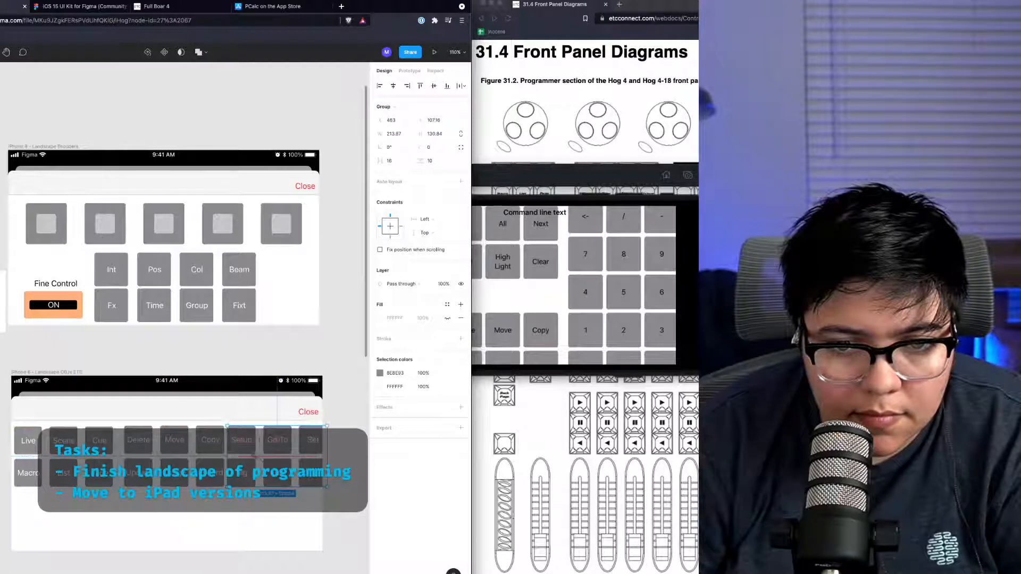
Step: Try moving the Setup and Live groups lower in the frame, then return both to the top row
{"action": "left_click_drag", "start_coordinate": [268, 468], "coordinate": [259, 532]}
{"action": "left_click_drag", "start_coordinate": [78, 463], "coordinate": [88, 526]}
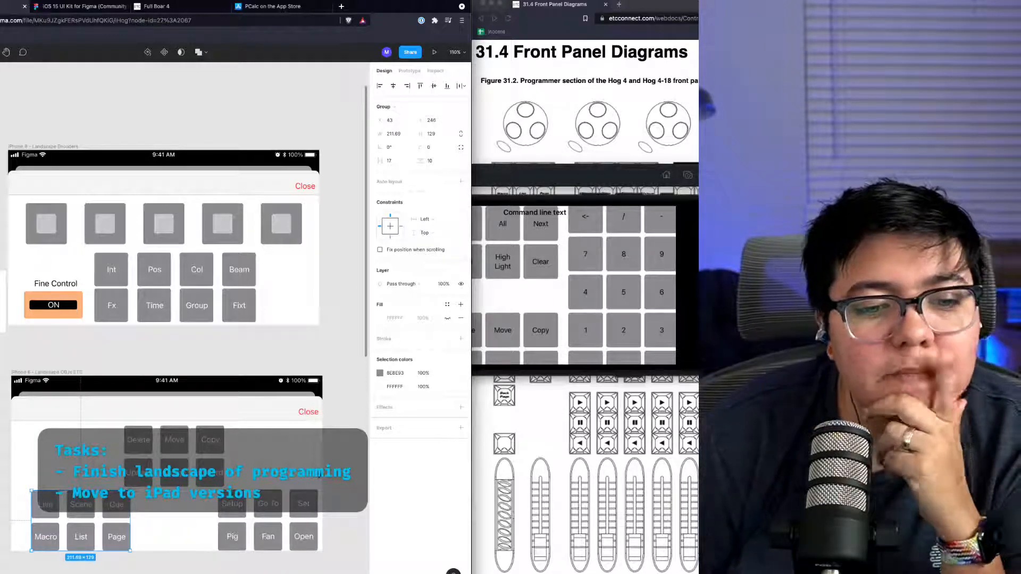
{"action": "left_click_drag", "start_coordinate": [108, 507], "coordinate": [92, 444]}
{"action": "left_click", "coordinate": [156, 460]}
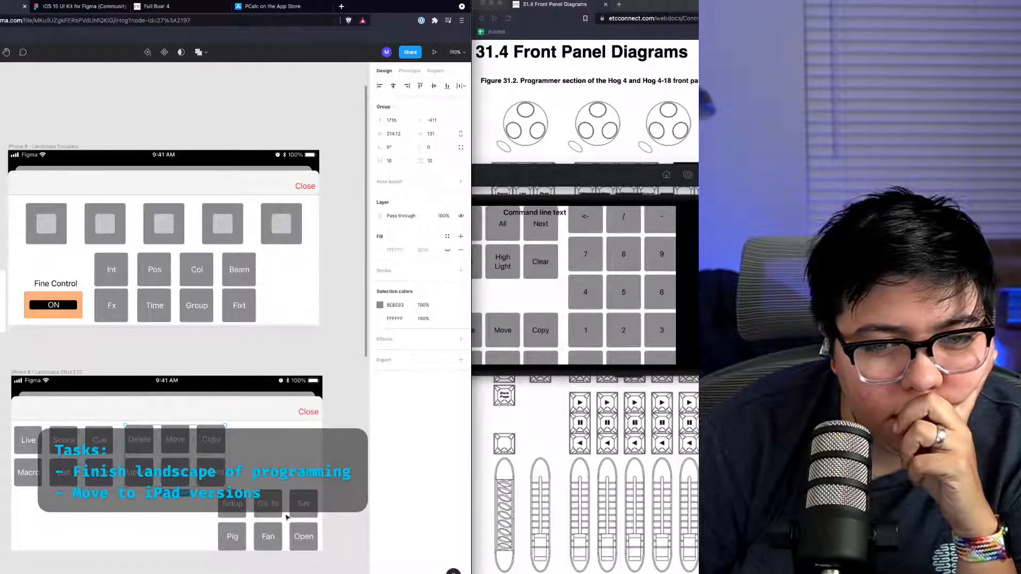
{"action": "left_click", "coordinate": [278, 502]}
{"action": "left_click", "coordinate": [284, 484]}
{"action": "left_click_drag", "start_coordinate": [273, 504], "coordinate": [275, 438]}
{"action": "left_click", "coordinate": [240, 519]}
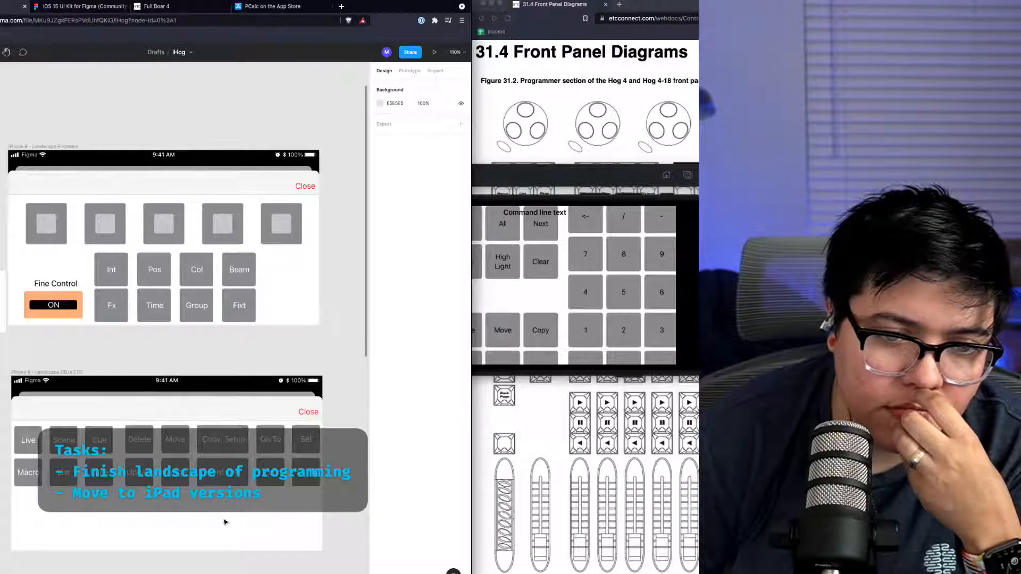
Step: Place the Delete group below the Live group and move the Setup group next to the Live group
{"action": "left_click_drag", "start_coordinate": [184, 478], "coordinate": [71, 540]}
{"action": "key", "text": "Right"}
{"action": "key", "text": "Right"}
{"action": "key", "text": "Right"}
{"action": "key", "text": "Right"}
{"action": "key", "text": "Right"}
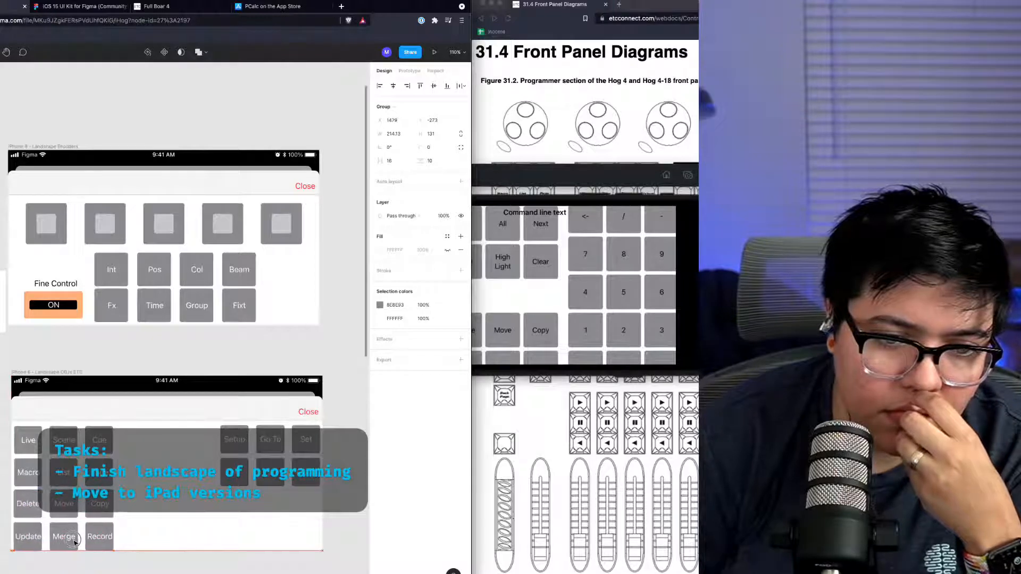
{"action": "left_click_drag", "start_coordinate": [276, 477], "coordinate": [170, 481]}
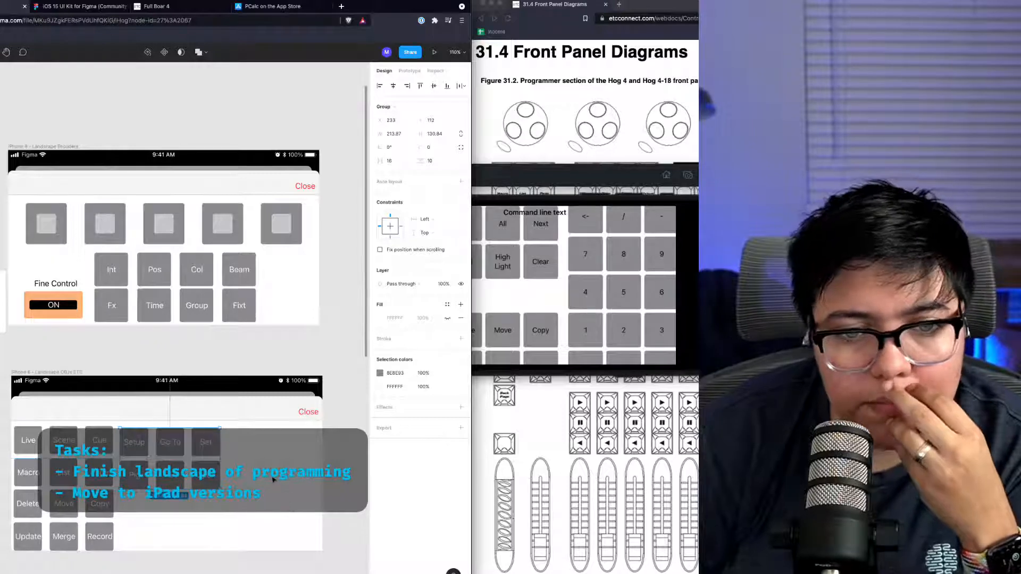
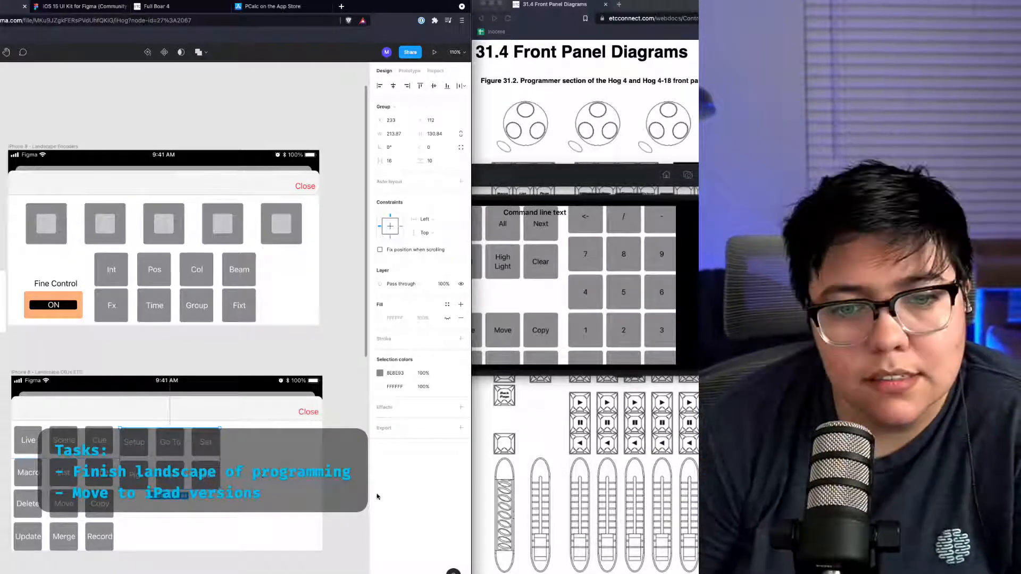
Step: Examine the object key screens of the iHog app in the iPhone simulator for layout reference
{"action": "left_click", "coordinate": [192, 526]}
{"action": "scroll", "coordinate": [193, 527], "scroll_direction": "left", "scroll_amount": 1}
{"action": "scroll", "coordinate": [192, 526], "scroll_direction": "left", "scroll_amount": 5}
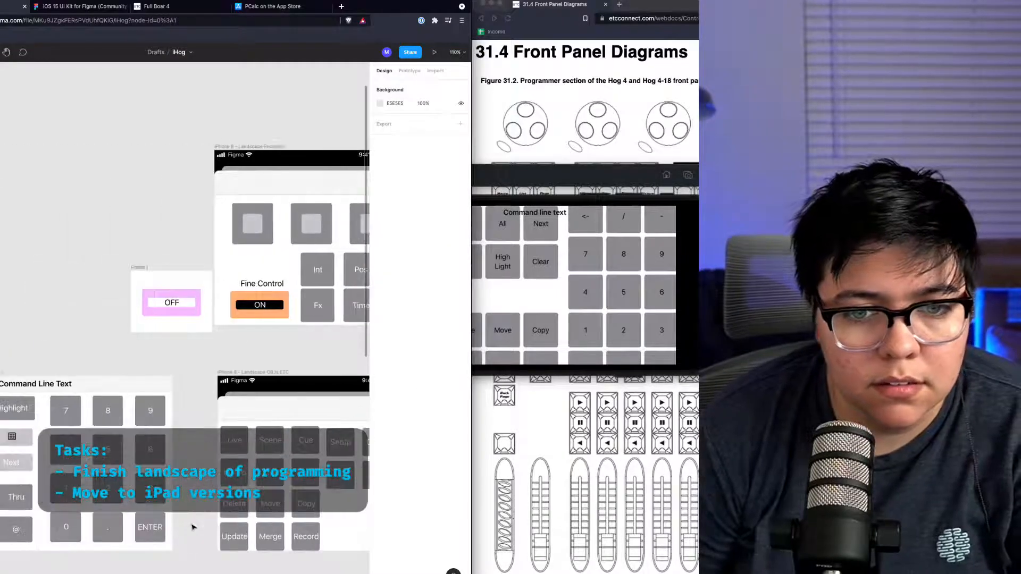
{"action": "scroll", "coordinate": [192, 524], "scroll_direction": "right", "scroll_amount": 4}
{"action": "scroll", "coordinate": [193, 514], "scroll_direction": "right", "scroll_amount": 3}
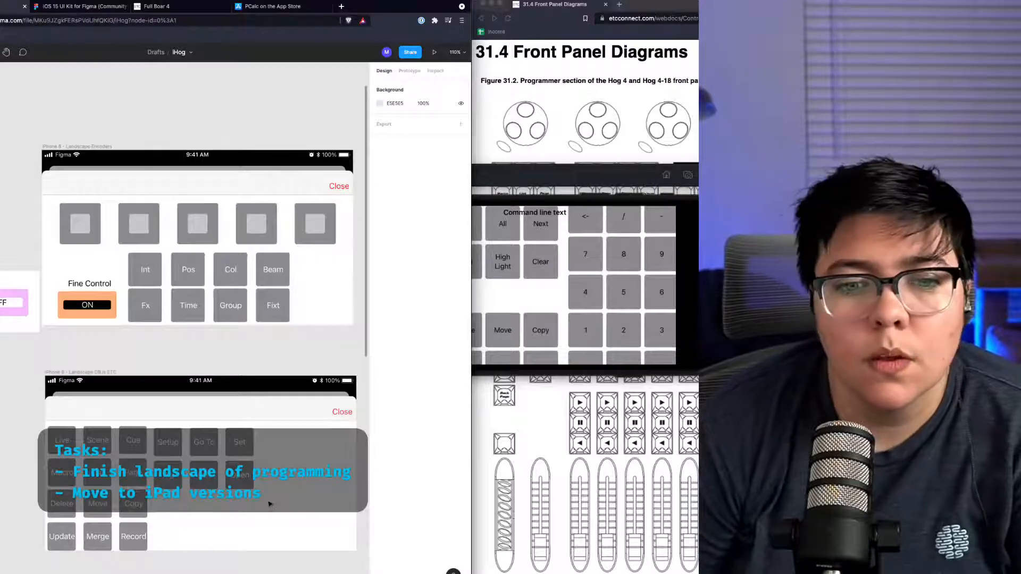
{"action": "left_click", "coordinate": [543, 296]}
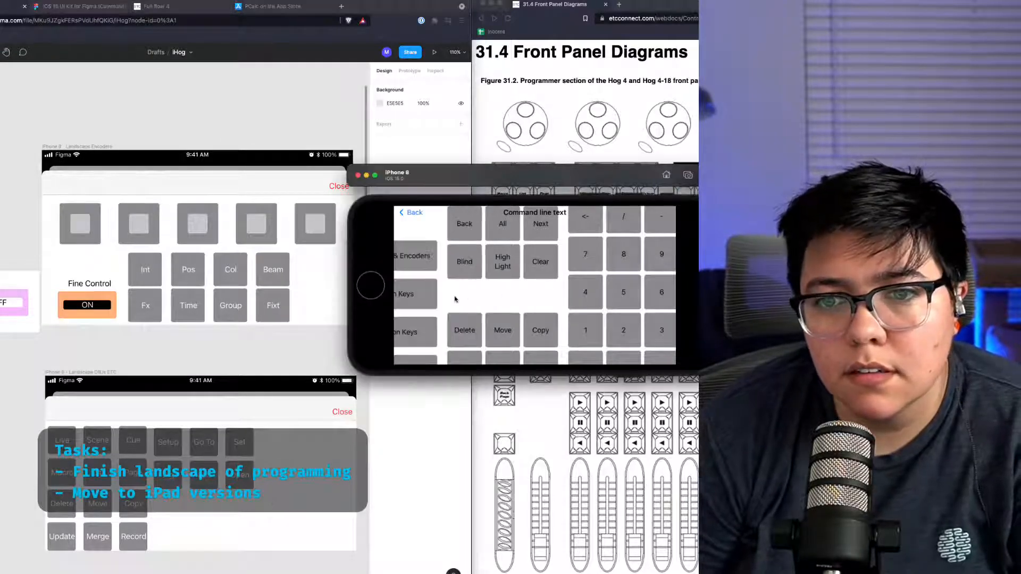
{"action": "left_click", "coordinate": [431, 288]}
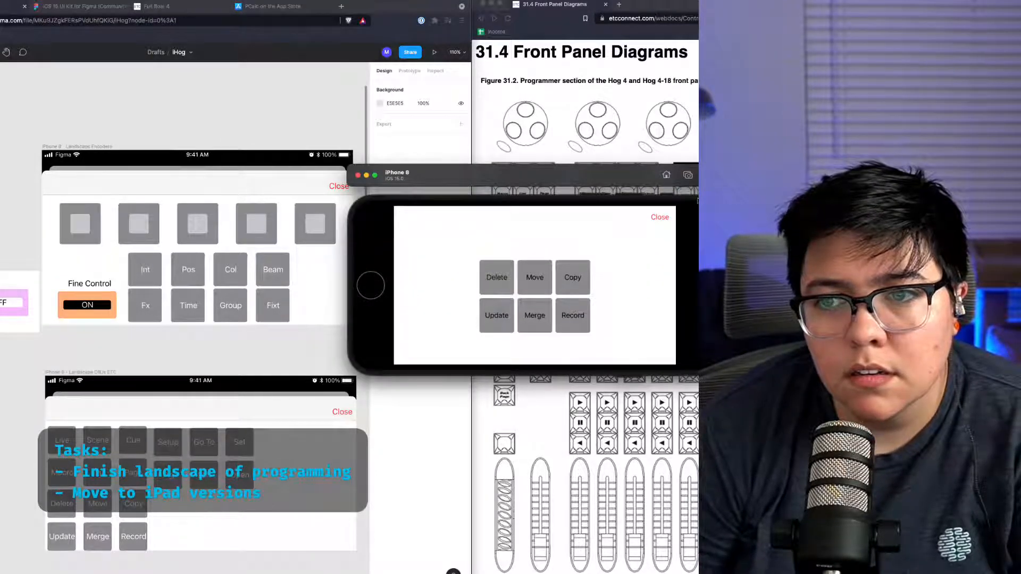
{"action": "left_click", "coordinate": [670, 219]}
{"action": "left_click", "coordinate": [434, 357]}
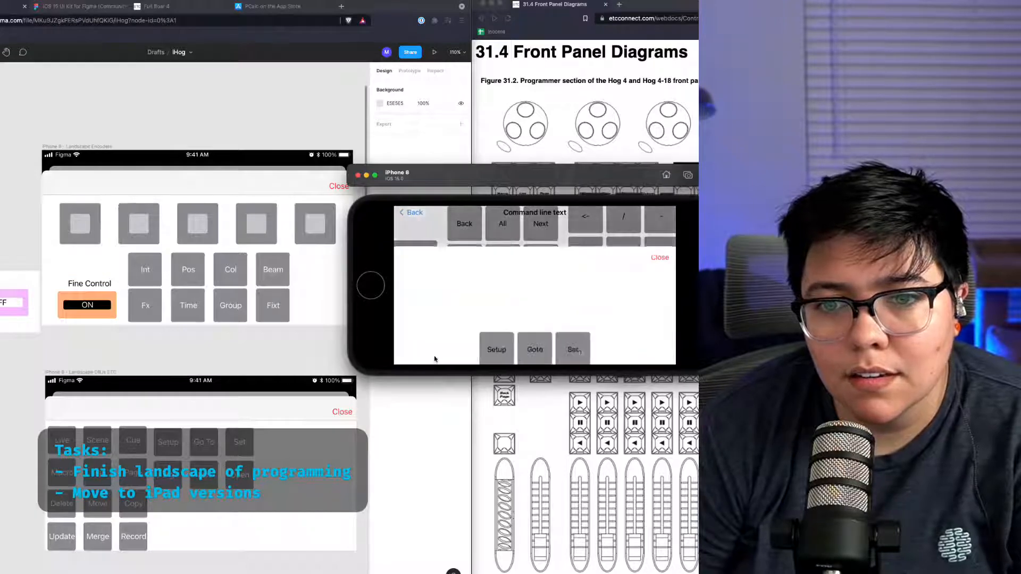
{"action": "left_click", "coordinate": [658, 217]}
{"action": "left_click", "coordinate": [411, 341]}
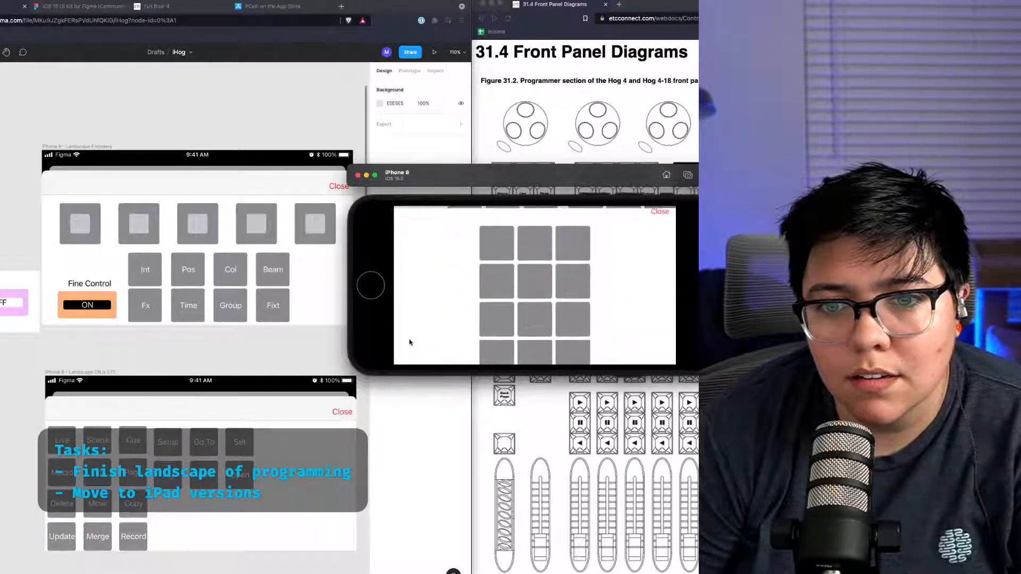
{"action": "left_click", "coordinate": [653, 212]}
{"action": "left_click", "coordinate": [187, 541]}
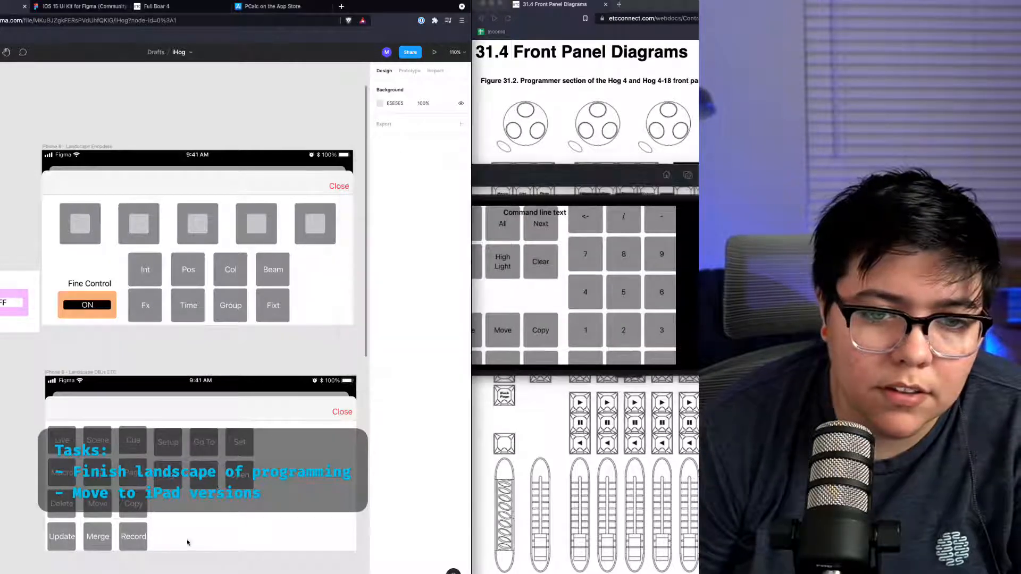
Step: Even out the button spacing inside the Live and Delete groups, nudging the Merge, Copy and Record buttons into line
{"action": "double_click", "coordinate": [84, 454]}
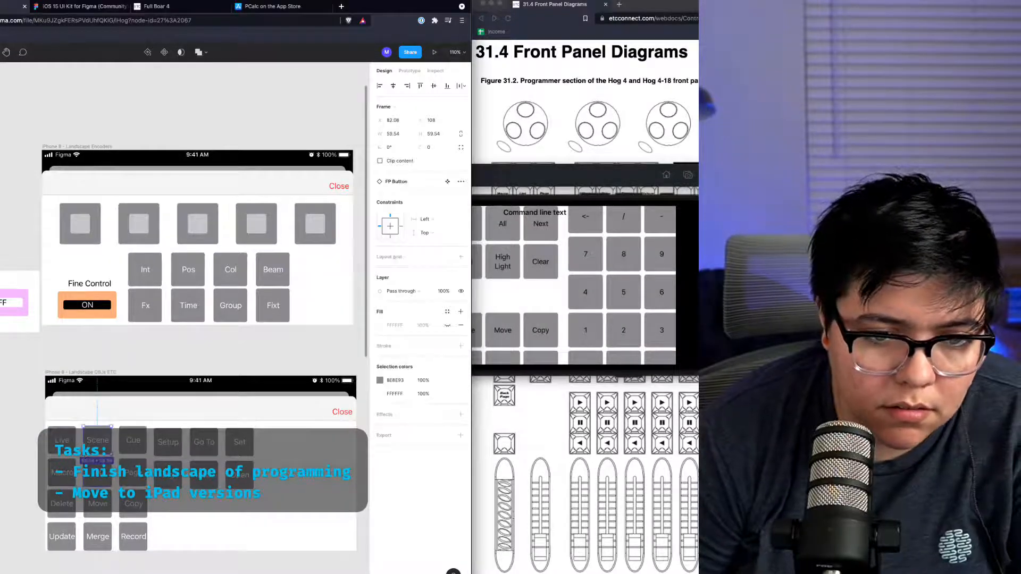
{"action": "left_click", "coordinate": [89, 470], "text": "shift"}
{"action": "left_click_drag", "start_coordinate": [101, 454], "coordinate": [122, 456]}
{"action": "left_click", "coordinate": [126, 450]}
{"action": "left_click", "coordinate": [121, 470], "text": "shift"}
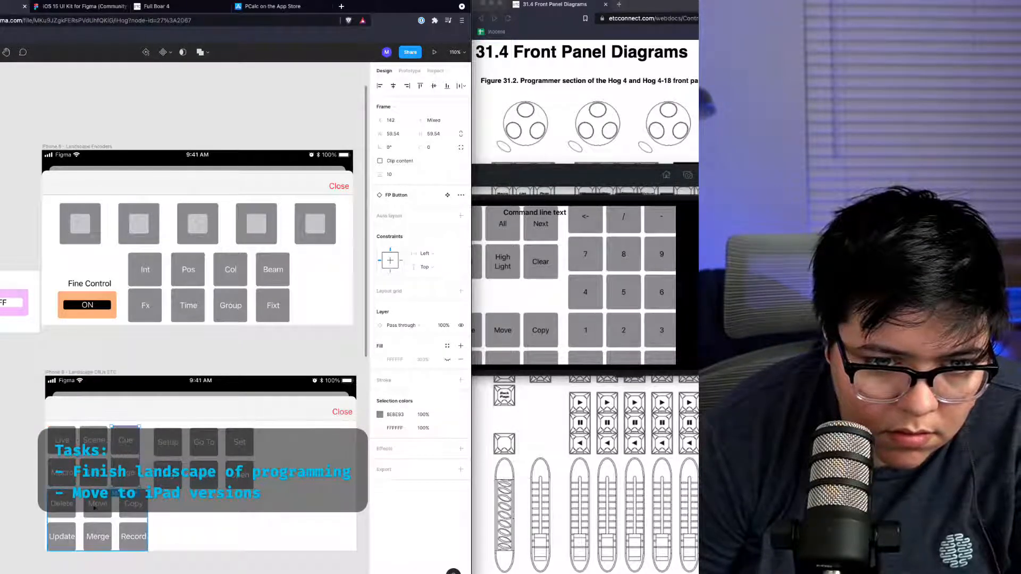
{"action": "double_click", "coordinate": [95, 509]}
{"action": "left_click", "coordinate": [92, 539], "text": "shift"}
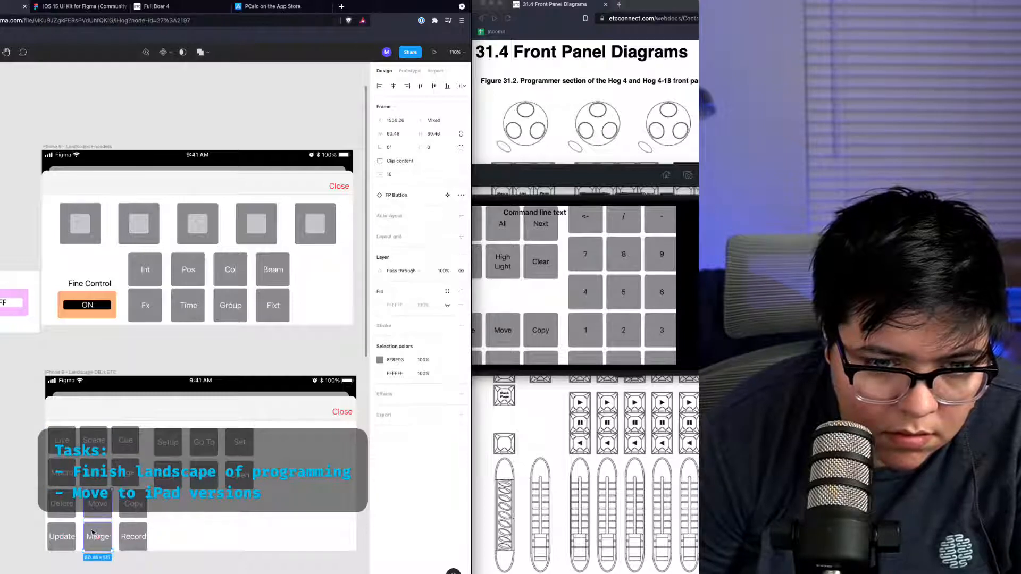
{"action": "left_click_drag", "start_coordinate": [91, 533], "coordinate": [88, 530]}
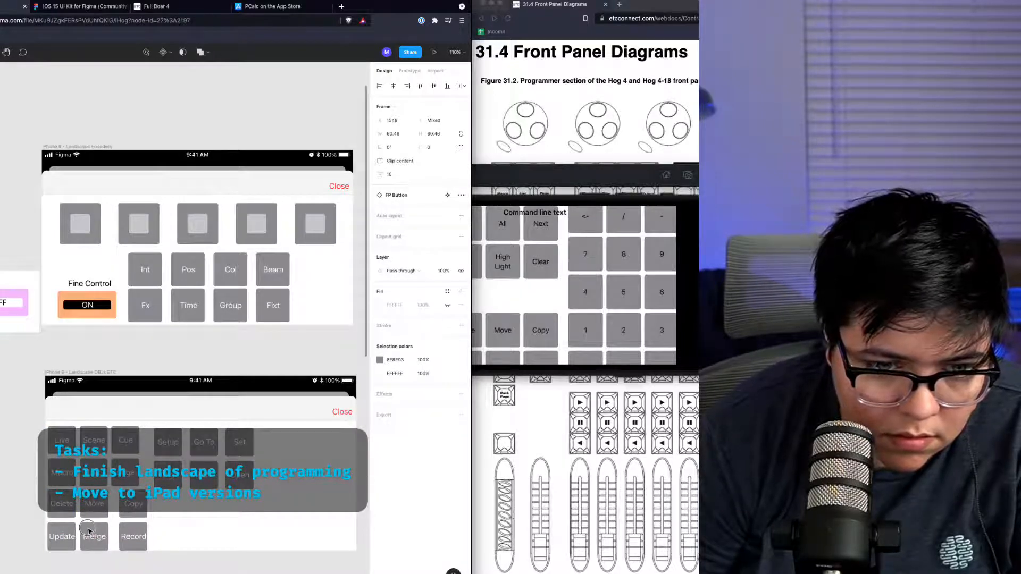
{"action": "left_click", "coordinate": [121, 515]}
{"action": "left_click", "coordinate": [123, 540], "text": "shift"}
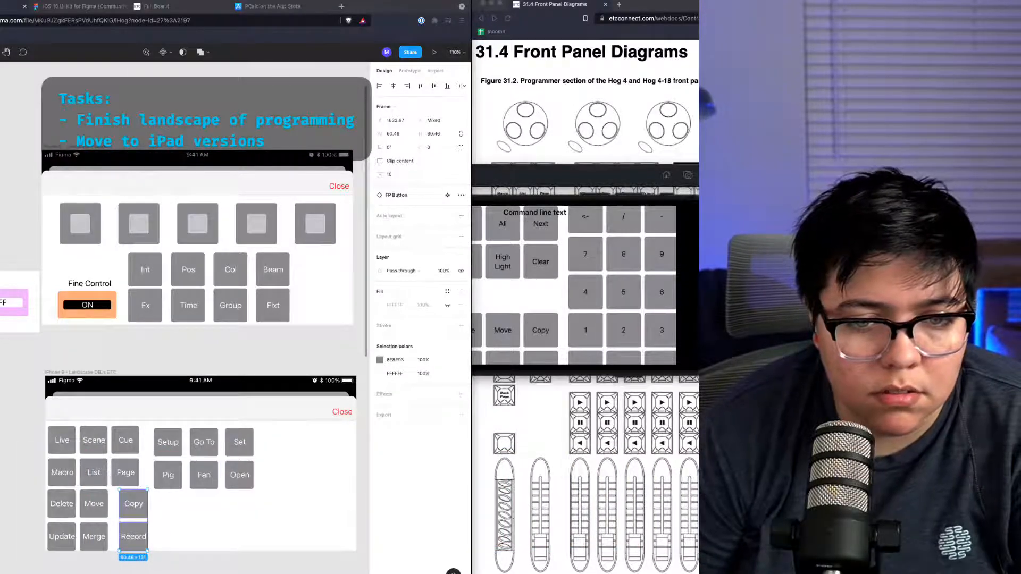
{"action": "left_click_drag", "start_coordinate": [128, 517], "coordinate": [122, 514]}
Step: Arrange the Live, Delete and Setup groups side by side in one row across the OBJs ETC frame
{"action": "left_click_drag", "start_coordinate": [246, 502], "coordinate": [197, 491]}
{"action": "left_click_drag", "start_coordinate": [120, 511], "coordinate": [228, 447]}
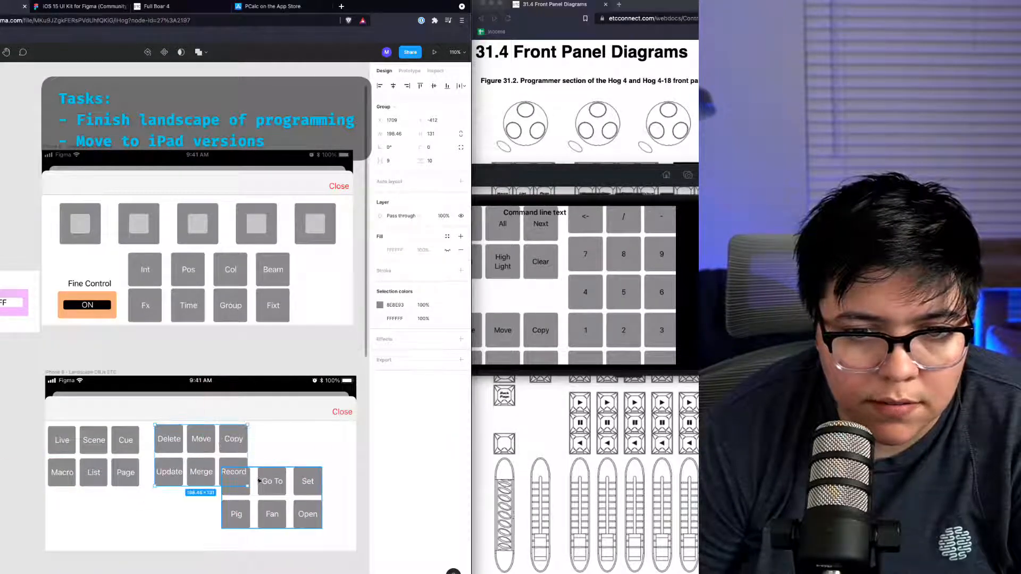
{"action": "left_click_drag", "start_coordinate": [255, 513], "coordinate": [283, 473]}
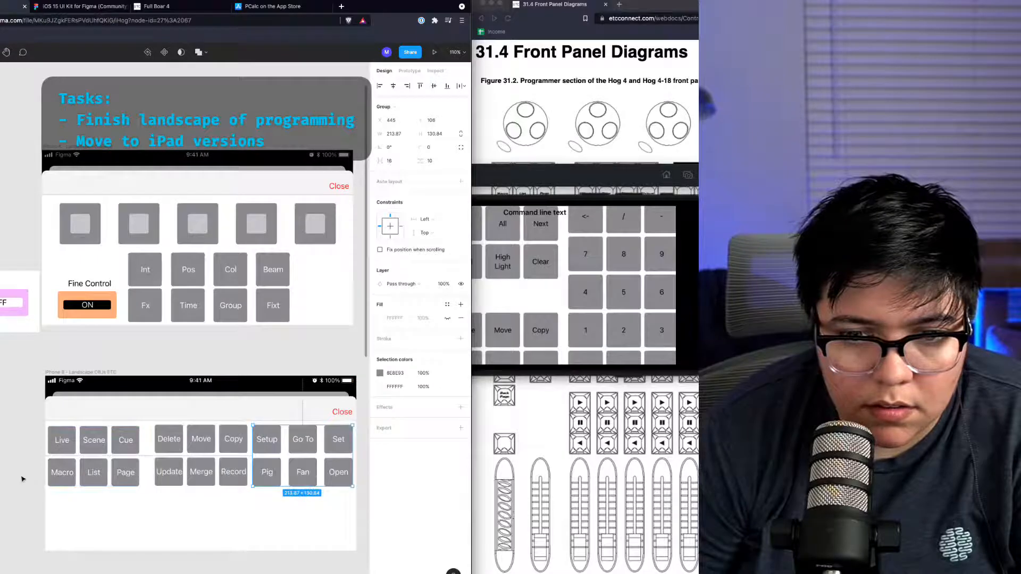
Step: Adjust the positions of the buttons inside the Setup group so its spacing matches the other groups
{"action": "double_click", "coordinate": [291, 452]}
{"action": "left_click_drag", "start_coordinate": [292, 448], "coordinate": [283, 468]}
{"action": "left_click", "coordinate": [299, 465]}
{"action": "left_click", "coordinate": [271, 468], "text": "shift"}
{"action": "left_click", "coordinate": [267, 506]}
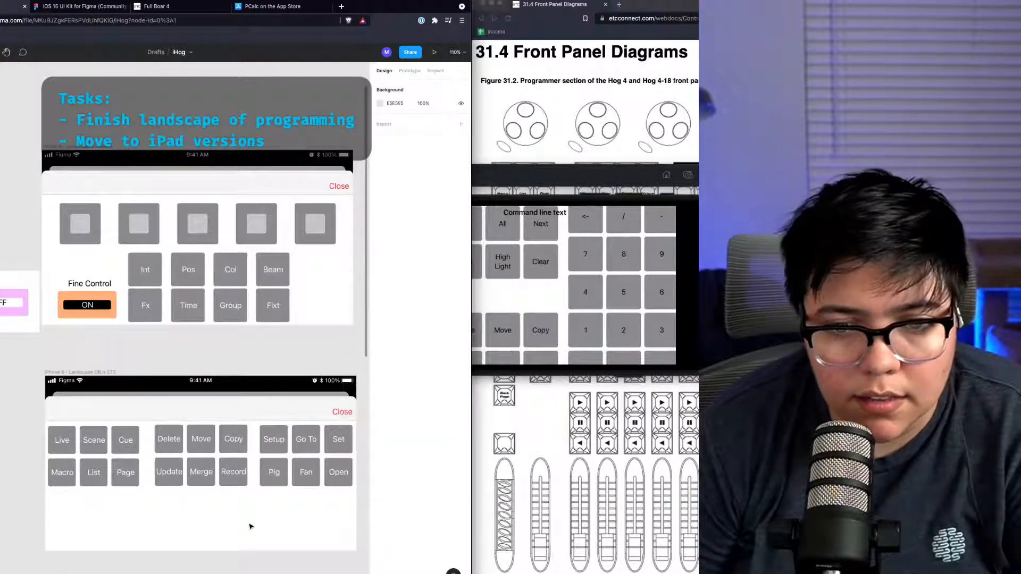
Step: Select all three button groups and move them lower in the OBJs ETC frame
{"action": "left_click_drag", "start_coordinate": [337, 506], "coordinate": [130, 476]}
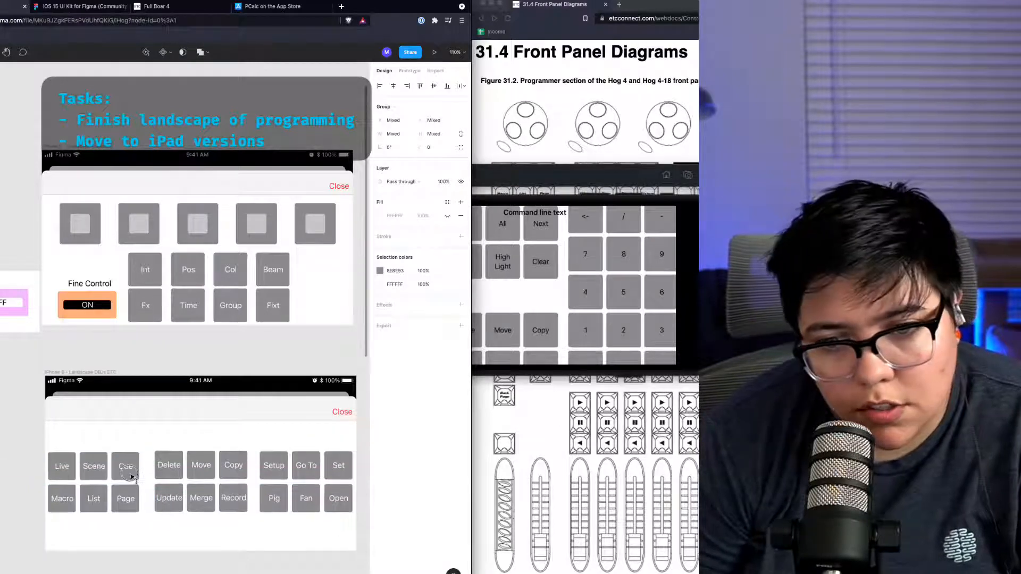
{"action": "left_click", "coordinate": [126, 556]}
Step: Browse the canvas to review the remaining portrait iPhone frames still needing landscape versions
{"action": "scroll", "coordinate": [122, 550], "scroll_direction": "down", "scroll_amount": 4}
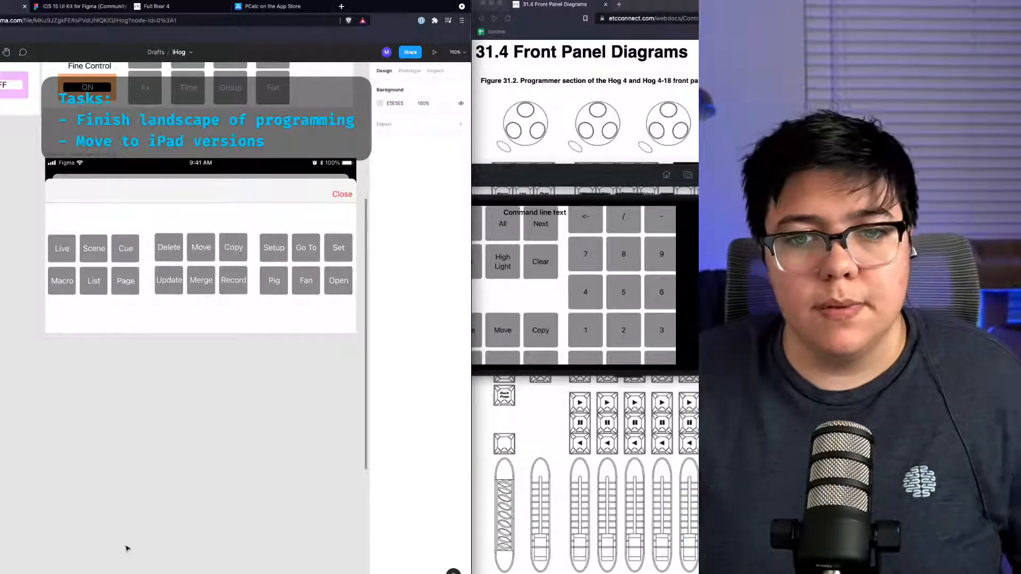
{"action": "scroll", "coordinate": [115, 478], "scroll_direction": "left", "scroll_amount": 13}
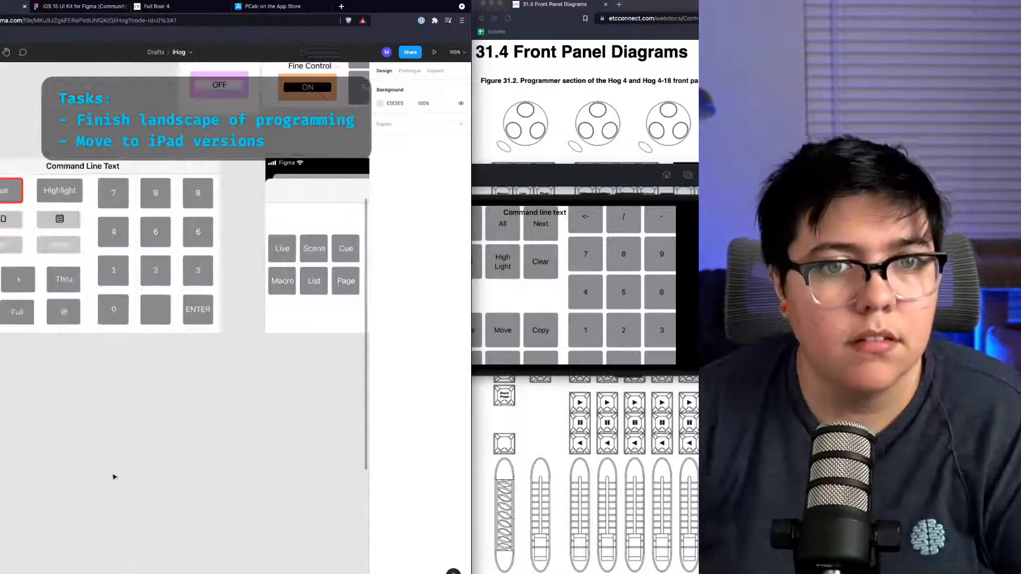
{"action": "scroll", "coordinate": [118, 510], "scroll_direction": "left", "scroll_amount": 5}
{"action": "scroll", "coordinate": [109, 524], "scroll_direction": "right", "scroll_amount": 7}
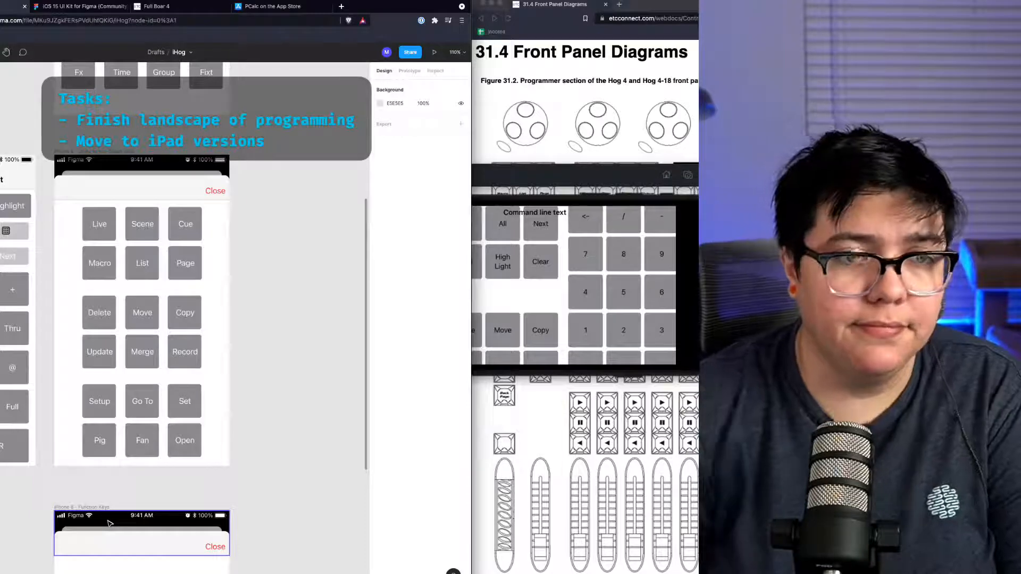
{"action": "scroll", "coordinate": [108, 523], "scroll_direction": "down", "scroll_amount": 5}
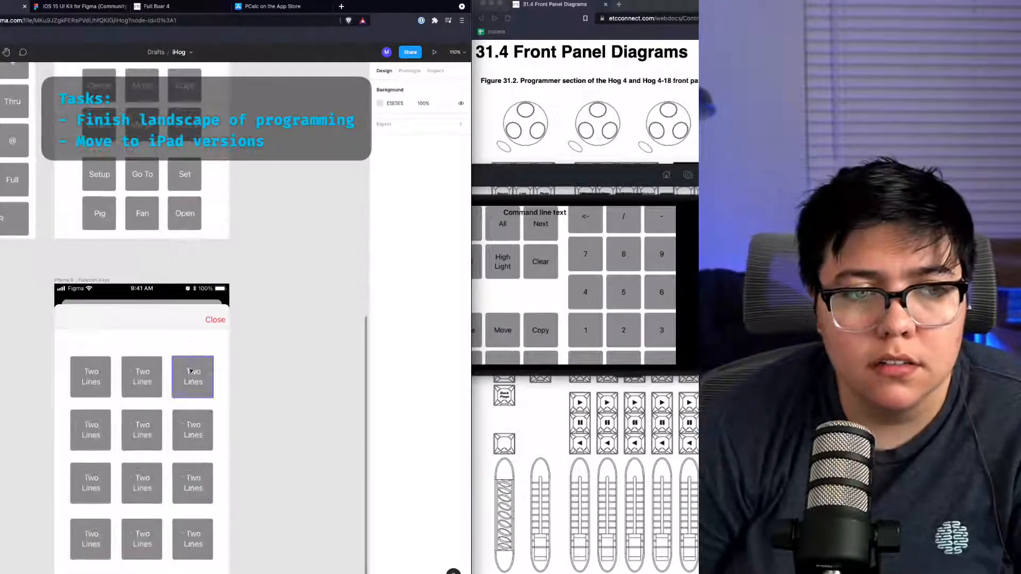
{"action": "scroll", "coordinate": [190, 370], "scroll_direction": "down", "scroll_amount": 3}
{"action": "scroll", "coordinate": [191, 370], "scroll_direction": "up", "scroll_amount": 10}
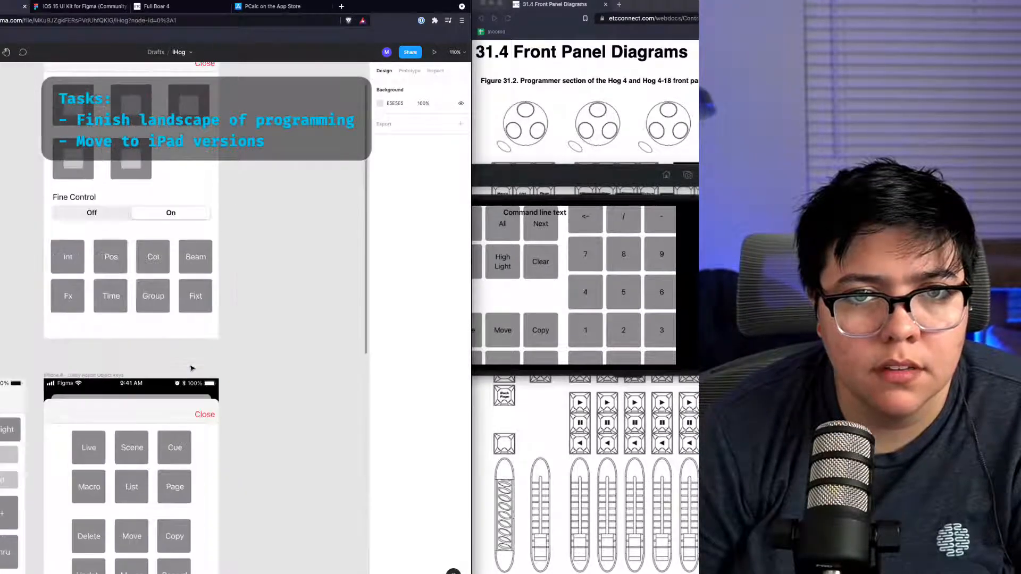
{"action": "scroll", "coordinate": [191, 367], "scroll_direction": "left", "scroll_amount": 6}
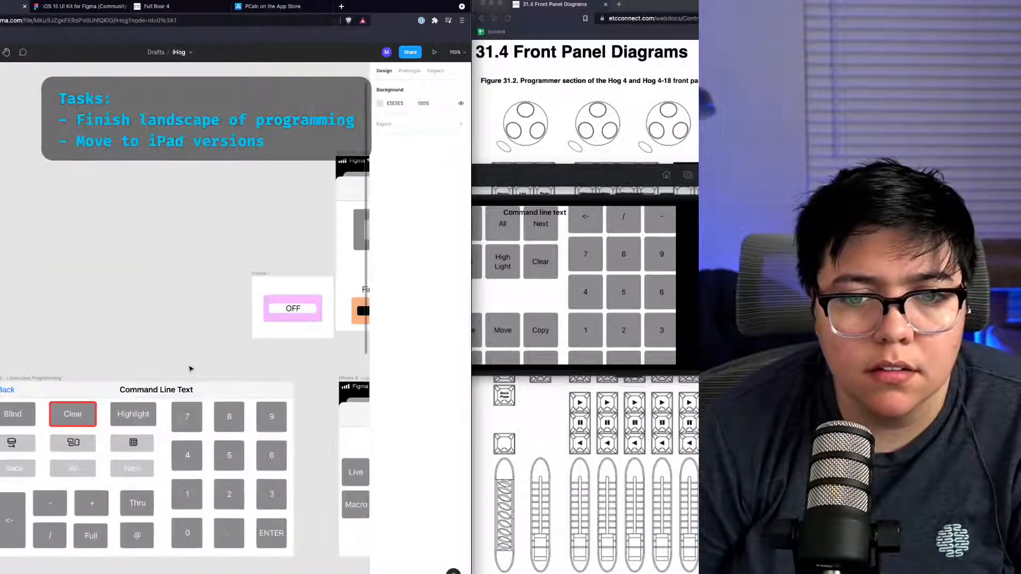
{"action": "scroll", "coordinate": [190, 369], "scroll_direction": "right", "scroll_amount": 6}
{"action": "scroll", "coordinate": [190, 369], "scroll_direction": "left", "scroll_amount": 10}
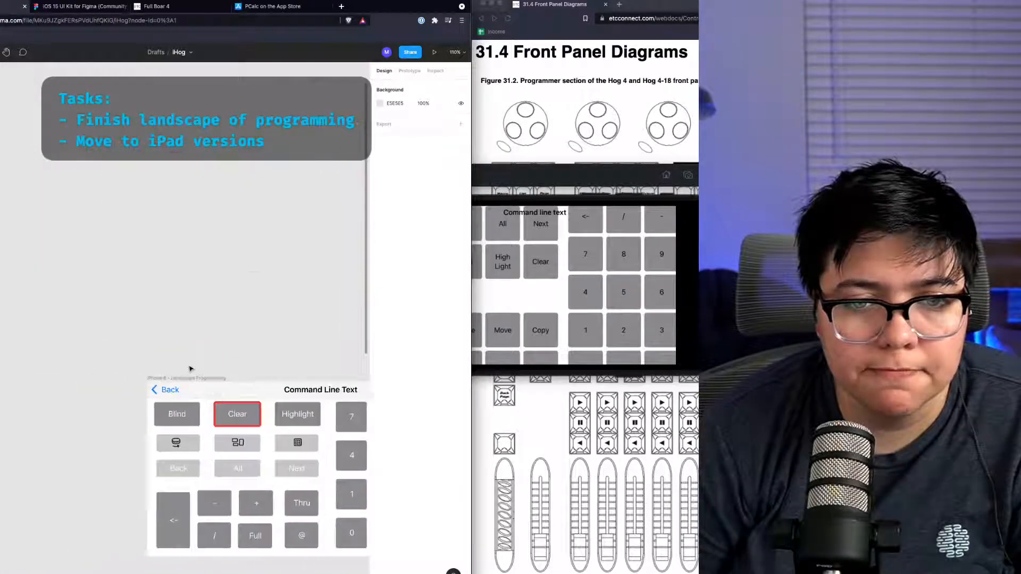
{"action": "scroll", "coordinate": [190, 369], "scroll_direction": "right", "scroll_amount": 4}
{"action": "scroll", "coordinate": [190, 369], "scroll_direction": "left", "scroll_amount": 3}
{"action": "scroll", "coordinate": [190, 369], "scroll_direction": "up", "scroll_amount": 2}
{"action": "scroll", "coordinate": [190, 369], "scroll_direction": "down", "scroll_amount": 5}
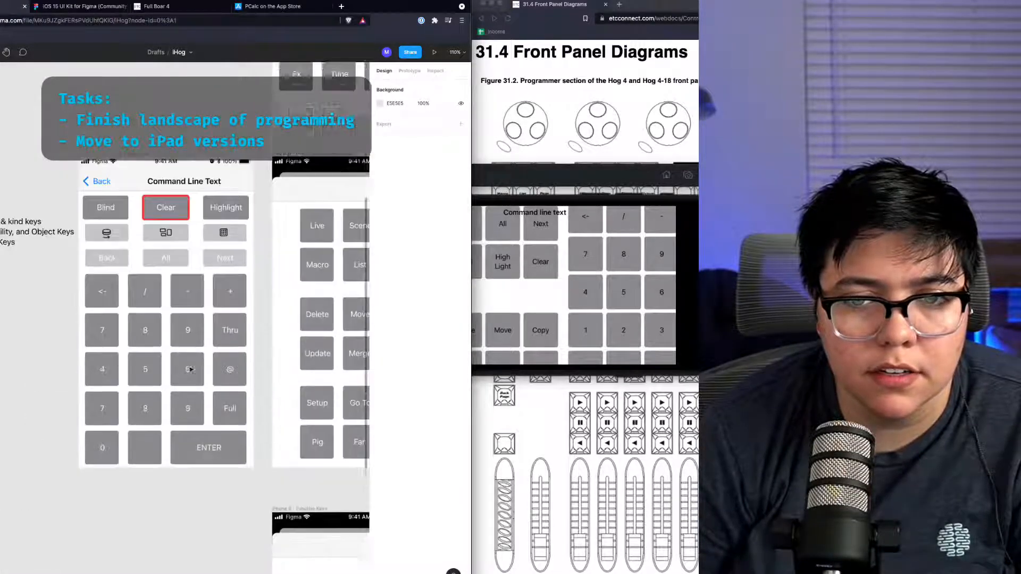
{"action": "scroll", "coordinate": [190, 369], "scroll_direction": "down", "scroll_amount": 5}
{"action": "scroll", "coordinate": [190, 369], "scroll_direction": "right", "scroll_amount": 5}
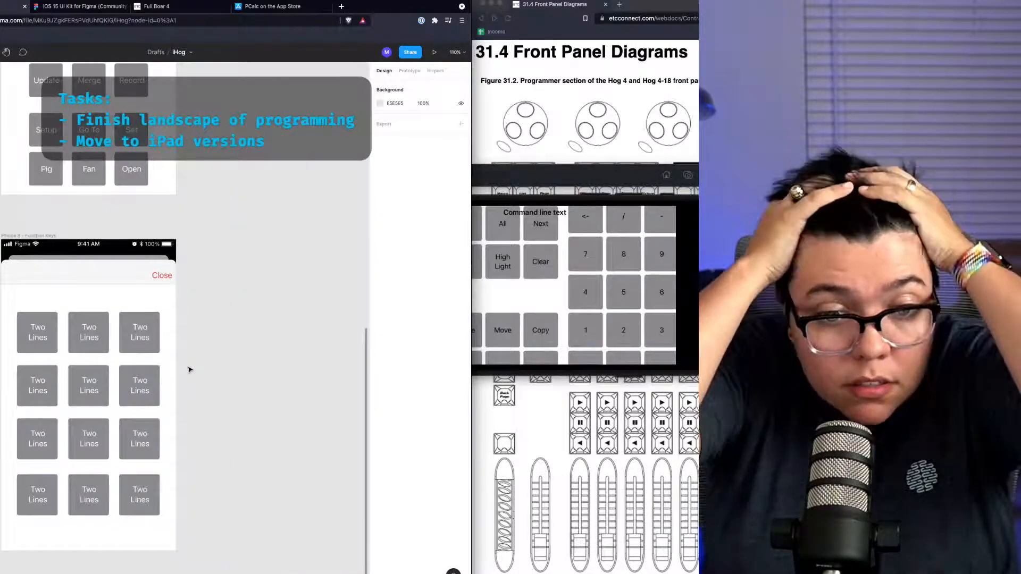
{"action": "scroll", "coordinate": [203, 246], "scroll_direction": "right", "scroll_amount": 2}
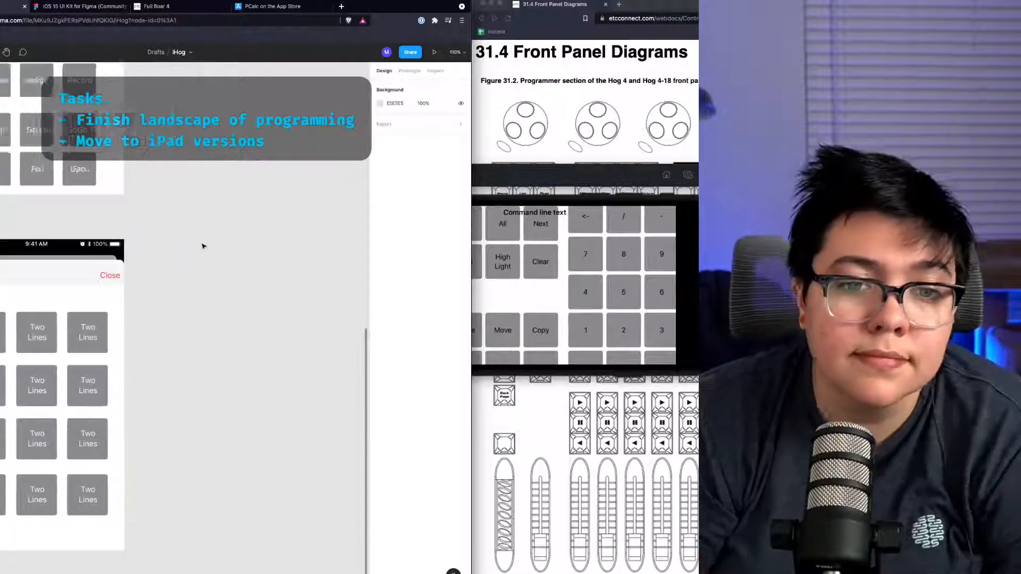
{"action": "scroll", "coordinate": [202, 246], "scroll_direction": "left", "scroll_amount": 5}
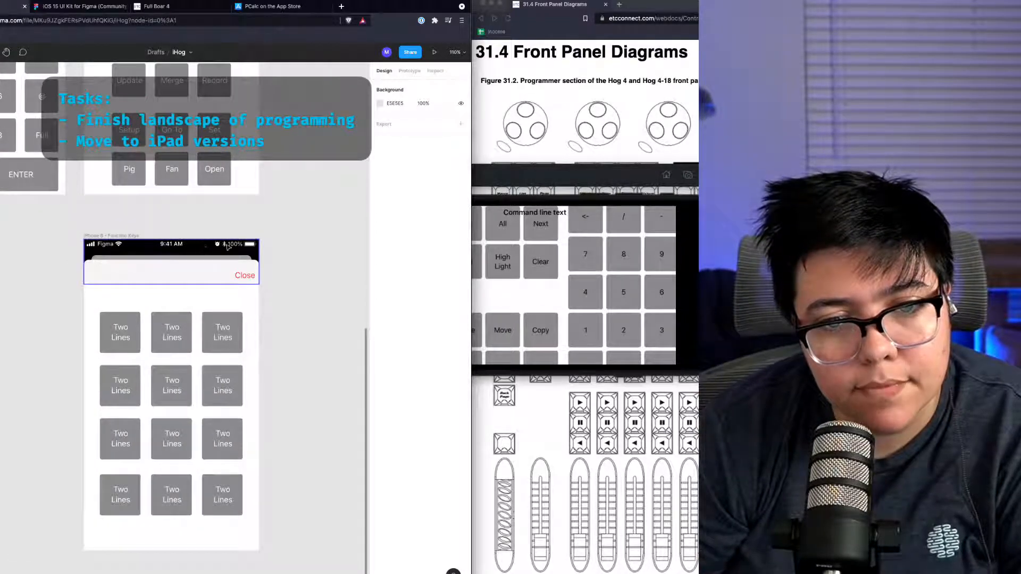
{"action": "scroll", "coordinate": [346, 246], "scroll_direction": "right", "scroll_amount": 5}
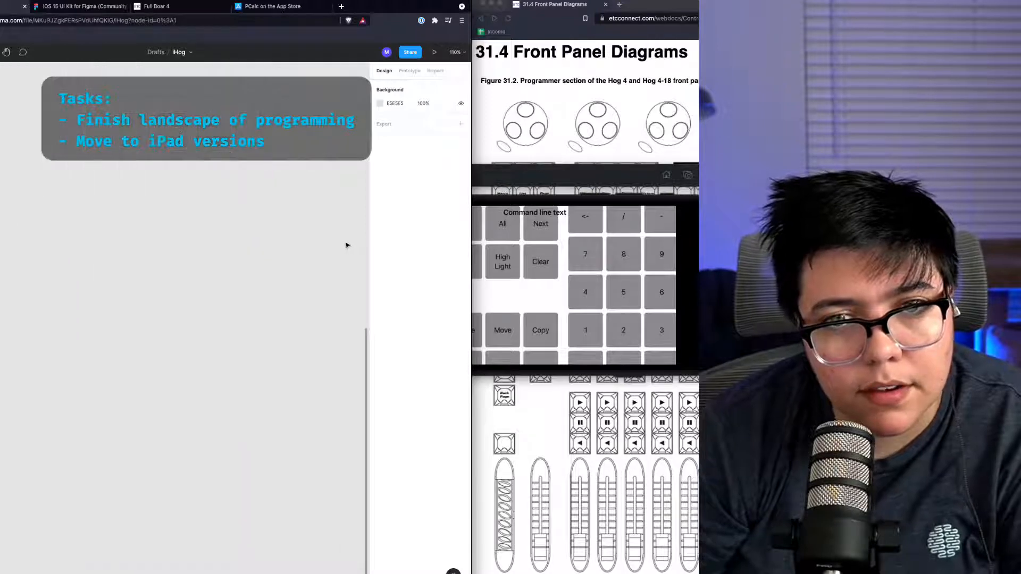
{"action": "scroll", "coordinate": [319, 253], "scroll_direction": "left", "scroll_amount": 6}
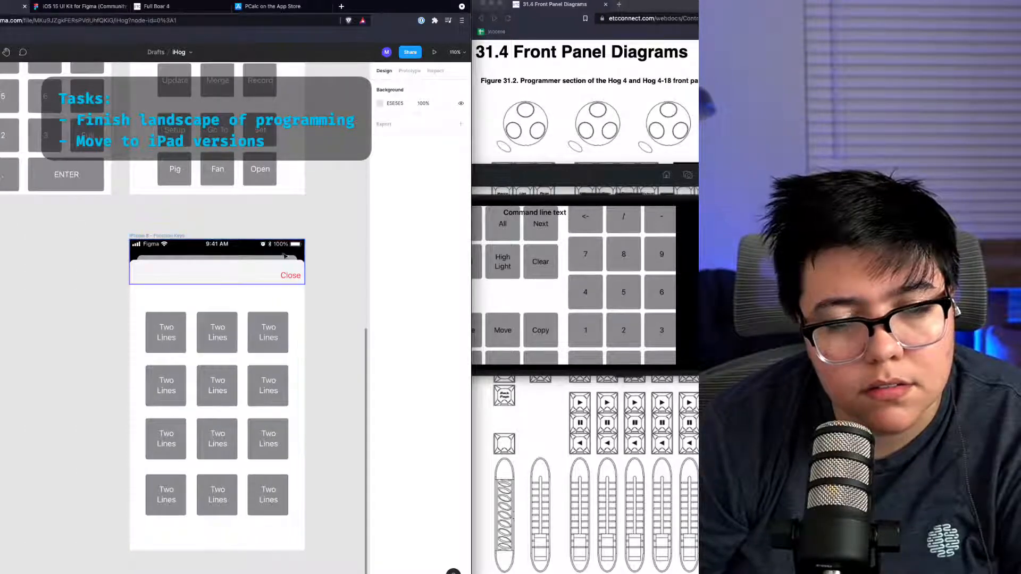
Step: Copy the Function Keys frame, paste it below the OBJs ETC frame, and switch the copy to landscape orientation
{"action": "left_click", "coordinate": [166, 237]}
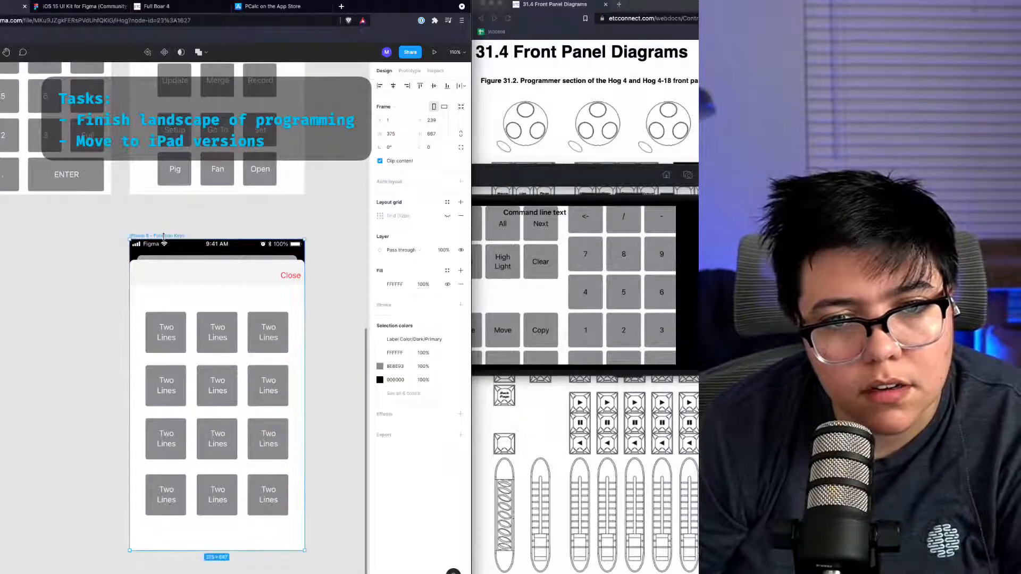
{"action": "scroll", "coordinate": [293, 266], "scroll_direction": "right", "scroll_amount": 5}
{"action": "scroll", "coordinate": [291, 266], "scroll_direction": "right", "scroll_amount": 2}
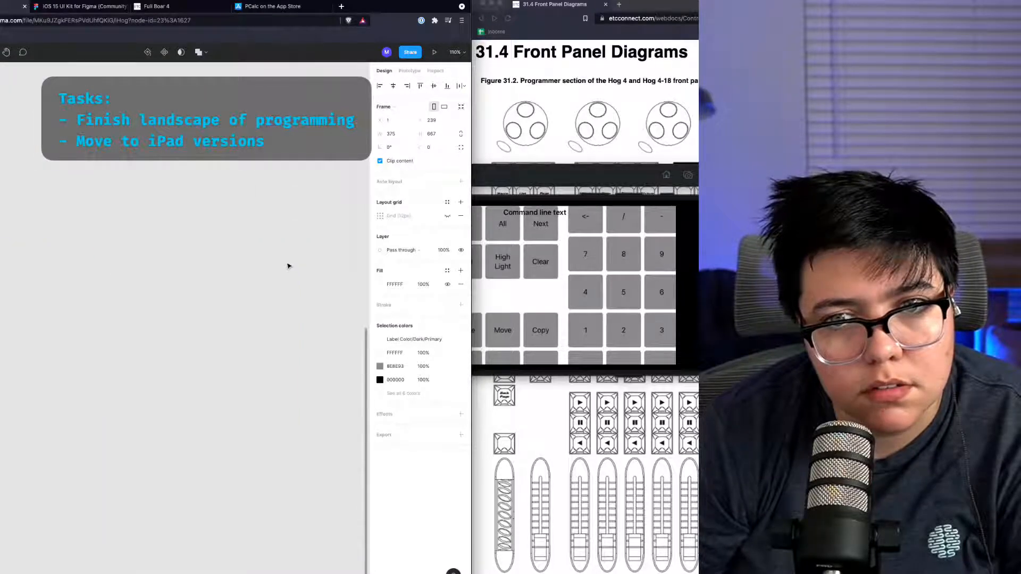
{"action": "scroll", "coordinate": [288, 266], "scroll_direction": "up", "scroll_amount": 6}
{"action": "scroll", "coordinate": [255, 267], "scroll_direction": "left", "scroll_amount": 2}
{"action": "scroll", "coordinate": [225, 272], "scroll_direction": "right", "scroll_amount": 8}
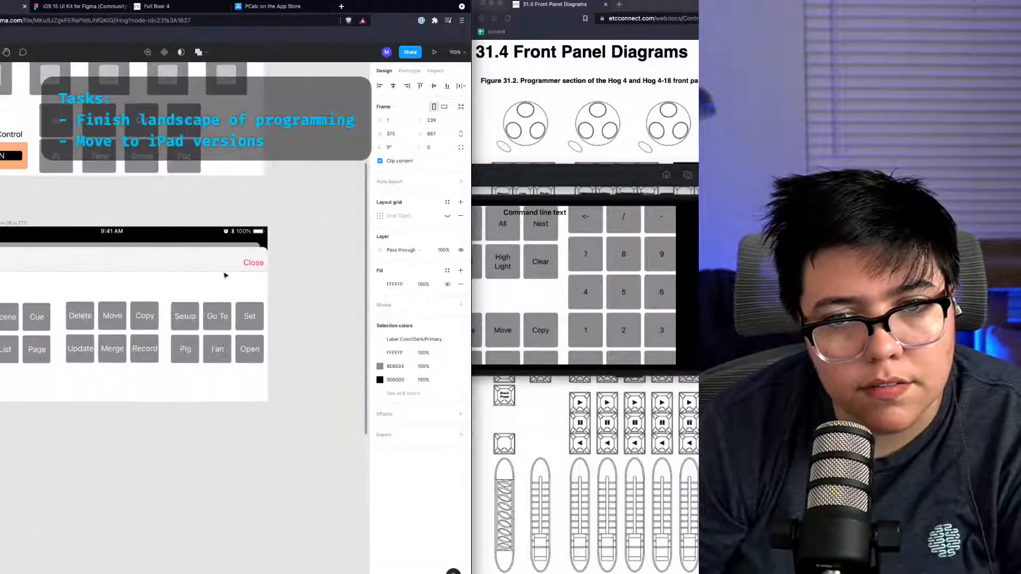
{"action": "key", "text": "ctrl+v"}
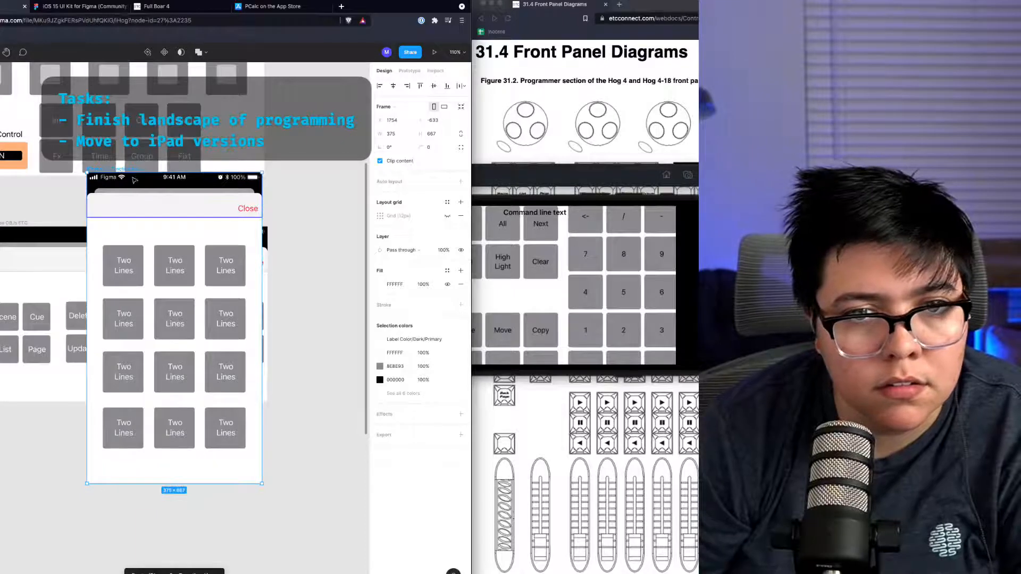
{"action": "left_click_drag", "start_coordinate": [135, 173], "coordinate": [65, 443]}
{"action": "left_click", "coordinate": [444, 107]}
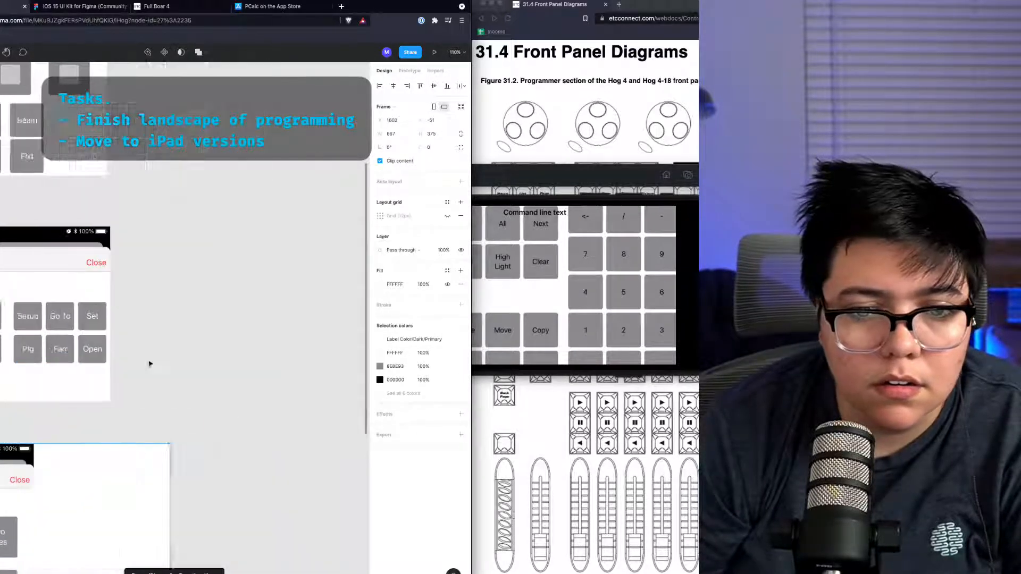
{"action": "scroll", "coordinate": [149, 362], "scroll_direction": "left", "scroll_amount": 8}
{"action": "scroll", "coordinate": [152, 366], "scroll_direction": "down", "scroll_amount": 3}
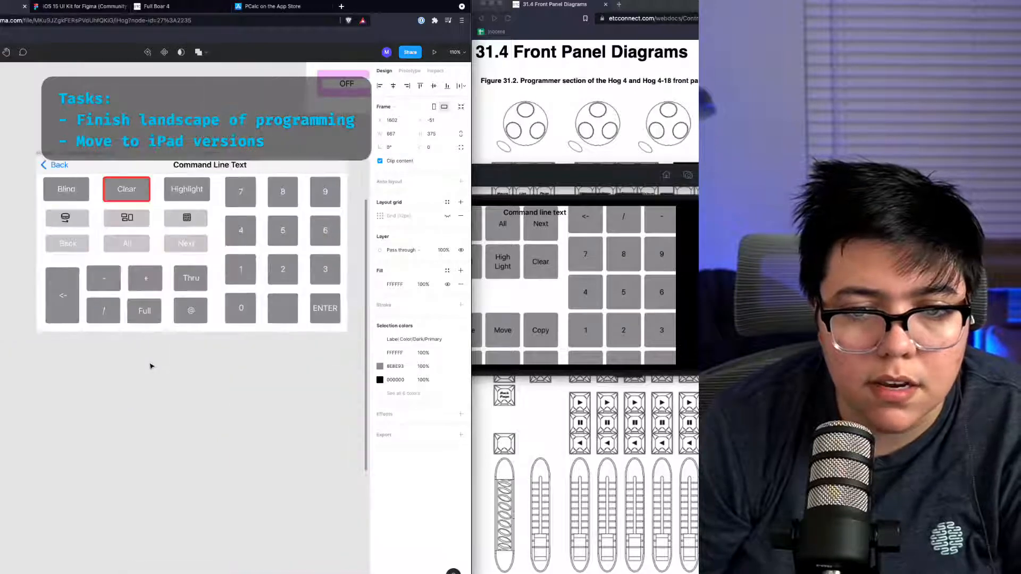
Step: Stretch the top navigation bar across the full width of the landscape Function Keys frame
{"action": "scroll", "coordinate": [151, 365], "scroll_direction": "right", "scroll_amount": 5}
{"action": "scroll", "coordinate": [152, 365], "scroll_direction": "right", "scroll_amount": 3}
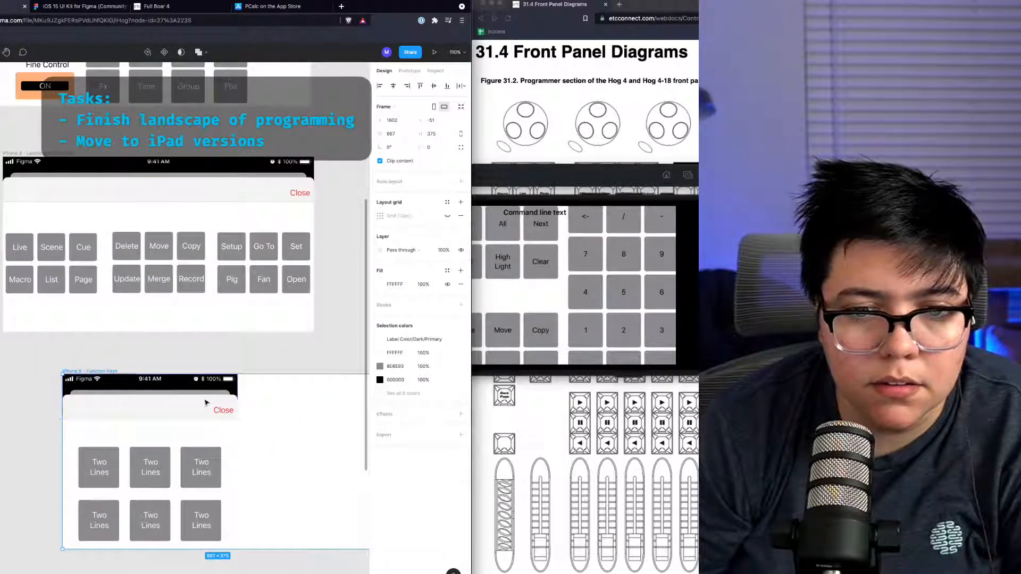
{"action": "left_click", "coordinate": [234, 399]}
{"action": "left_click_drag", "start_coordinate": [239, 394], "coordinate": [356, 394]}
{"action": "scroll", "coordinate": [295, 408], "scroll_direction": "right", "scroll_amount": 7}
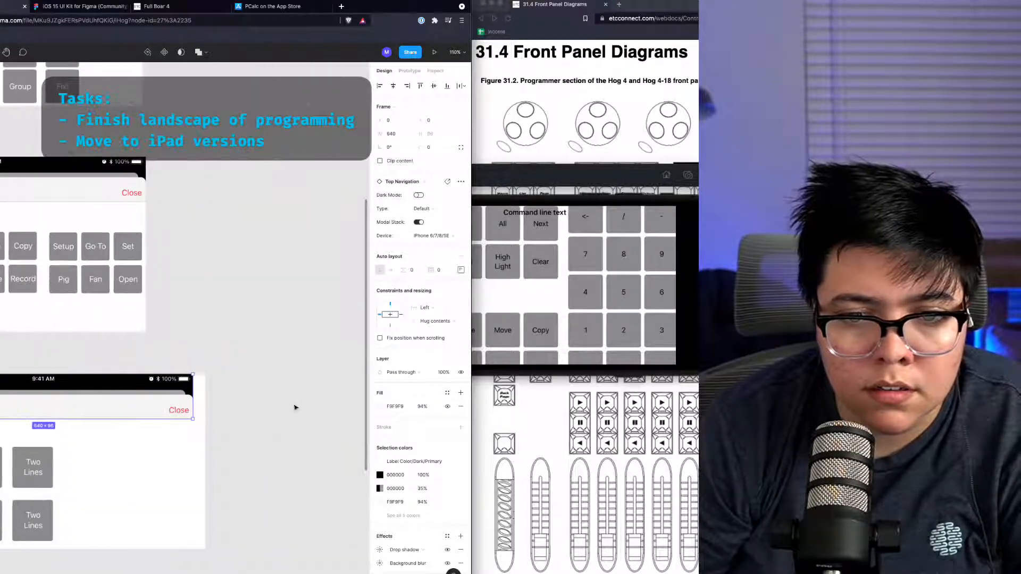
{"action": "left_click_drag", "start_coordinate": [192, 392], "coordinate": [207, 392]}
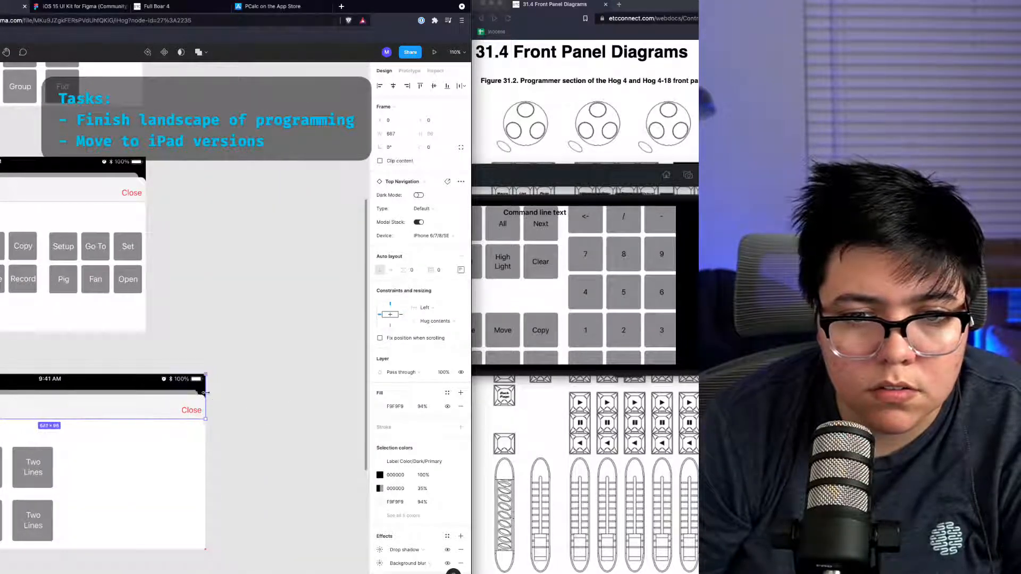
{"action": "scroll", "coordinate": [120, 405], "scroll_direction": "left", "scroll_amount": 3}
{"action": "scroll", "coordinate": [121, 405], "scroll_direction": "left", "scroll_amount": 7}
{"action": "left_click", "coordinate": [216, 471]}
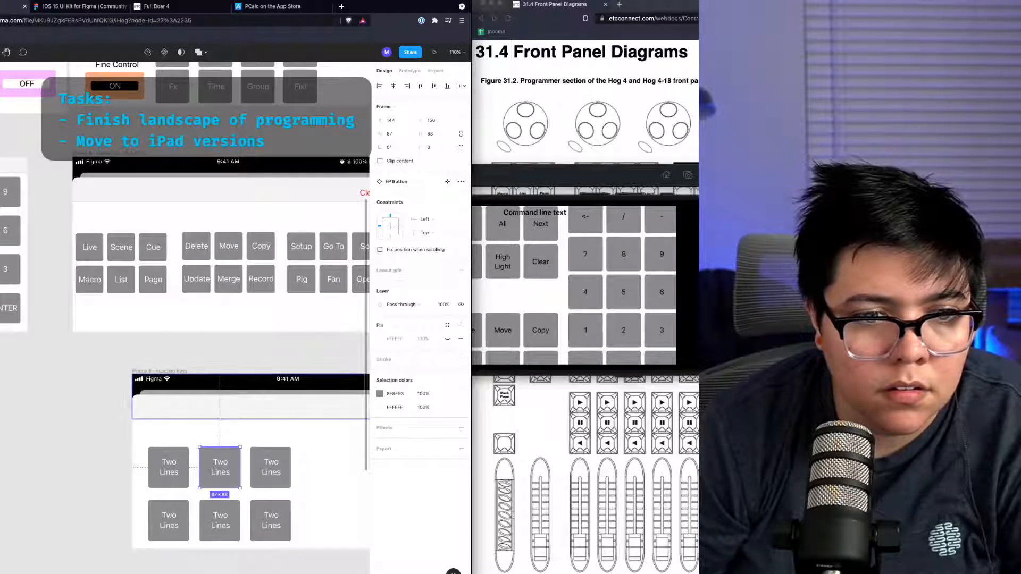
{"action": "left_click", "coordinate": [0, 288], "text": "shift"}
{"action": "scroll", "coordinate": [327, 459], "scroll_direction": "down", "scroll_amount": 5}
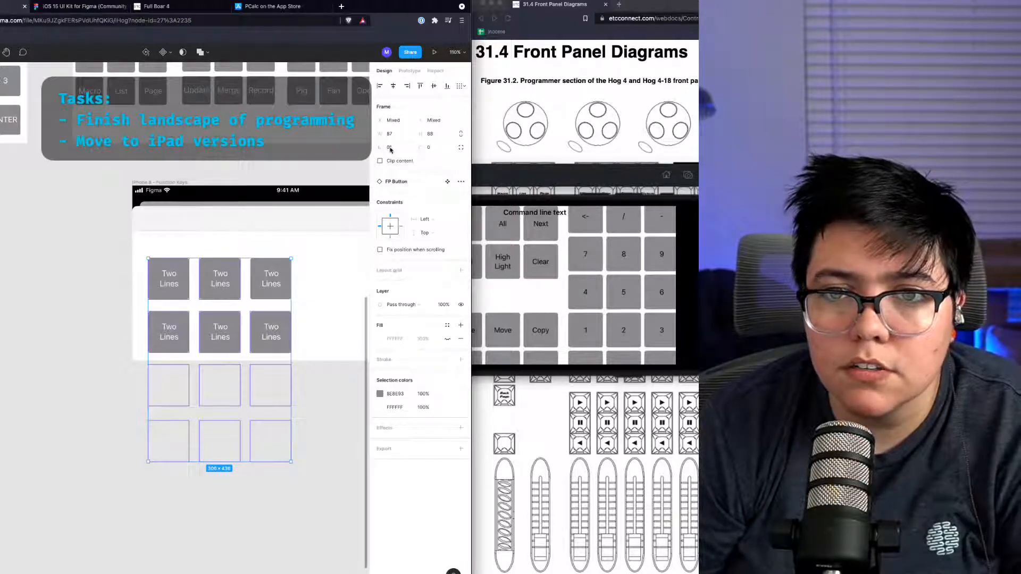
{"action": "type", "text": "90"}
{"action": "key", "text": "Return"}
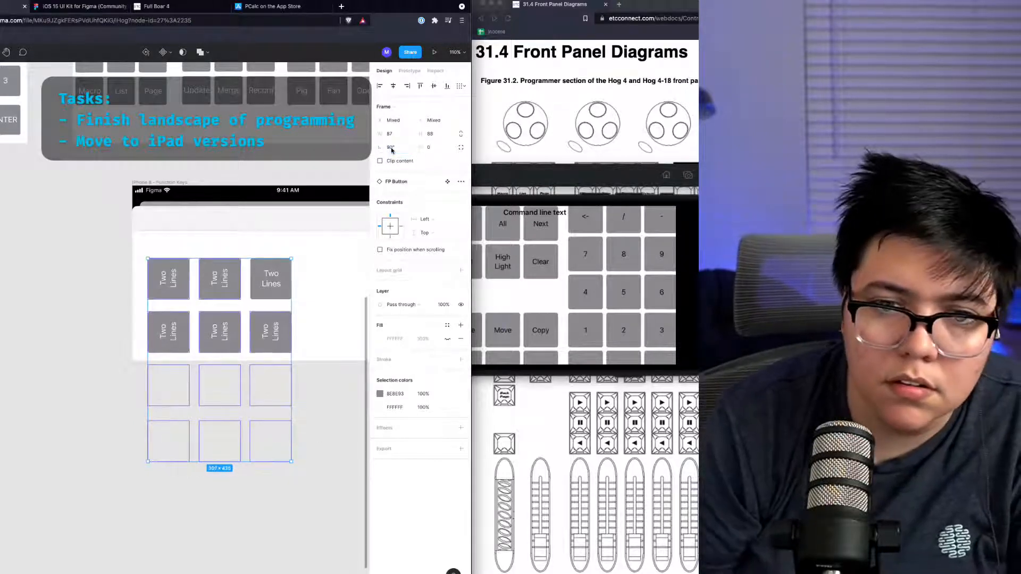
{"action": "key", "text": "super+z"}
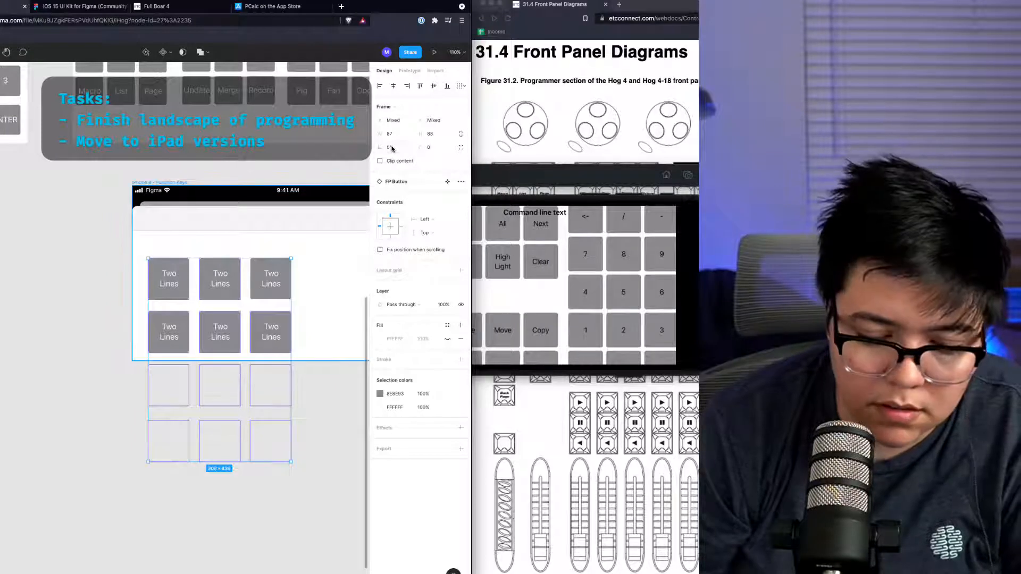
Step: Group the Function Keys button grid and rotate the group 90°
{"action": "key", "text": "super+g"}
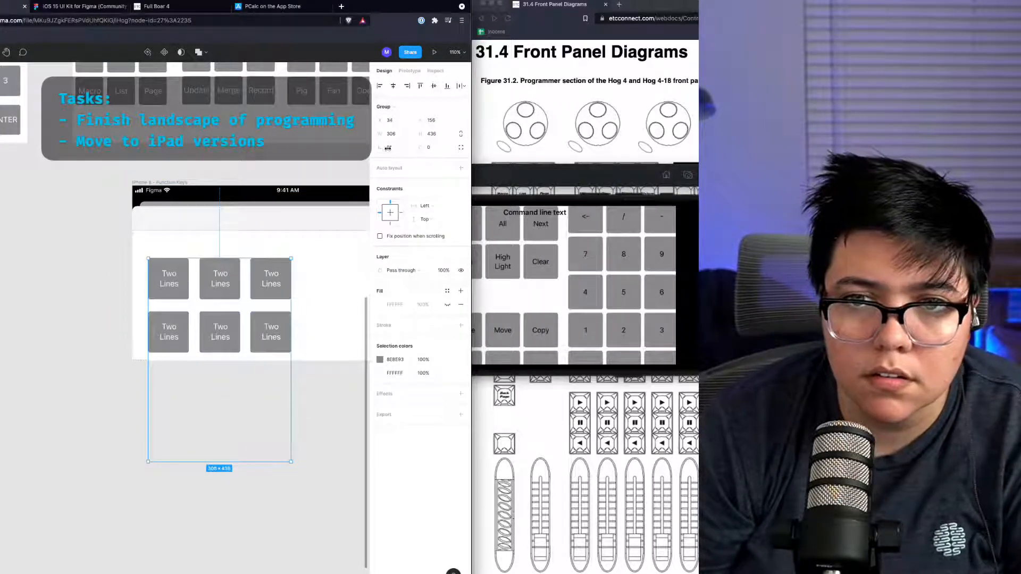
{"action": "left_click_drag", "start_coordinate": [378, 153], "coordinate": [363, 152]}
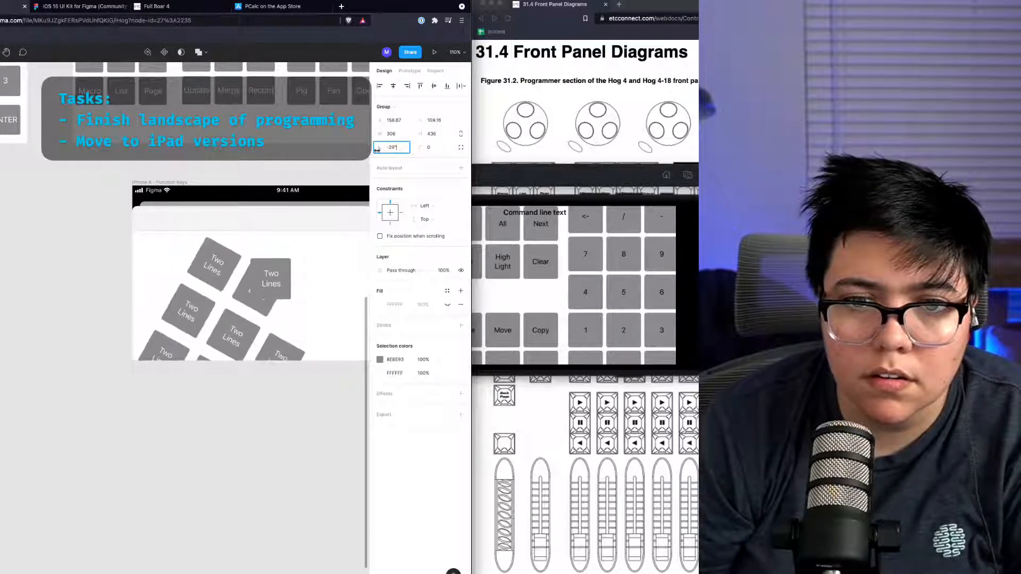
{"action": "key", "text": "super+z"}
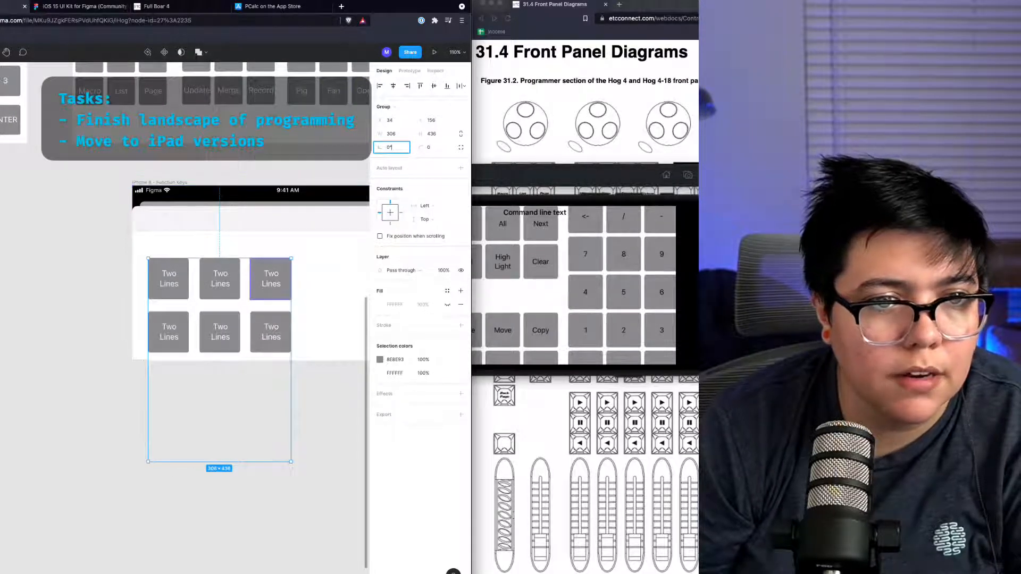
{"action": "double_click", "coordinate": [272, 279]}
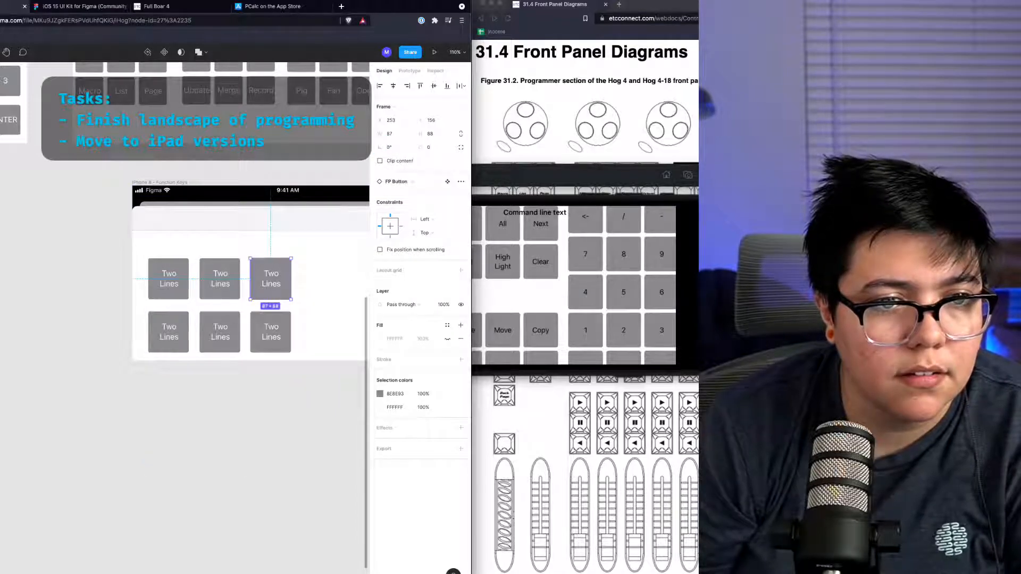
{"action": "left_click_drag", "start_coordinate": [271, 279], "coordinate": [272, 278]}
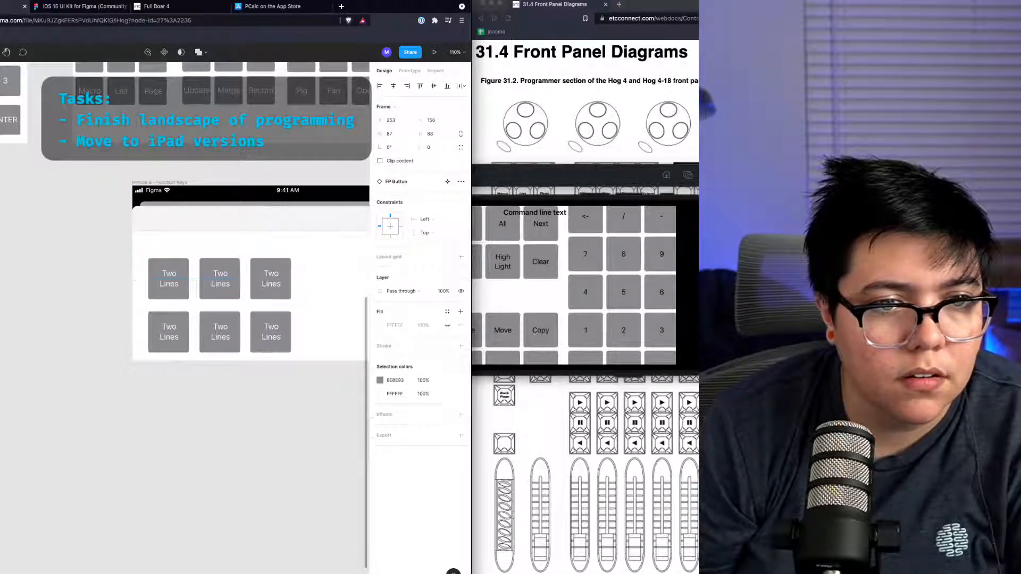
{"action": "key", "text": "Escape"}
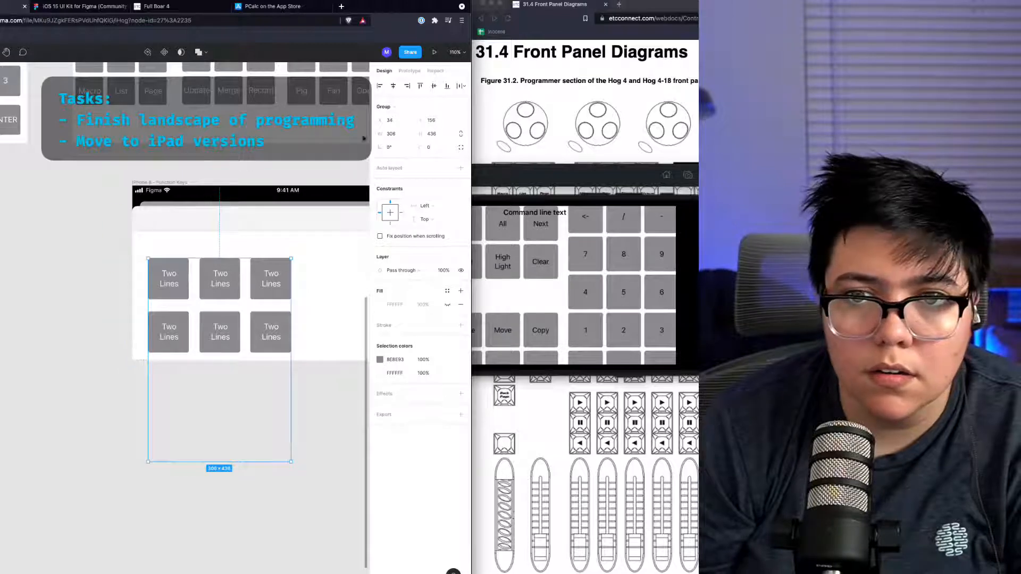
{"action": "left_click", "coordinate": [387, 147]}
{"action": "type", "text": "90"}
{"action": "key", "text": "Return"}
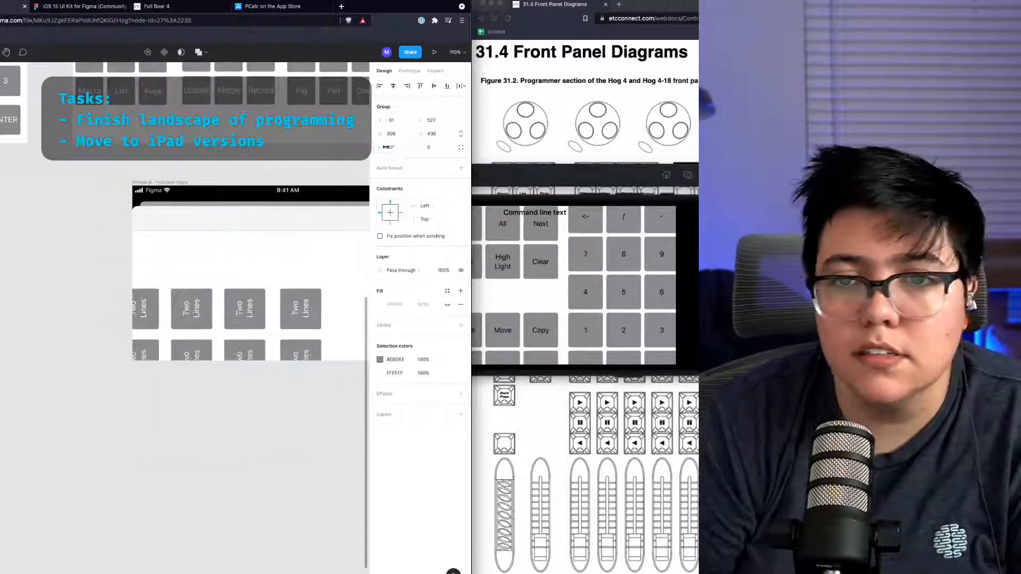
Step: Reposition and resize the rotated button grid to fill the landscape Function Keys frame
{"action": "scroll", "coordinate": [239, 360], "scroll_direction": "up", "scroll_amount": 2}
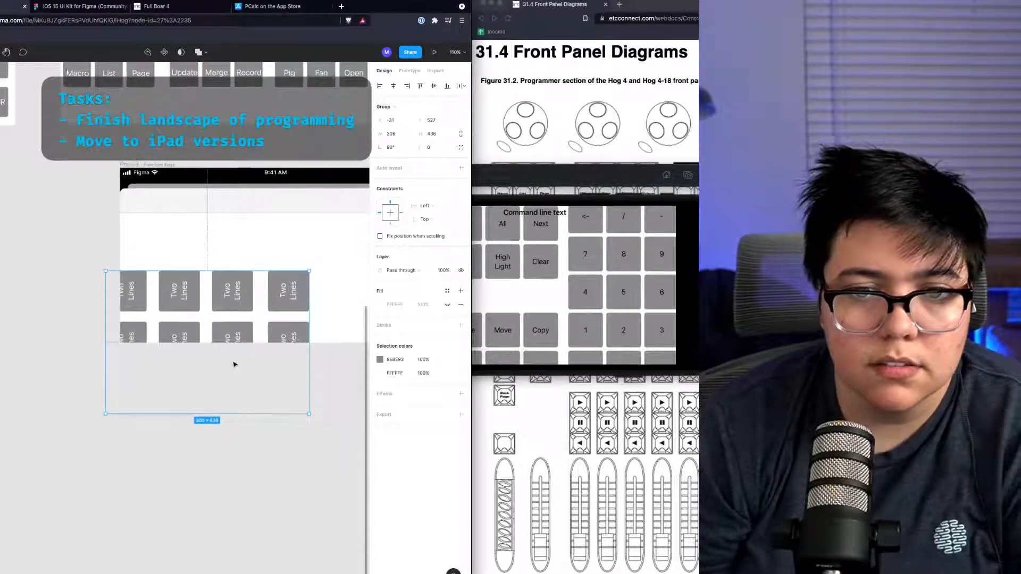
{"action": "left_click_drag", "start_coordinate": [225, 358], "coordinate": [291, 300]}
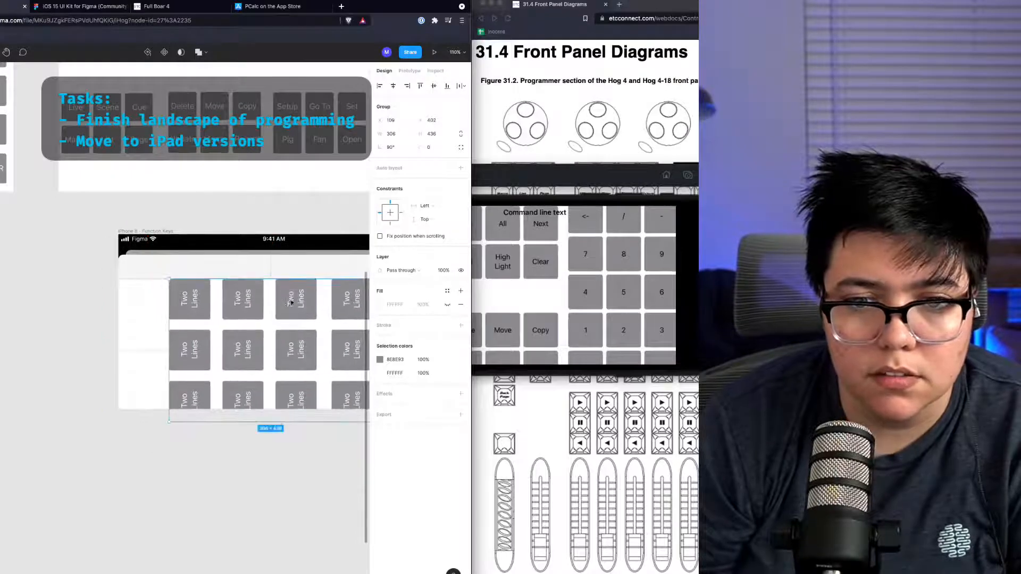
{"action": "scroll", "coordinate": [278, 313], "scroll_direction": "right", "scroll_amount": 3}
{"action": "left_click_drag", "start_coordinate": [203, 278], "coordinate": [168, 309]}
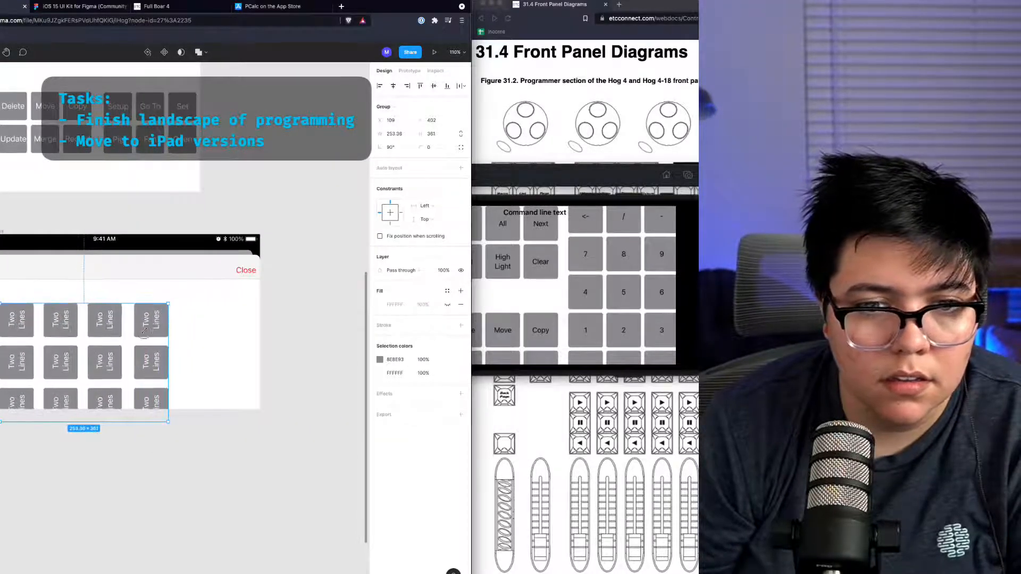
{"action": "left_click_drag", "start_coordinate": [132, 344], "coordinate": [100, 339]}
{"action": "scroll", "coordinate": [142, 326], "scroll_direction": "left", "scroll_amount": 5}
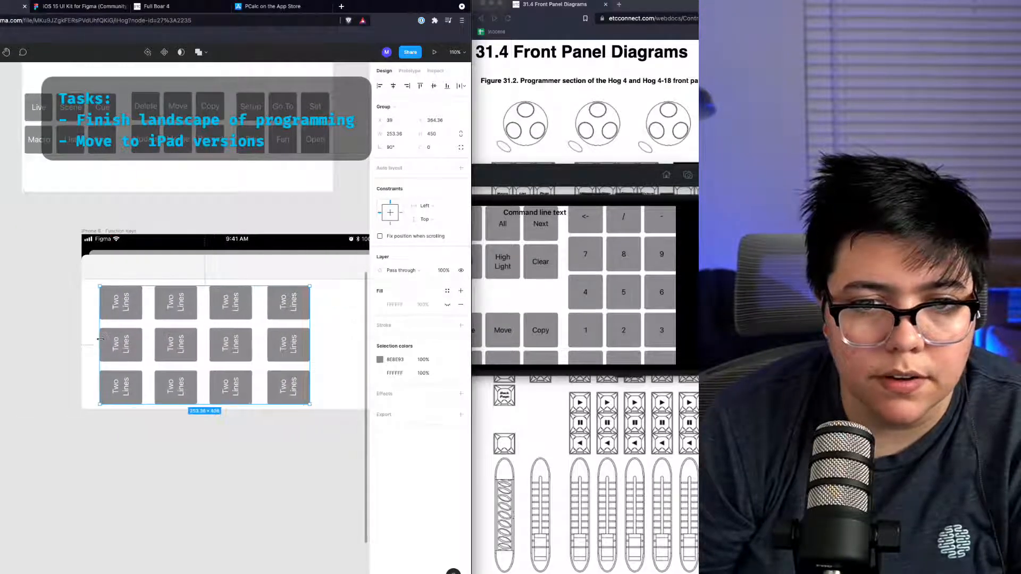
{"action": "left_click_drag", "start_coordinate": [313, 341], "coordinate": [348, 341]}
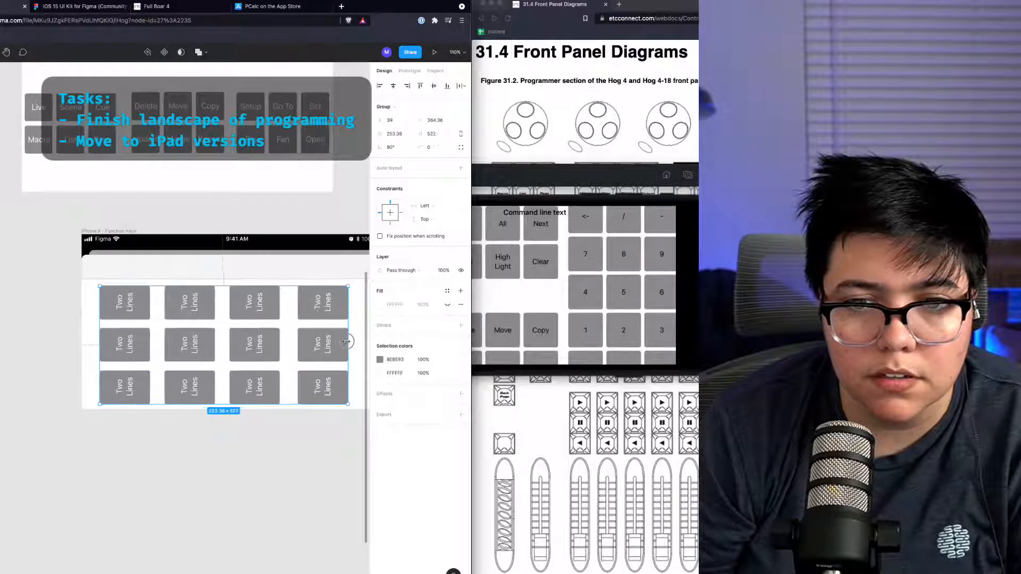
{"action": "scroll", "coordinate": [282, 357], "scroll_direction": "right", "scroll_amount": 5}
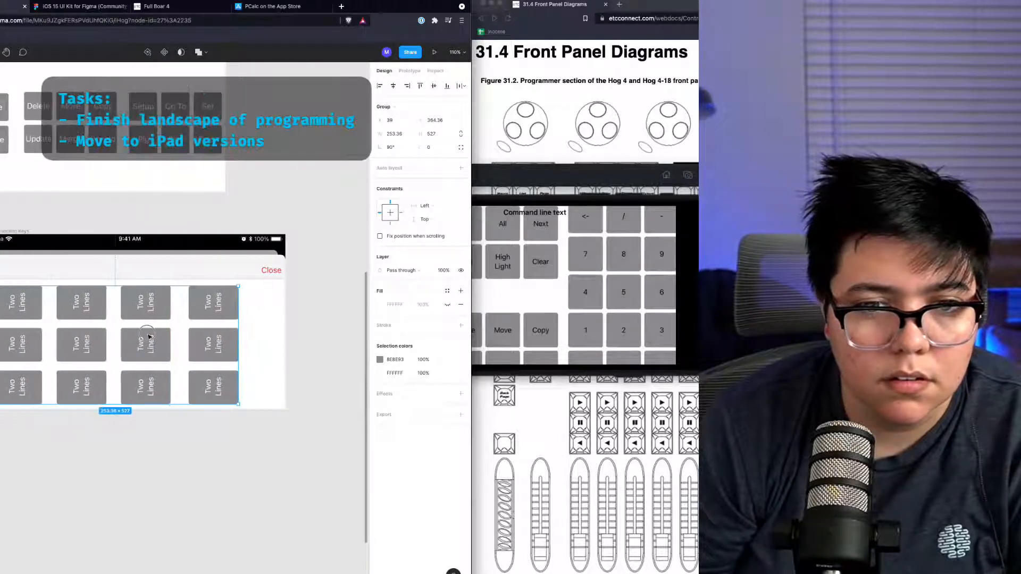
{"action": "left_click_drag", "start_coordinate": [149, 335], "coordinate": [157, 337]}
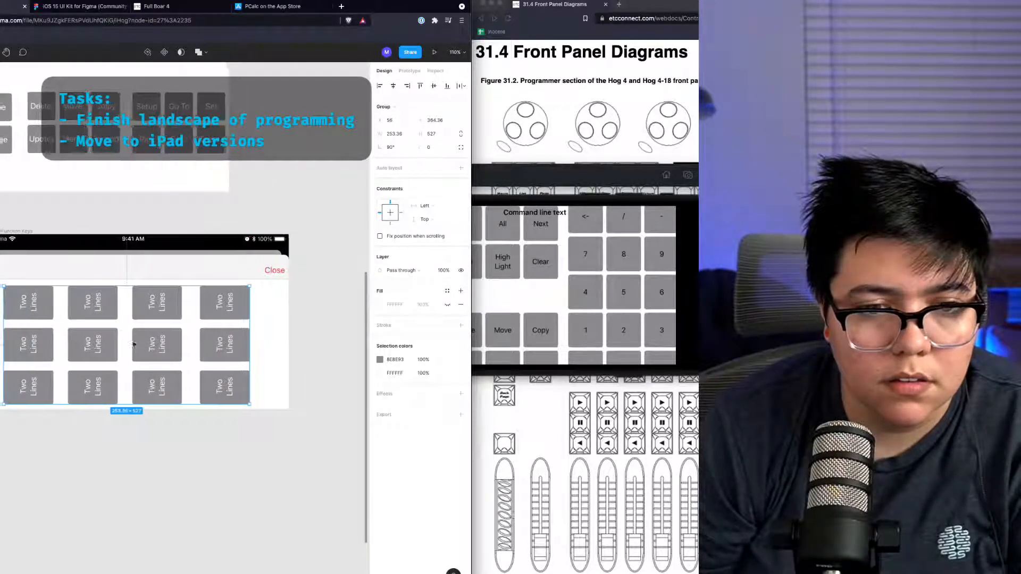
{"action": "scroll", "coordinate": [273, 453], "scroll_direction": "left", "scroll_amount": 5}
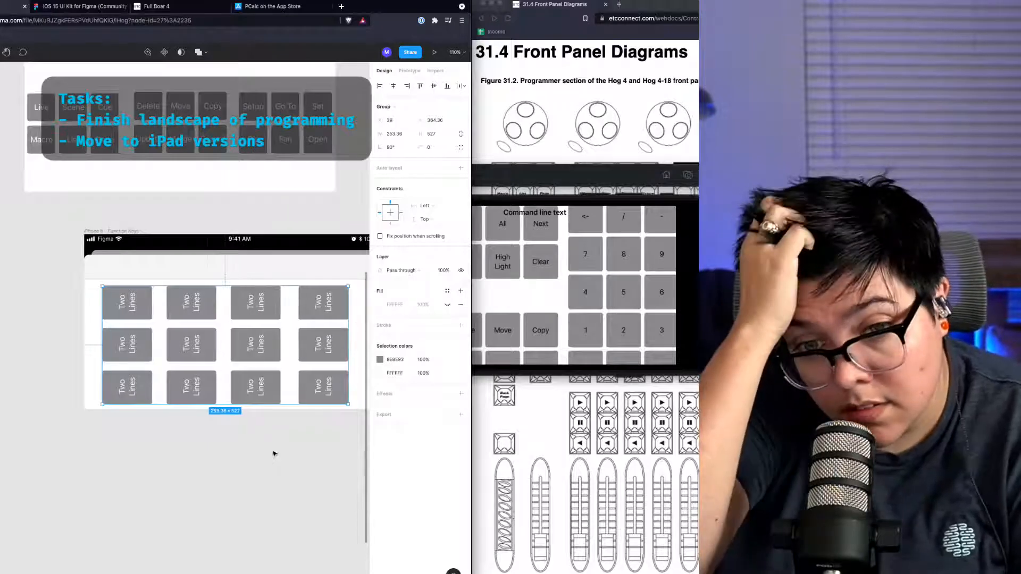
Step: Undo the last three grid adjustments and re-center the button grid within the frame
{"action": "key", "text": "super+z"}
{"action": "key", "text": "super+z"}
{"action": "key", "text": "super+z"}
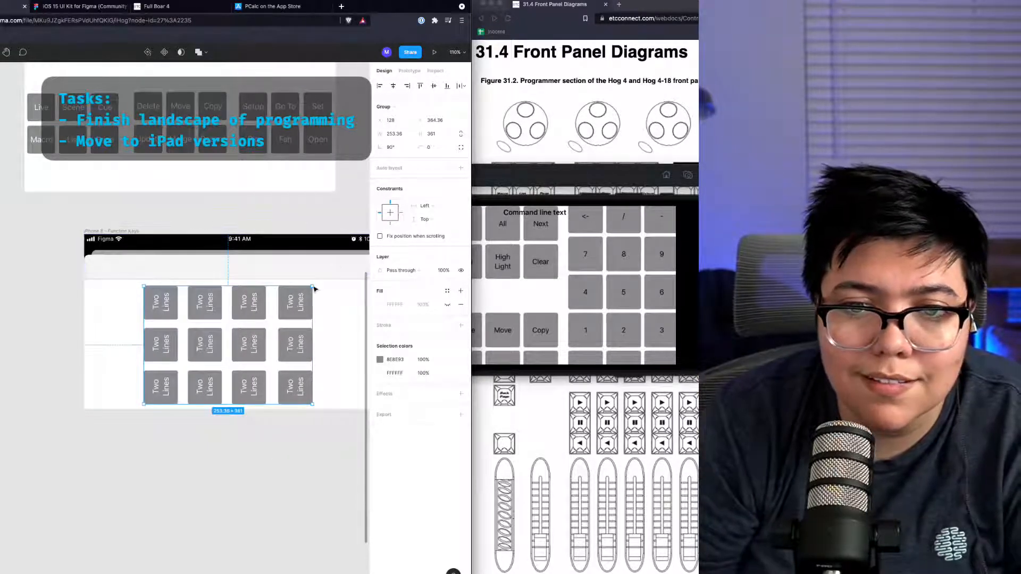
{"action": "mouse_move", "coordinate": [312, 286]}
{"action": "left_mouse_down"}
{"action": "mouse_move", "coordinate": [320, 280]}
{"action": "mouse_move", "coordinate": [315, 289]}
{"action": "left_mouse_up"}
{"action": "left_click_drag", "start_coordinate": [228, 339], "coordinate": [240, 340]}
{"action": "left_click", "coordinate": [197, 447]}
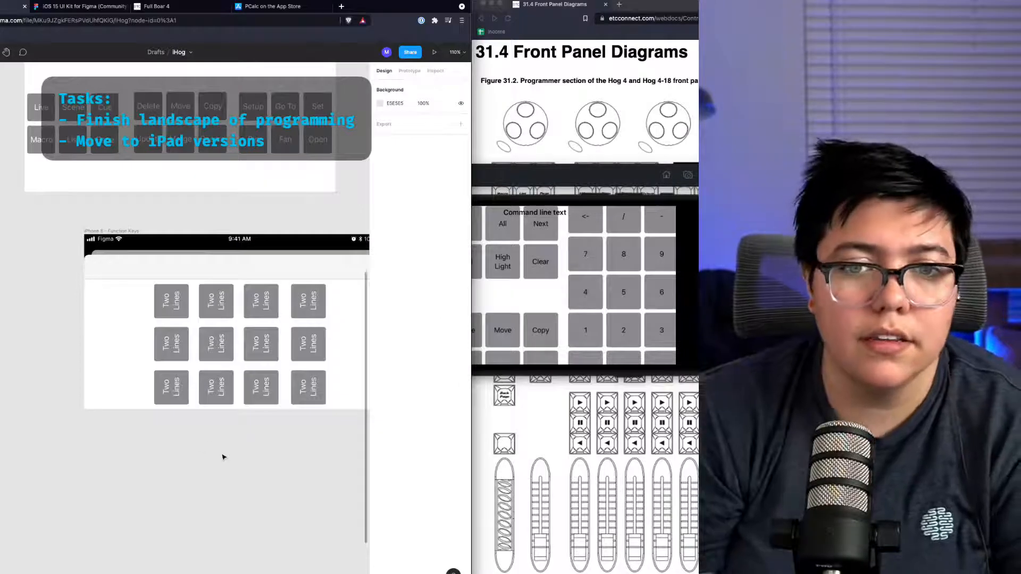
Step: Nudge the landscape Function Keys frame into line with the other landscape frames
{"action": "scroll", "coordinate": [222, 456], "scroll_direction": "down", "scroll_amount": 5}
{"action": "scroll", "coordinate": [208, 457], "scroll_direction": "down", "scroll_amount": 5}
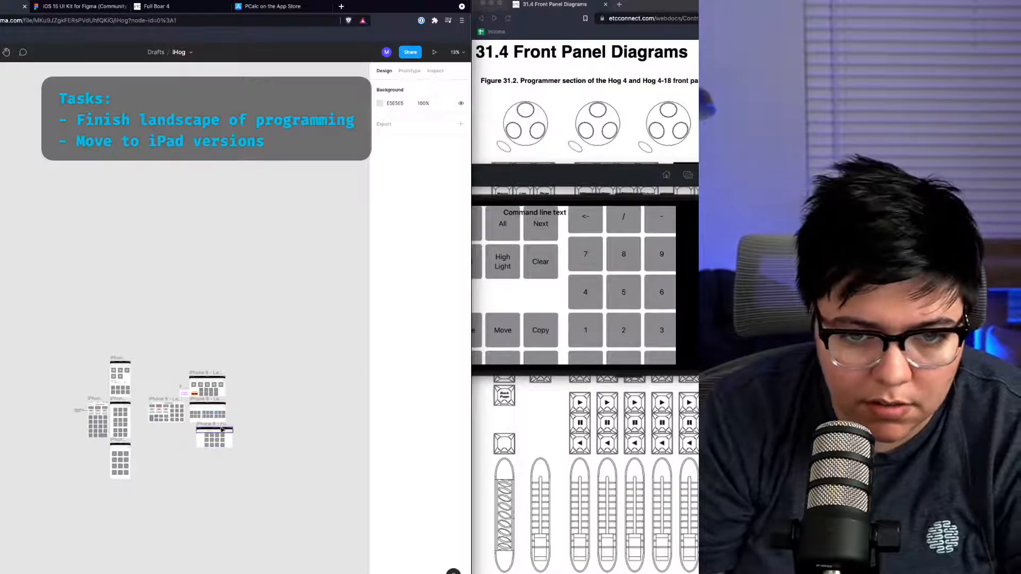
{"action": "left_click_drag", "start_coordinate": [221, 428], "coordinate": [213, 431]}
{"action": "left_click", "coordinate": [222, 492]}
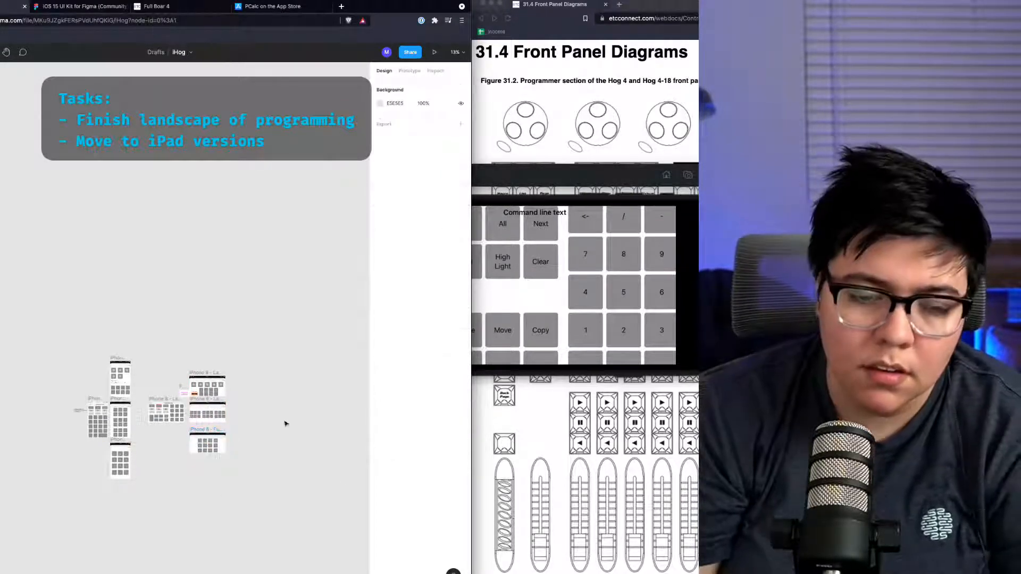
{"action": "scroll", "coordinate": [118, 414], "scroll_direction": "up", "scroll_amount": 3}
{"action": "scroll", "coordinate": [118, 414], "scroll_direction": "up", "scroll_amount": 3}
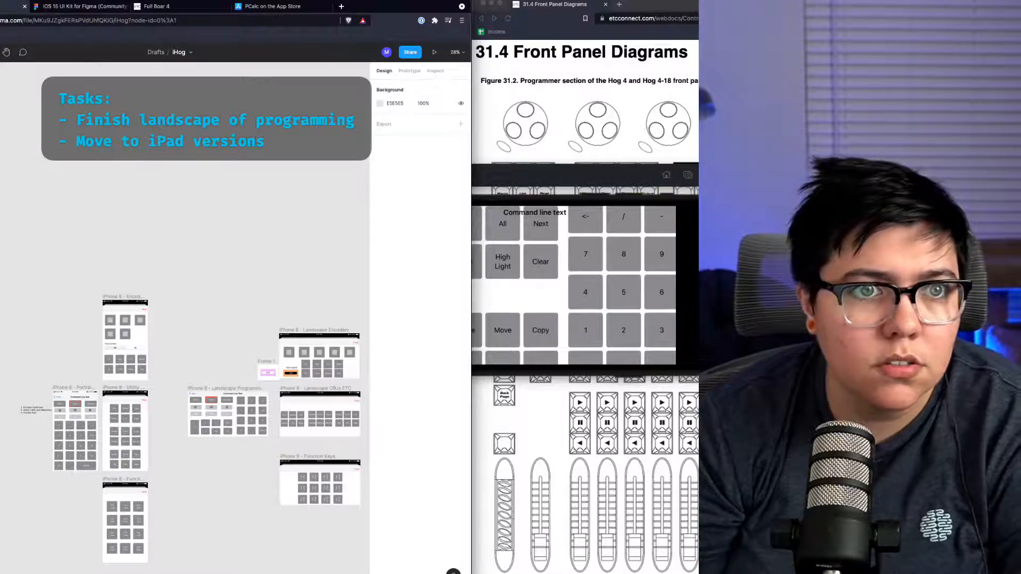
Step: Browse the frame presets and create a new iPhone 11 Pro Max frame on the canvas
{"action": "key", "text": "f"}
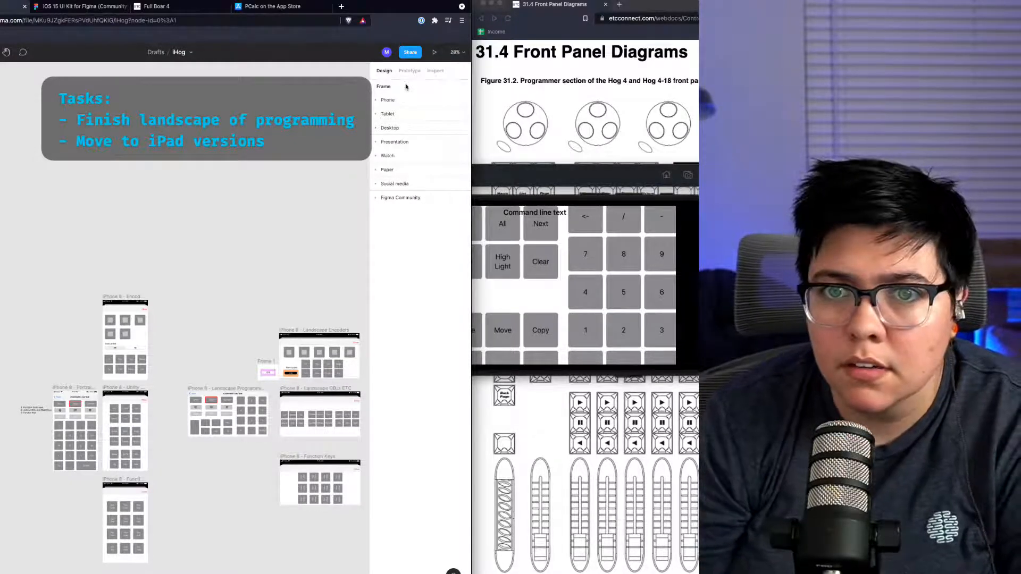
{"action": "left_click", "coordinate": [387, 100]}
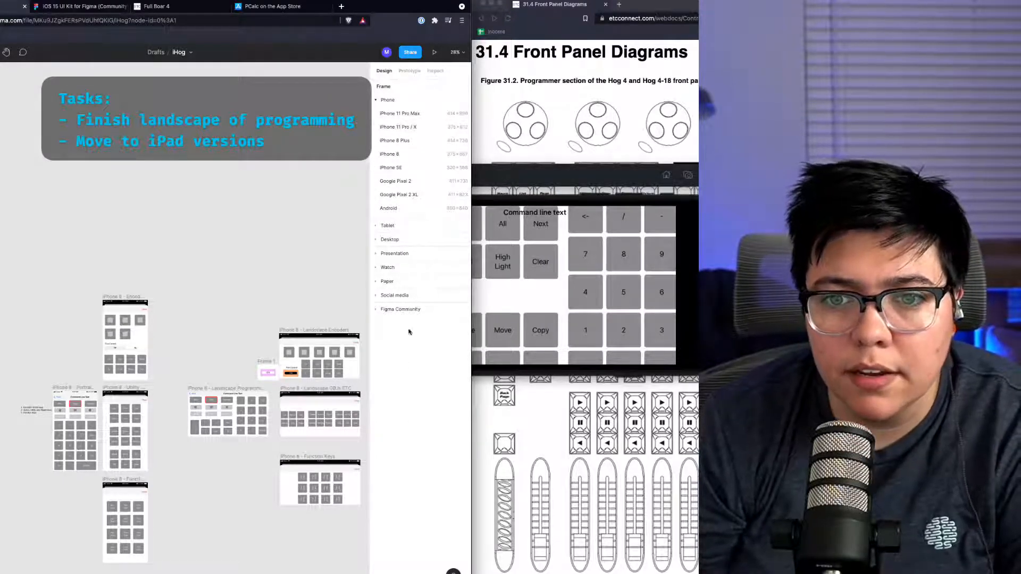
{"action": "left_click", "coordinate": [407, 309]}
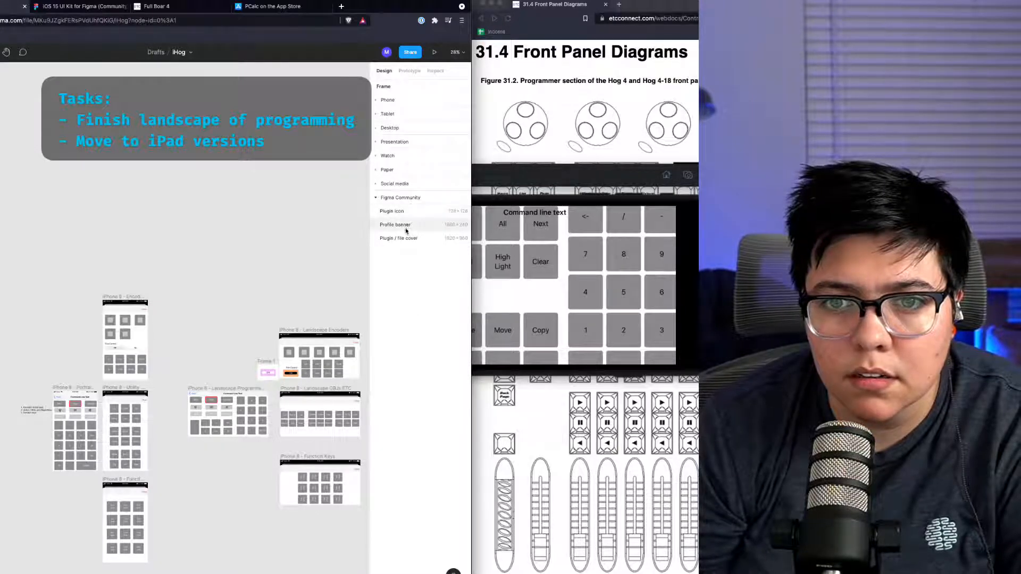
{"action": "left_click", "coordinate": [404, 157]}
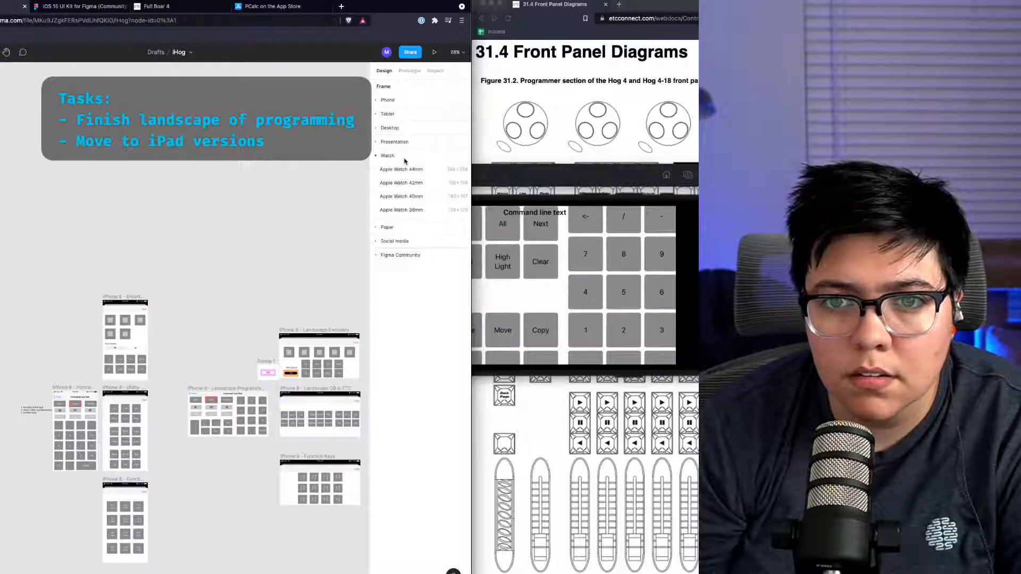
{"action": "left_click", "coordinate": [406, 130]}
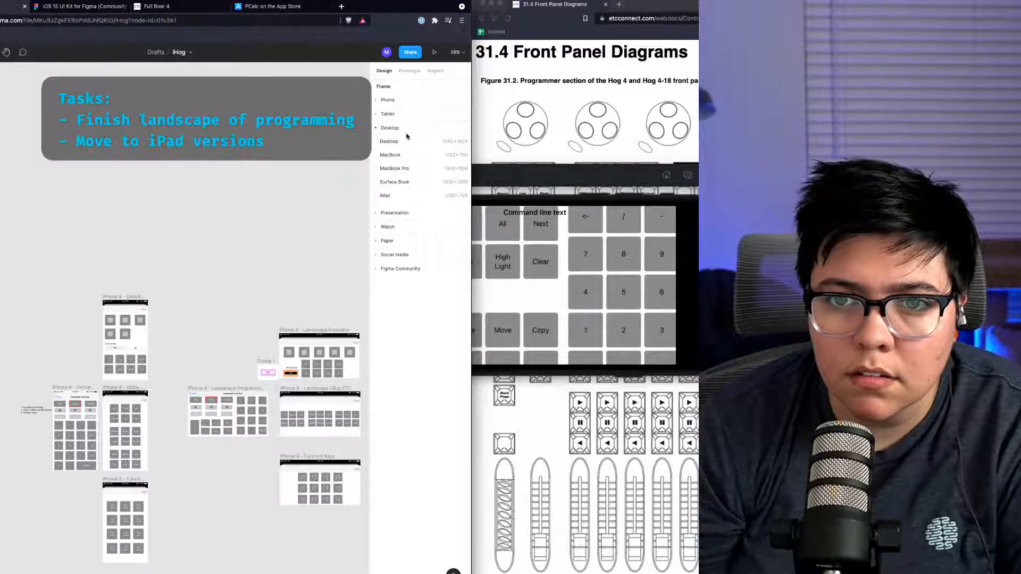
{"action": "left_click", "coordinate": [406, 133]}
{"action": "left_click", "coordinate": [405, 114]}
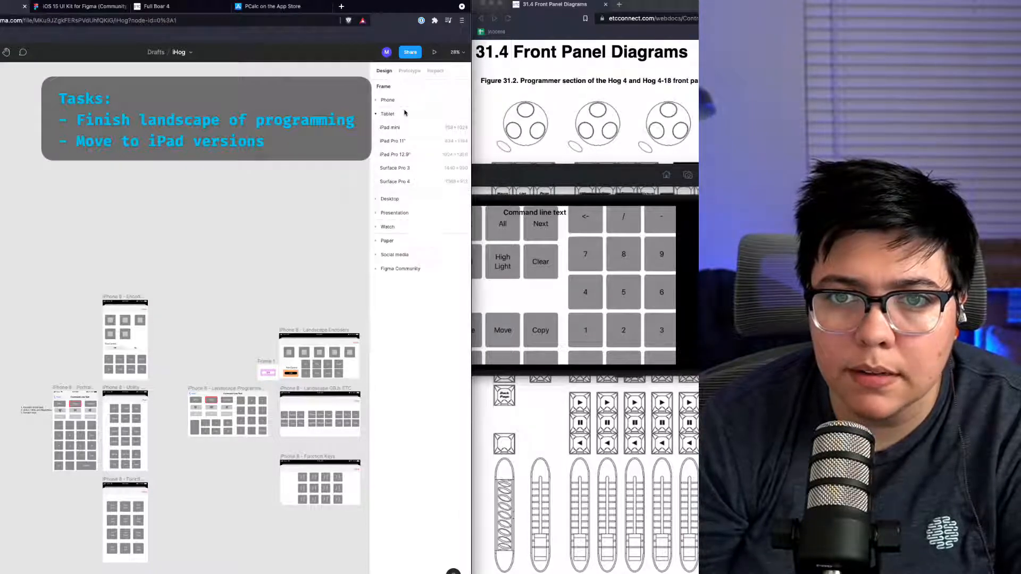
{"action": "left_click", "coordinate": [401, 101]}
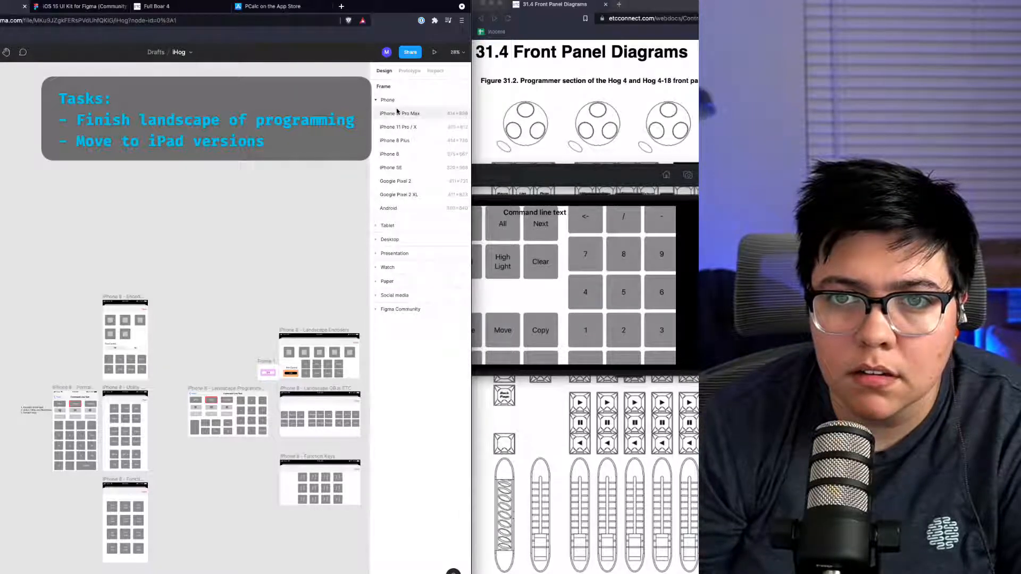
{"action": "left_click", "coordinate": [397, 113]}
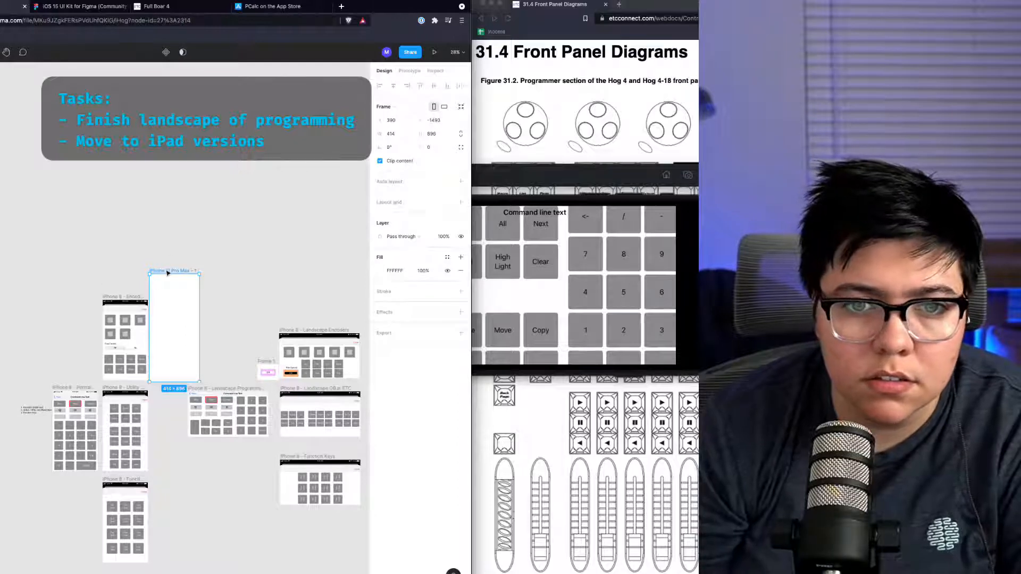
Step: Move the new iPhone 11 Pro Max frame to an empty area below the portrait screens
{"action": "left_click_drag", "start_coordinate": [168, 272], "coordinate": [67, 351]}
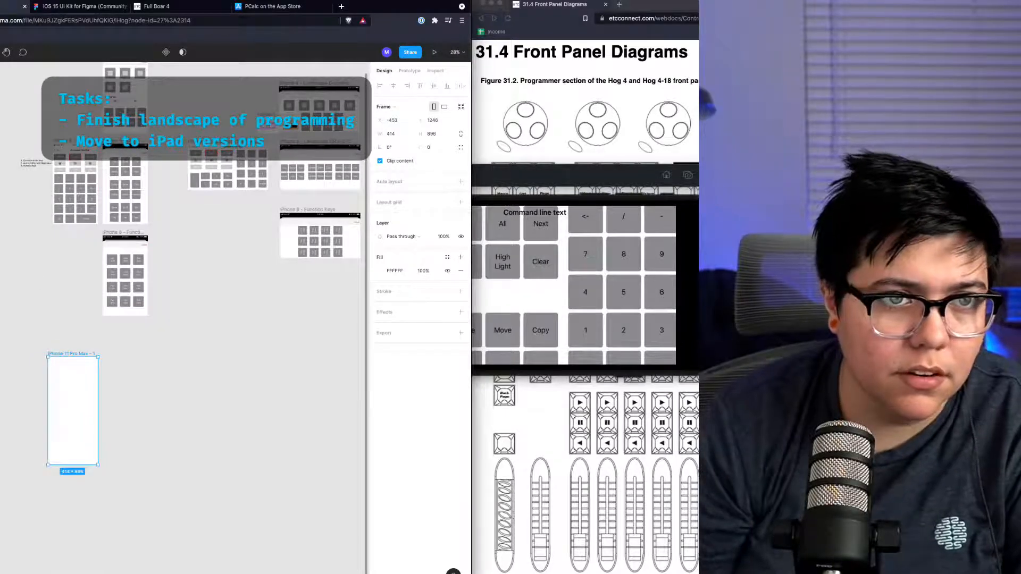
Step: Switch to the iOS 15 UI Kit file and browse its top navigation bar components
{"action": "left_click", "coordinate": [102, 7]}
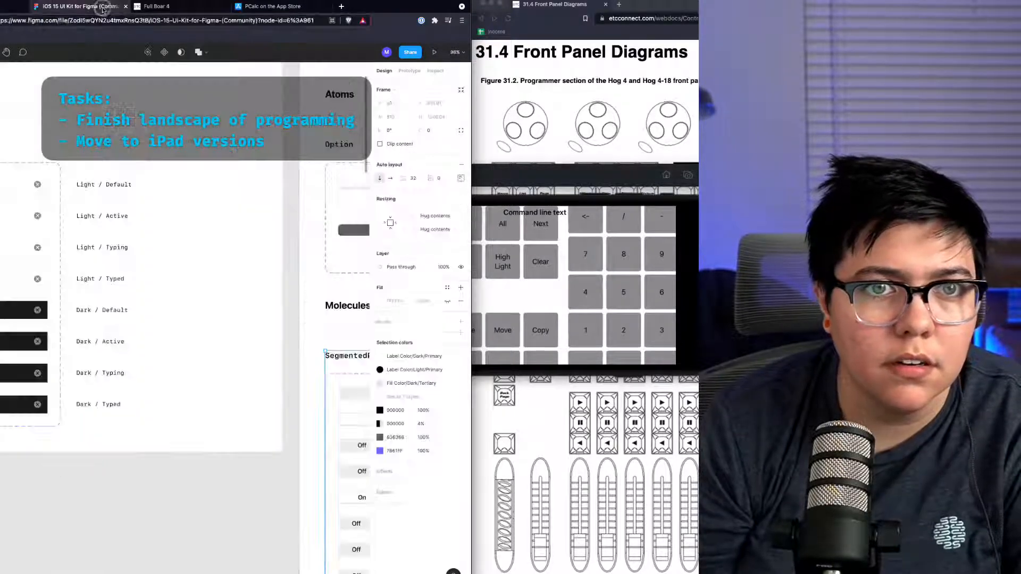
{"action": "scroll", "coordinate": [91, 308], "scroll_direction": "left", "scroll_amount": 5}
{"action": "scroll", "coordinate": [91, 310], "scroll_direction": "down", "scroll_amount": 10}
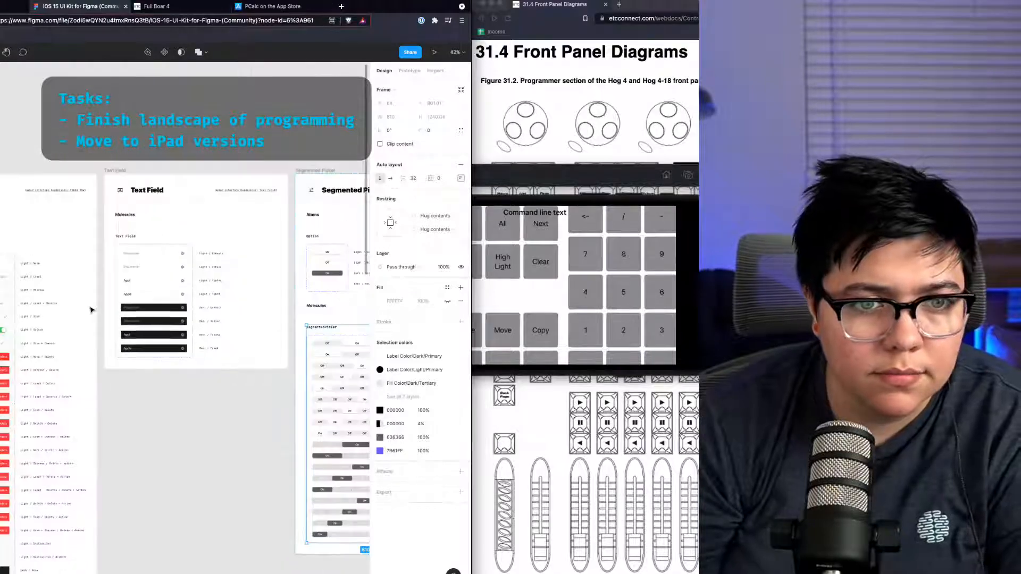
{"action": "scroll", "coordinate": [86, 320], "scroll_direction": "left", "scroll_amount": 3}
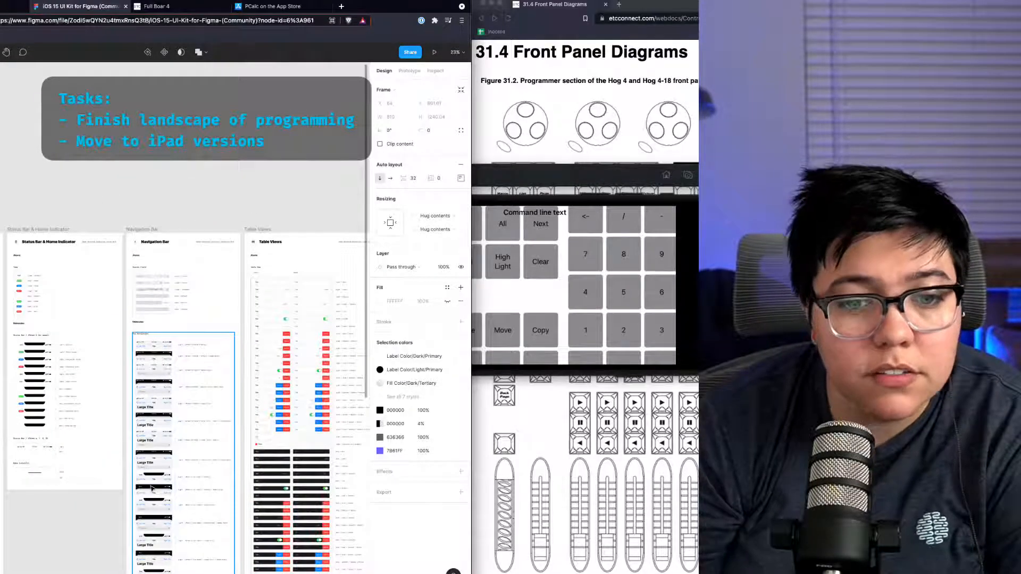
{"action": "scroll", "coordinate": [152, 488], "scroll_direction": "up", "scroll_amount": 10}
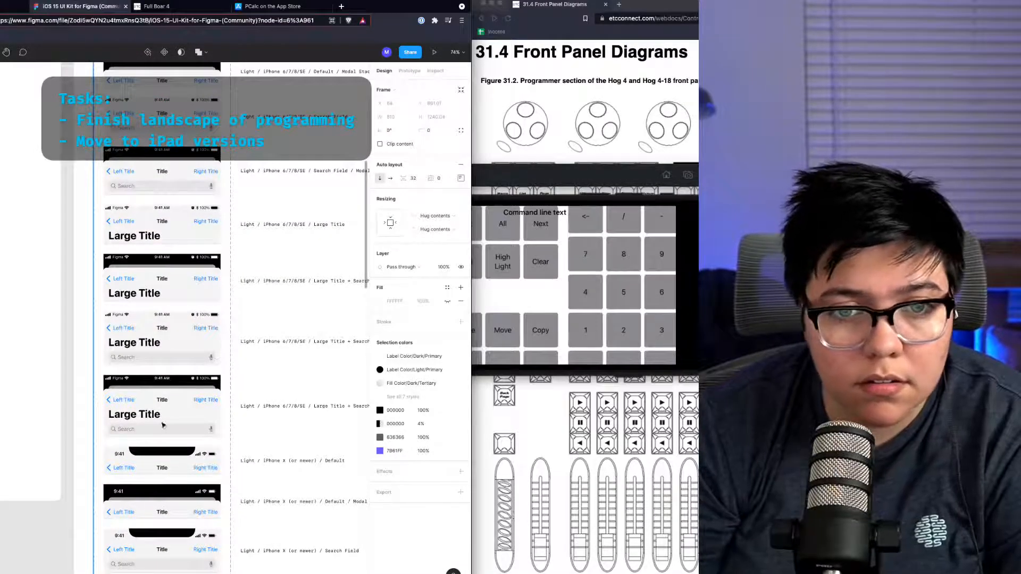
{"action": "scroll", "coordinate": [163, 425], "scroll_direction": "up", "scroll_amount": 5}
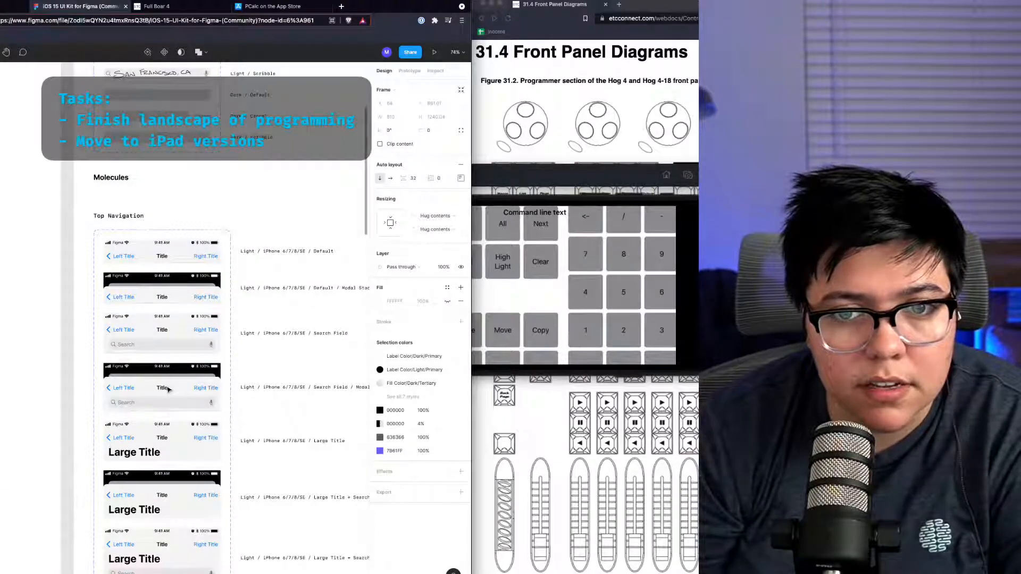
{"action": "scroll", "coordinate": [282, 347], "scroll_direction": "down", "scroll_amount": 4}
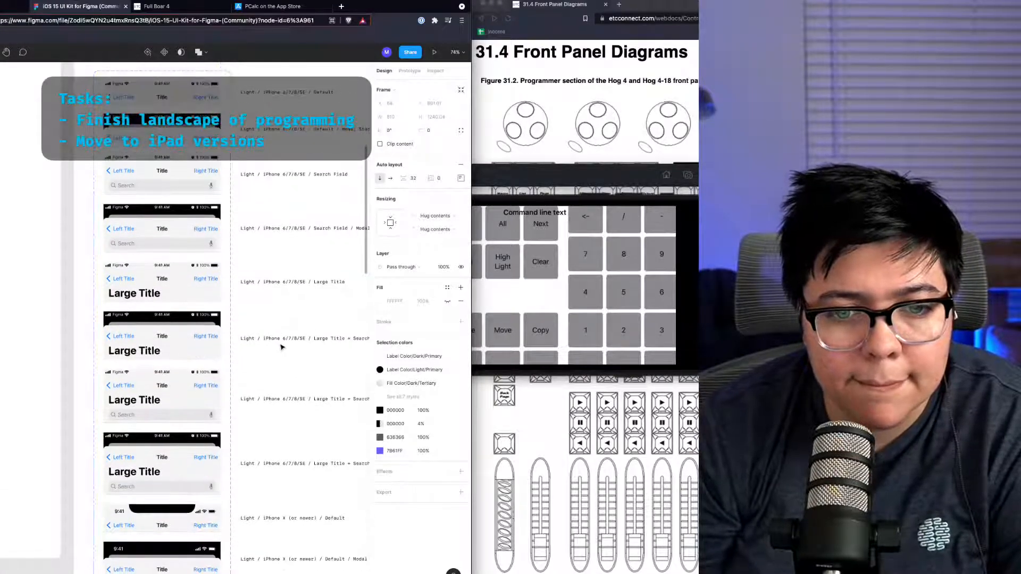
{"action": "scroll", "coordinate": [282, 347], "scroll_direction": "down", "scroll_amount": 2}
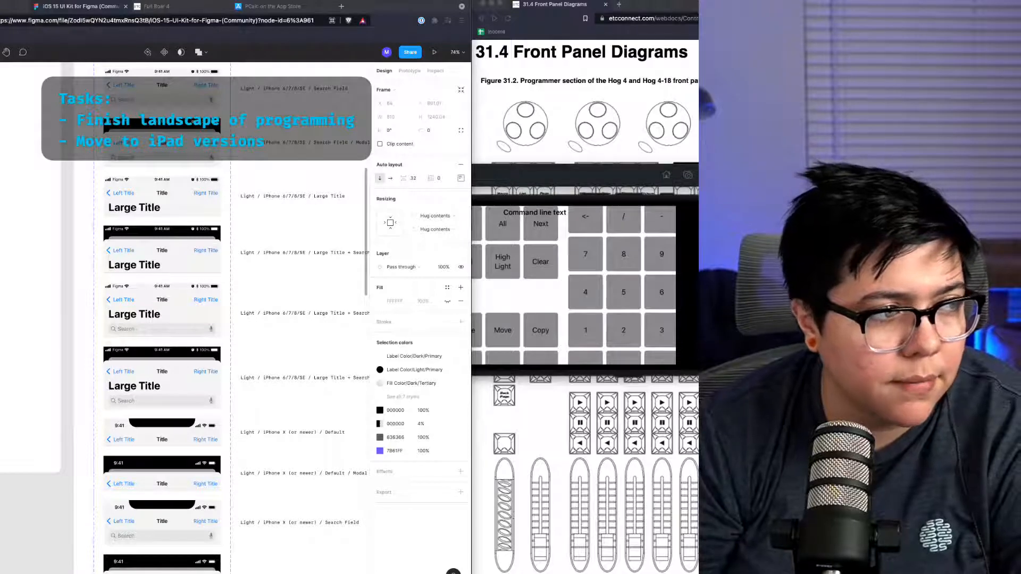
Step: Locate and select the Light iPhone X (or newer) Default top navigation bar component in the UI kit
{"action": "right_click", "coordinate": [255, 378]}
{"action": "left_click", "coordinate": [200, 429]}
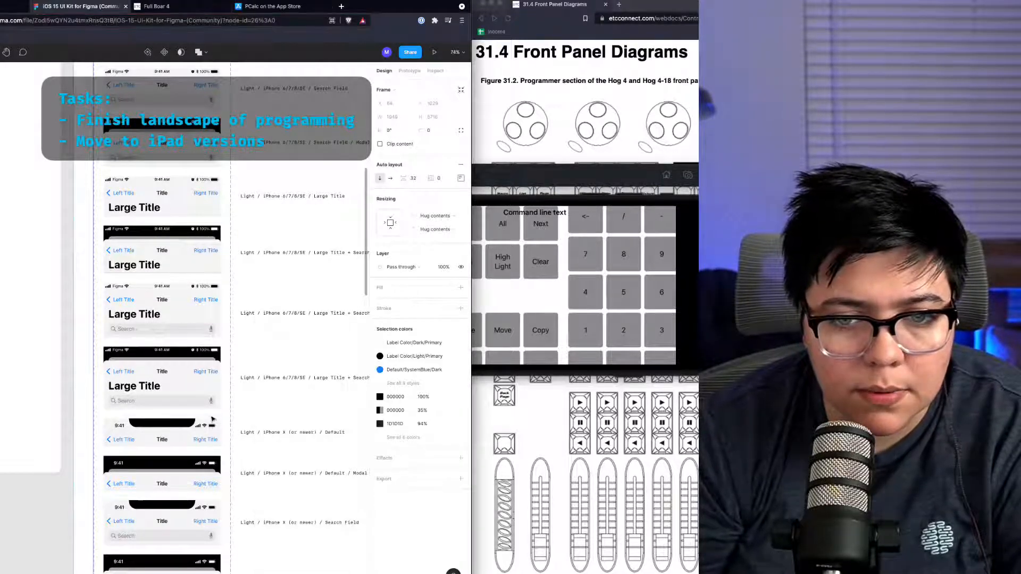
{"action": "scroll", "coordinate": [205, 425], "scroll_direction": "down", "scroll_amount": 5}
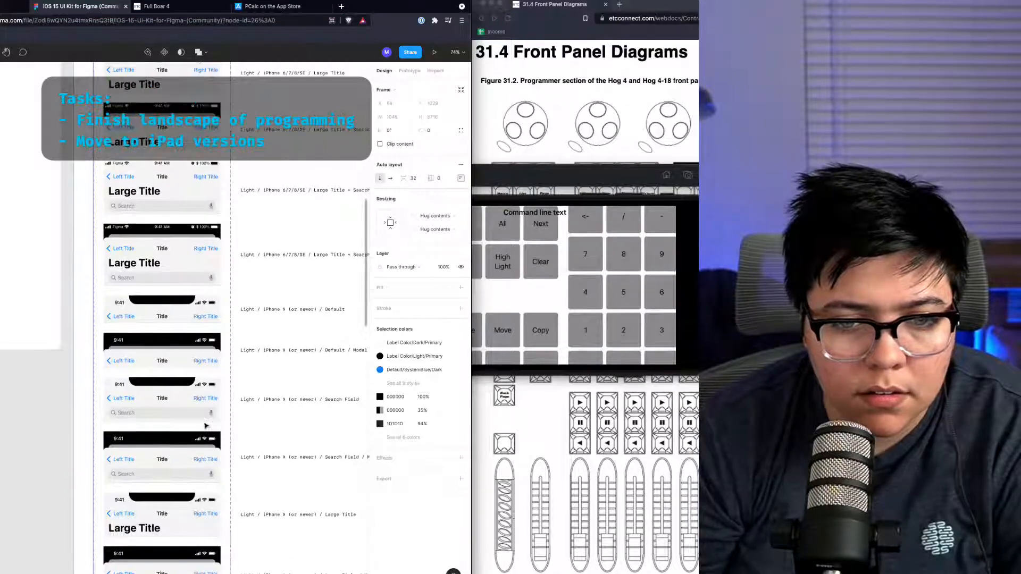
{"action": "scroll", "coordinate": [206, 425], "scroll_direction": "down", "scroll_amount": 5}
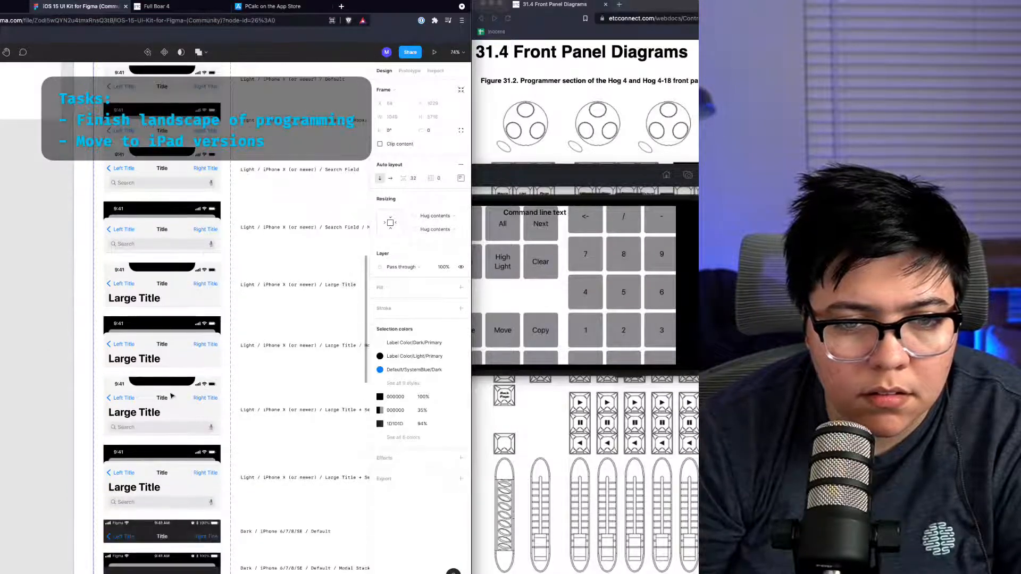
{"action": "scroll", "coordinate": [148, 197], "scroll_direction": "up", "scroll_amount": 3}
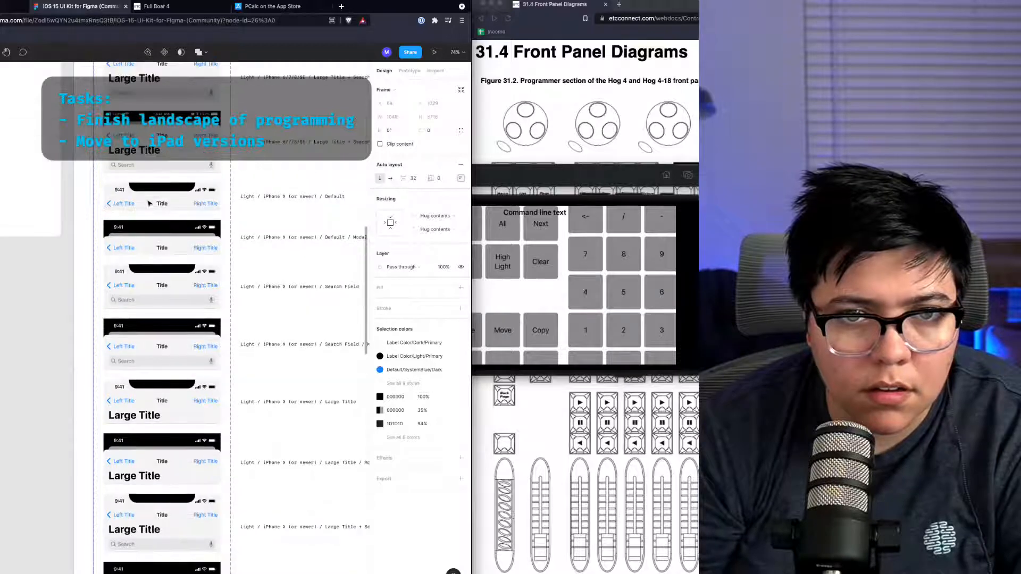
{"action": "scroll", "coordinate": [148, 258], "scroll_direction": "up", "scroll_amount": 2}
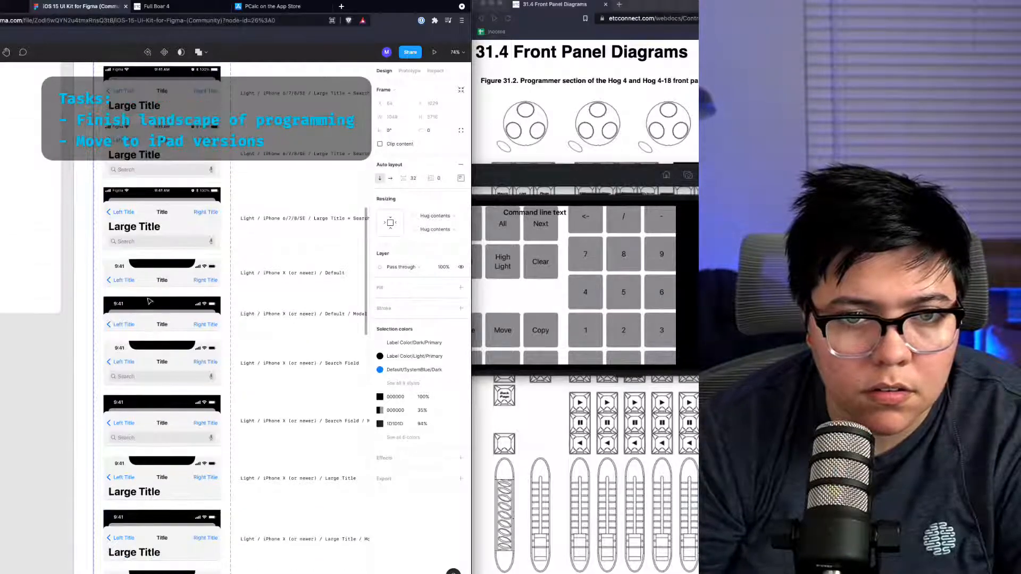
{"action": "scroll", "coordinate": [149, 301], "scroll_direction": "up", "scroll_amount": 2}
{"action": "left_click", "coordinate": [141, 332]}
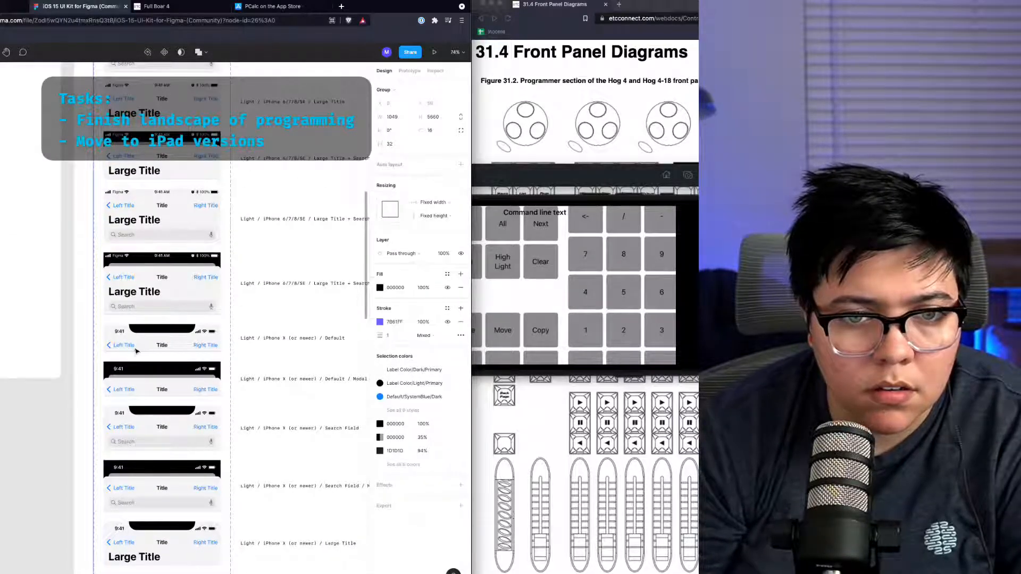
{"action": "left_click", "coordinate": [78, 324]}
{"action": "left_click_drag", "start_coordinate": [101, 320], "coordinate": [78, 342]}
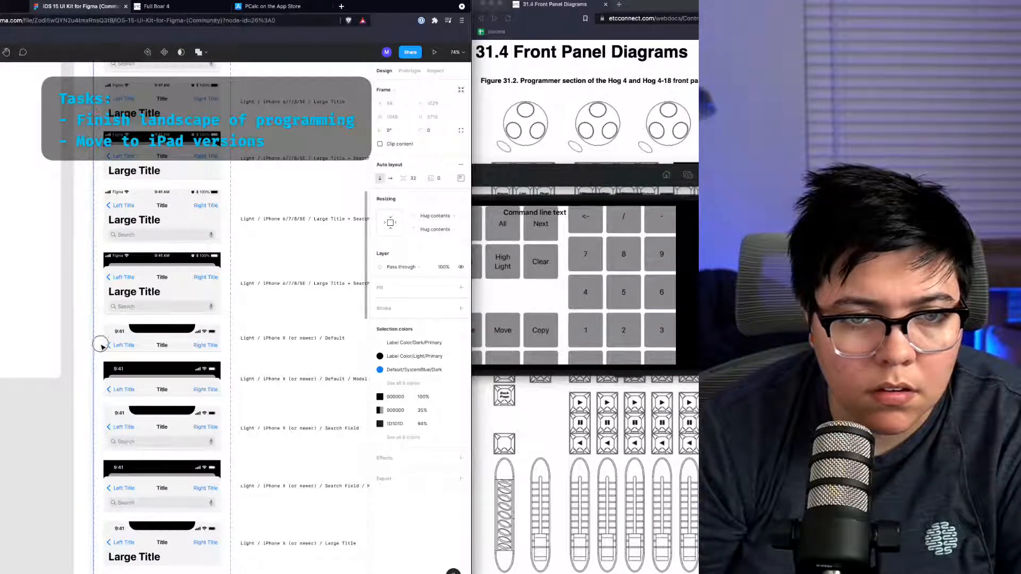
{"action": "double_click", "coordinate": [119, 346]}
{"action": "double_click", "coordinate": [118, 346]}
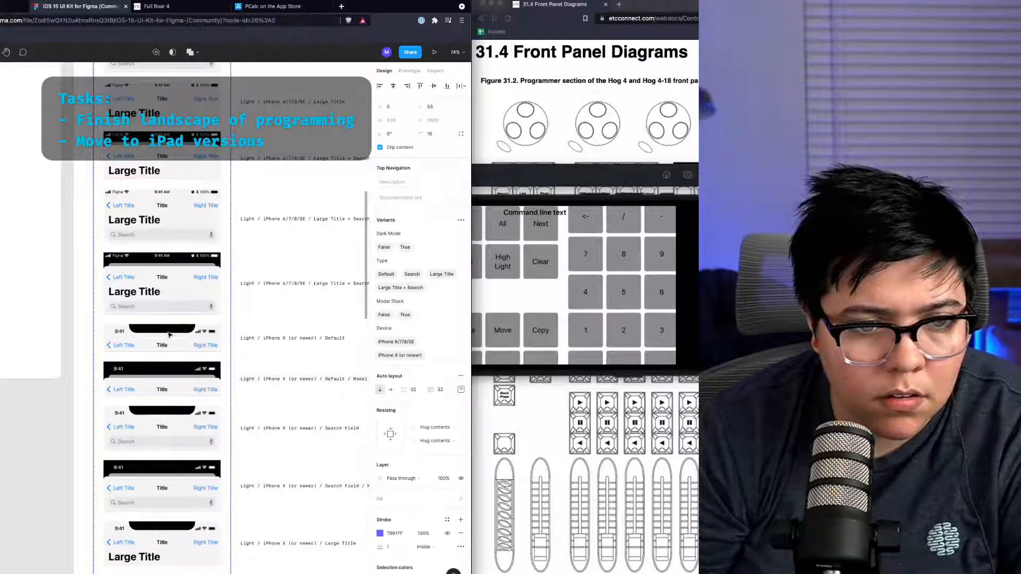
{"action": "left_click", "coordinate": [169, 334]}
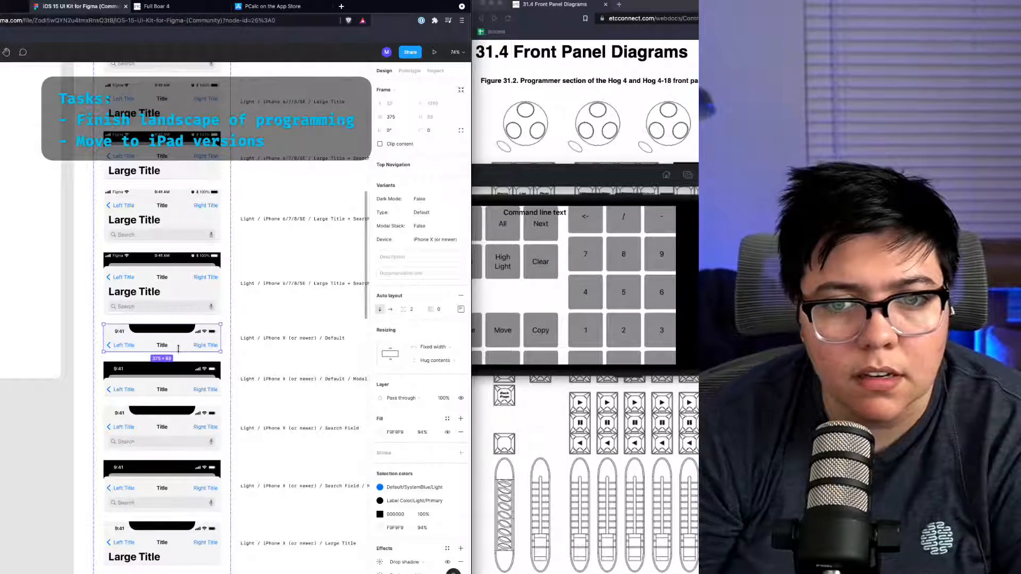
Step: Paste the navigation bar into the iPhone 11 Pro Max frame and place it at the frame's top edge
{"action": "key", "text": "ctrl+shift+Tab"}
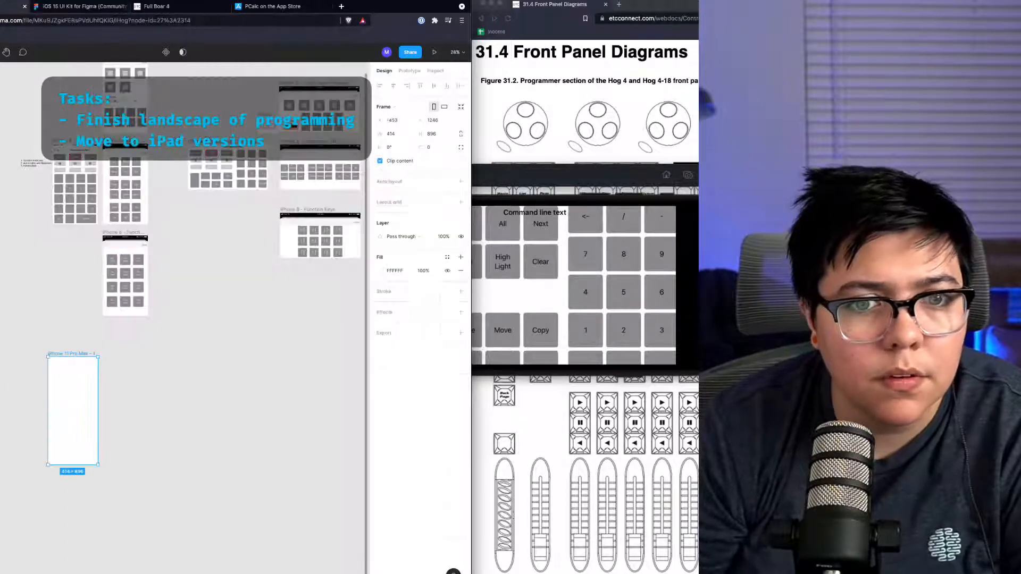
{"action": "key", "text": "ctrl+v"}
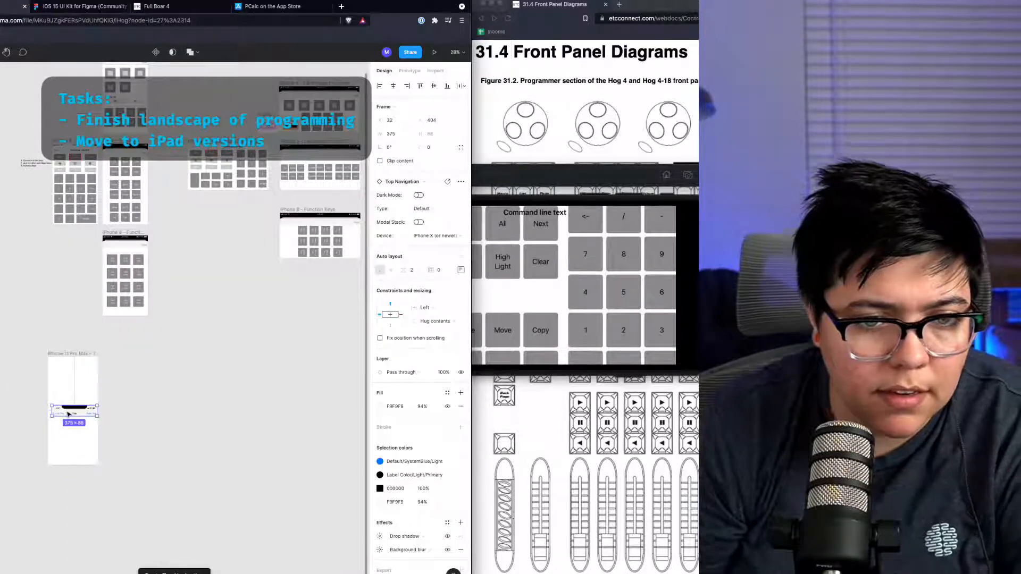
{"action": "scroll", "coordinate": [68, 414], "scroll_direction": "up", "scroll_amount": 3}
{"action": "scroll", "coordinate": [69, 414], "scroll_direction": "down", "scroll_amount": 3}
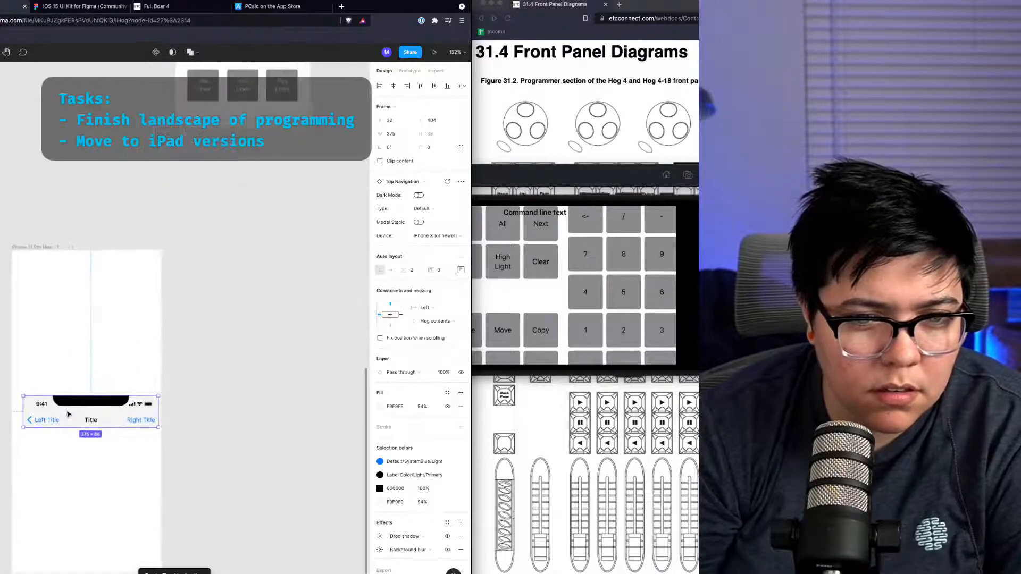
{"action": "left_click_drag", "start_coordinate": [69, 415], "coordinate": [64, 265]}
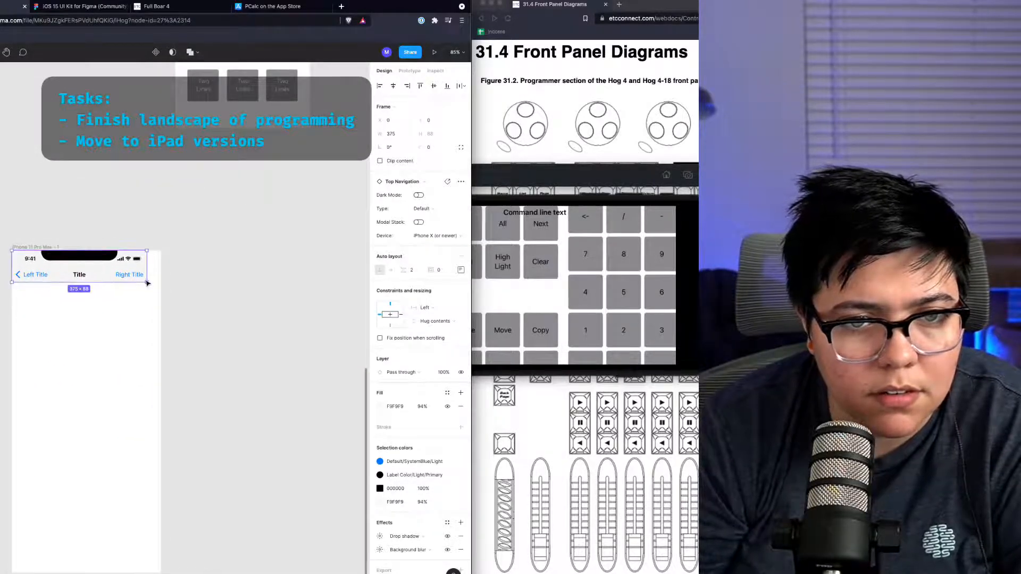
{"action": "left_click_drag", "start_coordinate": [147, 283], "coordinate": [161, 285]}
{"action": "key", "text": "ctrl+z"}
{"action": "left_click", "coordinate": [190, 344]}
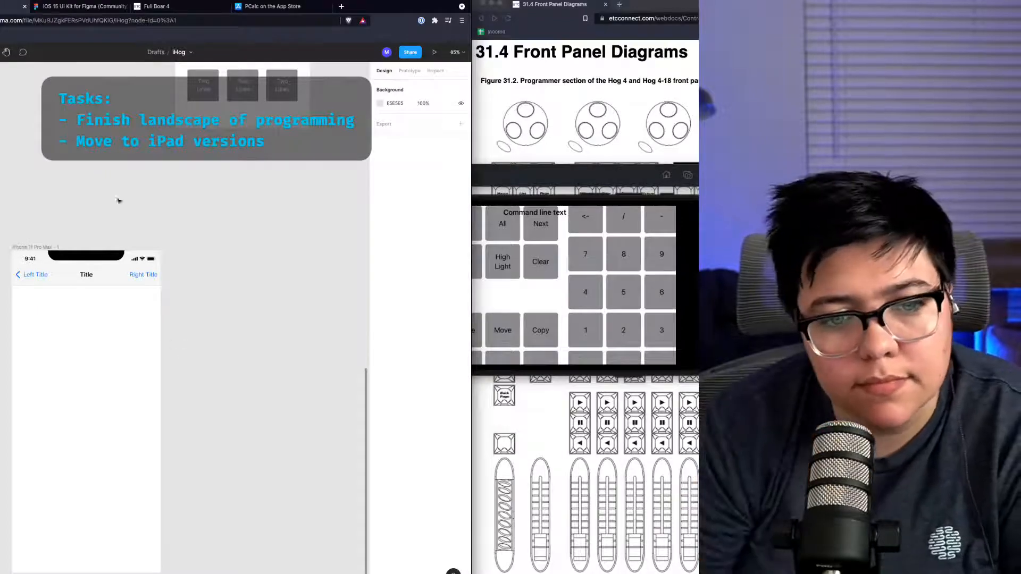
Step: Return to the UI kit and select the Home Indicator component
{"action": "left_click", "coordinate": [80, 6]}
{"action": "scroll", "coordinate": [164, 262], "scroll_direction": "down", "scroll_amount": 5}
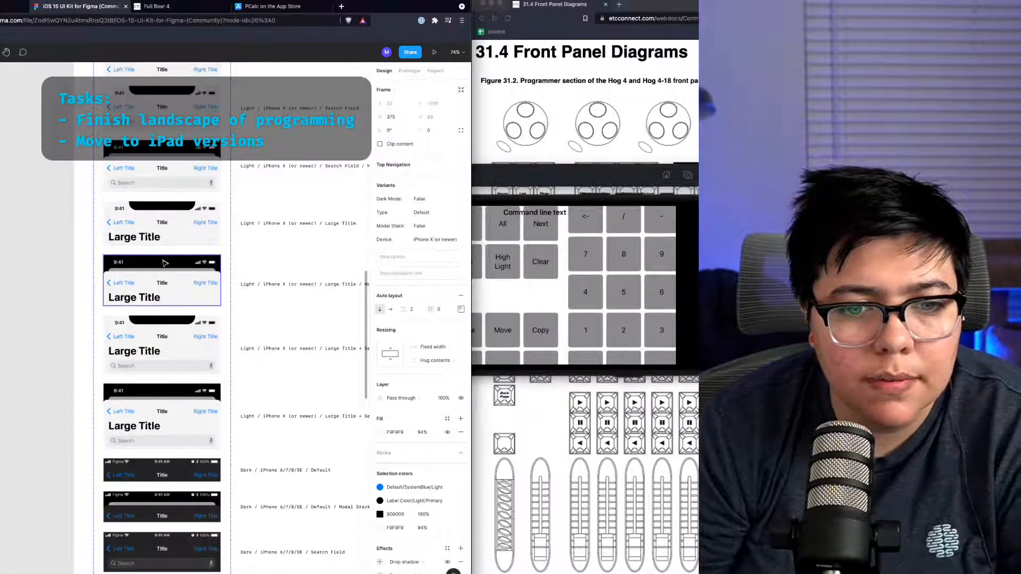
{"action": "scroll", "coordinate": [71, 341], "scroll_direction": "down", "scroll_amount": 5}
{"action": "left_click", "coordinate": [71, 341]}
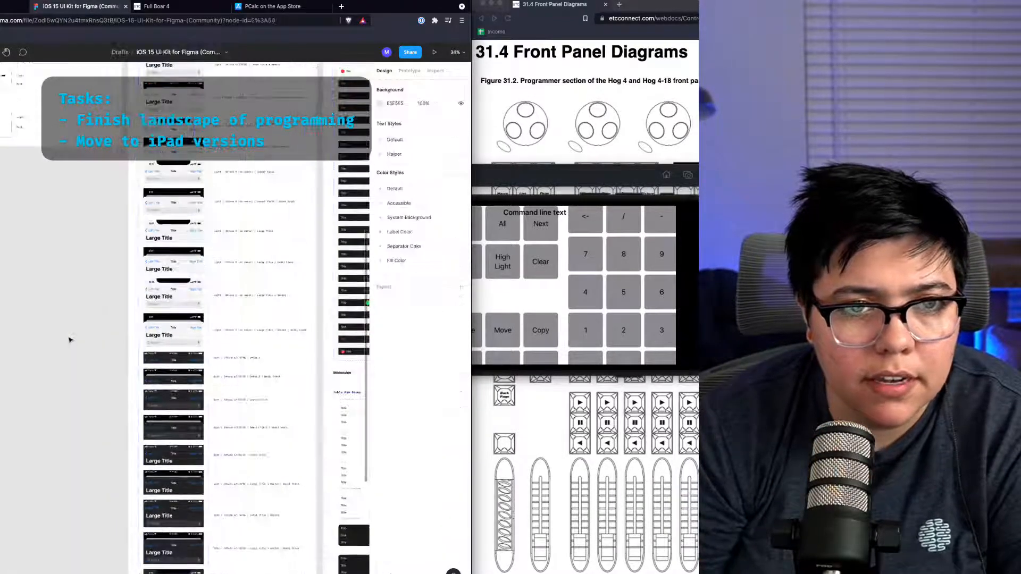
{"action": "scroll", "coordinate": [71, 341], "scroll_direction": "down", "scroll_amount": 2}
{"action": "scroll", "coordinate": [70, 340], "scroll_direction": "up", "scroll_amount": 4}
{"action": "scroll", "coordinate": [71, 340], "scroll_direction": "left", "scroll_amount": 3}
{"action": "scroll", "coordinate": [70, 340], "scroll_direction": "down", "scroll_amount": 1}
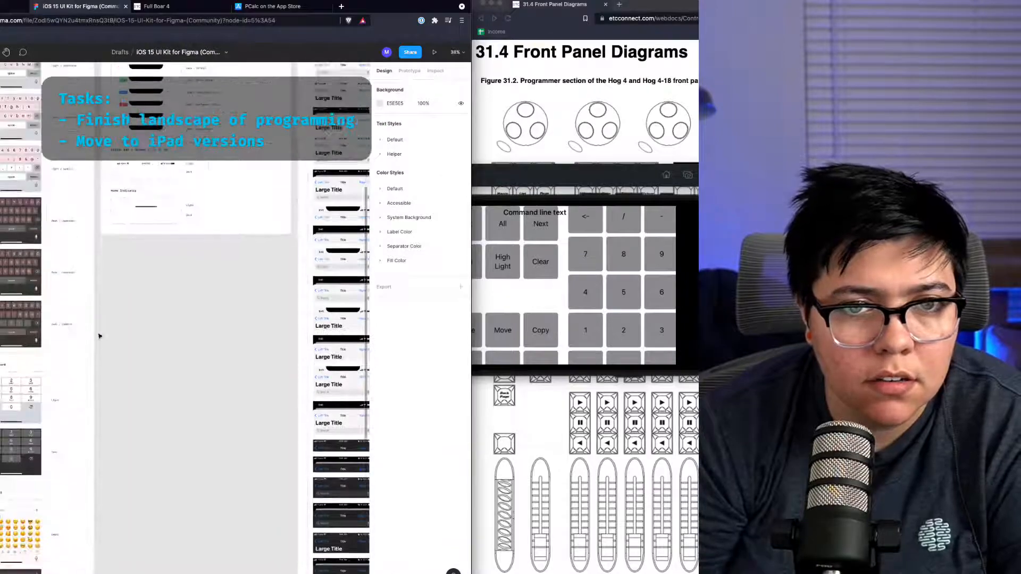
{"action": "left_click", "coordinate": [157, 212]}
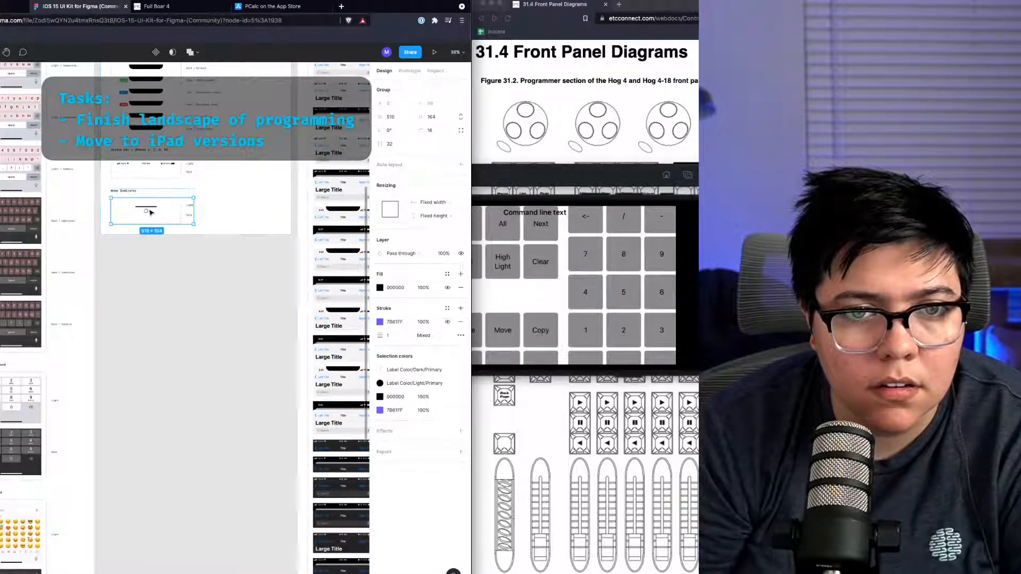
{"action": "double_click", "coordinate": [151, 211]}
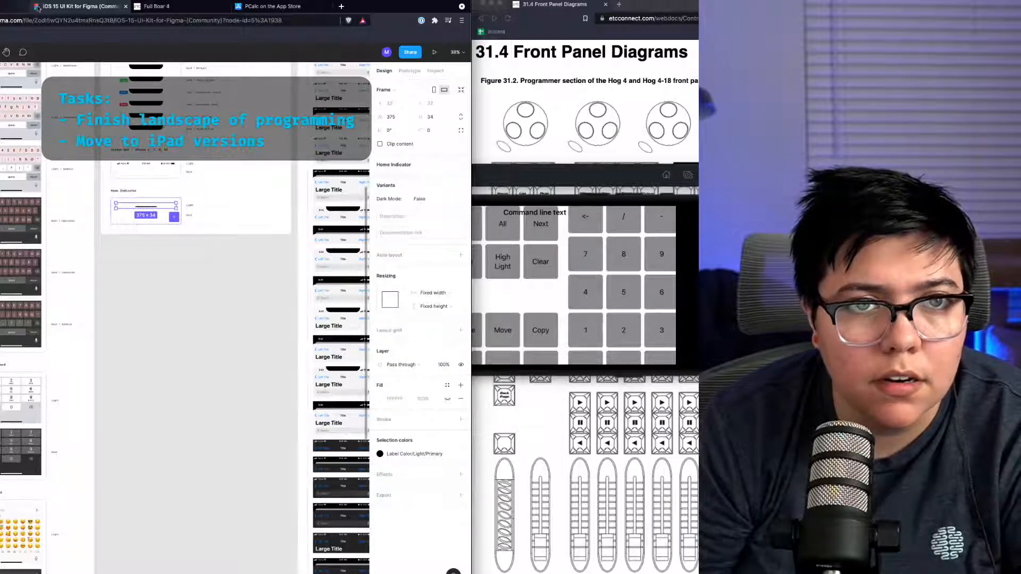
Step: Paste the home indicator into the iPhone 11 Pro Max frame and align it along the bottom edge
{"action": "left_click", "coordinate": [13, 7]}
{"action": "key", "text": "super+v"}
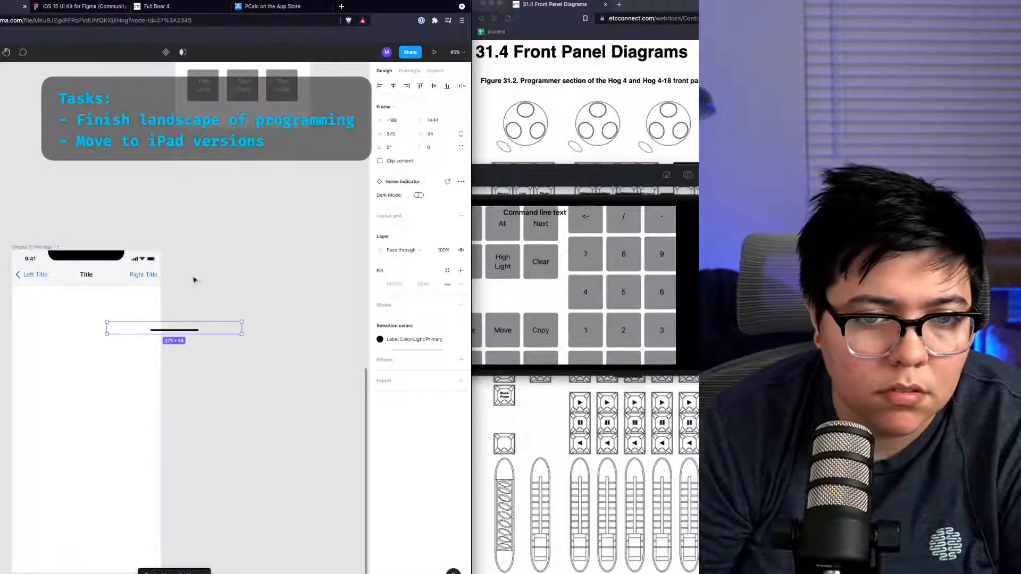
{"action": "left_click_drag", "start_coordinate": [178, 329], "coordinate": [154, 559]}
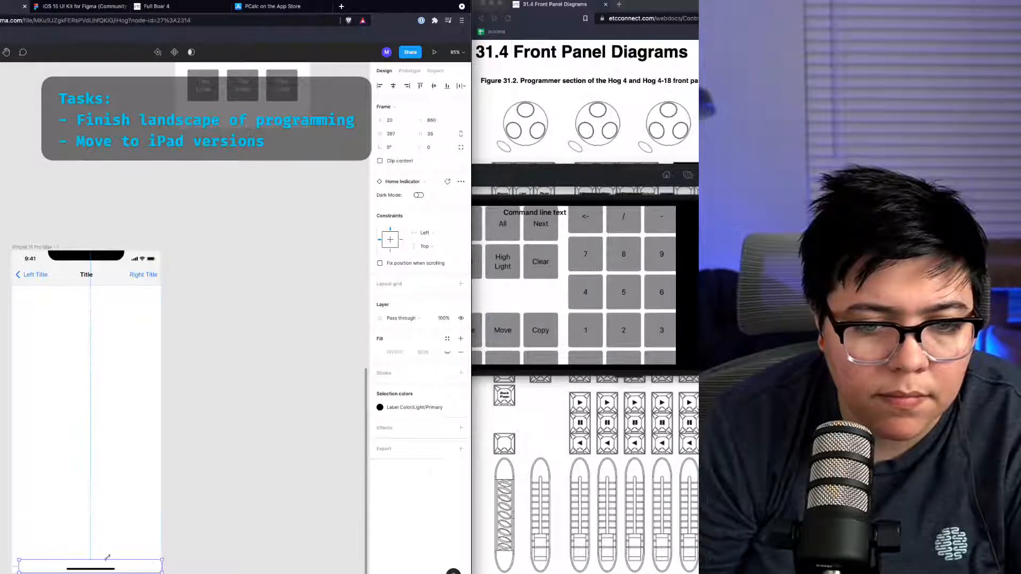
{"action": "left_click_drag", "start_coordinate": [19, 560], "coordinate": [14, 558]}
{"action": "left_click", "coordinate": [187, 552]}
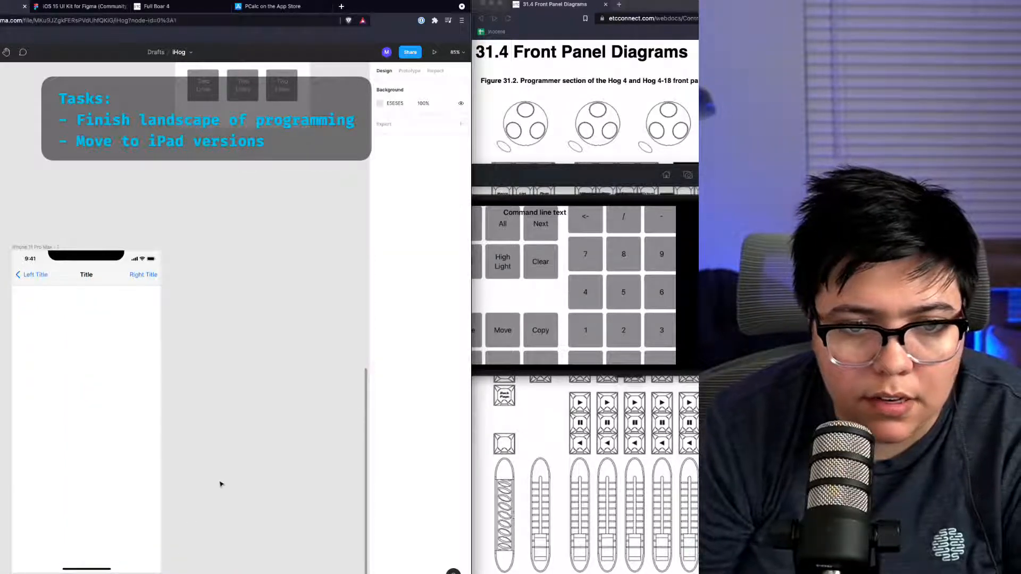
Step: Copy the button grid from the Portrait Programming frame and paste it below the navigation bar in the new frame
{"action": "scroll", "coordinate": [221, 483], "scroll_direction": "down", "scroll_amount": 10}
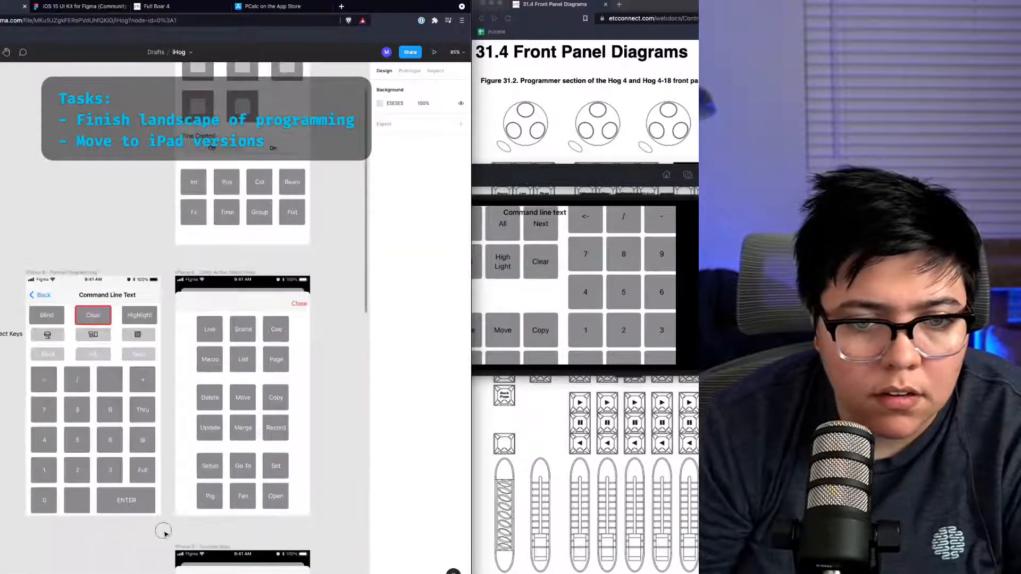
{"action": "left_click_drag", "start_coordinate": [164, 528], "coordinate": [67, 307]}
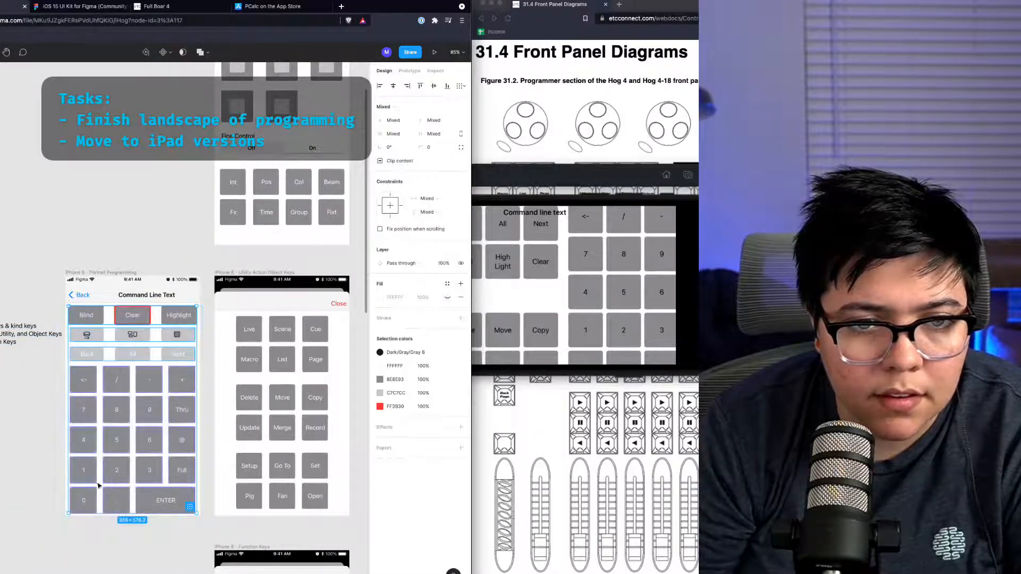
{"action": "scroll", "coordinate": [98, 492], "scroll_direction": "down", "scroll_amount": 15}
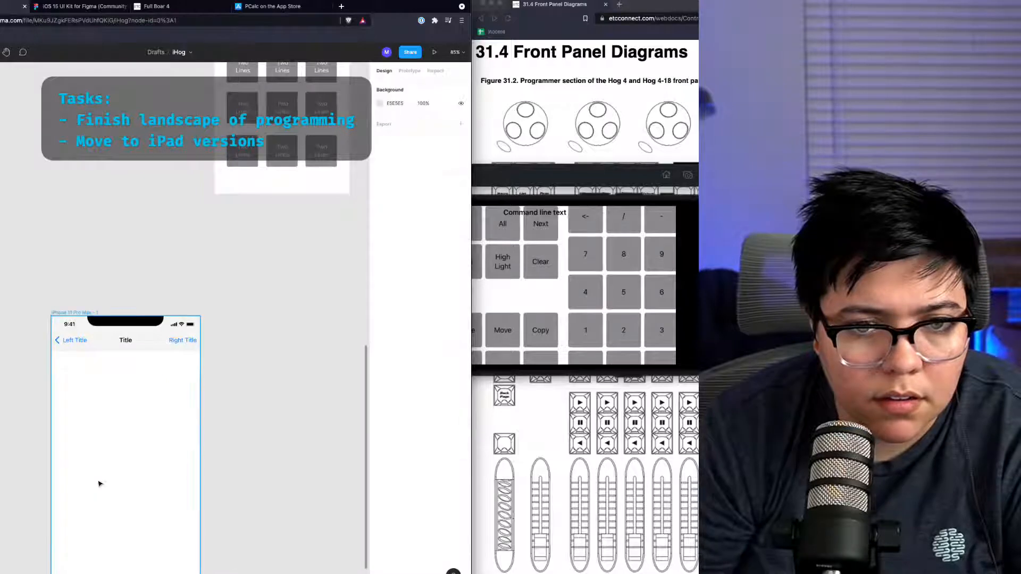
{"action": "key", "text": "super+v"}
{"action": "left_click_drag", "start_coordinate": [156, 436], "coordinate": [173, 458]}
{"action": "scroll", "coordinate": [172, 457], "scroll_direction": "up", "scroll_amount": 4}
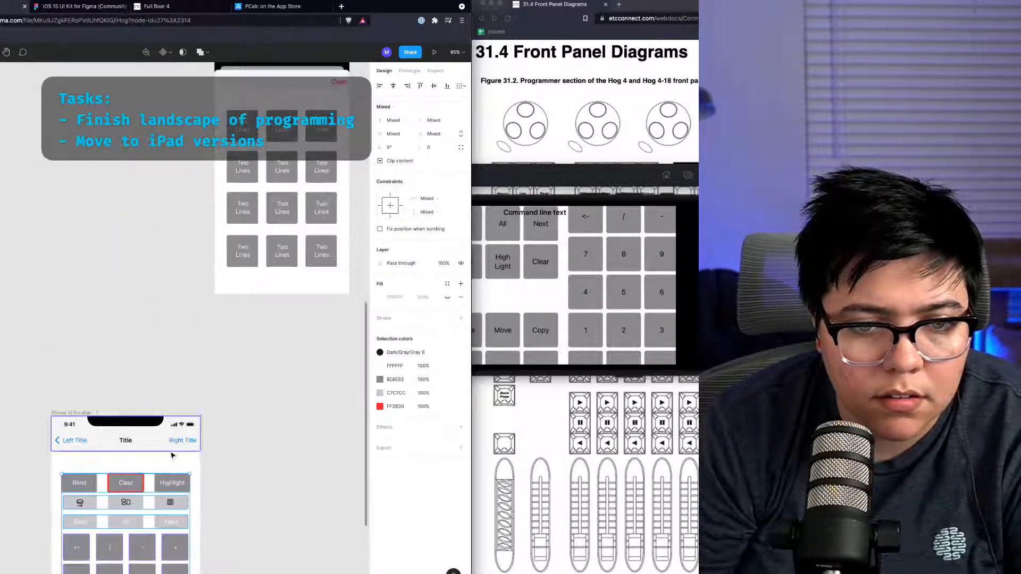
{"action": "scroll", "coordinate": [171, 457], "scroll_direction": "down", "scroll_amount": 7}
{"action": "left_click", "coordinate": [261, 419]}
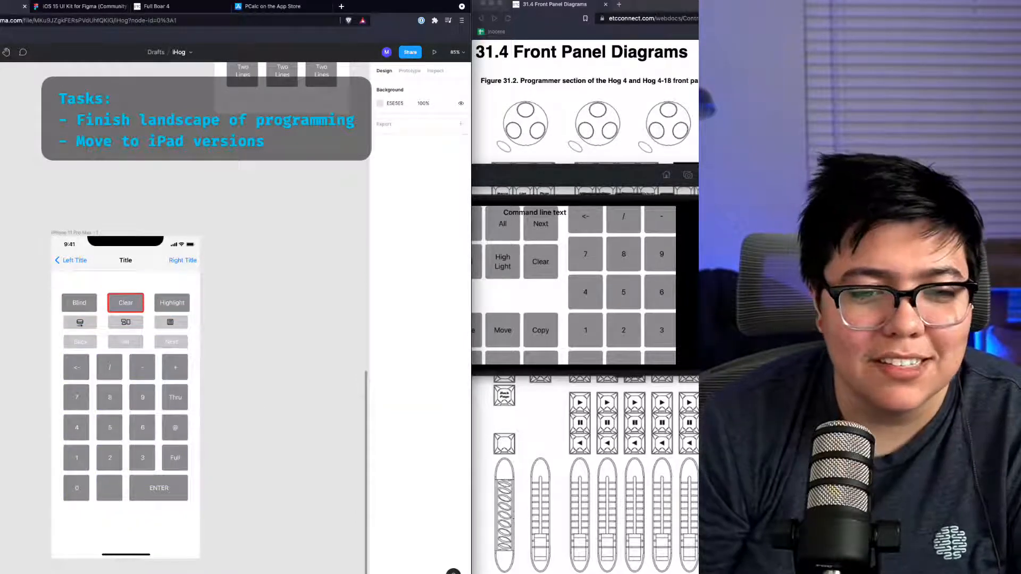
Step: Move the keypad grid and the Back/All/Next row further down inside the iPhone 11 Pro Max frame
{"action": "left_click_drag", "start_coordinate": [200, 536], "coordinate": [48, 360]}
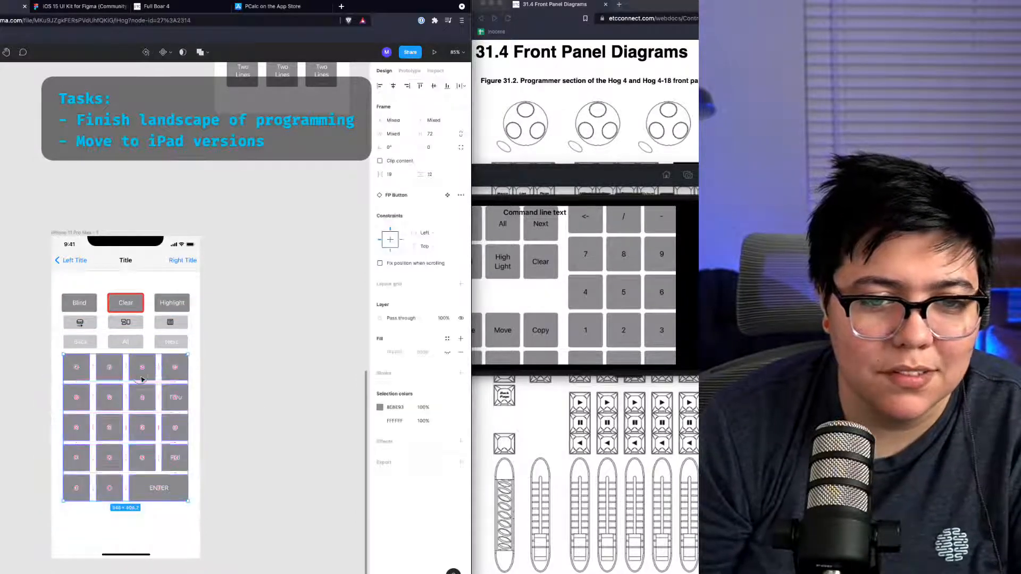
{"action": "left_click_drag", "start_coordinate": [137, 374], "coordinate": [145, 411]}
{"action": "left_click", "coordinate": [75, 338]}
{"action": "left_click_drag", "start_coordinate": [75, 337], "coordinate": [114, 355]}
Step: Reposition the Blind/Clear/Highlight row and the icon row to even out the spacing between the button rows
{"action": "left_click", "coordinate": [95, 324]}
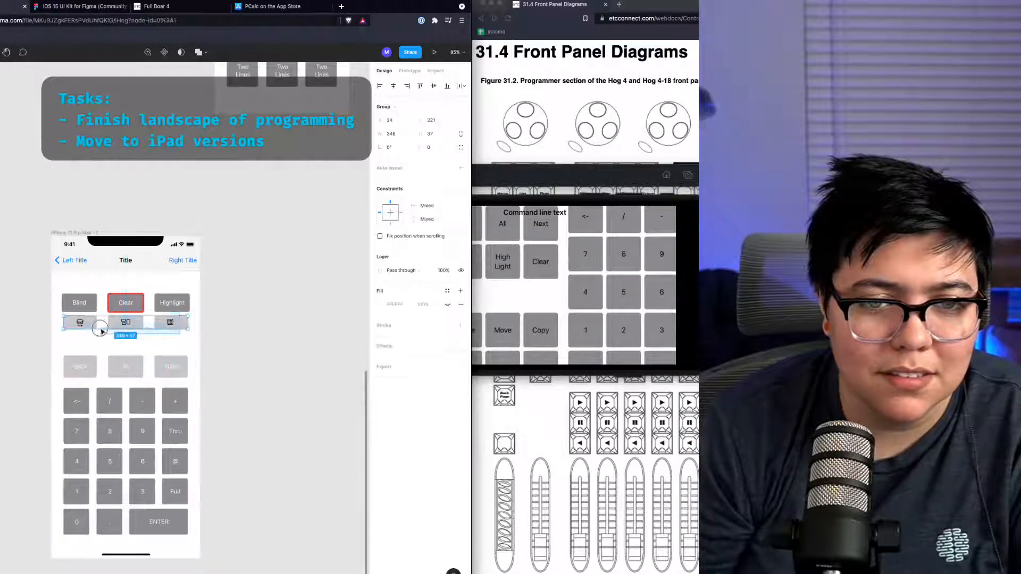
{"action": "left_click", "coordinate": [89, 302], "text": "shift"}
{"action": "left_click_drag", "start_coordinate": [115, 291], "coordinate": [115, 280]}
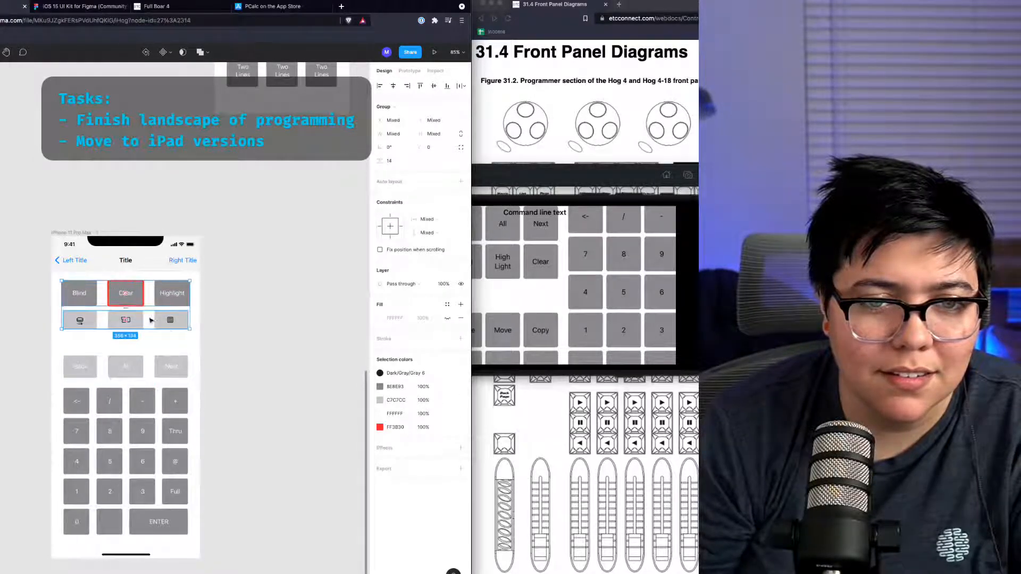
{"action": "left_click", "coordinate": [169, 338]}
{"action": "left_click_drag", "start_coordinate": [80, 326], "coordinate": [80, 341]}
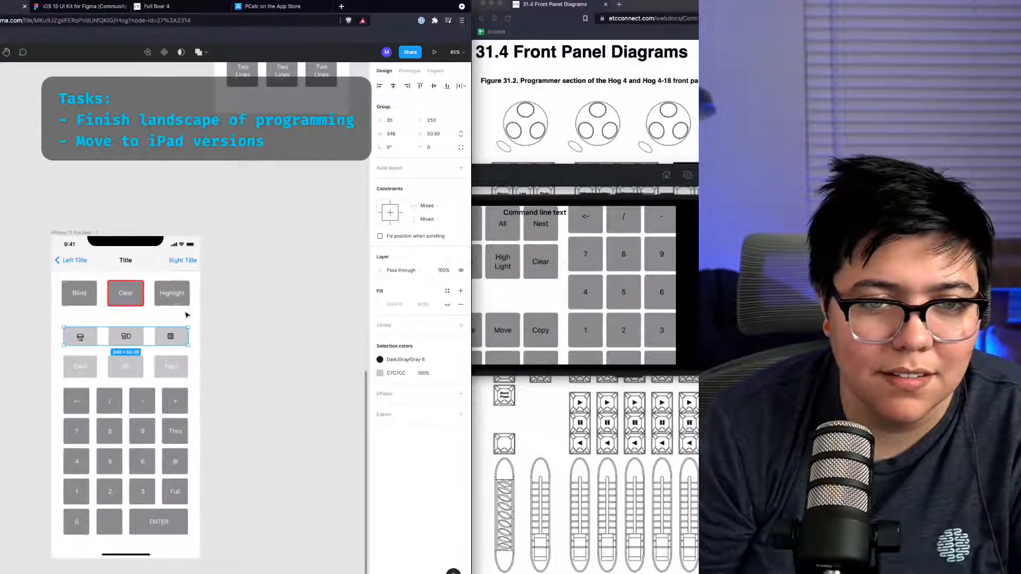
{"action": "left_click", "coordinate": [95, 294]}
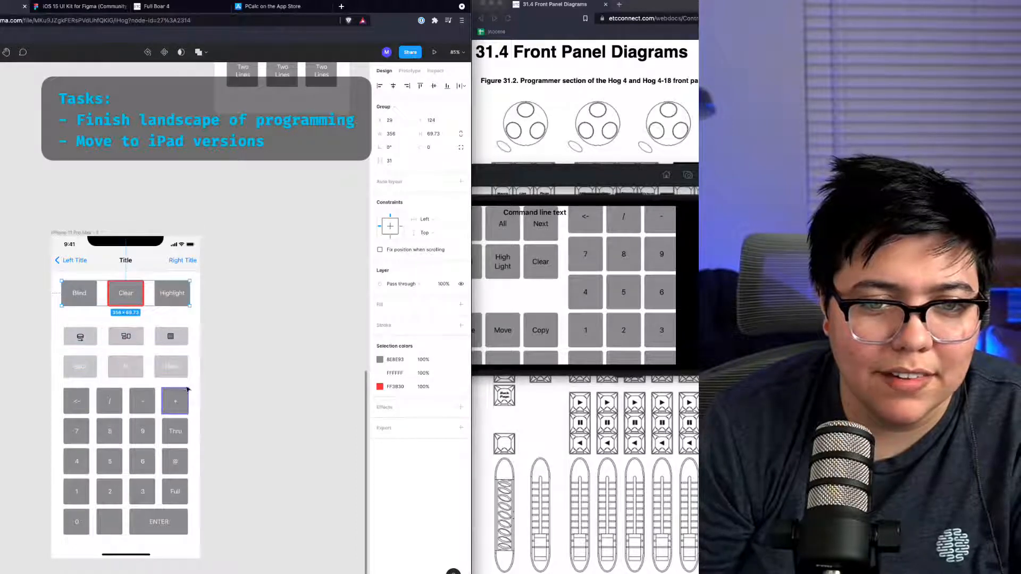
{"action": "left_click_drag", "start_coordinate": [190, 388], "coordinate": [56, 323]}
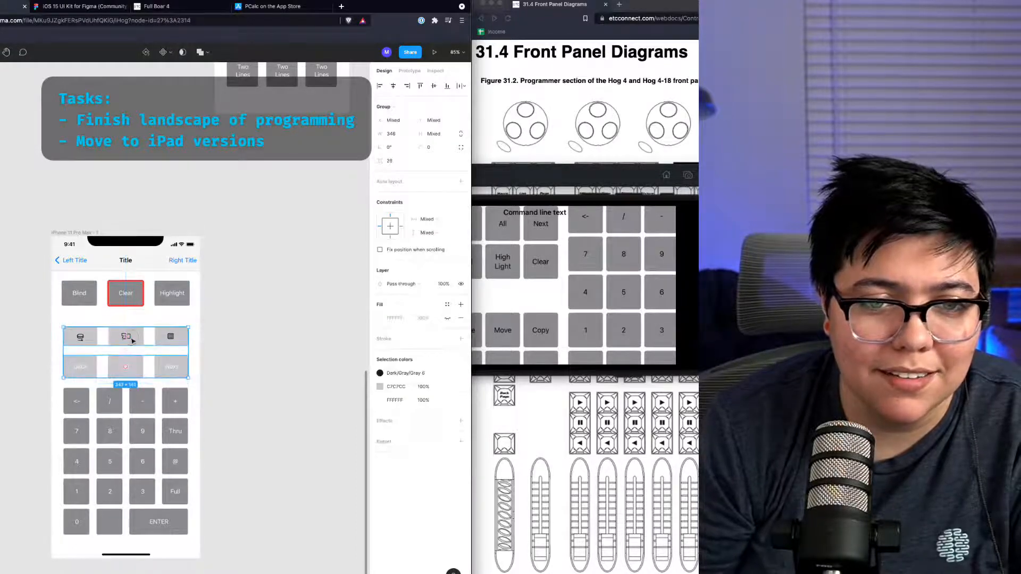
{"action": "left_click_drag", "start_coordinate": [132, 340], "coordinate": [131, 334]}
{"action": "left_click", "coordinate": [268, 381]}
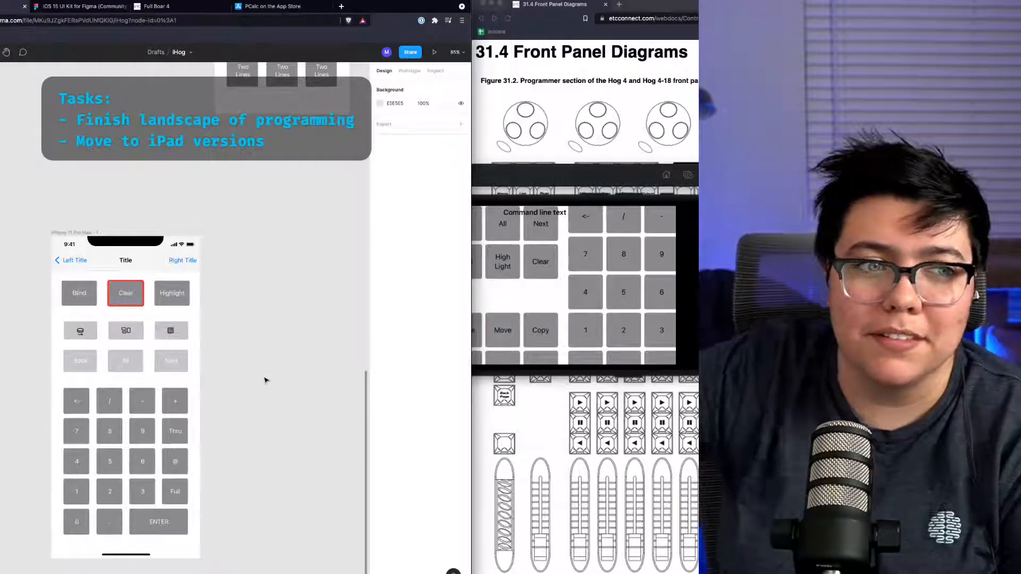
Step: Zoom out to review all the iHog screen frames laid out on the canvas
{"action": "scroll", "coordinate": [230, 337], "scroll_direction": "down", "scroll_amount": 1}
{"action": "scroll", "coordinate": [228, 341], "scroll_direction": "up", "scroll_amount": 3}
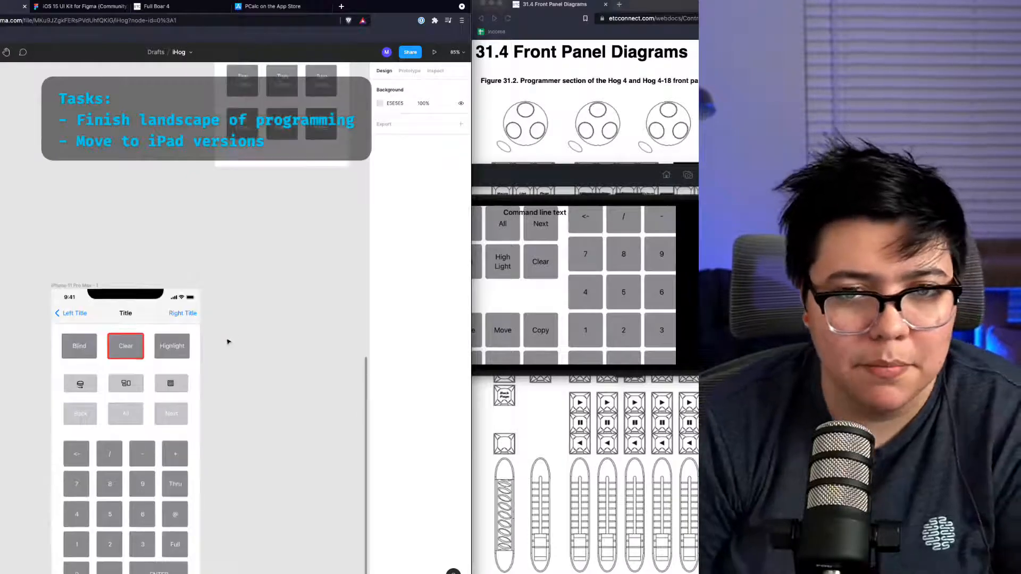
{"action": "scroll", "coordinate": [228, 341], "scroll_direction": "down", "scroll_amount": 5}
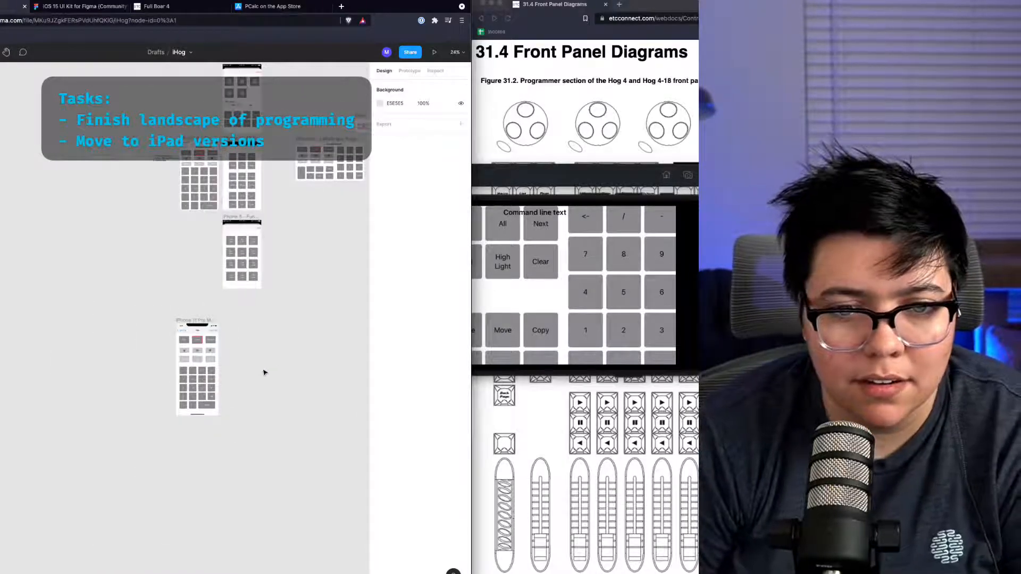
{"action": "scroll", "coordinate": [277, 334], "scroll_direction": "down", "scroll_amount": 7}
{"action": "scroll", "coordinate": [276, 334], "scroll_direction": "up", "scroll_amount": 5}
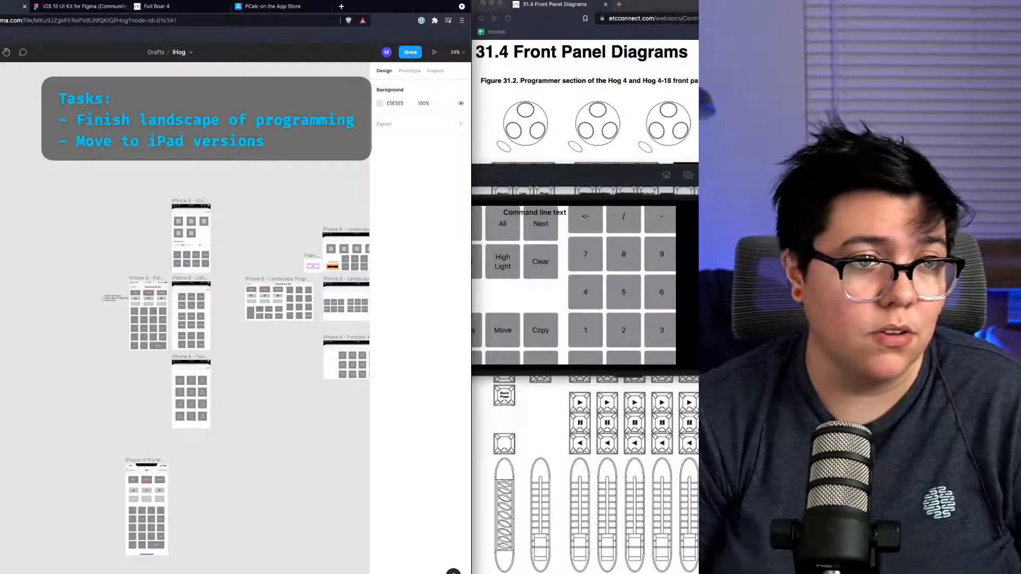
{"action": "key", "text": "super+Tab"}
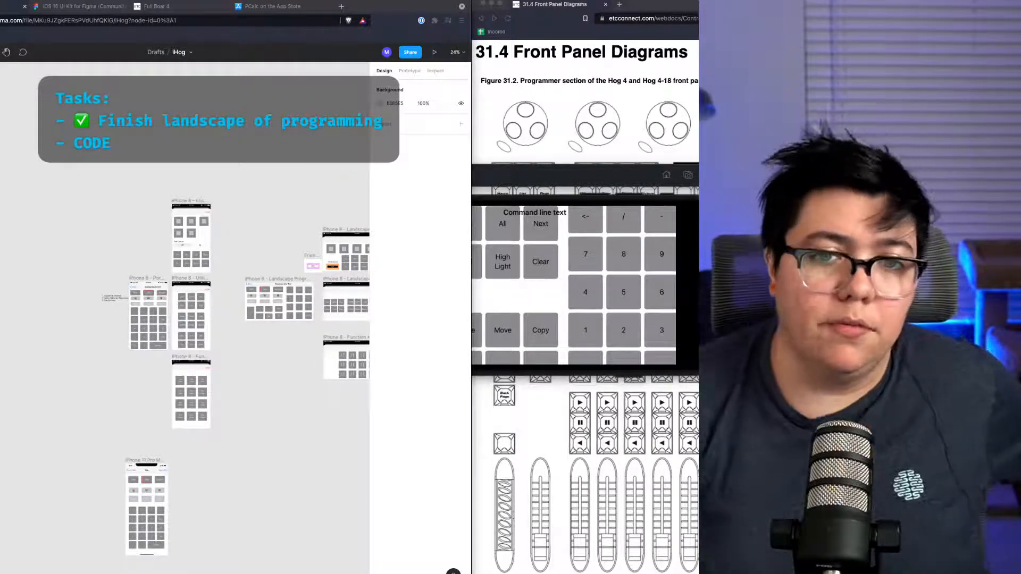
{"action": "scroll", "coordinate": [270, 422], "scroll_direction": "left", "scroll_amount": 4}
{"action": "scroll", "coordinate": [271, 422], "scroll_direction": "right", "scroll_amount": 4}
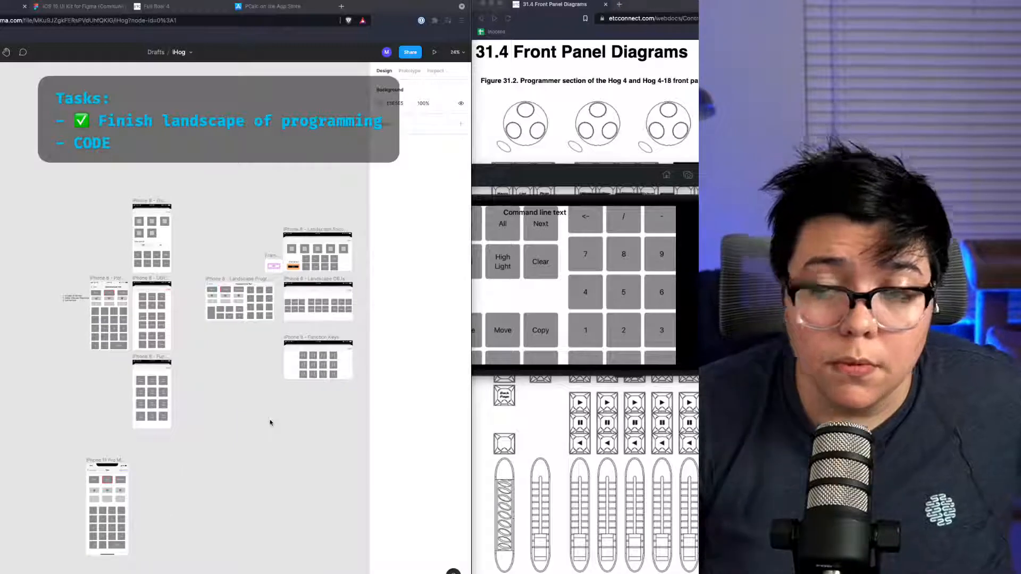